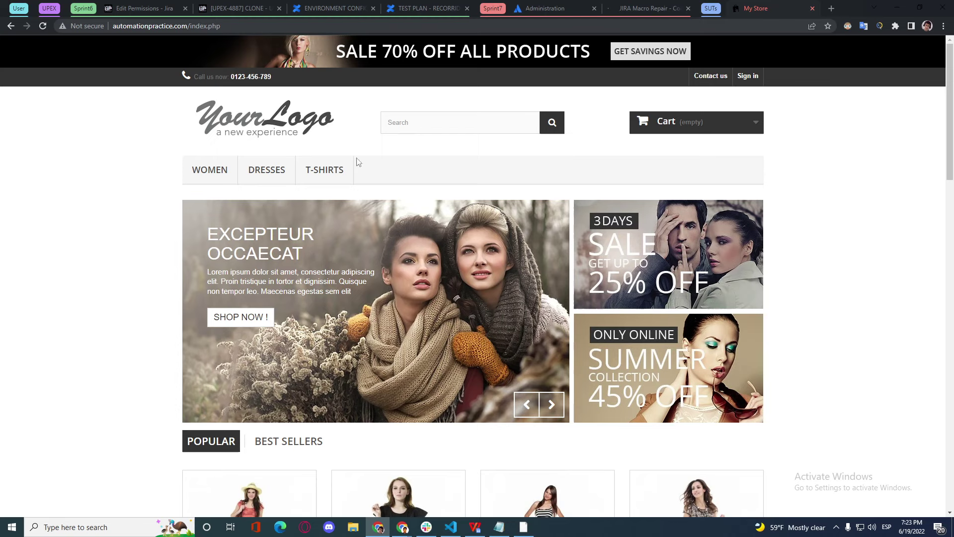
scroll(440, 375, down, 10)
scroll(441, 377, down, 8)
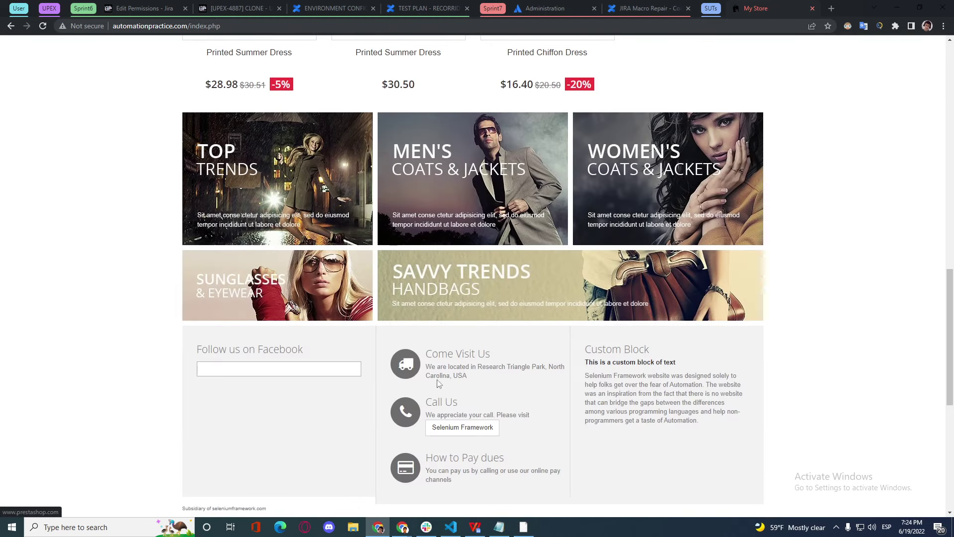
scroll(491, 351, up, 10)
scroll(491, 352, up, 8)
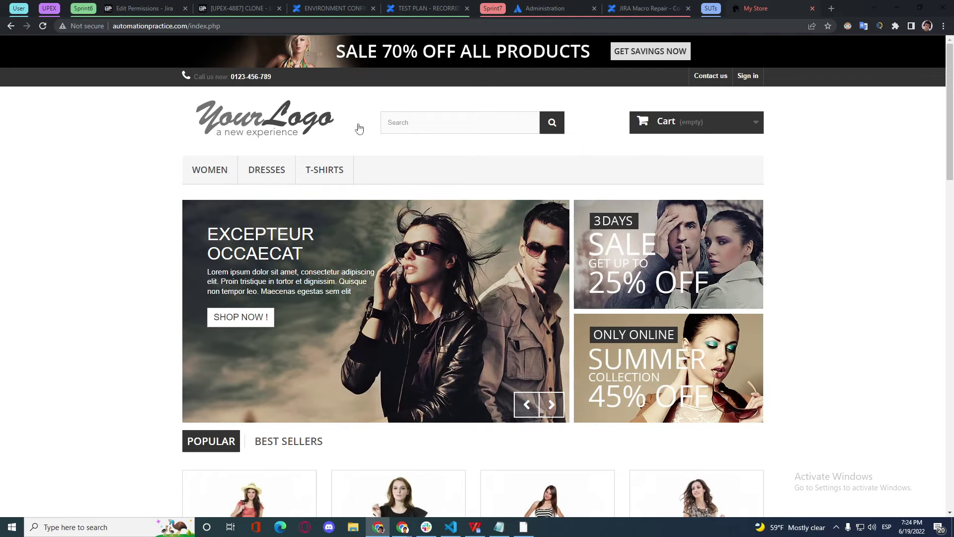
scroll(391, 277, down, 3)
scroll(391, 278, down, 15)
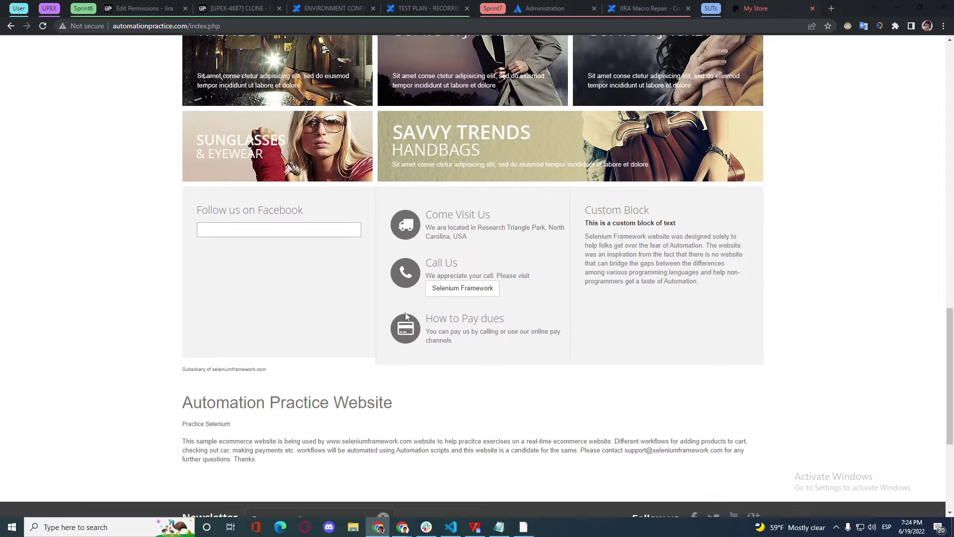
scroll(398, 298, up, 15)
scroll(405, 312, up, 4)
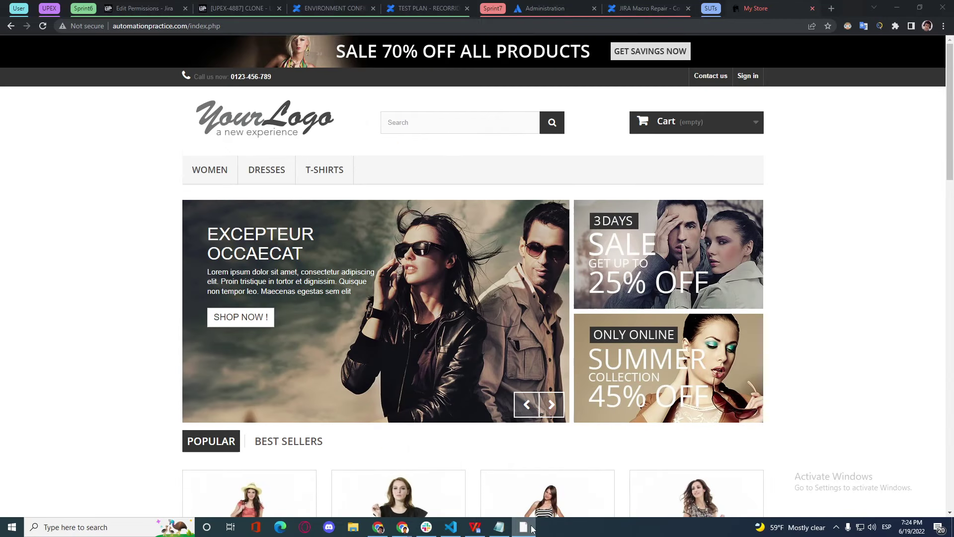
click(509, 529)
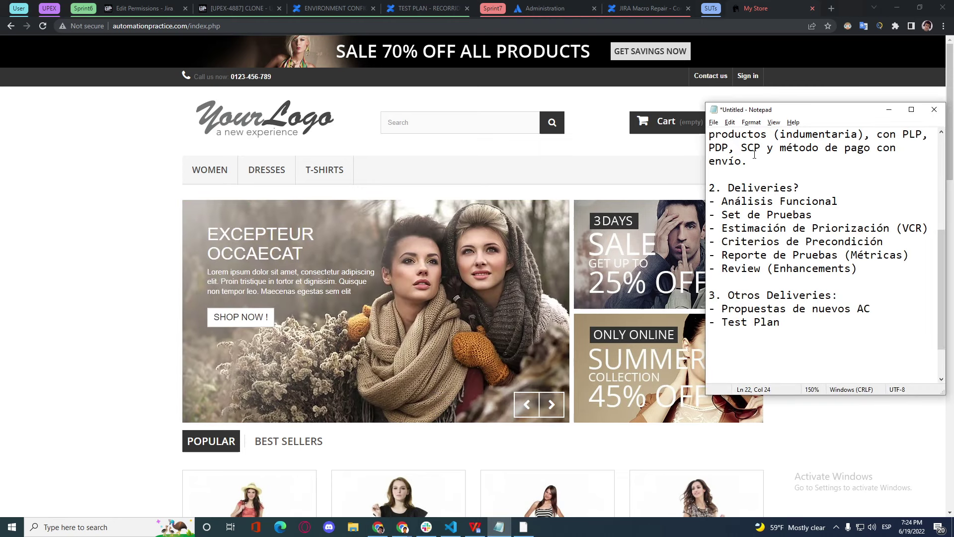
scroll(782, 192, up, 4)
key(shift+Up)
key(shift+Up)
key(shift+Up)
key(shift+Up)
key(shift+Up)
key(shift+Up)
key(shift+Up)
key(shift+Up)
key(shift+Up)
key(shift+Up)
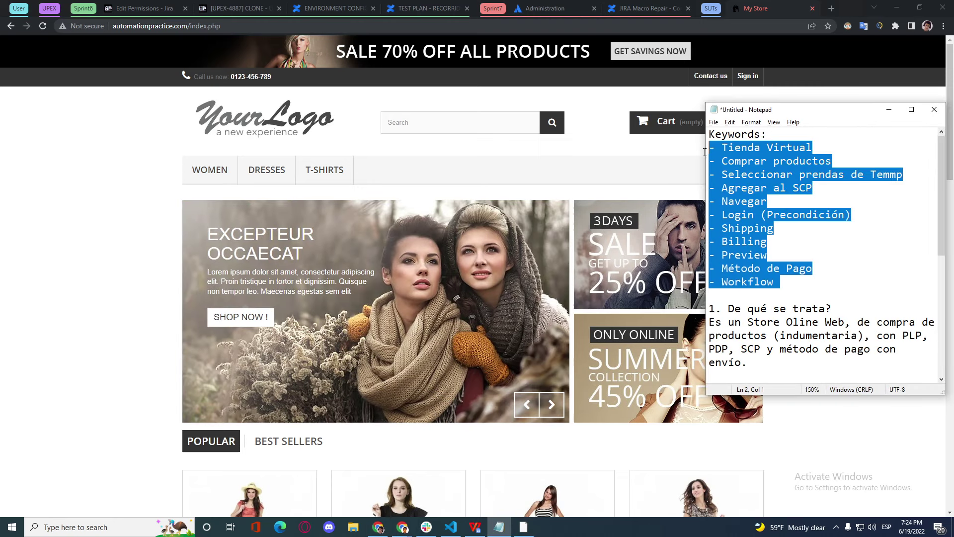
key(shift+Home)
click(806, 214)
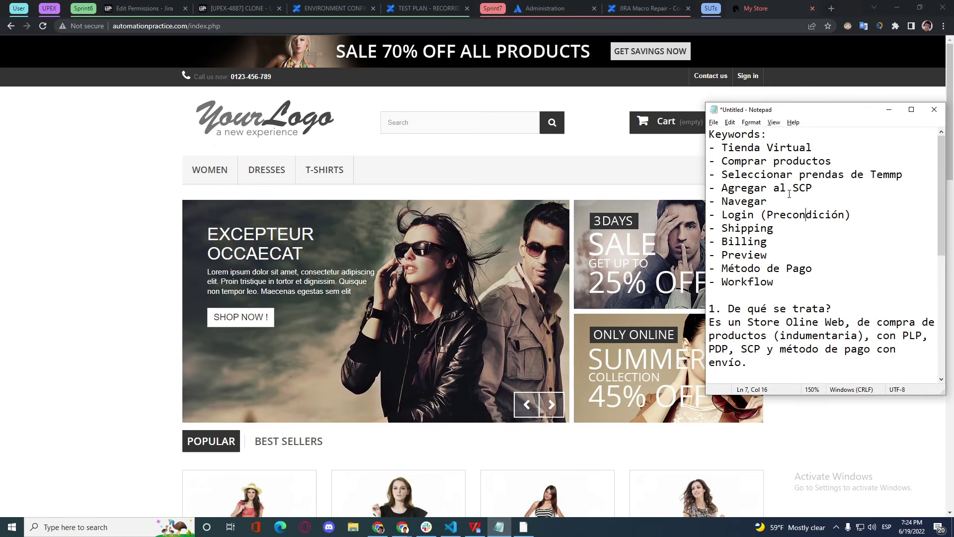
double_click(740, 148)
key(shift+End)
click(785, 187)
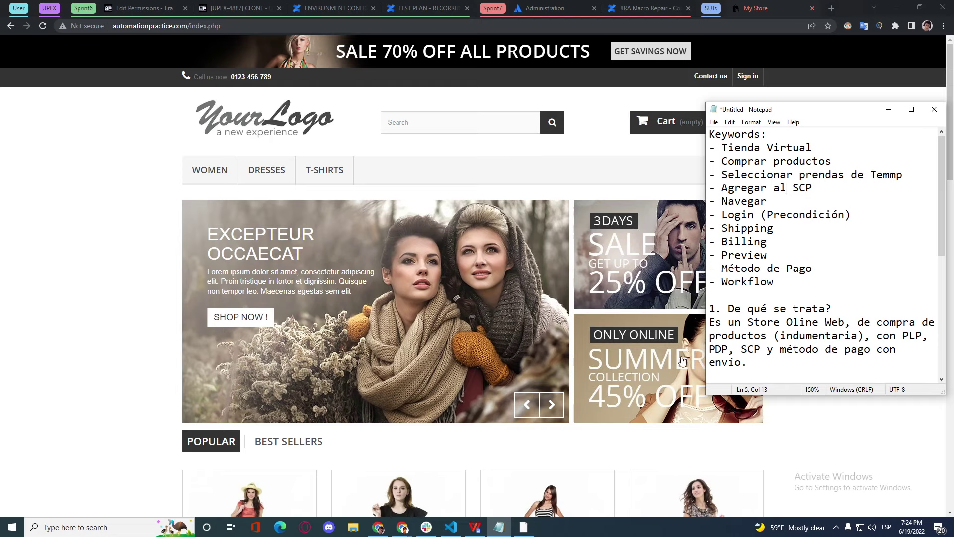
drag(742, 165, 783, 162)
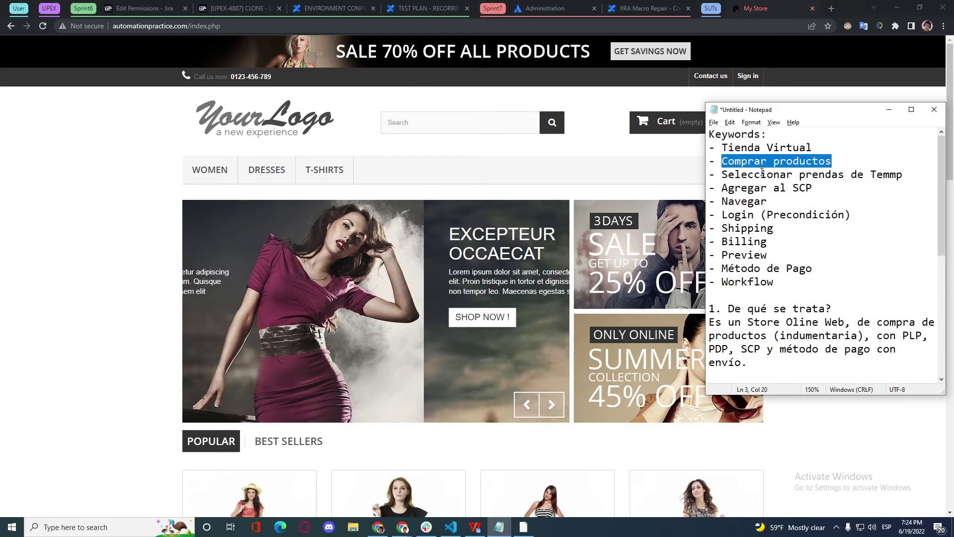
double_click(738, 214)
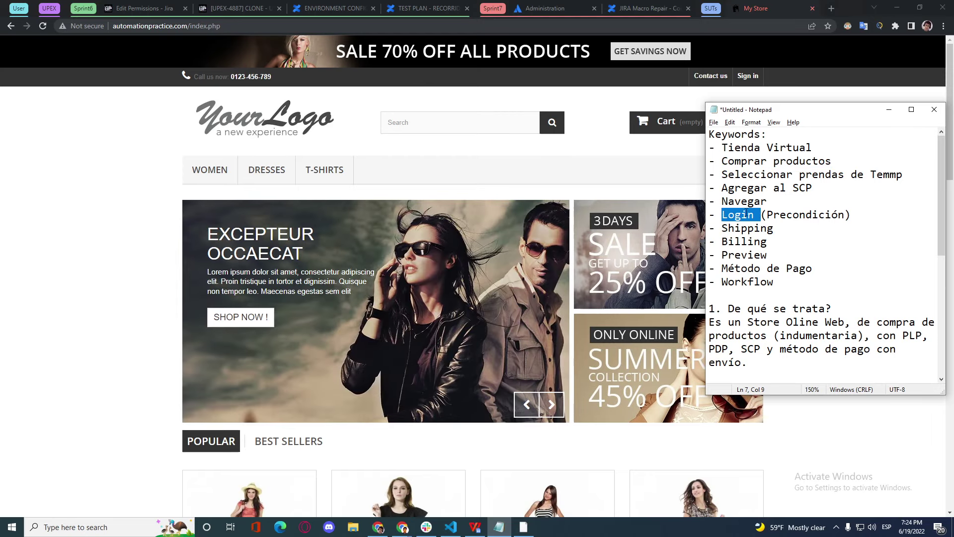
click(554, 294)
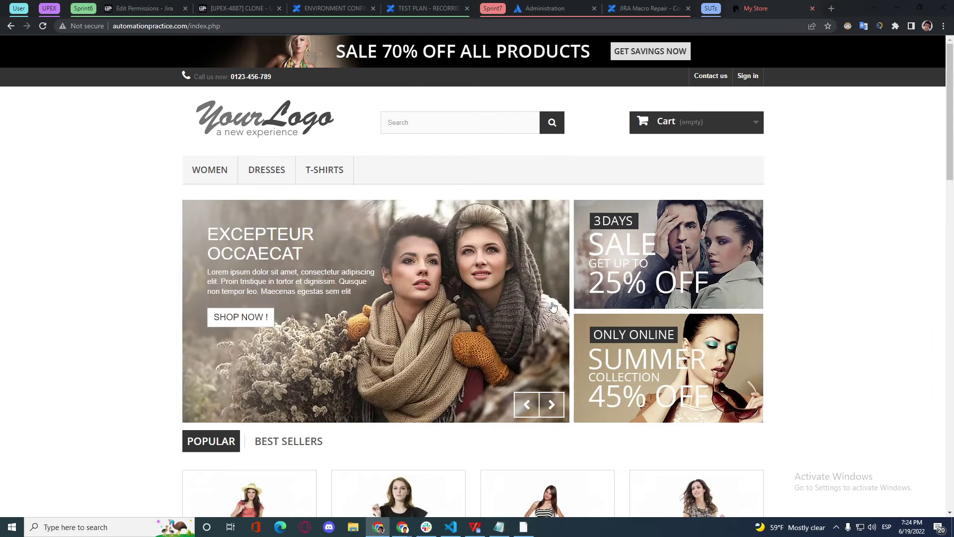
scroll(555, 294, down, 5)
- Open the store's Sign in page and select its full web address
scroll(580, 398, up, 5)
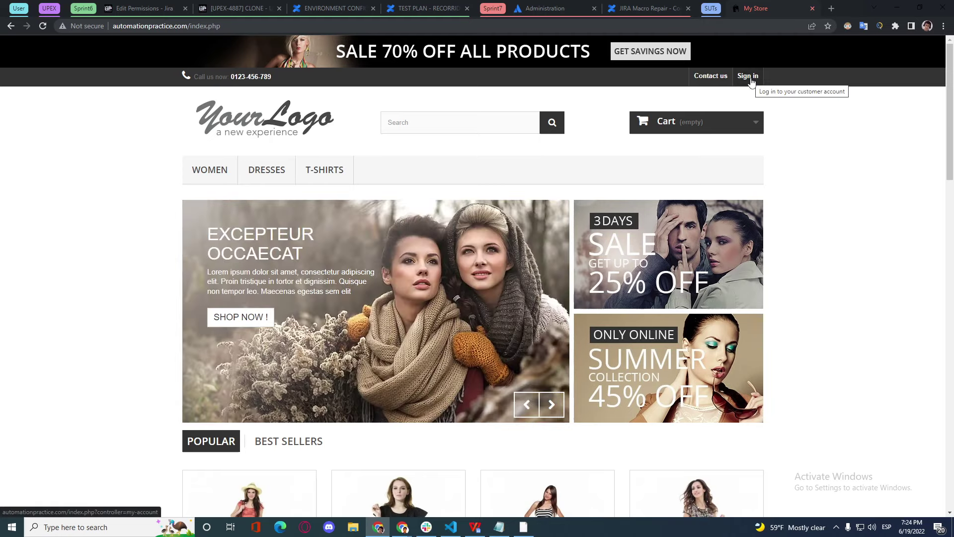
click(751, 78)
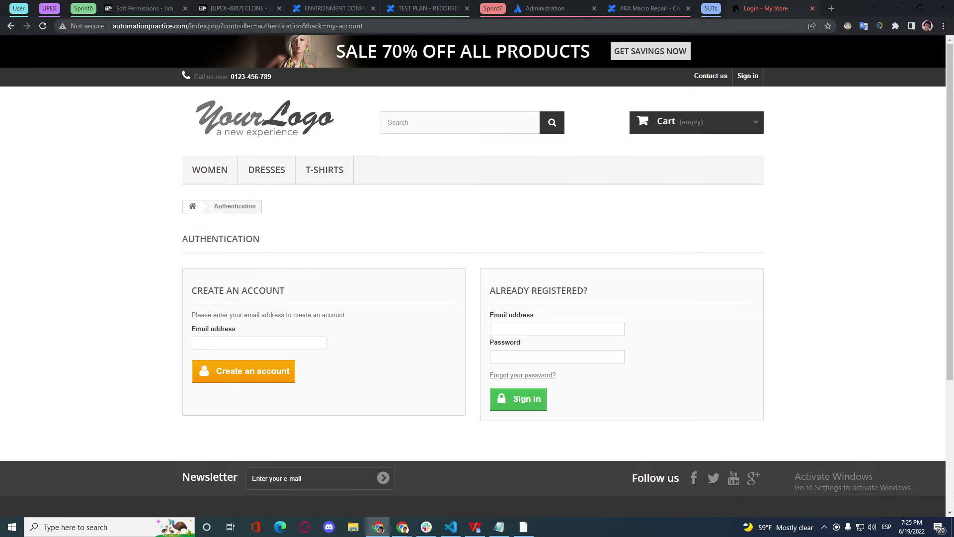
click(264, 26)
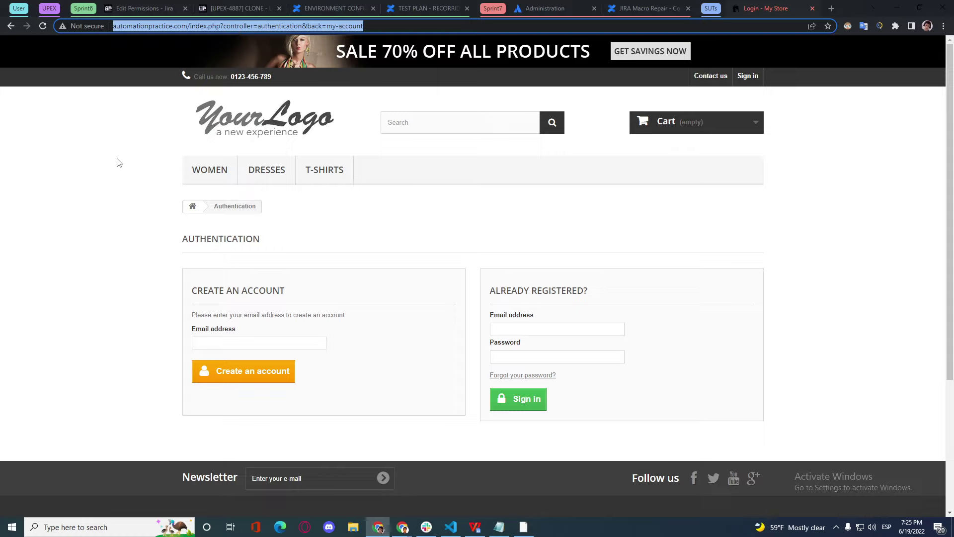
- Examine the parts of the Authentication page's web address, then switch to the Notepad notes
click(140, 127)
click(222, 26)
click(223, 26)
drag(219, 25, 363, 26)
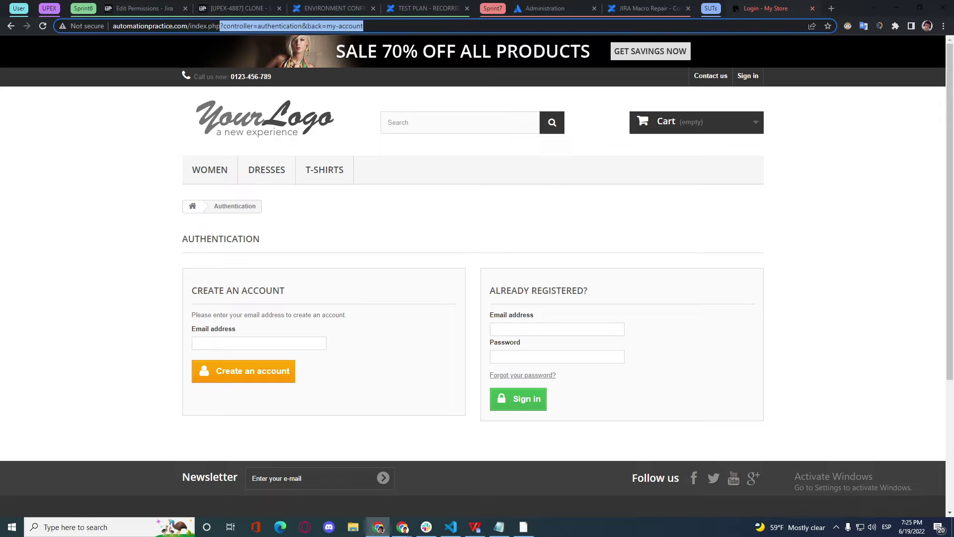
double_click(201, 27)
click(203, 27)
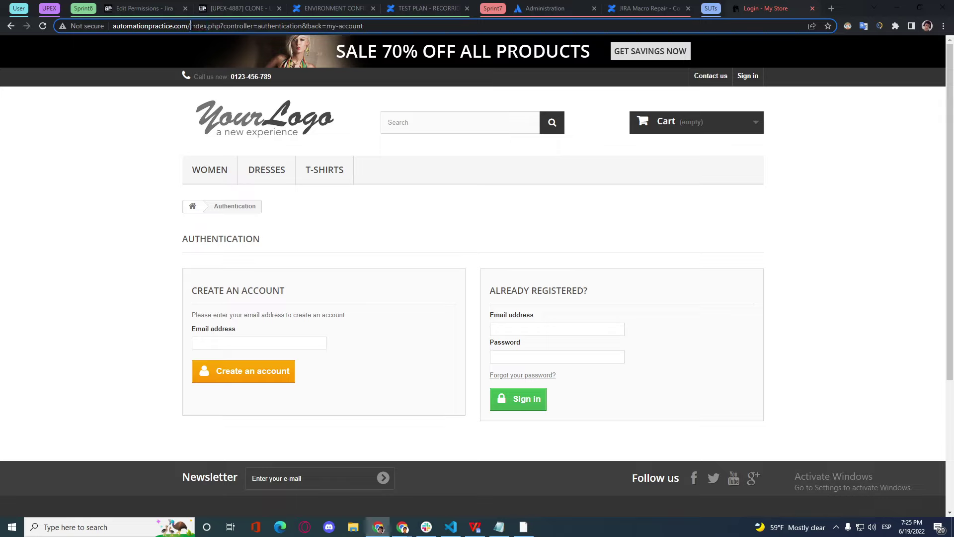
drag(190, 25, 200, 26)
click(249, 26)
double_click(341, 25)
key(alt+Tab)
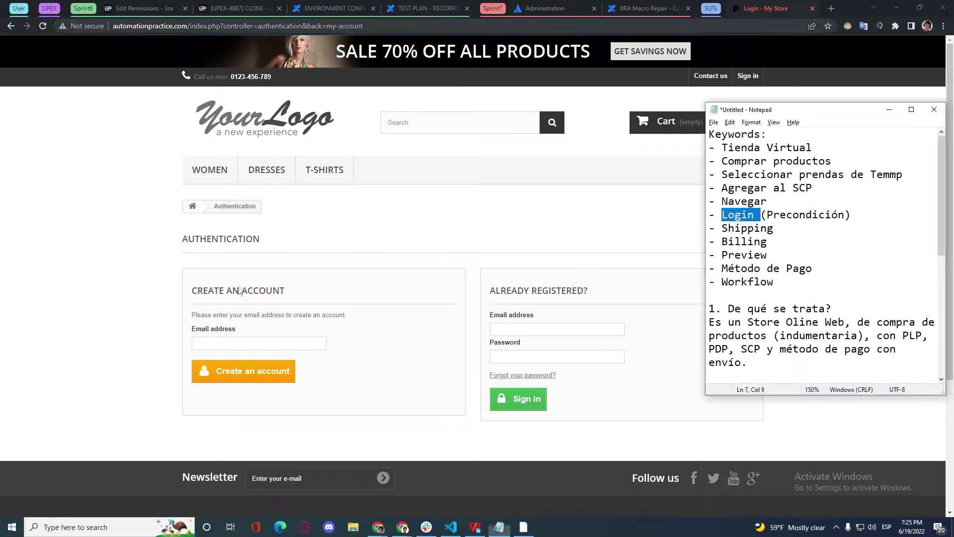
- Start an empty item b) under Account in the SRS list, then return to the Authentication page
key(alt+Tab)
key(alt+Tab)
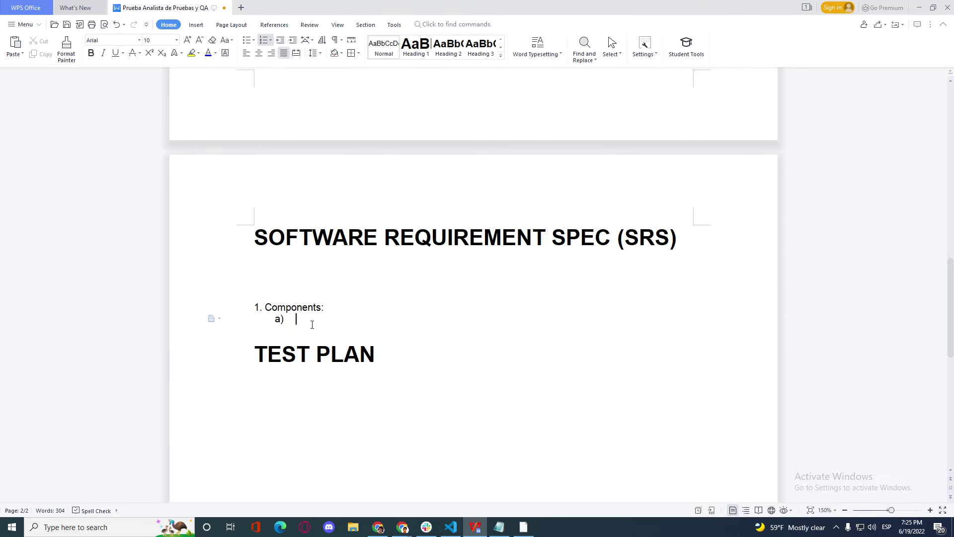
text(count)
scroll(348, 326, down, 1)
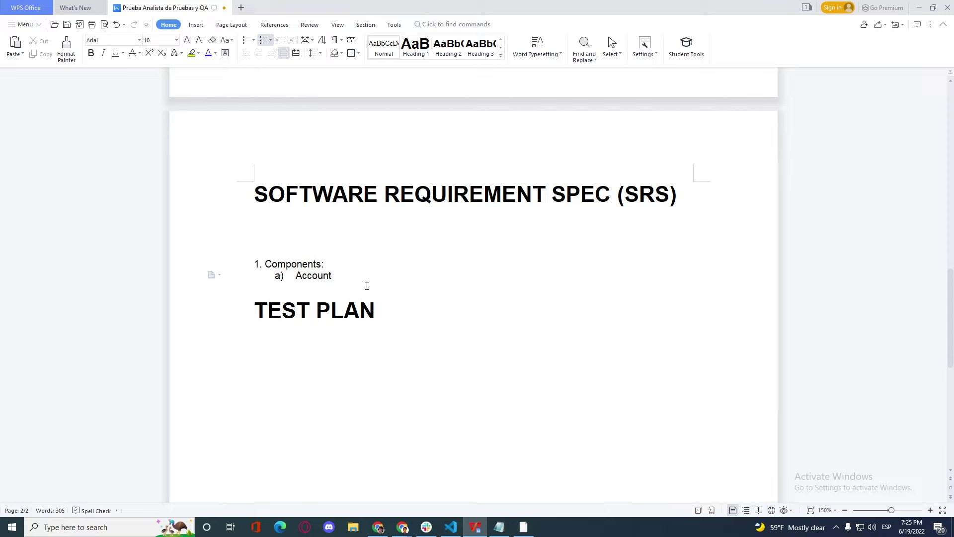
key(Return)
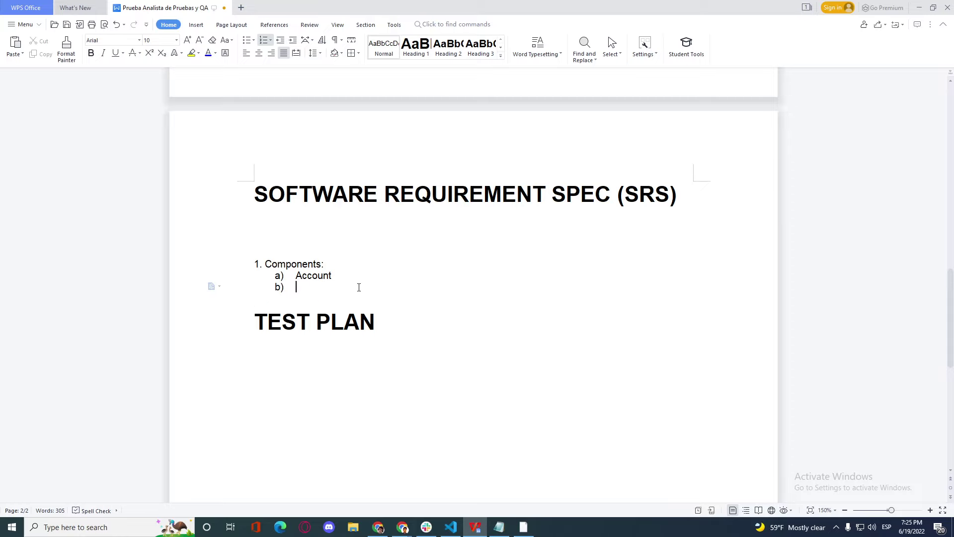
key(alt+Tab)
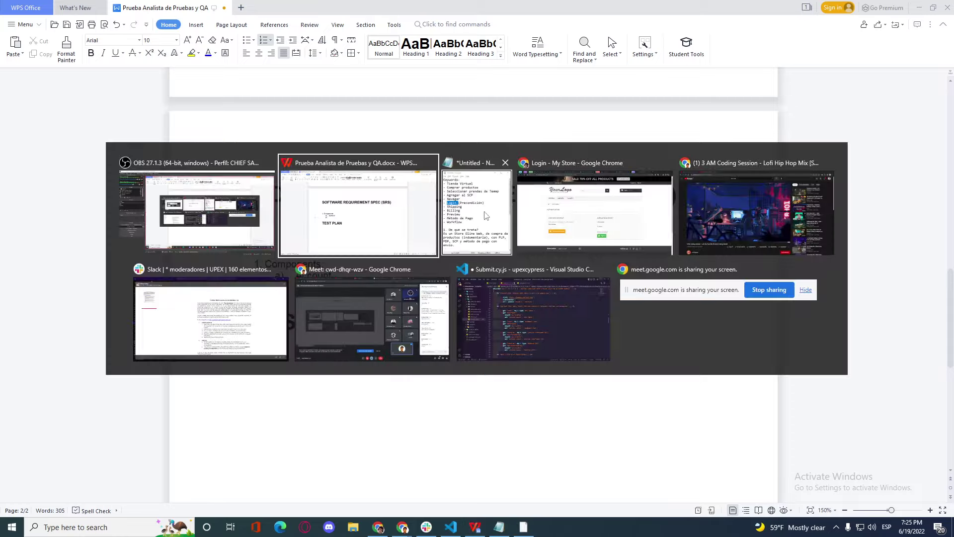
click(564, 222)
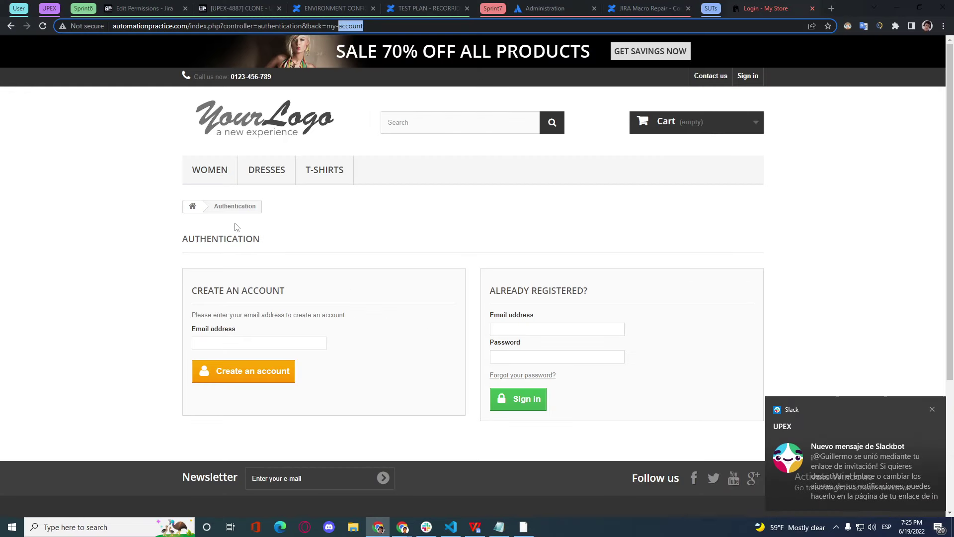
- Select the Authentication page's text and then clear the selection
mouse_move(254, 174)
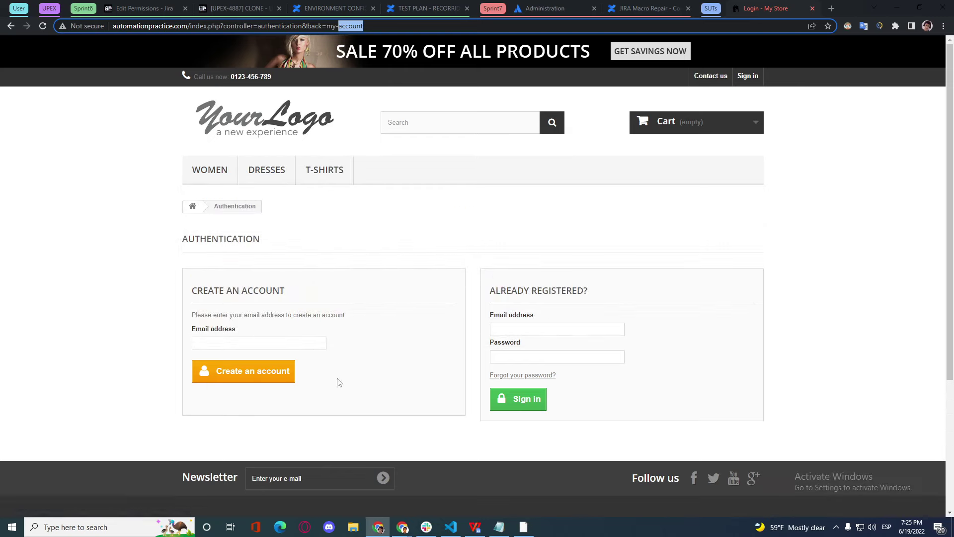
drag(182, 238, 533, 421)
click(470, 273)
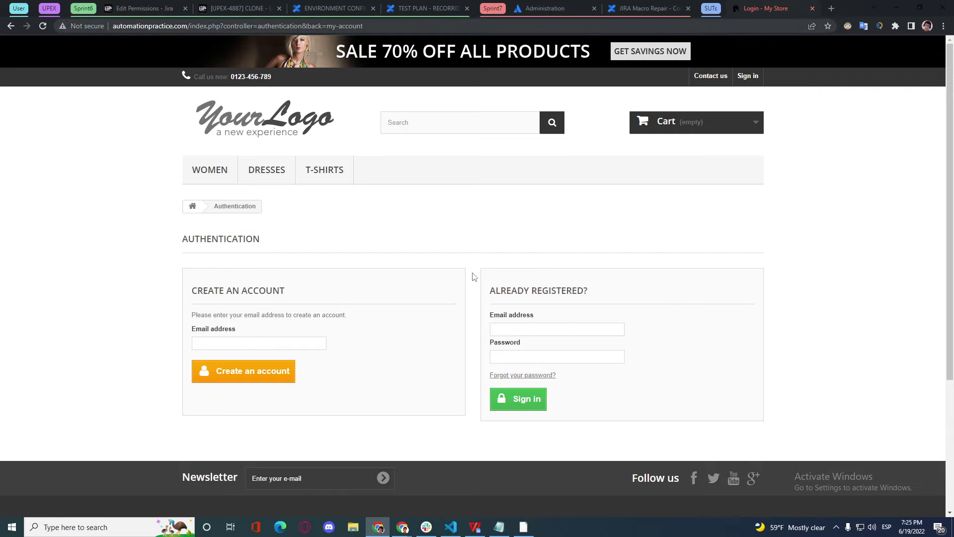
- Inspect div#center_column in DevTools down to the create-account form, then open the Cart page
key(F12)
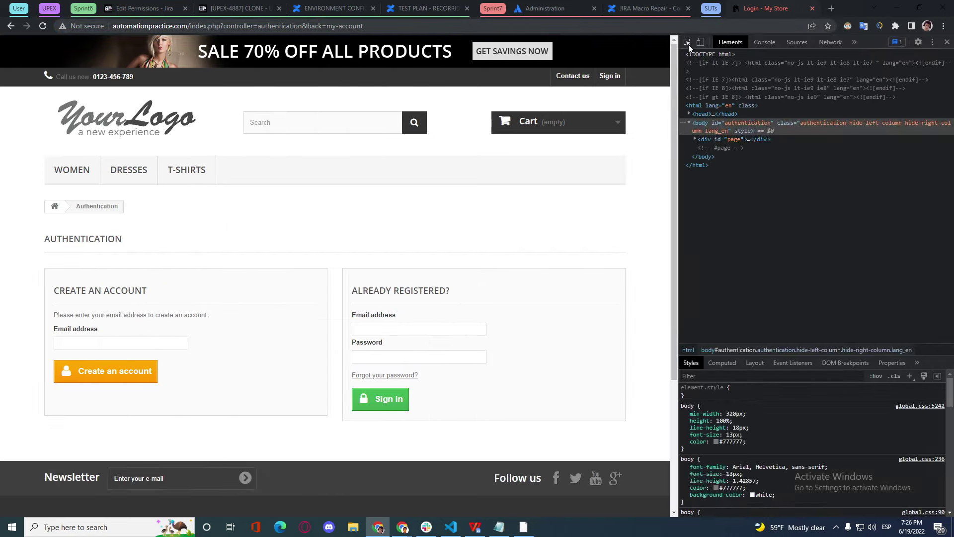
click(687, 42)
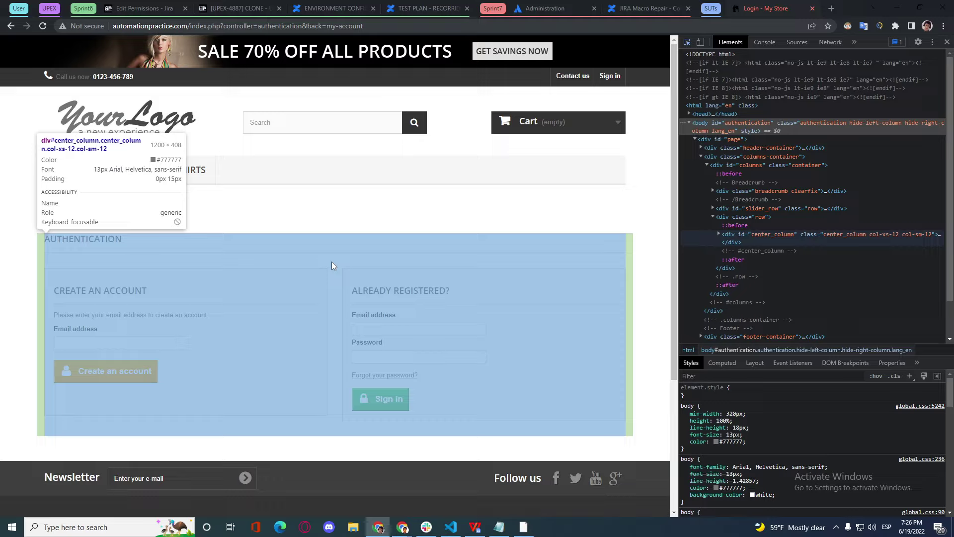
click(332, 265)
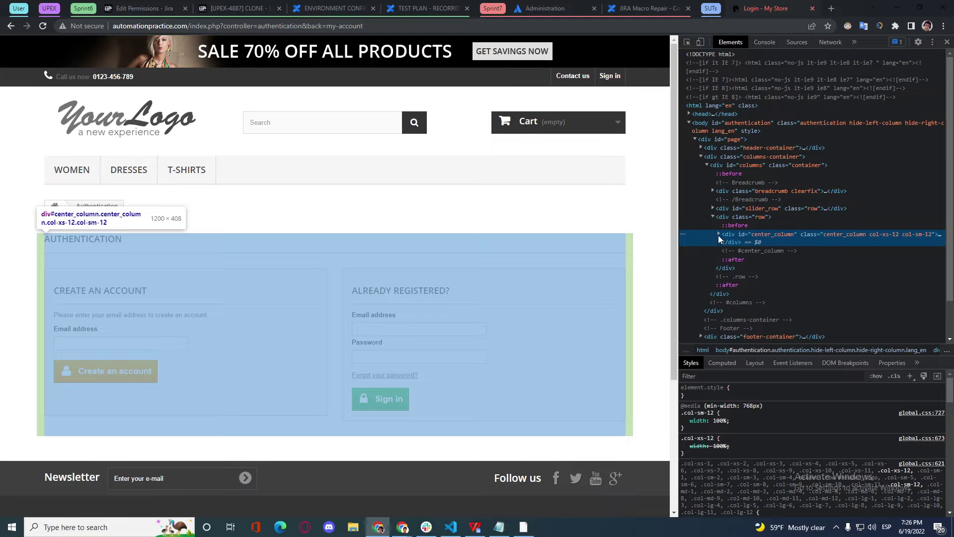
click(718, 234)
click(725, 268)
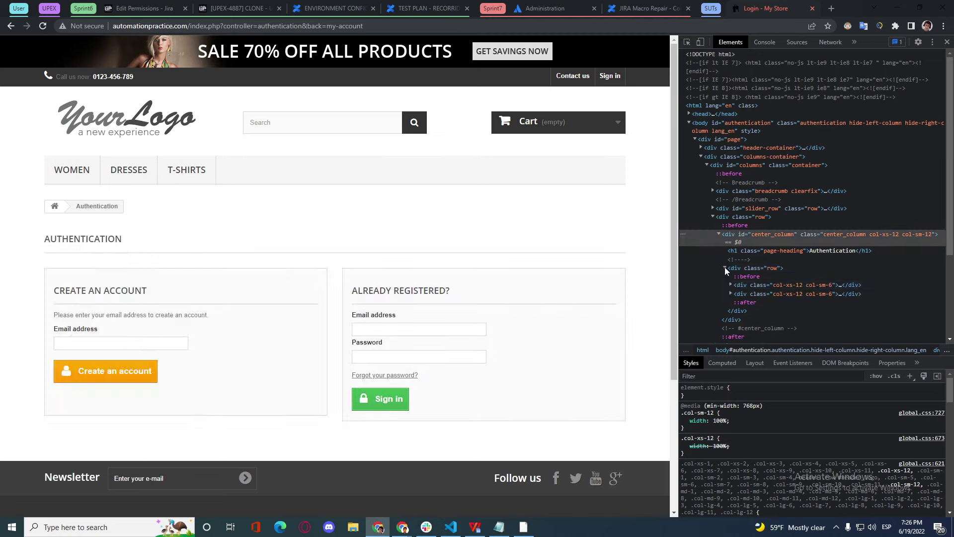
click(730, 284)
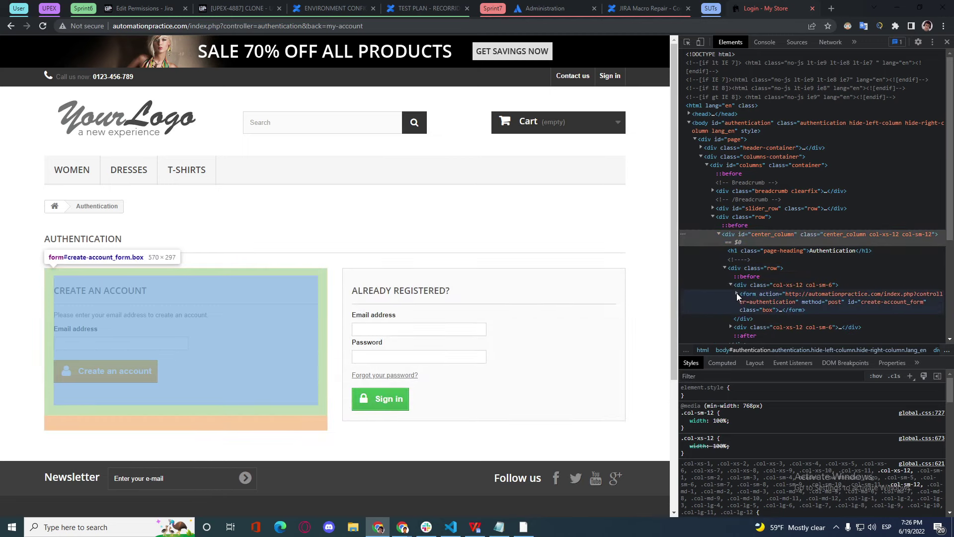
click(736, 293)
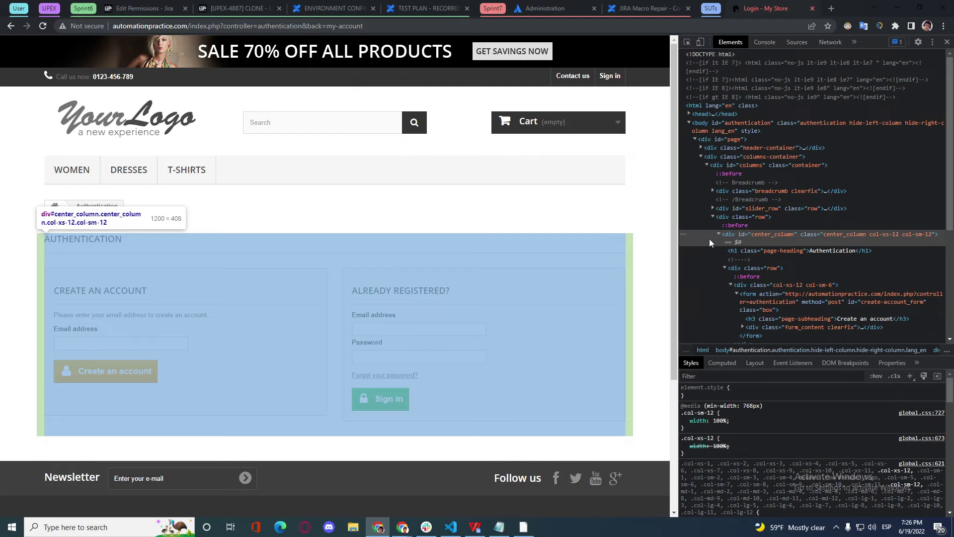
click(527, 124)
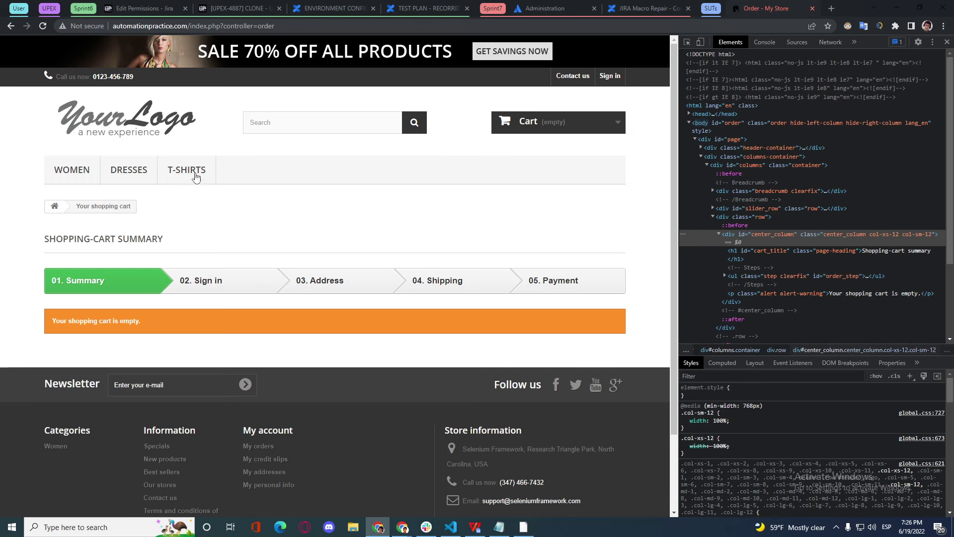
- Go back to the Authentication page, select the CREATE AN ACCOUNT heading, and return to the SRS document
click(11, 25)
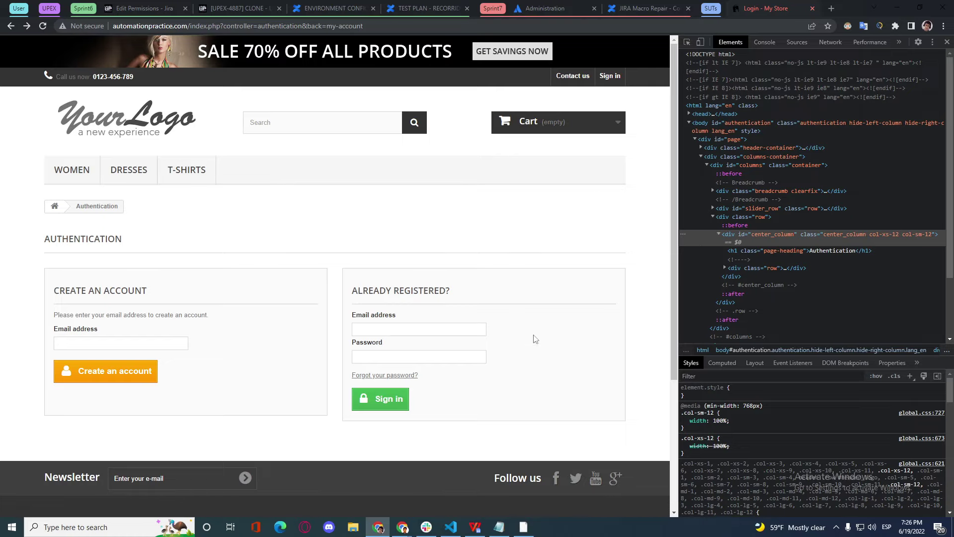
key(alt+Tab)
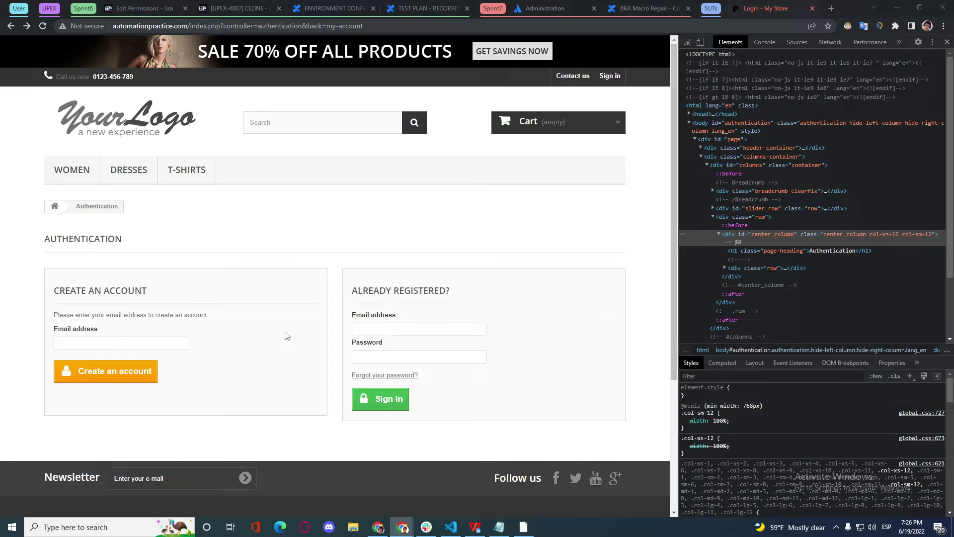
drag(54, 290, 198, 315)
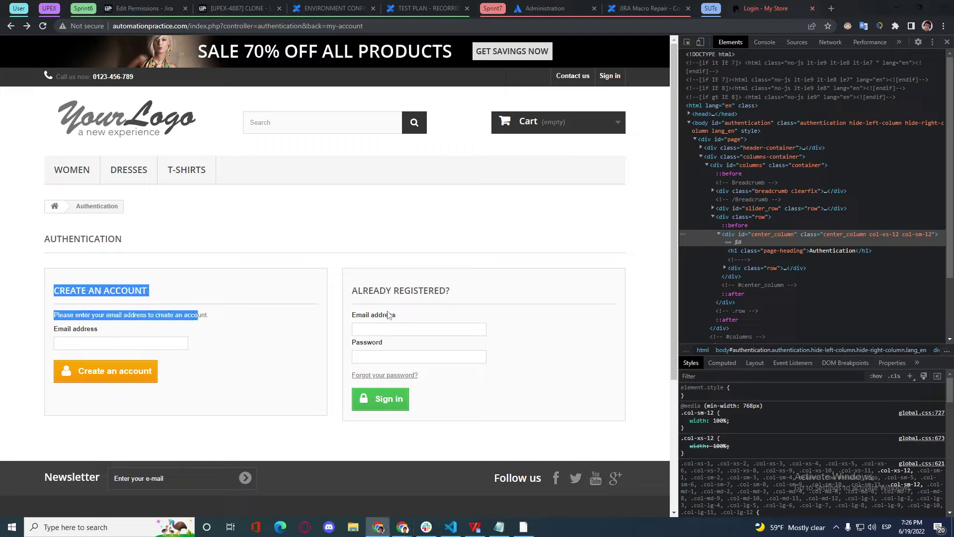
click(334, 269)
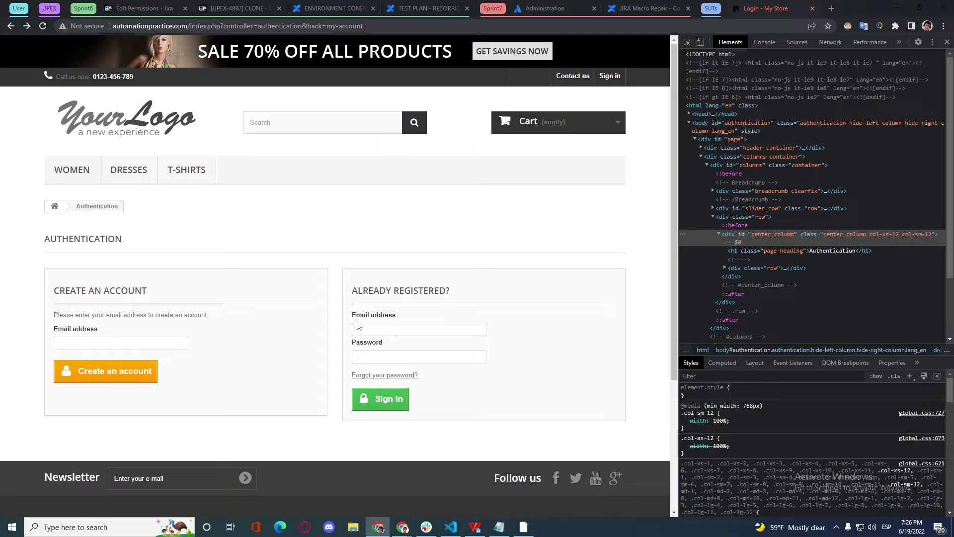
drag(152, 294, 54, 285)
key(ctrl+c)
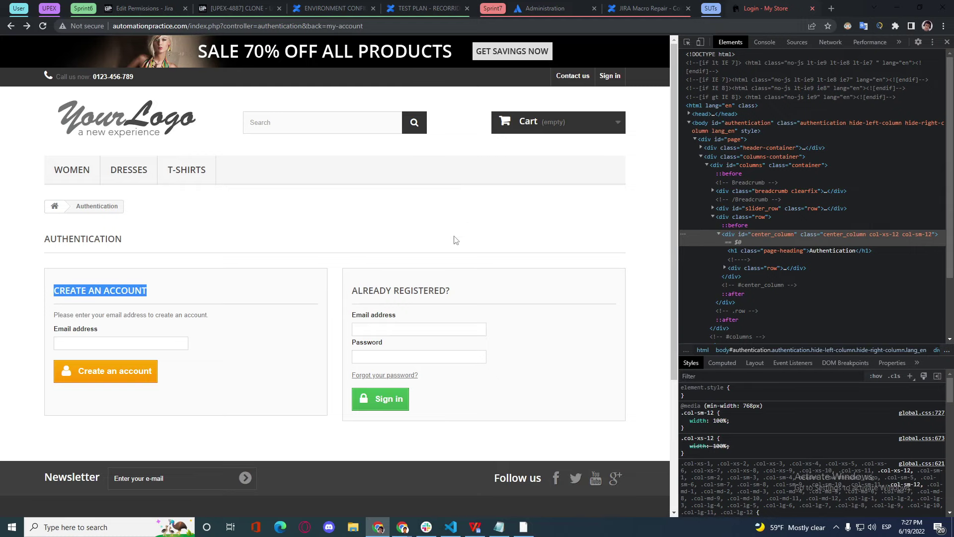
key(alt+Tab)
click(632, 232)
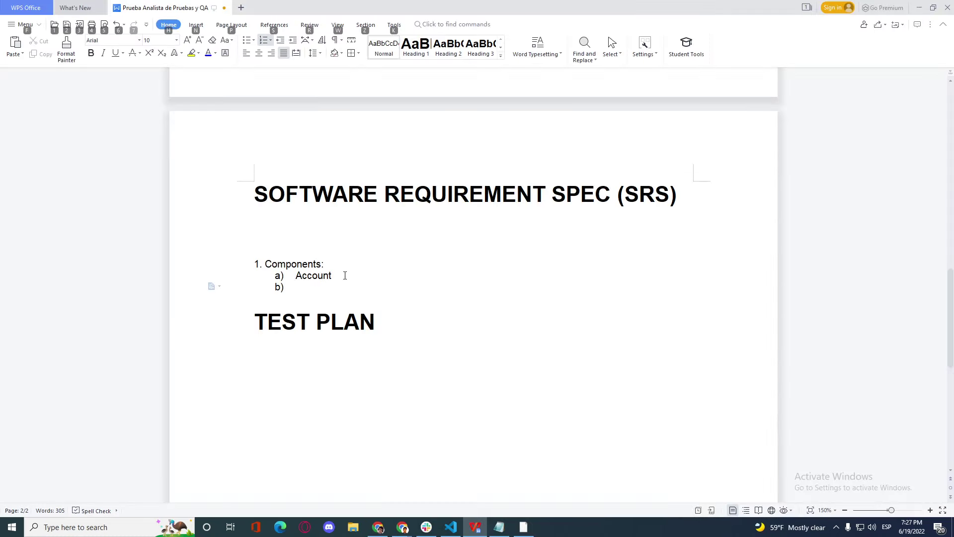
- Add an indented sub-item i under Account, undoing attempts to paste the copied heading
click(345, 276)
key(Return)
key(Tab)
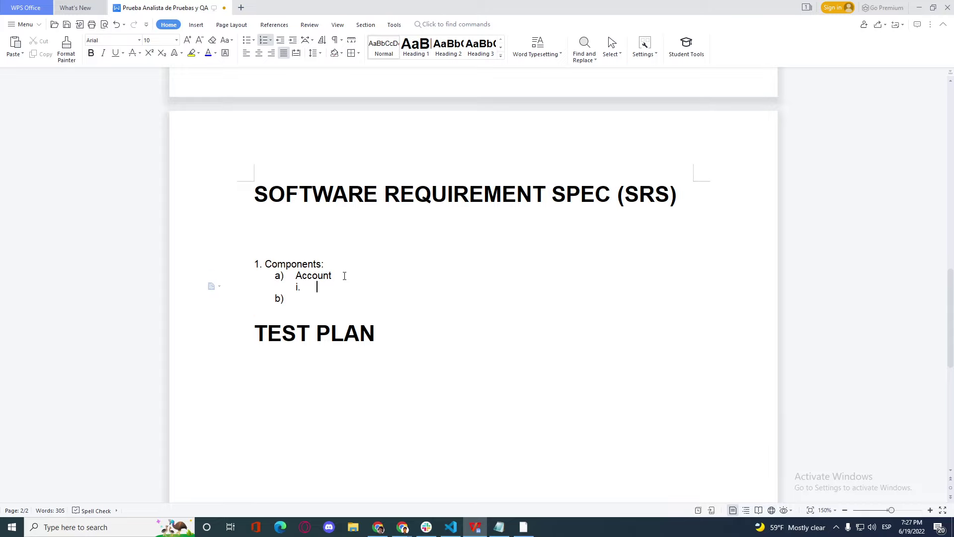
key(shift+Tab)
key(Tab)
key(ctrl+v)
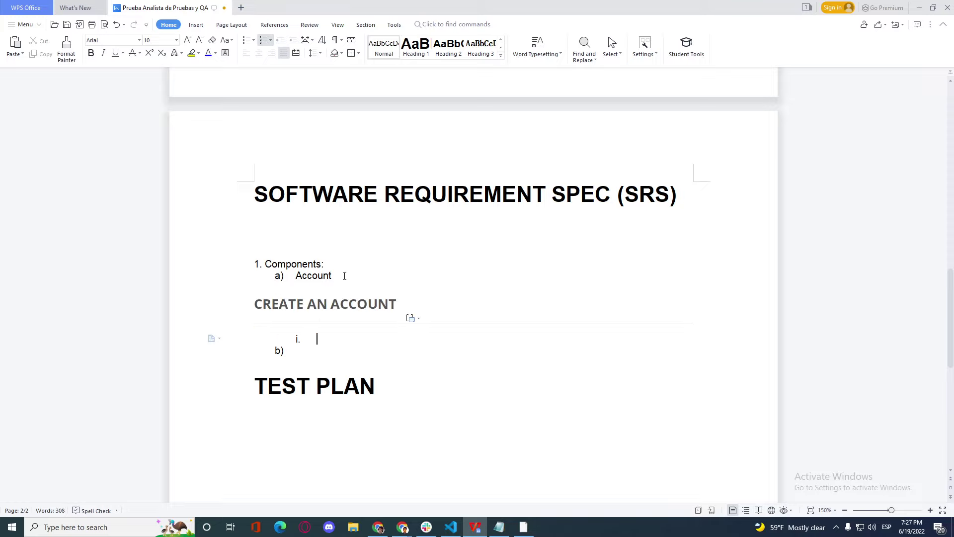
key(ctrl+z)
right_click(320, 284)
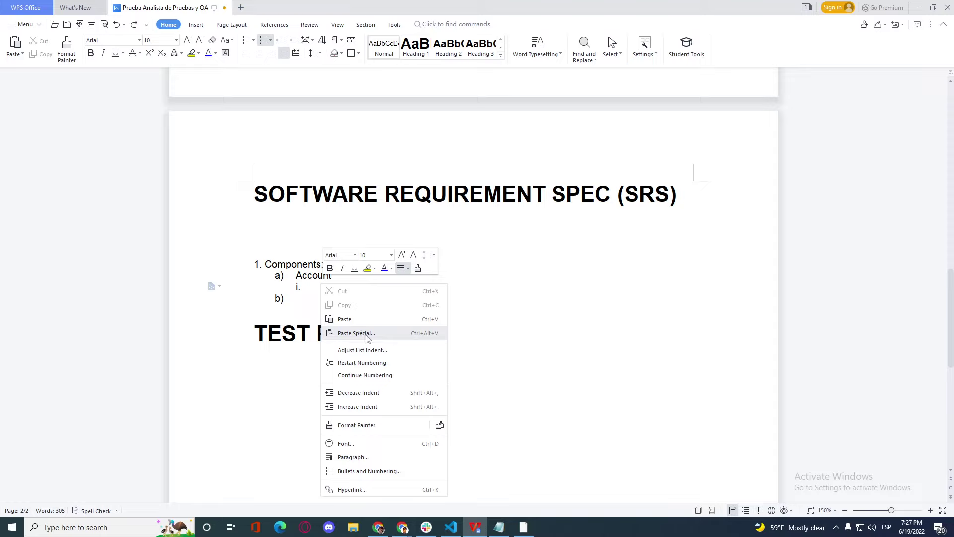
click(318, 300)
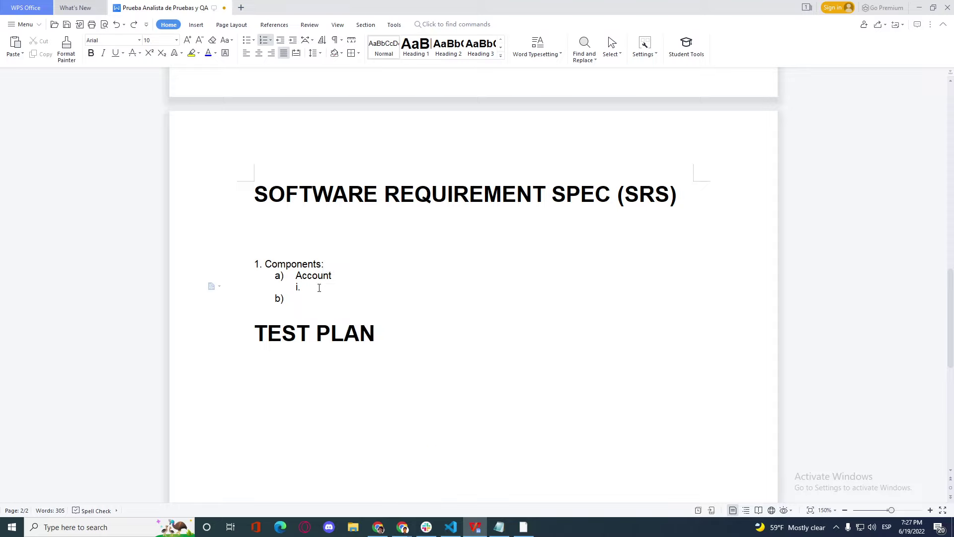
key(ctrl+v)
key(ctrl+z)
- Enter 'Create Account' and 'Sign-in' as sub-items and begin a third item with 'Sign-'
text(Create Account)
key(Return)
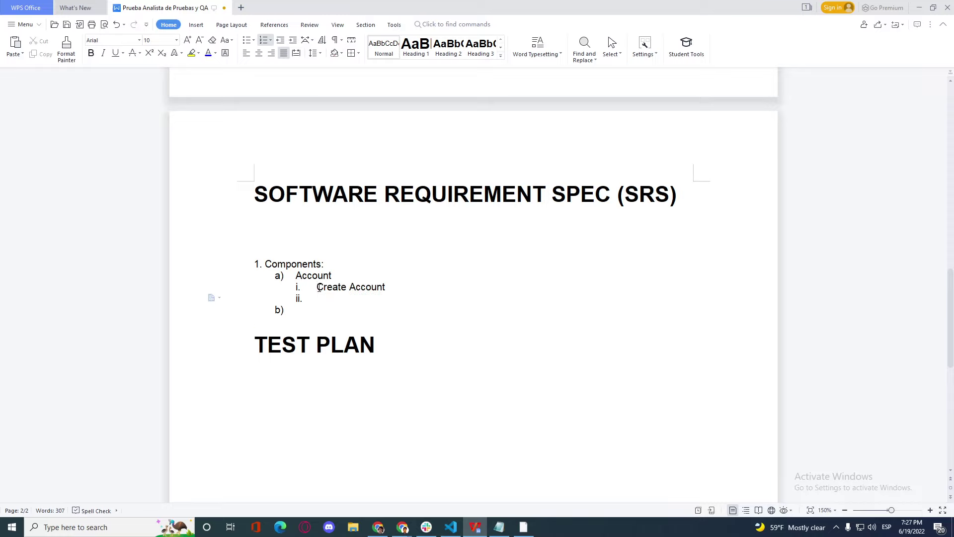
text(Sign-IN)
key(BackSpace)
key(BackSpace)
text(in)
key(Return)
text(Sign-)
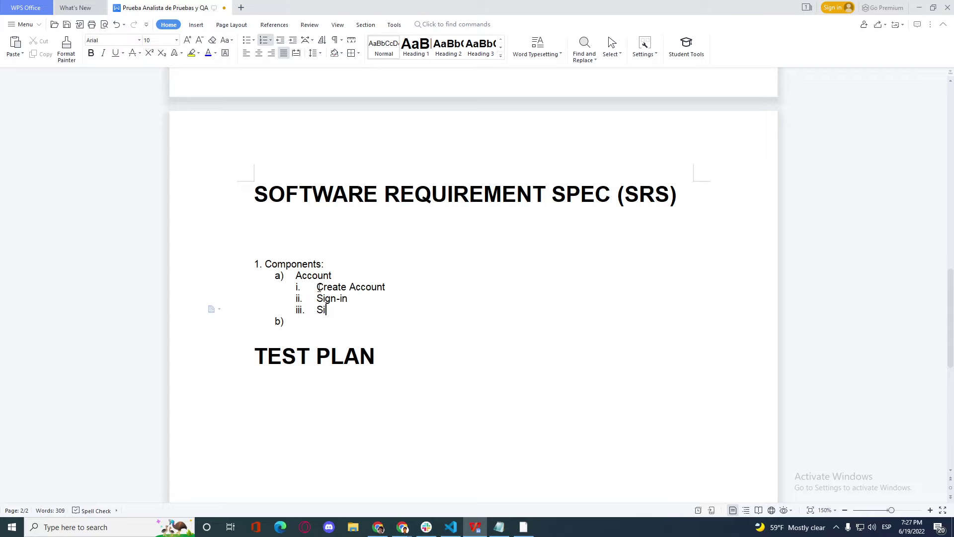
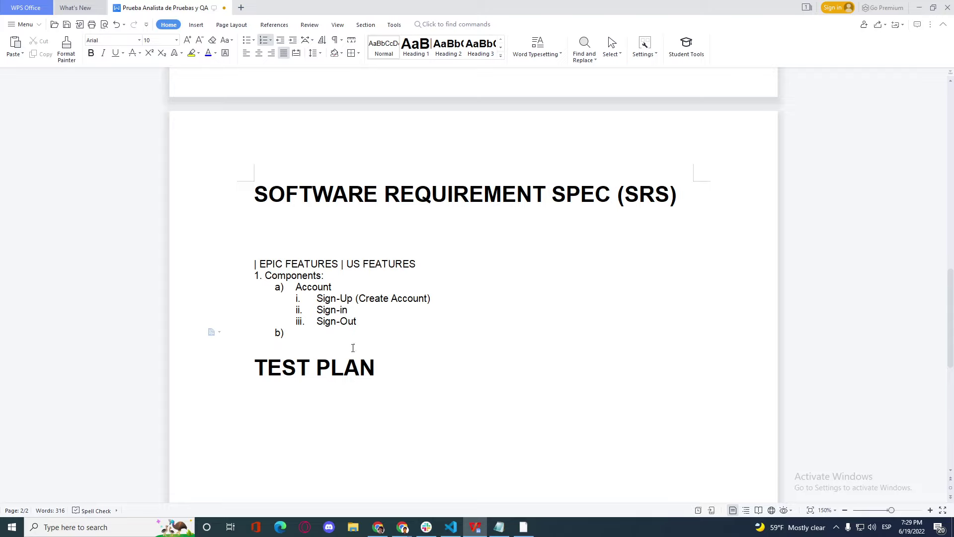
- Move through the Account list items, ending on the empty b) item, then switch to Chrome's store login page
key(Up)
key(Down)
key(Up)
click(369, 308)
click(375, 330)
click(367, 318)
click(371, 330)
click(366, 318)
click(359, 311)
click(366, 330)
key(alt+Tab)
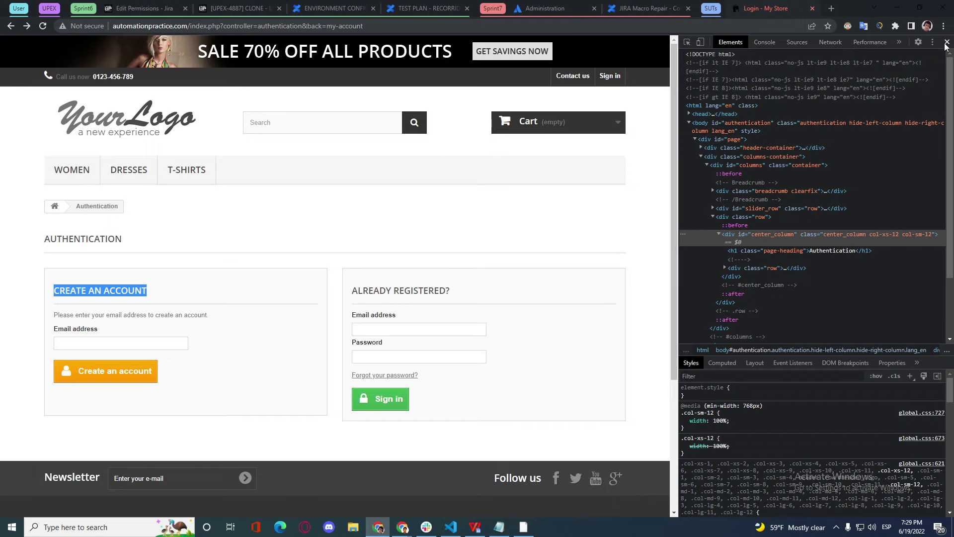
- Close the developer tools and go back from the Authentication page to the store home page
click(947, 42)
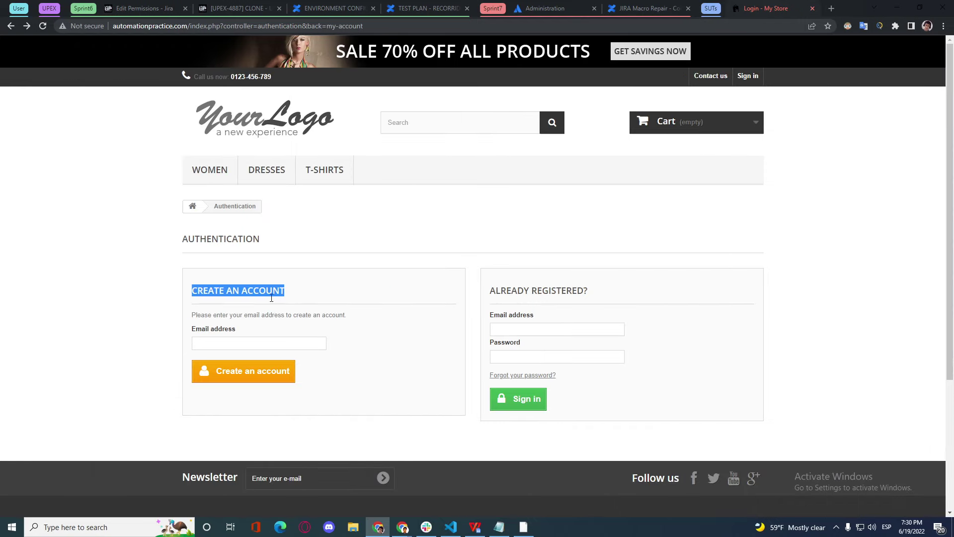
click(826, 289)
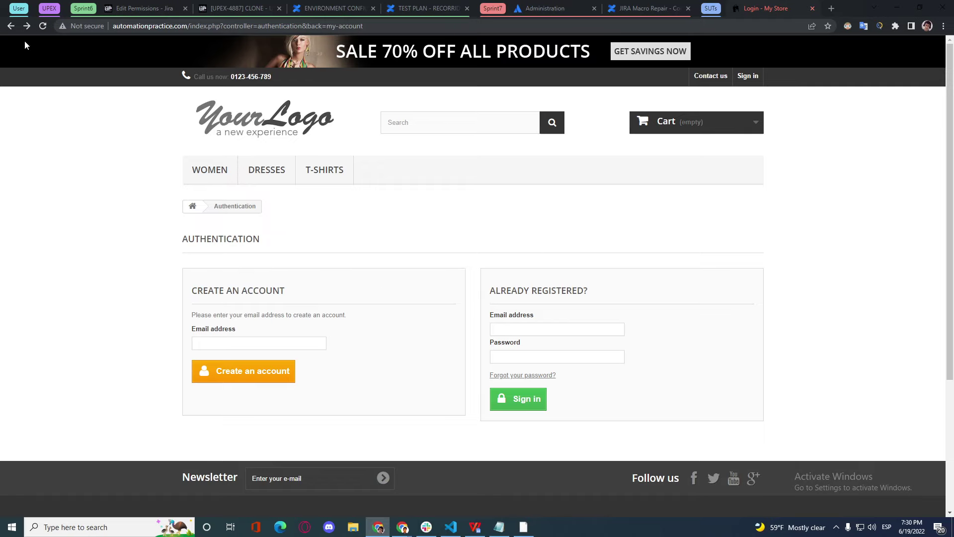
click(10, 28)
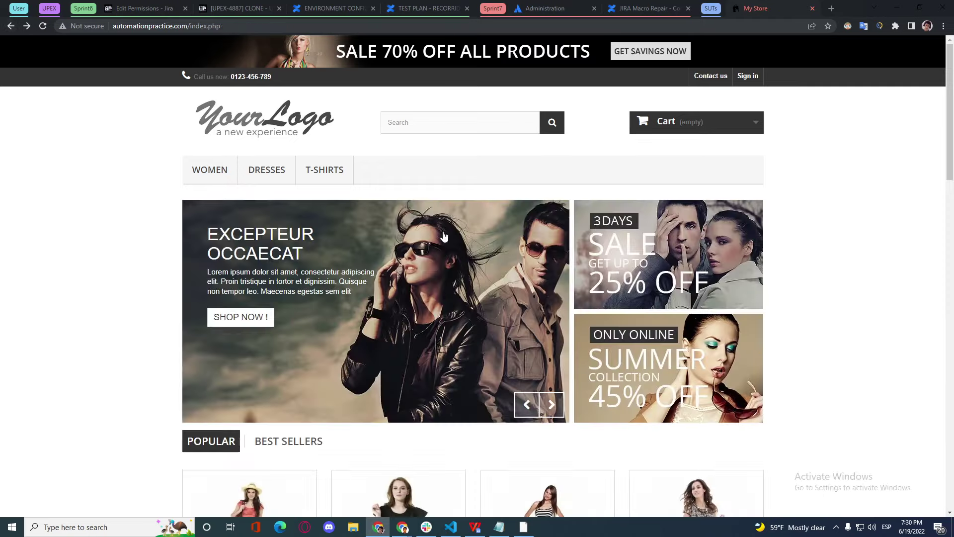
key(alt+Tab)
key(Tab)
key(Tab)
key(Tab)
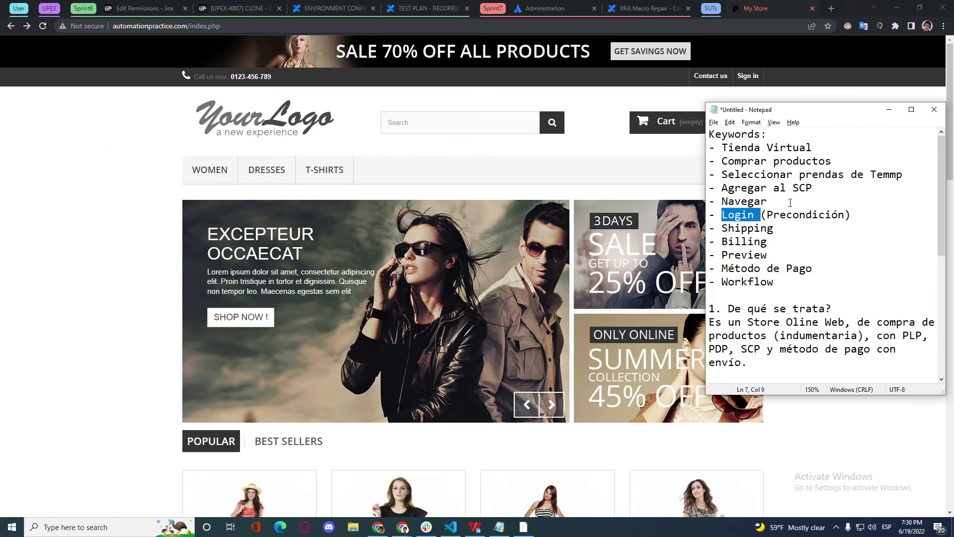
drag(756, 227, 781, 229)
click(781, 229)
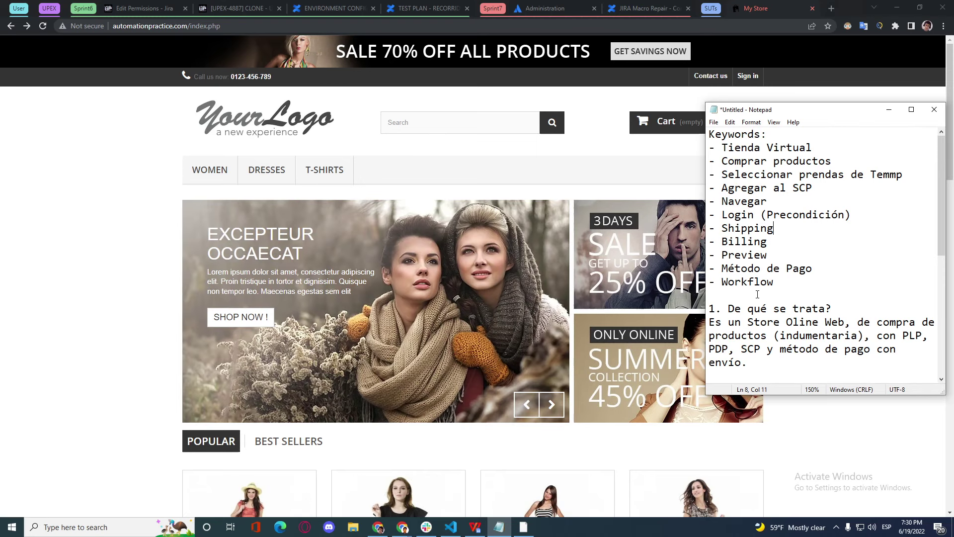
key(Up)
key(Up)
key(Up)
key(Up)
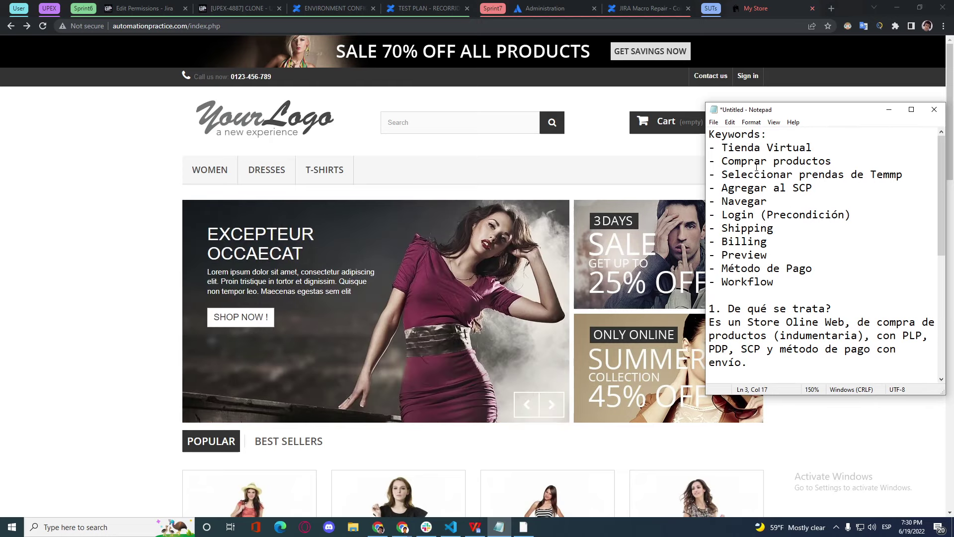
double_click(735, 214)
double_click(744, 201)
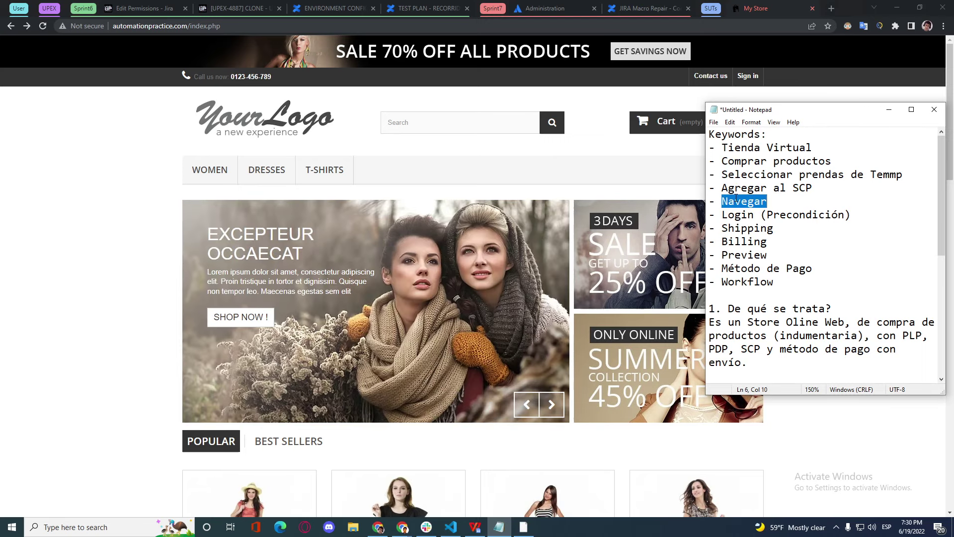
double_click(744, 189)
double_click(744, 202)
click(408, 122)
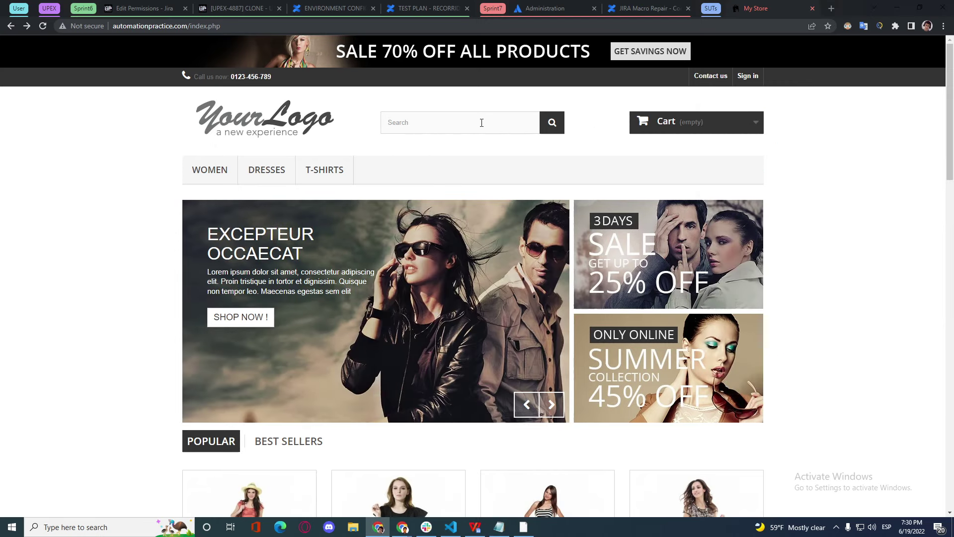
- Search the store for BLUSA, then for COAT; both return no results
click(453, 125)
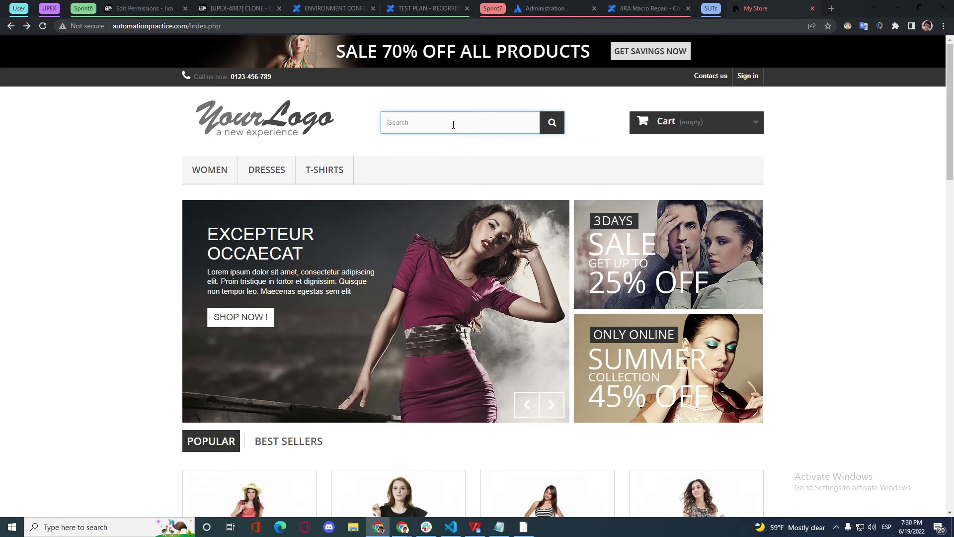
text(BLUSA)
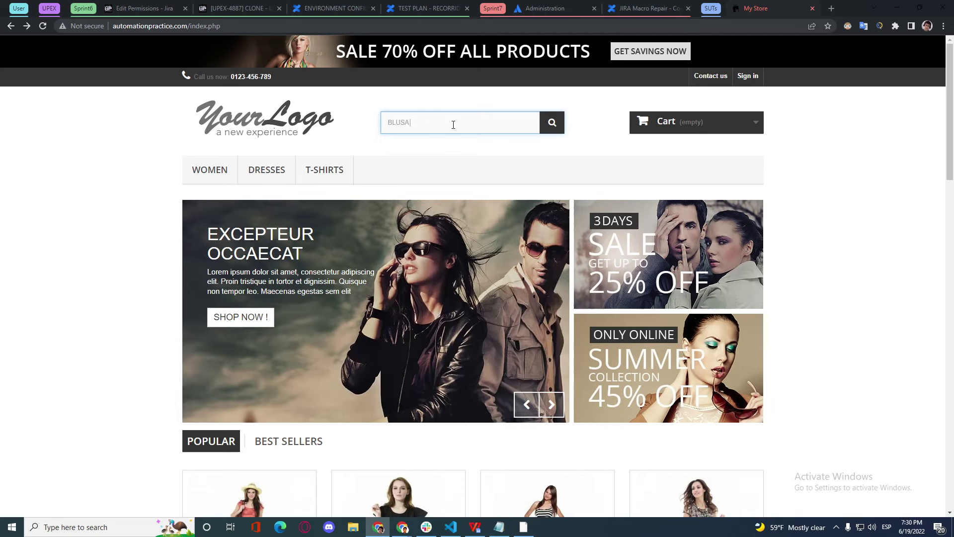
key(Return)
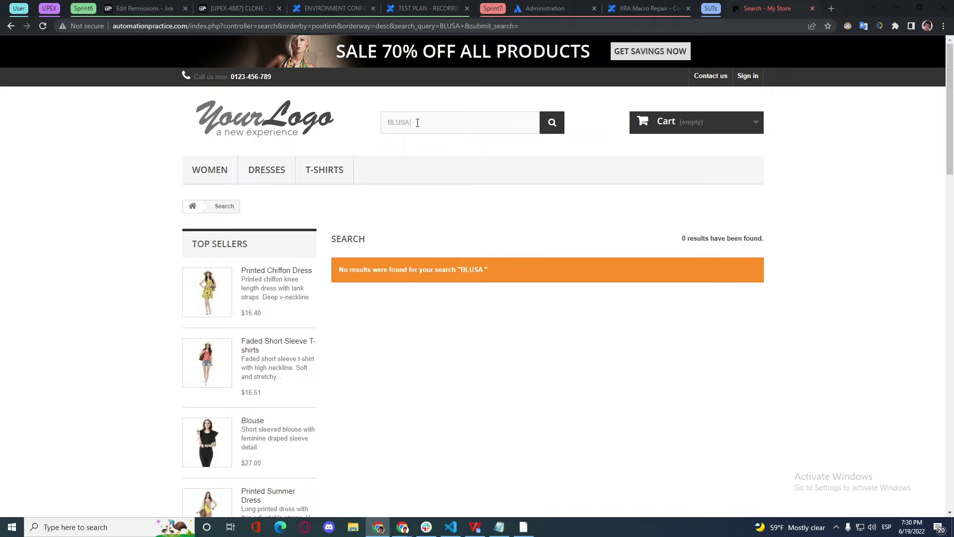
drag(418, 123, 387, 122)
text(co)
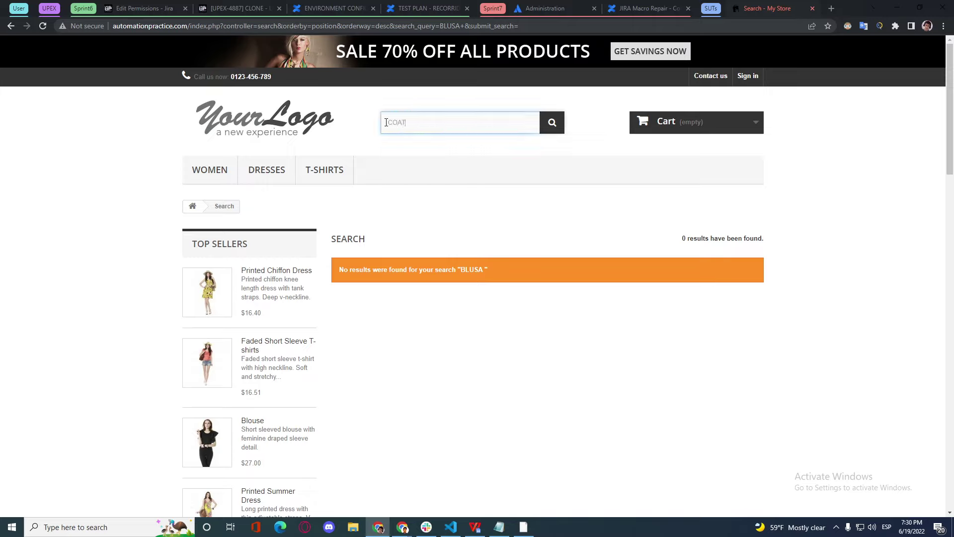
key(Return)
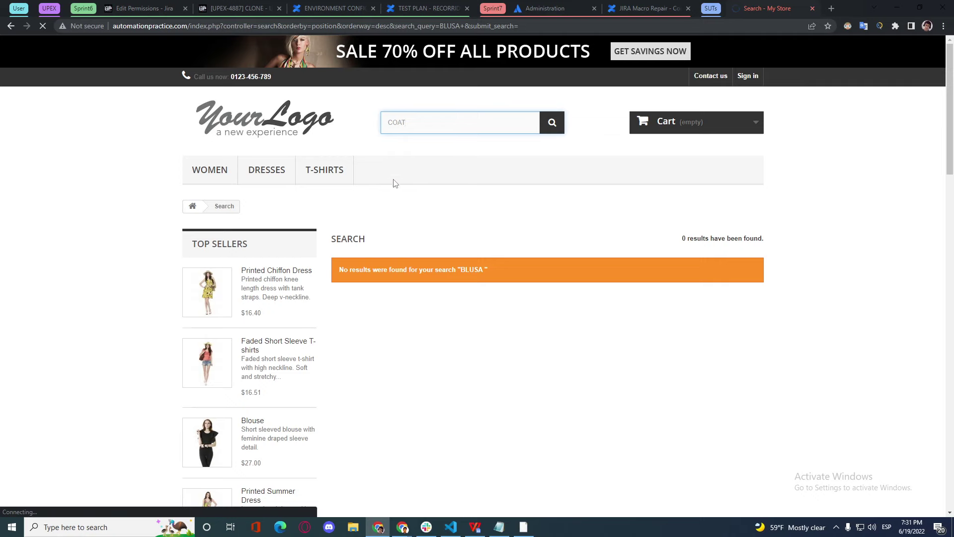
- Search for JACKET, which finds nothing, then submit a DRESS search
scroll(276, 324, down, 4)
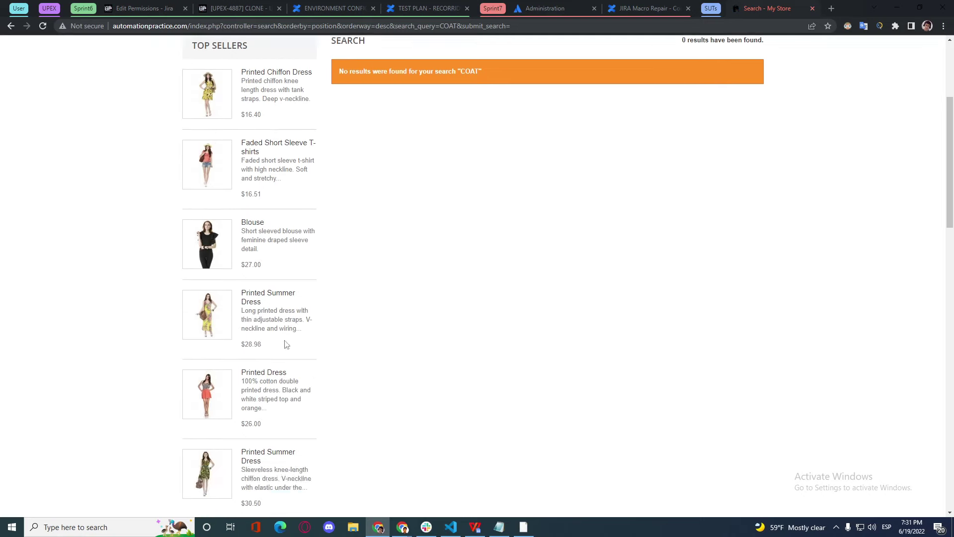
scroll(422, 142, up, 4)
drag(420, 124, 358, 118)
text(JACKET)
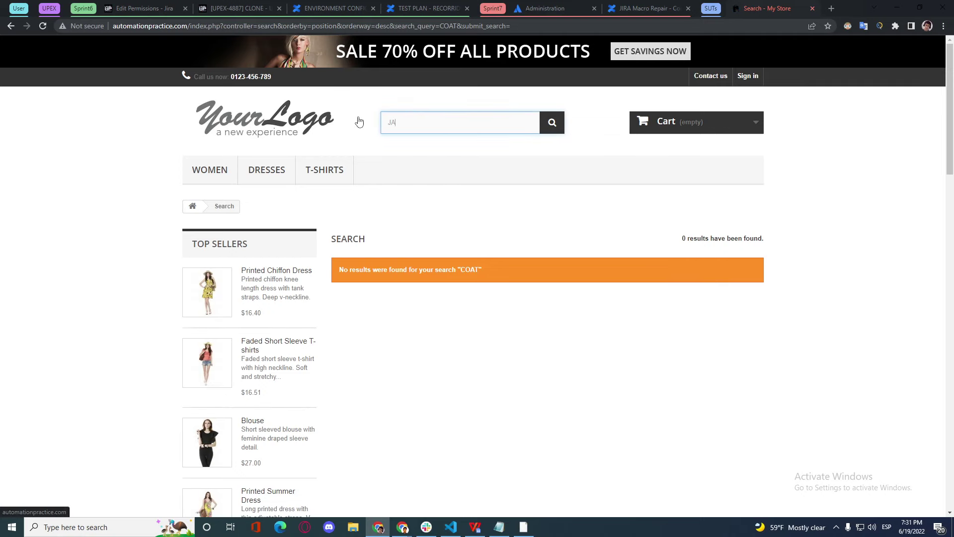
key(Return)
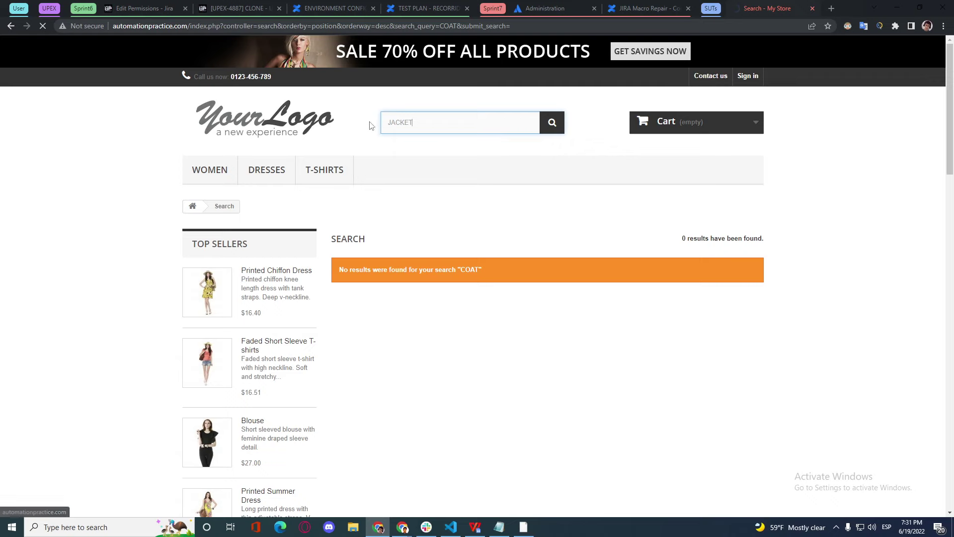
drag(423, 129, 378, 124)
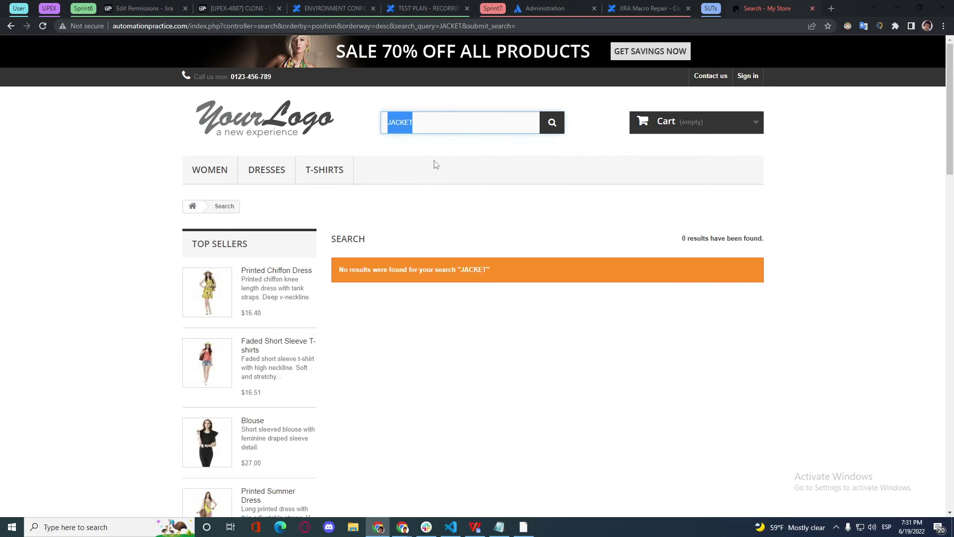
text(DRESS)
key(Return)
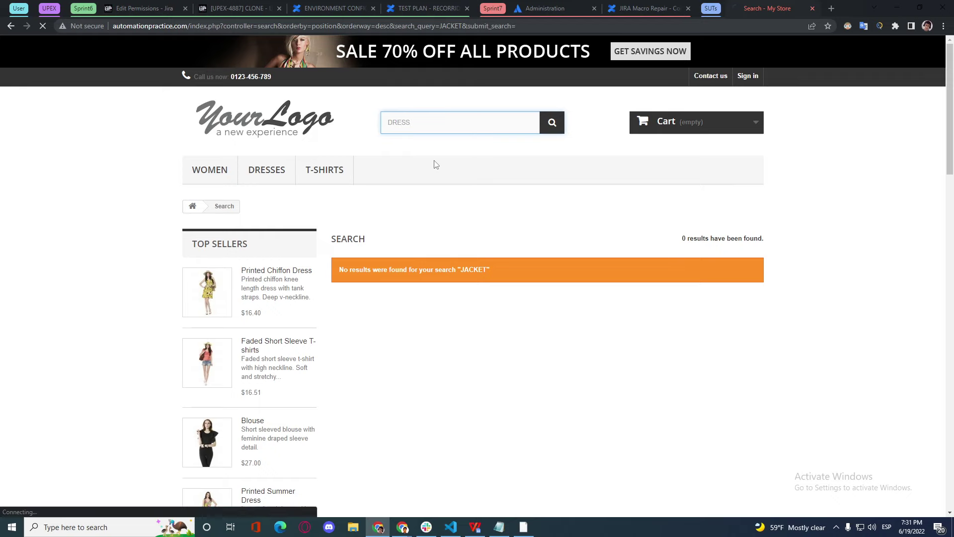
- Scroll through the seven DRESS search results and back to the top
scroll(500, 410, down, 7)
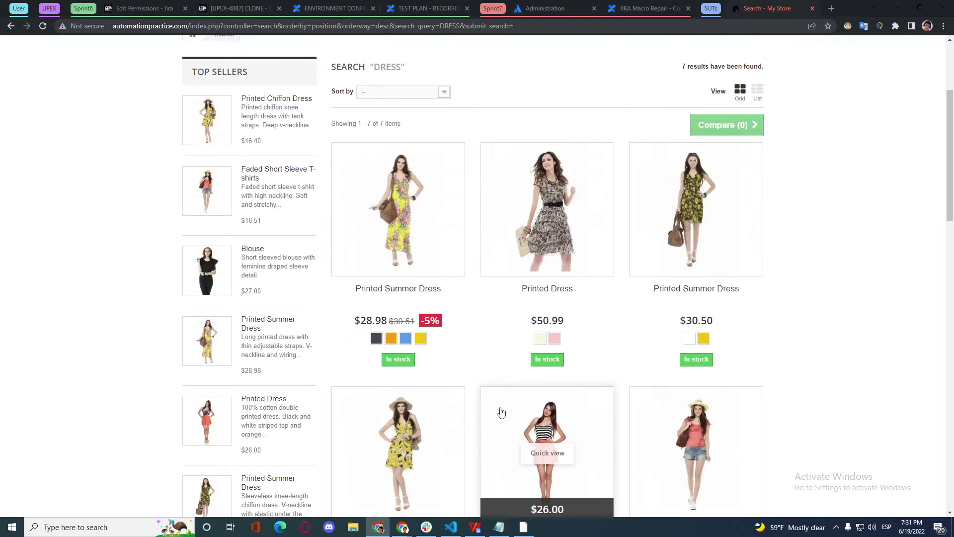
scroll(646, 417, down, 6)
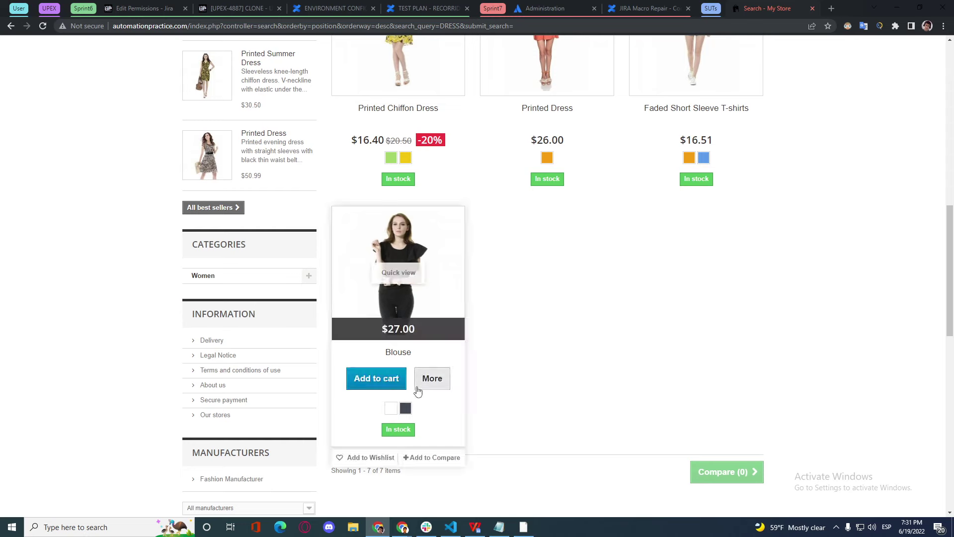
scroll(591, 380, up, 15)
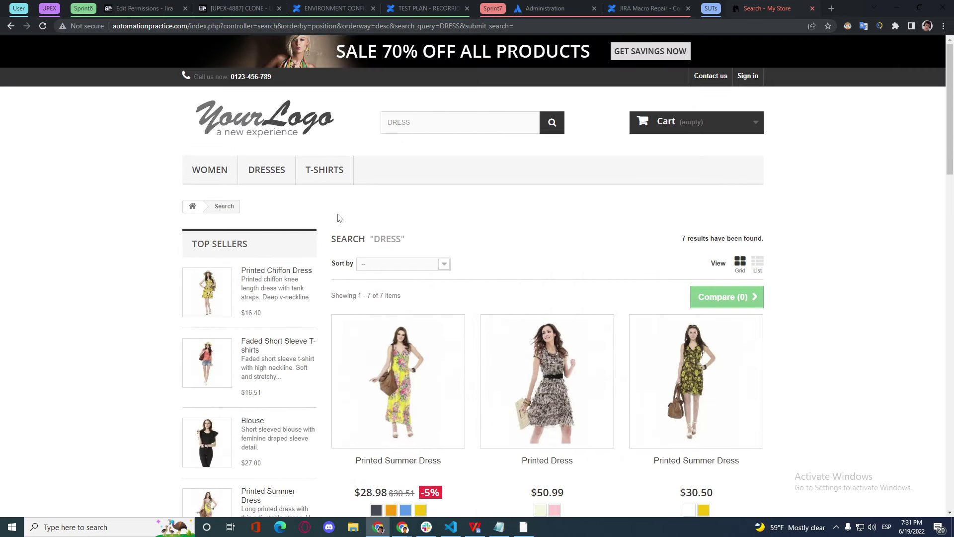
scroll(308, 248, down, 12)
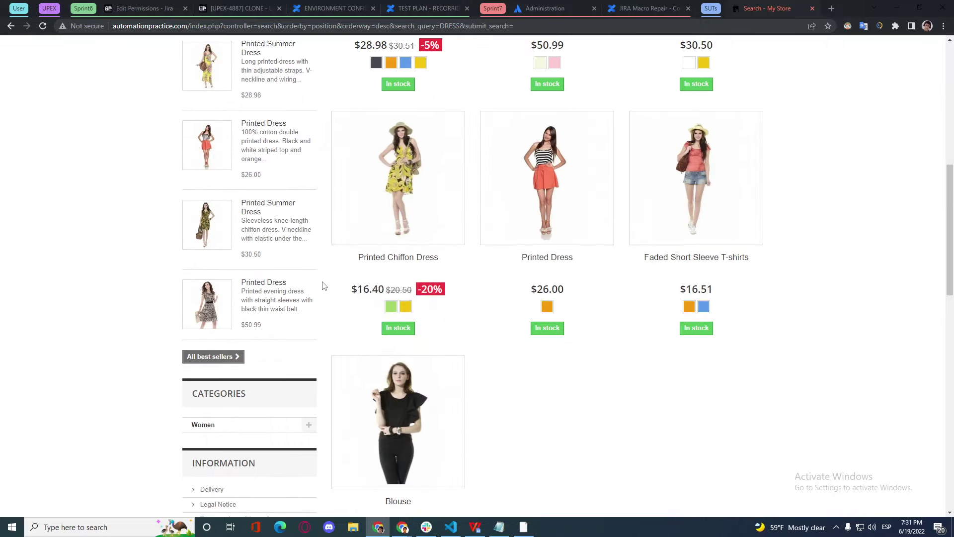
scroll(551, 361, up, 10)
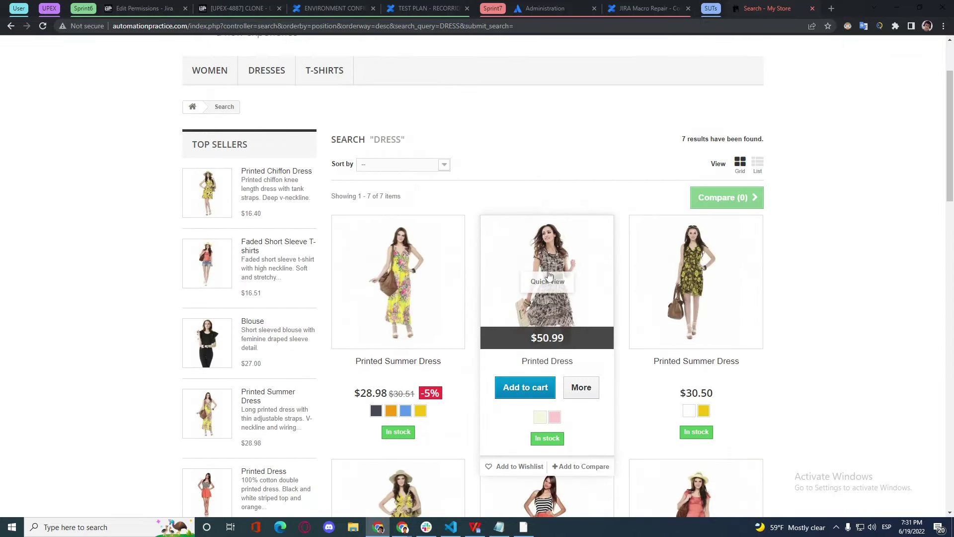
scroll(440, 251, down, 15)
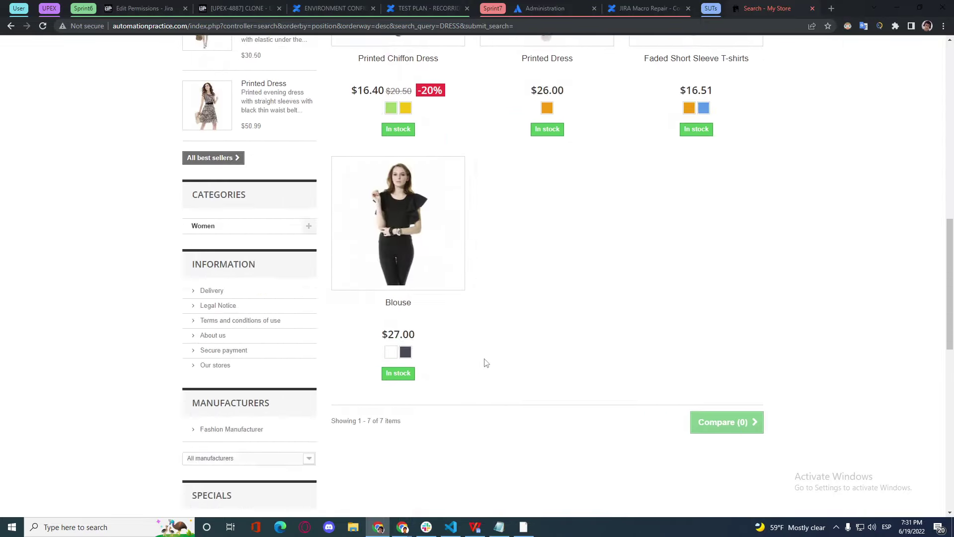
scroll(477, 379, up, 14)
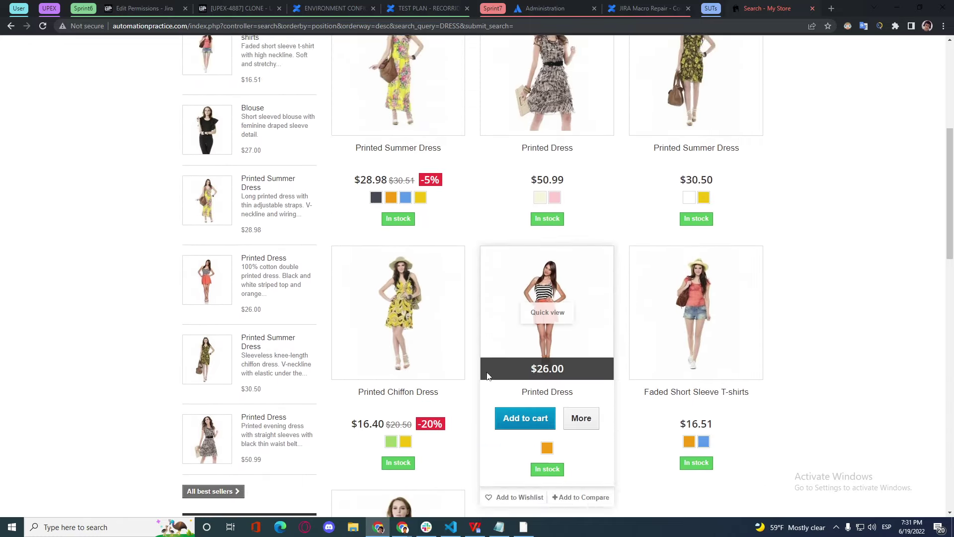
scroll(496, 343, up, 4)
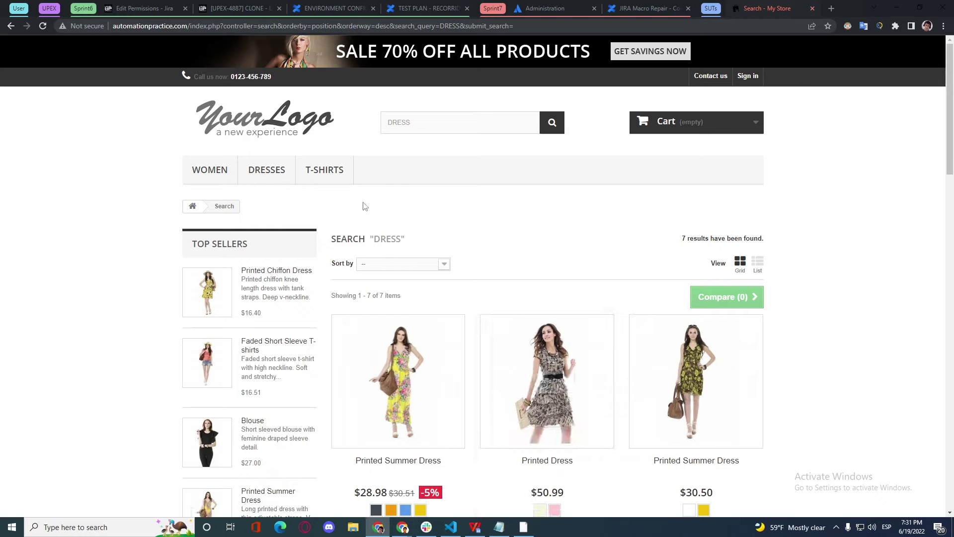
- Recheck the DRESS search box and results, then switch to the Notepad keyword notes
click(418, 129)
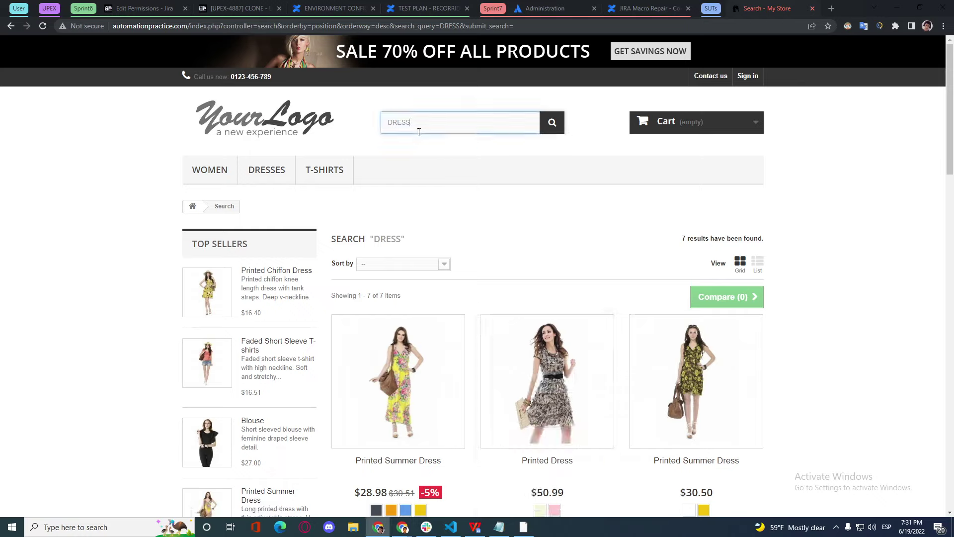
click(398, 202)
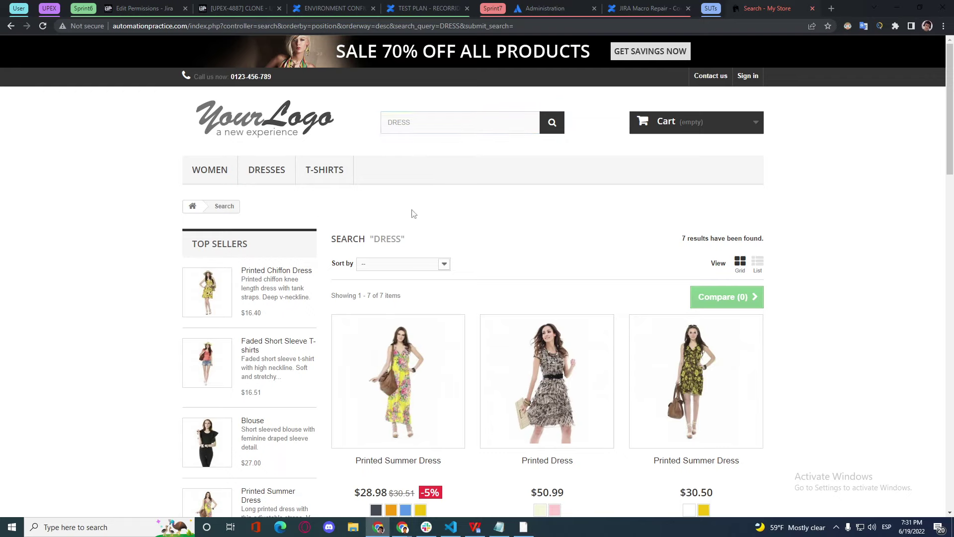
click(436, 125)
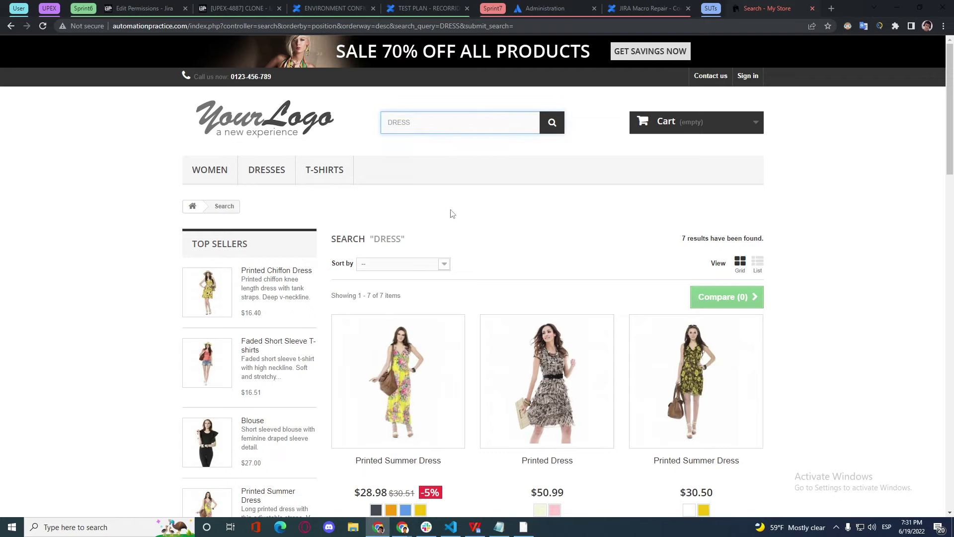
scroll(249, 298, down, 9)
scroll(474, 328, up, 6)
scroll(475, 328, down, 9)
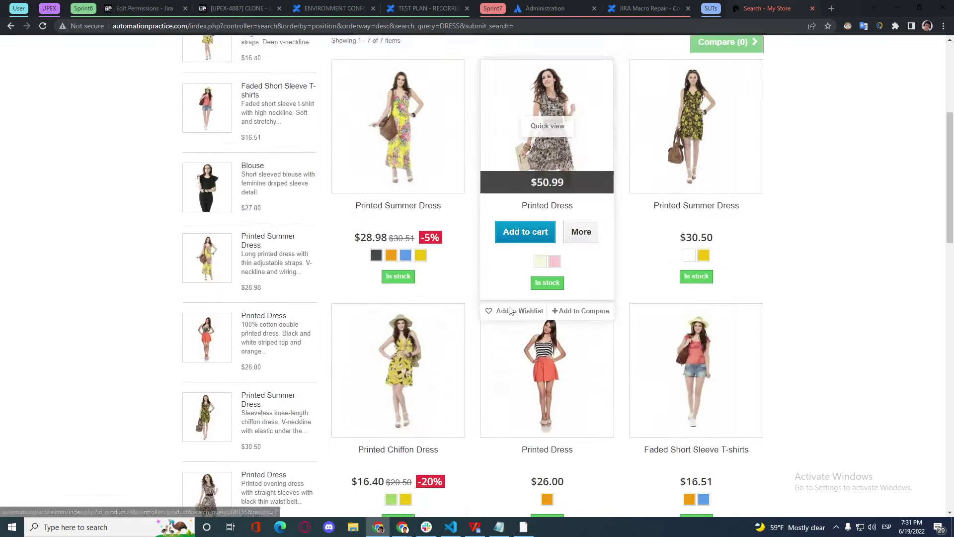
scroll(319, 383, up, 5)
scroll(319, 383, up, 7)
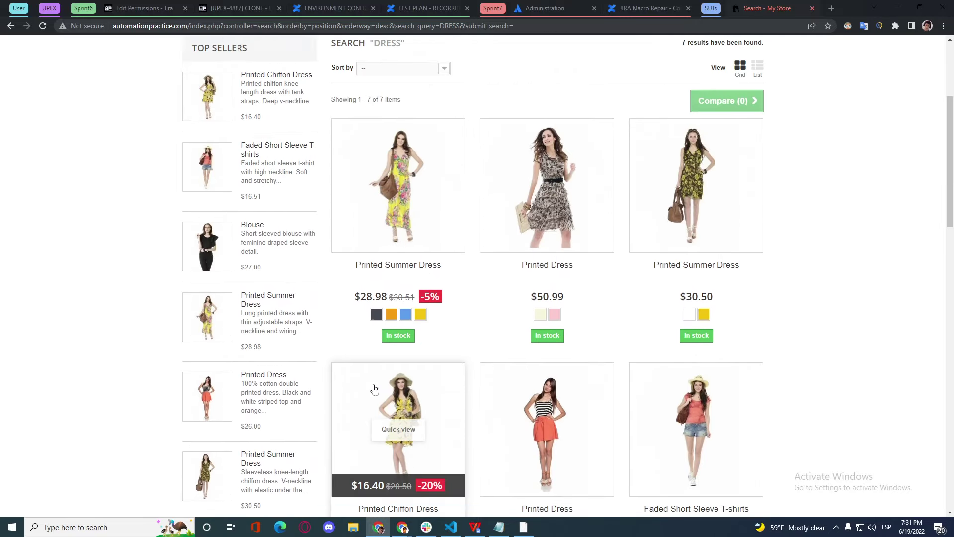
click(390, 201)
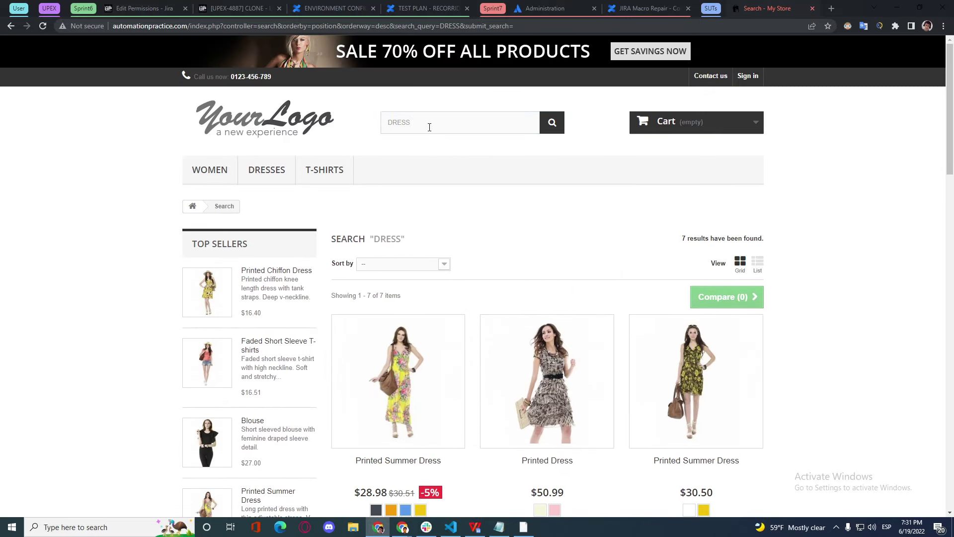
key(alt+Tab)
- Select the Navegar keyword, and briefly Agregar, in the Notepad Keywords list
click(775, 208)
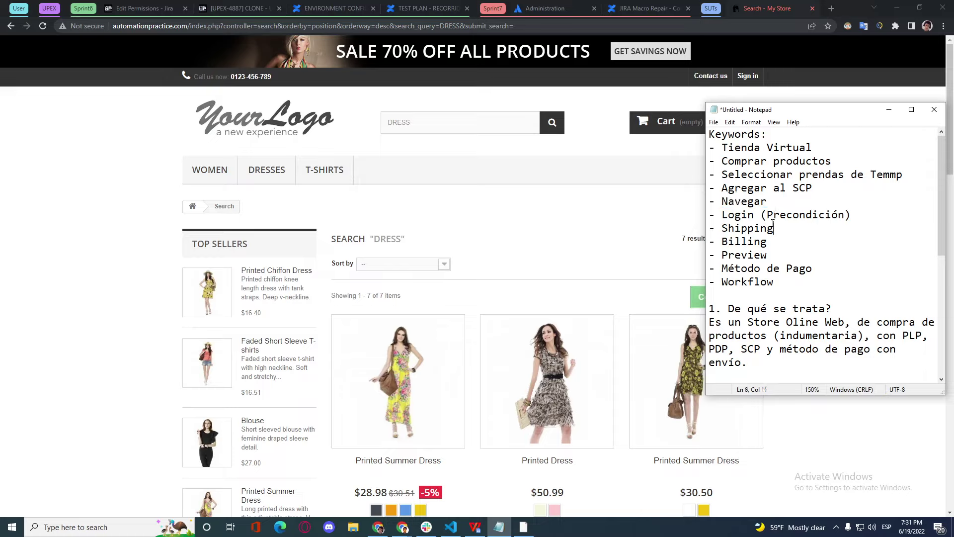
double_click(741, 201)
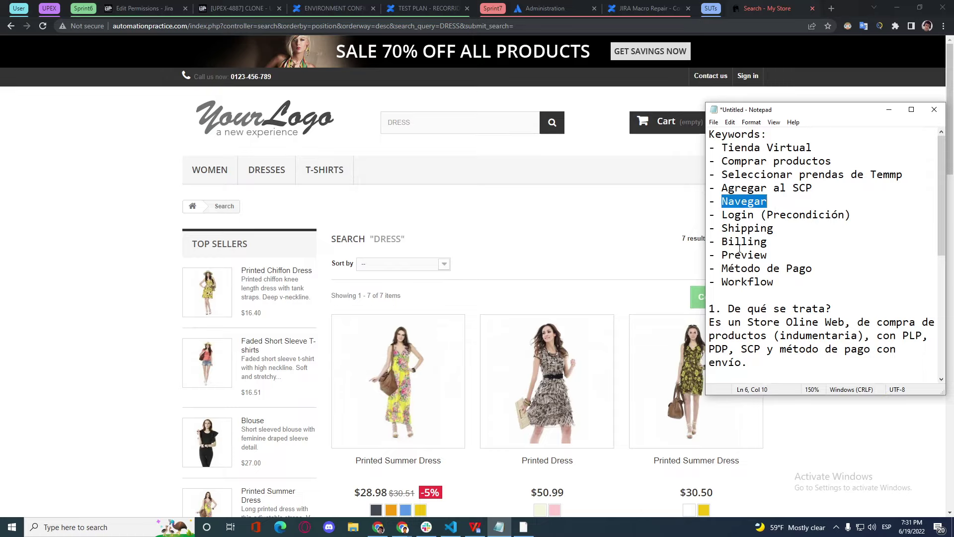
click(459, 202)
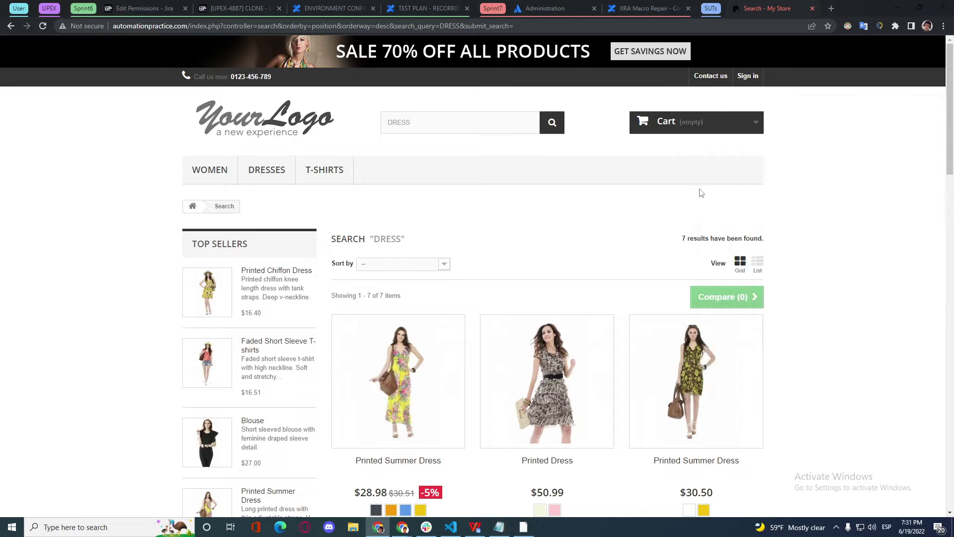
key(alt+Tab)
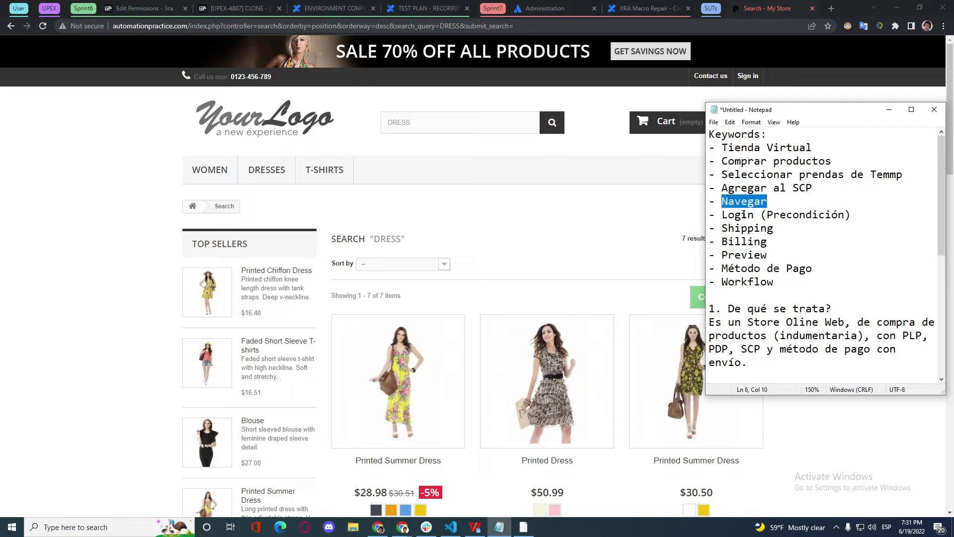
double_click(741, 189)
double_click(746, 201)
- Bring the DRESS results page forward, focus its search box, and open DevTools with F12
click(603, 201)
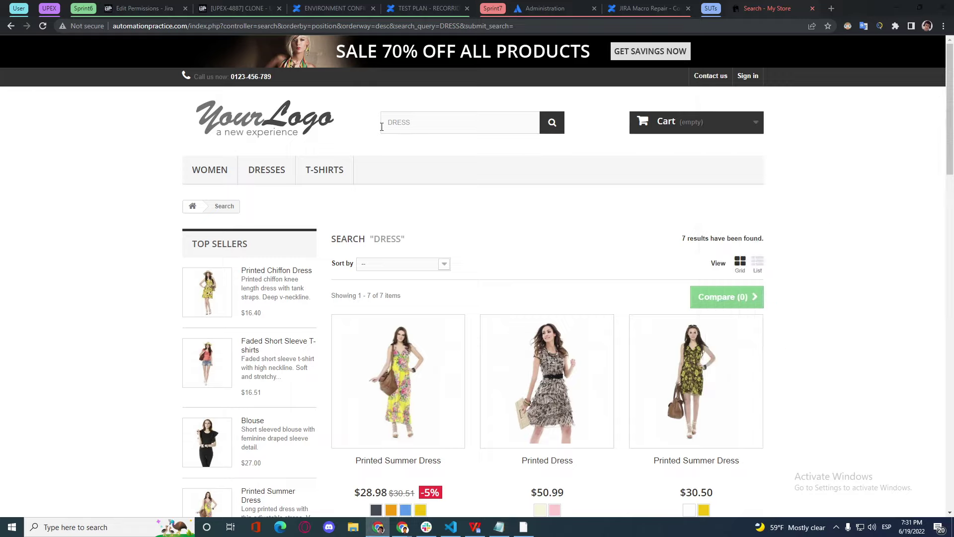
click(405, 125)
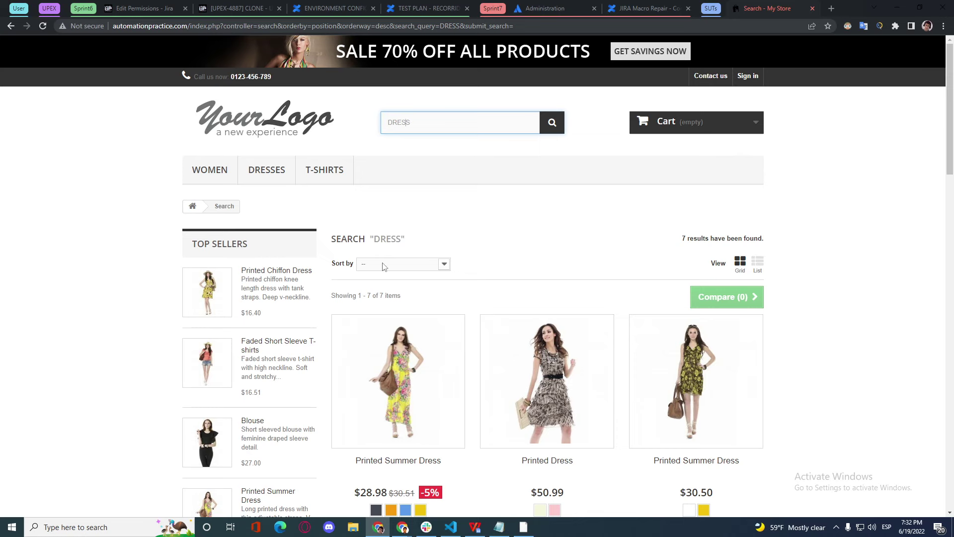
key(F12)
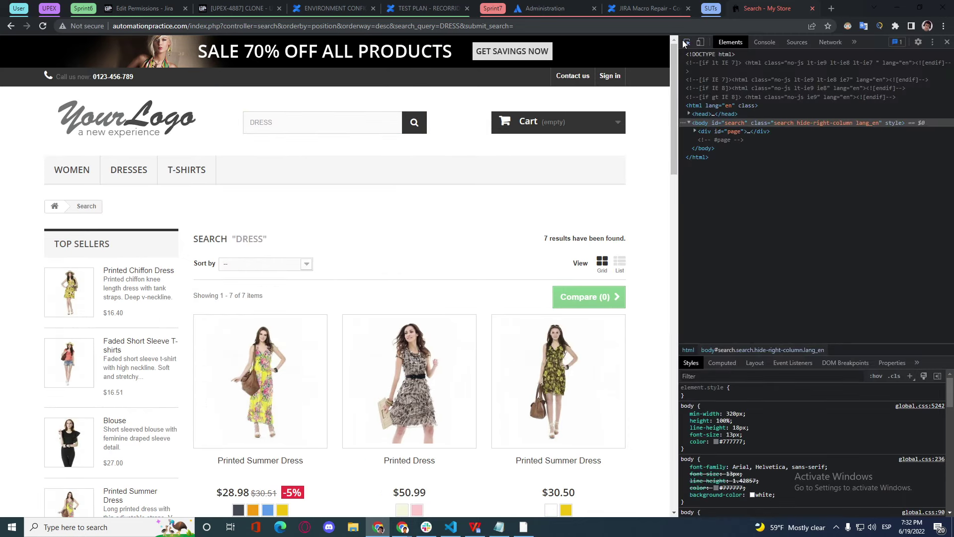
- Inspect the store logo with DevTools' element picker, then go to the Dresses category
click(687, 43)
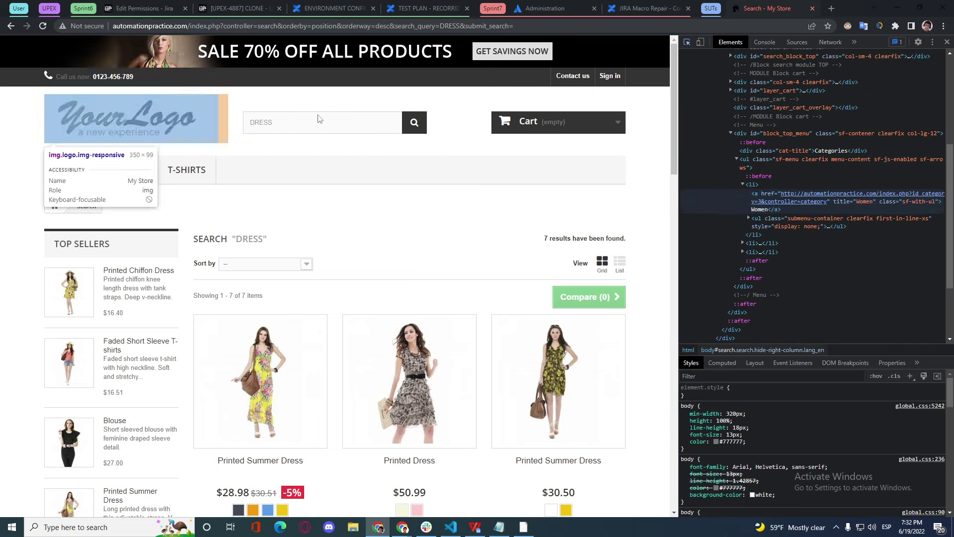
key(Escape)
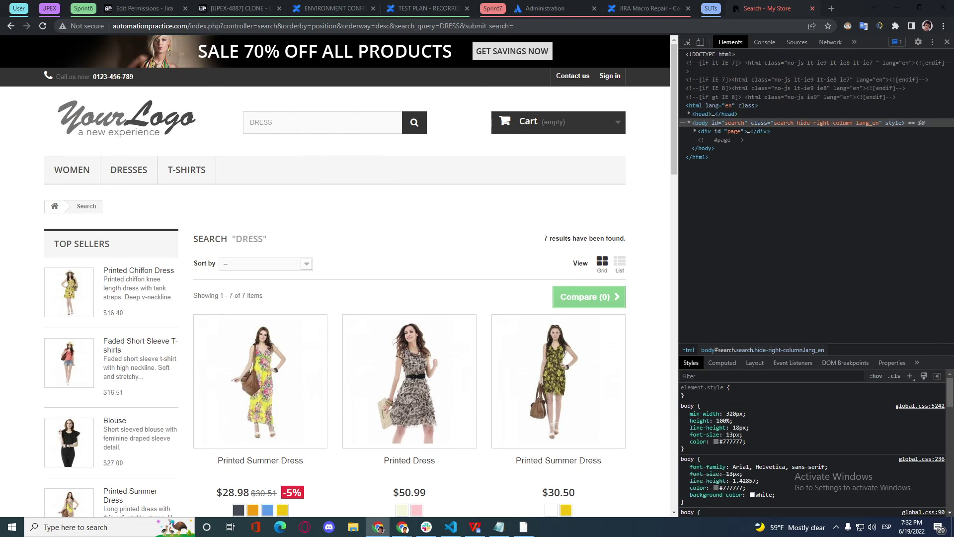
click(119, 182)
- Browse from Dresses to the Women category, then to the T-shirts page
mouse_move(76, 172)
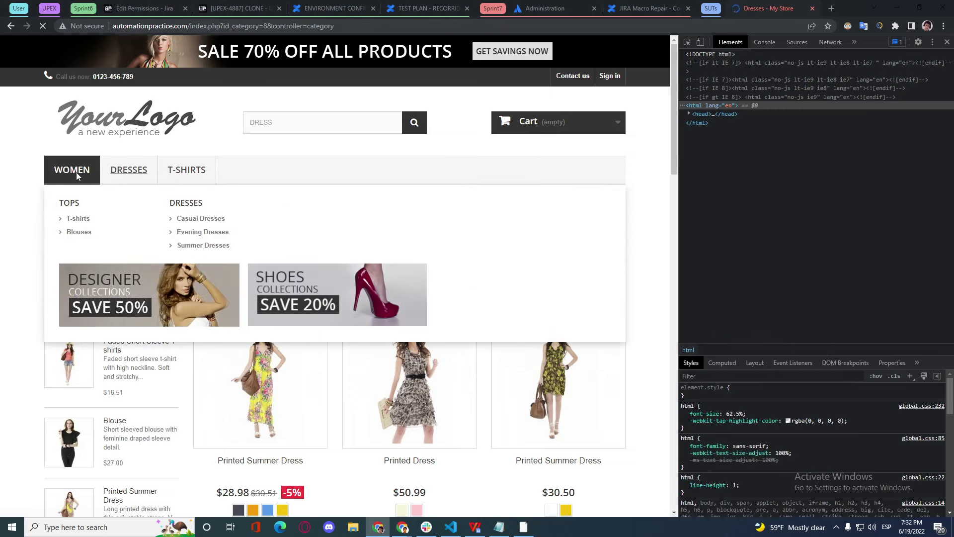
scroll(241, 375, down, 8)
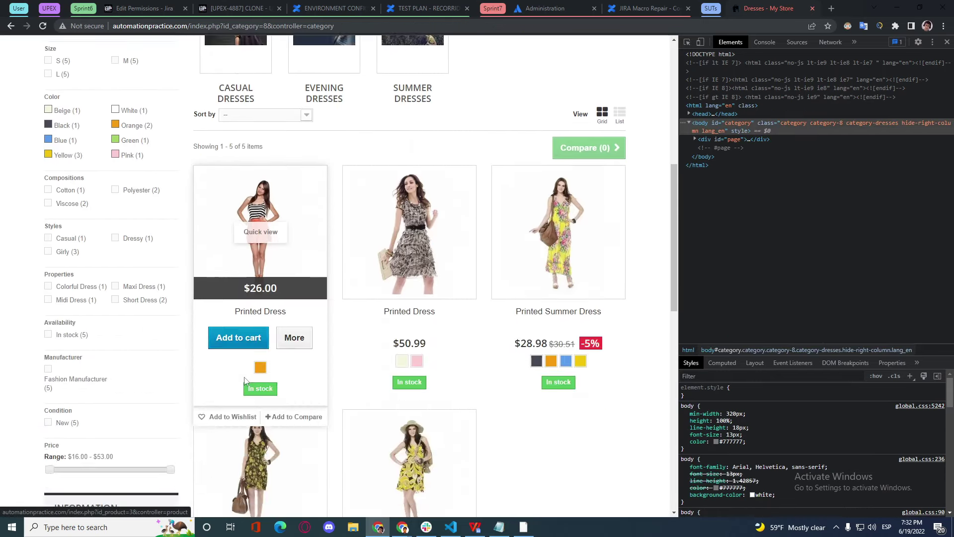
scroll(244, 380, up, 8)
mouse_move(72, 128)
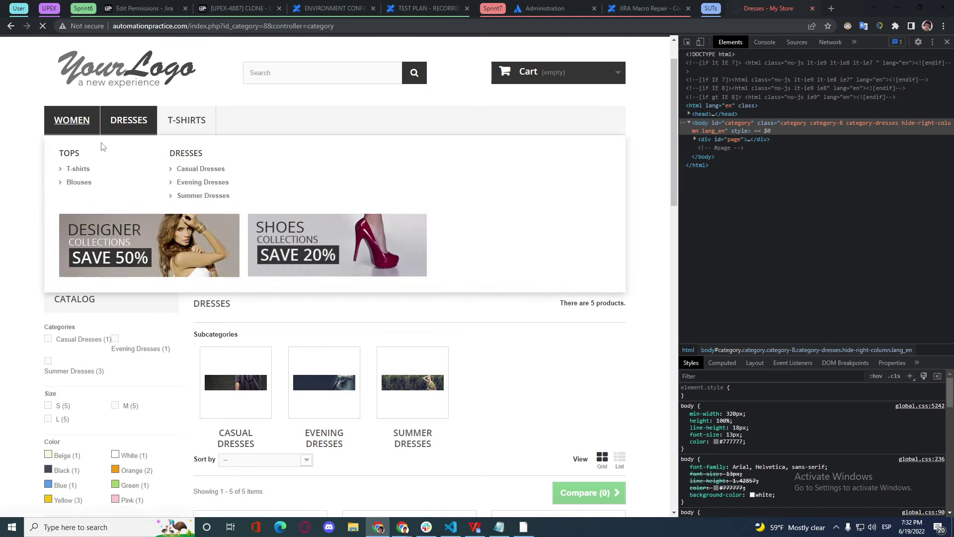
mouse_move(108, 133)
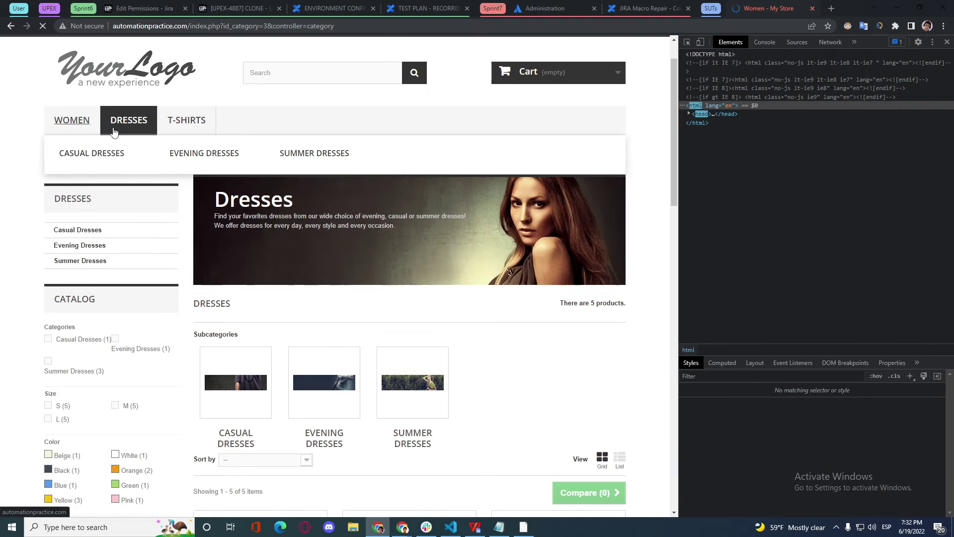
click(80, 124)
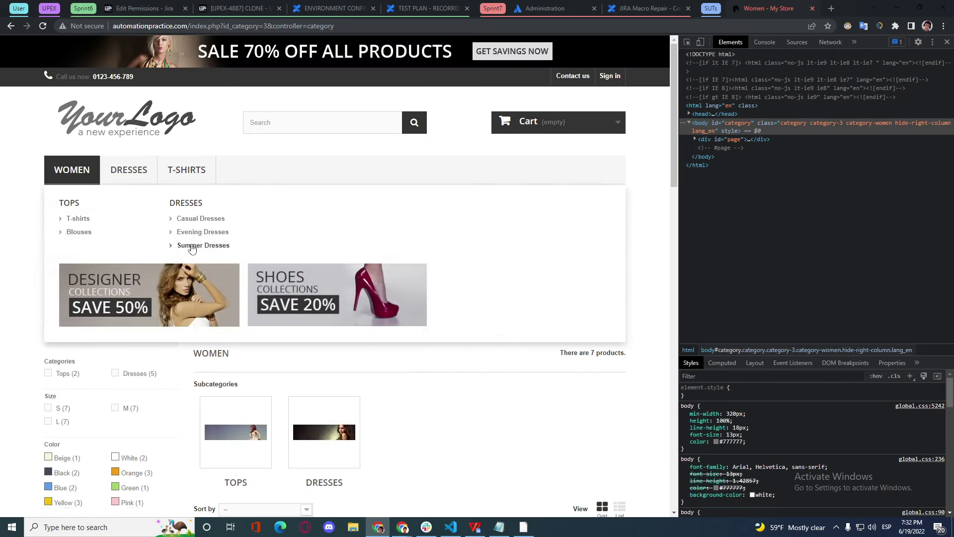
click(197, 170)
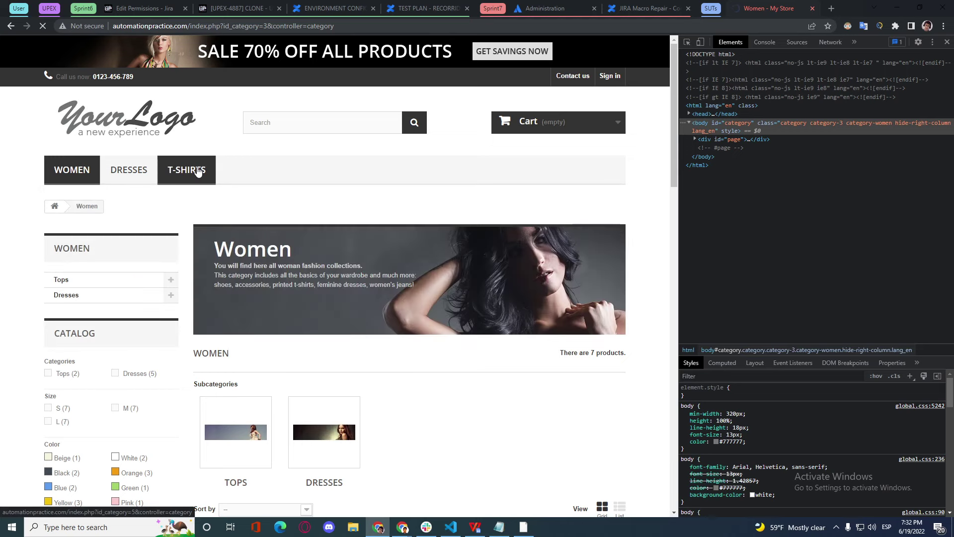
- Revisit Dresses, select its Women > Dresses breadcrumb, and return to the Women category page
scroll(214, 275, down, 6)
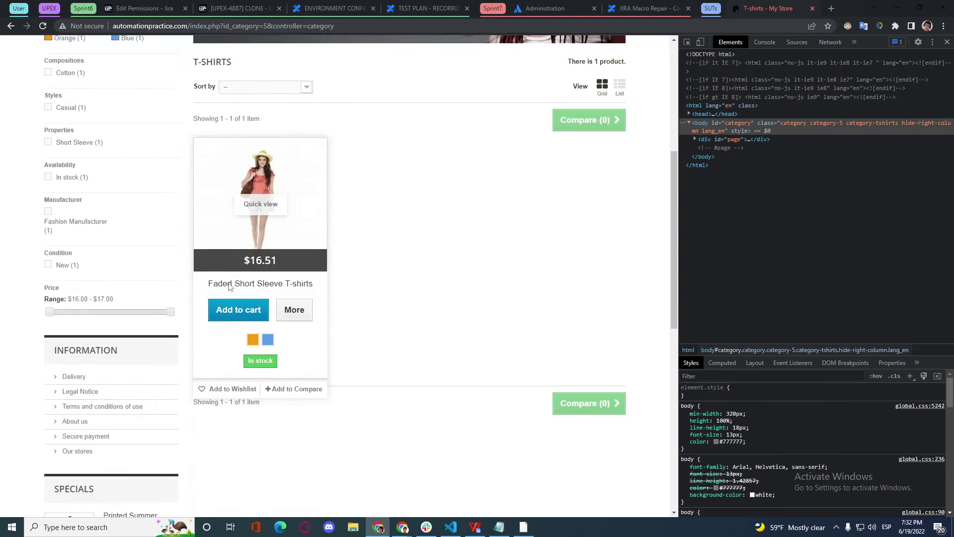
scroll(229, 287, up, 6)
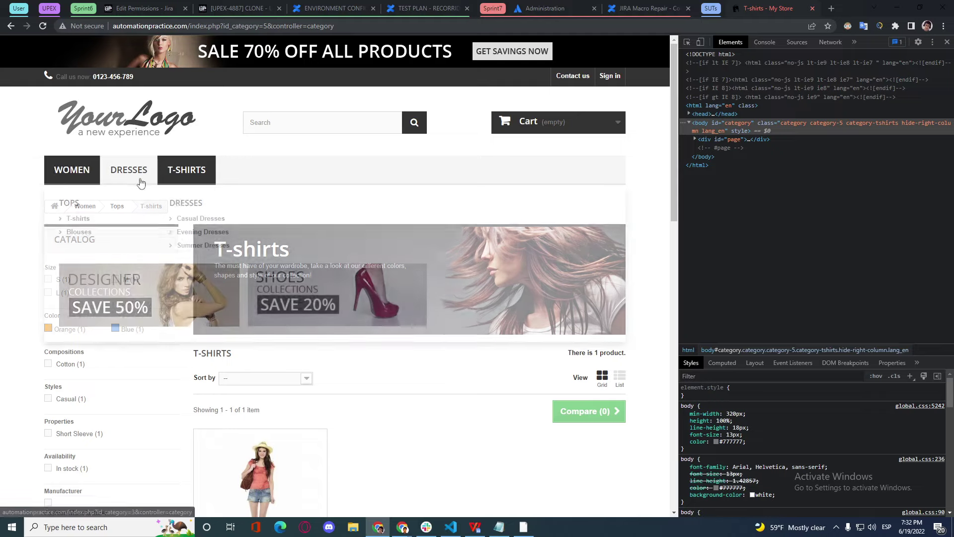
mouse_move(134, 179)
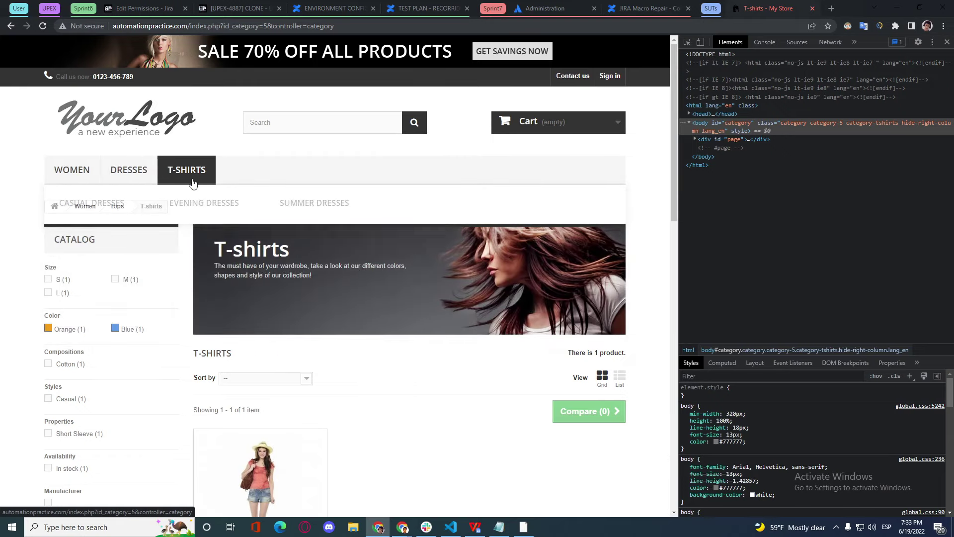
click(143, 173)
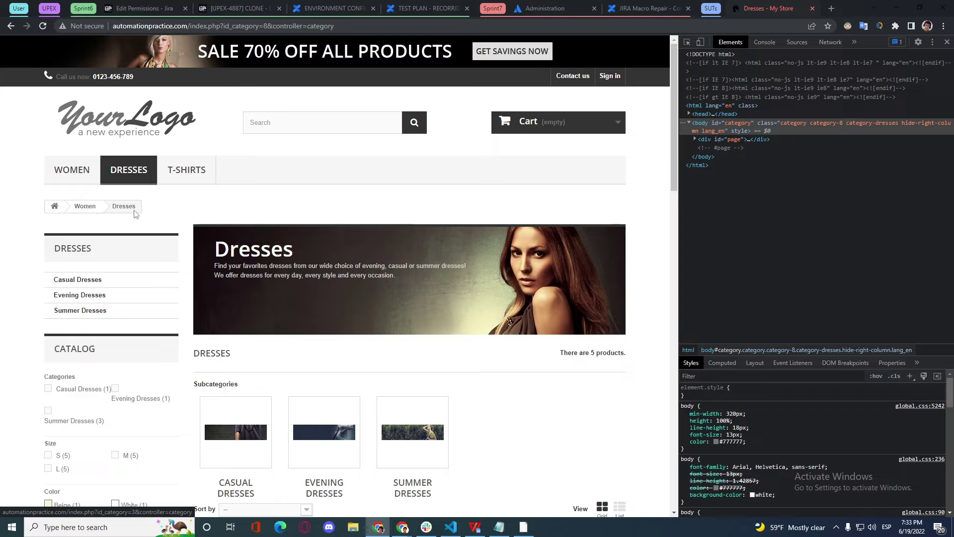
drag(159, 211, 33, 197)
click(39, 195)
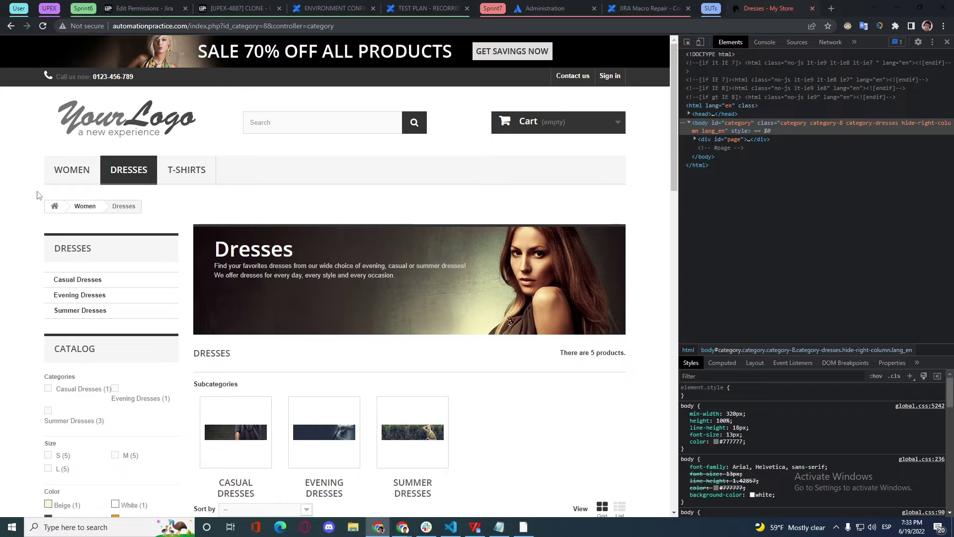
click(72, 170)
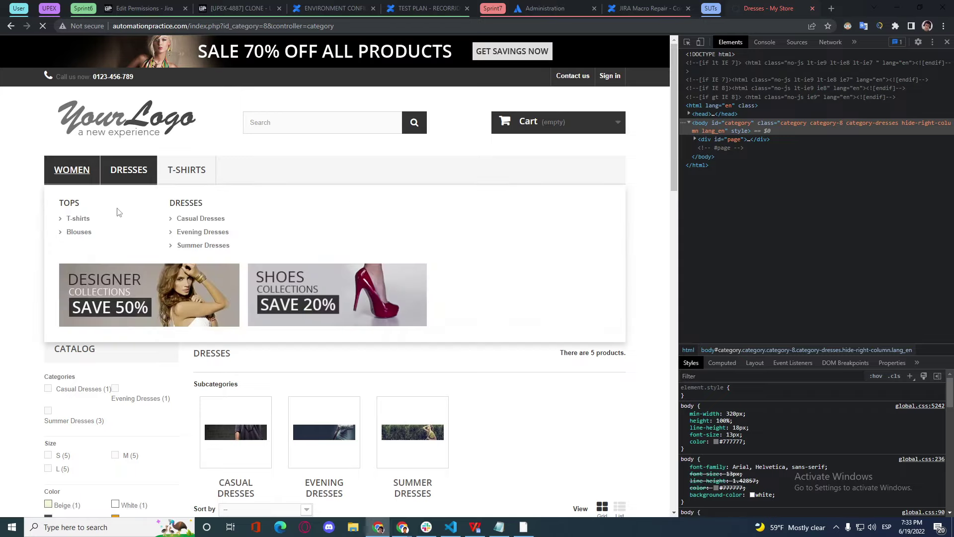
mouse_move(73, 179)
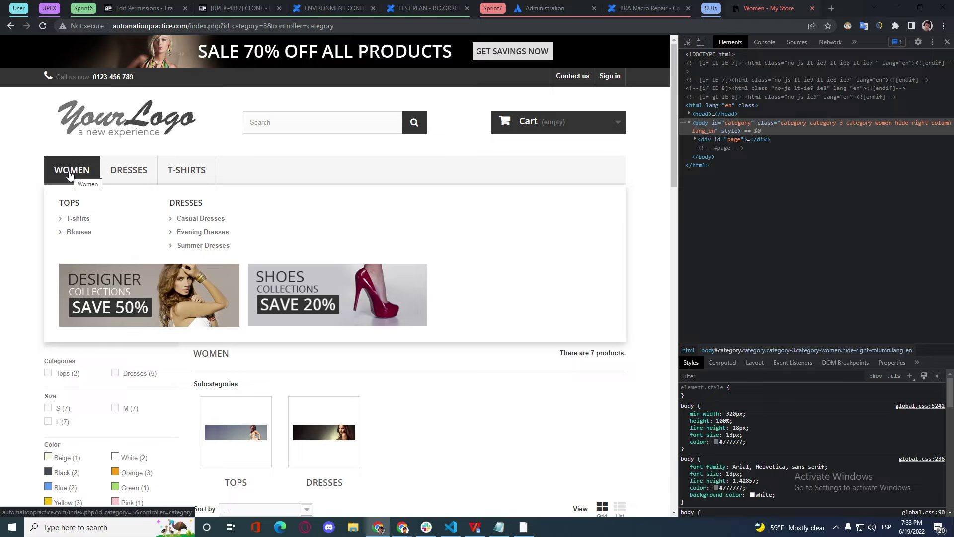
- Type HOV into the store search box, then open Evening Dresses from the Dresses menu
click(253, 118)
text(HOVER)
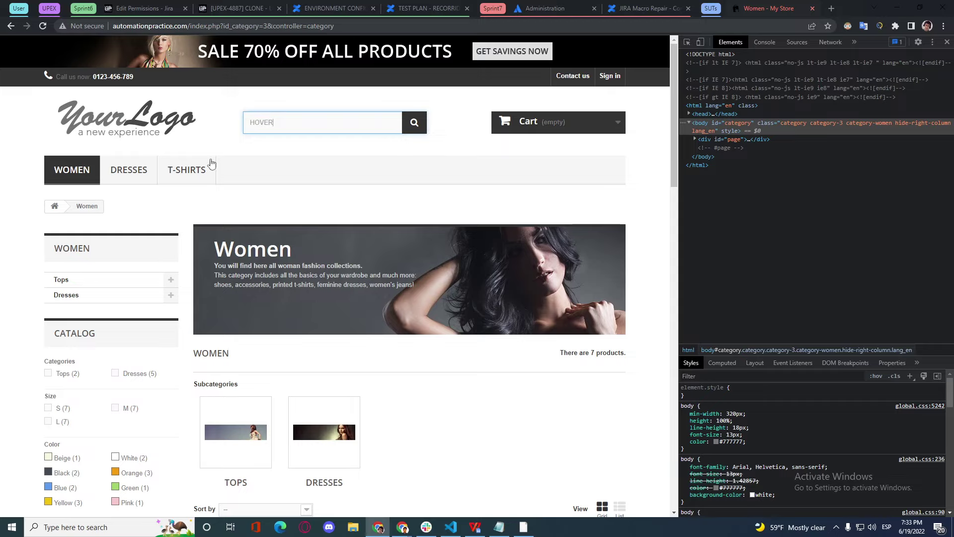
mouse_move(117, 165)
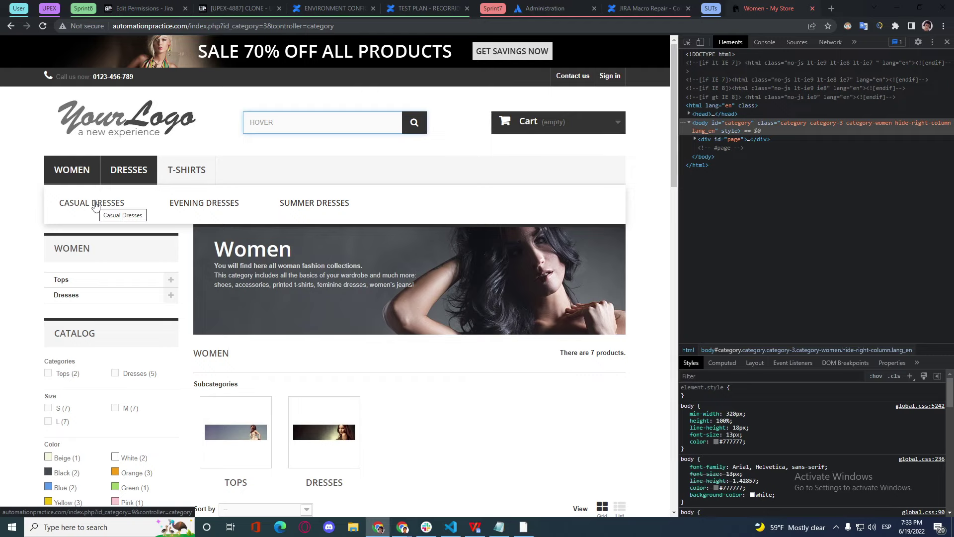
click(193, 207)
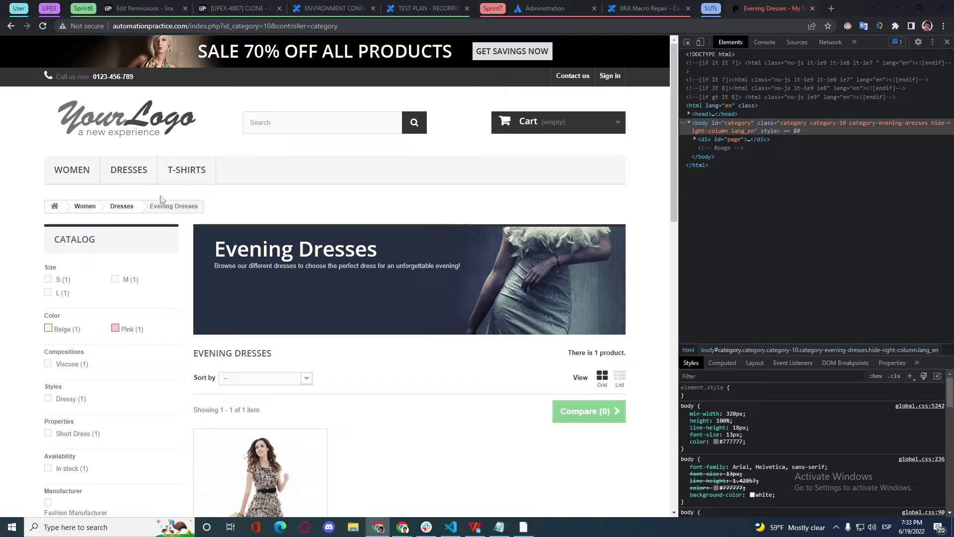
- Open T-shirts from the top tab and again via Women > Tops, showing its single product
click(175, 178)
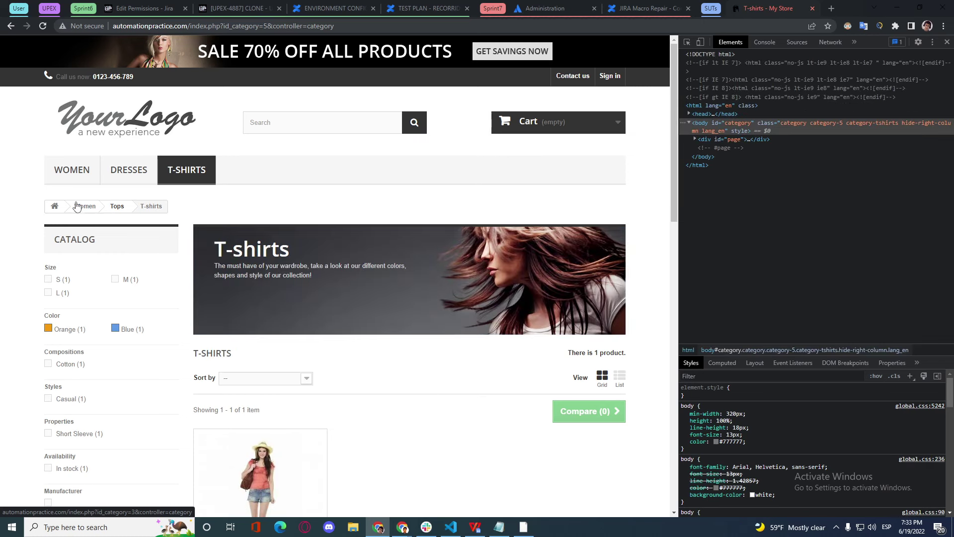
scroll(129, 319, down, 1)
scroll(128, 319, up, 1)
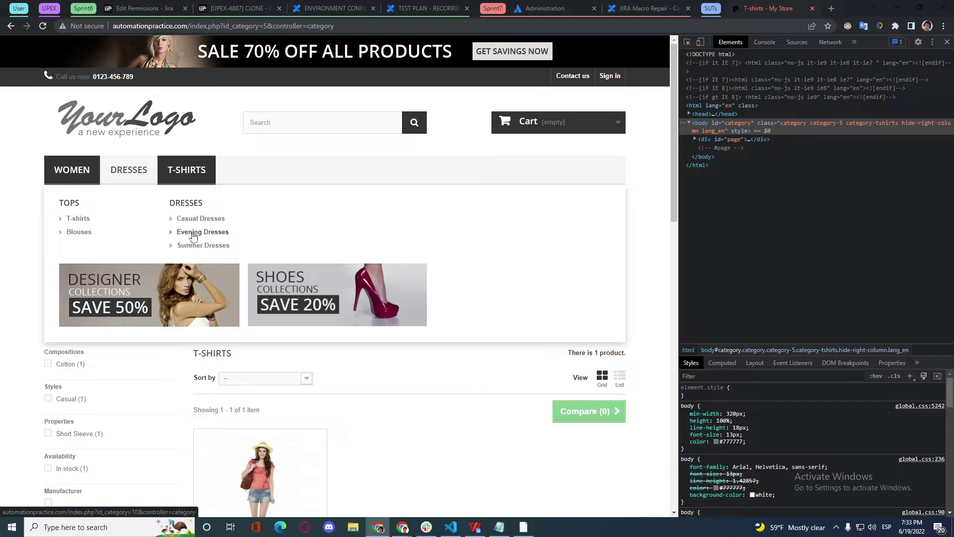
mouse_move(129, 170)
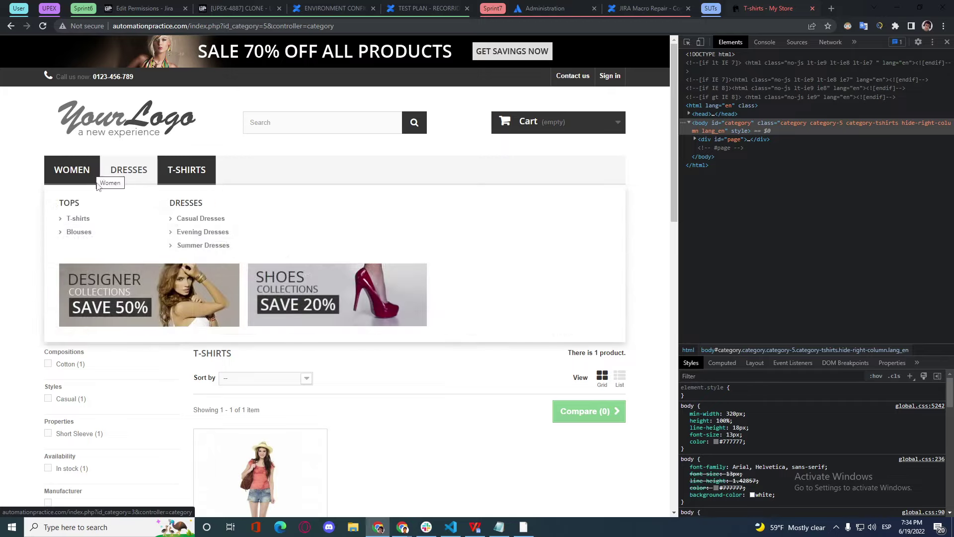
click(75, 219)
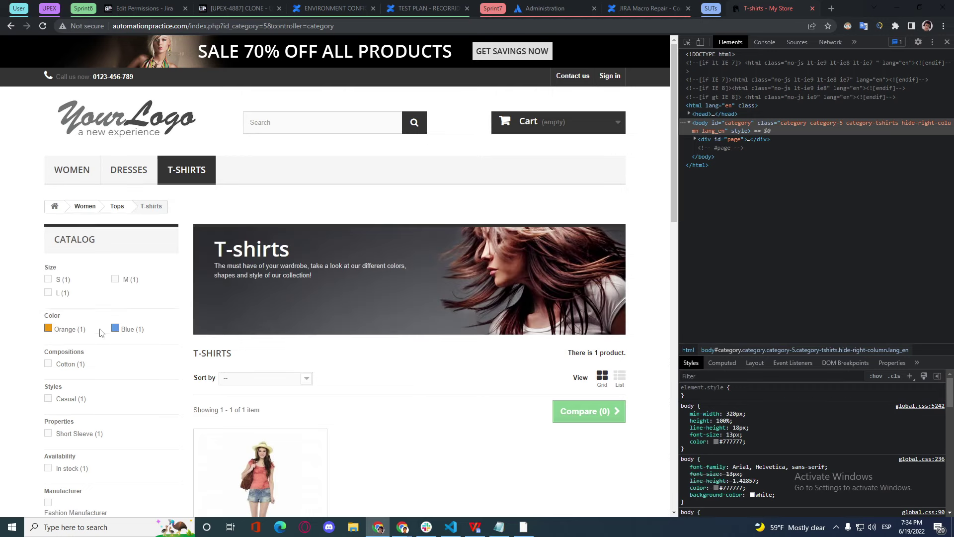
scroll(238, 391, down, 3)
scroll(238, 392, up, 3)
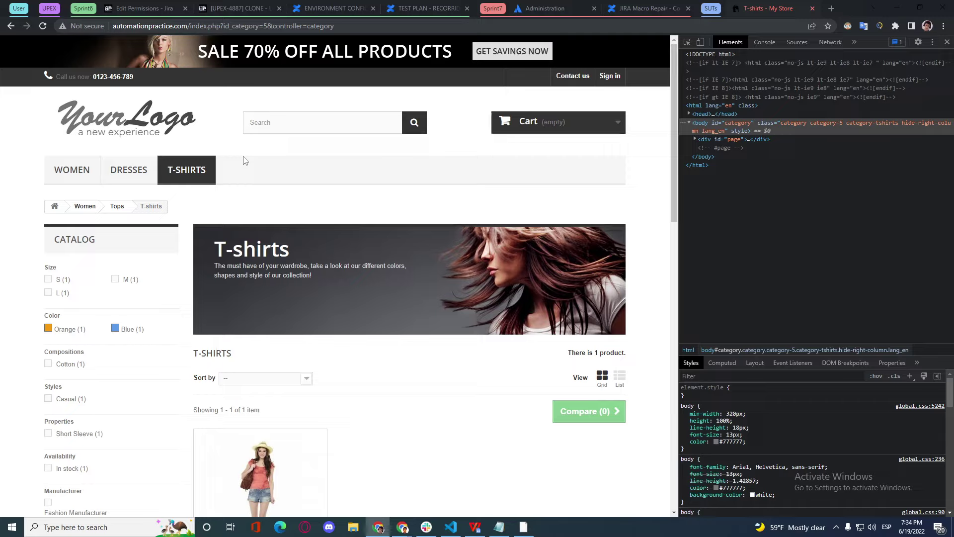
click(264, 124)
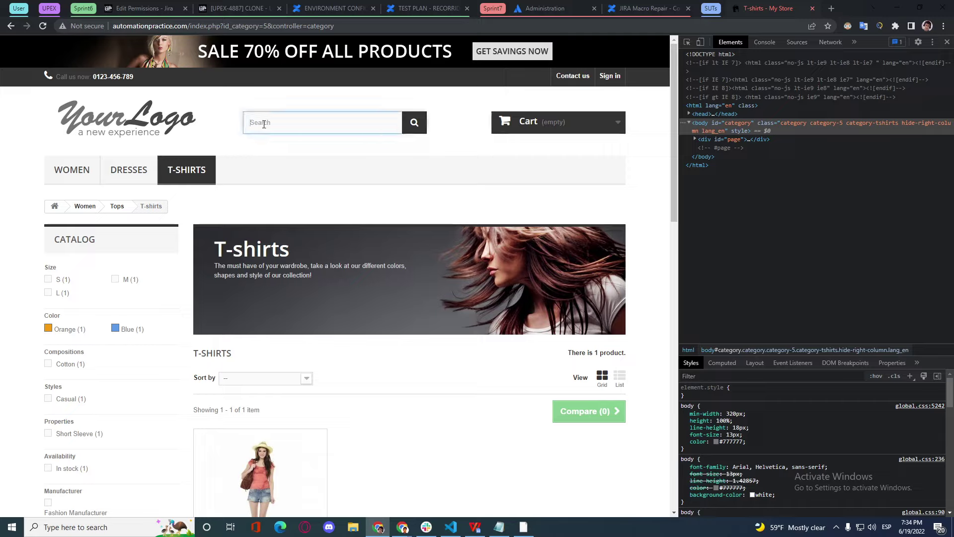
click(288, 145)
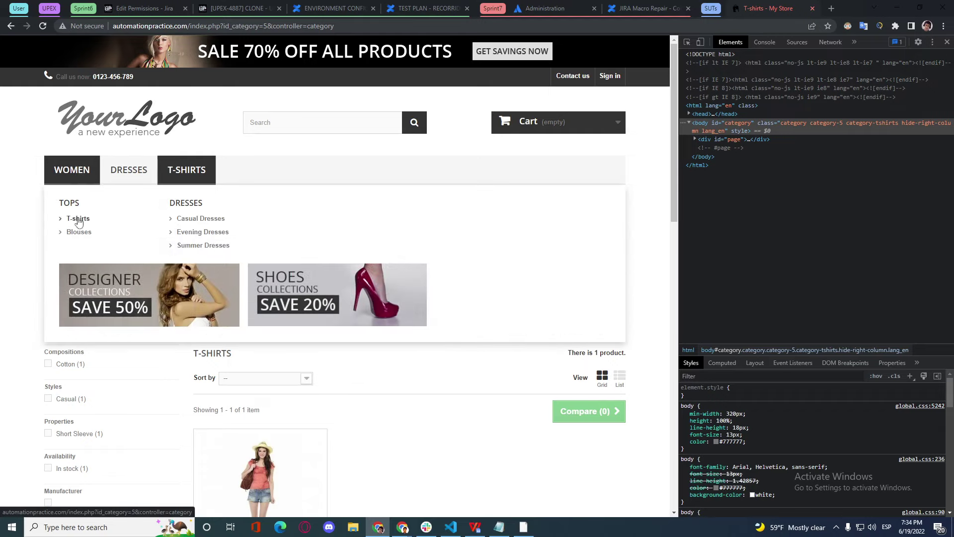
click(78, 220)
click(275, 126)
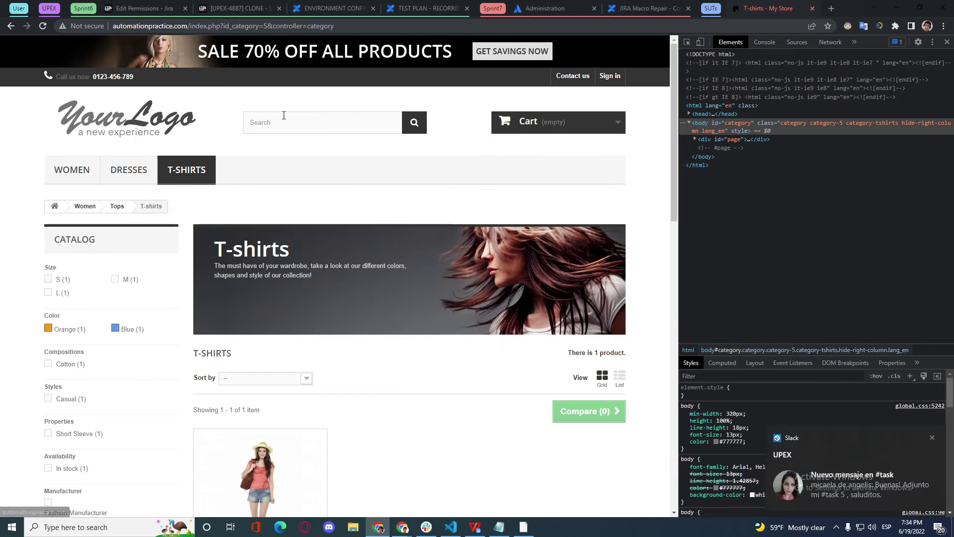
- Back in the WPS document, enter 'Search Engine (Motor de Búsqueda)' as item b) under Components
key(alt+Tab)
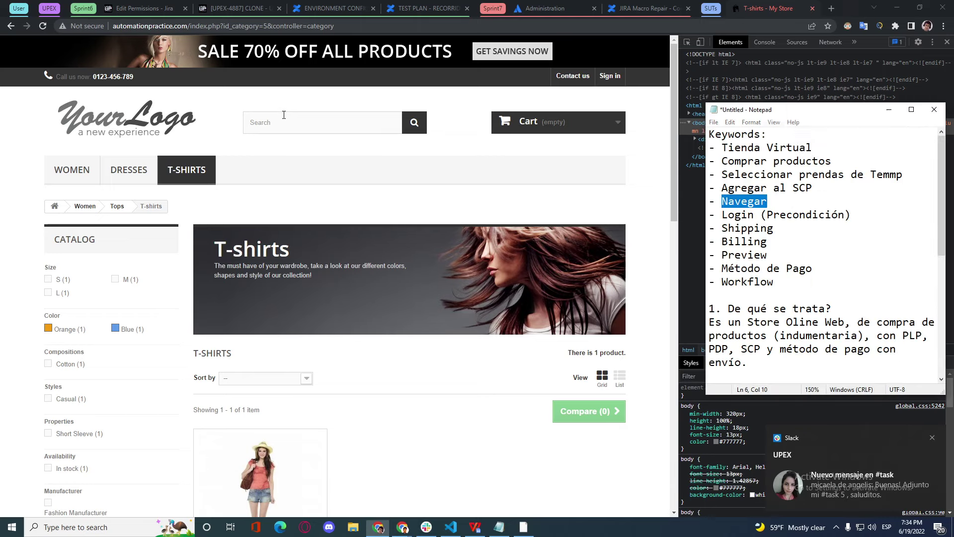
key(alt+Tab)
click(447, 214)
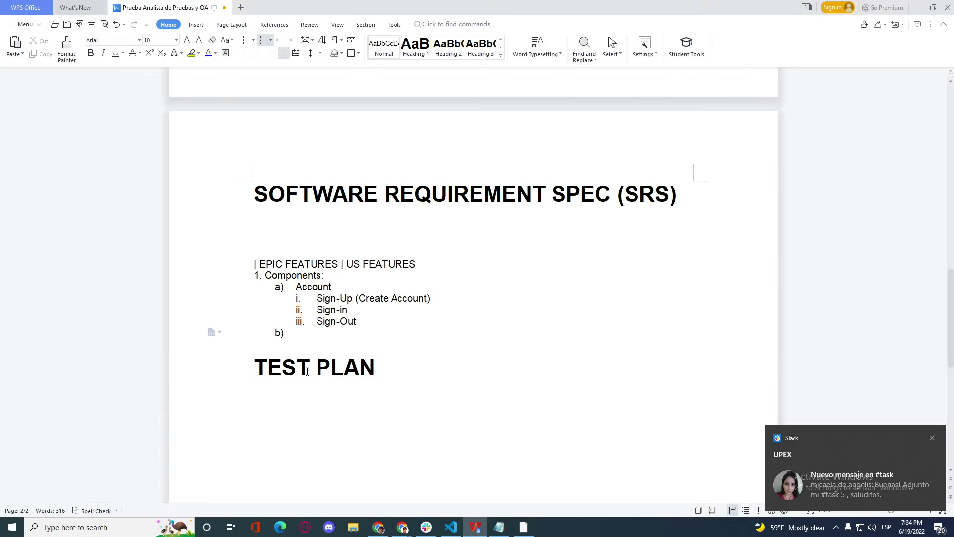
text(Search )
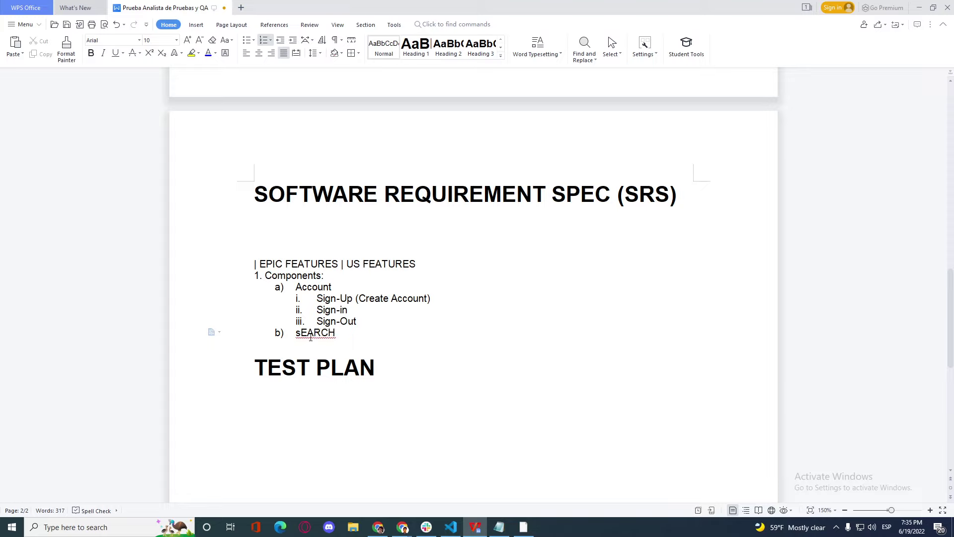
text(Engine)
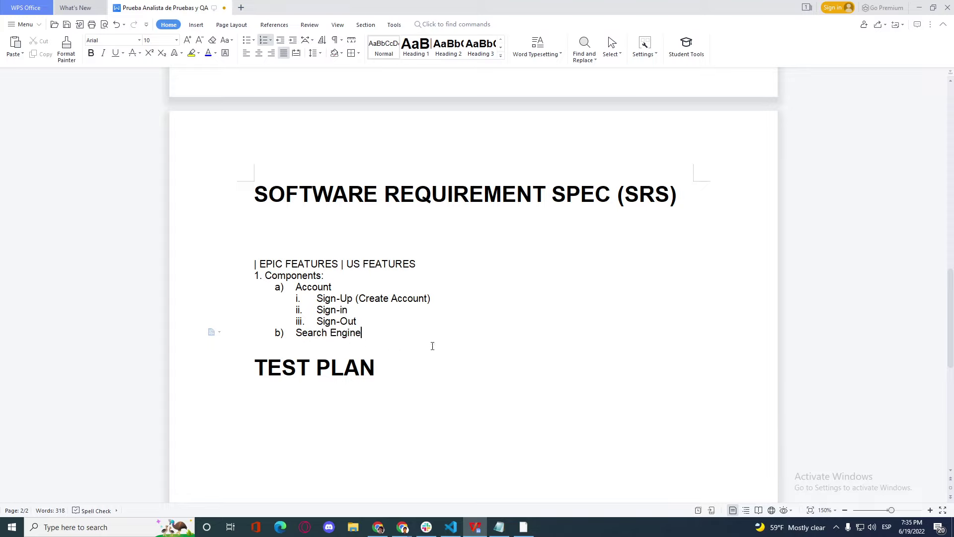
text( (Motor de Búsqueda)
- Relabel the Account item as 'Account (Cuenta)' and start a new list item after Search Engine
click(349, 285)
text(()
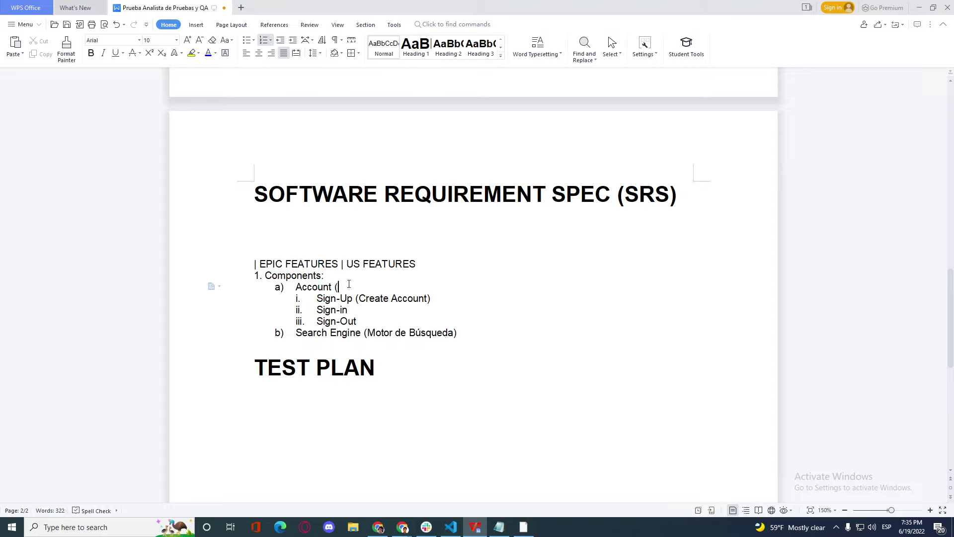
text(Cuenta)
click(477, 329)
key(Return)
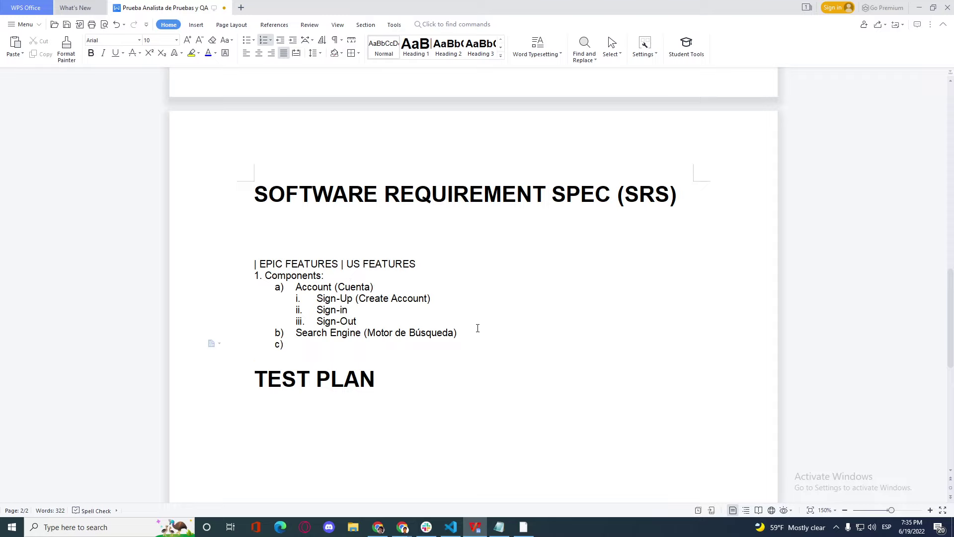
- Add 'Search Bar (Barra de Navegación)' as an indented sub-item under Search Engine
key(Tab)
text(Search Bar (Barra de )
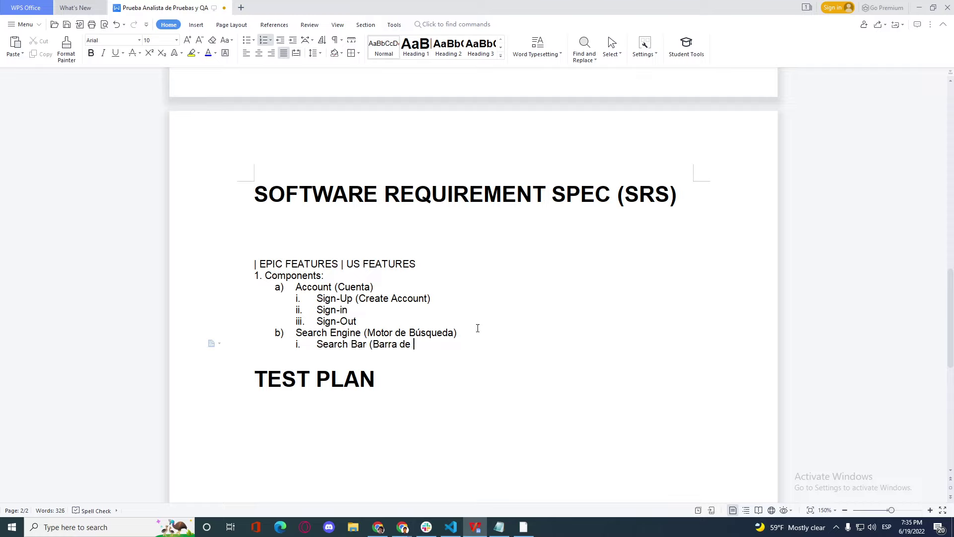
text(Navegación))
key(Return)
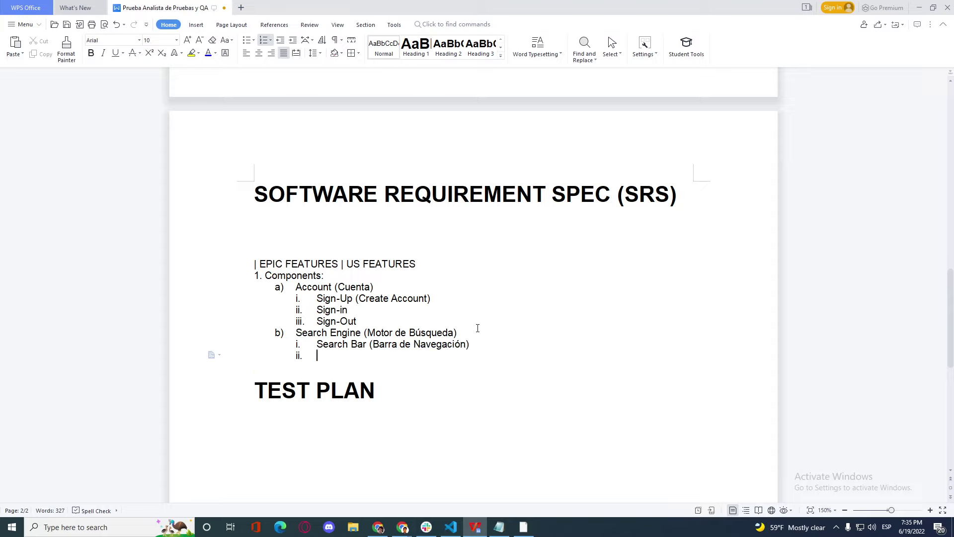
- Fix the numbering and add 'Breadcrumb Selector' as the second Search Engine sub-item
key(shift+Tab)
text(Search)
key(BackSpace)
key(BackSpace)
key(BackSpace)
key(BackSpace)
key(BackSpace)
key(BackSpace)
key(BackSpace)
key(BackSpace)
key(Tab)
key(shift+Tab)
text(Breadcrumb Selector)
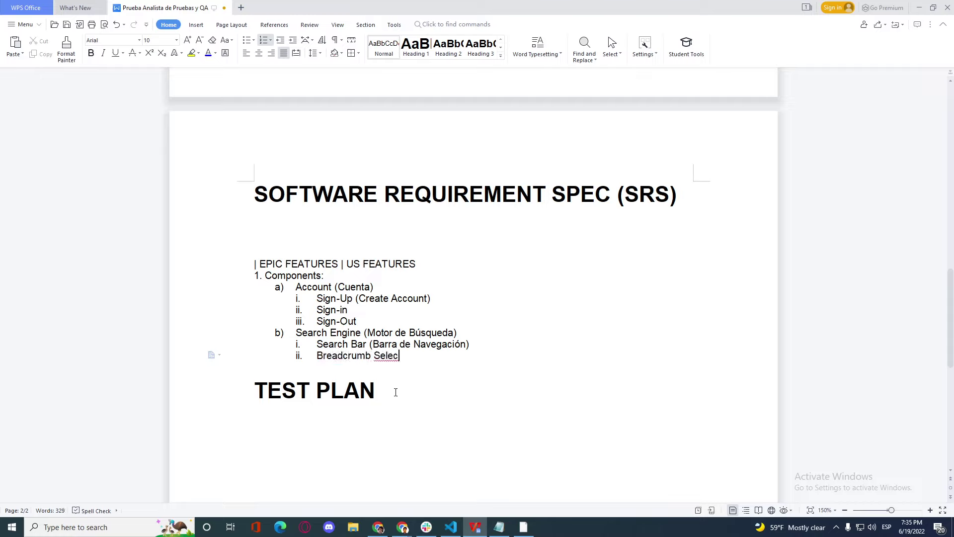
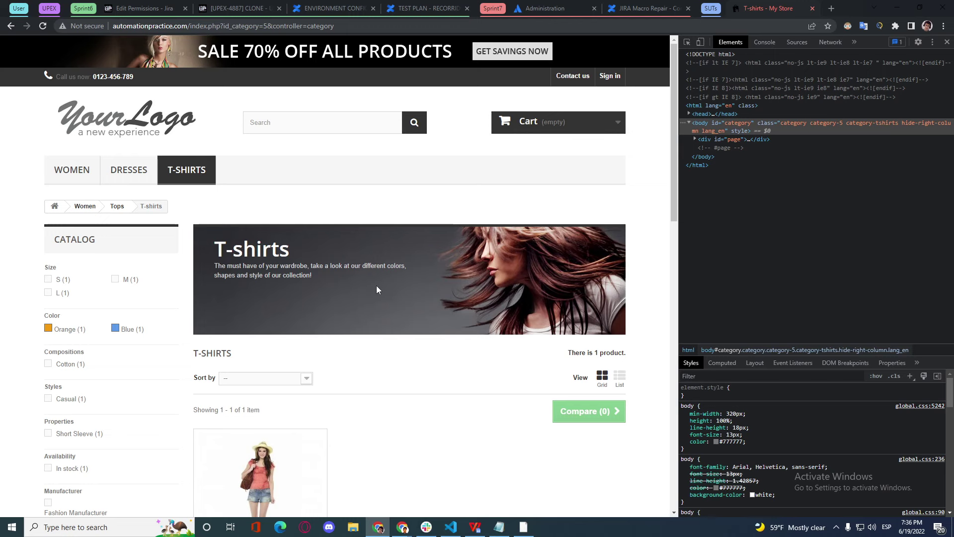
- In Notepad, add a ✔ emoji after the Navegar and Login (Precondición) keywords
key(alt+Tab)
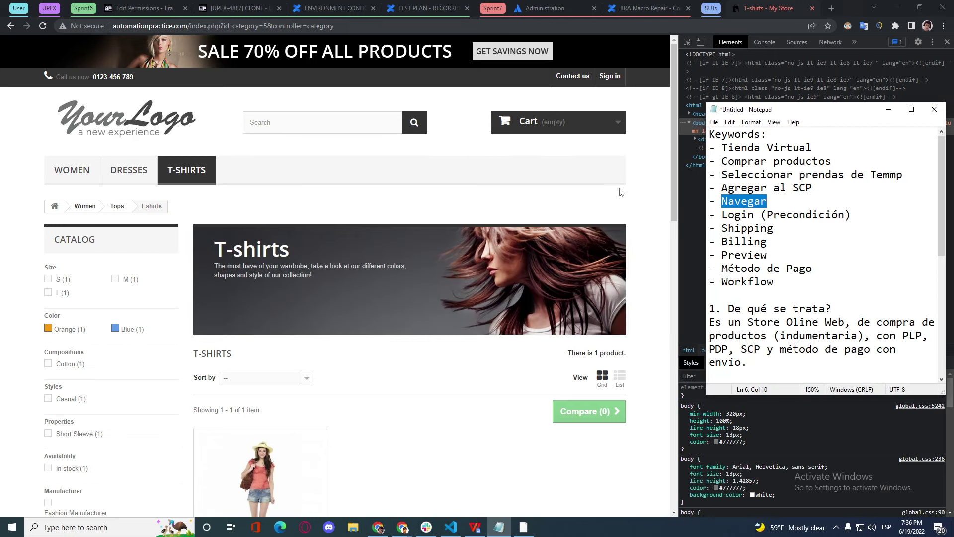
click(762, 206)
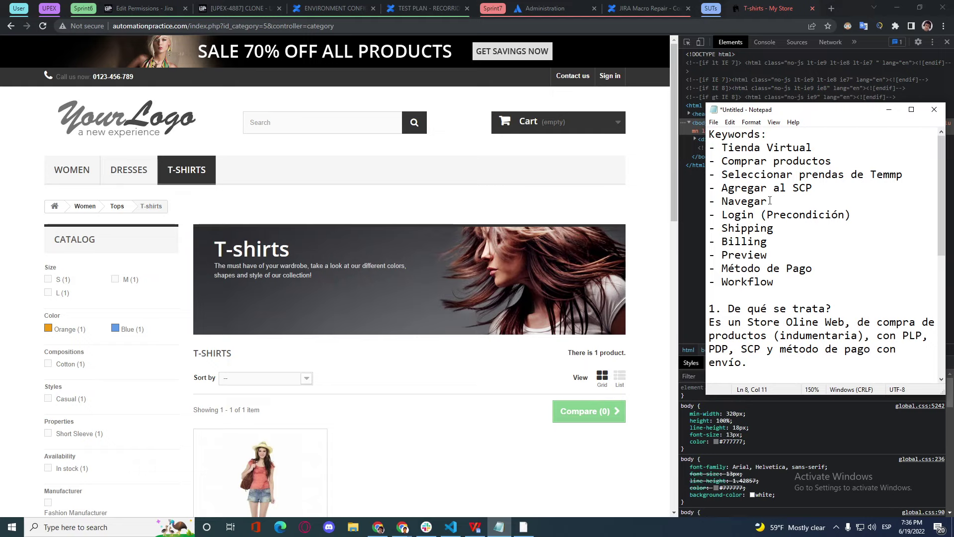
key(super+period)
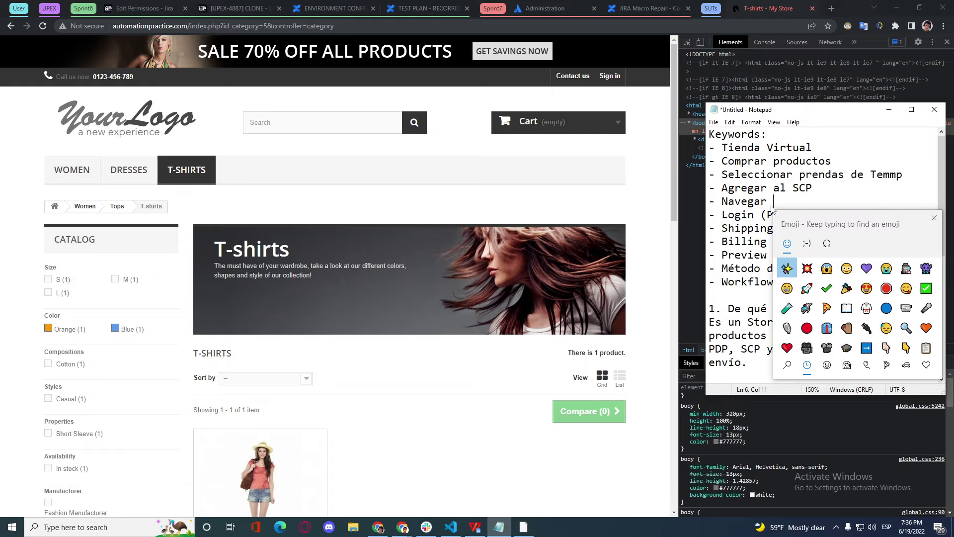
click(827, 291)
key(Escape)
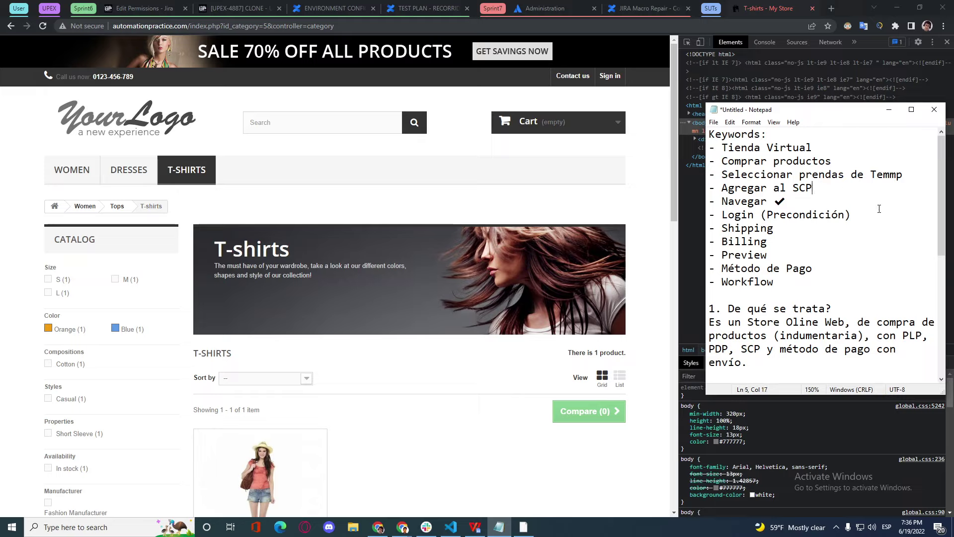
key(super+period)
key(Return)
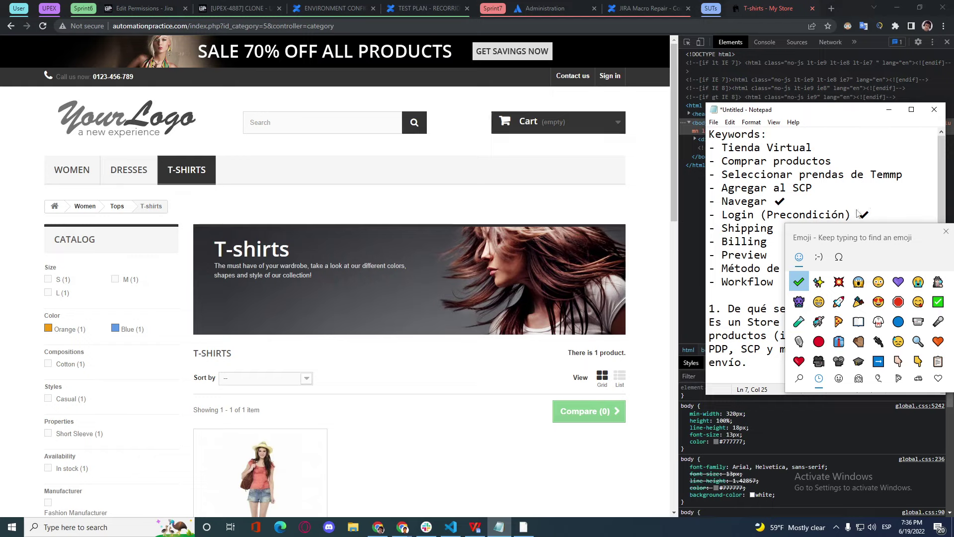
key(Escape)
click(839, 279)
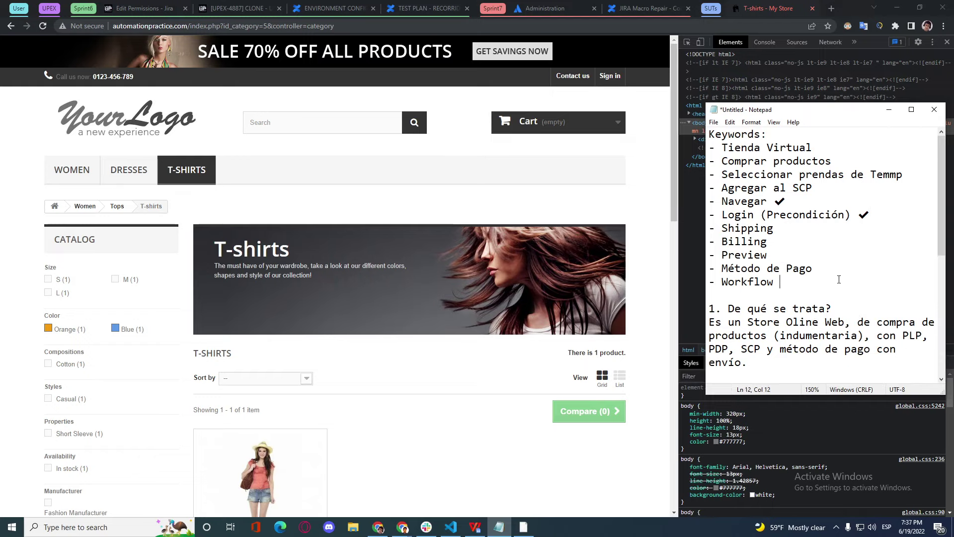
click(886, 182)
click(799, 284)
key(BackSpace)
click(824, 184)
- Scroll through the T-shirts category listing in My Store
scroll(305, 383, down, 3)
scroll(252, 347, up, 3)
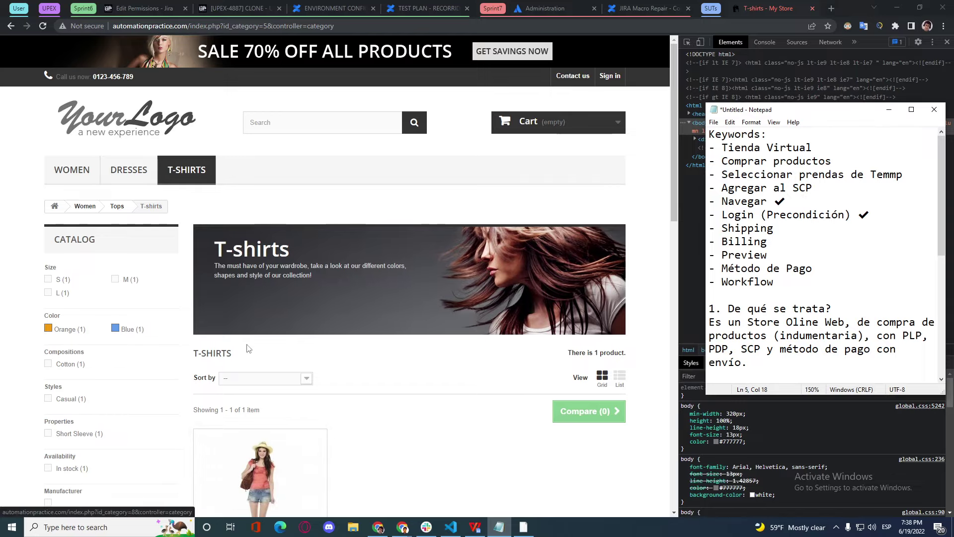
scroll(315, 255, down, 5)
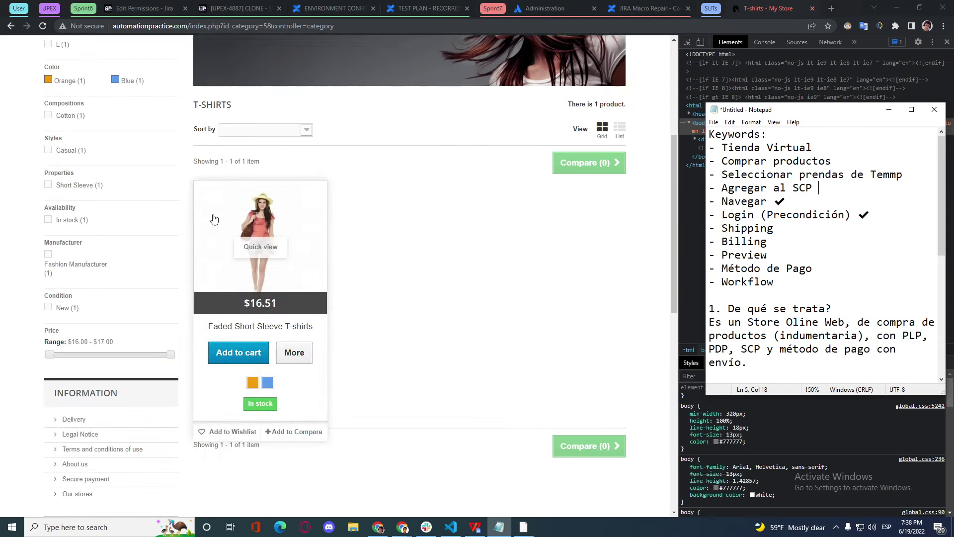
scroll(259, 273, up, 4)
scroll(258, 279, down, 4)
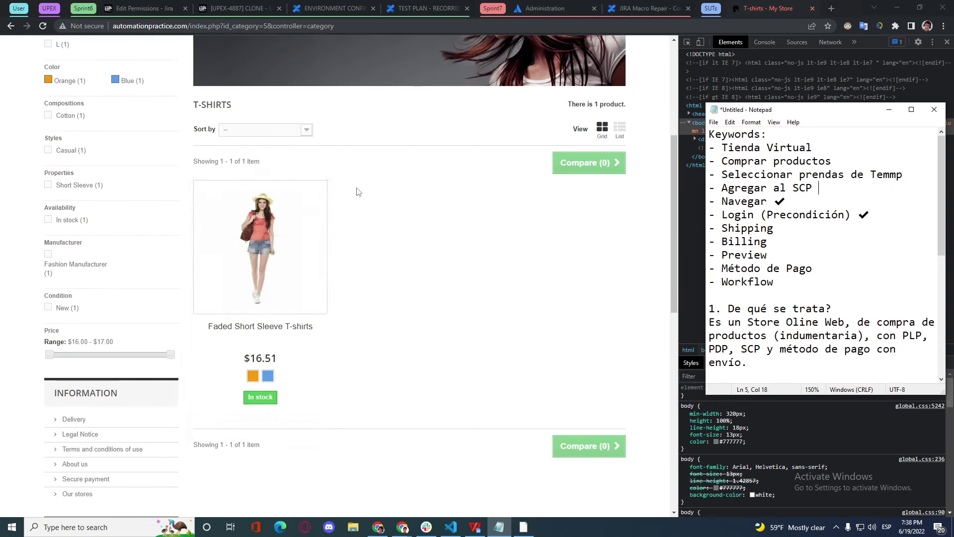
scroll(348, 348, down, 2)
scroll(456, 312, up, 3)
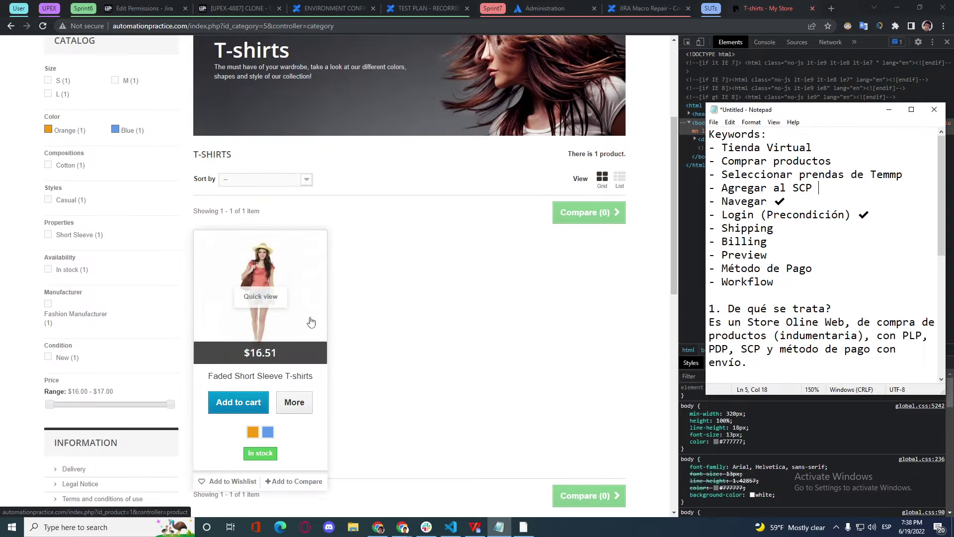
scroll(301, 328, up, 3)
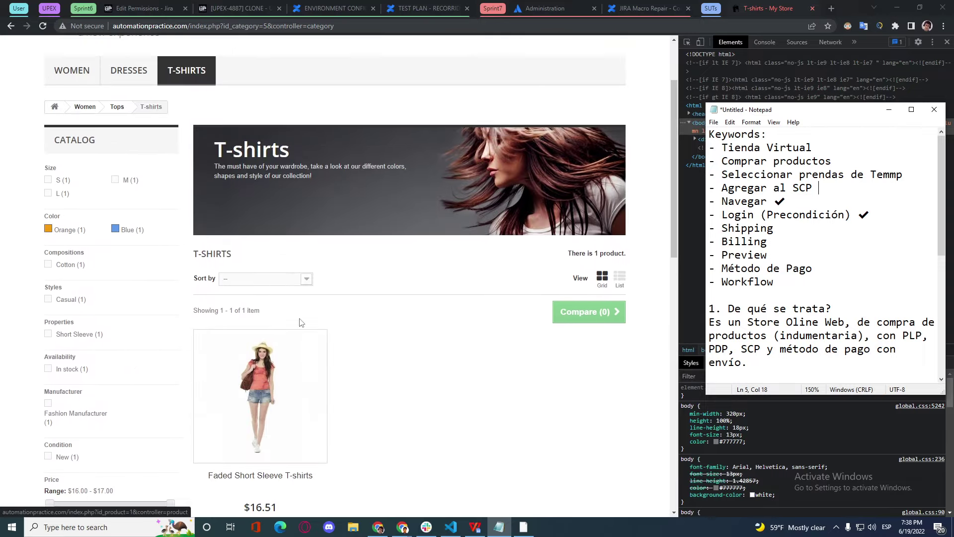
mouse_move(276, 440)
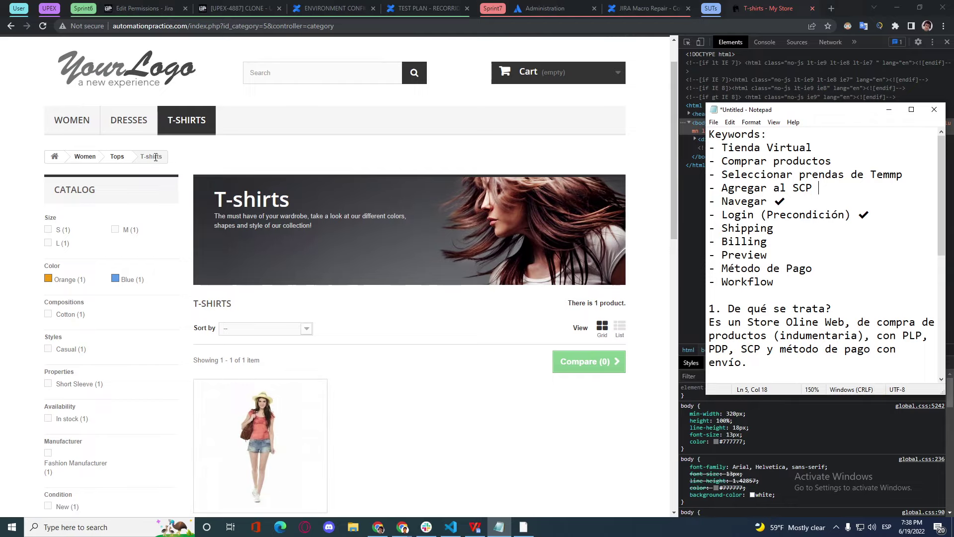
scroll(270, 101, up, 1)
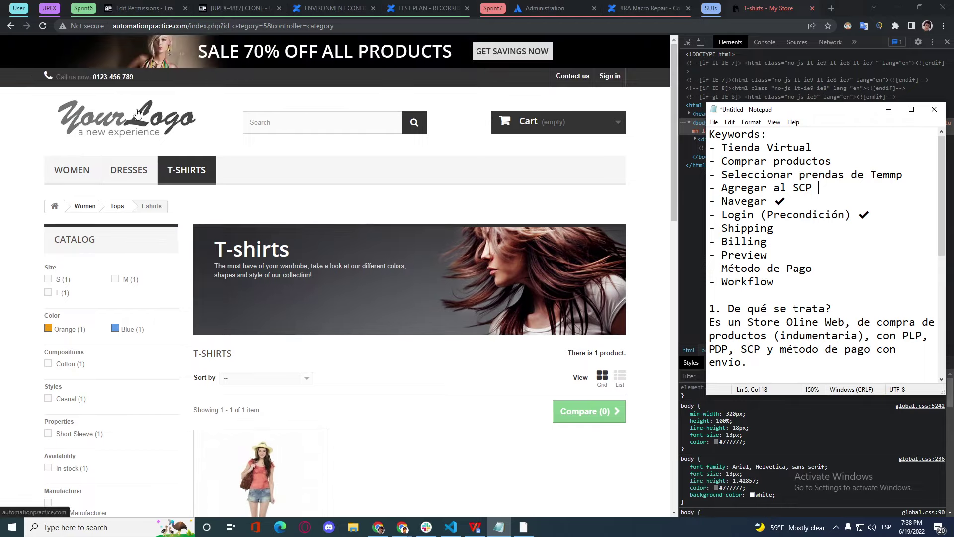
- Go to the store home page from the Your Logo header and browse the Popular products
click(128, 117)
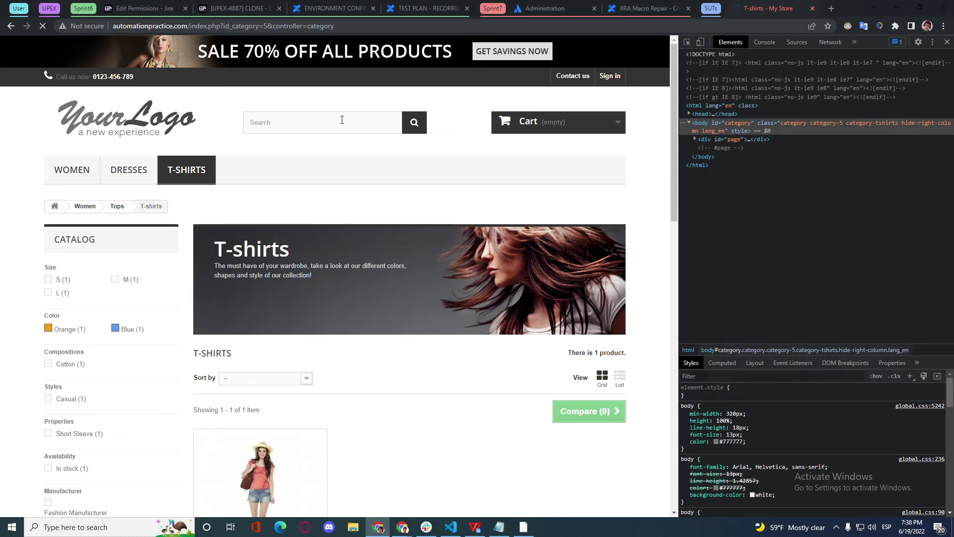
scroll(342, 123, down, 6)
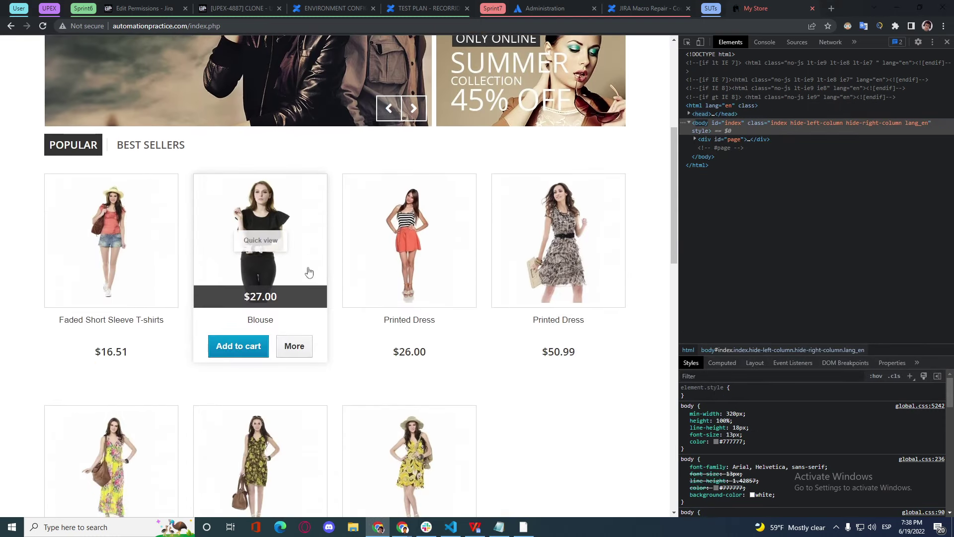
scroll(100, 194, down, 8)
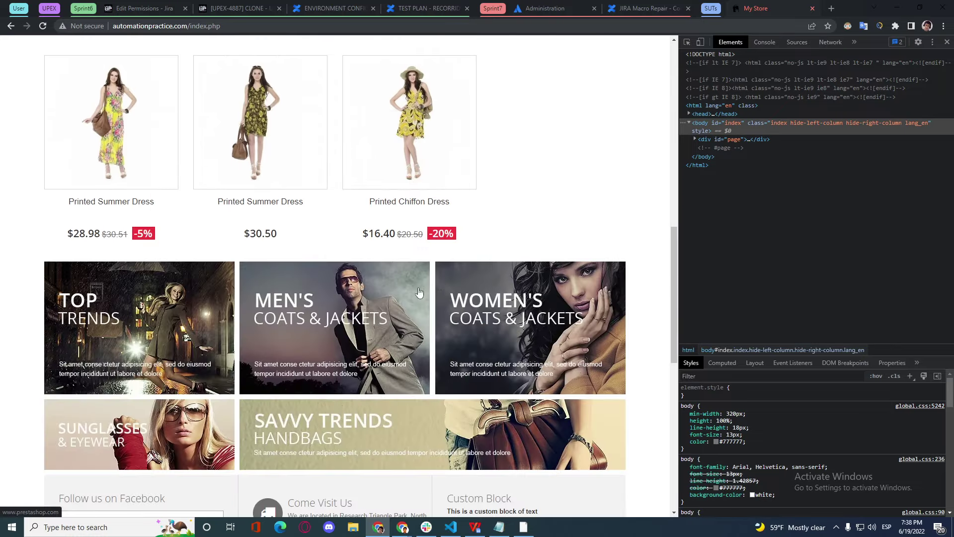
scroll(253, 293, up, 8)
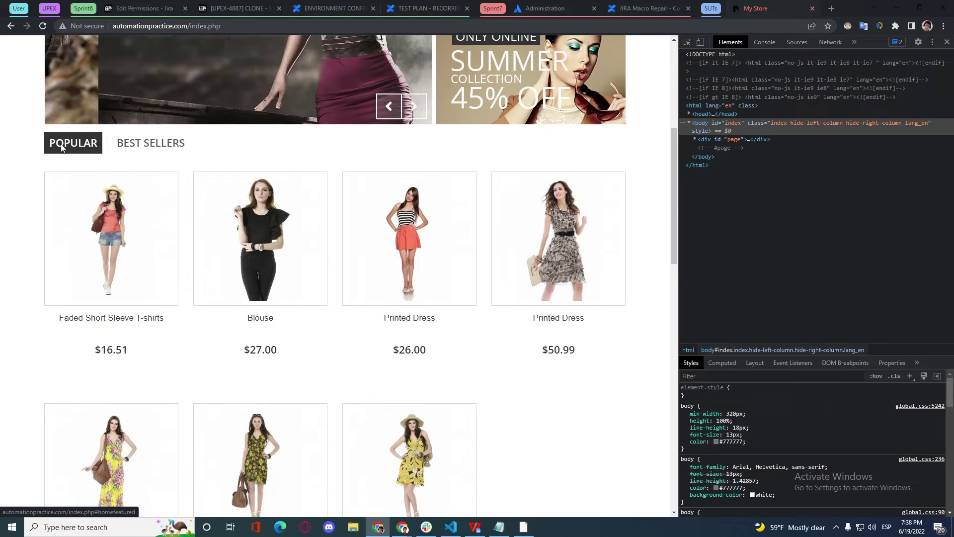
scroll(243, 264, down, 7)
scroll(244, 269, down, 5)
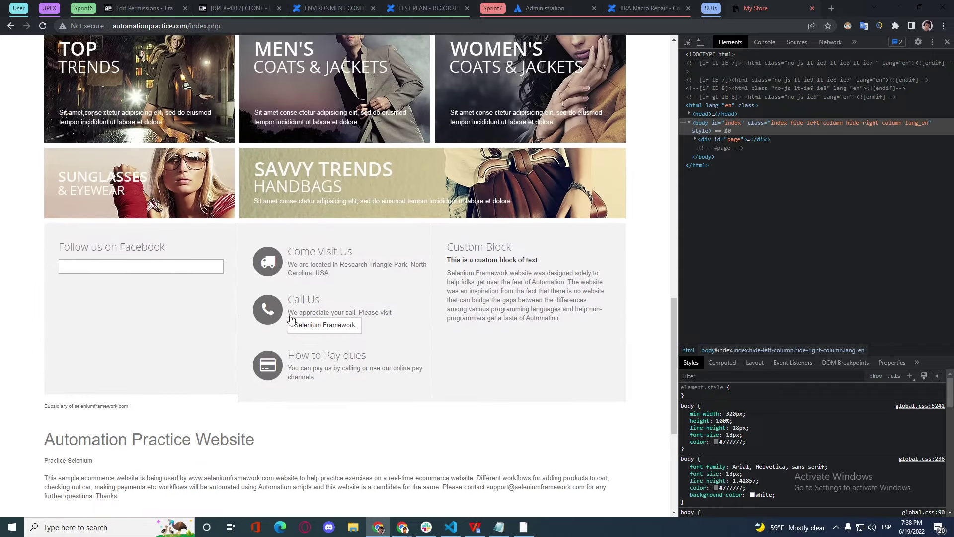
scroll(344, 334, up, 13)
scroll(385, 366, up, 5)
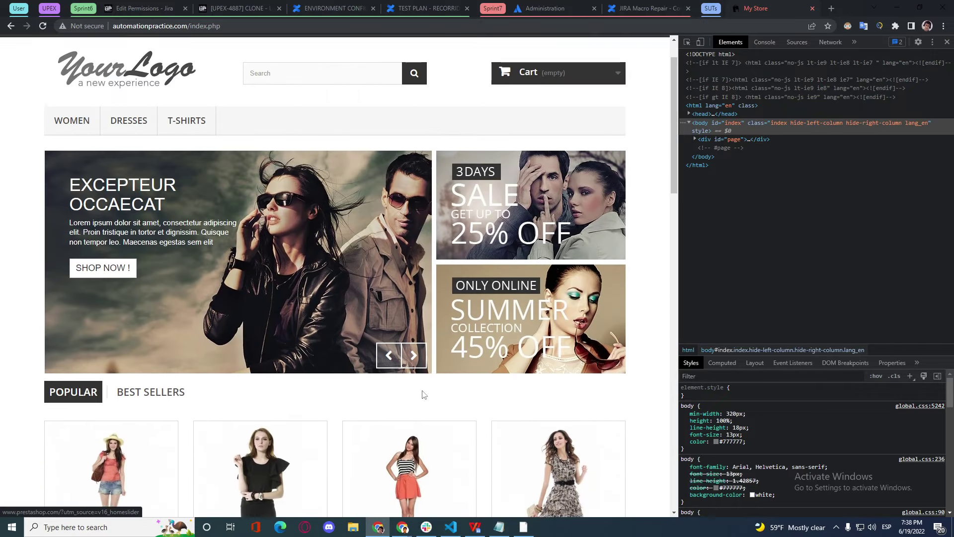
scroll(228, 304, down, 4)
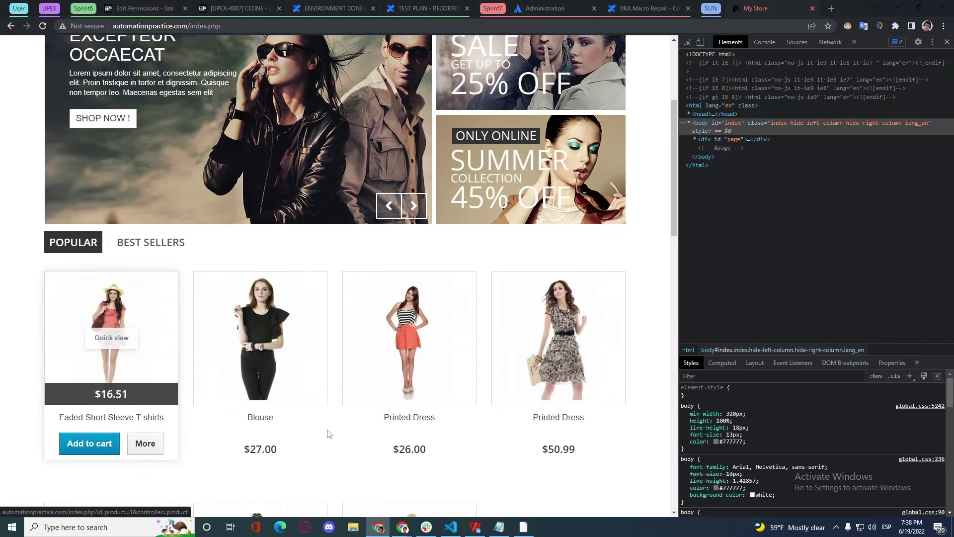
- Switch back to the keyword notes and then to the SRS document
key(alt+Tab)
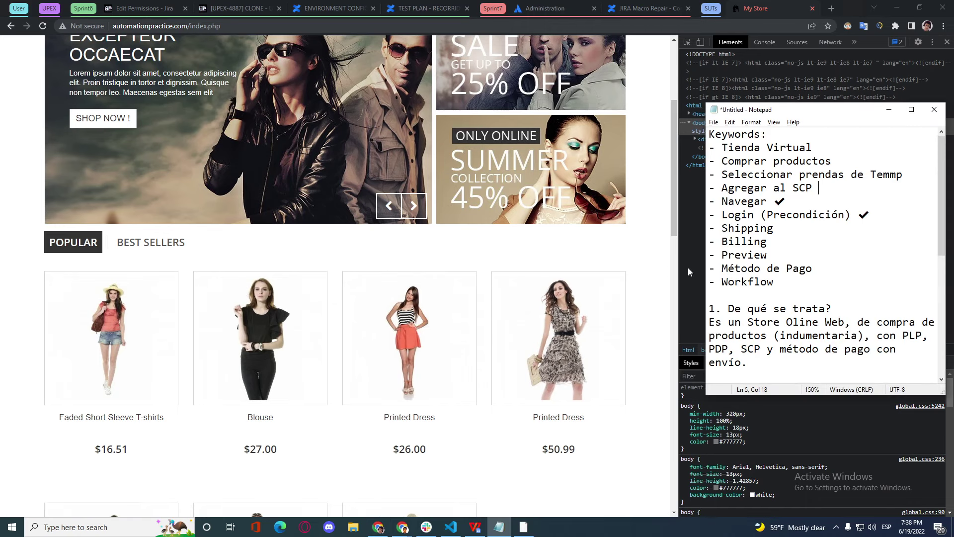
key(alt+Tab)
key(Tab)
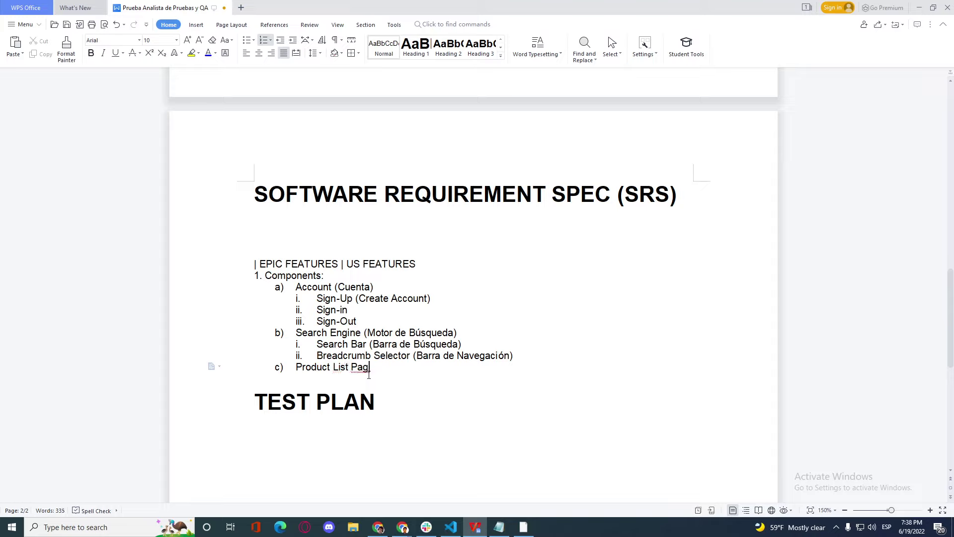
- Add an empty sub-item below 'Product List Page (PLP' and return to the store in Chrome
key(Return)
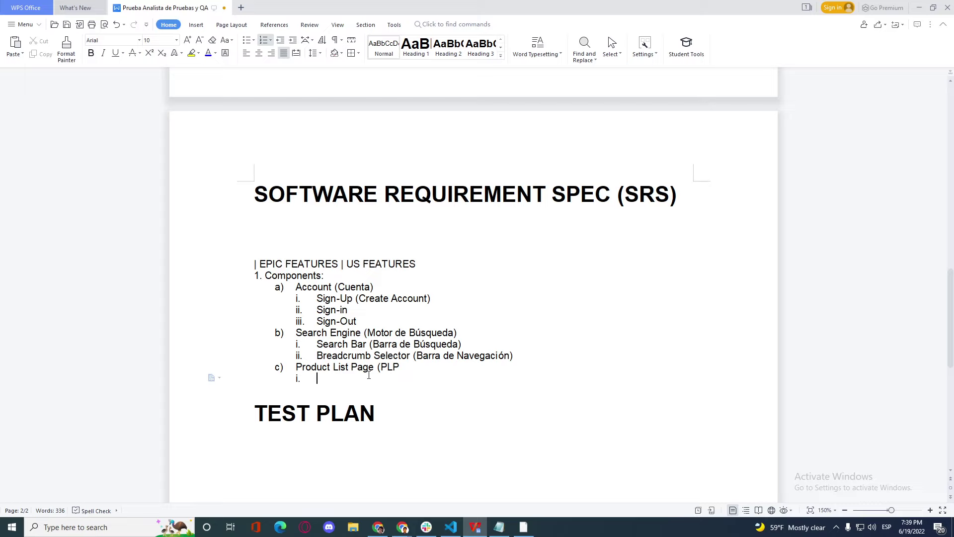
key(alt+Tab)
key(alt+Tab)
key(Tab)
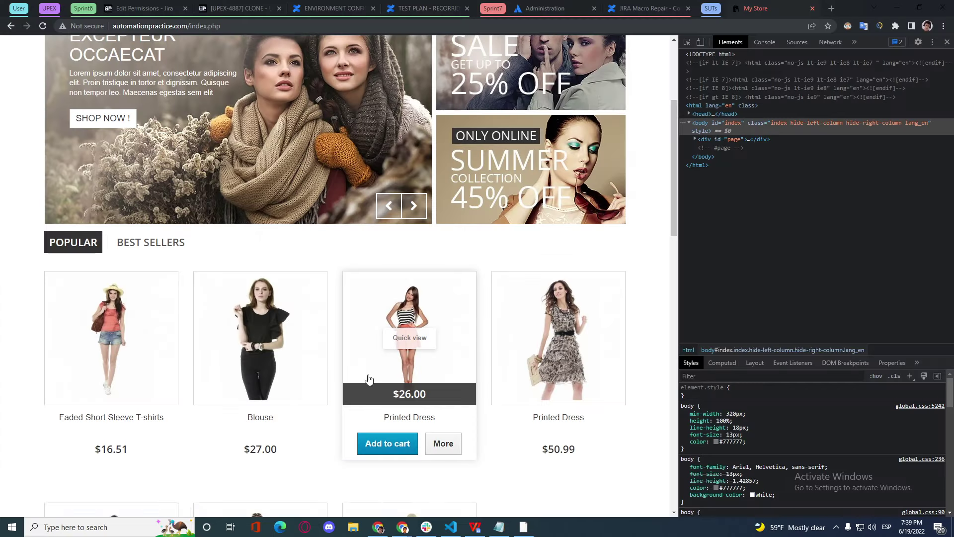
- Scroll through the Popular products grid on the My Store home page
scroll(204, 341, up, 4)
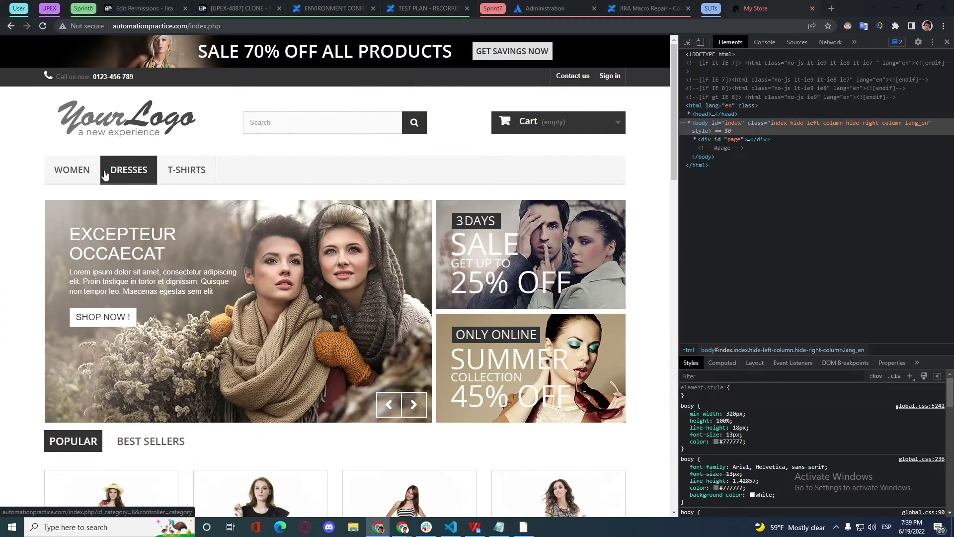
scroll(241, 209, down, 3)
scroll(129, 119, up, 2)
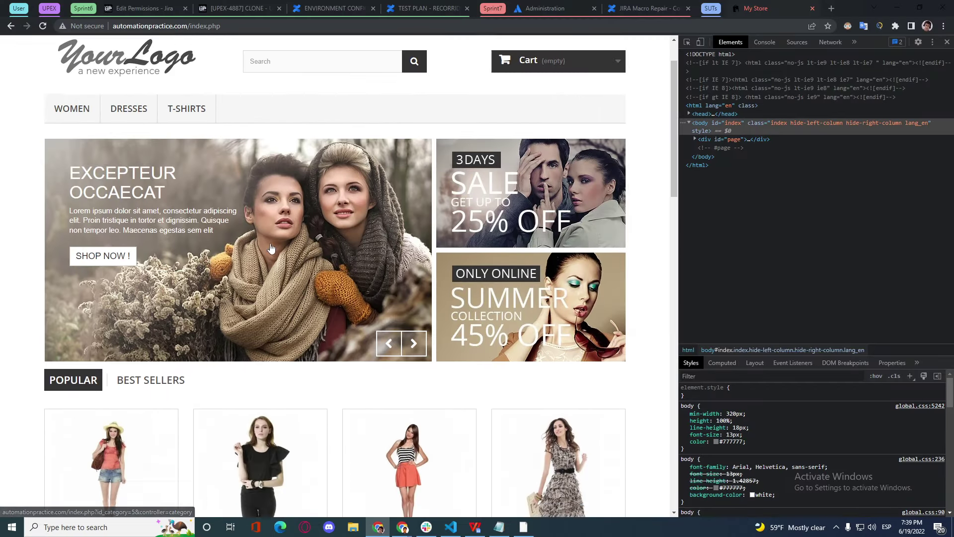
scroll(271, 248, down, 5)
scroll(353, 258, up, 2)
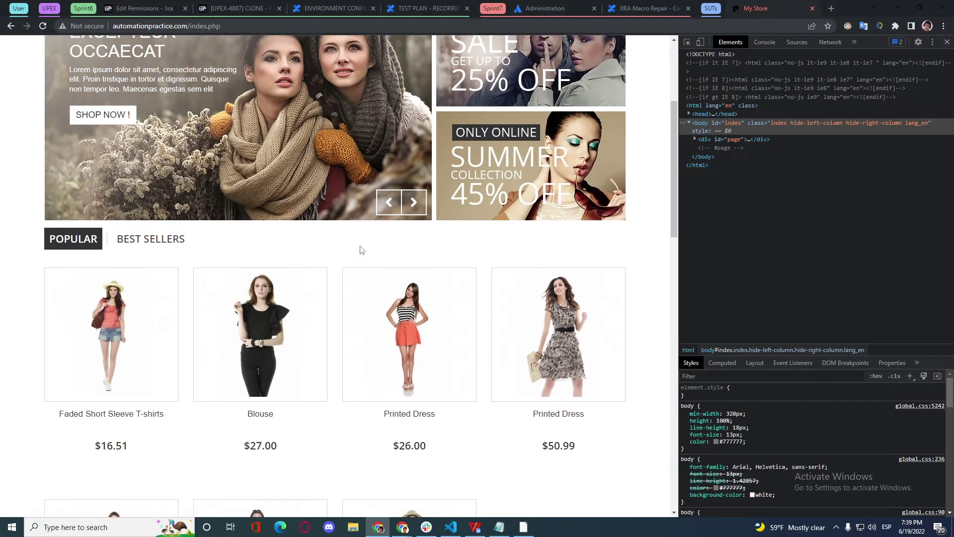
scroll(361, 250, up, 2)
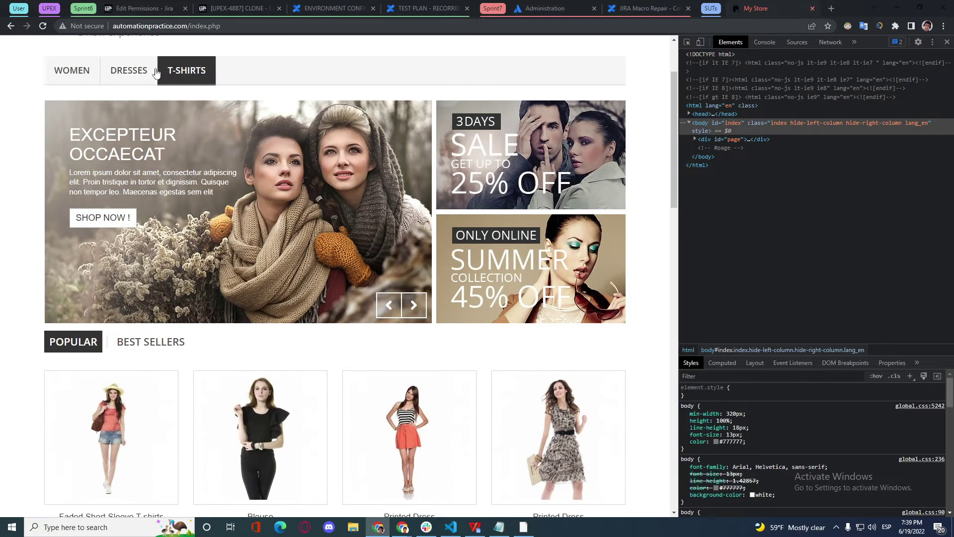
scroll(270, 74, up, 2)
scroll(263, 199, down, 6)
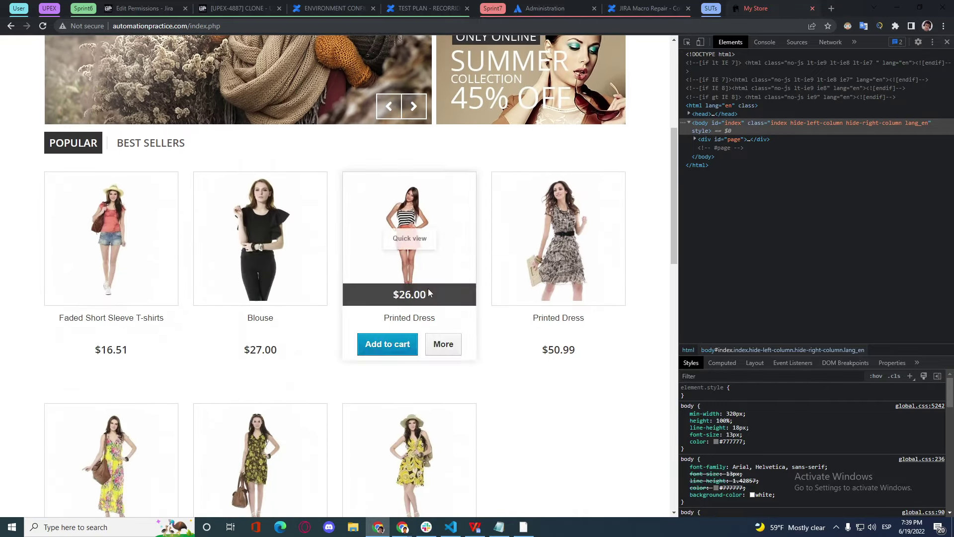
scroll(279, 278, down, 3)
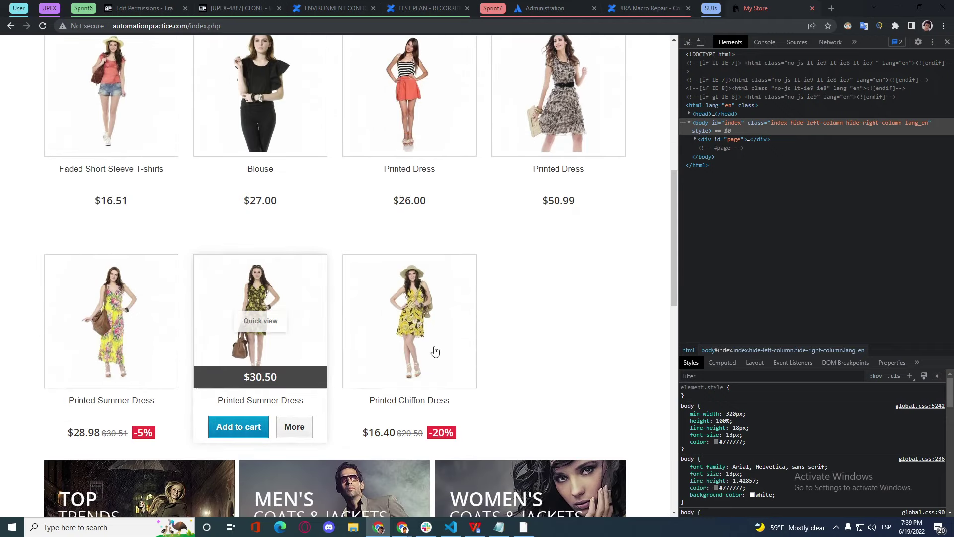
scroll(426, 248, up, 3)
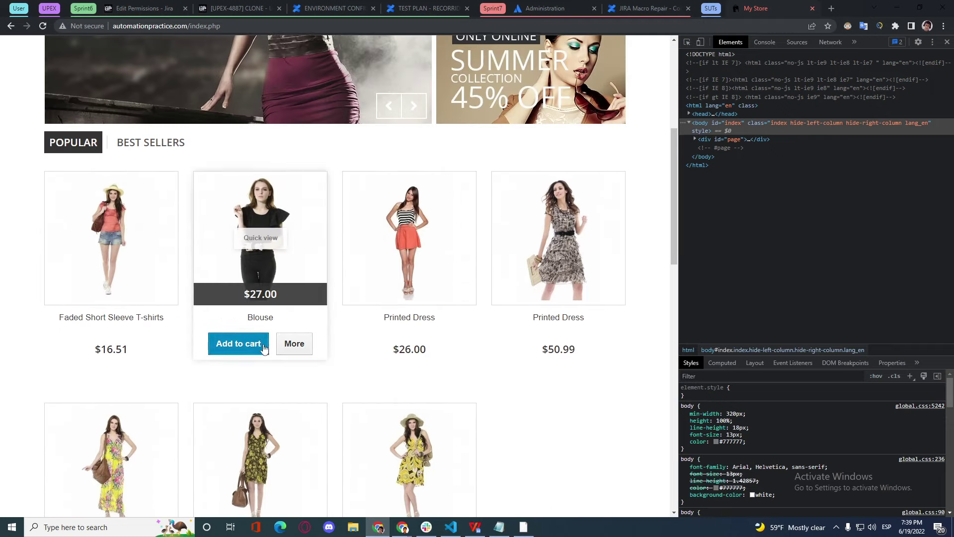
scroll(299, 348, down, 2)
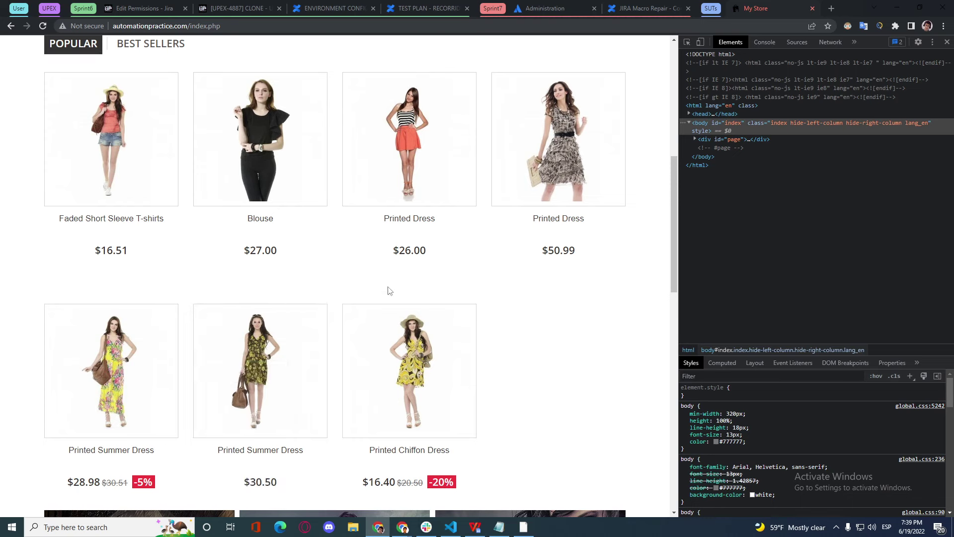
scroll(390, 291, up, 2)
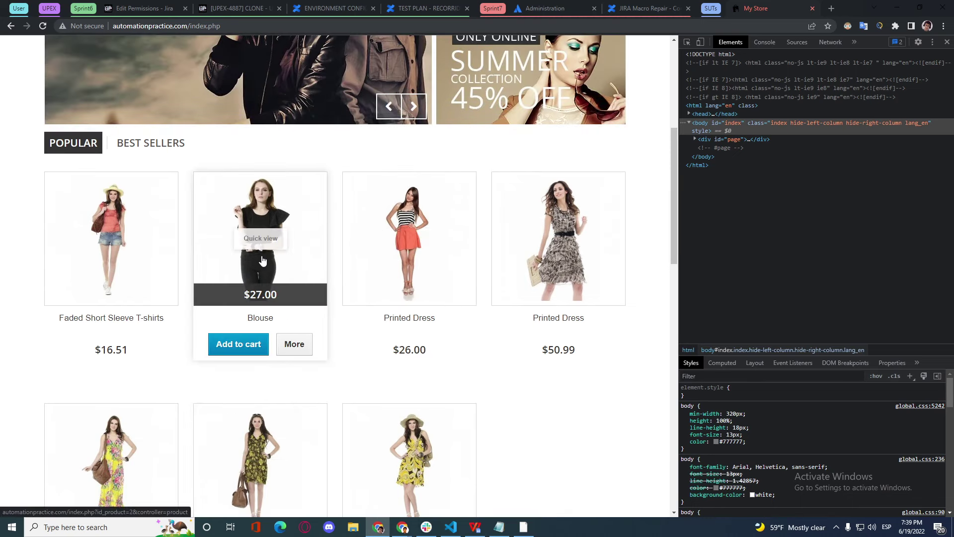
scroll(467, 334, down, 3)
scroll(467, 308, up, 4)
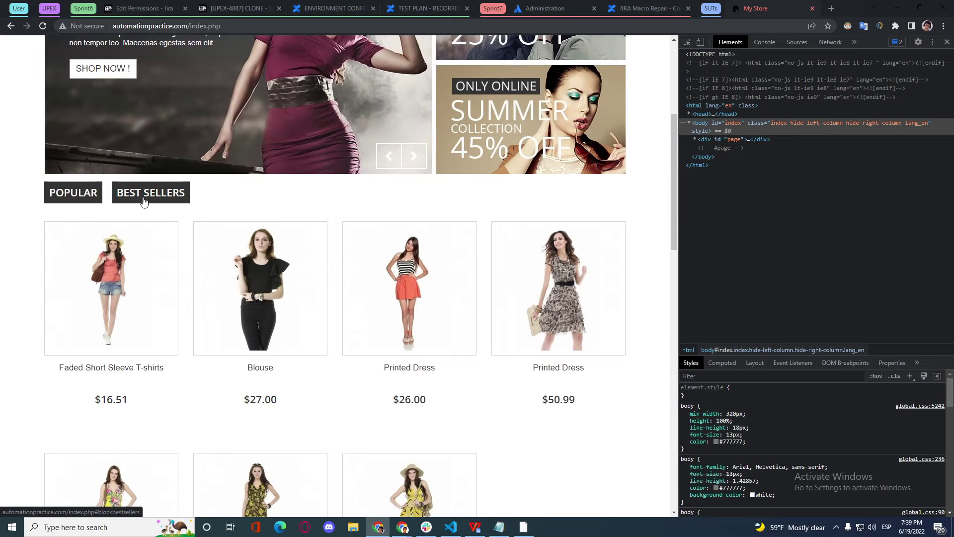
- Toggle the product grid between BEST SELLERS and POPULAR, ending on POPULAR
click(142, 202)
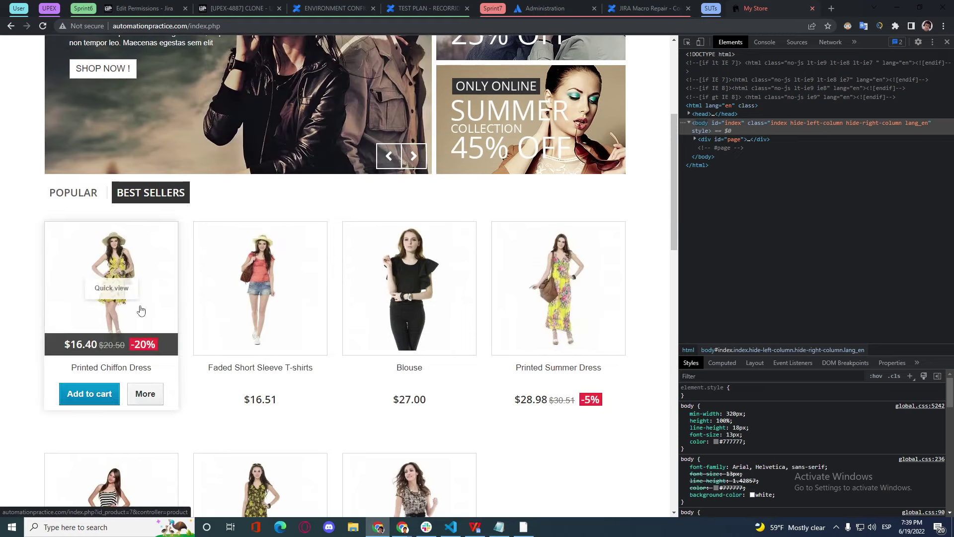
scroll(304, 348, down, 5)
scroll(96, 241, up, 4)
click(75, 148)
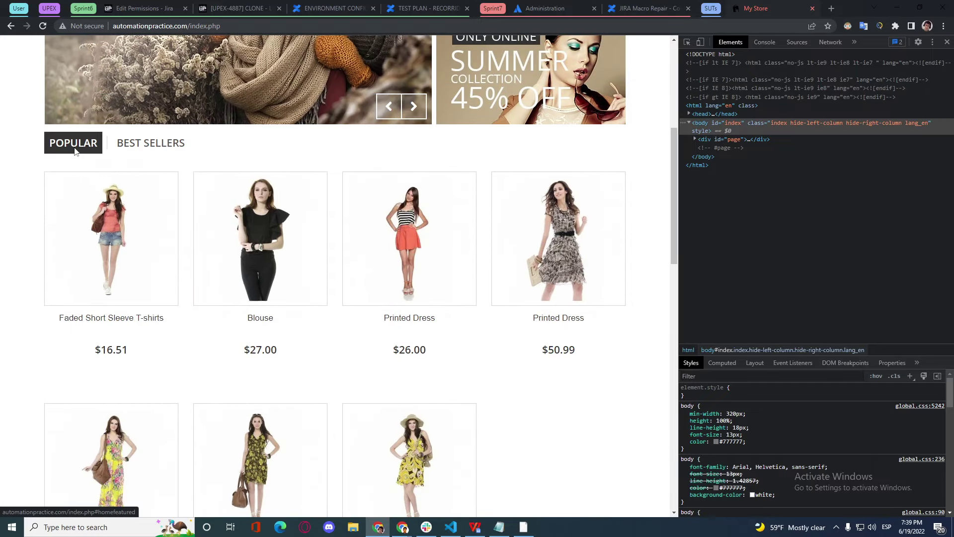
click(152, 150)
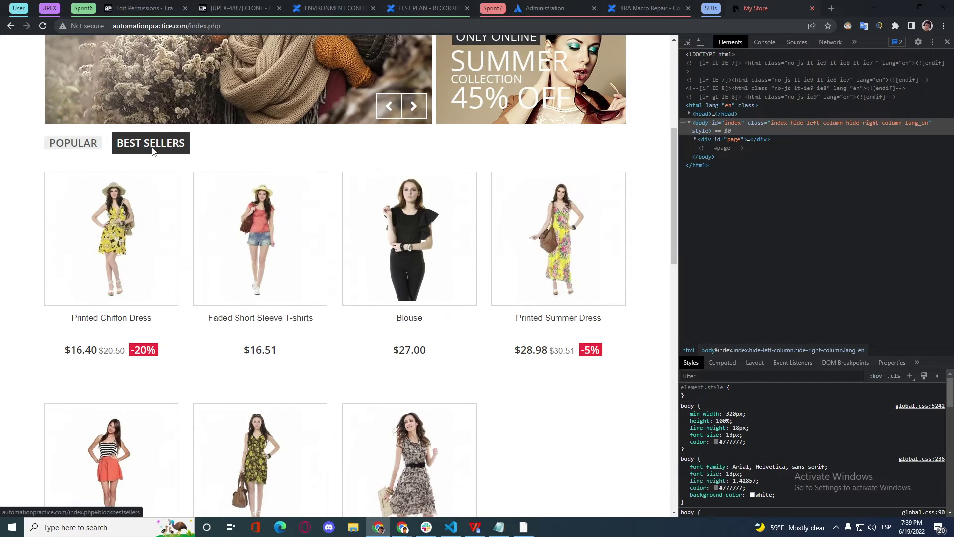
click(73, 142)
scroll(290, 309, down, 3)
scroll(136, 245, up, 9)
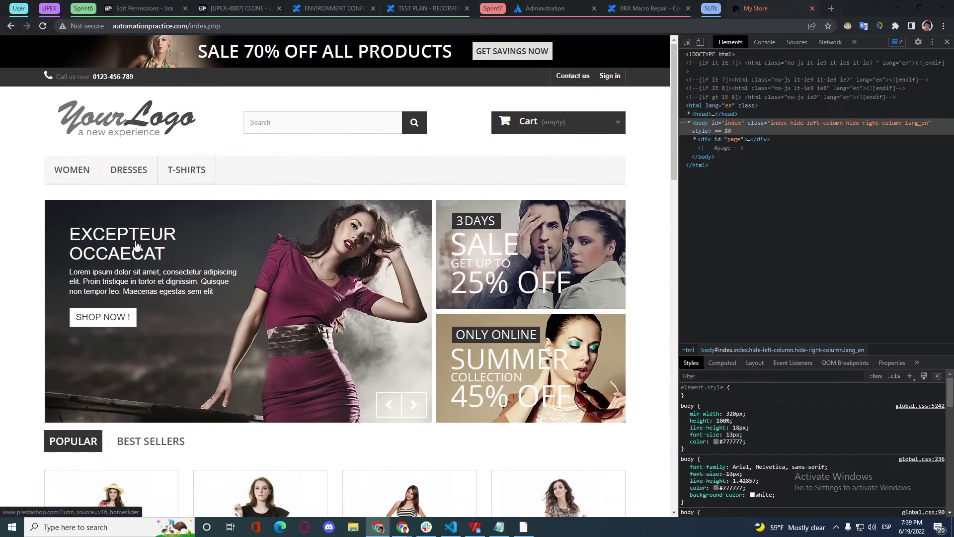
- Open the WOMEN category and scroll through its 7 products
click(90, 225)
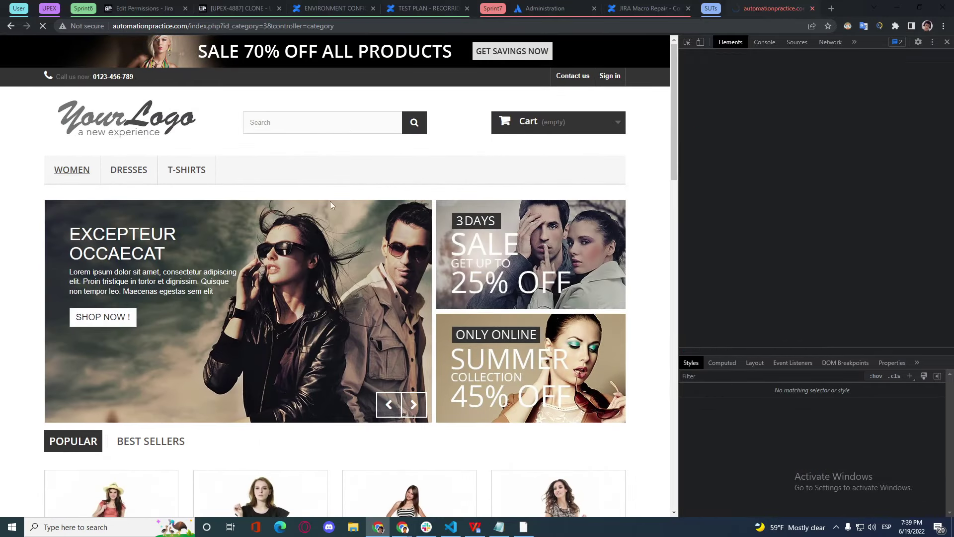
scroll(426, 247, down, 8)
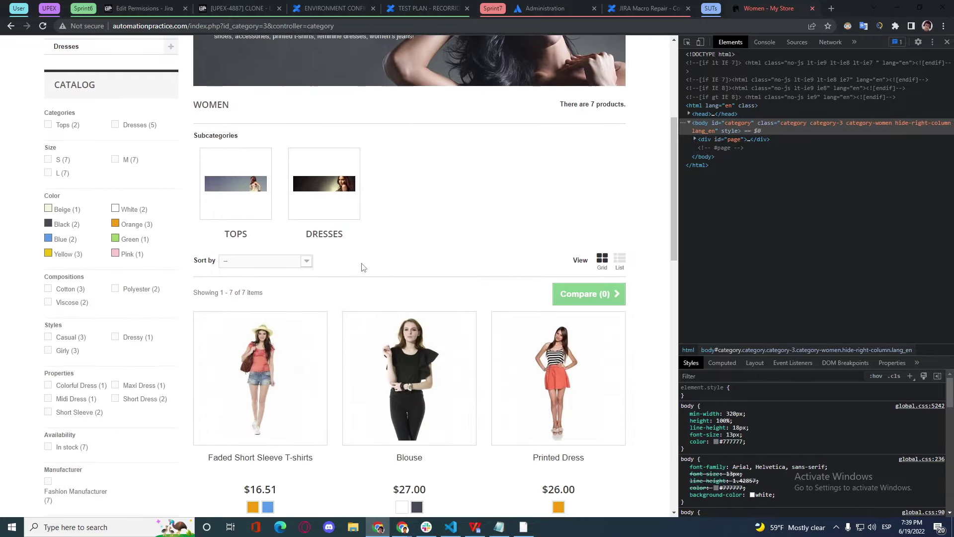
scroll(130, 247, up, 6)
scroll(130, 246, up, 2)
scroll(140, 298, down, 1)
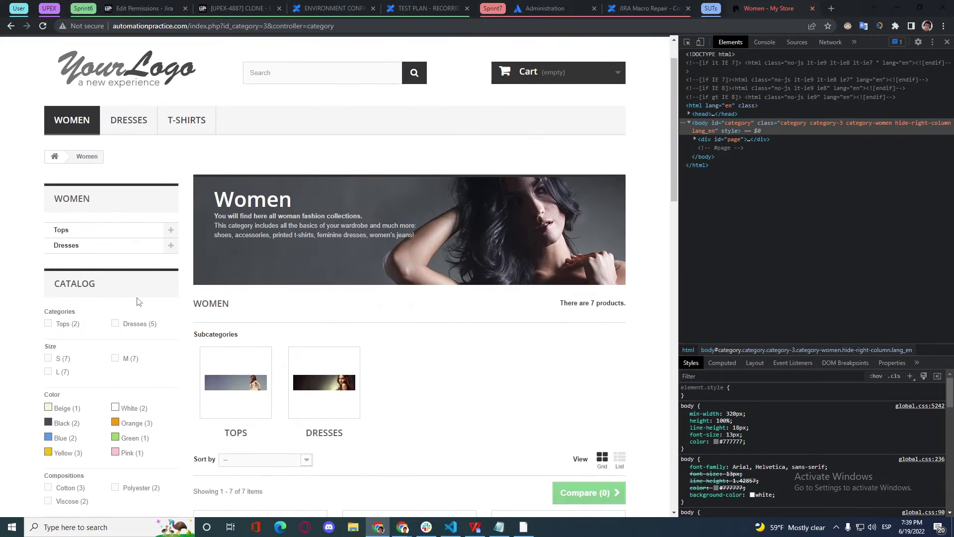
scroll(87, 238, down, 3)
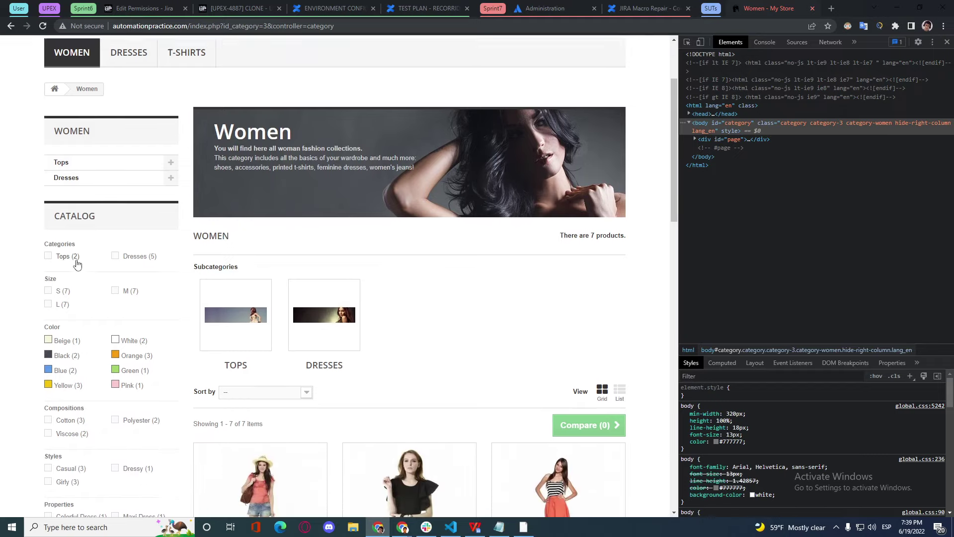
scroll(68, 228, down, 3)
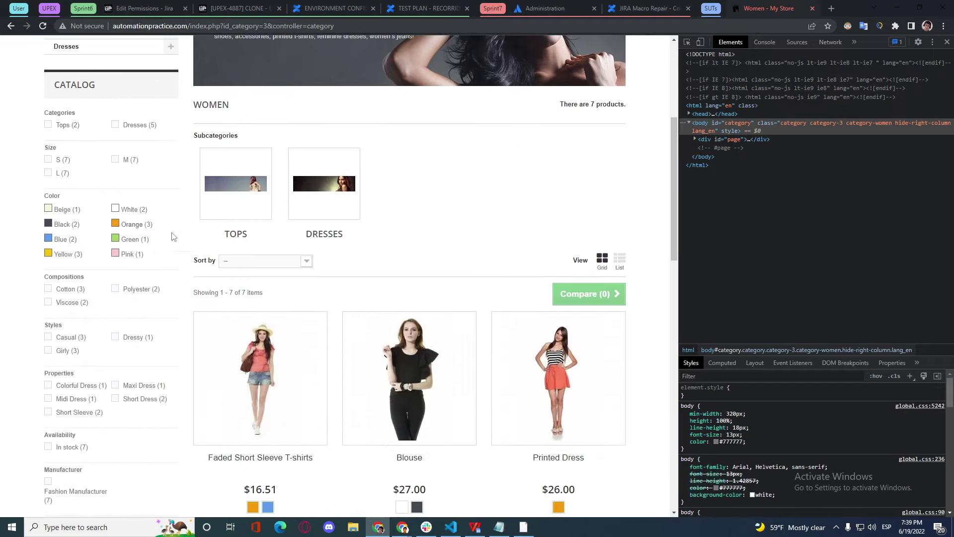
scroll(84, 214, down, 1)
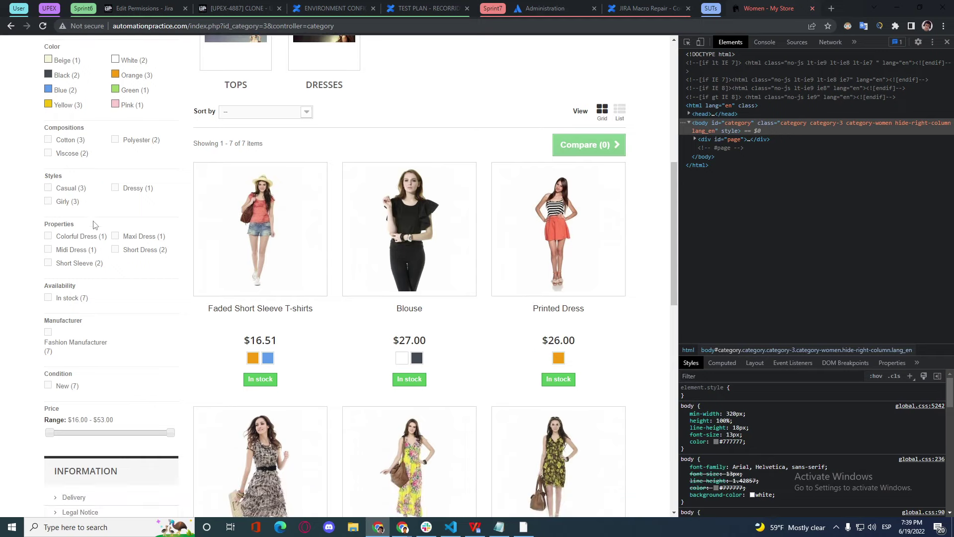
scroll(99, 263, down, 4)
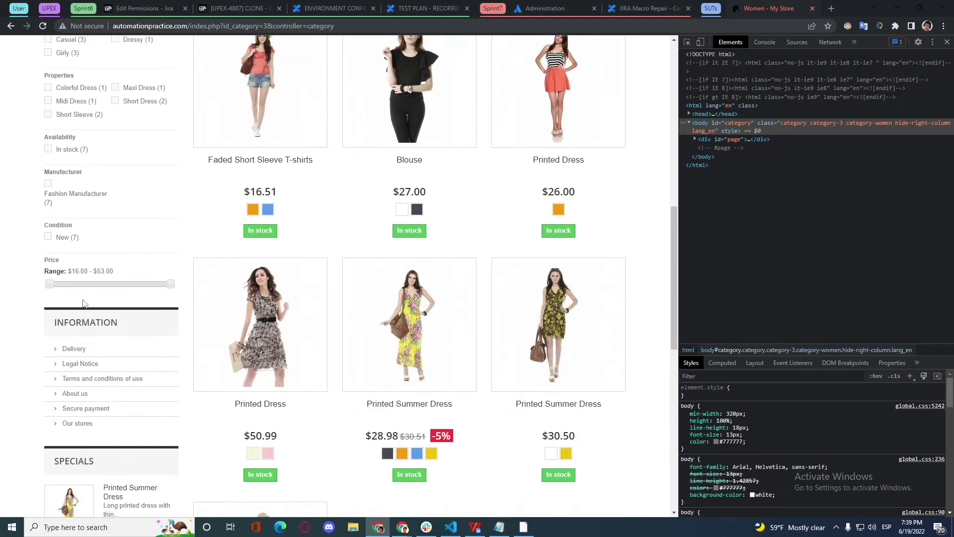
scroll(84, 312, down, 5)
scroll(124, 283, up, 5)
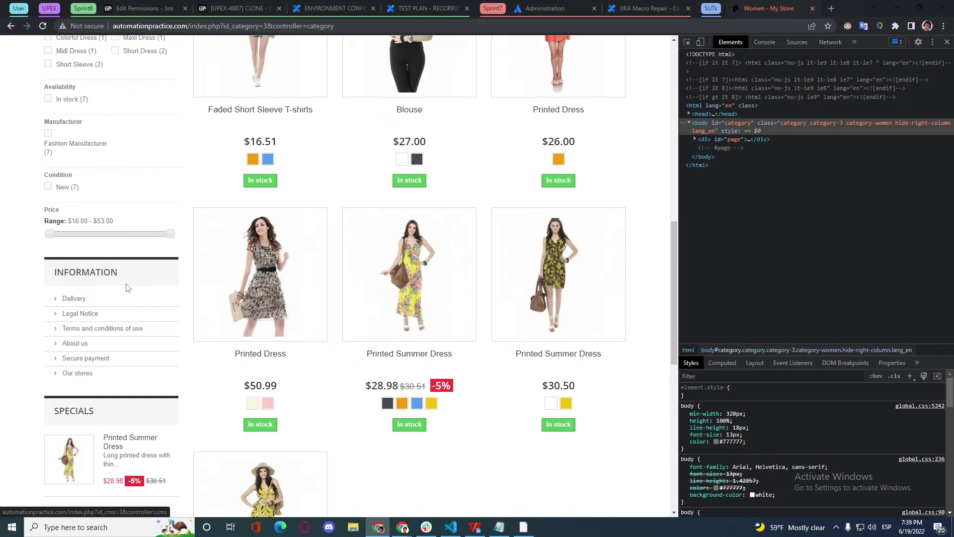
scroll(84, 387, up, 3)
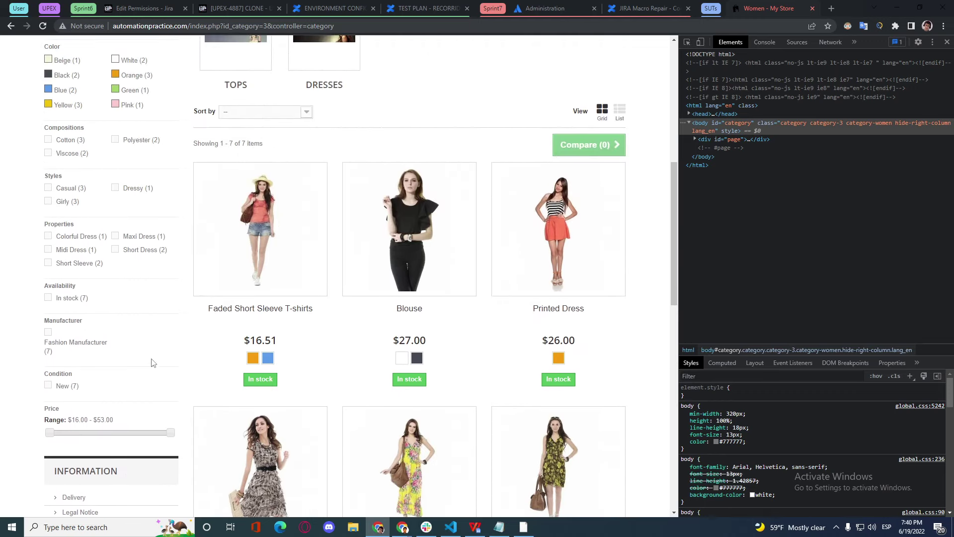
scroll(150, 353, up, 4)
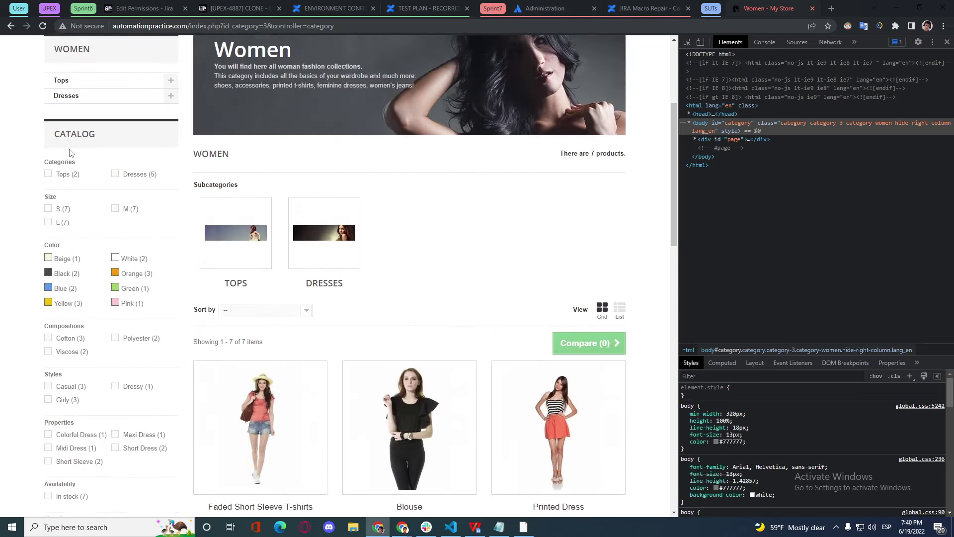
scroll(124, 402, down, 10)
scroll(124, 426, up, 14)
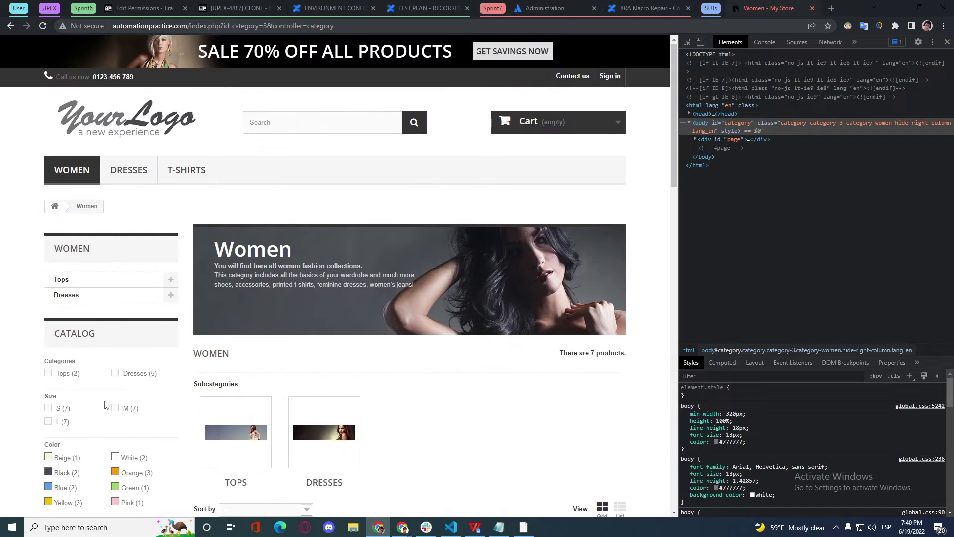
scroll(64, 323, down, 10)
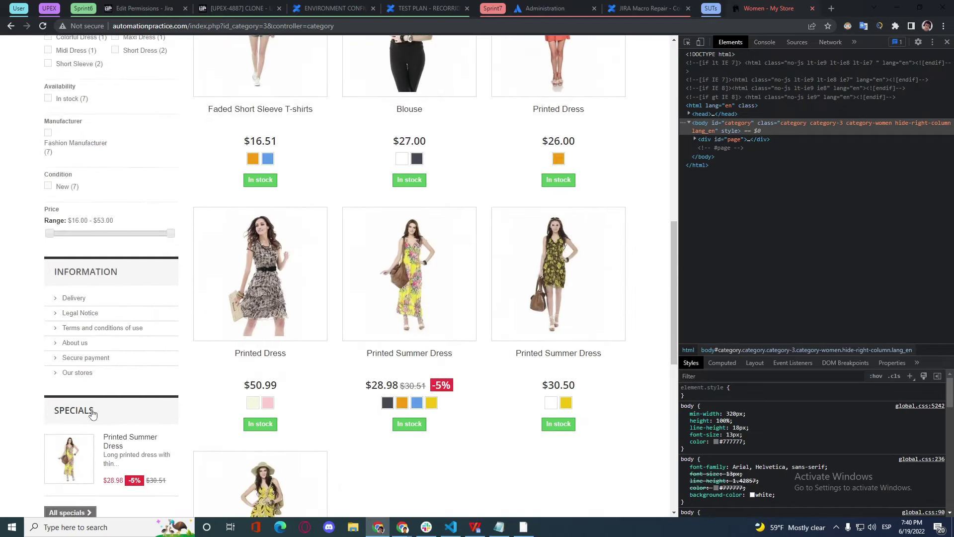
scroll(92, 414, down, 4)
scroll(128, 389, up, 14)
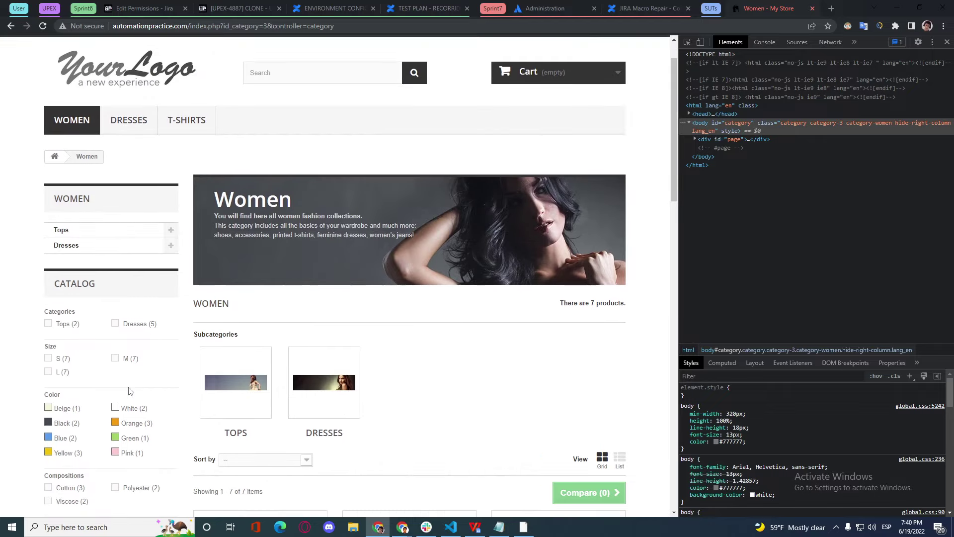
scroll(129, 391, up, 2)
key(alt+Tab)
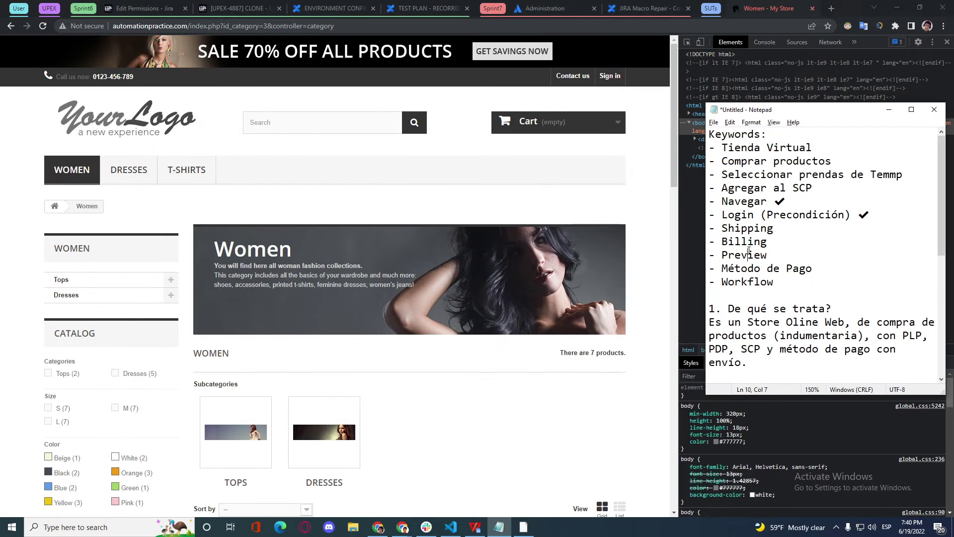
click(744, 241)
double_click(737, 190)
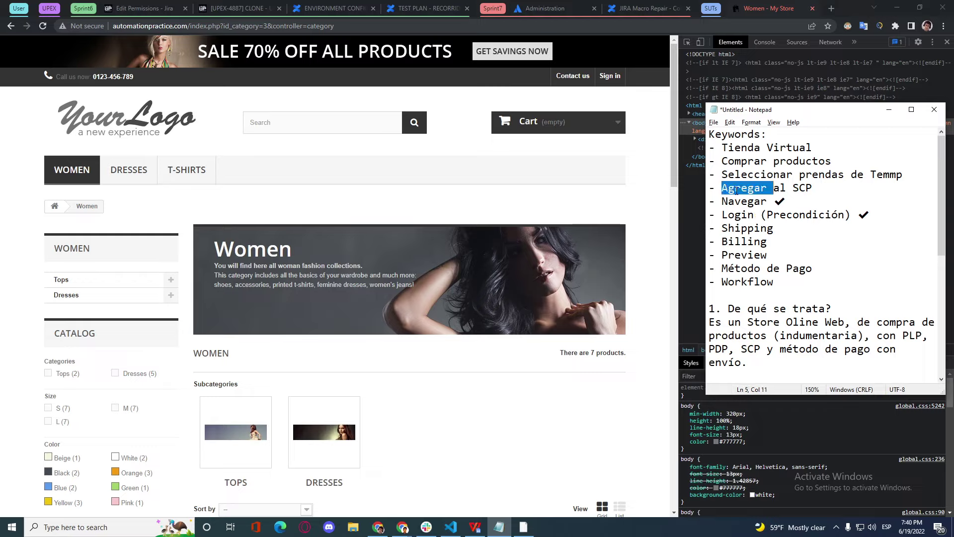
click(777, 177)
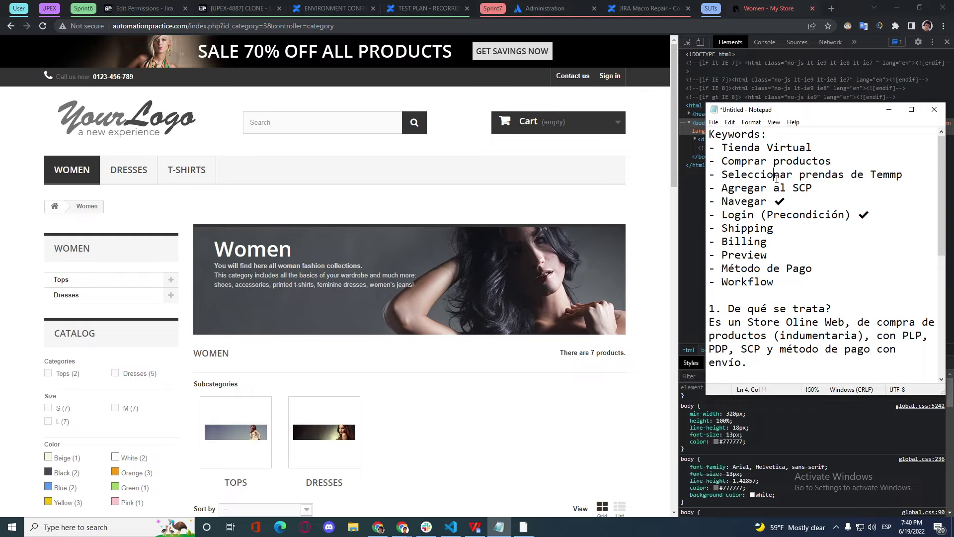
click(641, 228)
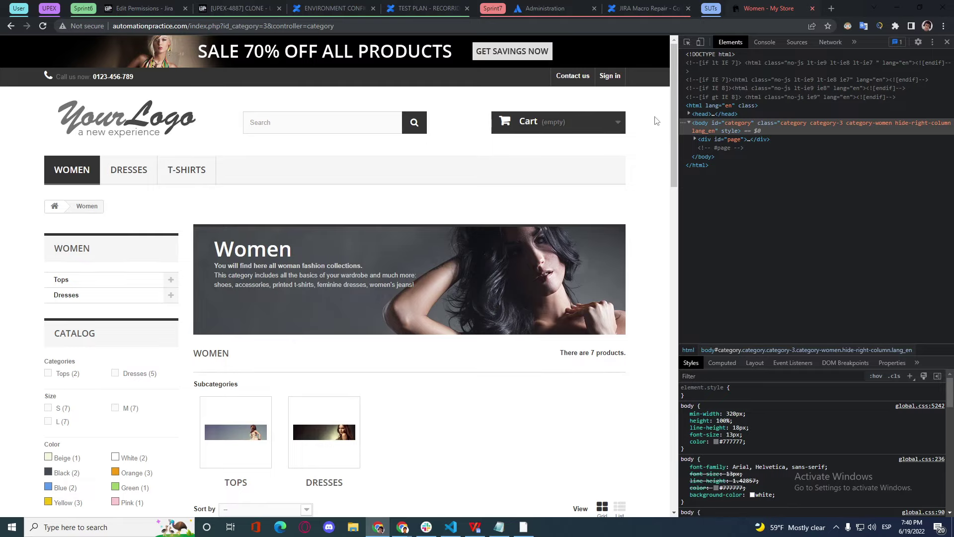
- Scroll down the Women category page to review its 7-product grid
drag(672, 171, 676, 185)
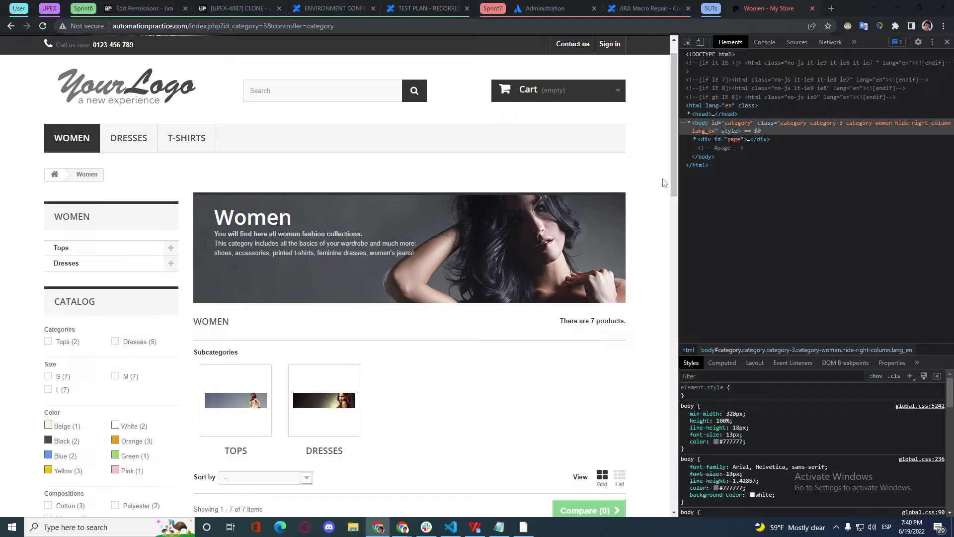
scroll(194, 287, down, 3)
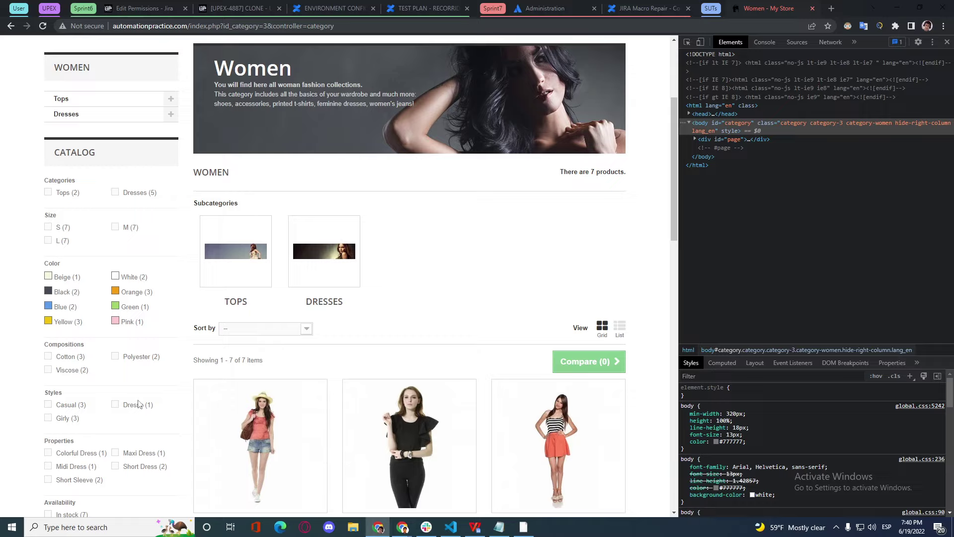
scroll(139, 403, up, 2)
scroll(128, 270, down, 5)
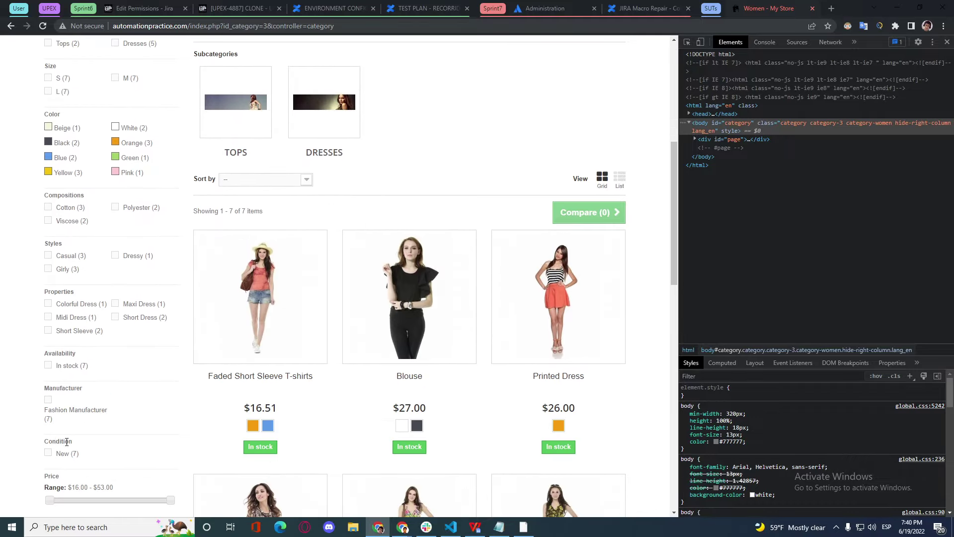
scroll(66, 441, up, 6)
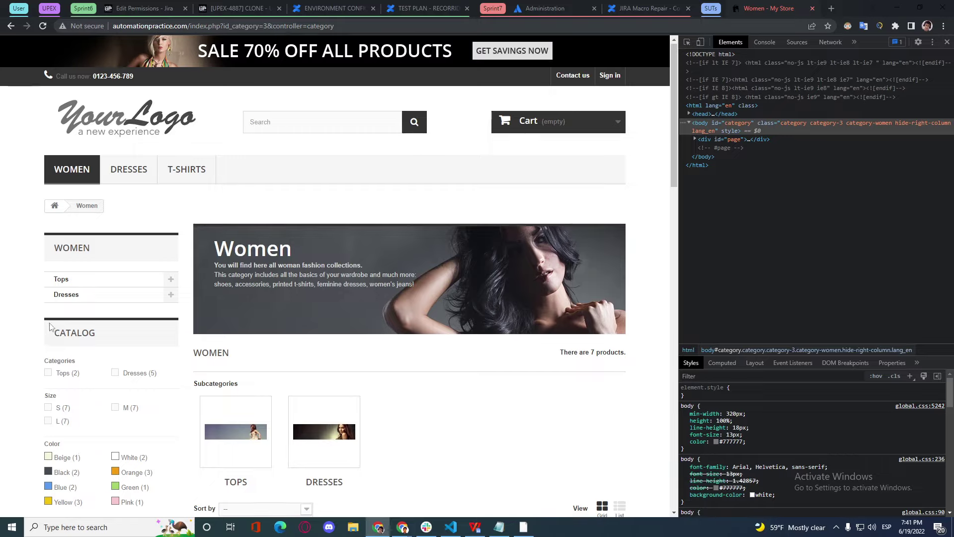
scroll(69, 281, down, 1)
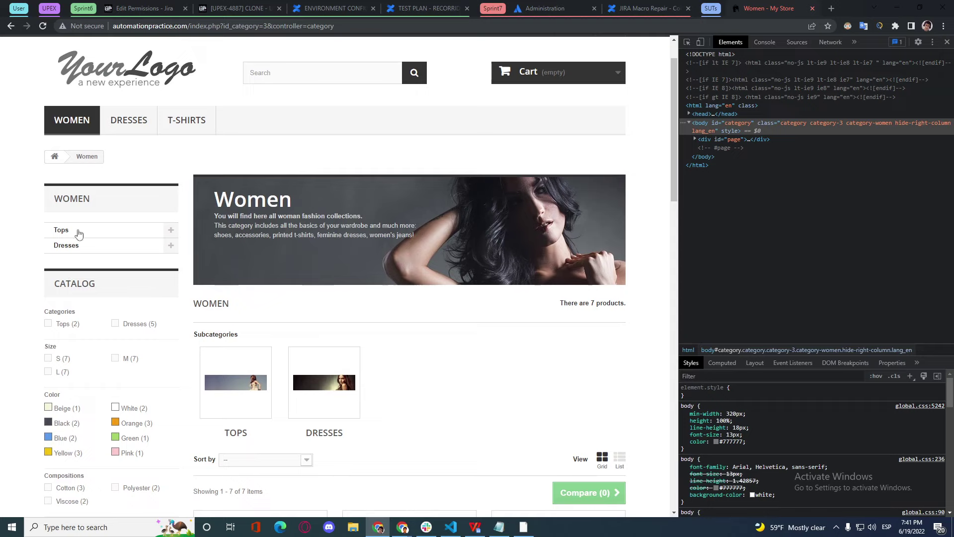
scroll(78, 238, down, 2)
scroll(123, 348, up, 1)
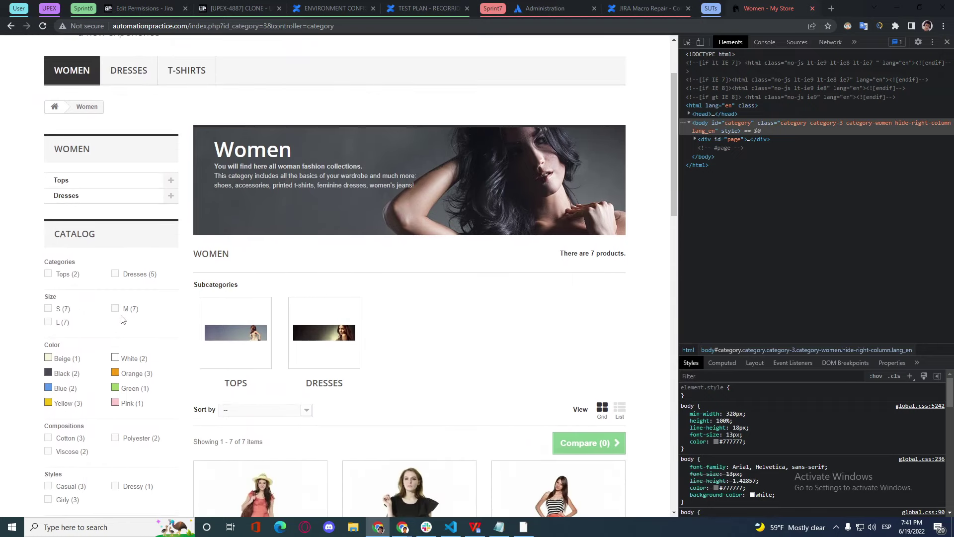
scroll(318, 308, down, 2)
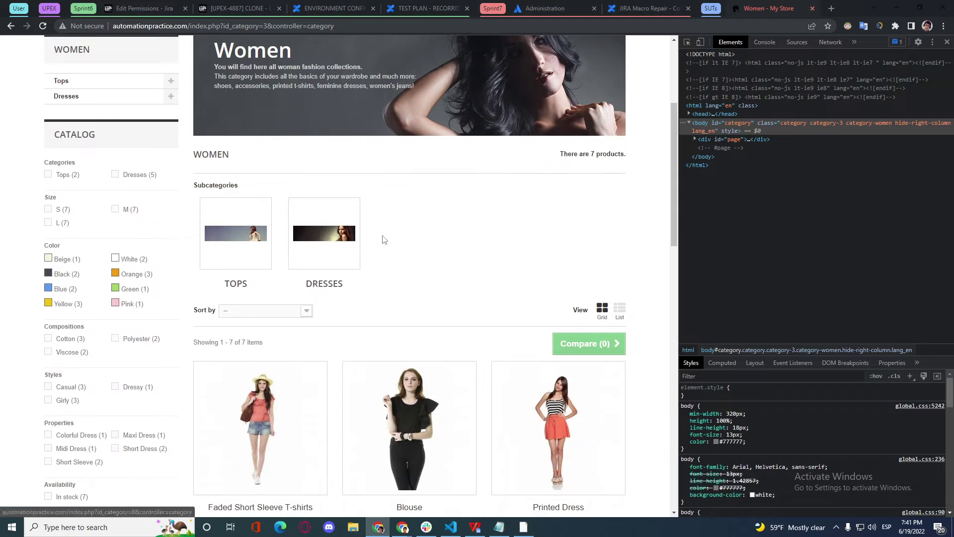
scroll(328, 218, down, 2)
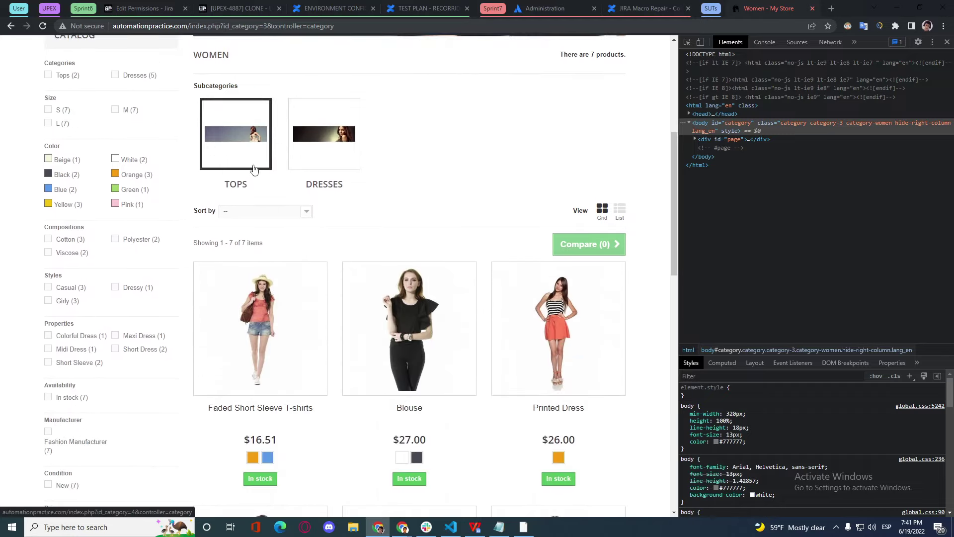
click(244, 214)
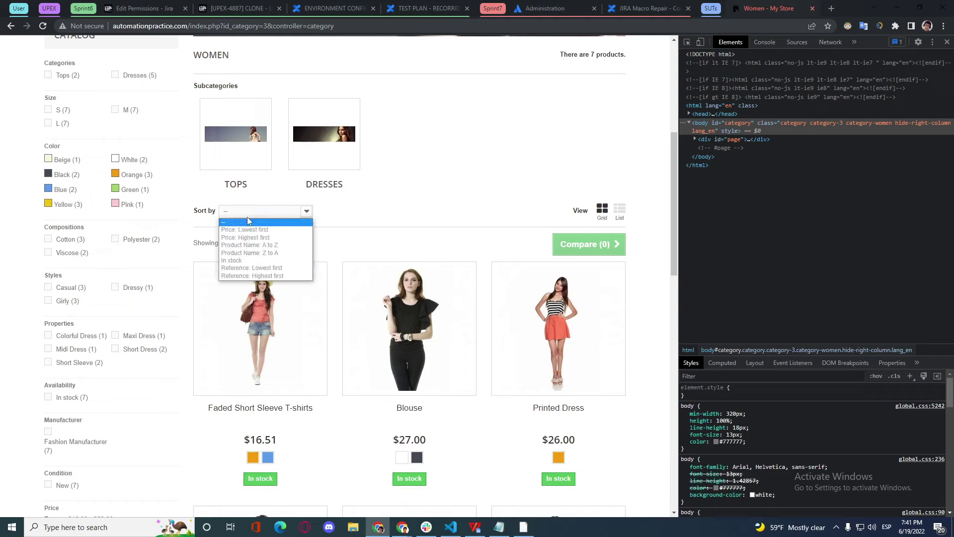
click(587, 219)
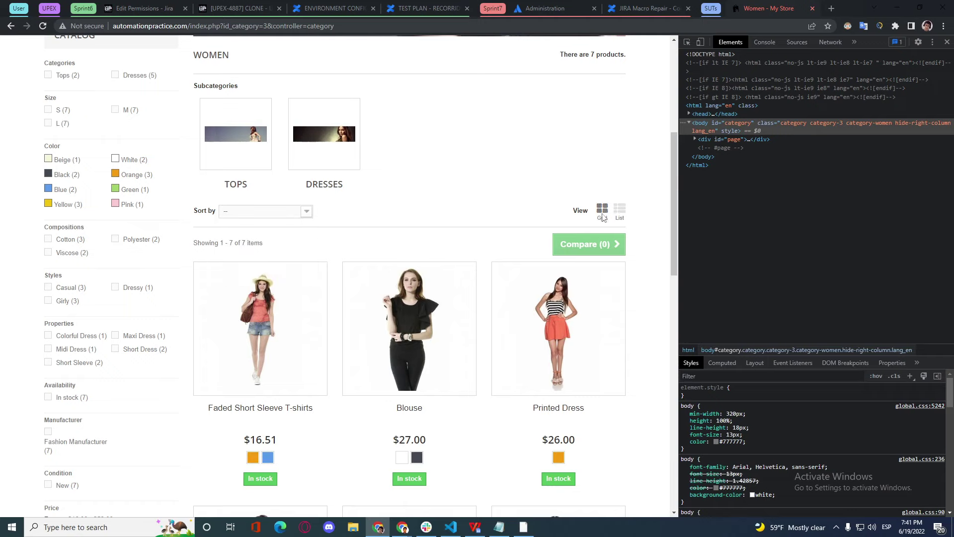
click(620, 211)
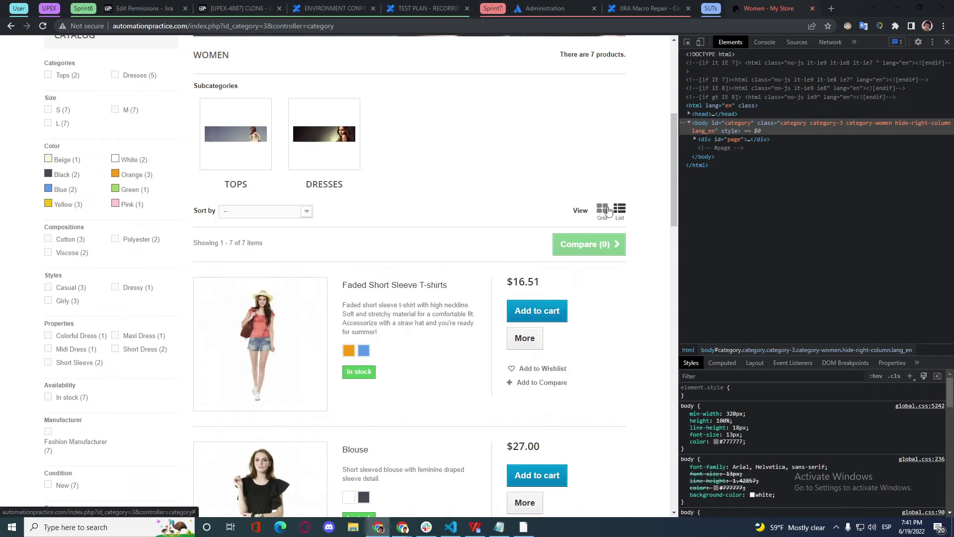
click(602, 209)
scroll(391, 343, down, 10)
scroll(391, 343, down, 2)
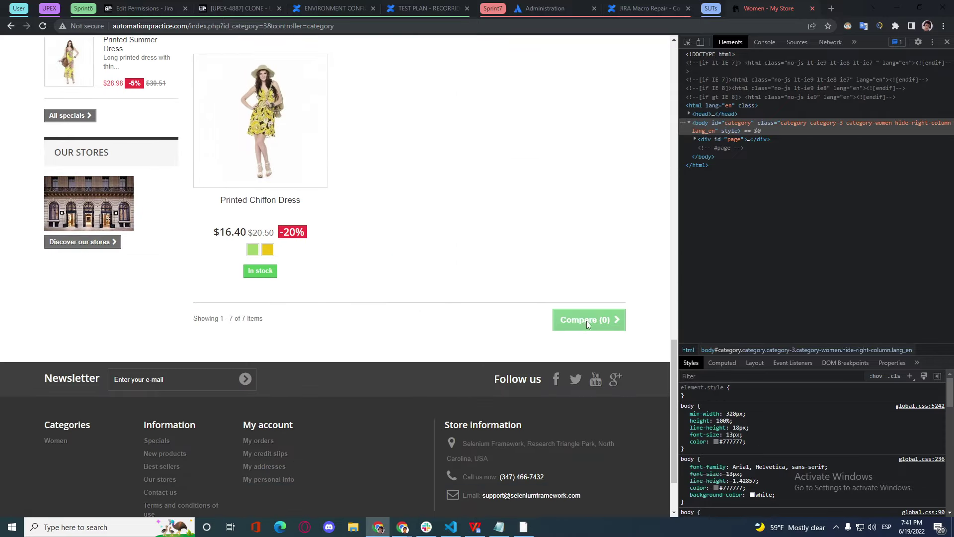
scroll(587, 320, up, 15)
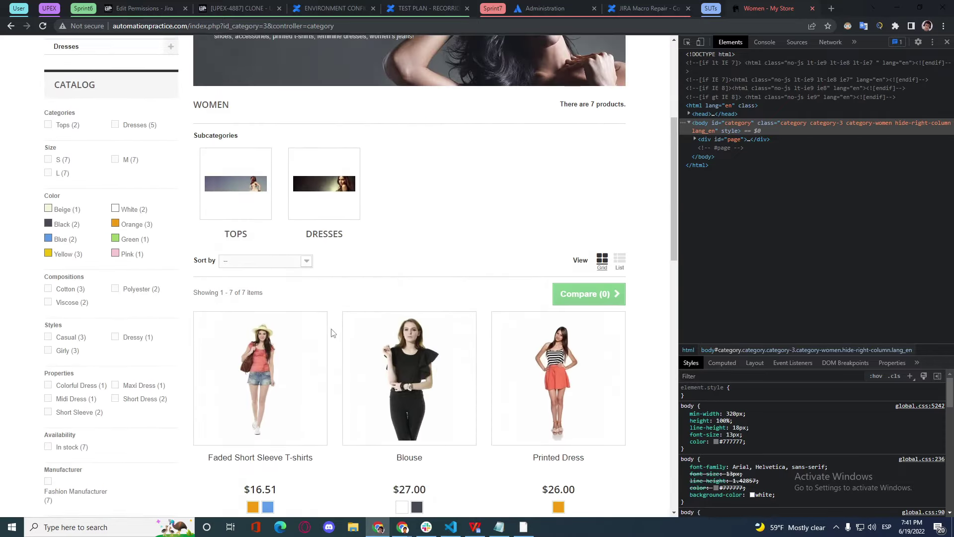
scroll(333, 333, down, 13)
scroll(292, 333, up, 15)
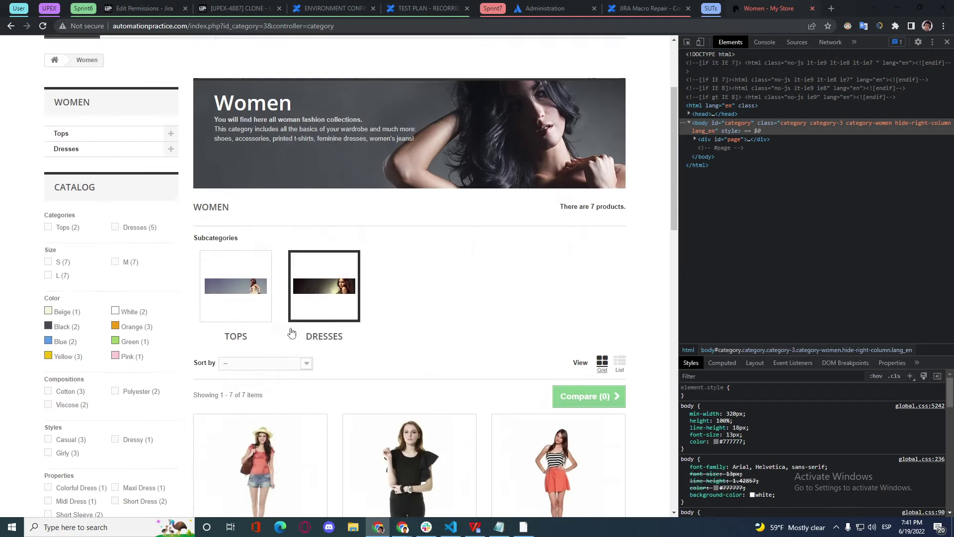
scroll(292, 333, up, 3)
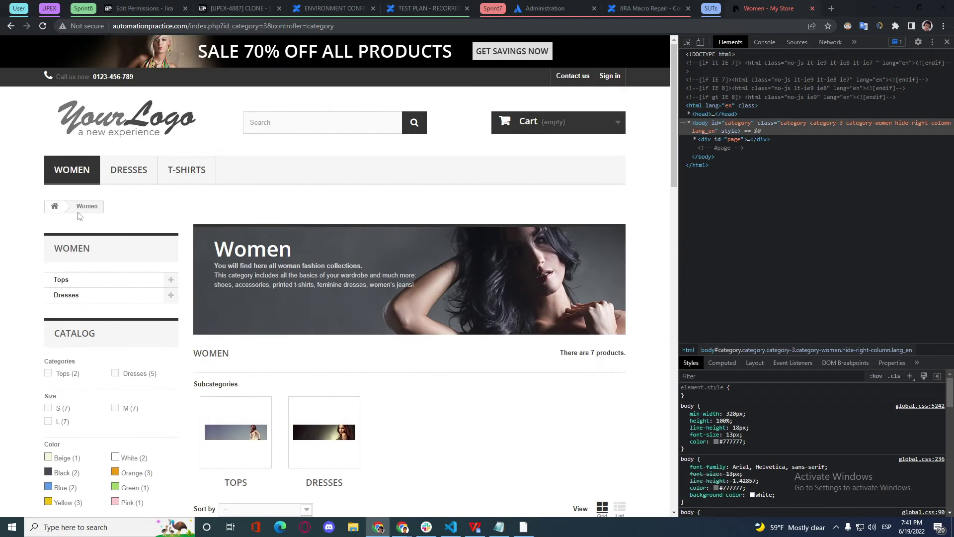
click(61, 281)
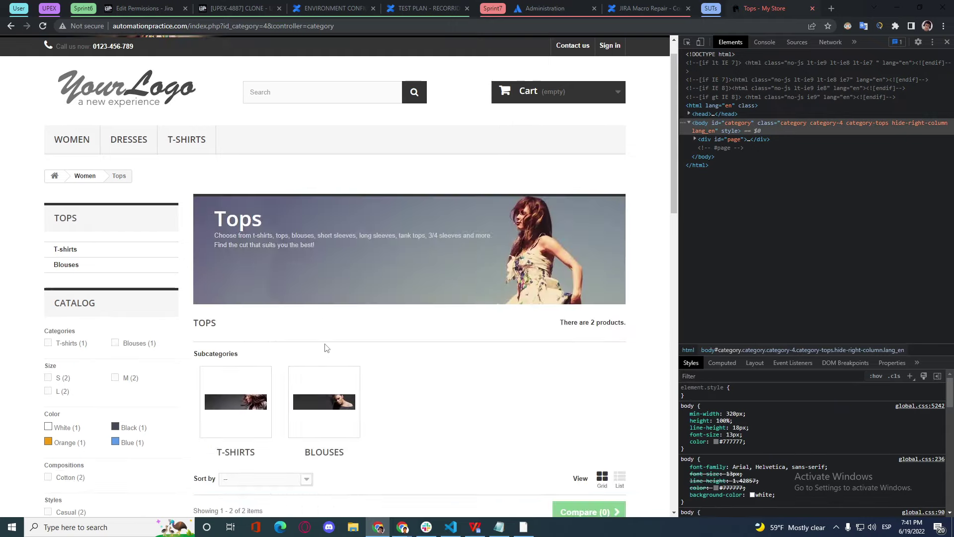
scroll(323, 347, down, 5)
scroll(266, 274, down, 3)
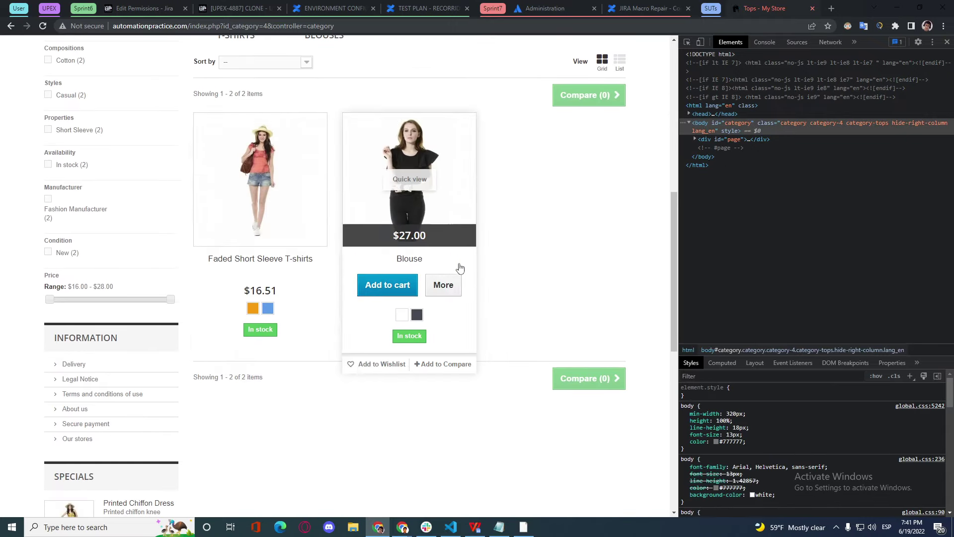
scroll(354, 330, up, 6)
scroll(242, 287, up, 3)
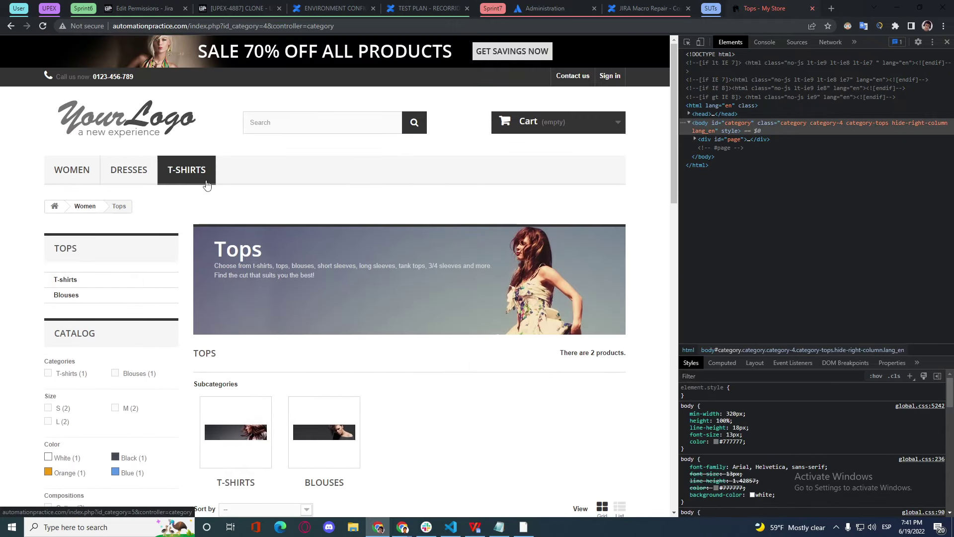
click(123, 179)
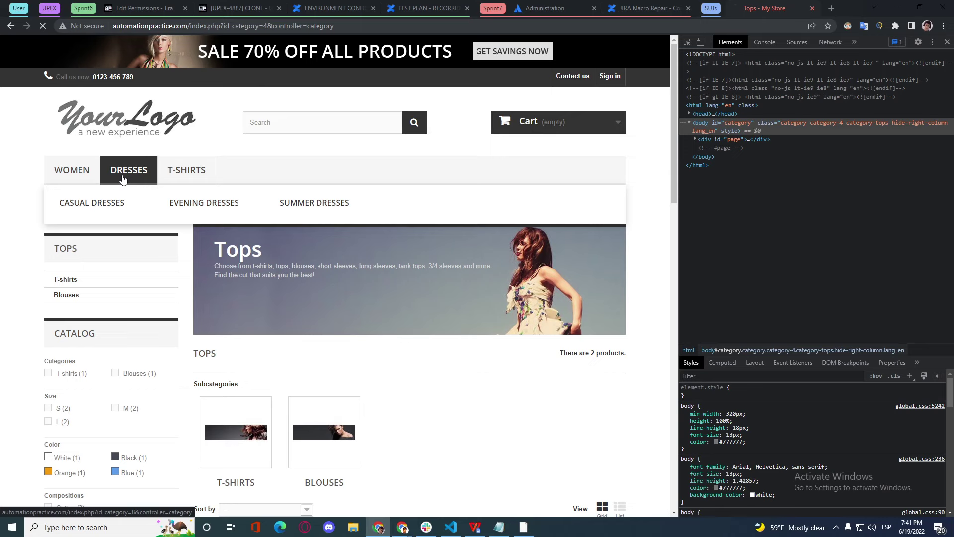
click(118, 203)
scroll(225, 381, down, 12)
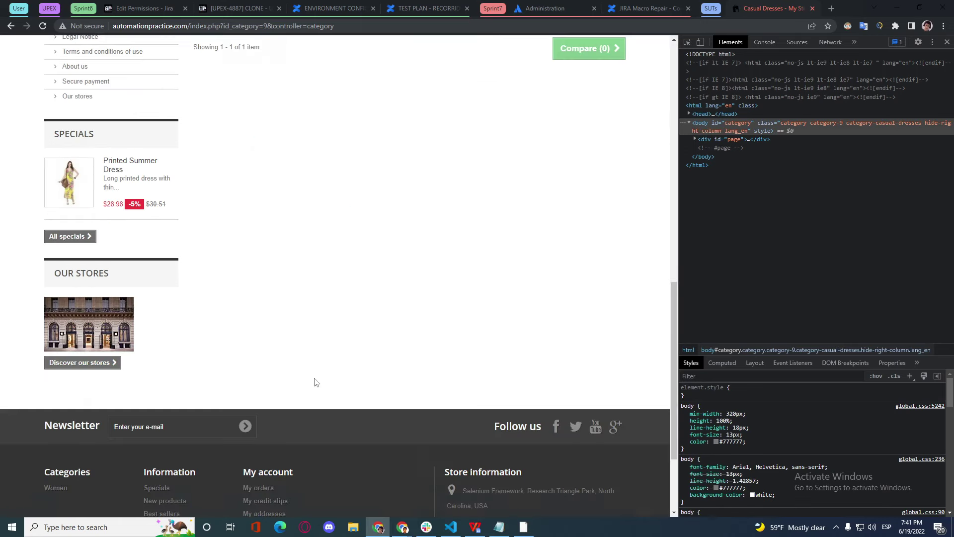
scroll(258, 311, up, 3)
scroll(328, 249, up, 9)
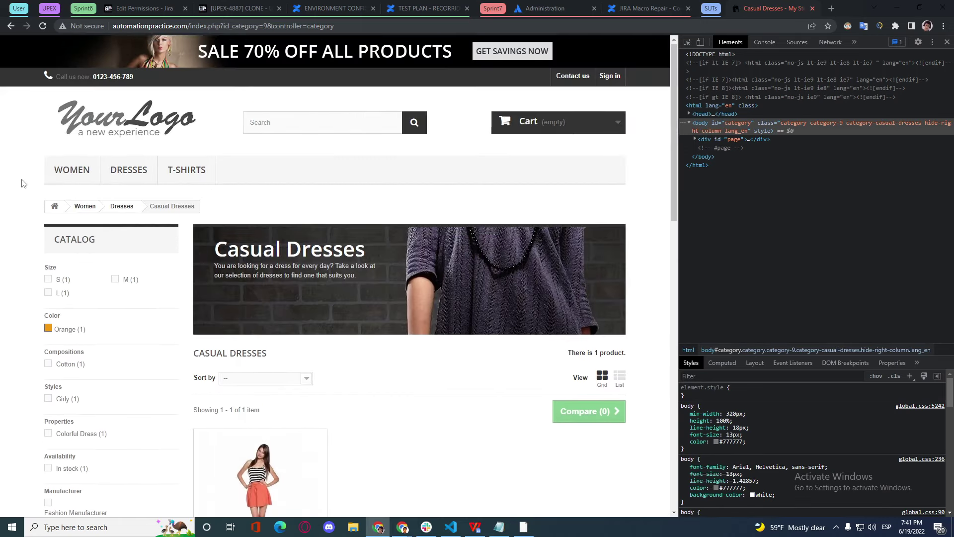
click(83, 180)
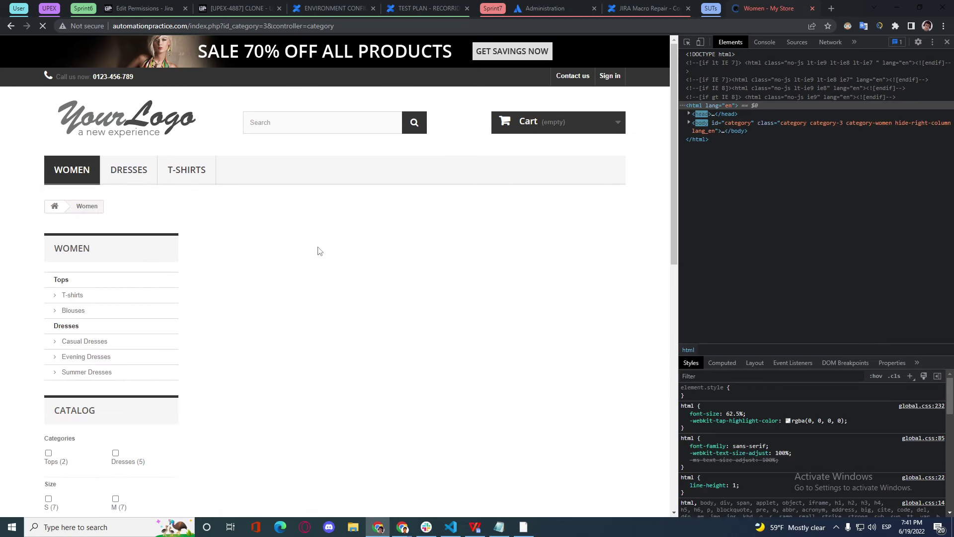
scroll(306, 270, down, 8)
scroll(305, 276, down, 8)
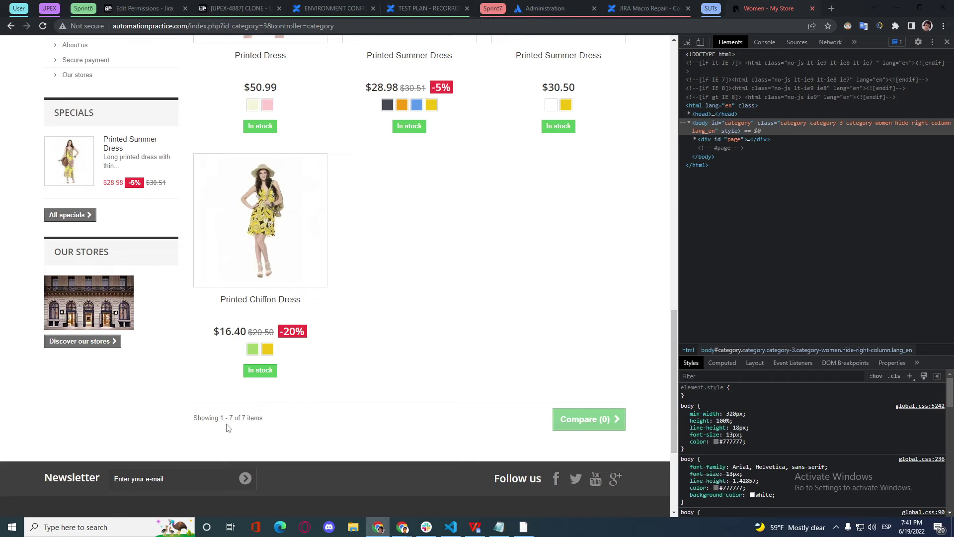
drag(222, 421, 265, 417)
click(338, 430)
scroll(338, 430, up, 2)
scroll(468, 441, down, 4)
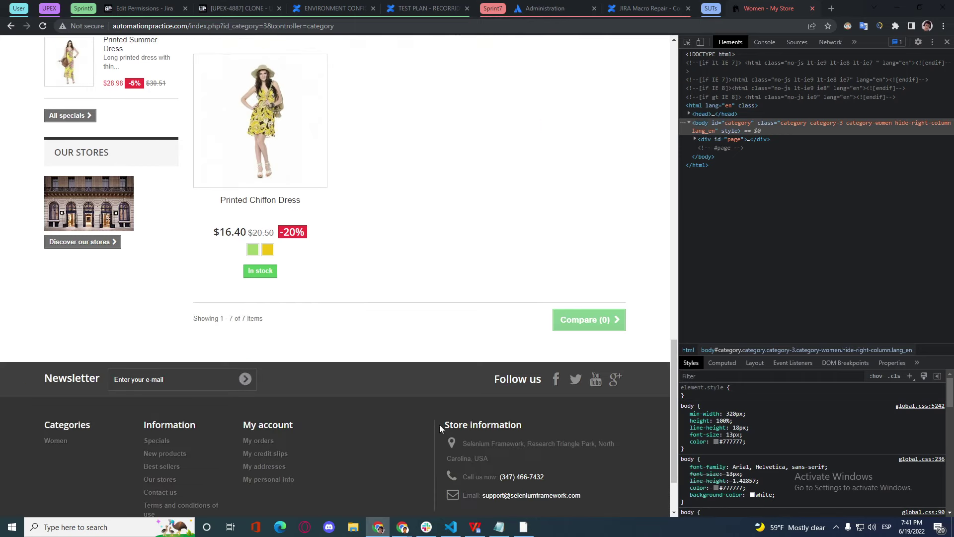
scroll(221, 359, up, 14)
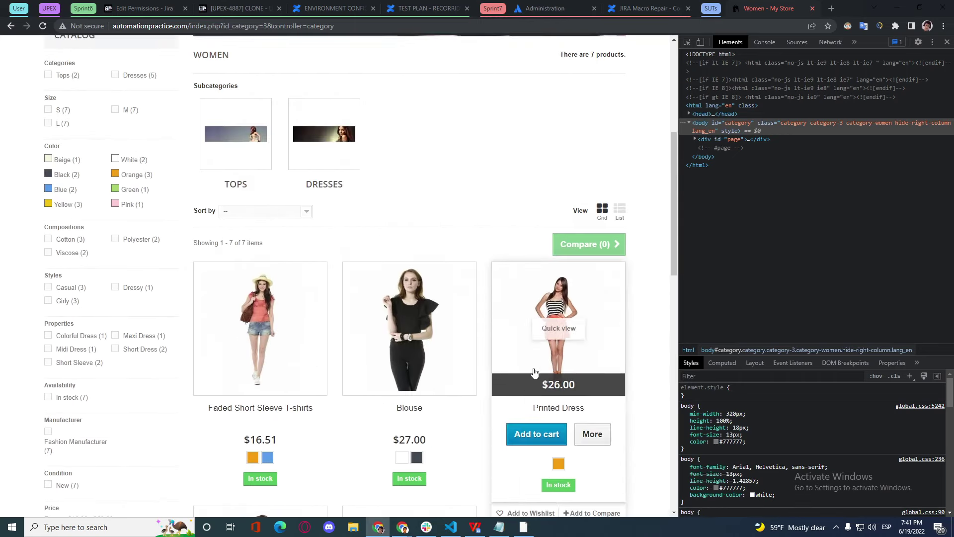
click(619, 210)
click(602, 209)
click(619, 210)
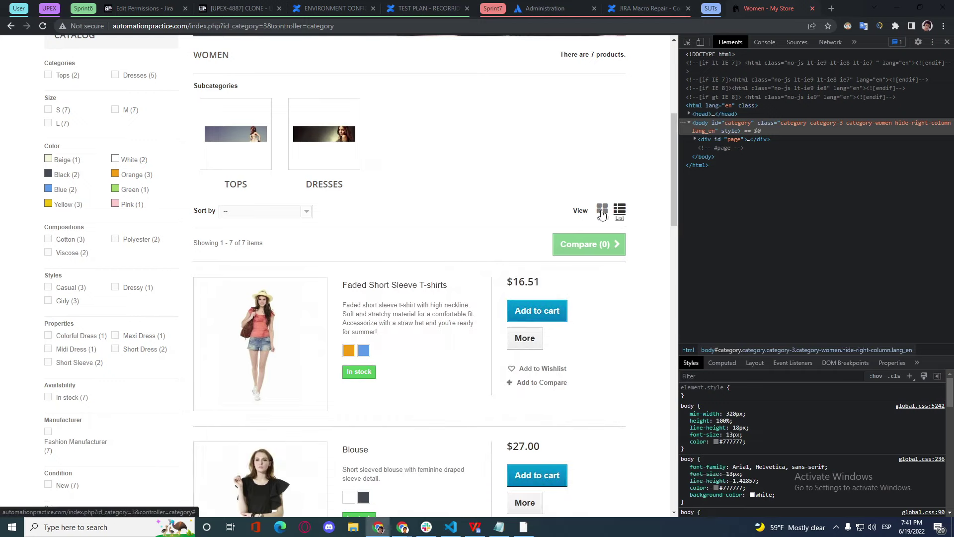
click(602, 209)
click(619, 210)
click(602, 210)
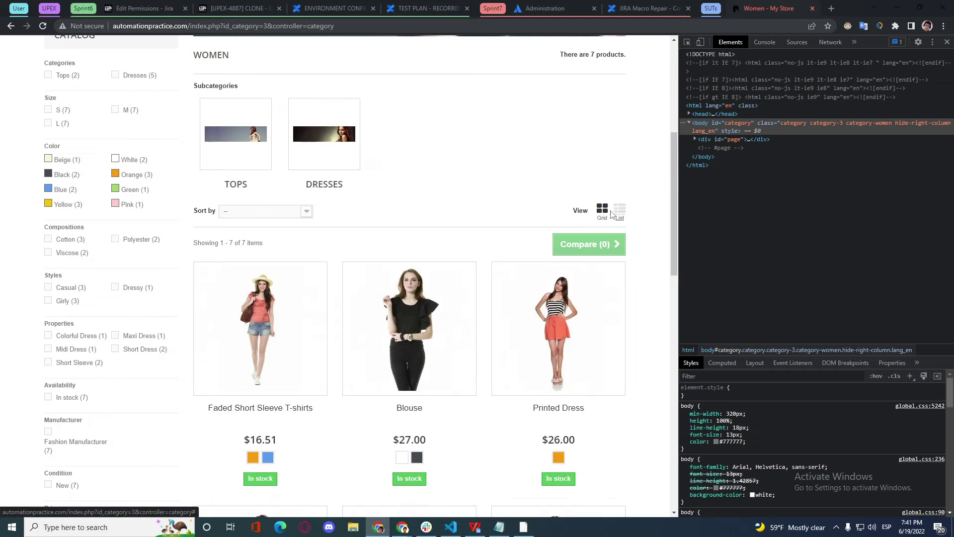
click(620, 209)
click(602, 209)
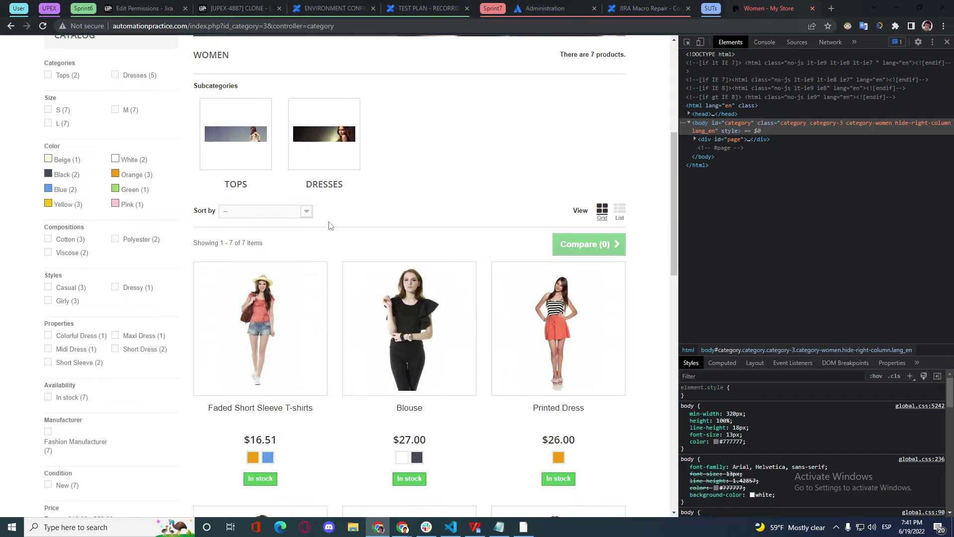
click(307, 212)
- In developer tools, inspect the product count element and expand the sortPagiBar sort/view bar
drag(197, 212, 211, 213)
click(306, 211)
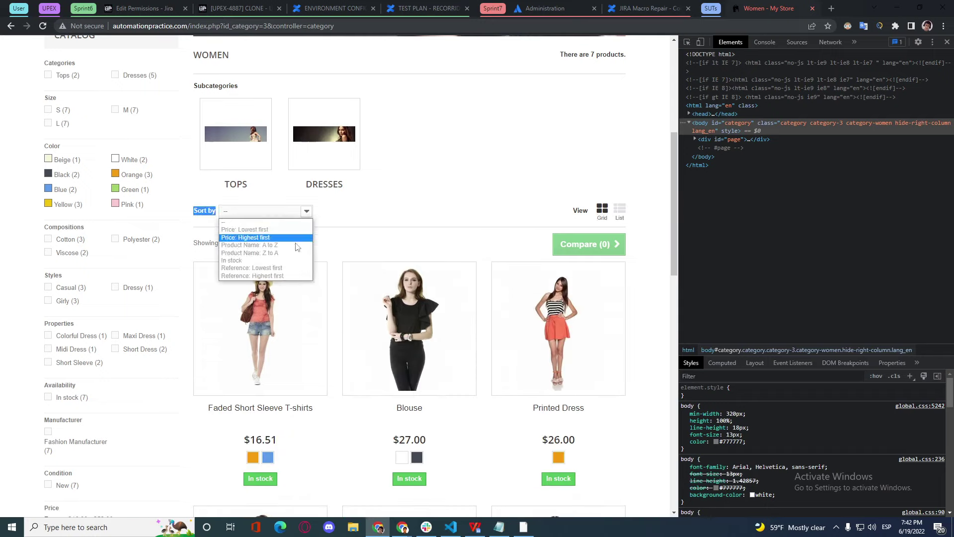
click(687, 43)
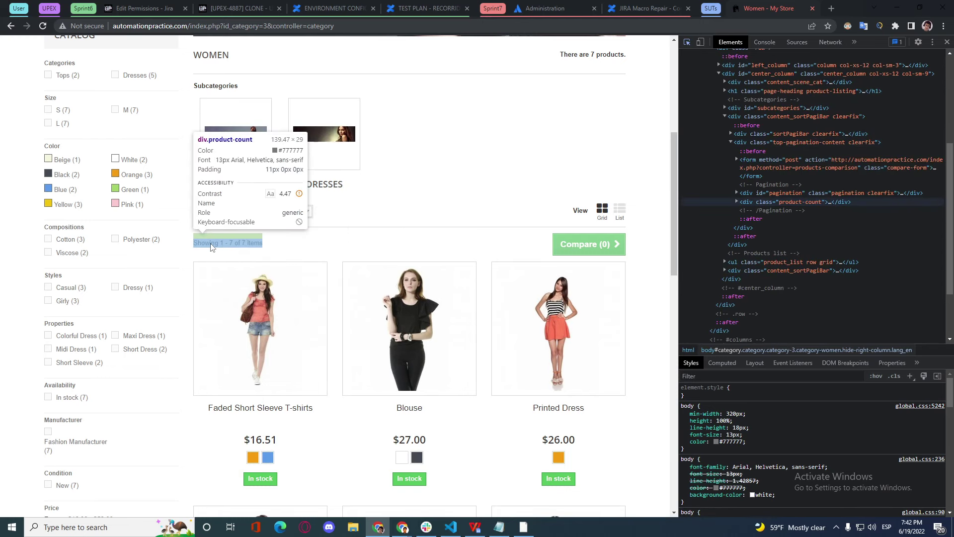
click(212, 247)
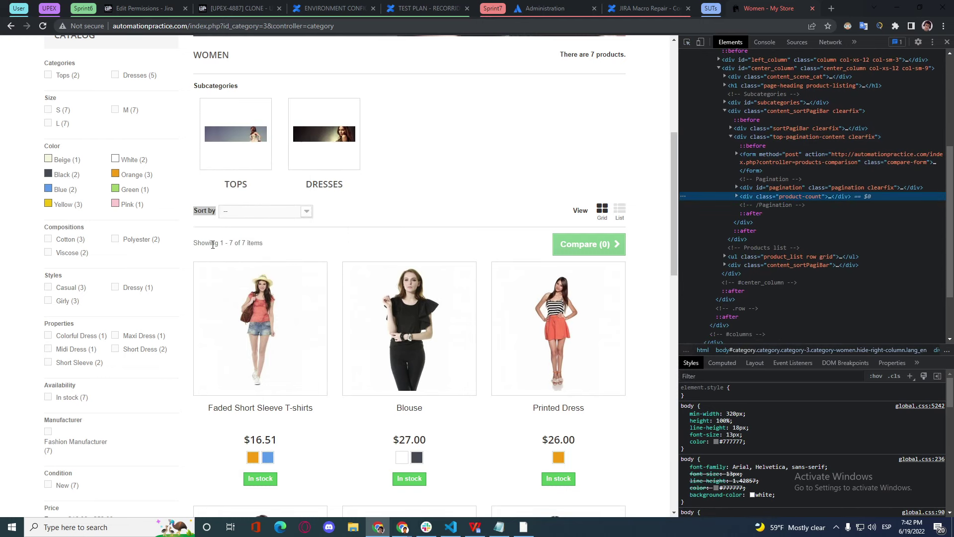
click(735, 196)
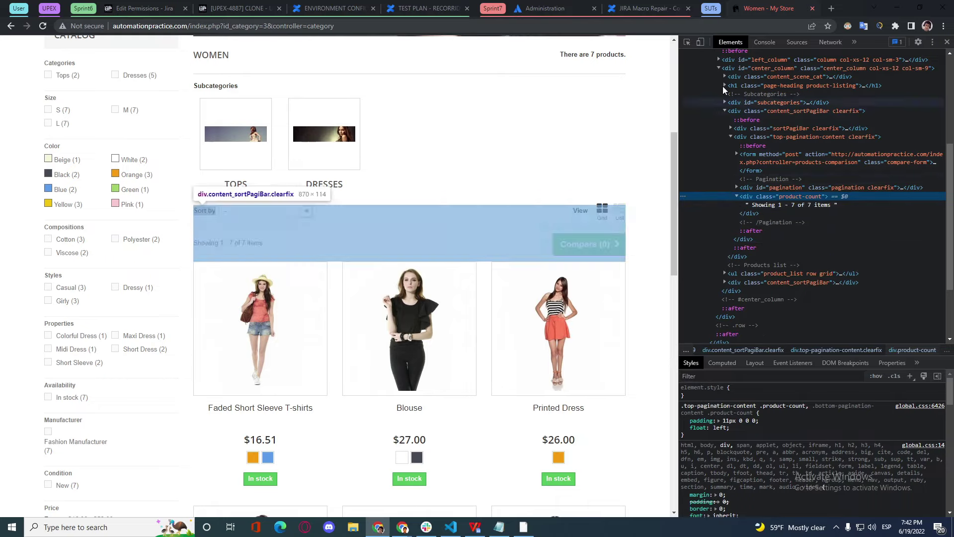
click(687, 42)
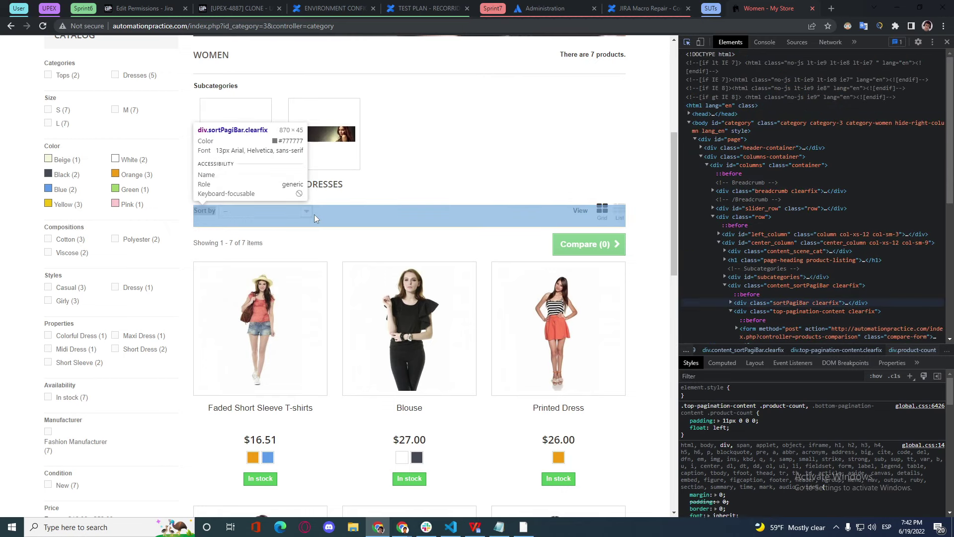
click(314, 213)
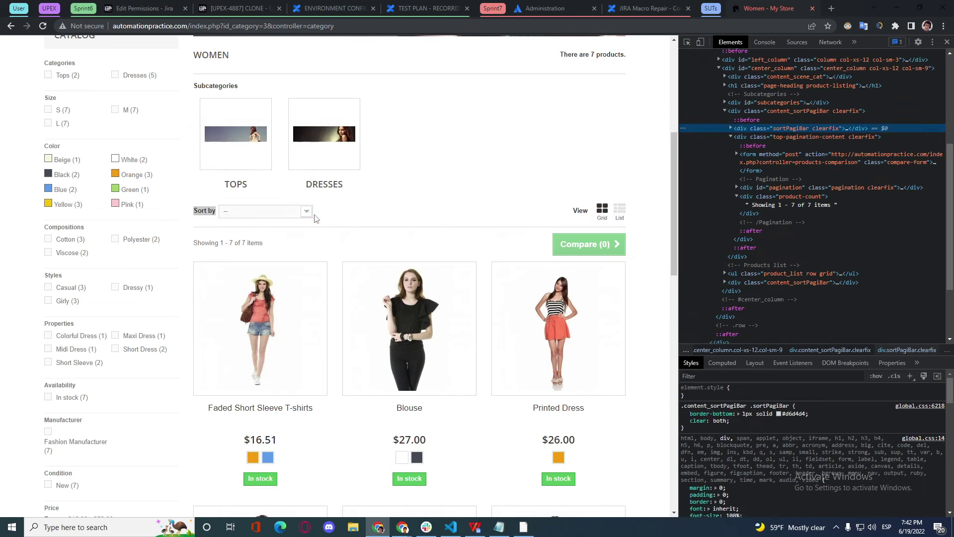
click(729, 129)
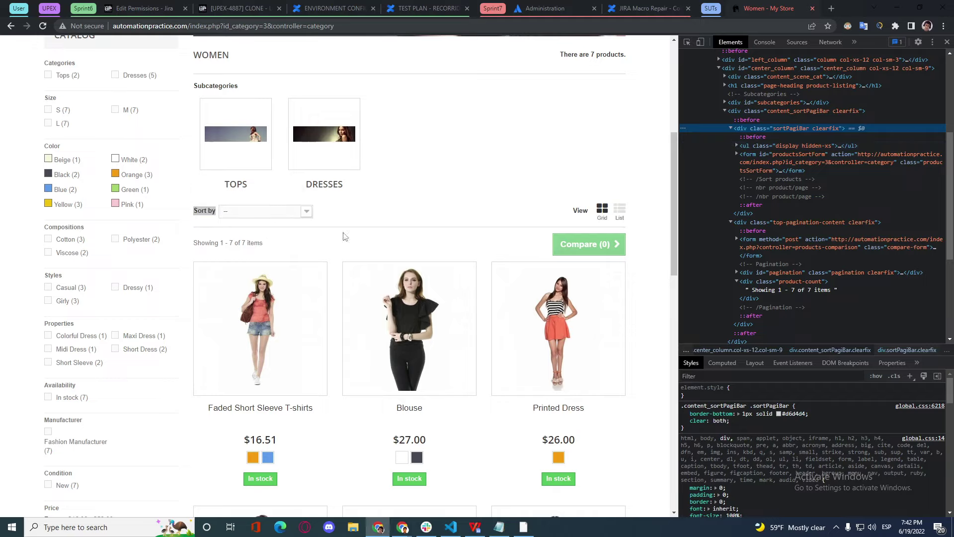
click(485, 197)
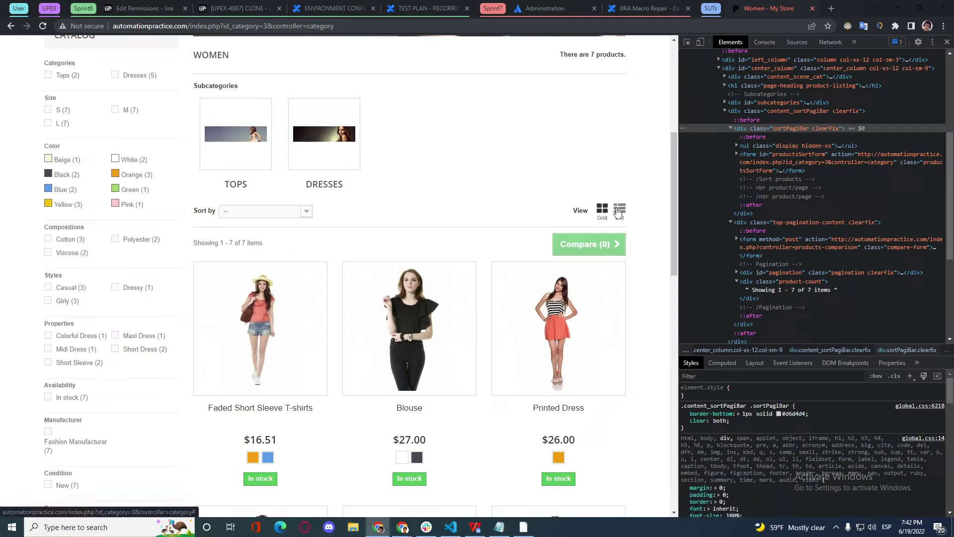
- Sort the Women products by Price: Lowest first, then Product Name: A to Z, then In stock
drag(194, 211, 214, 212)
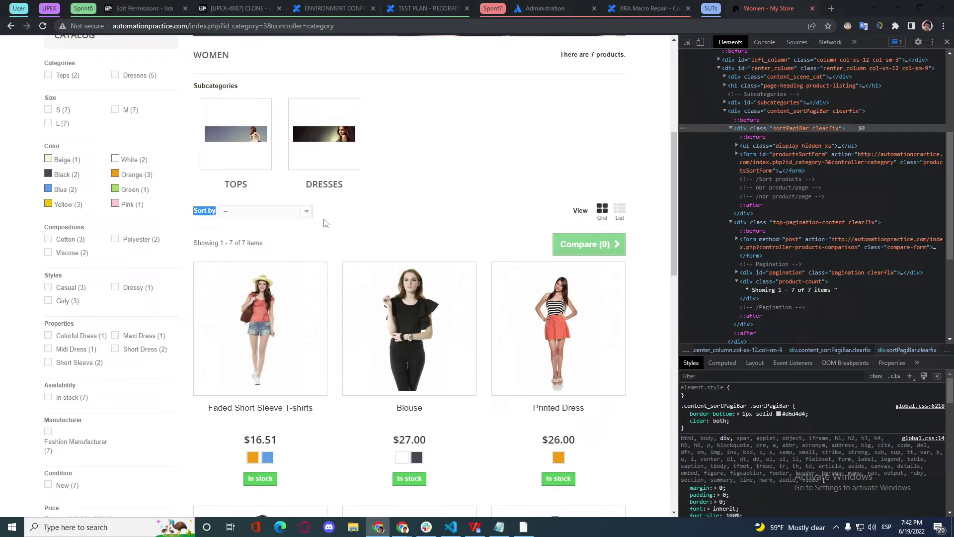
click(306, 212)
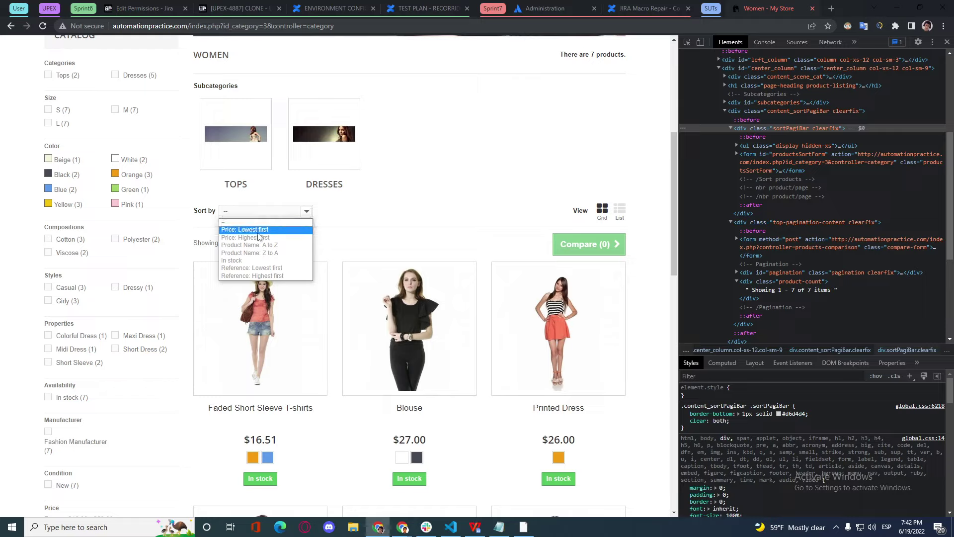
click(257, 232)
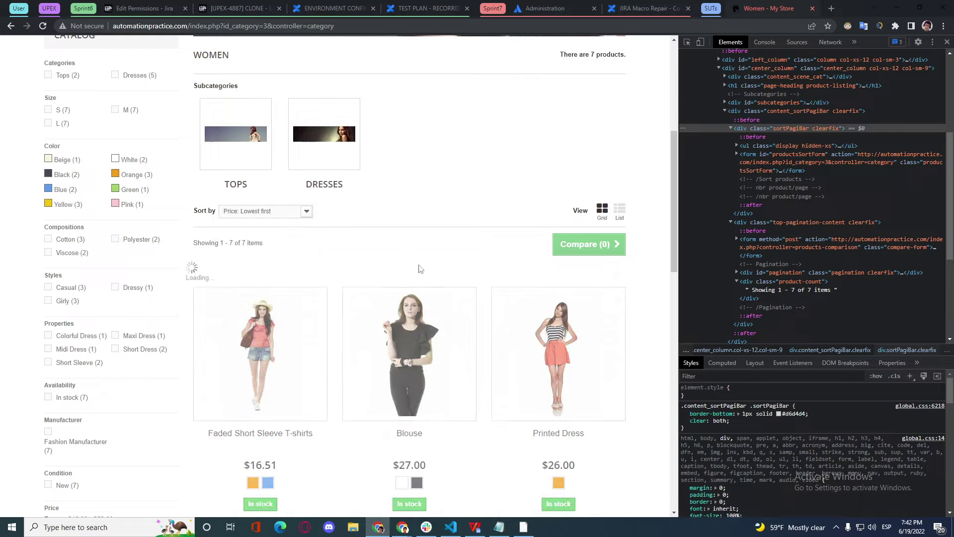
click(277, 216)
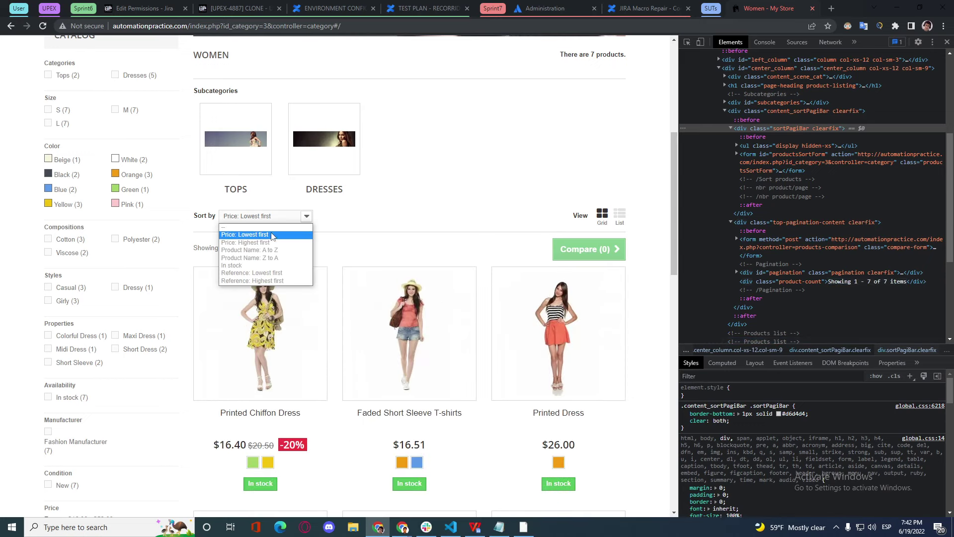
click(276, 251)
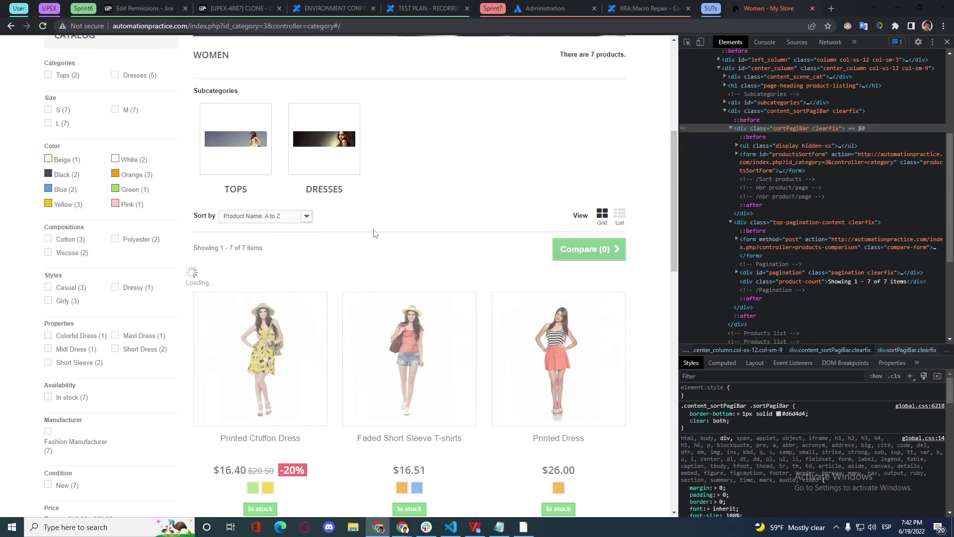
click(305, 216)
click(259, 265)
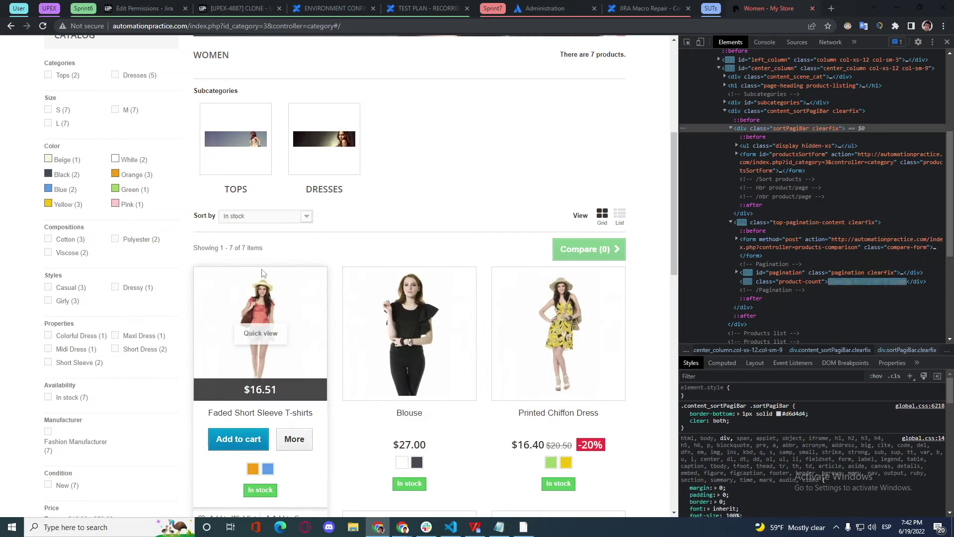
scroll(255, 328, down, 4)
scroll(299, 318, up, 7)
scroll(356, 323, down, 8)
scroll(366, 336, down, 10)
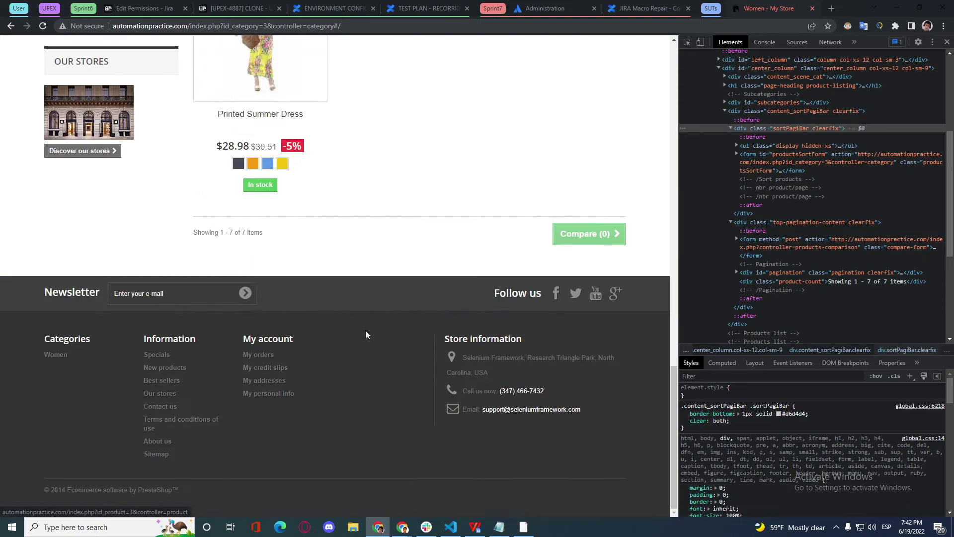
scroll(219, 241, up, 15)
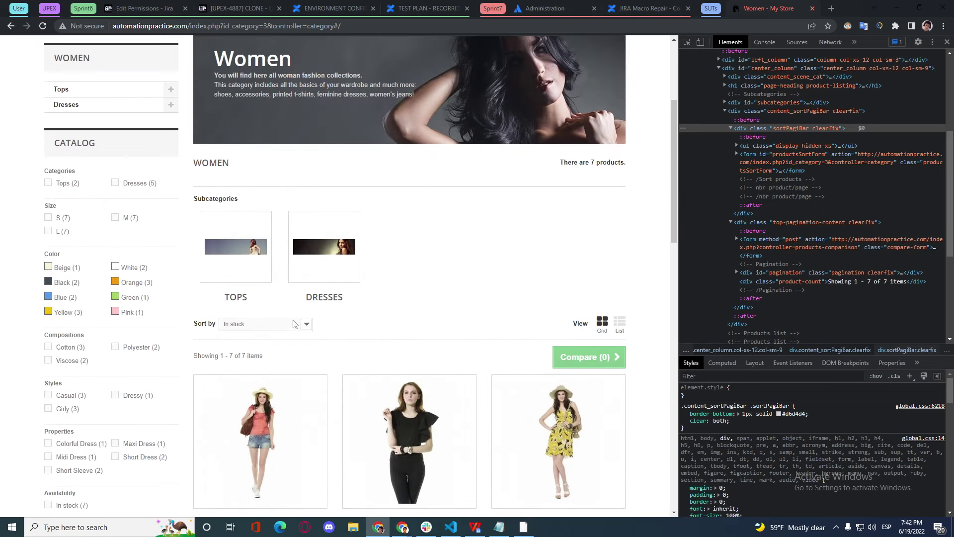
key(alt+Tab)
key(alt+Tab)
- Add sub-items 'Sort-By' and 'View-By (Cambiar la Vista)' under Product List Page
key(Tab)
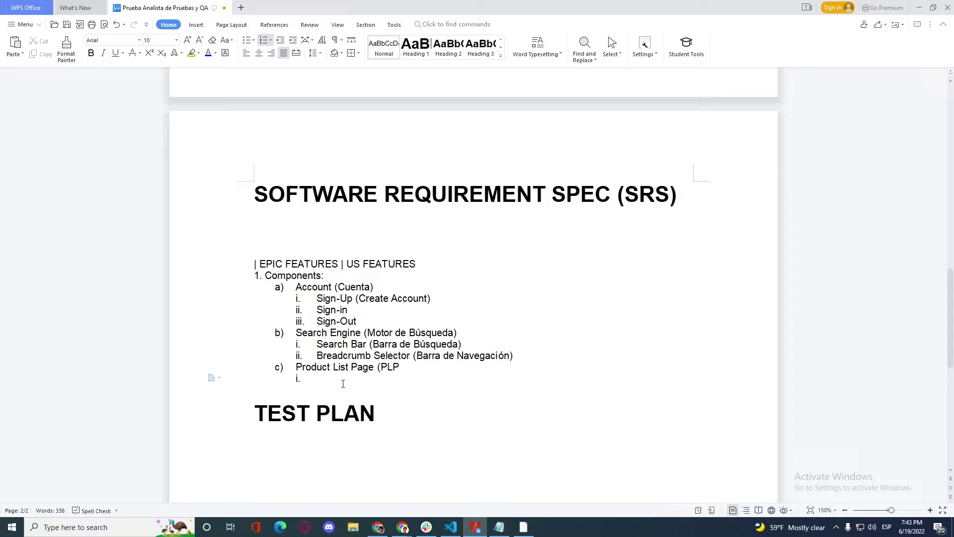
text(ortBy)
key(Left)
key(Left)
text(-)
key(Return)
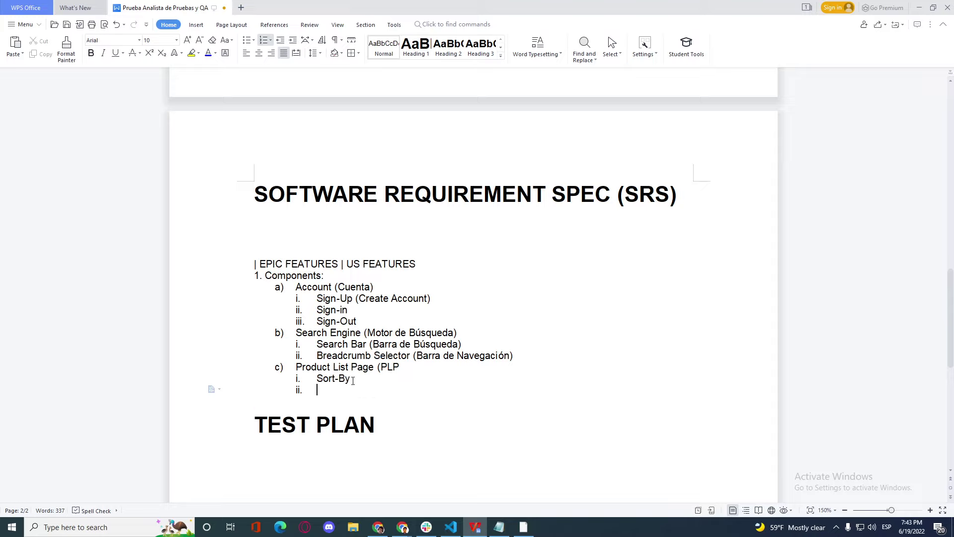
text(View-By)
text((Cambiar de Lista)
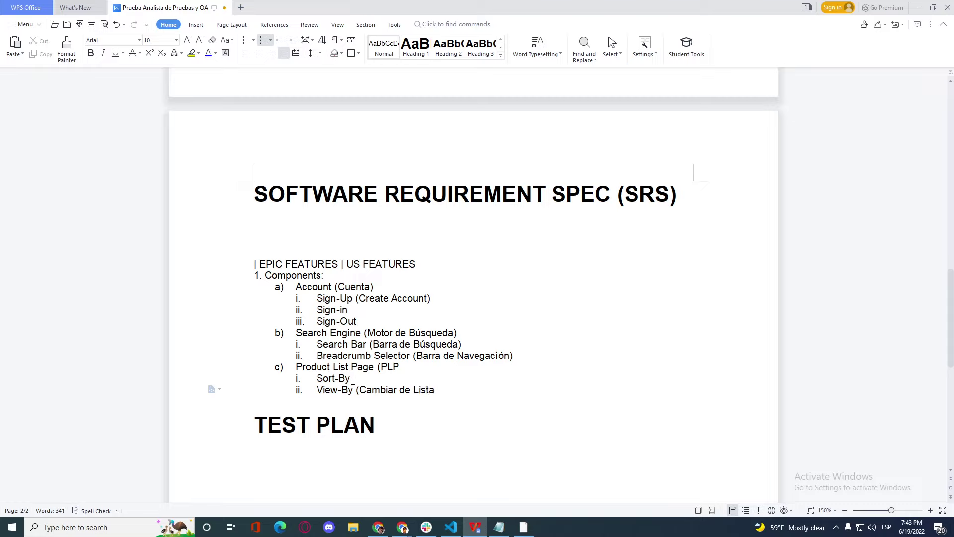
key(BackSpace)
key(BackSpace)
key(BackSpace)
key(BackSpace)
key(BackSpace)
key(BackSpace)
key(BackSpace)
key(BackSpace)
text(la Vista))
- Append '(Cambiar el Orden)' to Sort-By and start an empty item d) below View-By
click(353, 379)
text((Cam)
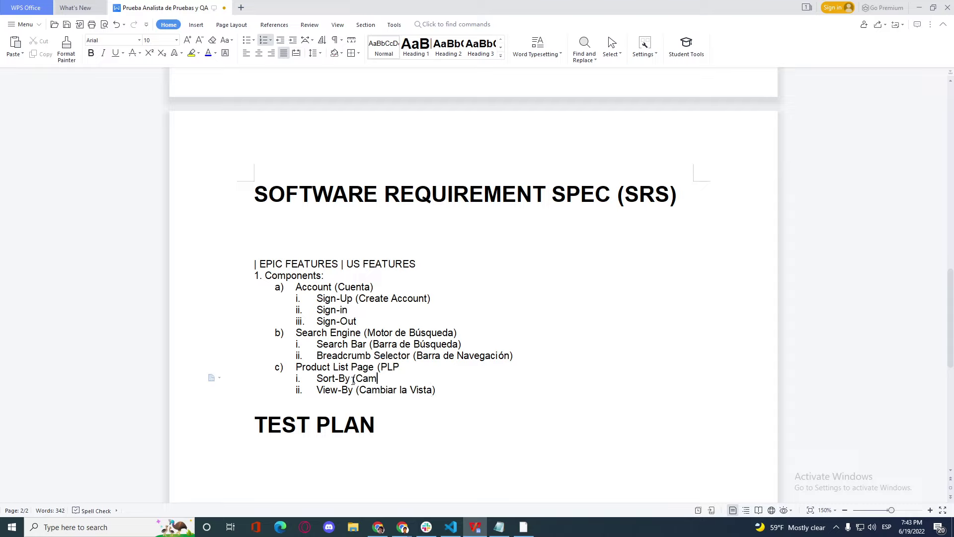
text(biar la categoría y)
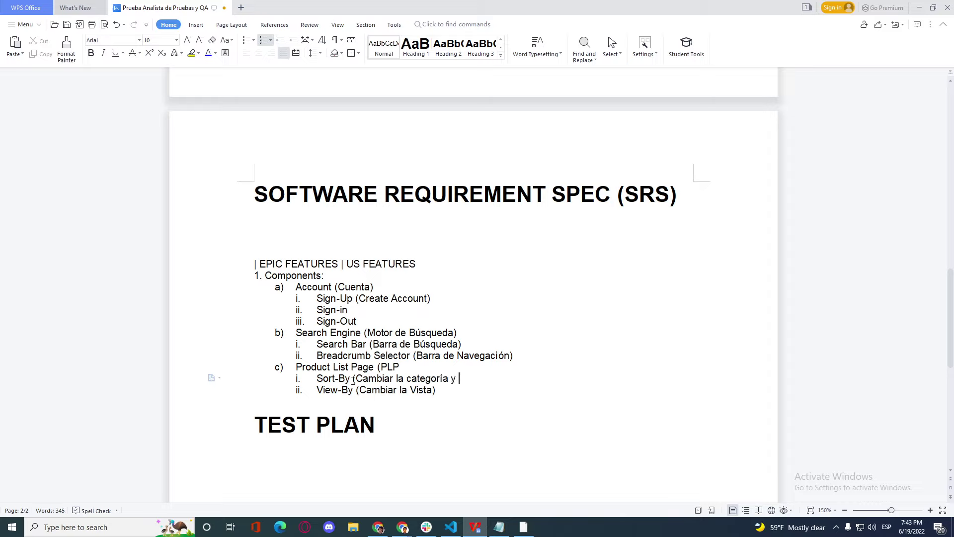
key(BackSpace)
key(BackSpace)
key(BackSpace)
key(BackSpace)
key(BackSpace)
key(BackSpace)
key(BackSpace)
key(BackSpace)
key(BackSpace)
key(BackSpace)
key(BackSpace)
key(BackSpace)
key(BackSpace)
key(BackSpace)
key(BackSpace)
text(el Orden))
click(464, 389)
key(Return)
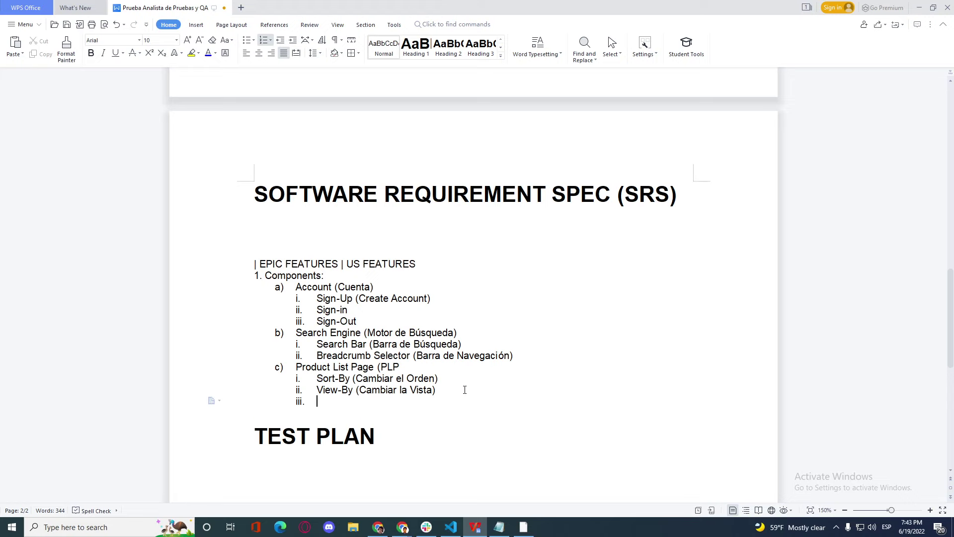
key(shift+Tab)
key(alt+Tab)
- Add a ✔ after the Agregar al SCP keyword in Notepad and select the Seleccionar prendas line
key(alt+Tab)
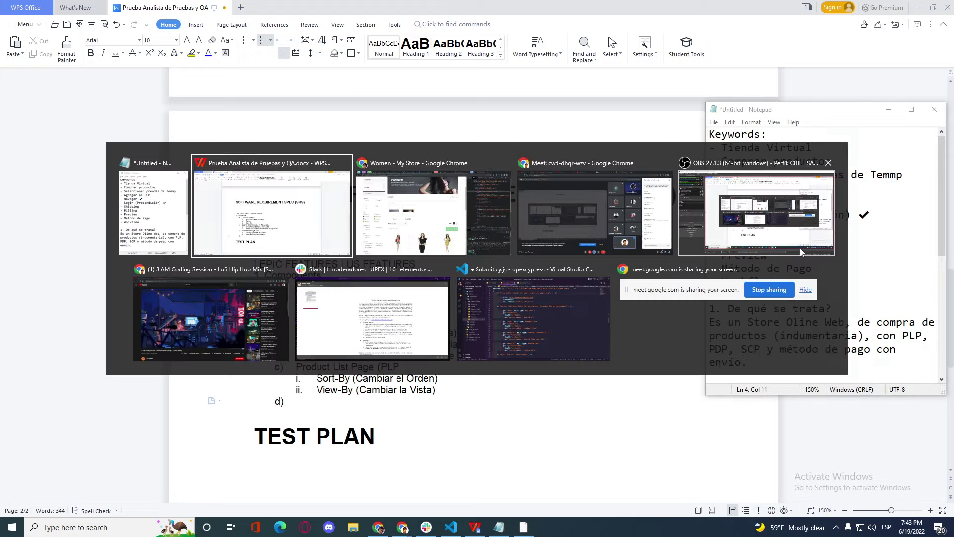
key(alt+Tab)
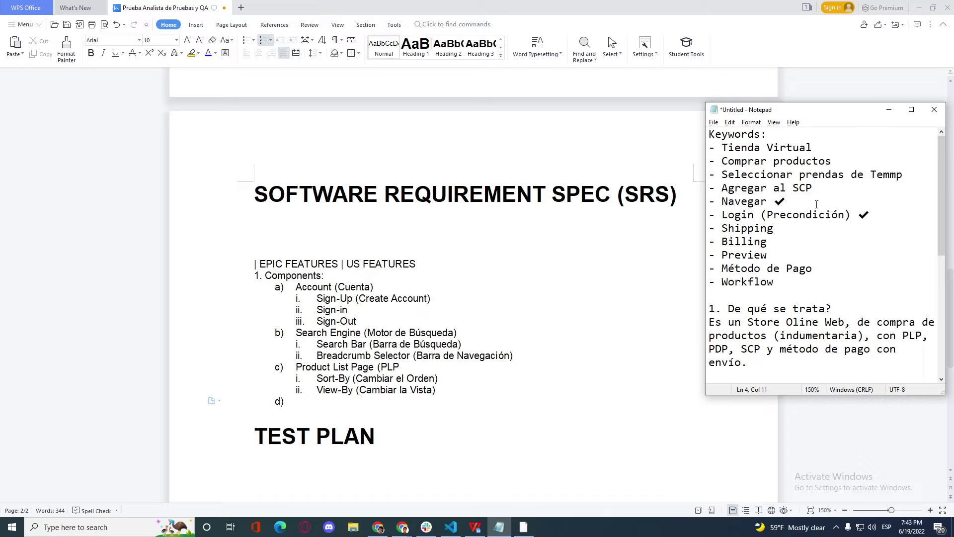
click(826, 188)
key(super+period)
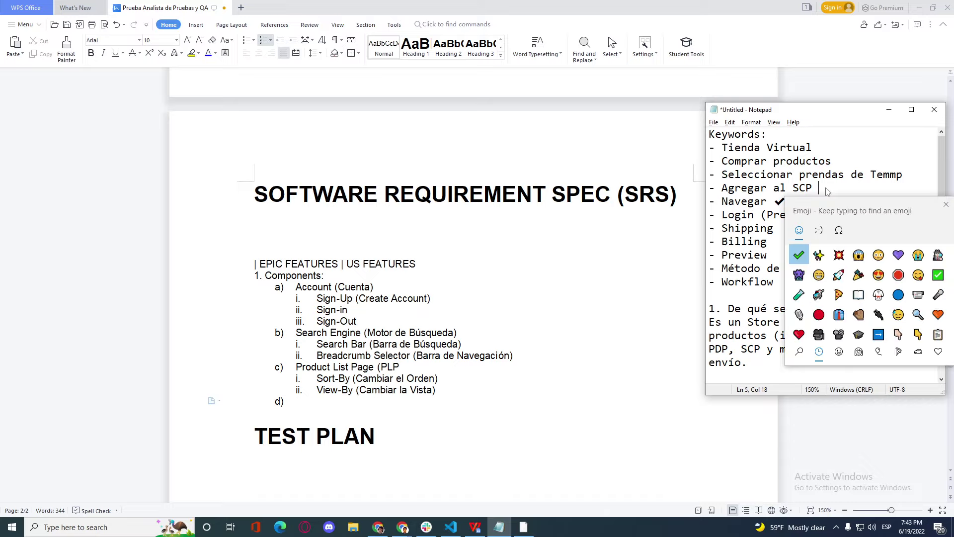
key(Return)
key(Escape)
click(788, 176)
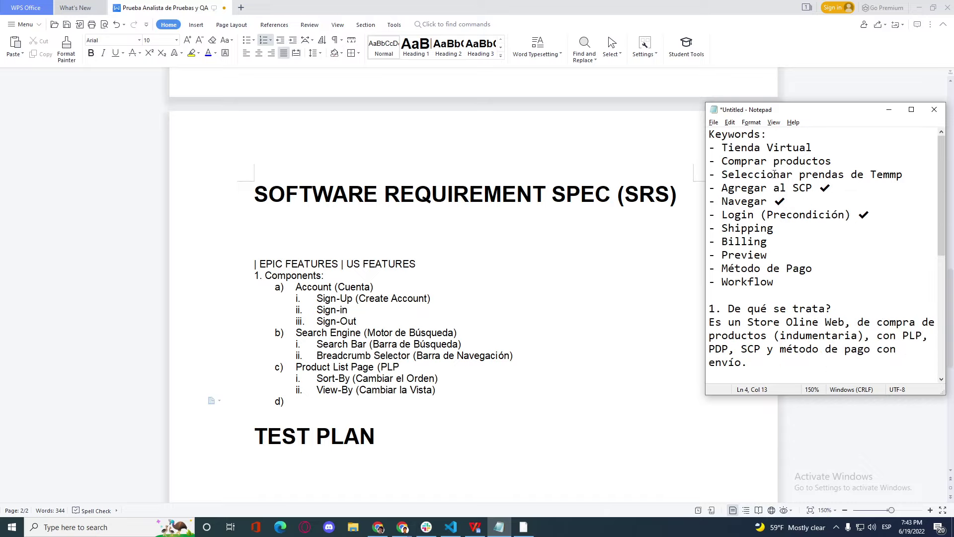
drag(903, 175, 762, 175)
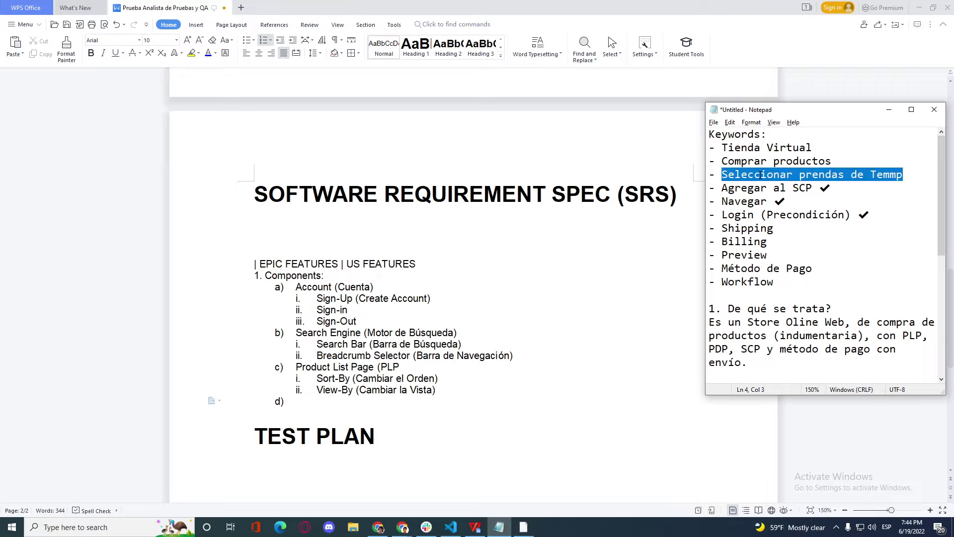
key(alt+Tab)
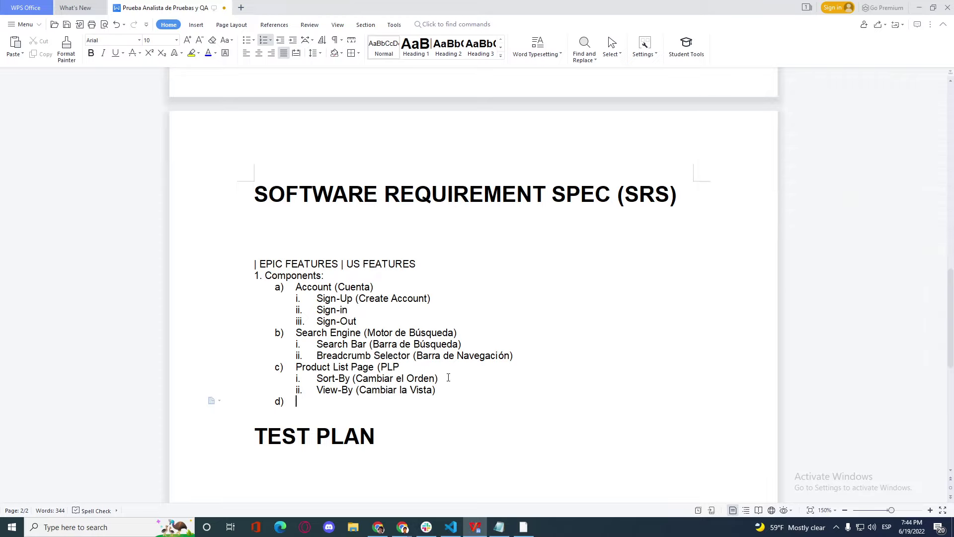
key(alt+Tab)
key(alt+Tab)
- Scroll the Women category page down to the sort bar and first row of products
key(Tab)
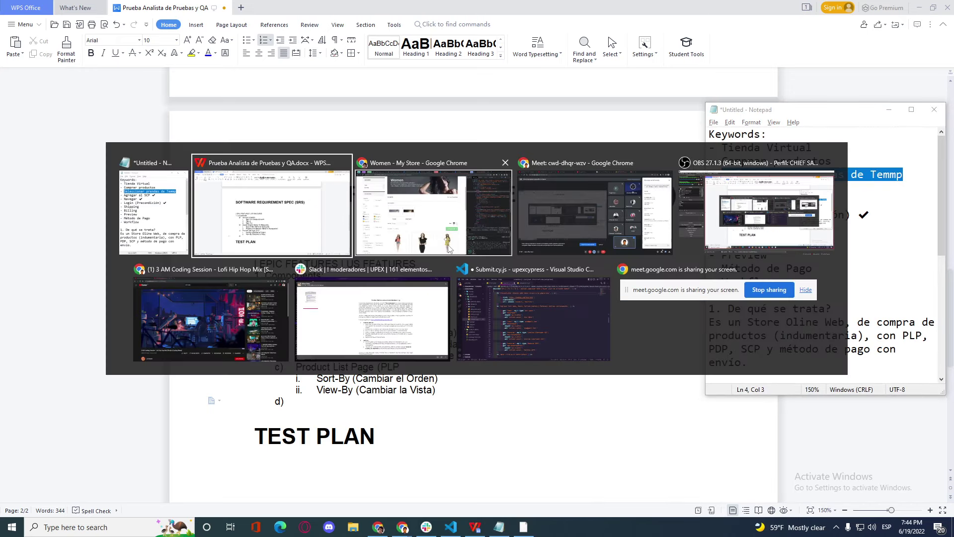
scroll(149, 382, down, 7)
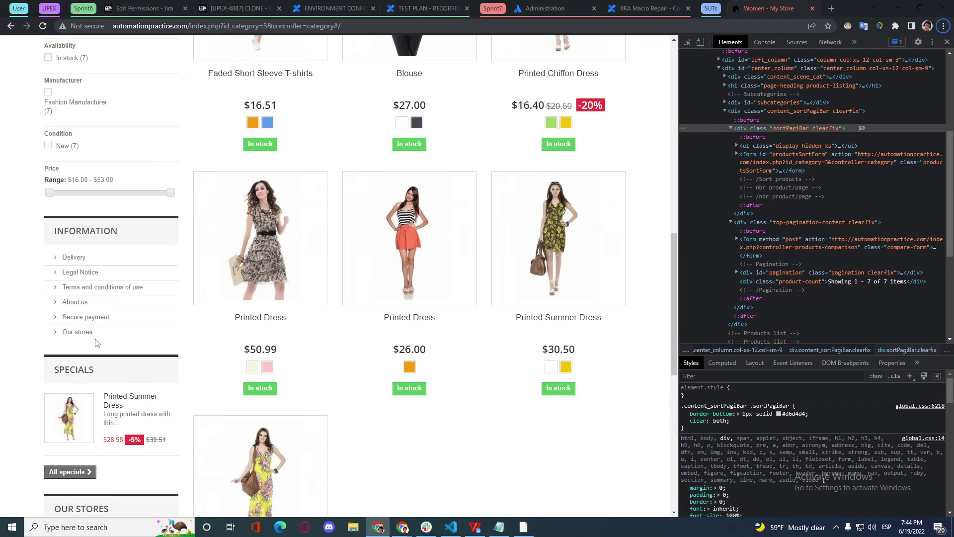
scroll(102, 340, down, 3)
scroll(127, 363, up, 3)
scroll(127, 363, up, 10)
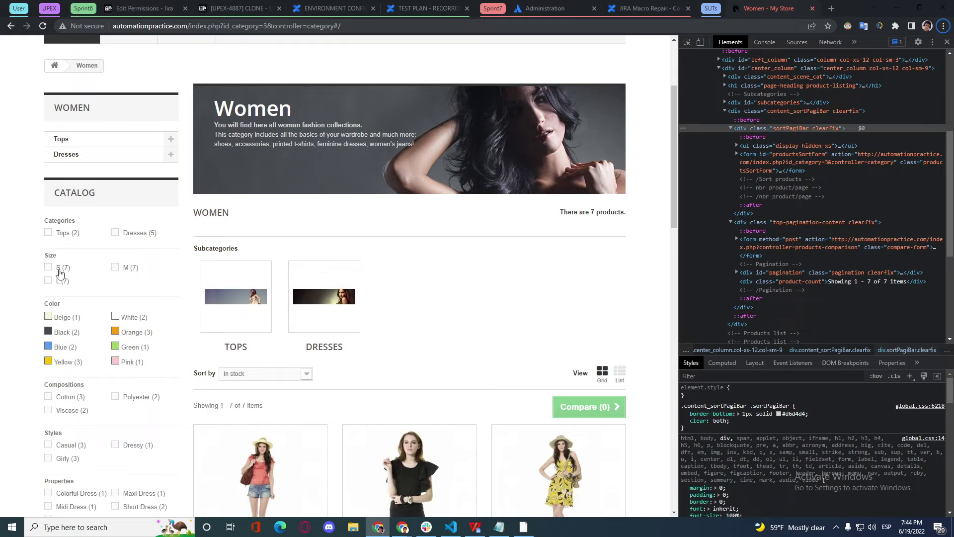
scroll(59, 271, down, 2)
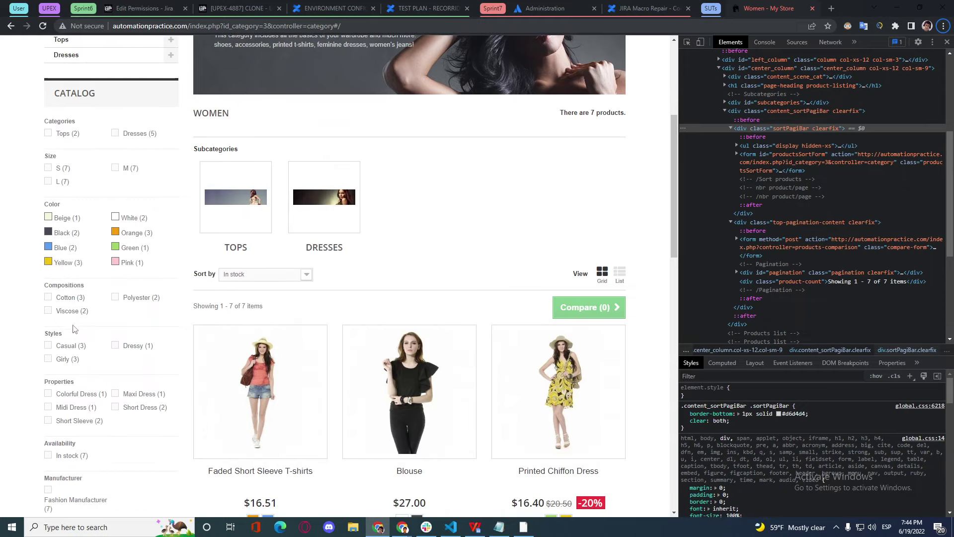
scroll(67, 342, down, 1)
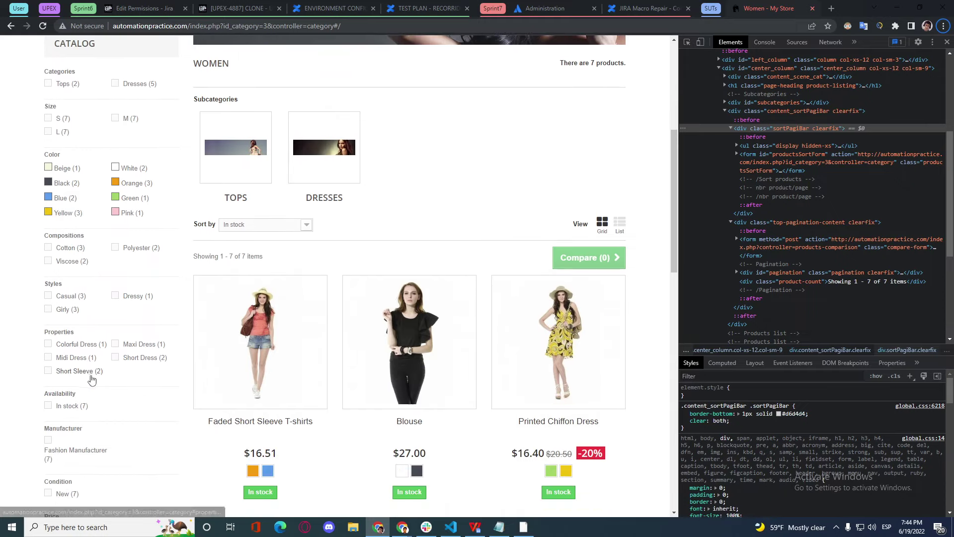
scroll(49, 397, down, 3)
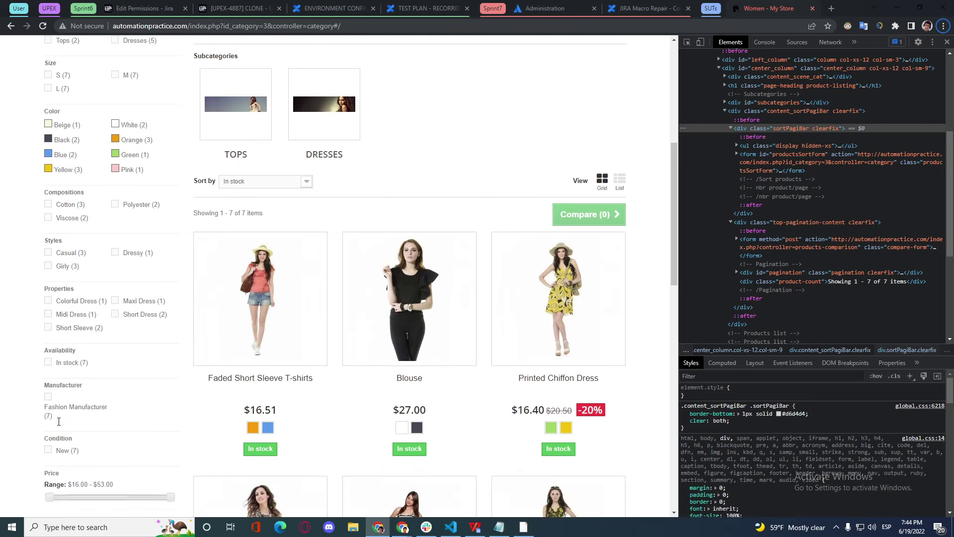
scroll(48, 359, down, 1)
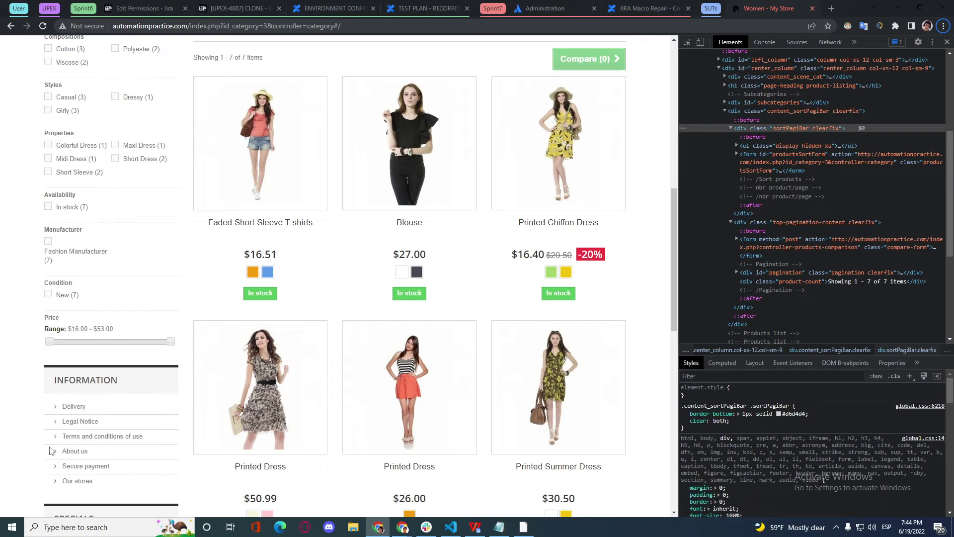
scroll(56, 444, up, 9)
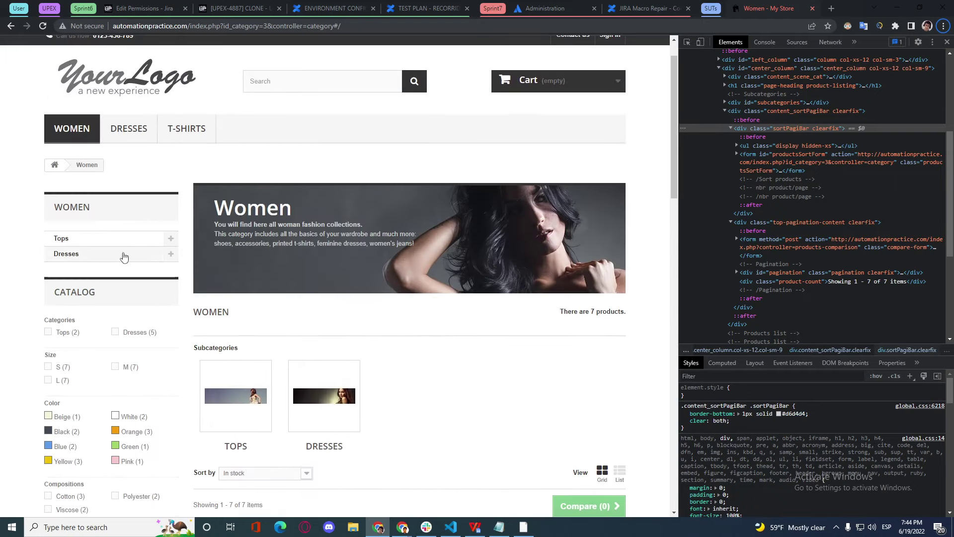
scroll(567, 99, up, 1)
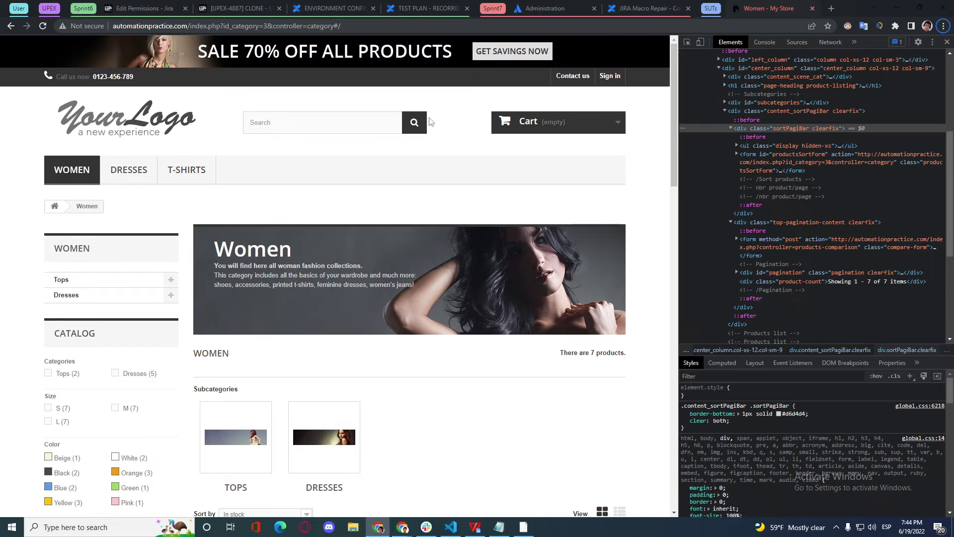
scroll(369, 210, down, 4)
scroll(370, 211, down, 2)
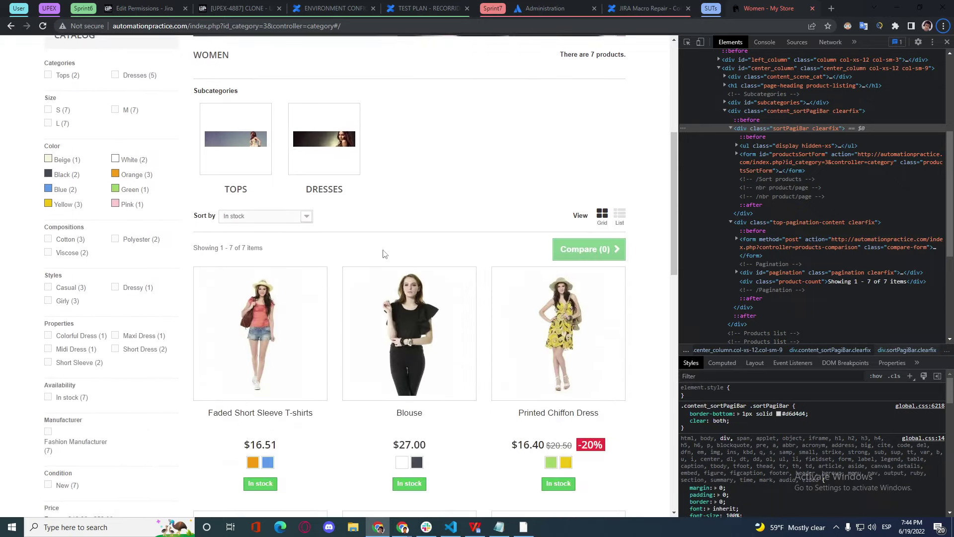
key(alt+Tab)
- Append '(OOS)' to the Seleccionar prendas de Temmp keyword line, widening the Notepad window
key(End)
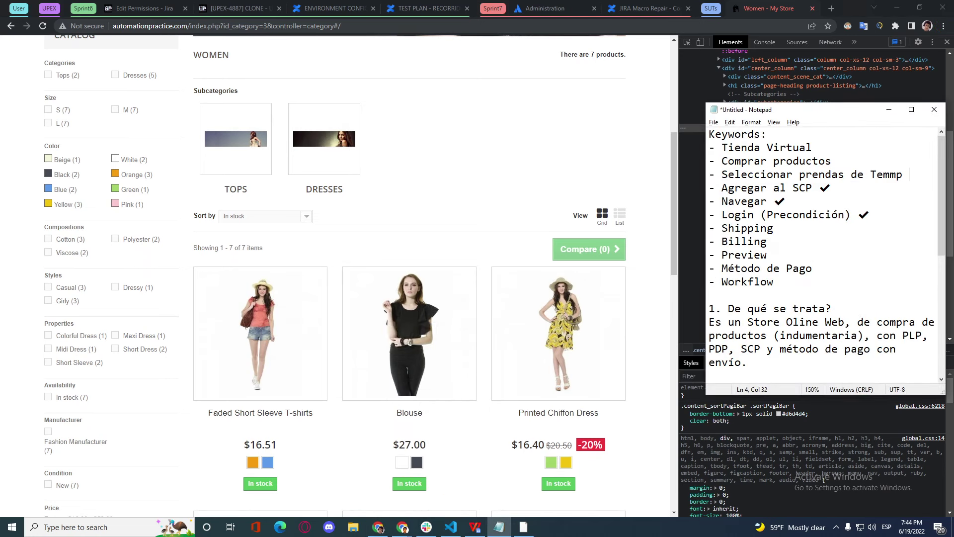
text(()
drag(706, 164, 645, 167)
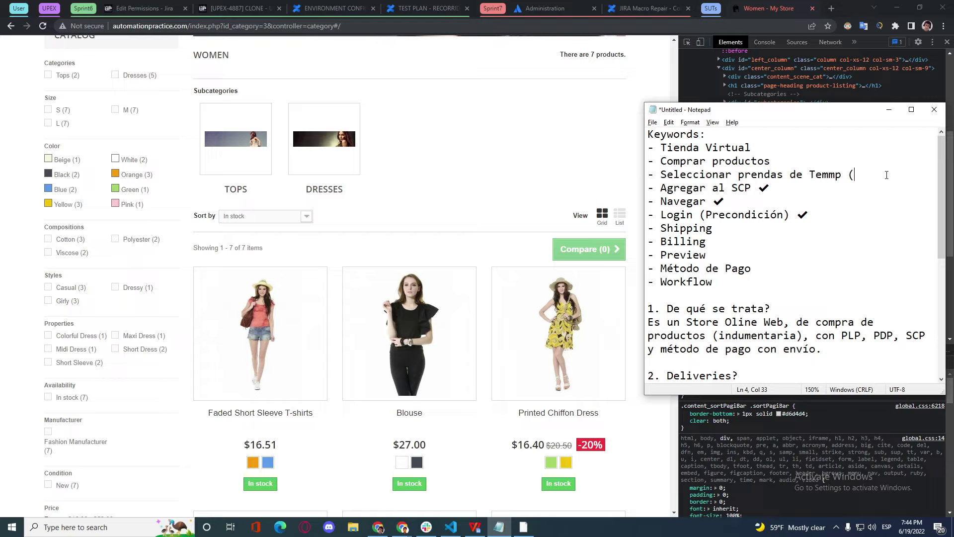
text(OOS))
- Go over the Shipping, Preview and Comprar productos keywords and select 'Agregar al SCP'
click(709, 228)
click(767, 256)
click(798, 163)
drag(661, 188, 758, 188)
click(526, 222)
- Make the entry read 'Product List Page (PLP)' and add an empty item iii below View-By
key(alt+Tab)
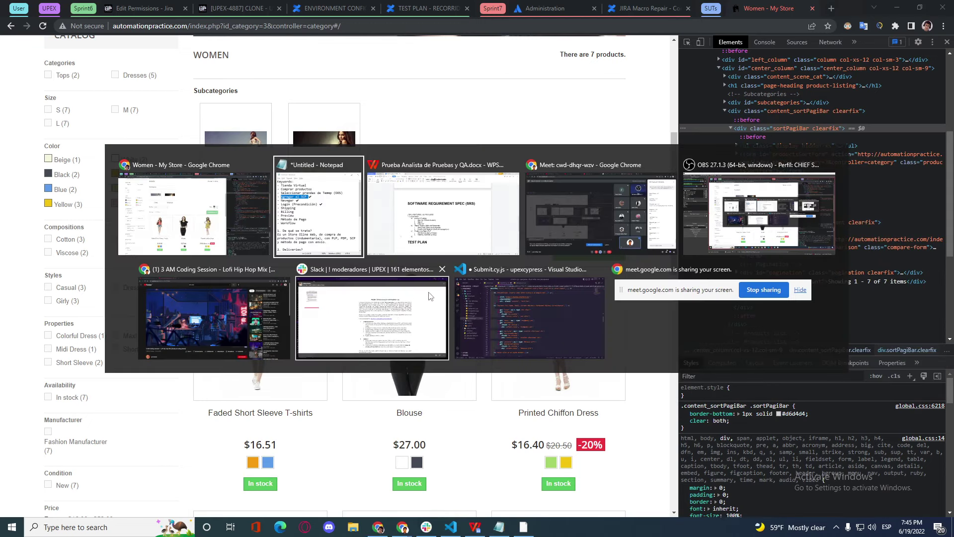
click(438, 389)
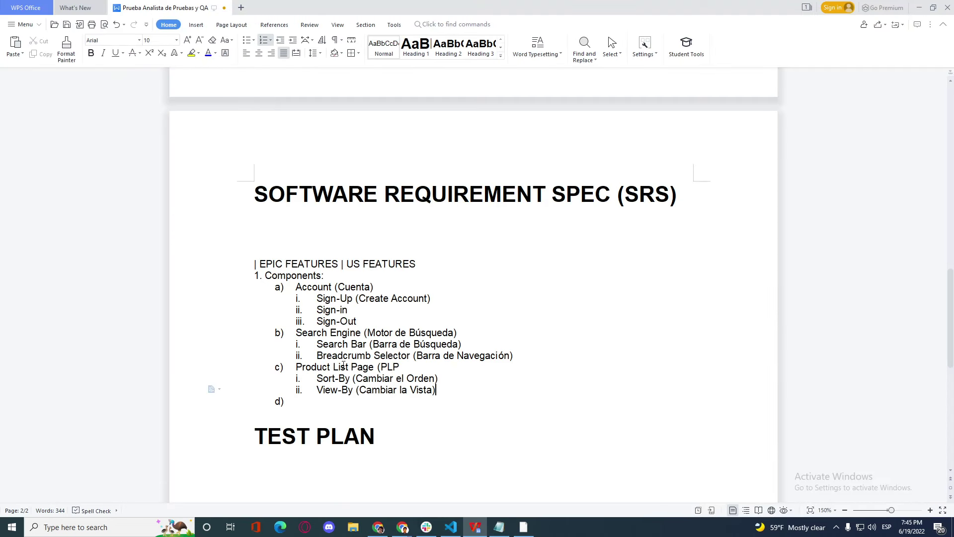
drag(409, 371, 400, 369)
text())
click(446, 388)
key(Return)
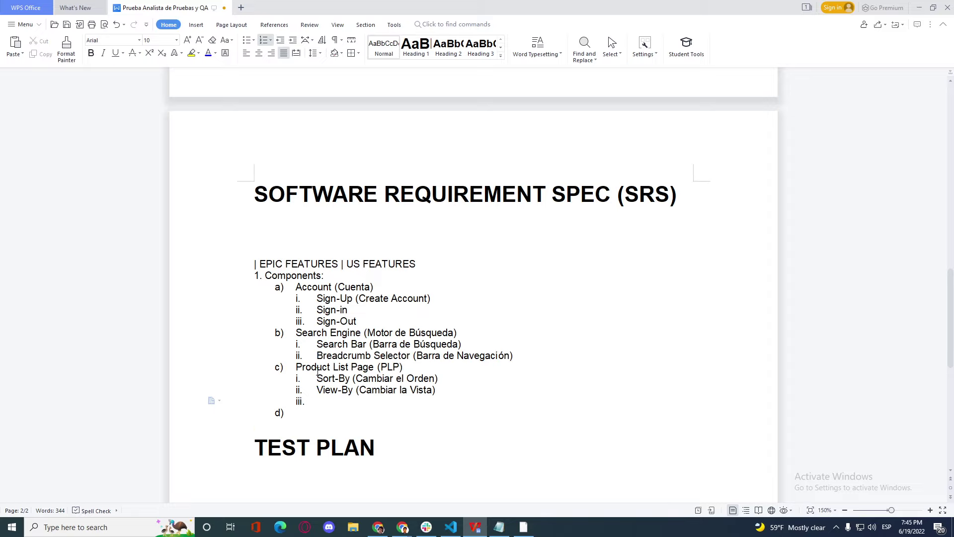
key(alt+Tab)
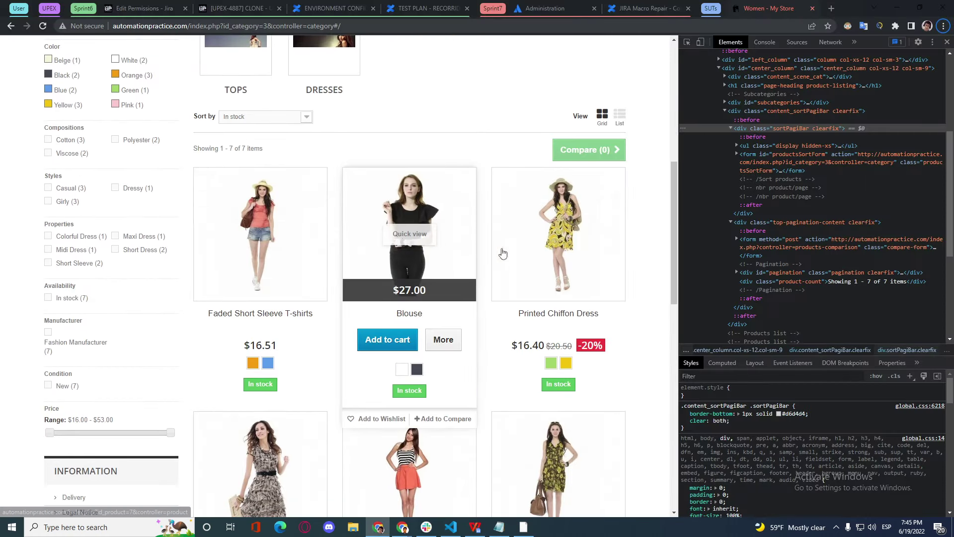
- Start item iii in the SRS with the text 'Cards ('
scroll(485, 317, down, 3)
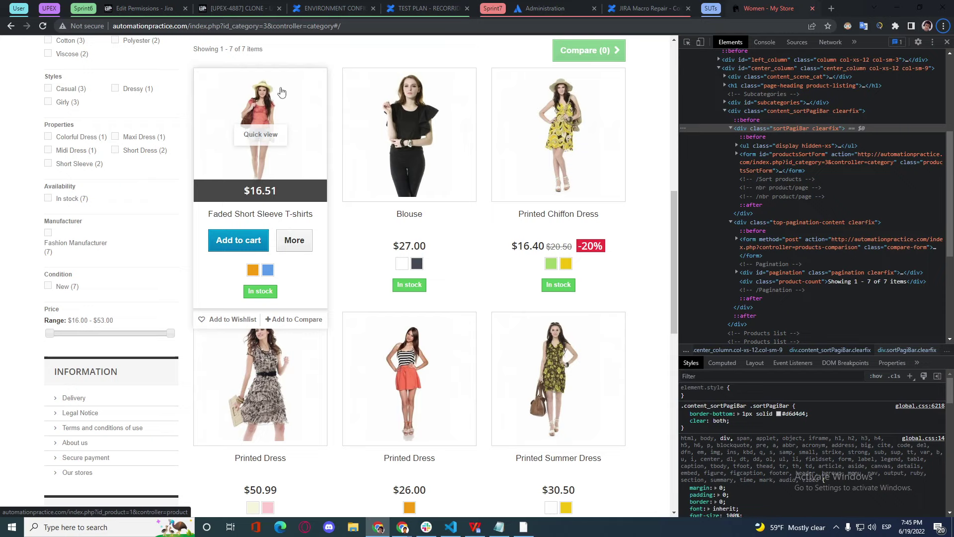
key(alt+Tab)
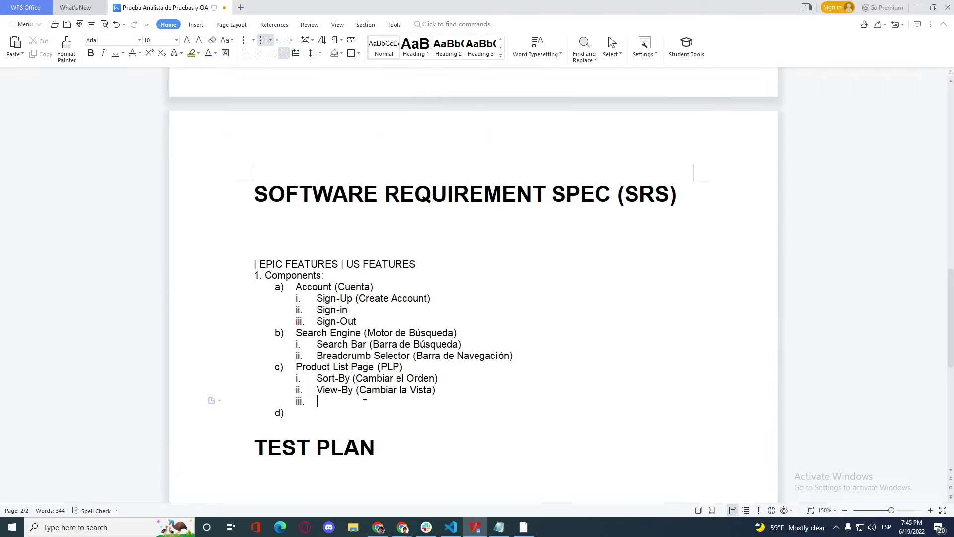
text(Cards ()
- Review the Faded Short Sleeve T-shirts product page, then return to the Women listing
key(alt+Tab)
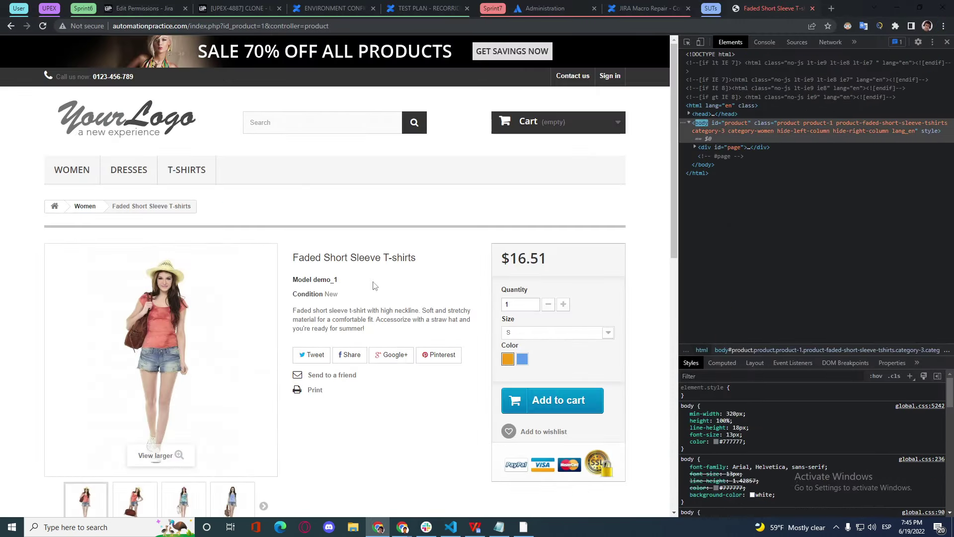
scroll(226, 283, down, 6)
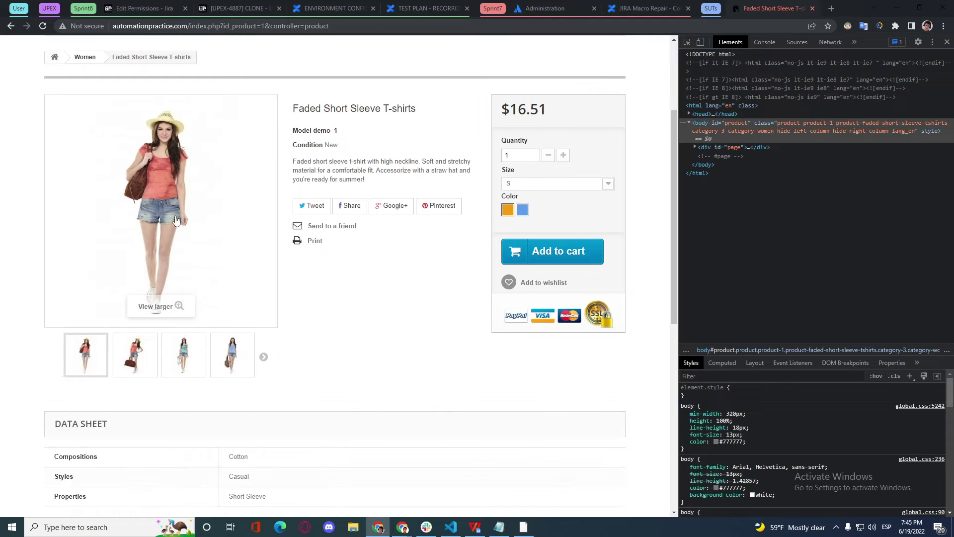
scroll(149, 316, up, 5)
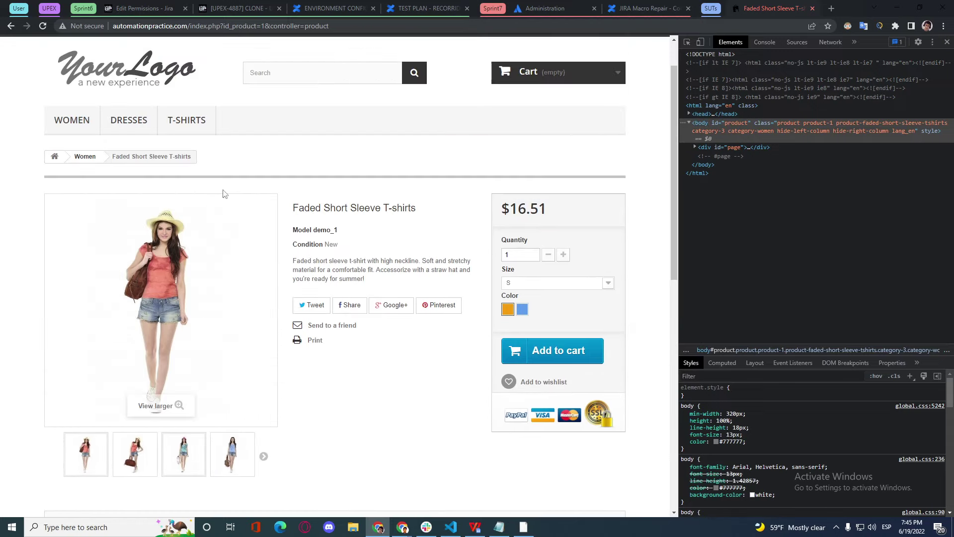
click(11, 26)
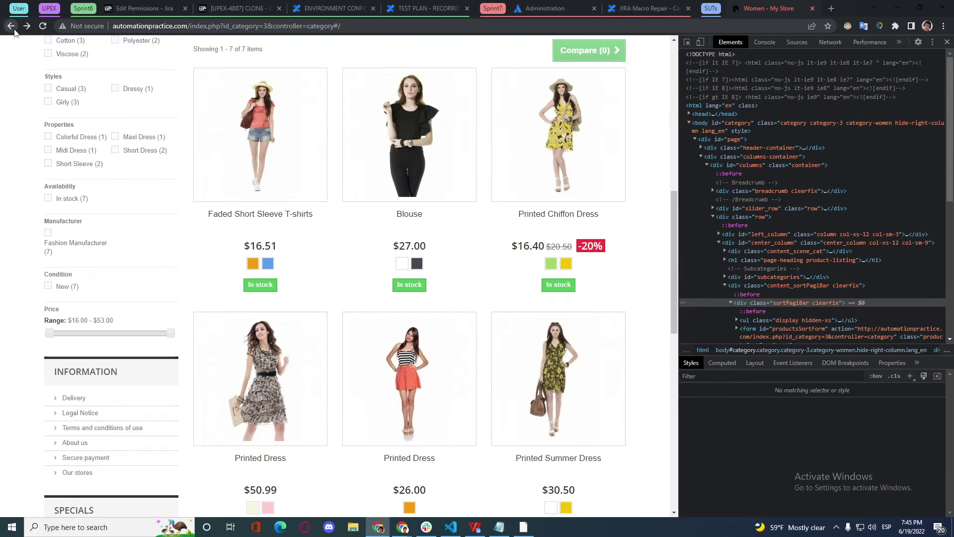
scroll(268, 228, up, 2)
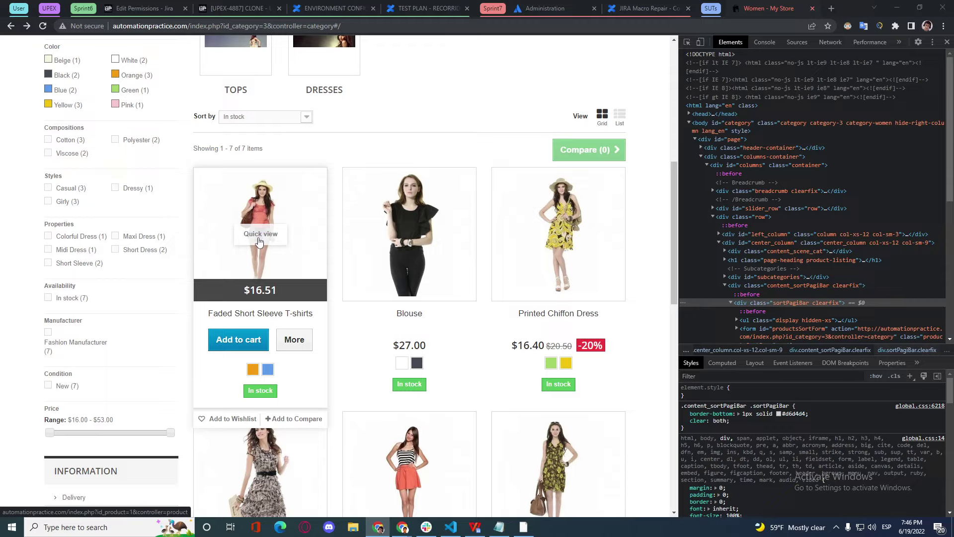
key(alt+Tab)
scroll(530, 276, up, 4)
scroll(445, 296, up, 8)
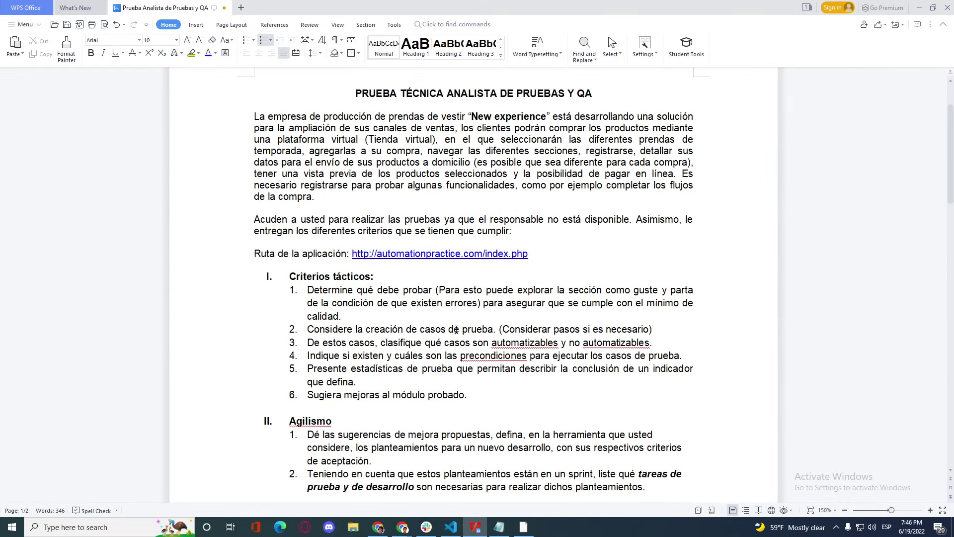
drag(309, 290, 485, 305)
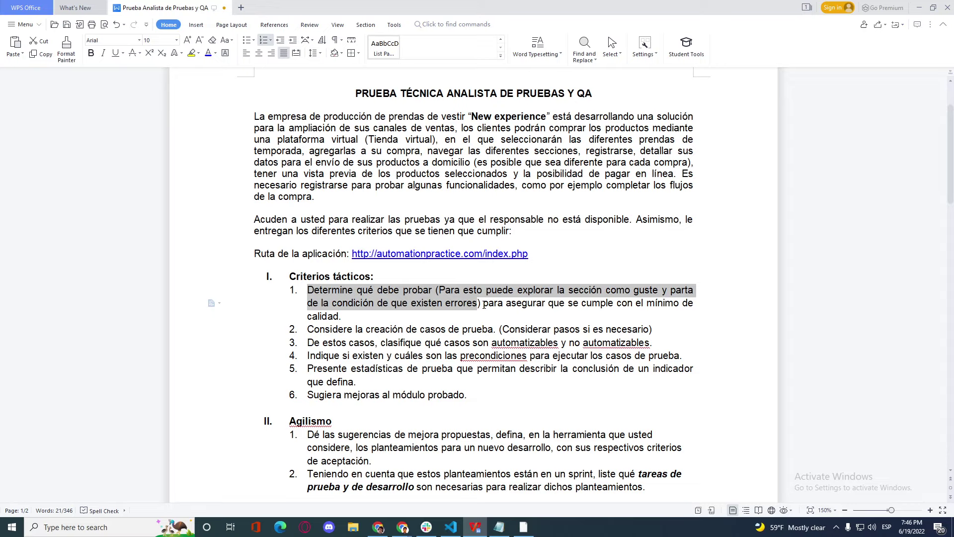
key(alt+Tab)
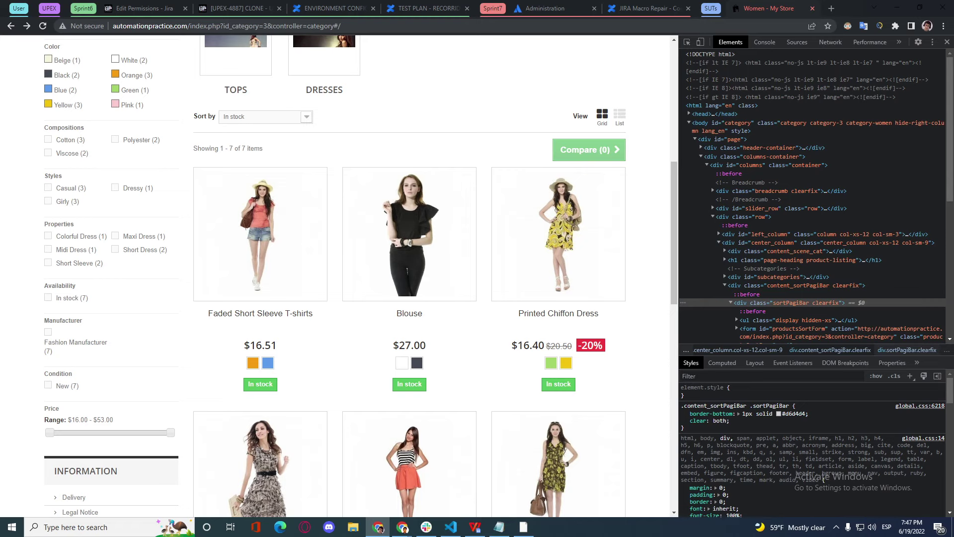
- Finish item iii so it reads 'Cards (Propiedades de la Tarjeta)'
key(alt+Tab)
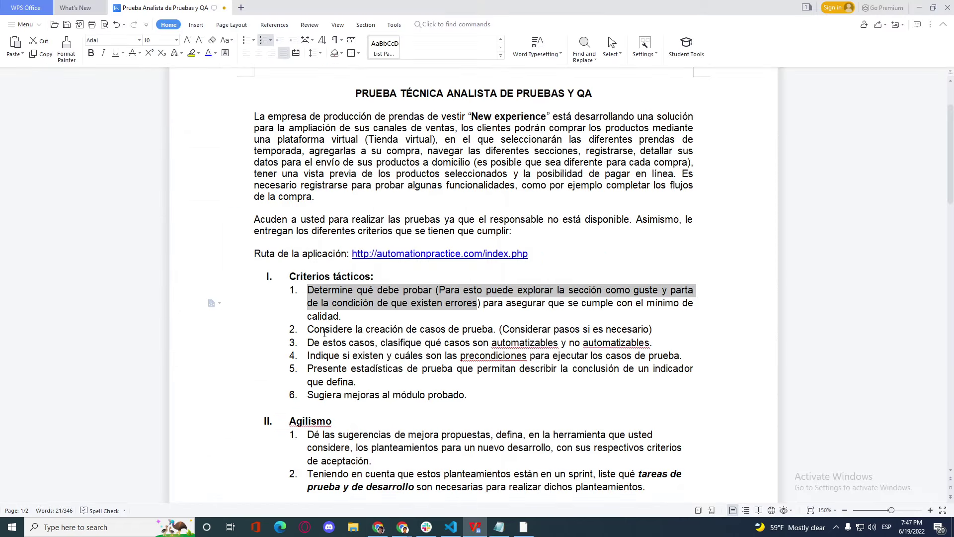
click(374, 348)
scroll(374, 348, down, 10)
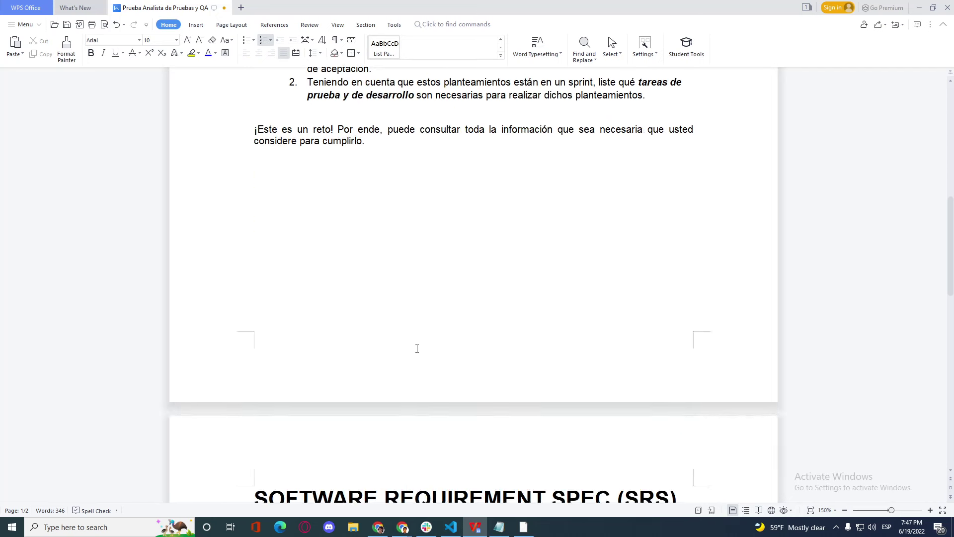
click(393, 315)
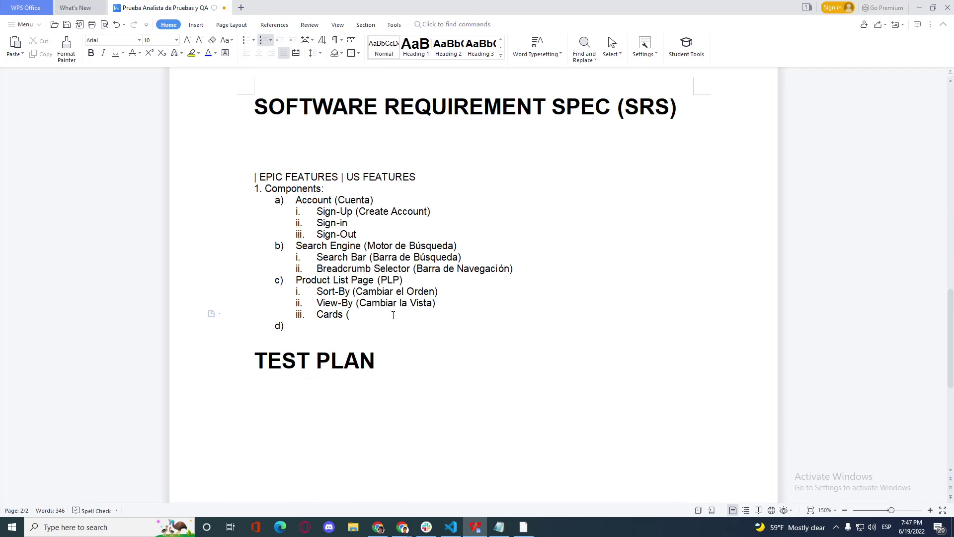
text(Propiedad es de la Tarjeta))
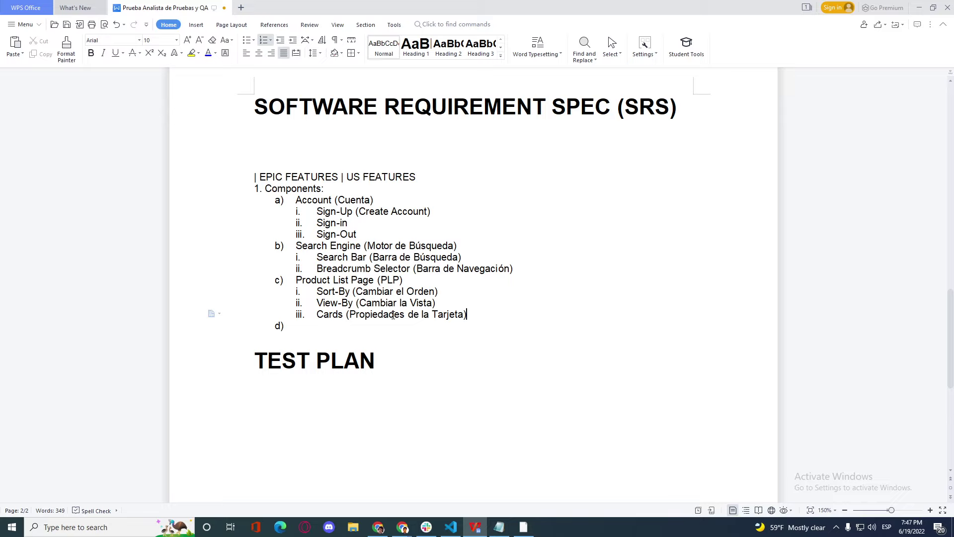
key(Down)
key(Up)
key(alt+Tab)
mouse_move(278, 226)
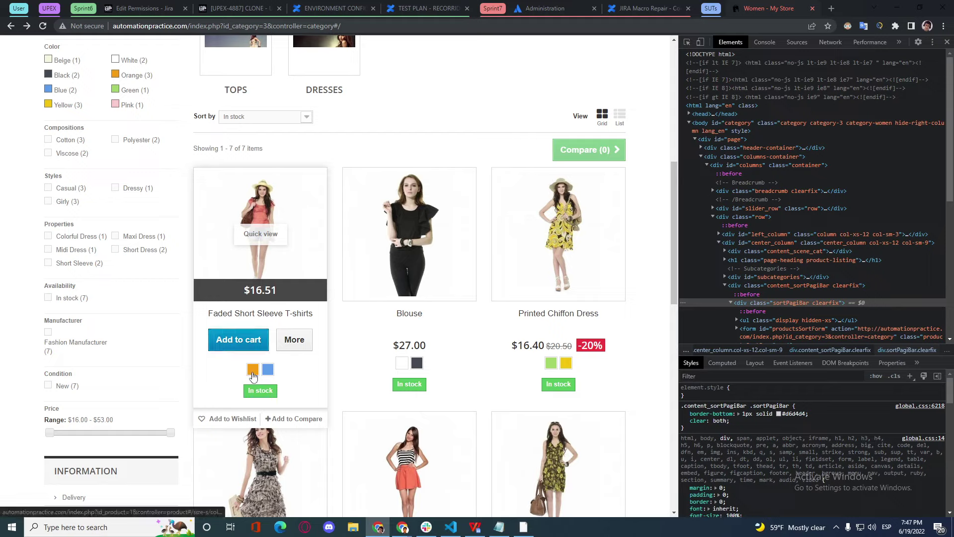
- View the Faded Short Sleeve T-shirts in its blue colour variant, then return to the listing
click(264, 373)
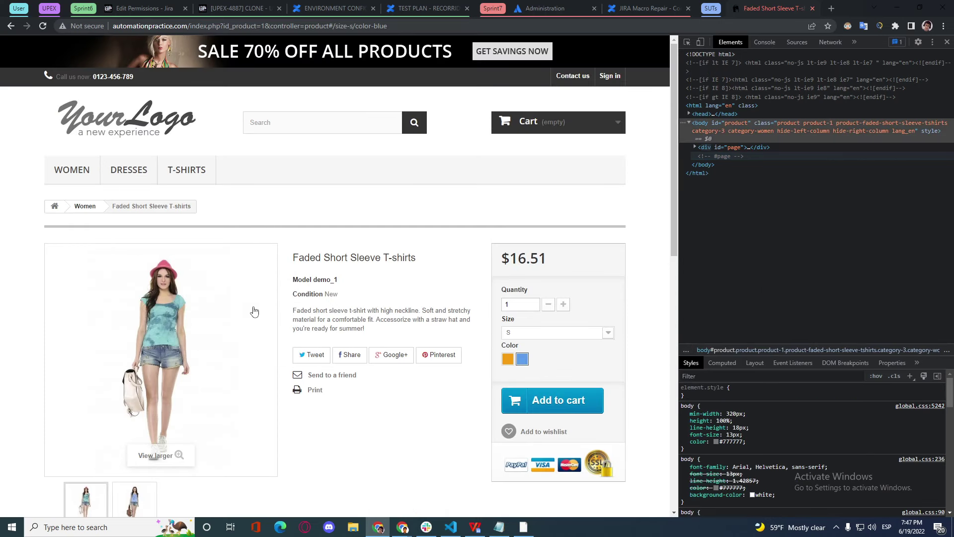
scroll(272, 393, down, 3)
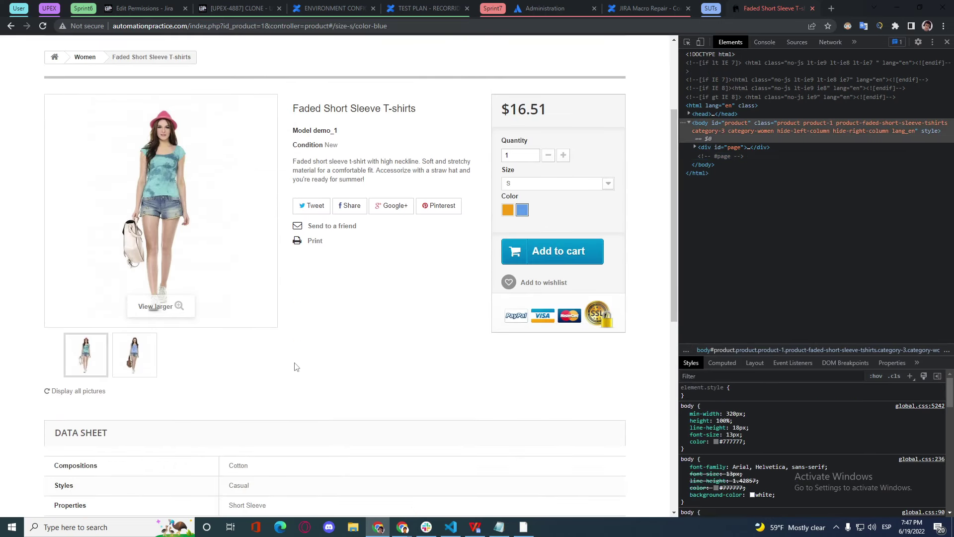
click(10, 26)
- Open the T-shirt's details page, go back, then put the SRS caret on the empty d) item
mouse_move(251, 318)
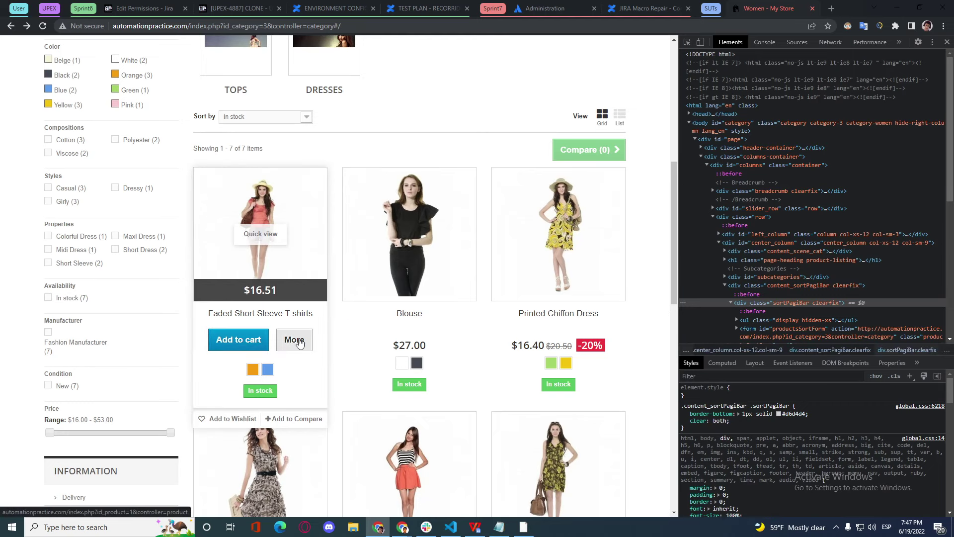
click(298, 341)
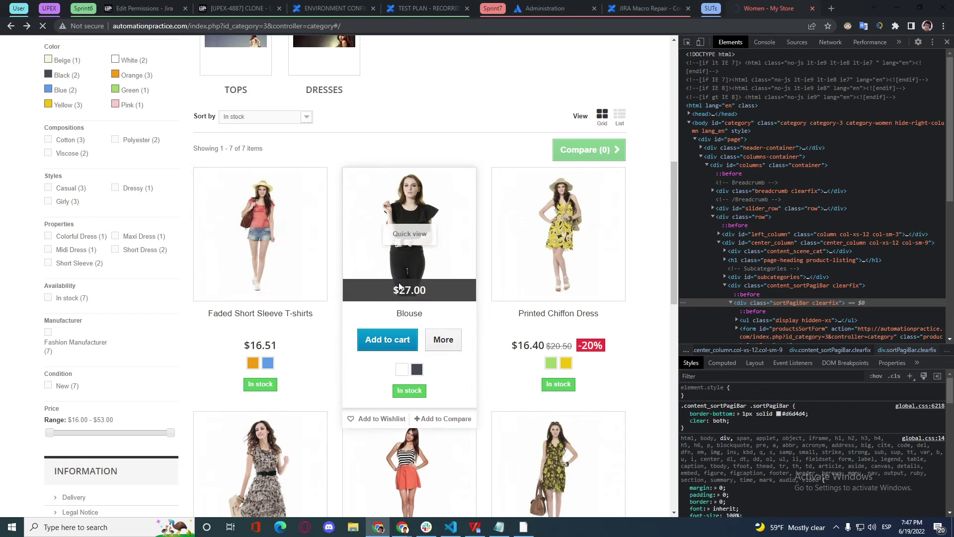
click(11, 25)
mouse_move(262, 326)
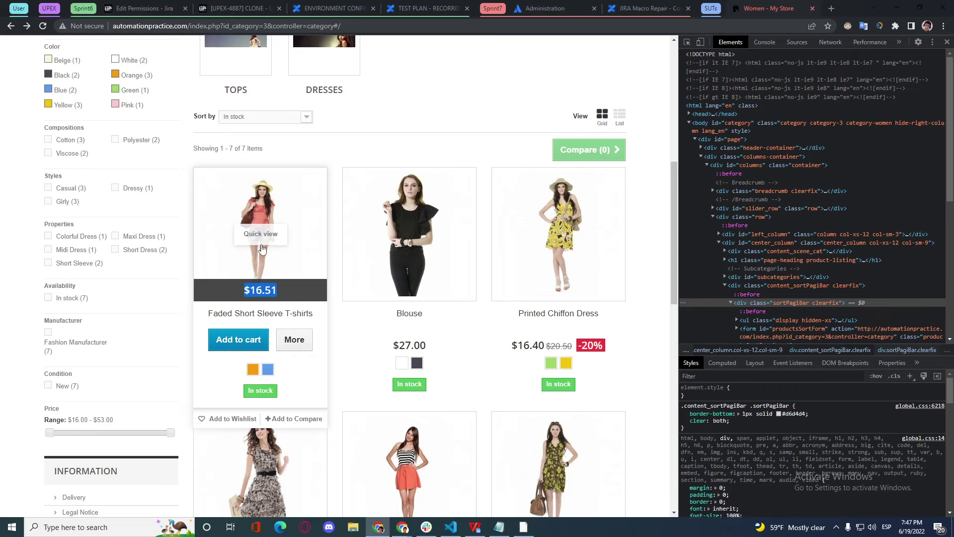
key(alt+Tab)
click(311, 324)
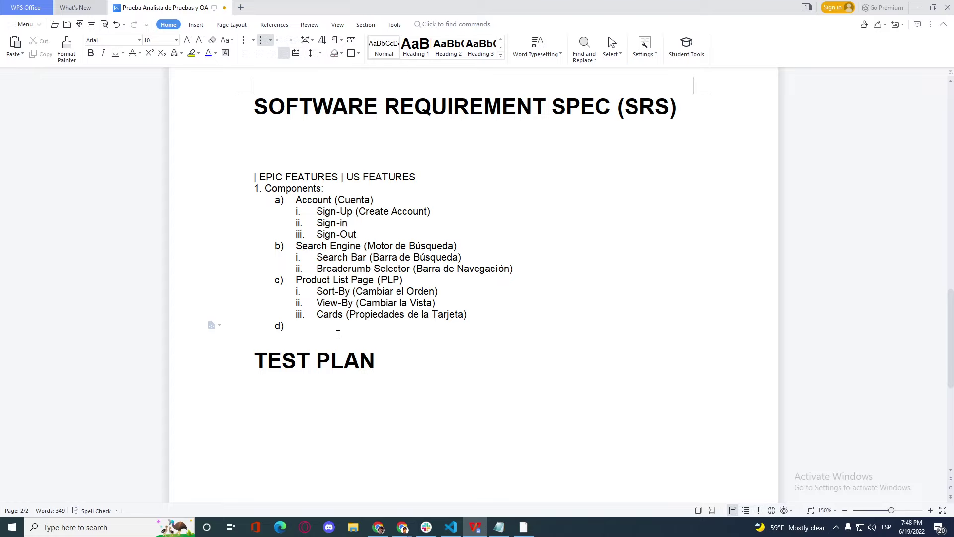
- Return the caret to the empty d) item, switching between the SRS and the store
click(329, 213)
click(344, 323)
key(alt+Tab)
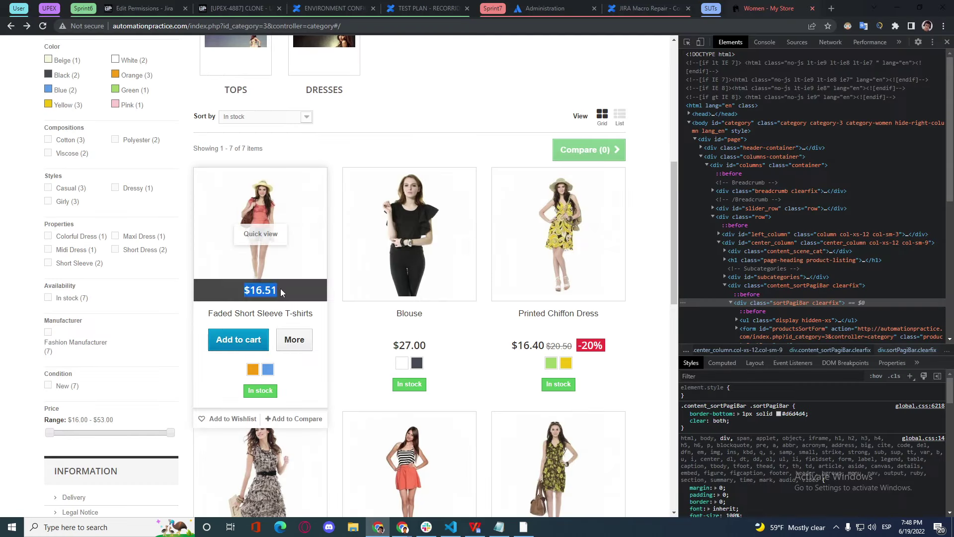
key(alt+Tab)
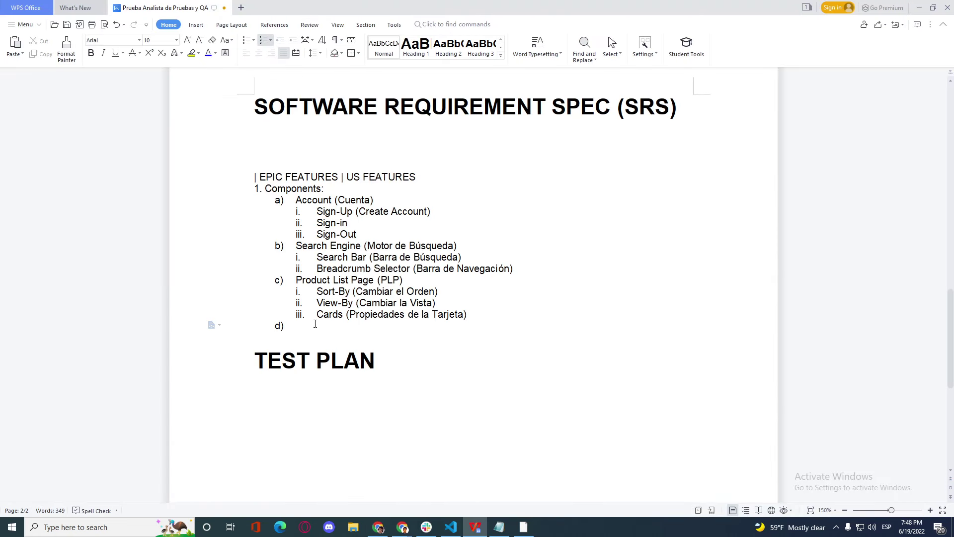
key(alt+Tab)
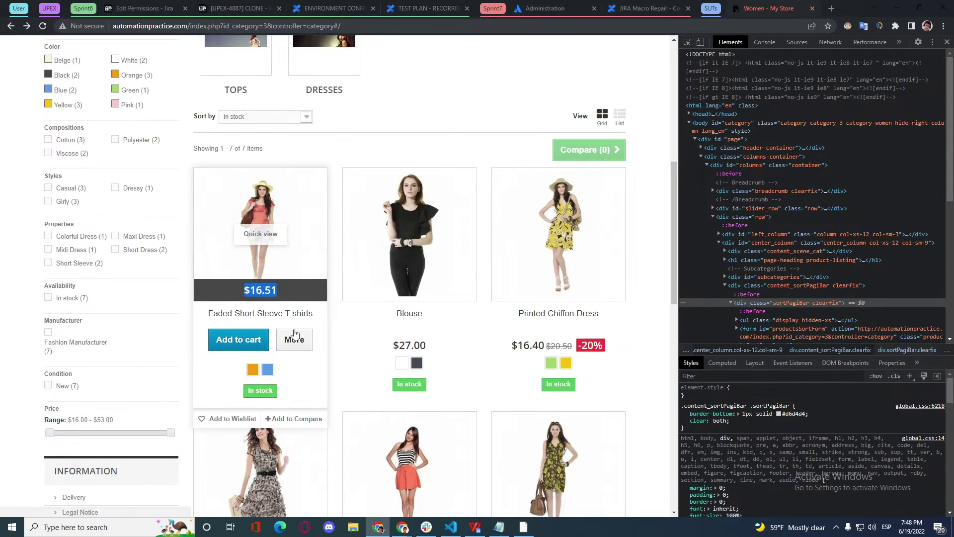
key(alt+Tab)
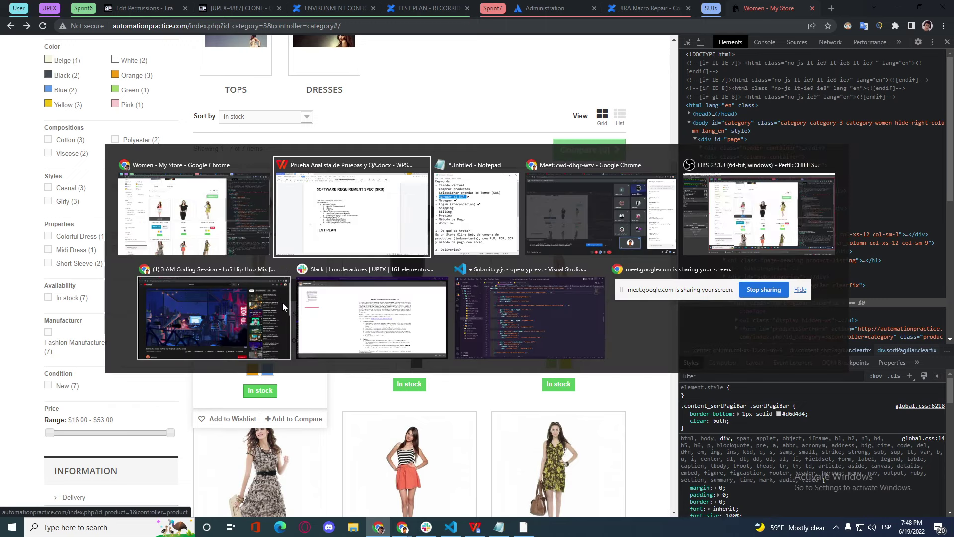
- Check the Cards item in the SRS, then select the first product's $16.51 price
click(343, 316)
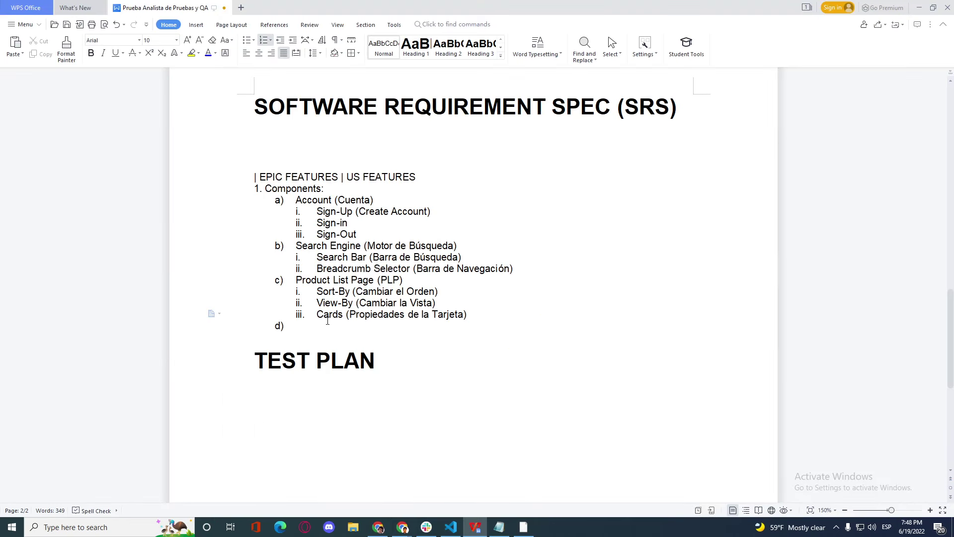
mouse_move(317, 316)
mouse_down()
mouse_move(342, 316)
mouse_move(317, 316)
mouse_up()
click(343, 316)
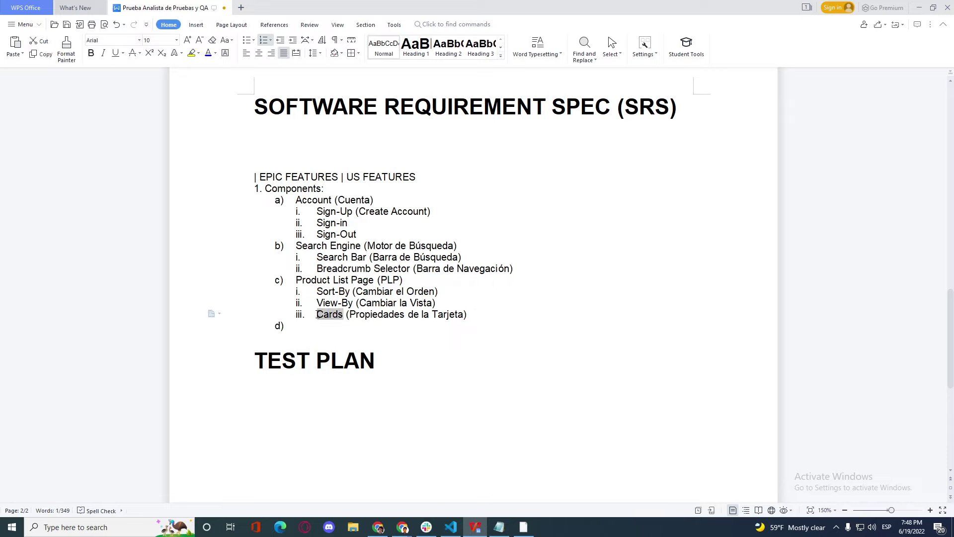
click(342, 319)
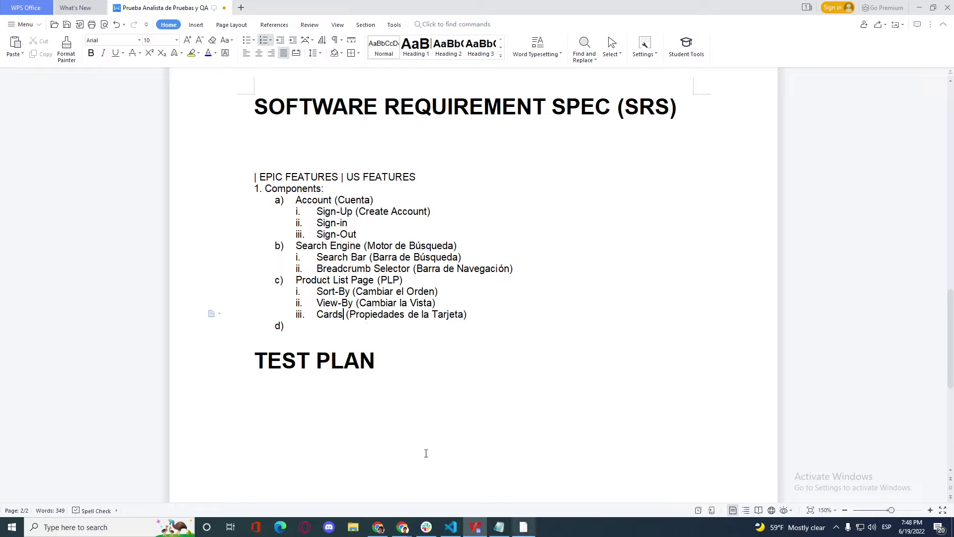
click(331, 338)
double_click(332, 314)
click(331, 317)
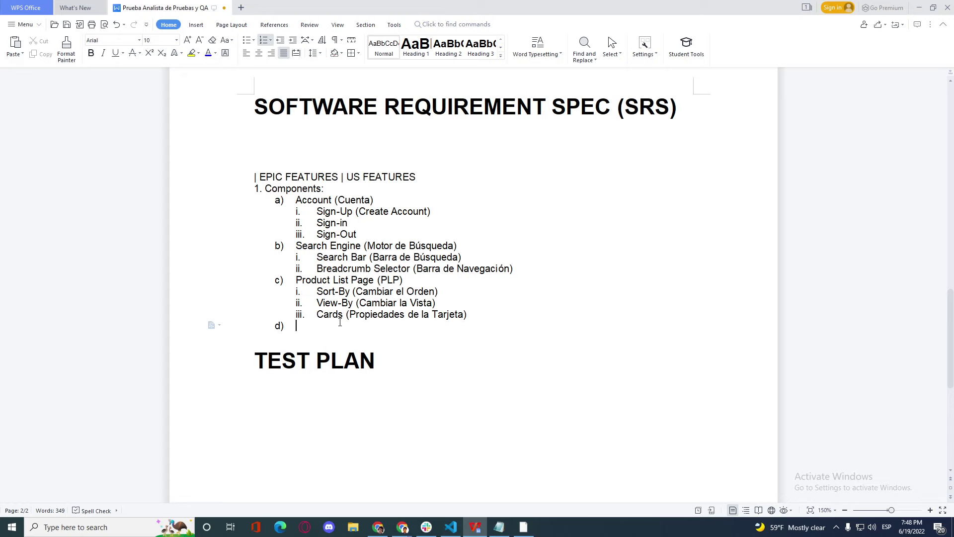
key(alt+Tab)
double_click(298, 280)
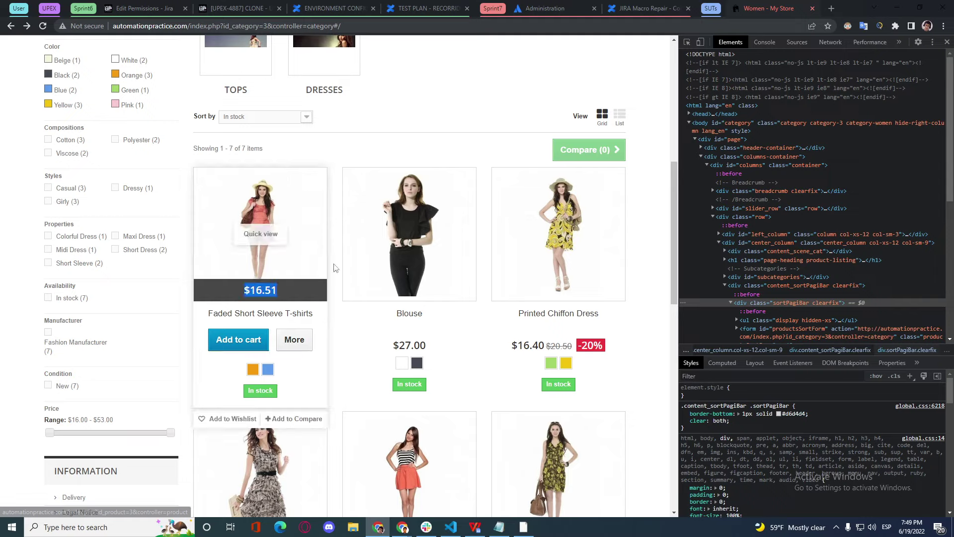
- Highlight the Faded Short Sleeve T-shirts $16.51 price and review its cart options before returning to WPS
triple_click(297, 287)
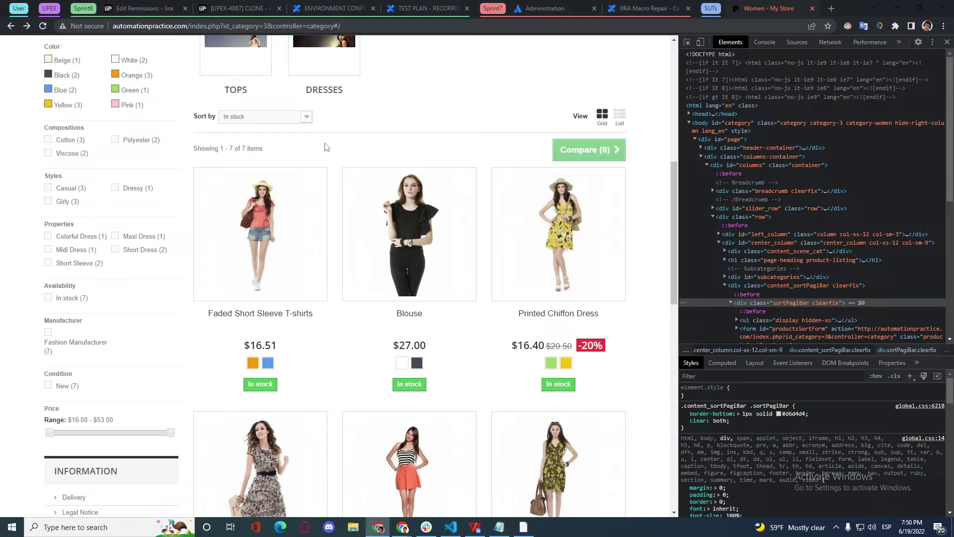
mouse_move(312, 197)
mouse_move(288, 208)
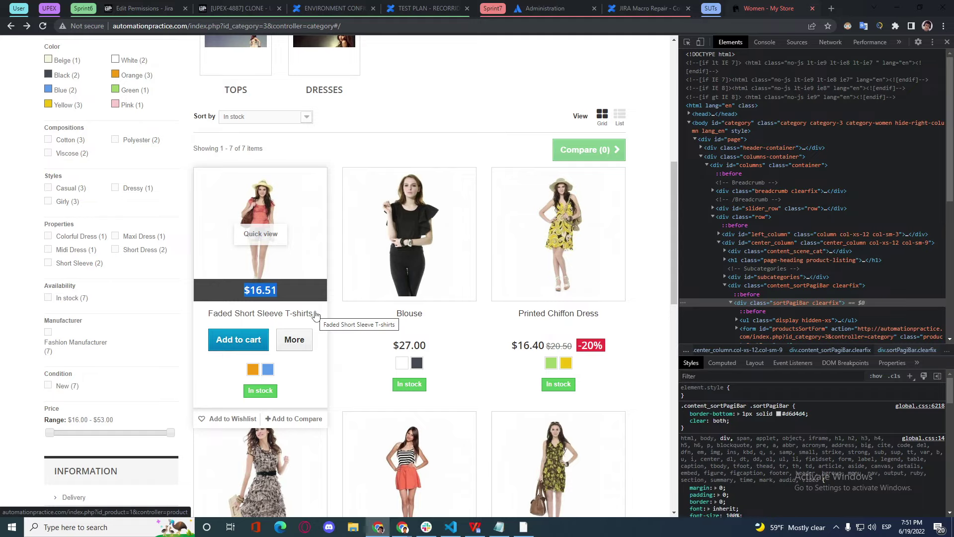
scroll(264, 203, up, 3)
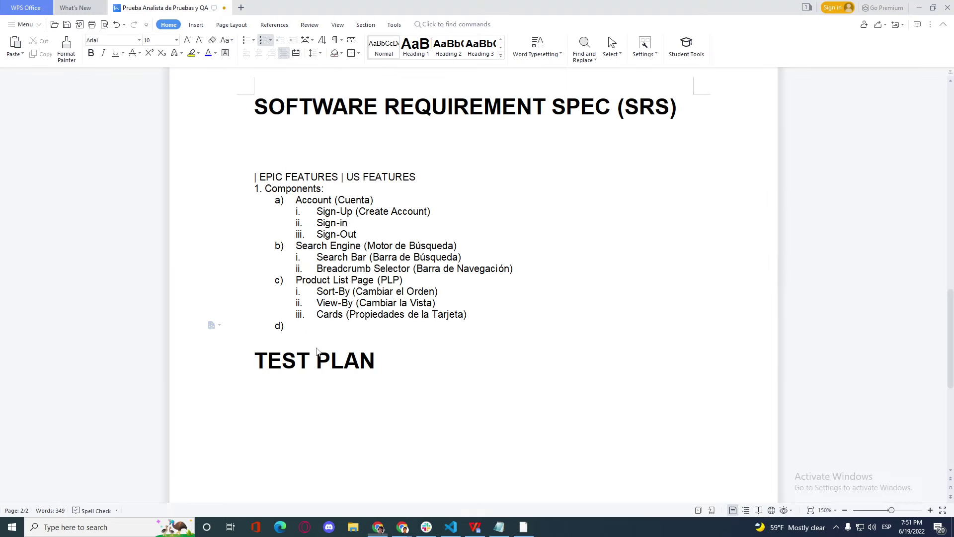
click(474, 526)
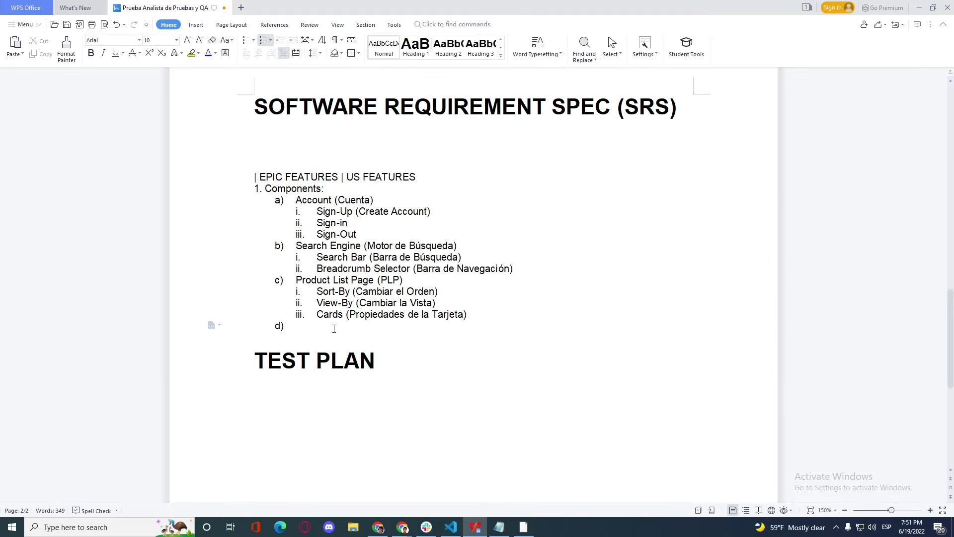
key(alt+Tab)
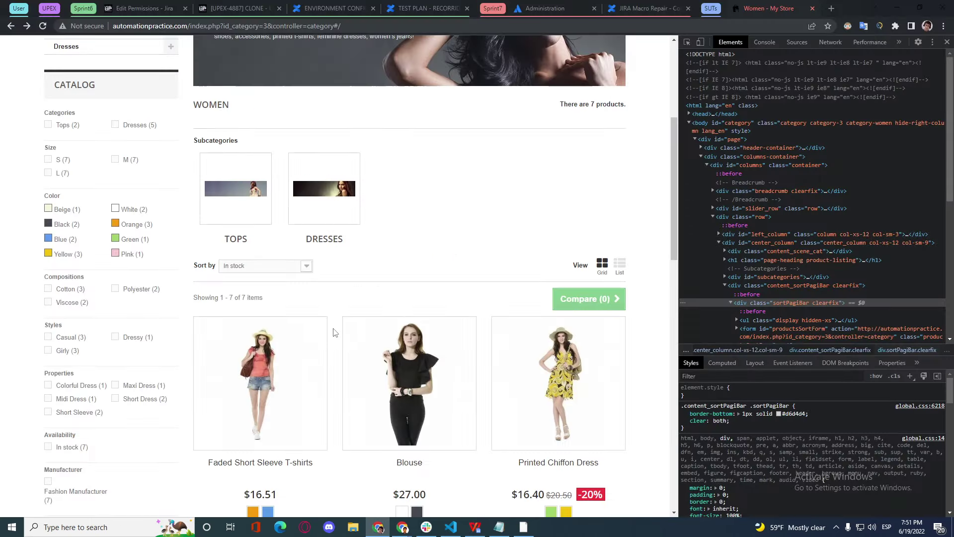
key(alt+Tab)
key(alt+Tab)
key(alt+Tab)
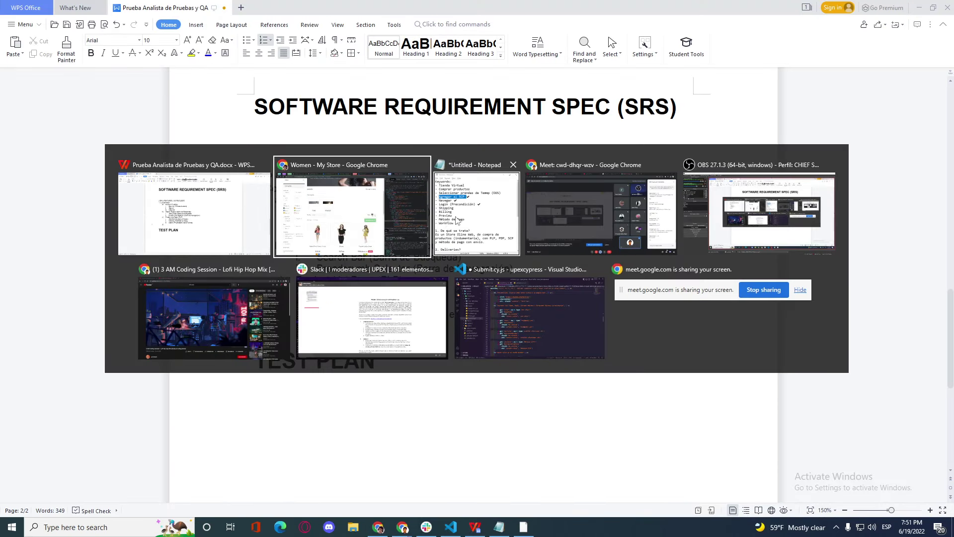
- Change the Preview keyword to 'Checkout Preview', removing the extra leading space
click(760, 214)
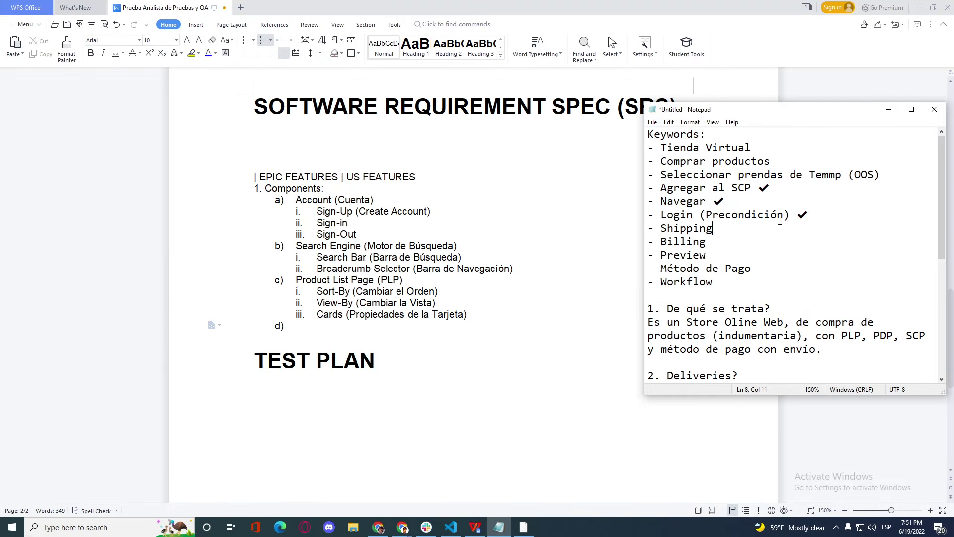
click(791, 160)
click(716, 230)
click(720, 242)
click(723, 255)
click(721, 254)
click(661, 255)
text(Checkou)
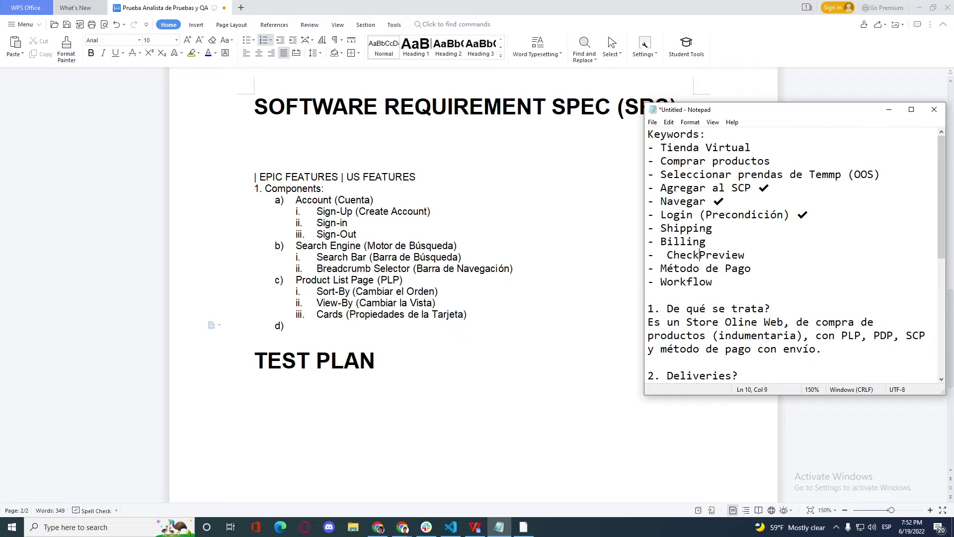
text(t)
click(667, 255)
key(BackSpace)
- Select the Workflow keyword, then bring the Women store page forward and scroll it
click(710, 282)
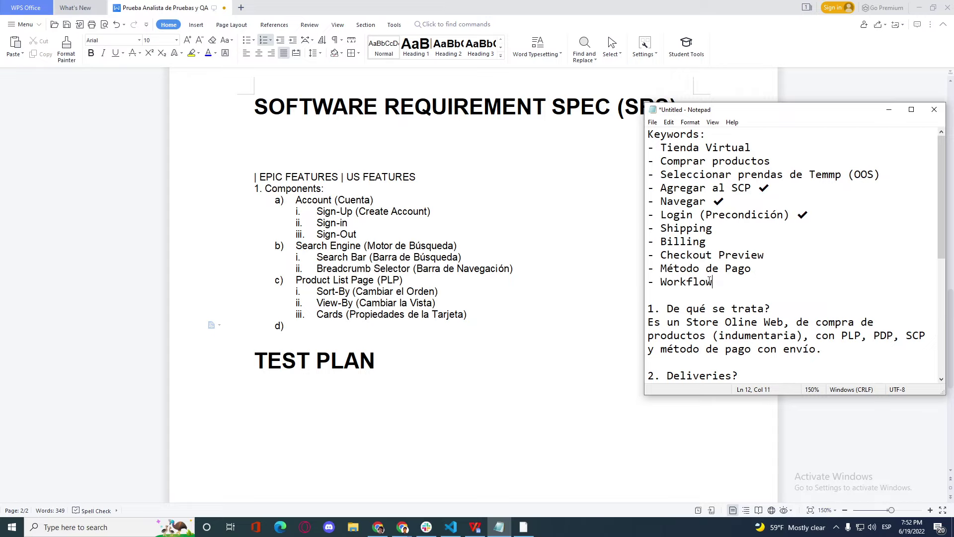
drag(710, 282, 661, 284)
click(786, 161)
key(alt+Tab)
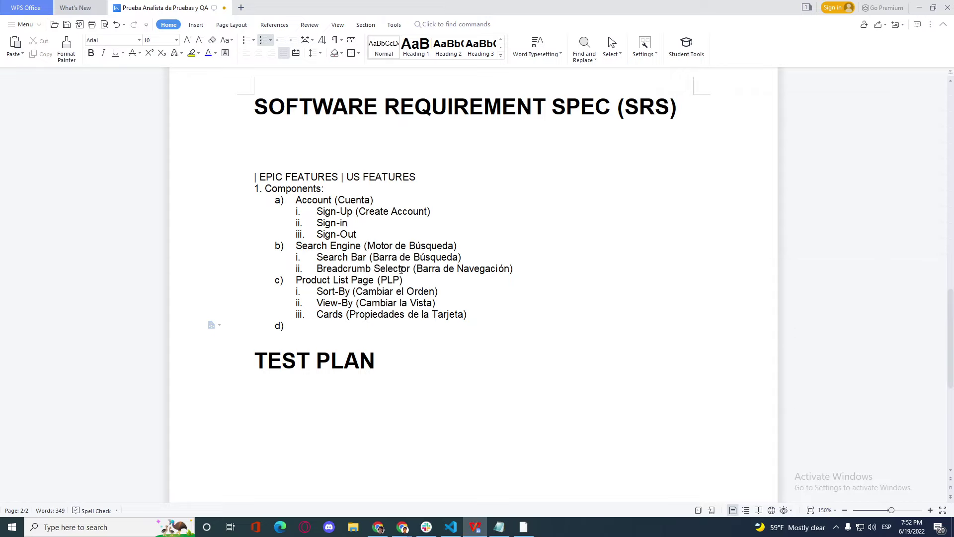
key(alt+Tab)
key(Tab)
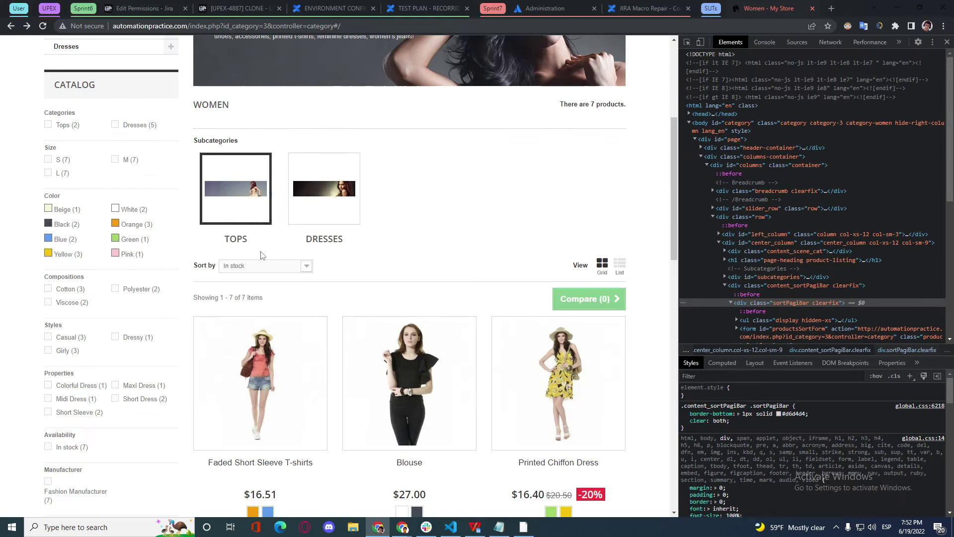
scroll(273, 259, down, 2)
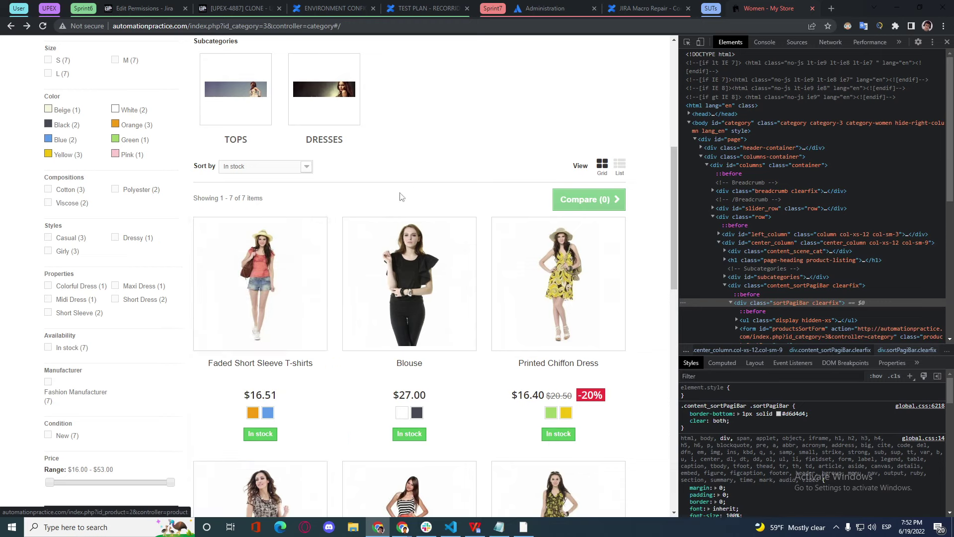
- Add an empty item iv right after 'Cards (Propiedades de la Tarjeta)'
key(alt+Tab)
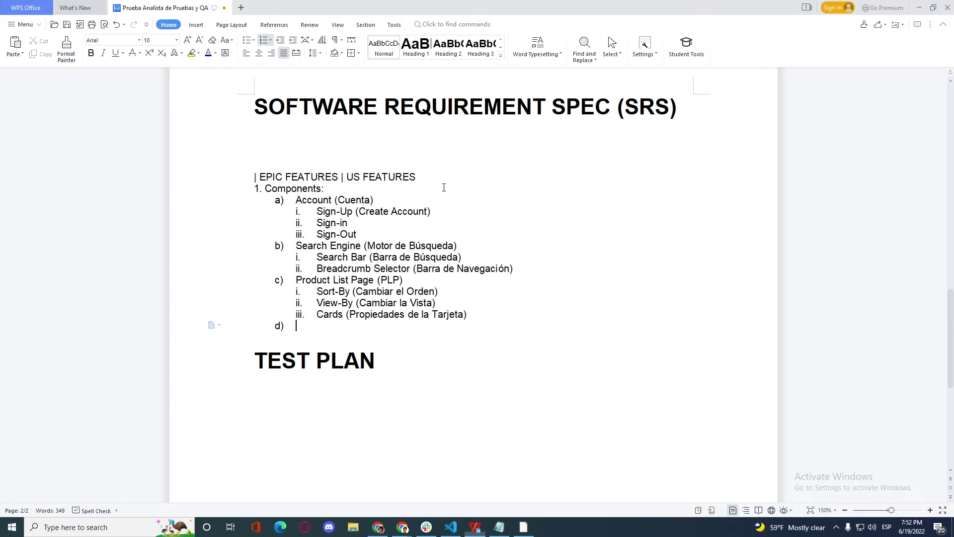
double_click(318, 314)
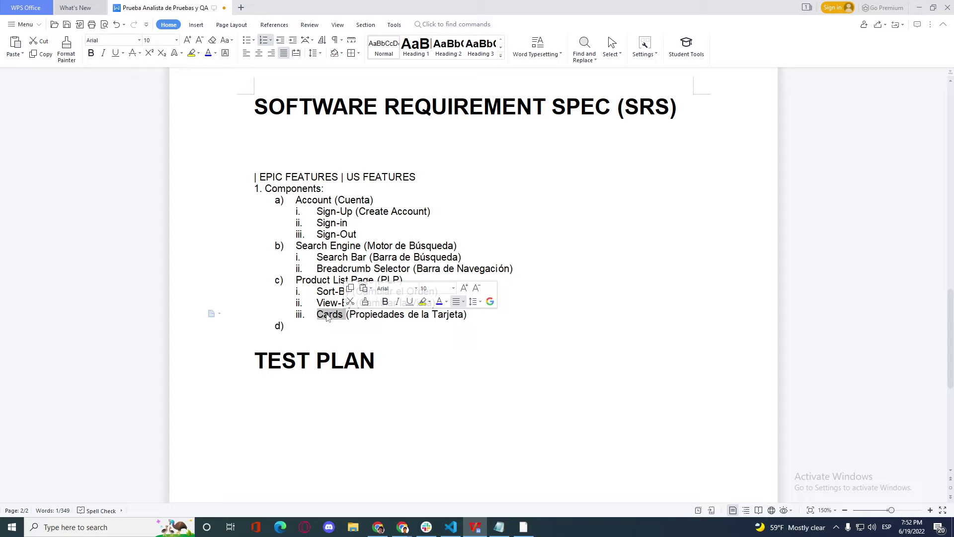
click(353, 334)
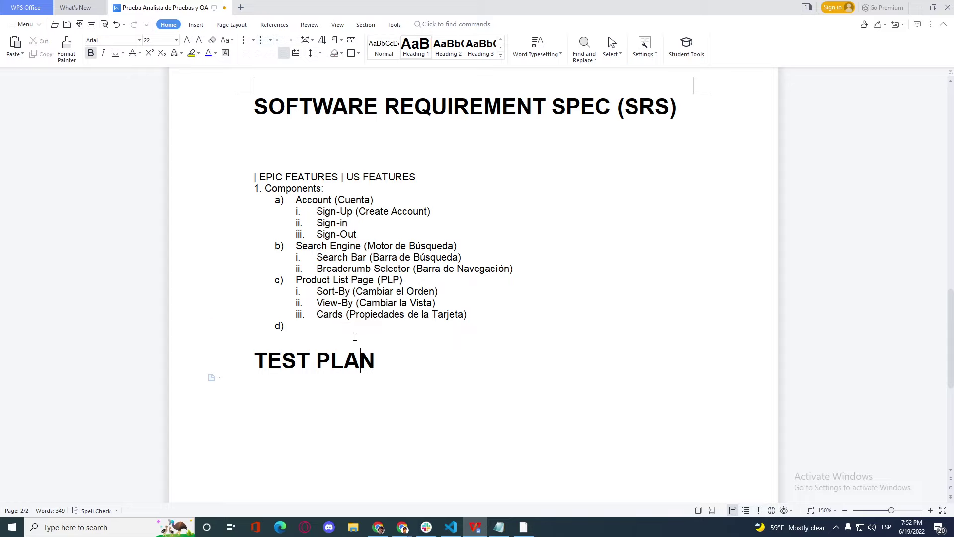
double_click(337, 313)
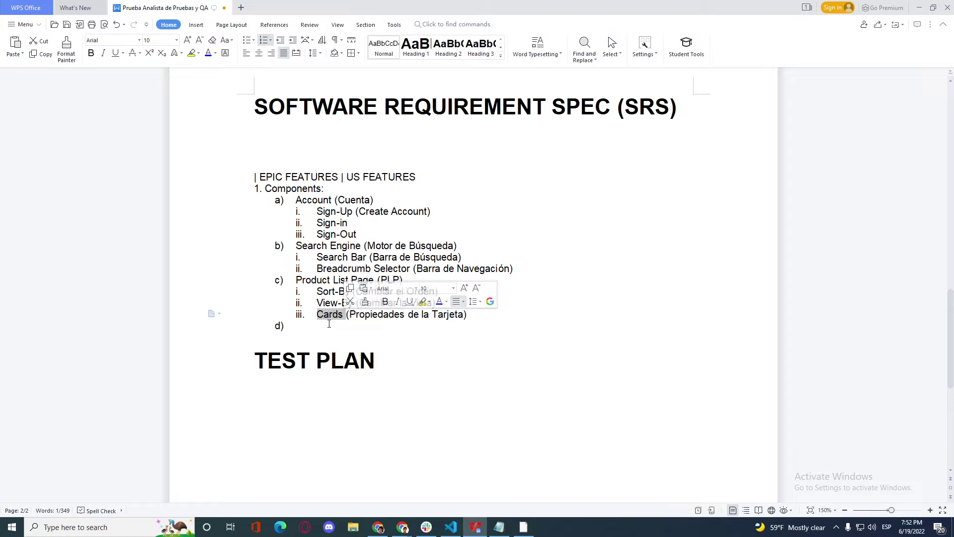
click(332, 323)
double_click(331, 316)
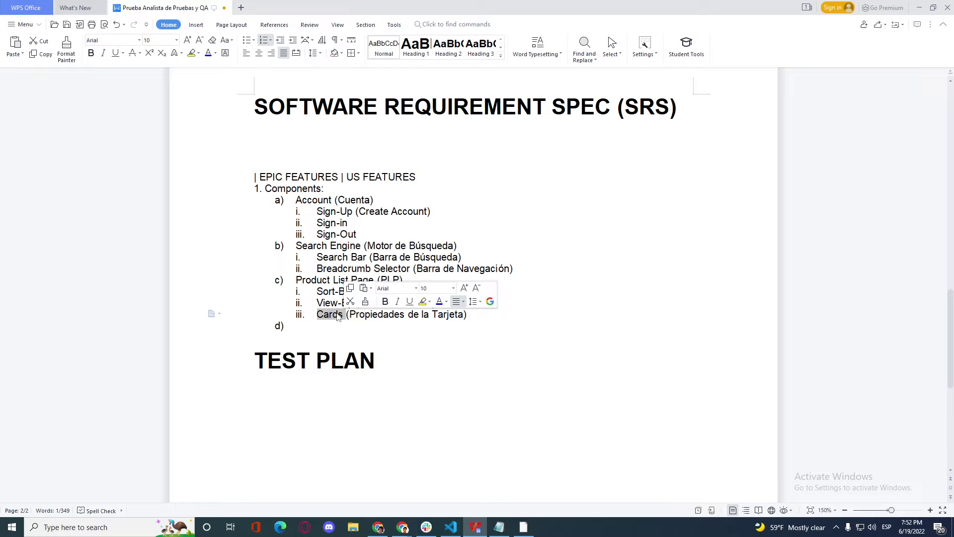
click(485, 315)
key(Return)
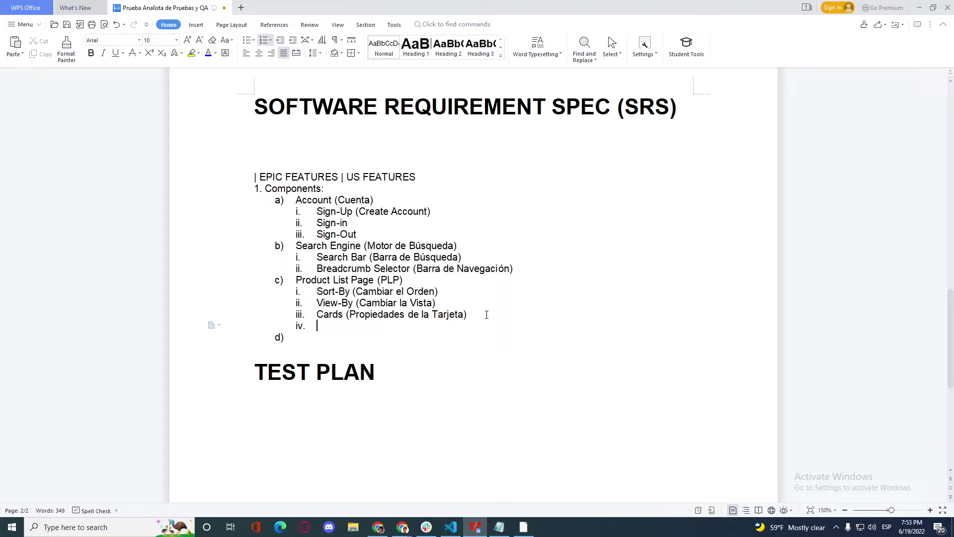
- Enter 'Add Card SCP (Agregar producto al SCP)' as item iv, then place the caret on line d)
text(Add Card SCP (Agre)
text(gar)
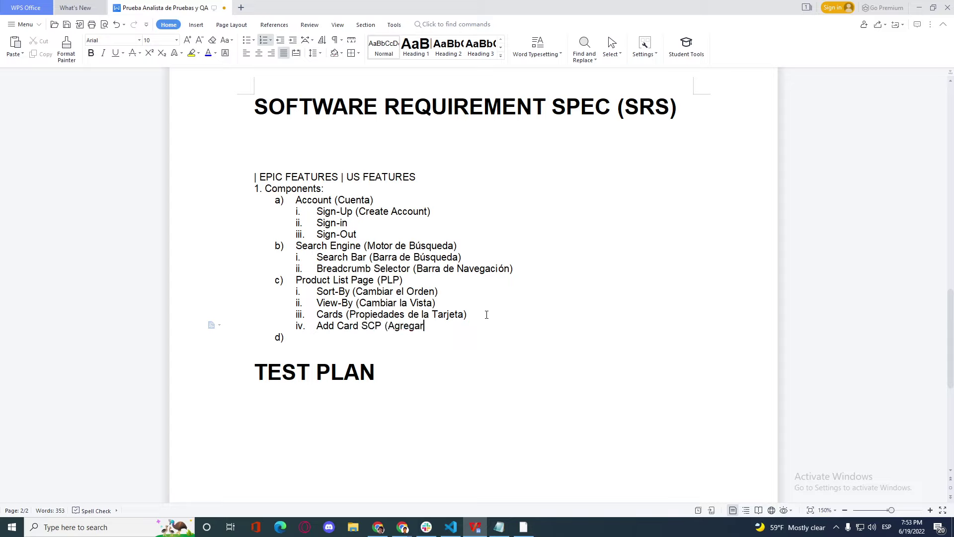
text( producto al SCP)
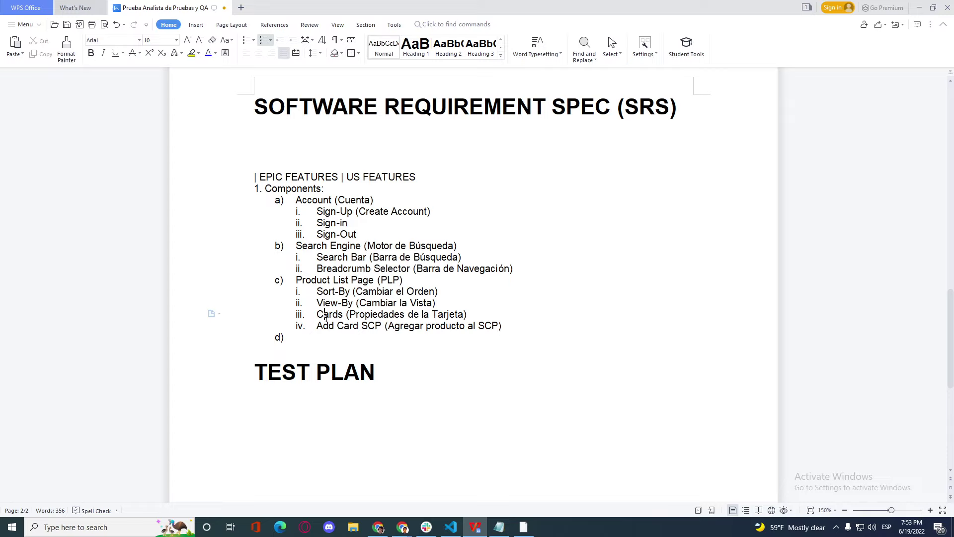
double_click(330, 314)
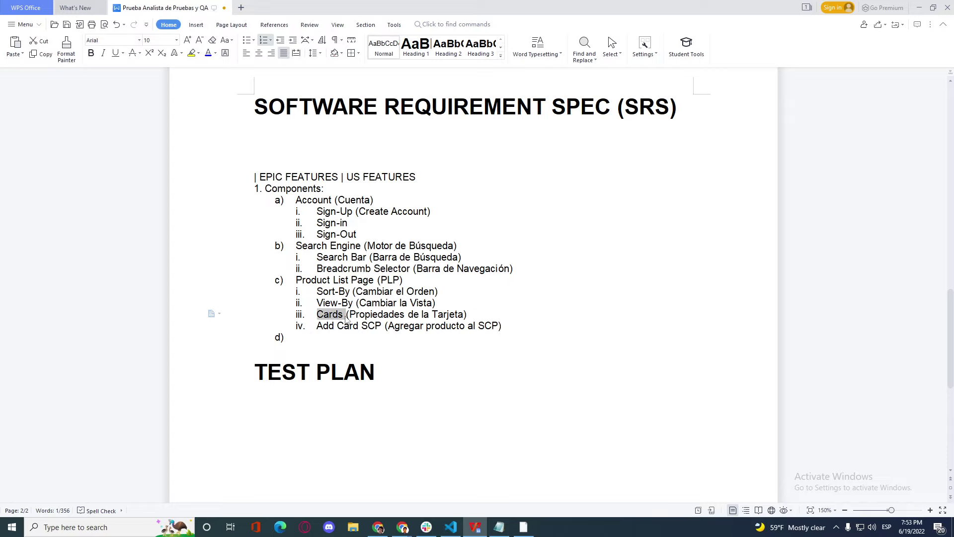
click(348, 315)
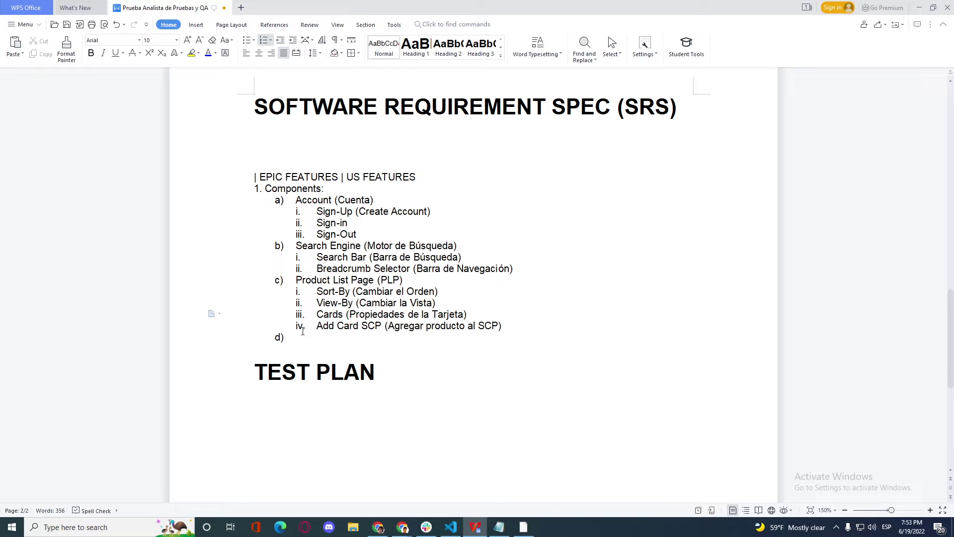
drag(326, 330, 384, 330)
click(415, 337)
- Close My Store's added-to-cart confirmation and browse the Women product grid
key(alt+Tab)
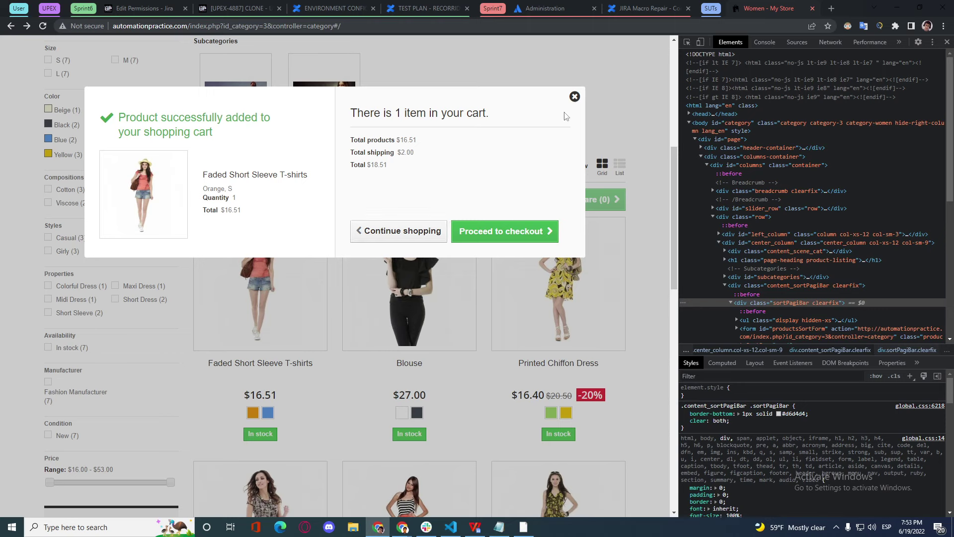
click(575, 97)
scroll(277, 310, down, 1)
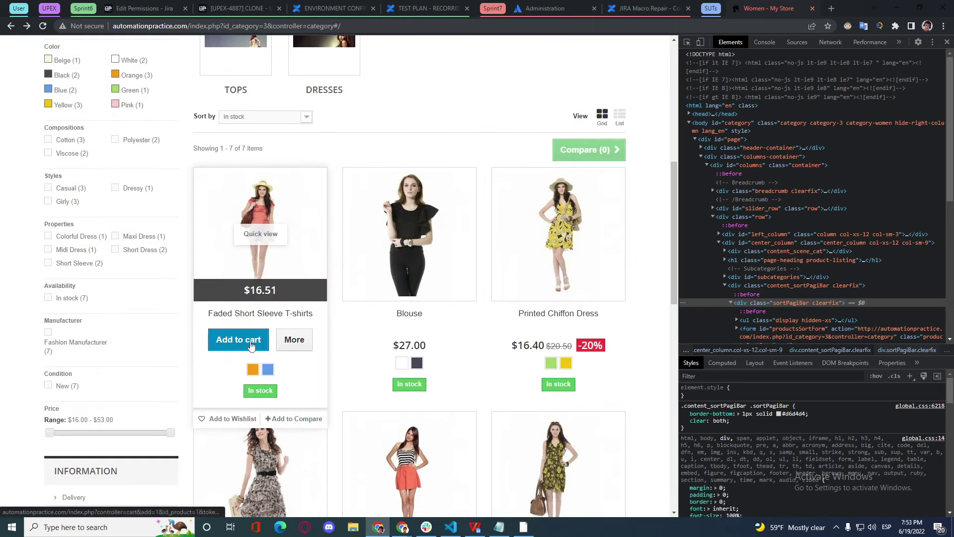
scroll(528, 386, down, 3)
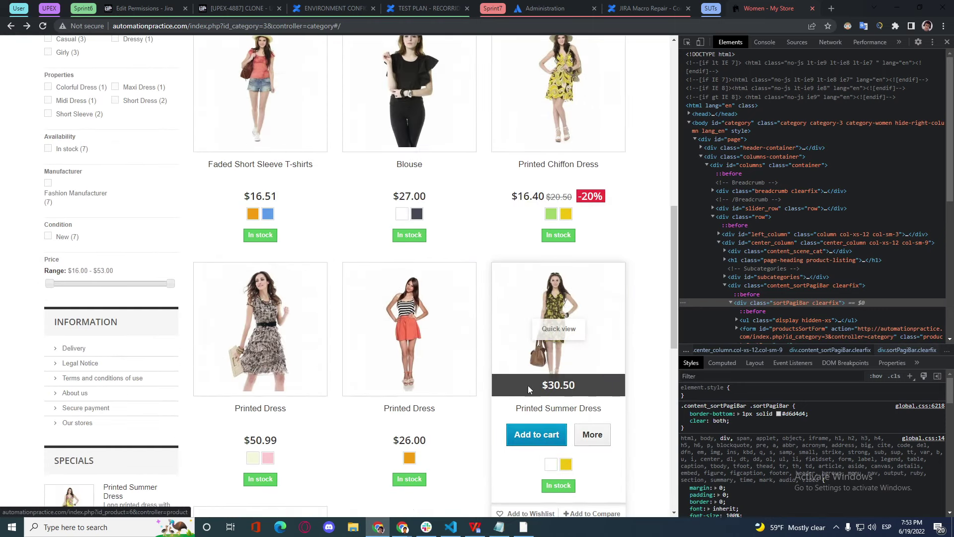
scroll(394, 433, up, 9)
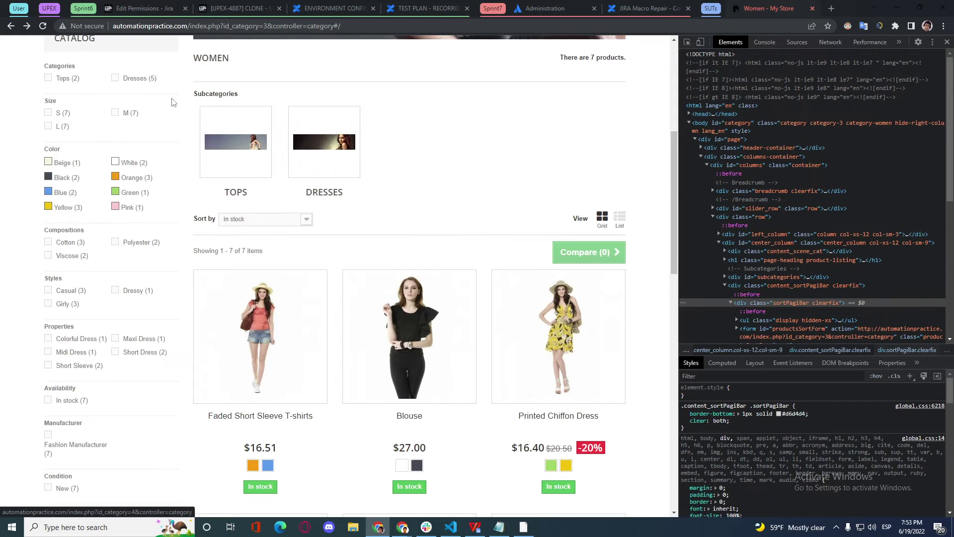
scroll(366, 313, down, 7)
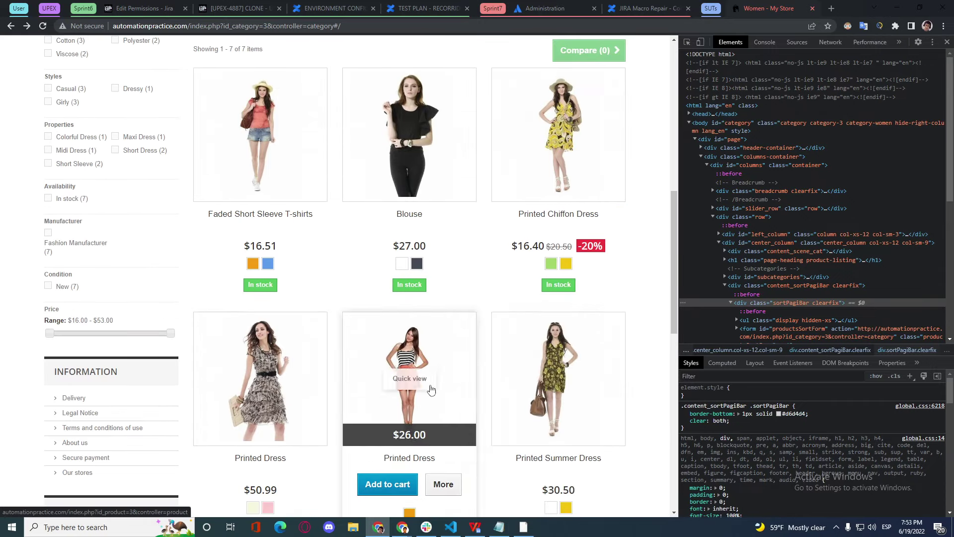
scroll(405, 348, down, 3)
scroll(403, 356, up, 10)
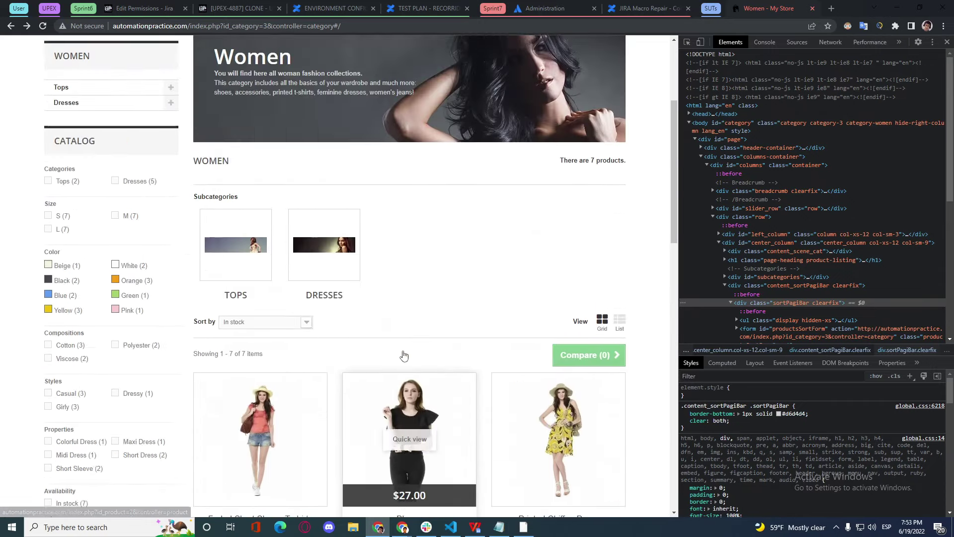
scroll(77, 87, up, 2)
- Put the caret on the empty d) line of the SRS list, then return to the web store
key(alt+Tab)
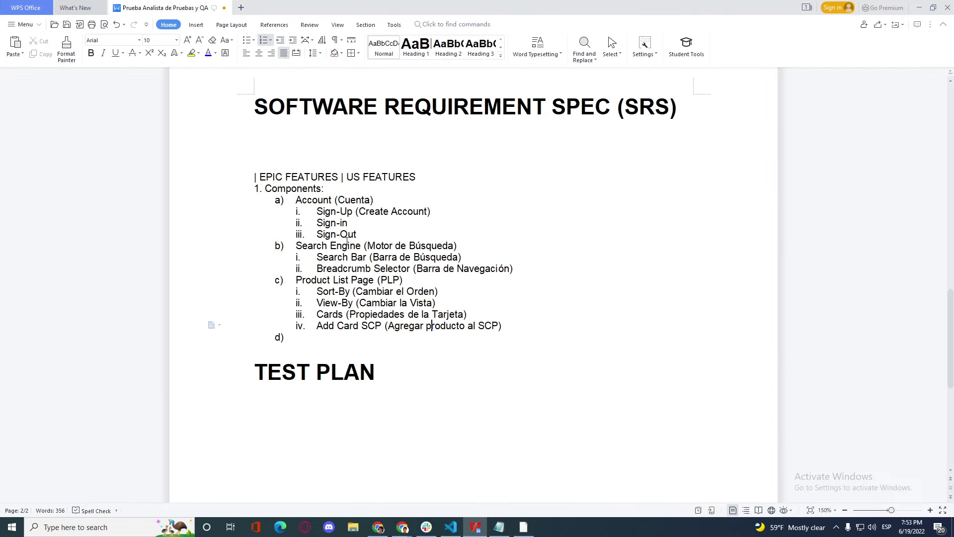
click(503, 333)
key(alt+Tab)
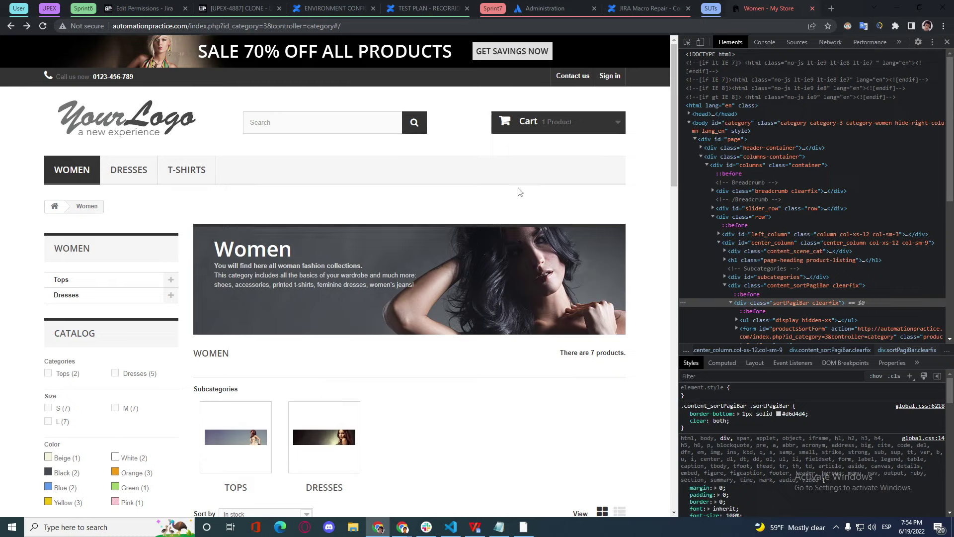
- Add the Blouse and the Printed Chiffon Dress to the cart, continuing shopping after each
mouse_move(541, 128)
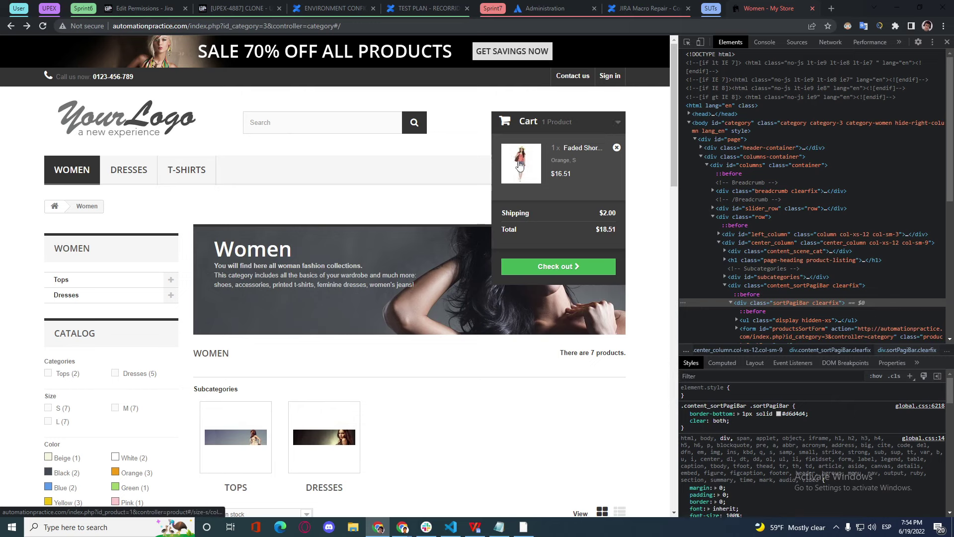
scroll(511, 142, down, 10)
scroll(323, 262, down, 4)
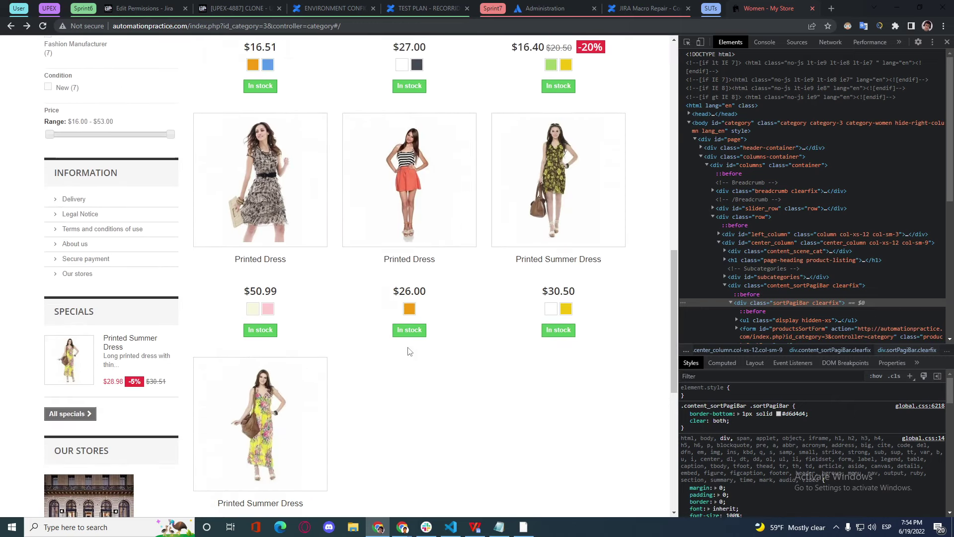
scroll(409, 351, up, 5)
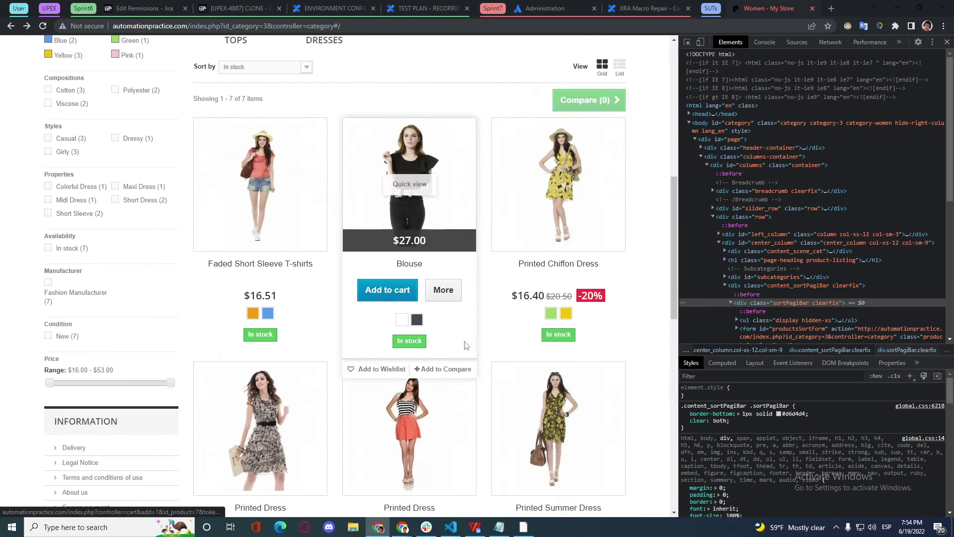
scroll(319, 362, down, 2)
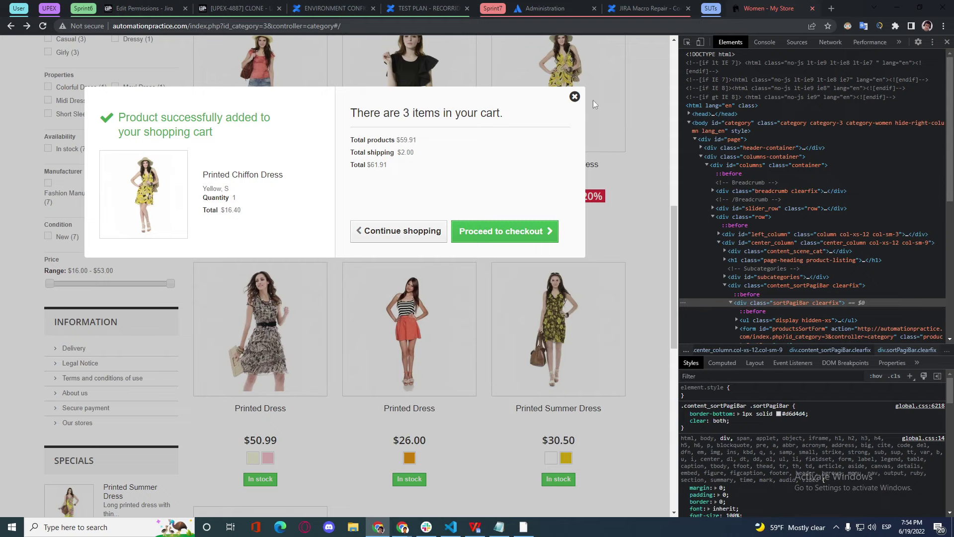
click(400, 238)
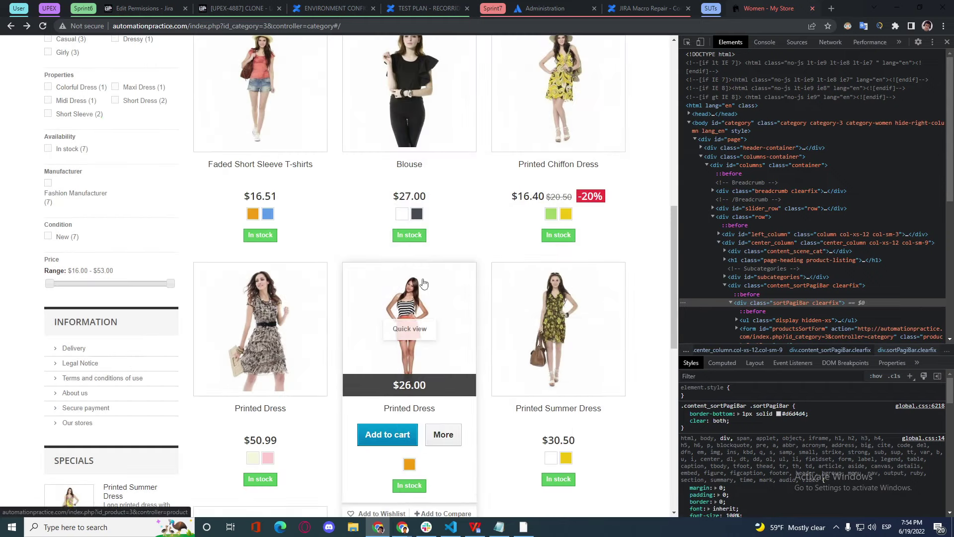
- Add both Printed Summer Dresses and open the five-product cart summary for checkout
scroll(423, 283, down, 6)
click(239, 380)
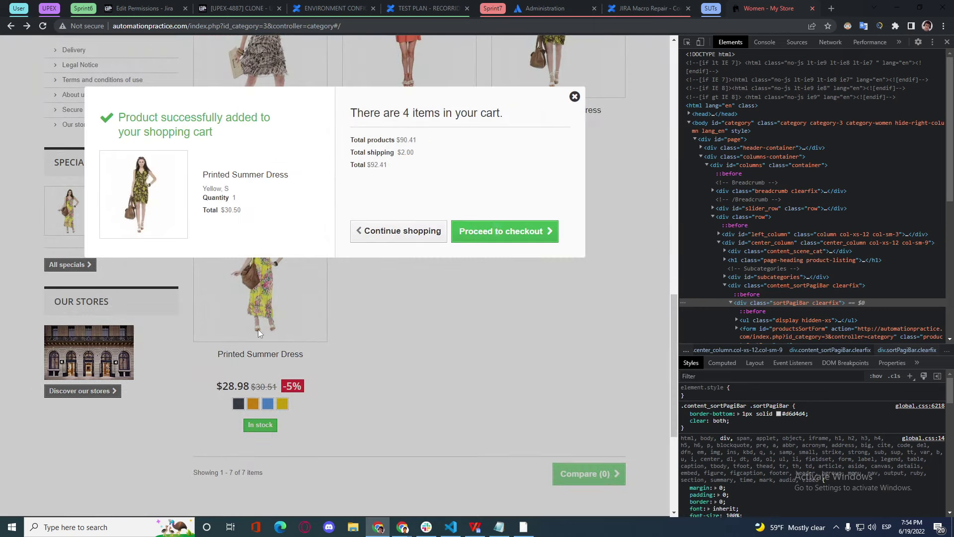
click(446, 231)
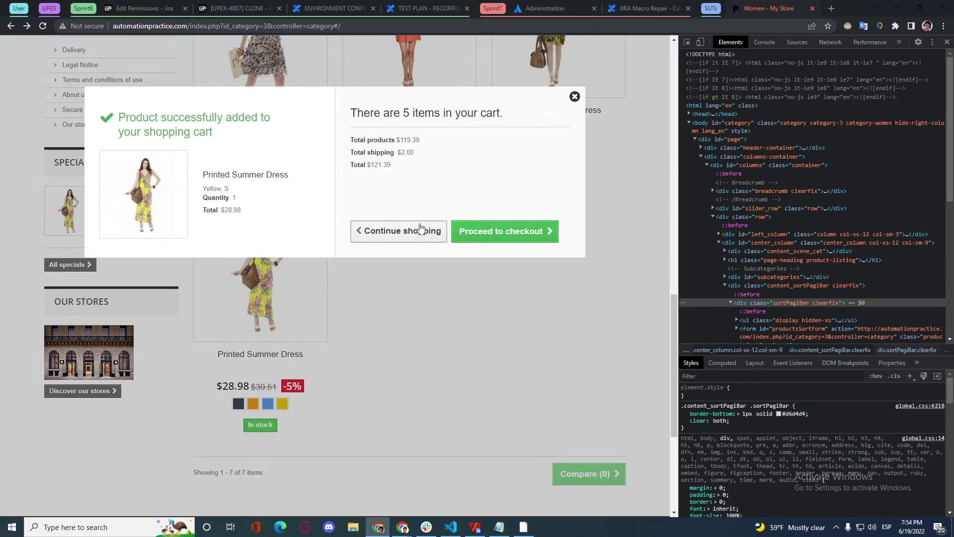
click(417, 239)
scroll(497, 224, up, 15)
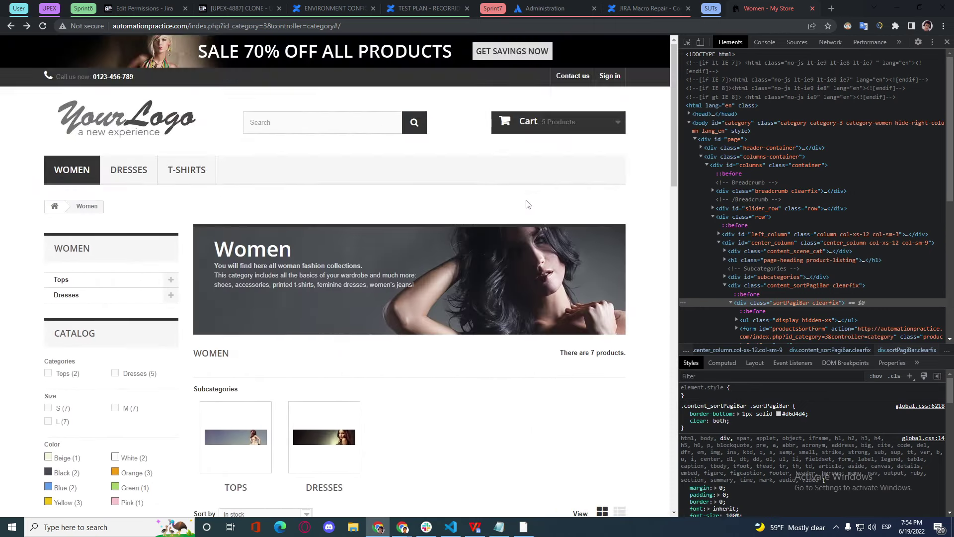
click(559, 433)
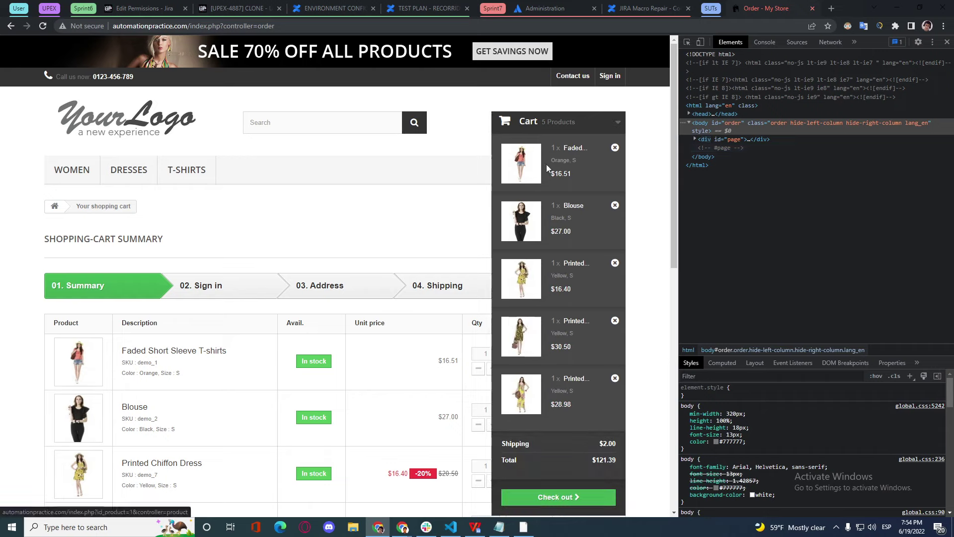
- Reload the $121.39 cart summary and select the Printed Chiffon and Printed Summer Dress discounted prices
scroll(549, 387, down, 5)
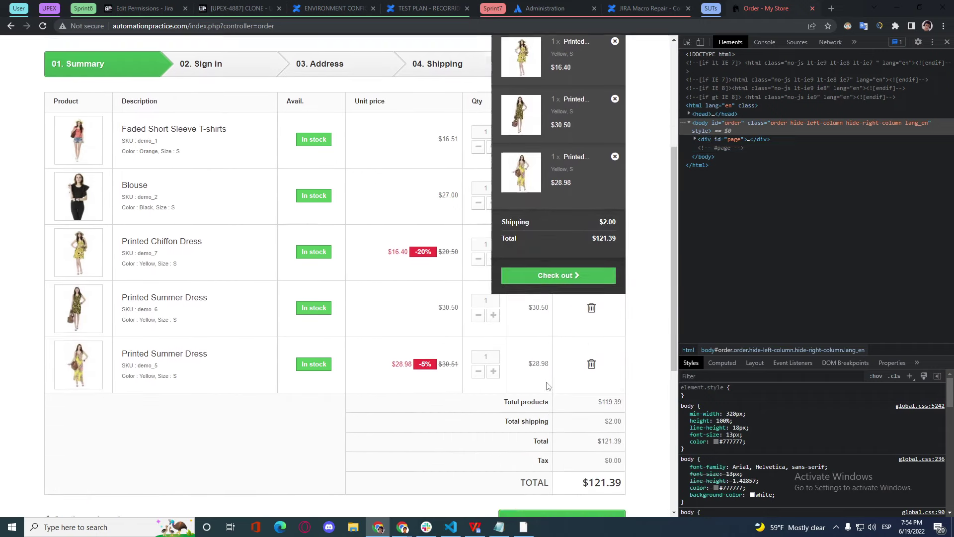
scroll(548, 383, up, 4)
scroll(548, 382, up, 1)
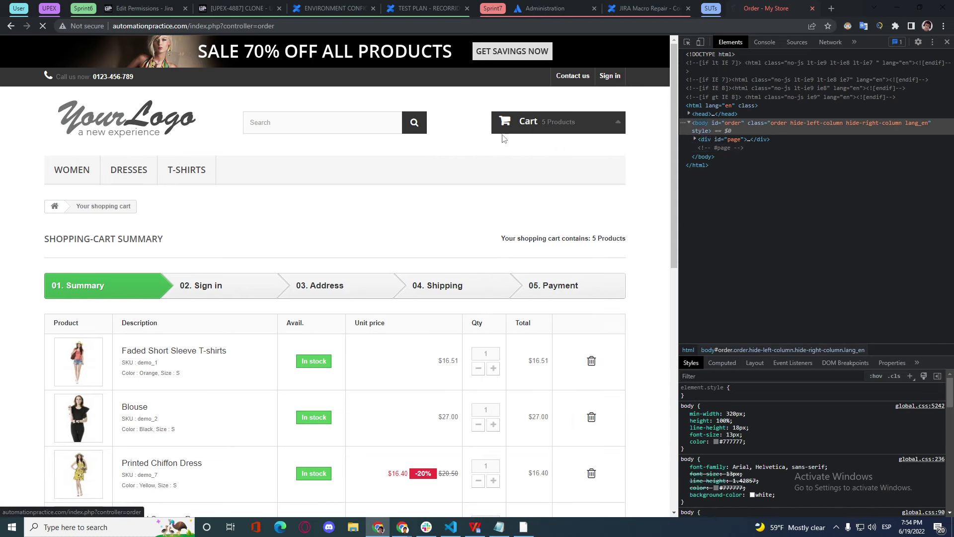
click(507, 126)
scroll(182, 156, down, 2)
scroll(118, 182, down, 2)
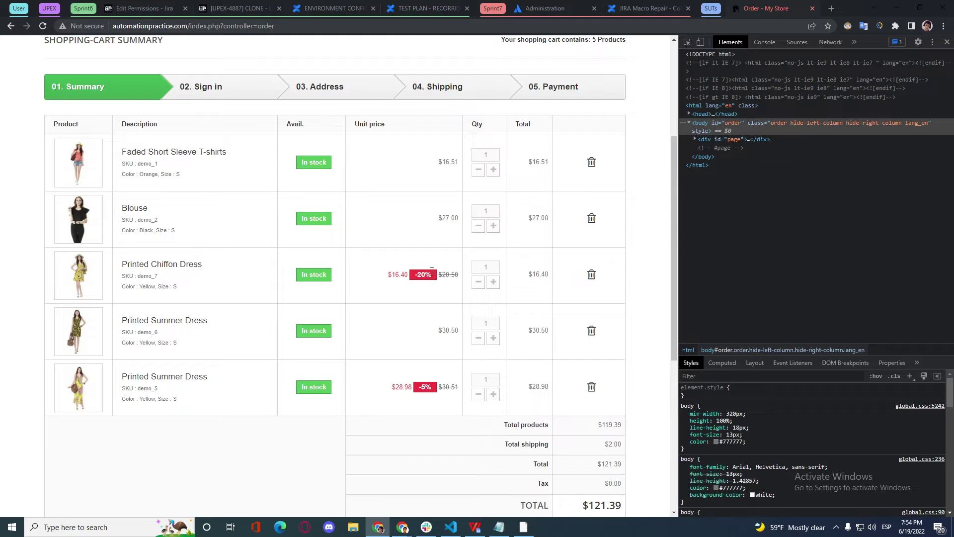
drag(392, 274, 455, 281)
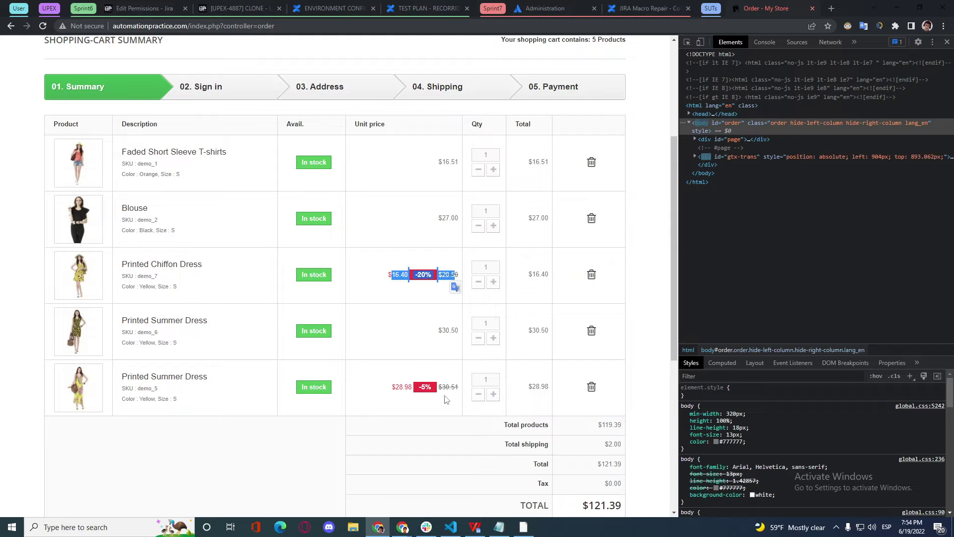
drag(458, 385, 392, 386)
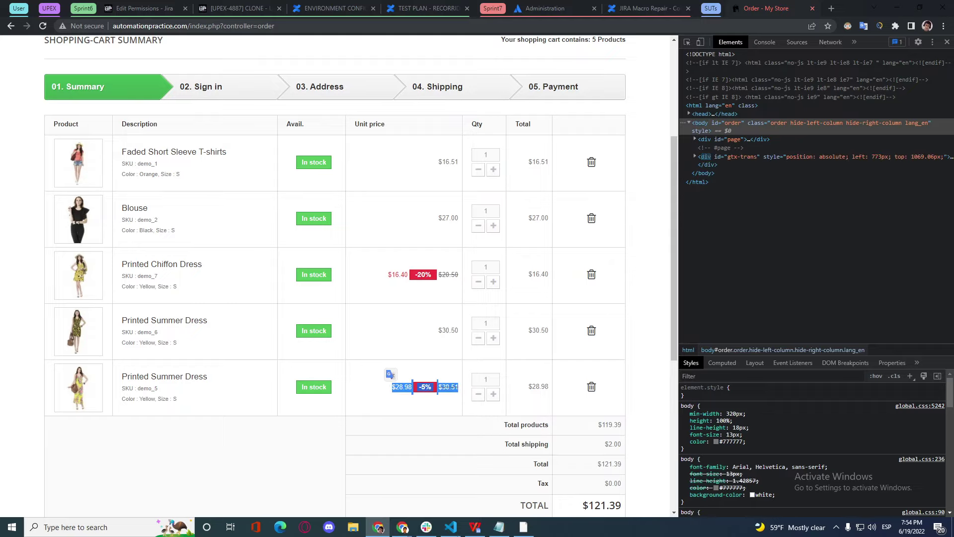
scroll(335, 360, up, 3)
scroll(341, 337, down, 6)
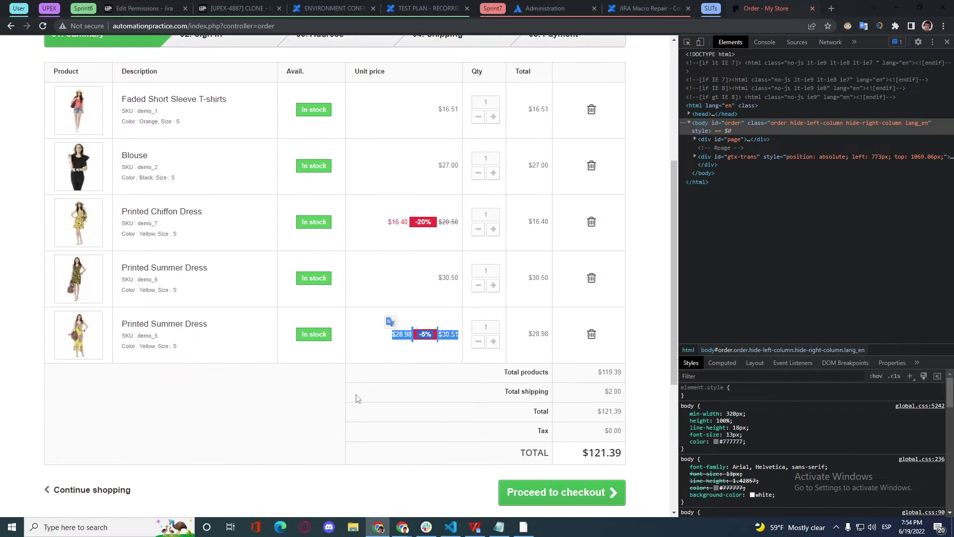
scroll(243, 376, up, 3)
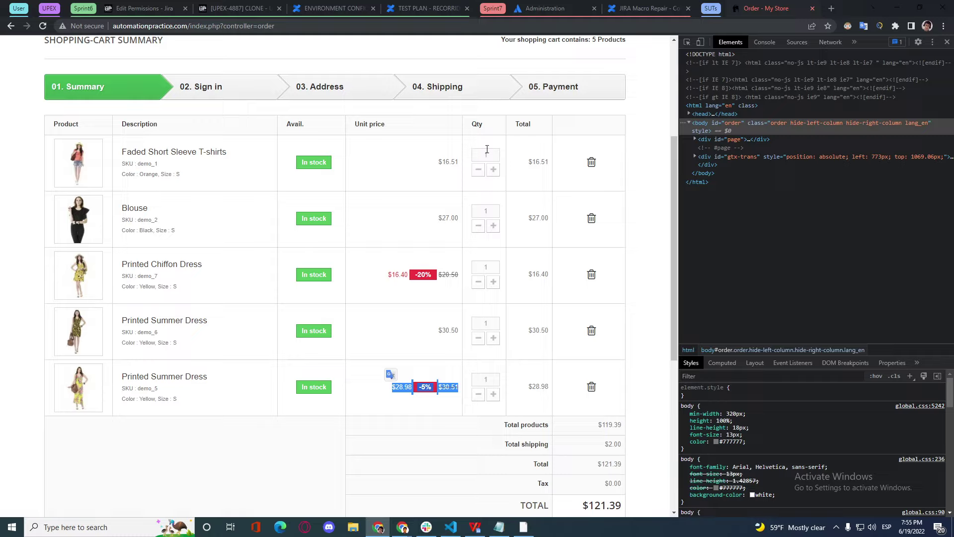
scroll(500, 151, up, 4)
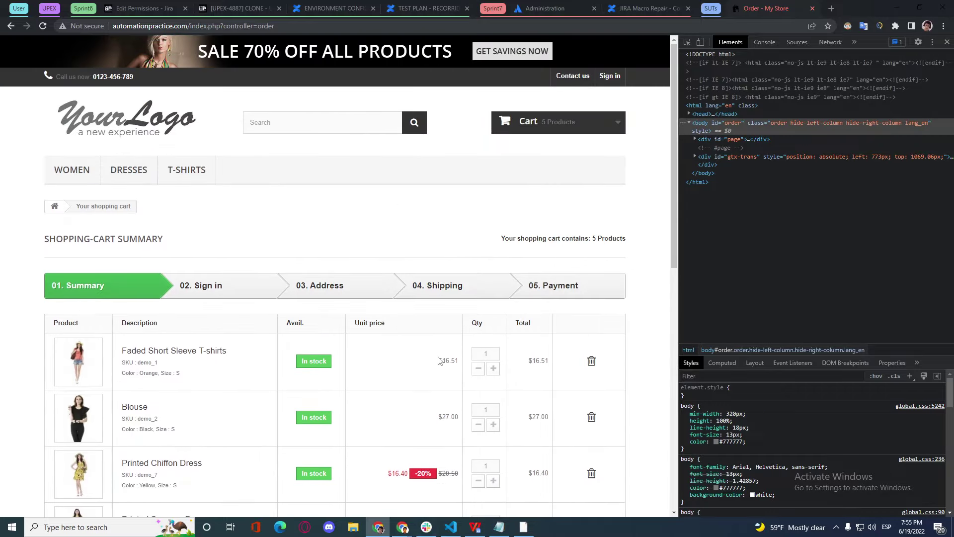
- Back in the SRS document, select the Add Card SCP line, then move to empty line d)
key(alt+Tab)
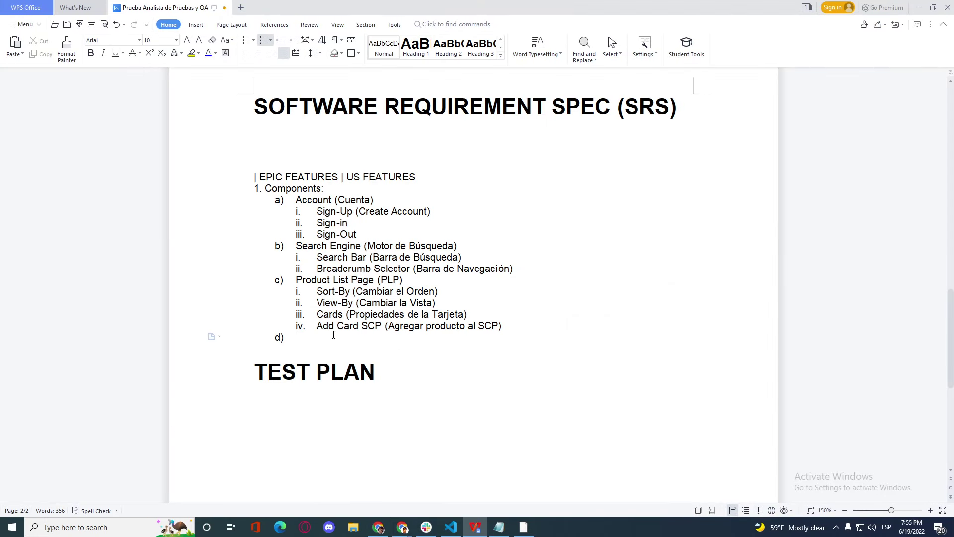
triple_click(327, 326)
click(362, 336)
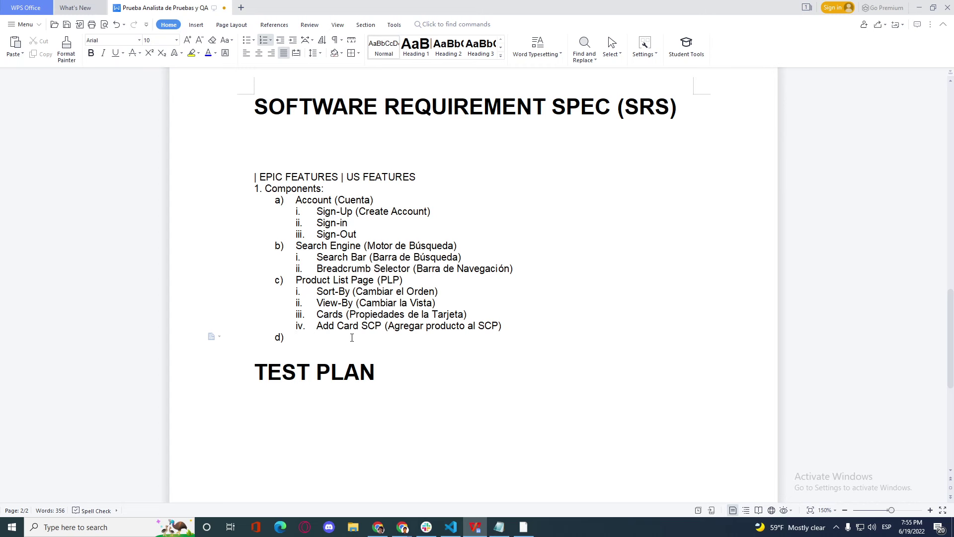
key(alt+Tab)
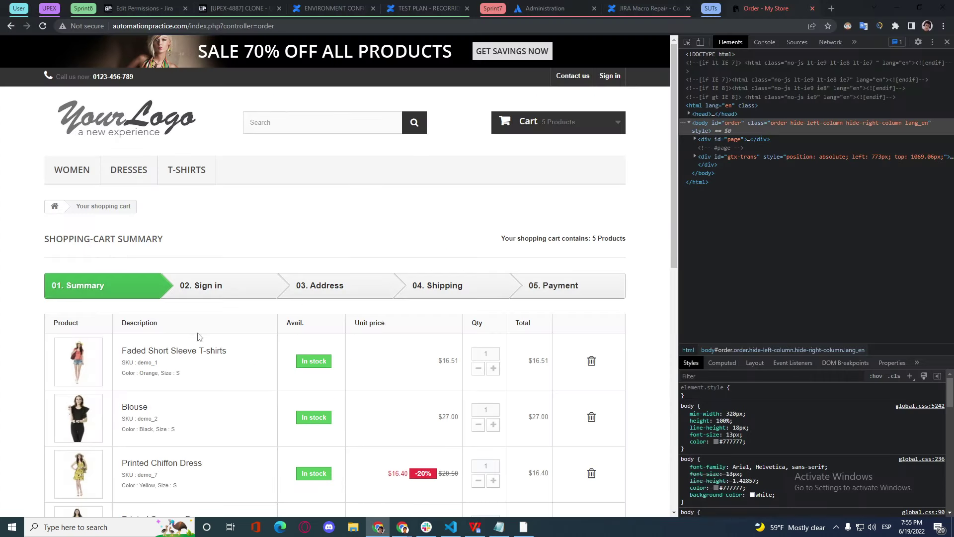
scroll(292, 264, down, 3)
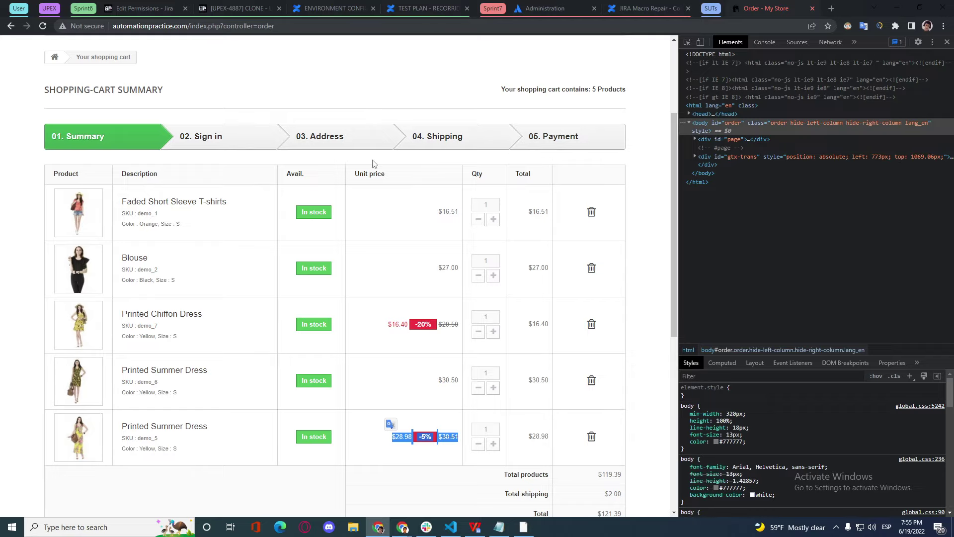
scroll(374, 163, up, 3)
scroll(398, 187, down, 3)
scroll(651, 362, down, 2)
scroll(574, 377, up, 3)
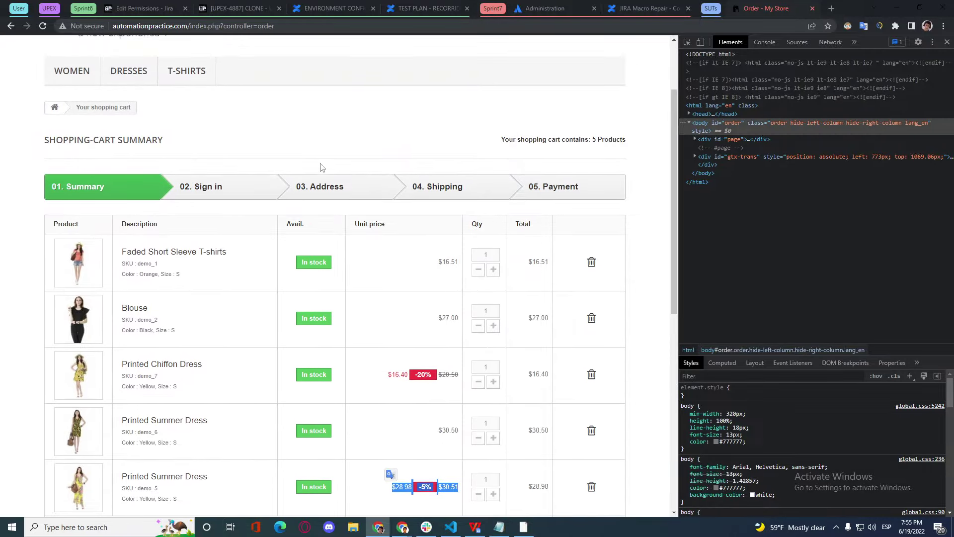
scroll(322, 166, up, 2)
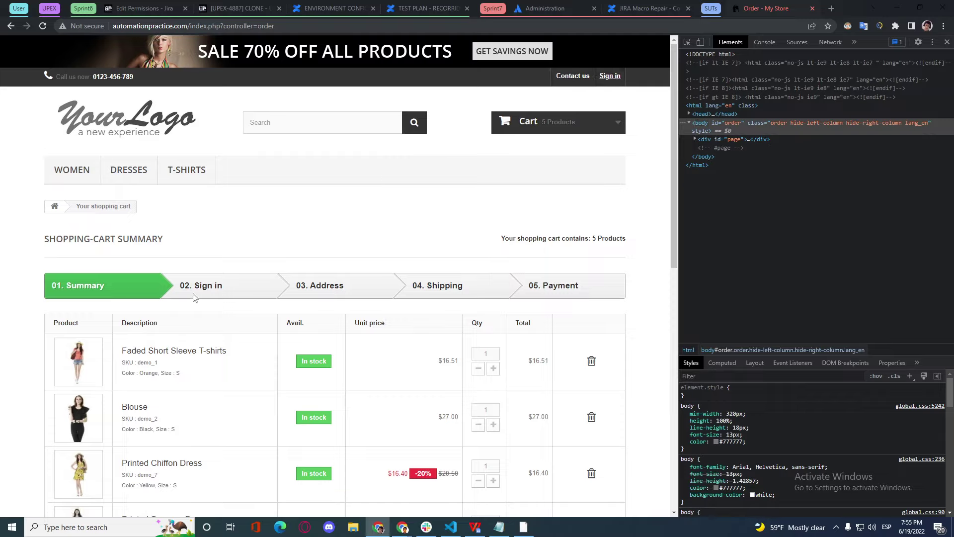
- Go to the store's sign-in page and enter an e-mail address under Create an account
click(613, 78)
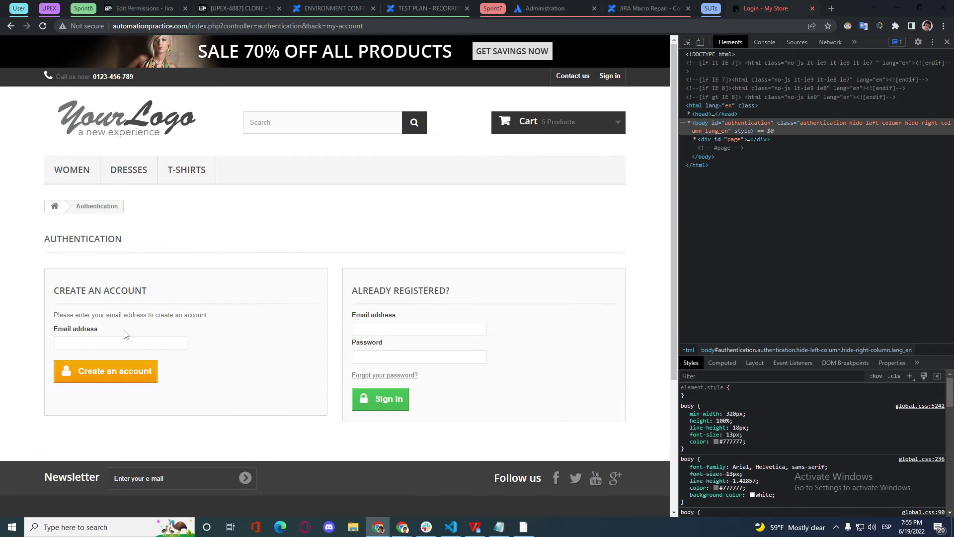
click(116, 343)
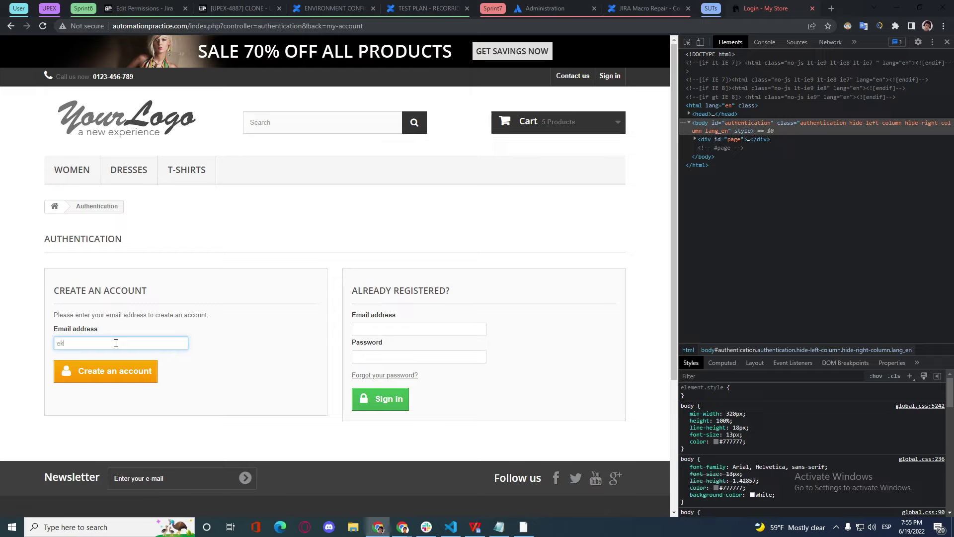
- Start creating an account with the entered e-mail and look over the registration form
click(149, 372)
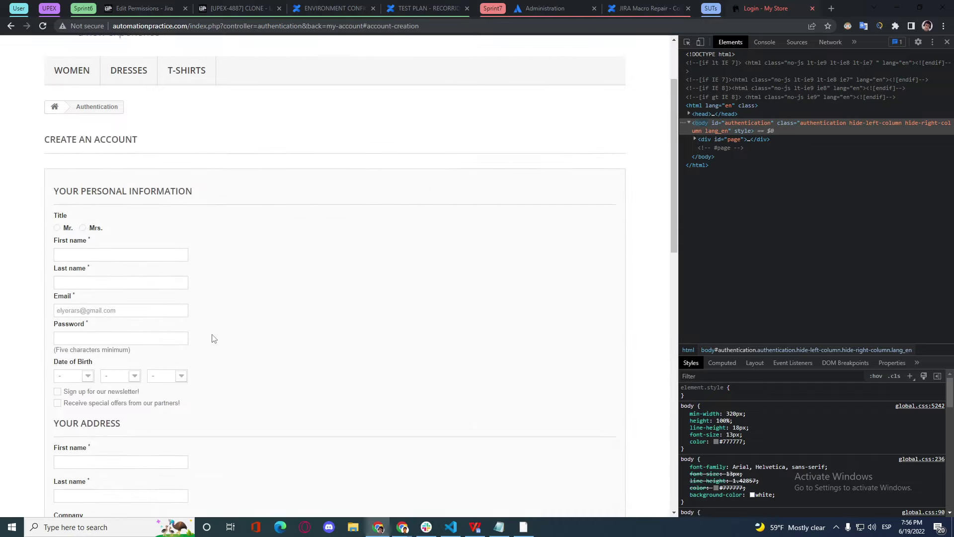
scroll(226, 337, down, 7)
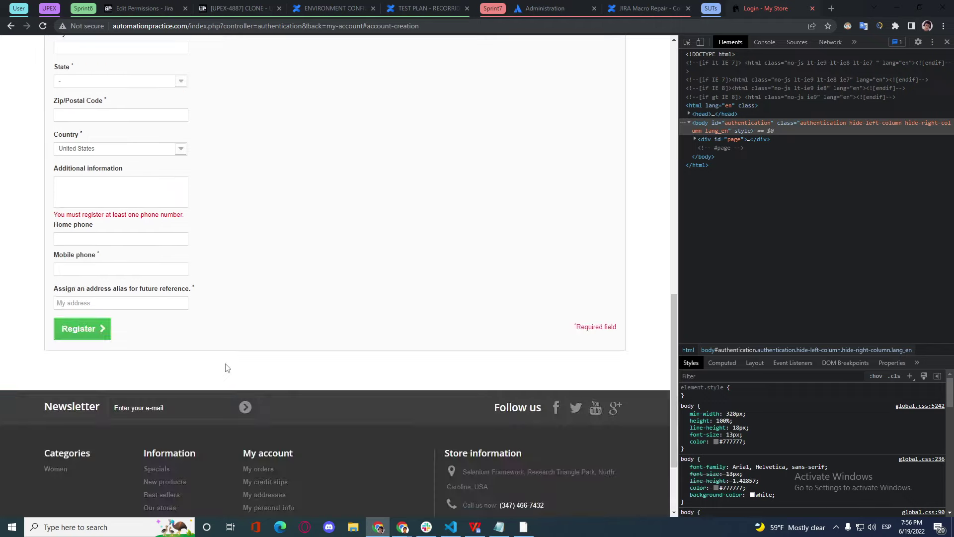
scroll(219, 362, up, 14)
scroll(81, 295, down, 4)
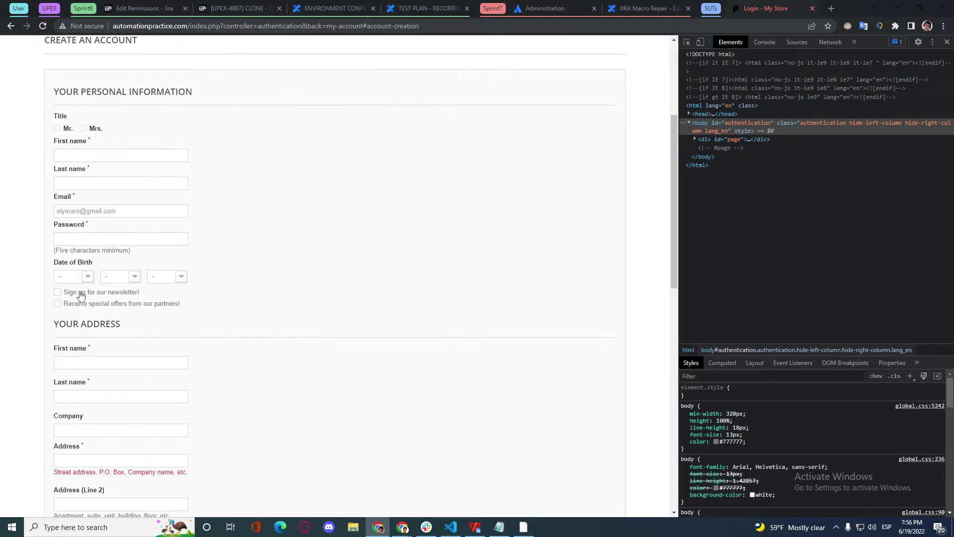
scroll(61, 173, down, 9)
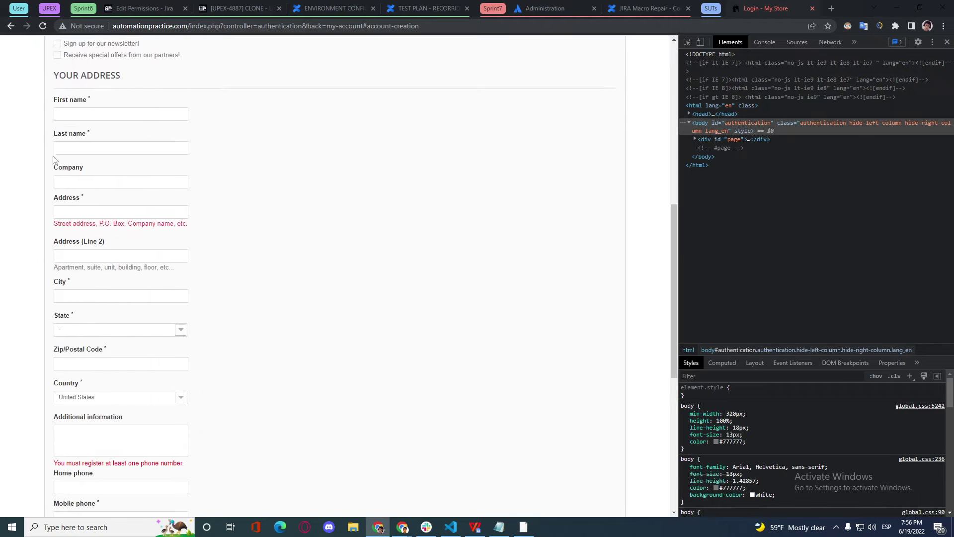
scroll(67, 323, up, 13)
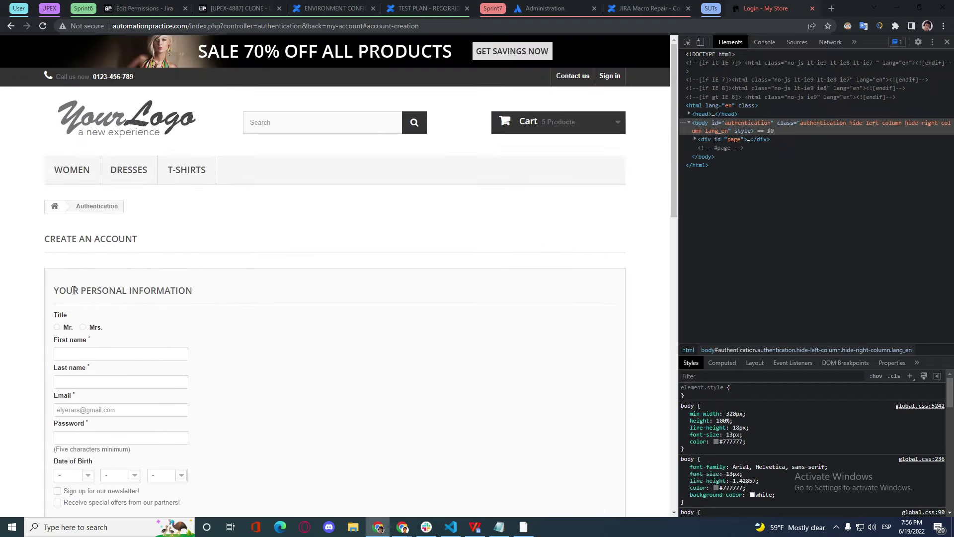
scroll(64, 341, down, 12)
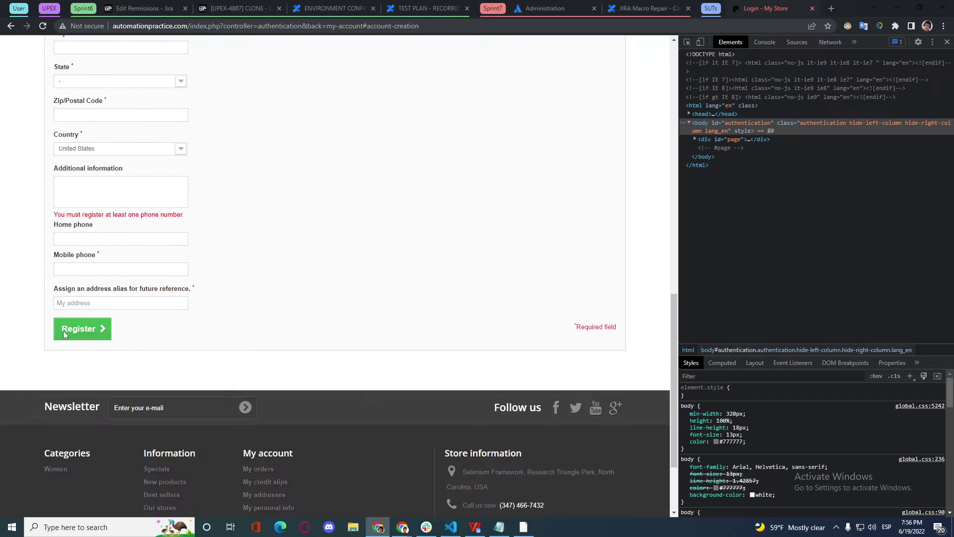
scroll(264, 328, up, 8)
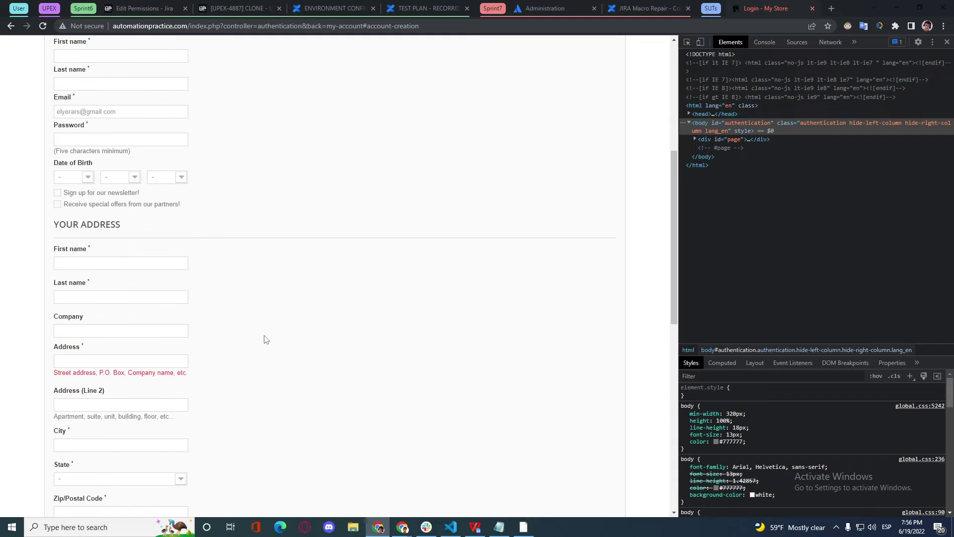
- Fill in test first name, last name and password on the registration form
click(92, 365)
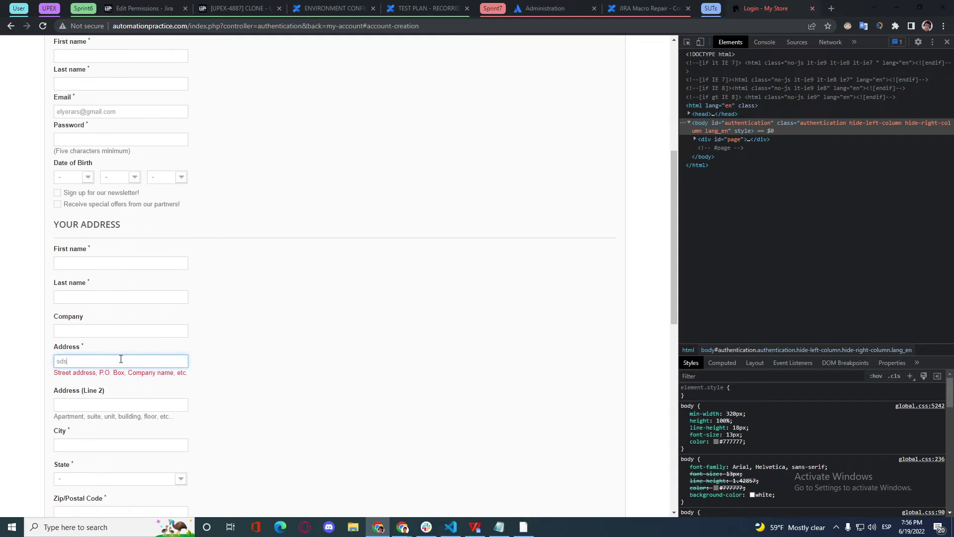
scroll(121, 359, up, 4)
click(104, 256)
text(sds)
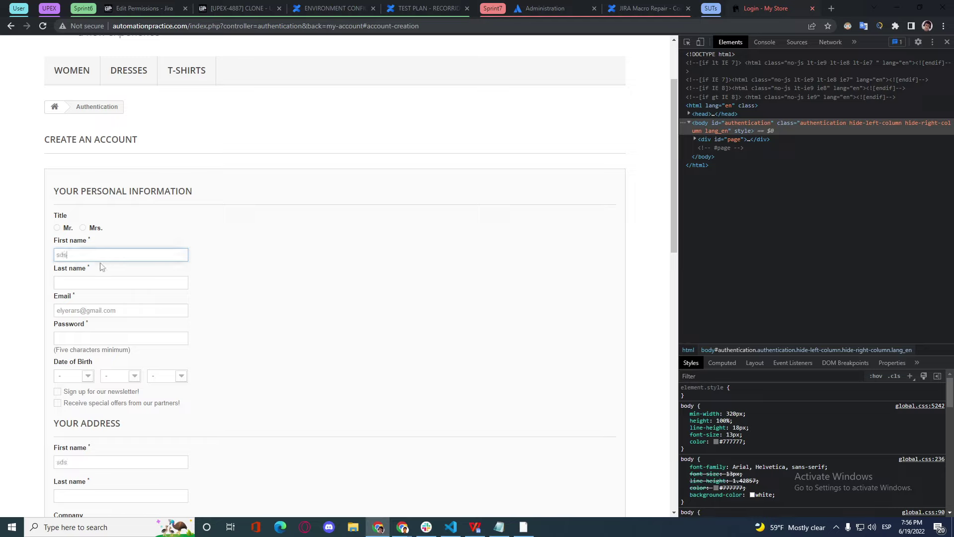
text(dsdsds)
click(107, 281)
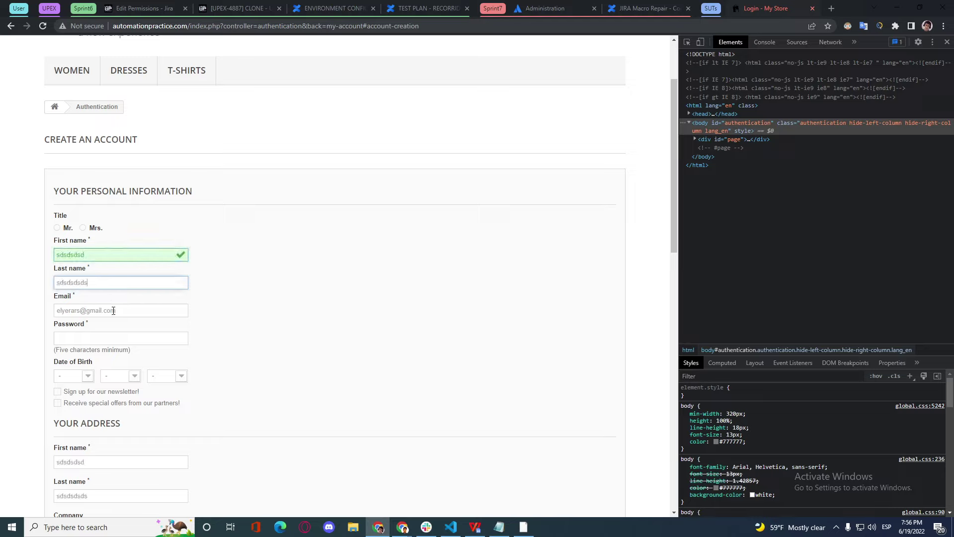
click(115, 311)
click(108, 335)
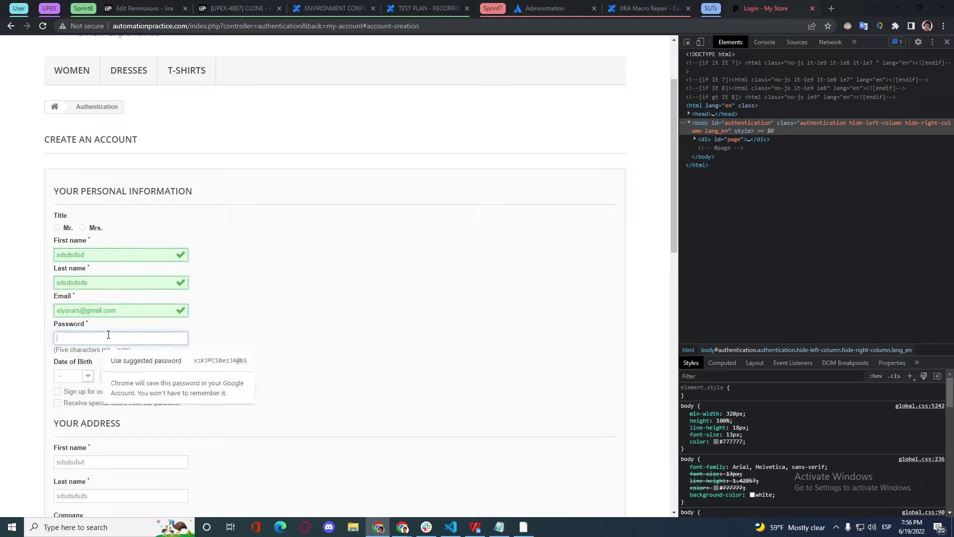
- Fill the address section with a test city and Illinois as the state
scroll(128, 284, down, 5)
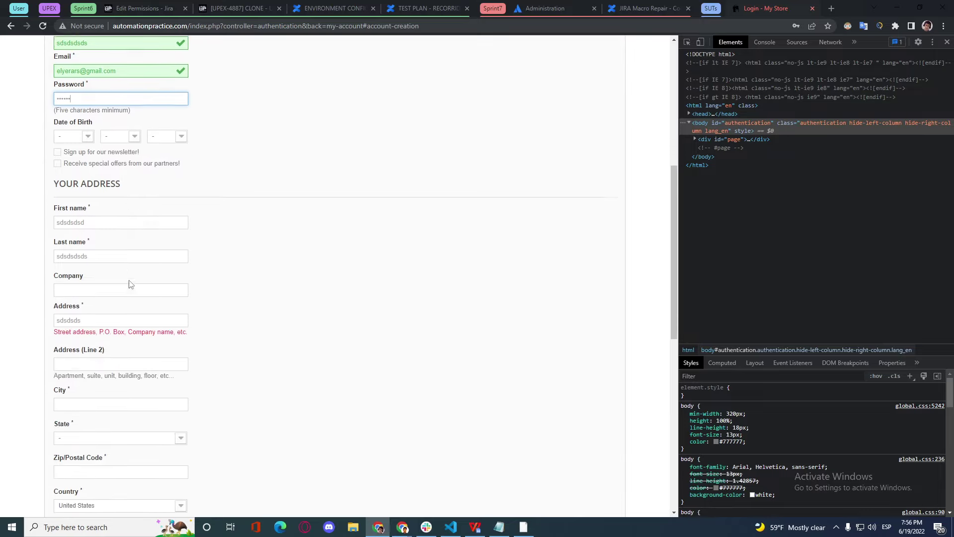
scroll(129, 284, down, 1)
click(86, 159)
click(110, 203)
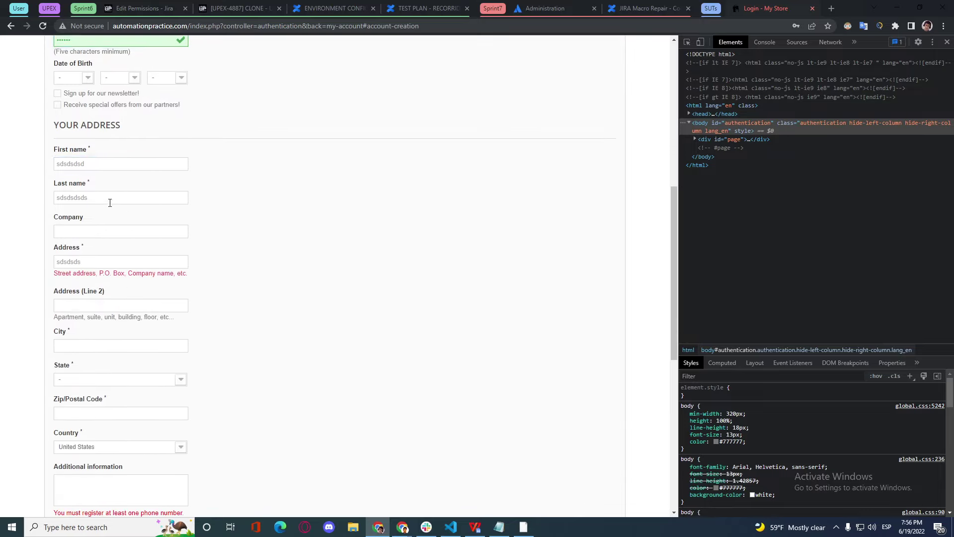
click(116, 260)
click(104, 347)
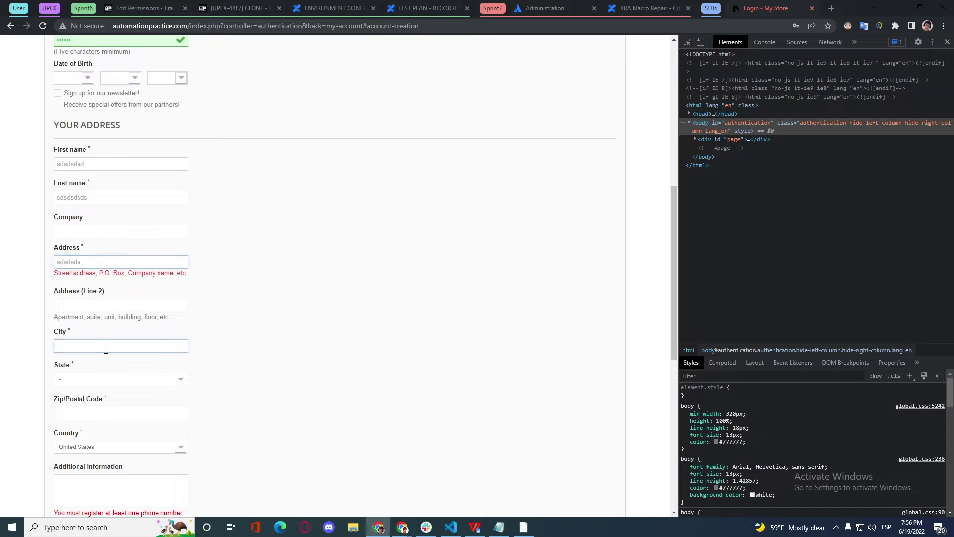
text(asasasasasa)
click(109, 379)
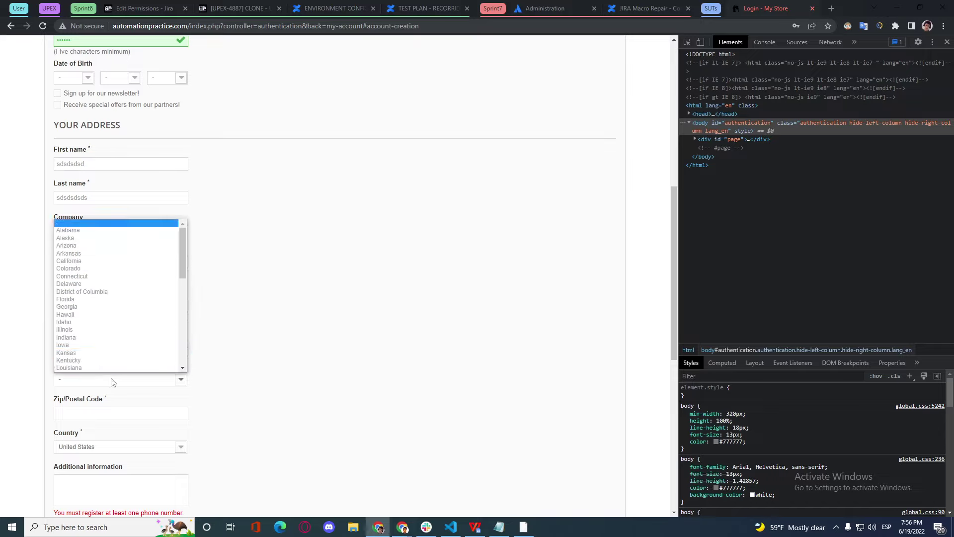
text(il)
key(Return)
- Enter zip 1234, keep United States, add a mobile phone number and submit the registration
click(79, 314)
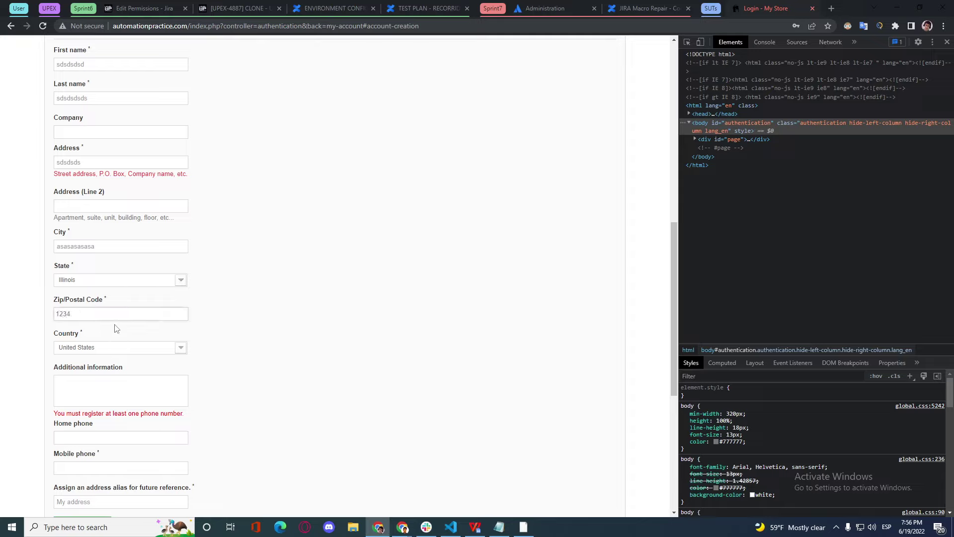
scroll(65, 328, down, 2)
click(95, 253)
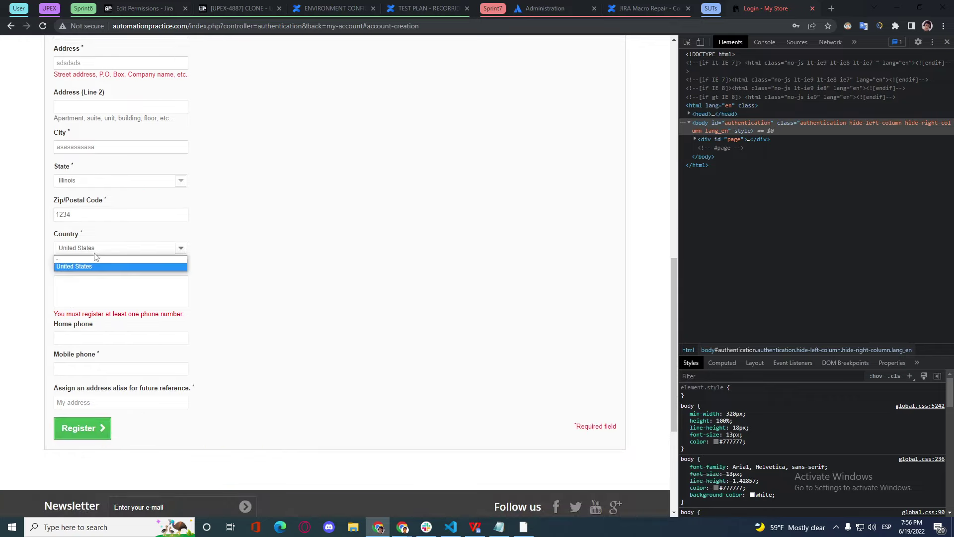
click(93, 269)
click(107, 292)
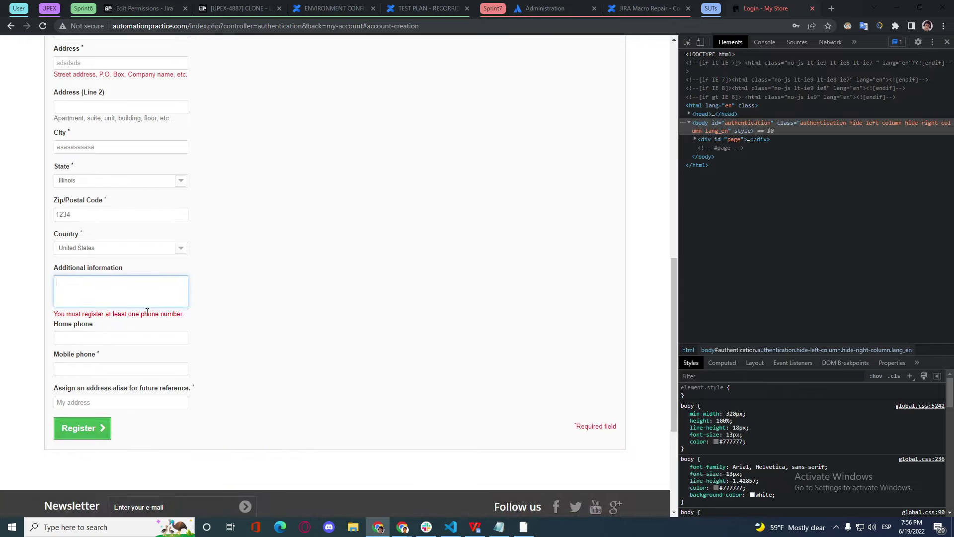
click(113, 368)
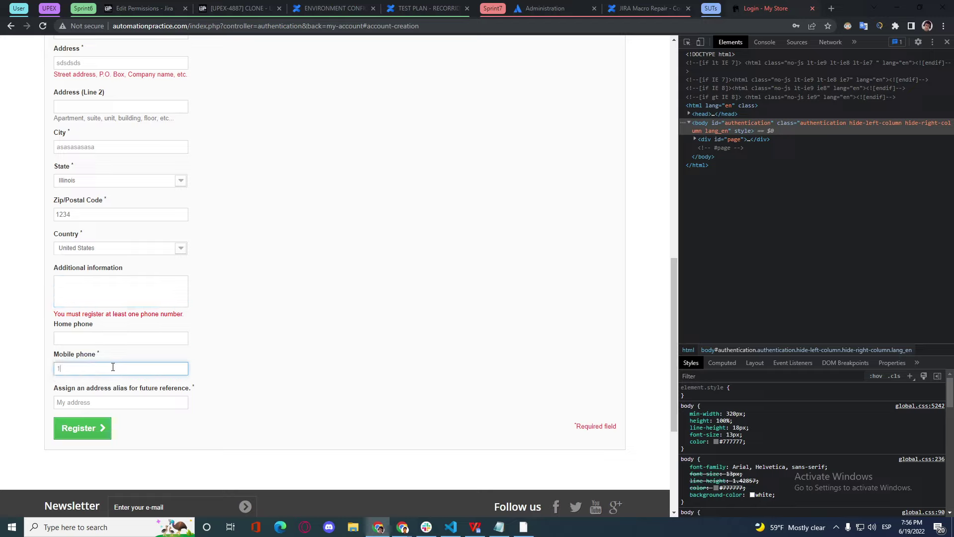
text(123456789)
click(107, 420)
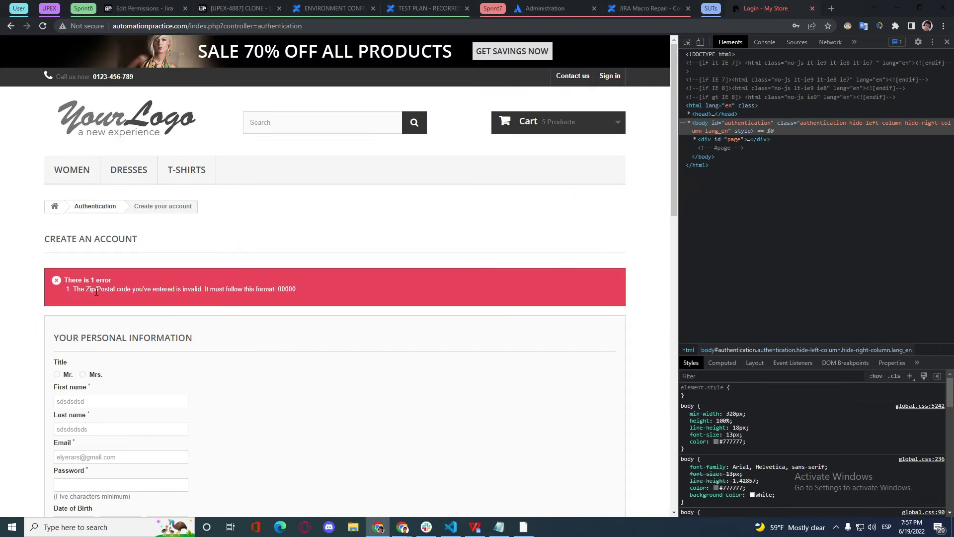
- Correct the zip code to five digits and resubmit the registration form
scroll(80, 289, down, 9)
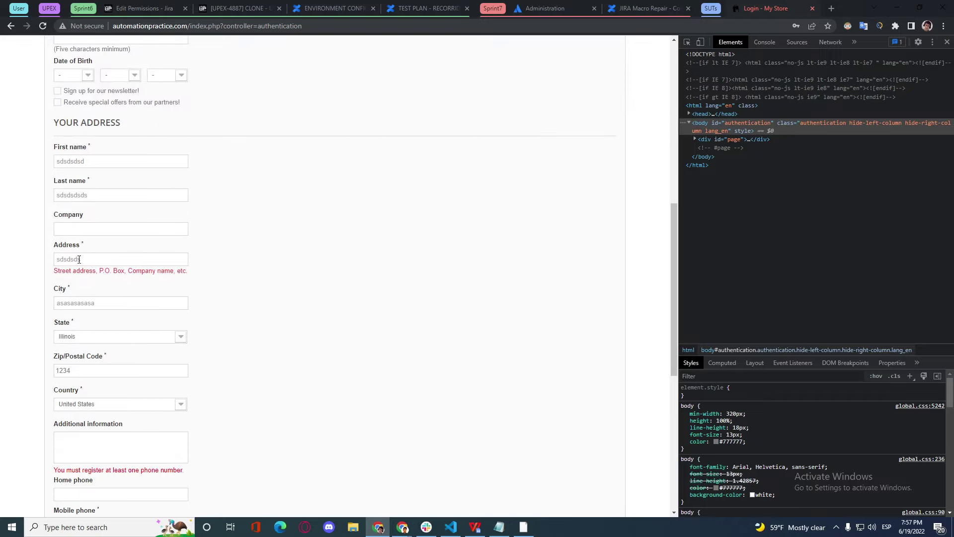
scroll(90, 308, down, 5)
scroll(85, 291, up, 3)
click(90, 269)
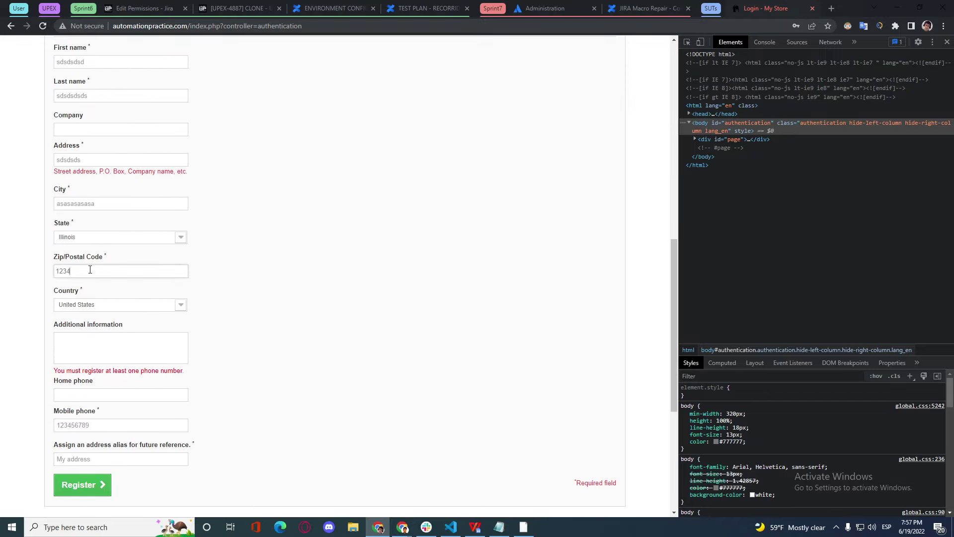
text(5)
click(100, 486)
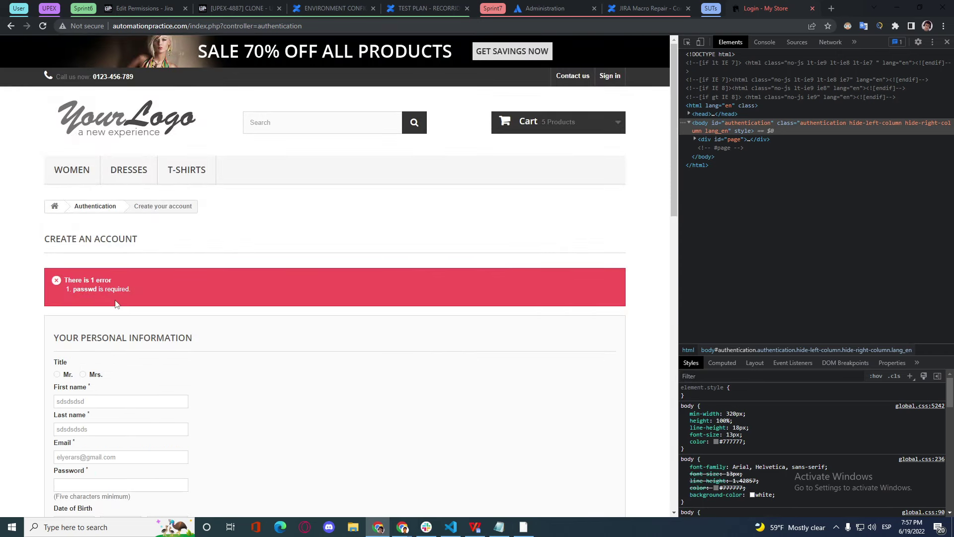
- Re-enter a valid password and submit the registration again
scroll(139, 308, down, 7)
scroll(135, 345, down, 5)
scroll(135, 344, up, 2)
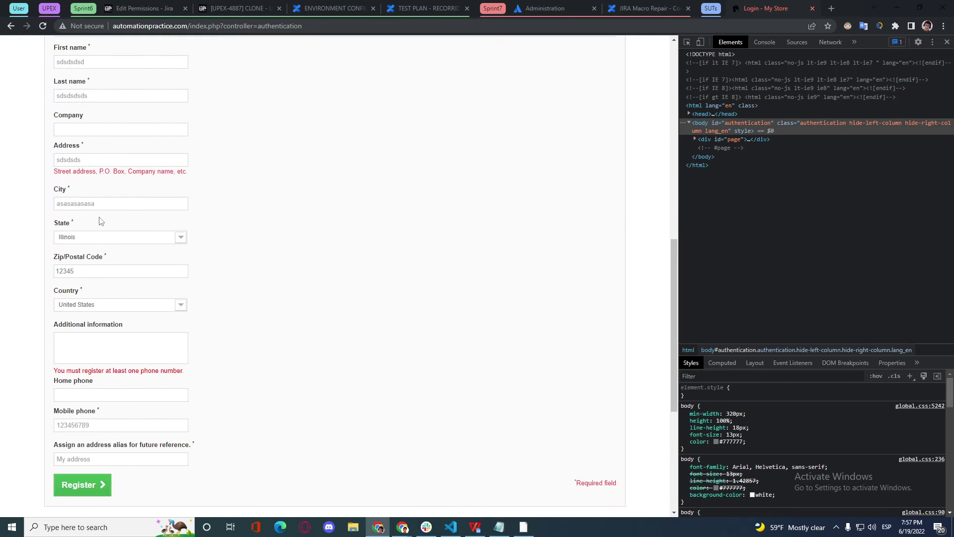
scroll(101, 214, up, 3)
scroll(101, 215, up, 3)
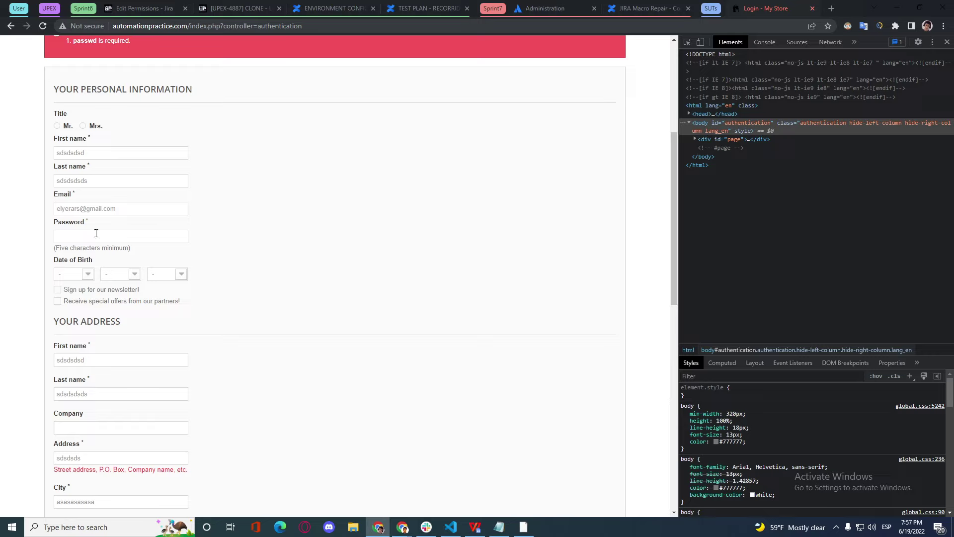
click(96, 233)
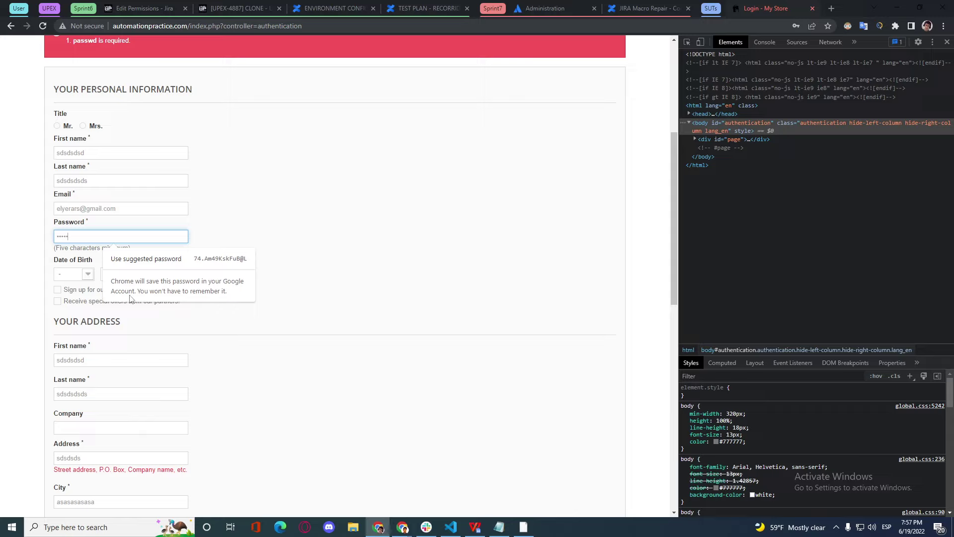
click(86, 256)
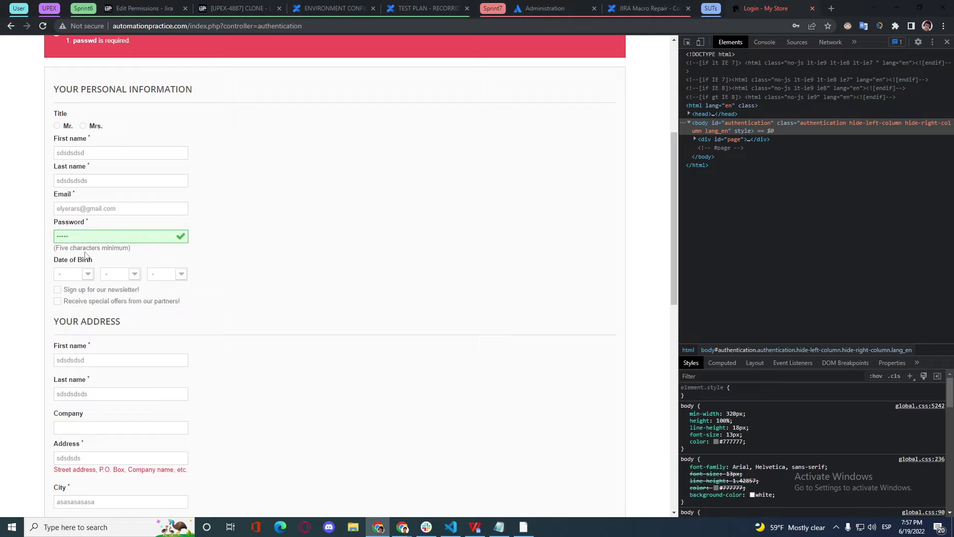
scroll(224, 357, down, 10)
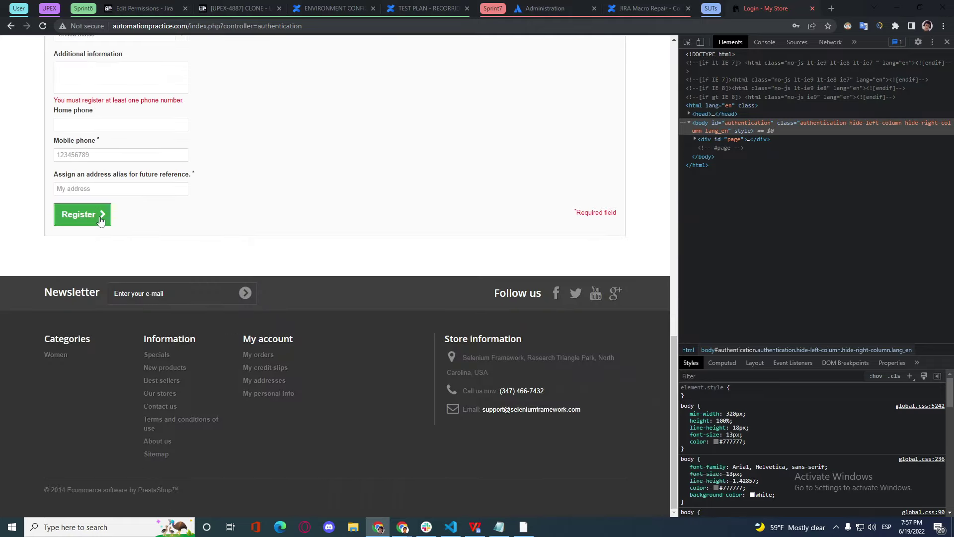
click(82, 214)
scroll(355, 247, up, 10)
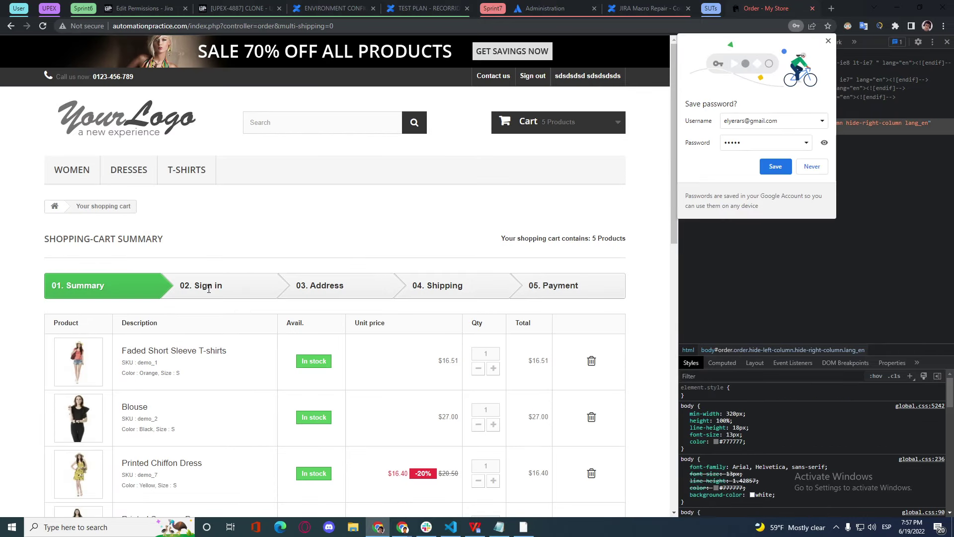
- Open the cart page, review the five products ($121.39) and addresses, and proceed to checkout
scroll(224, 229, down, 2)
scroll(224, 229, up, 2)
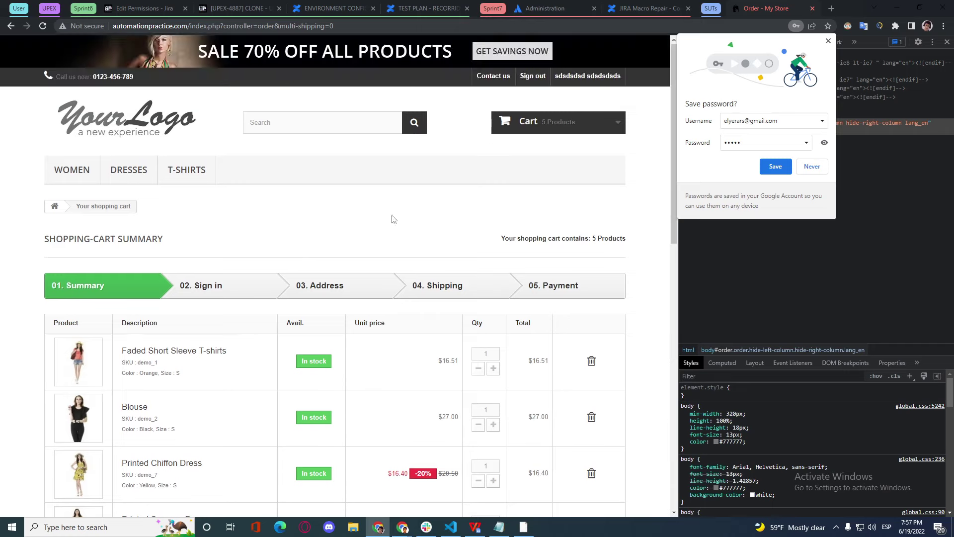
click(506, 124)
scroll(207, 293, down, 2)
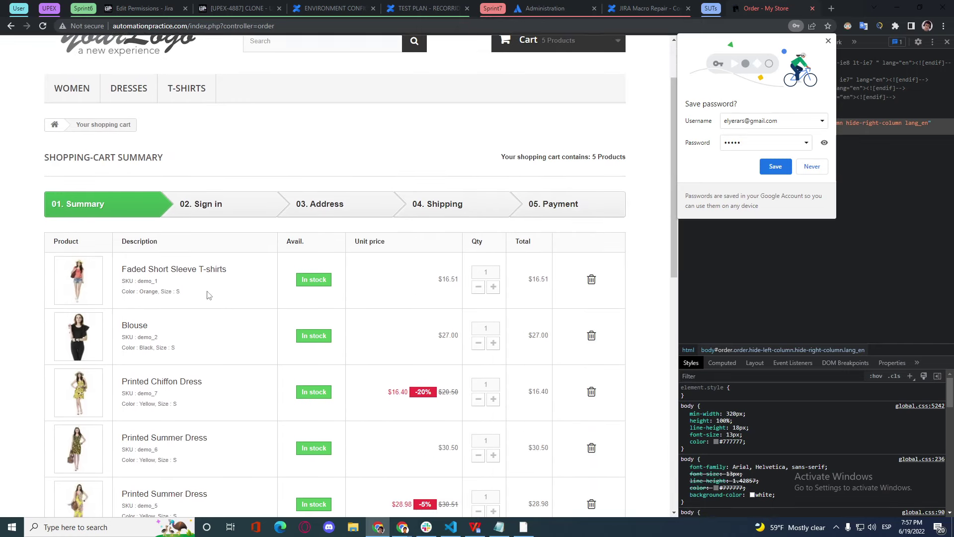
scroll(218, 199, down, 6)
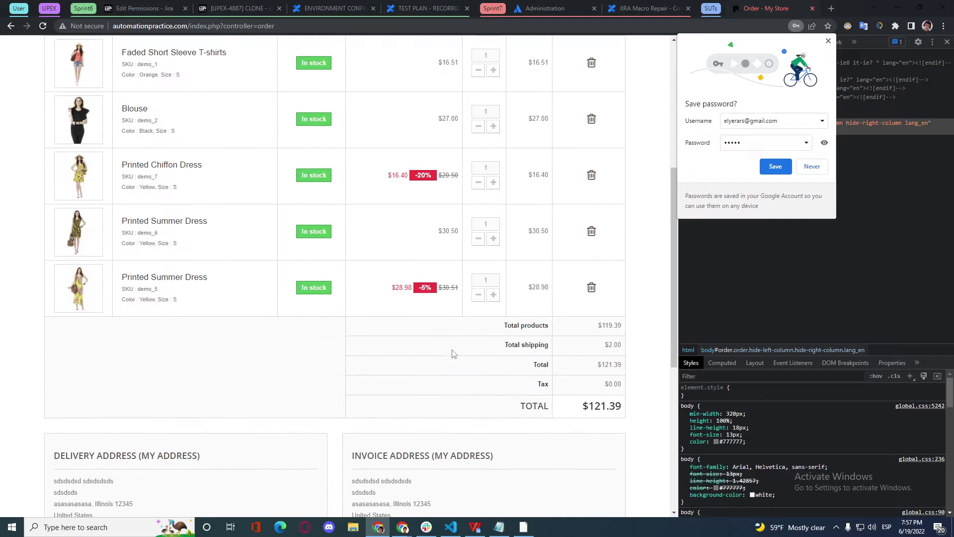
scroll(234, 305, up, 5)
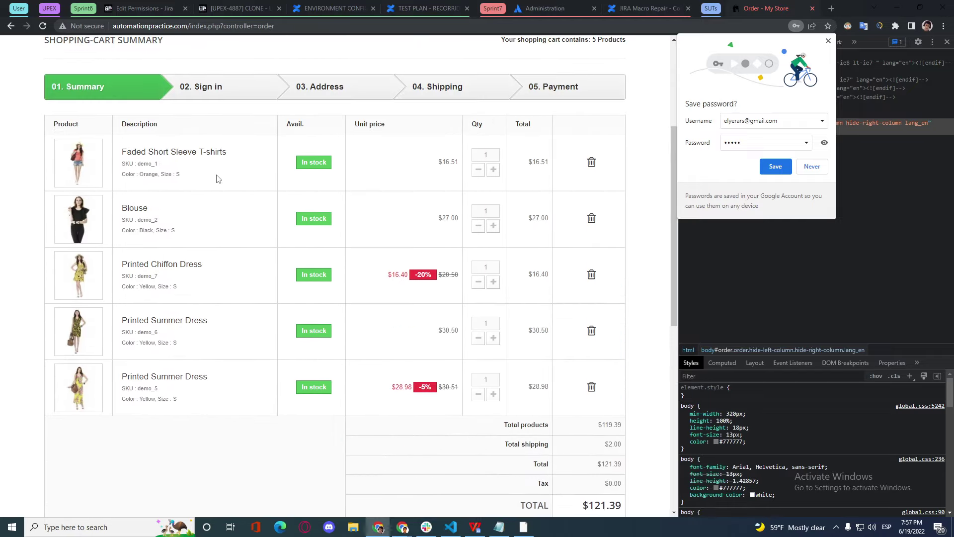
scroll(225, 184, down, 7)
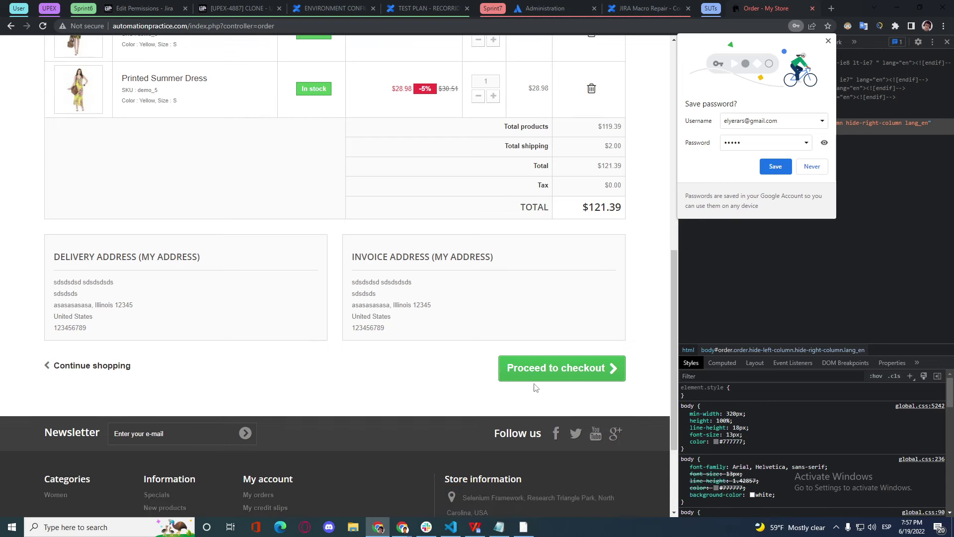
click(519, 376)
scroll(325, 350, up, 5)
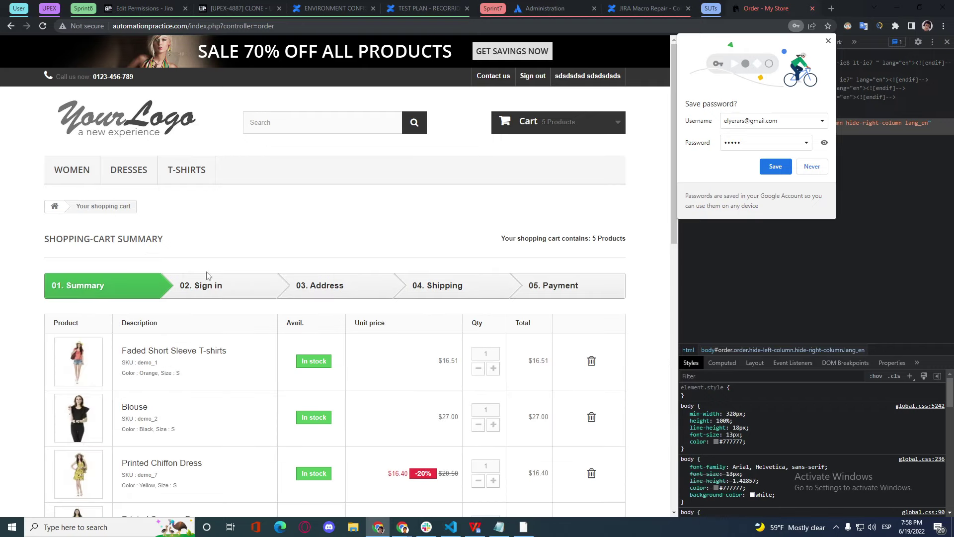
- Sign out of the account and select the 'Your shopping cart is empty.' message
click(535, 80)
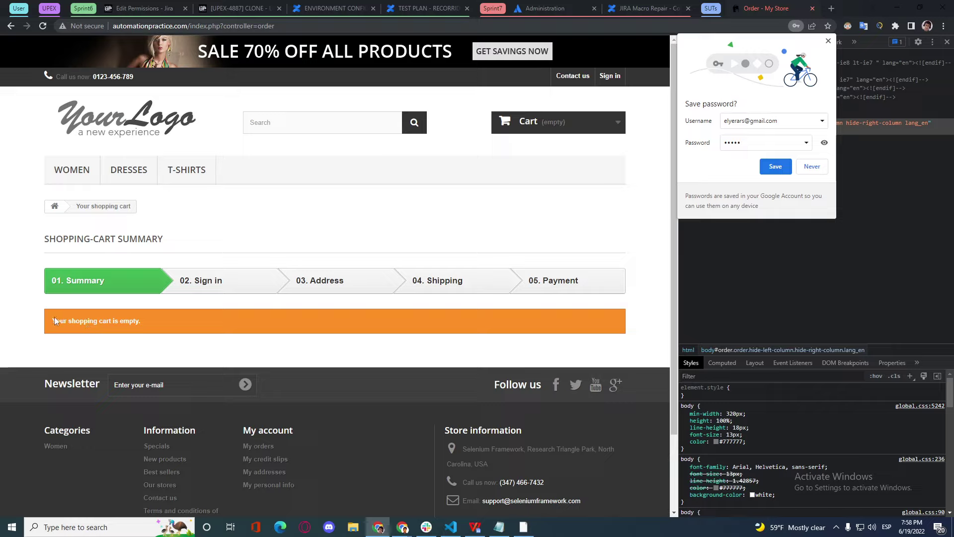
mouse_move(52, 320)
mouse_down()
mouse_move(148, 333)
mouse_move(55, 322)
mouse_up()
- Clear the text selection, decline Chrome's password saving, and open the Women category
click(173, 331)
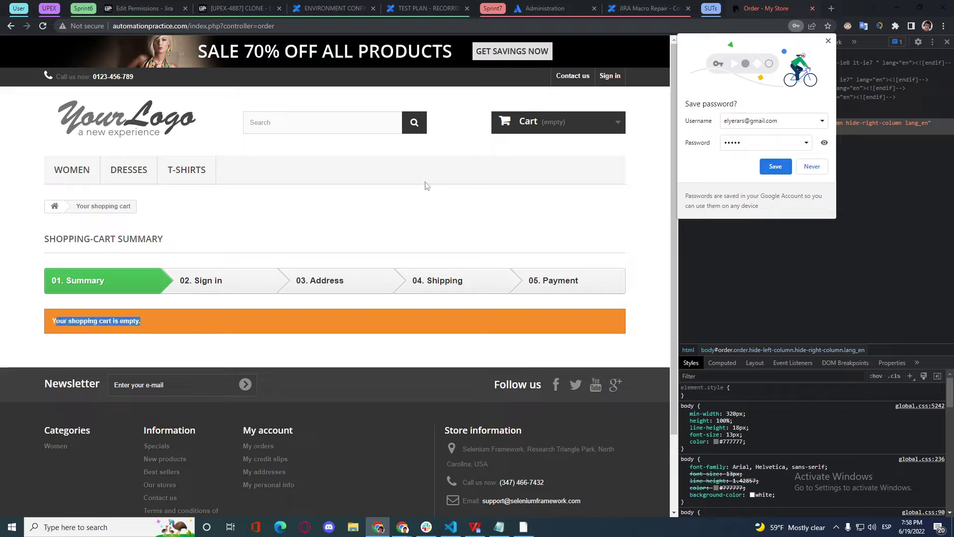
click(35, 205)
mouse_move(69, 172)
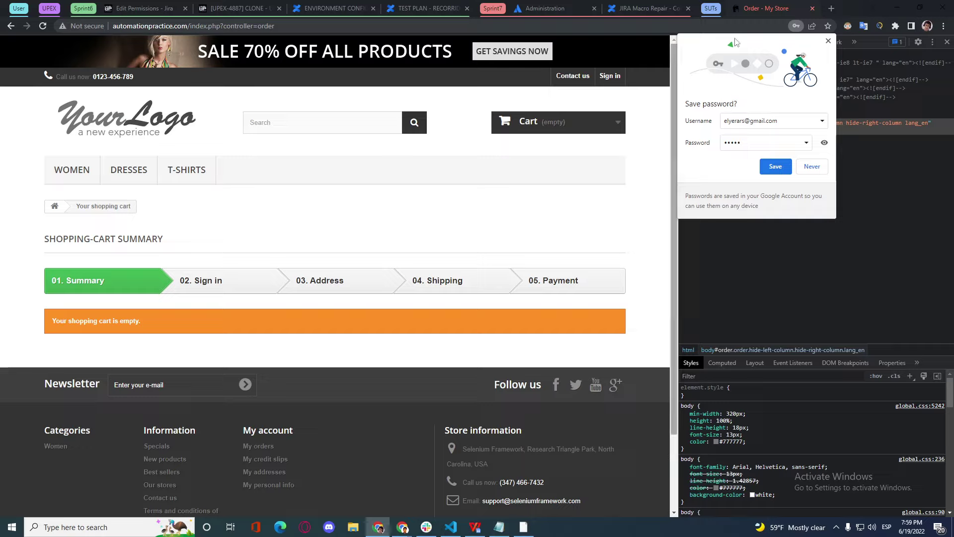
click(823, 167)
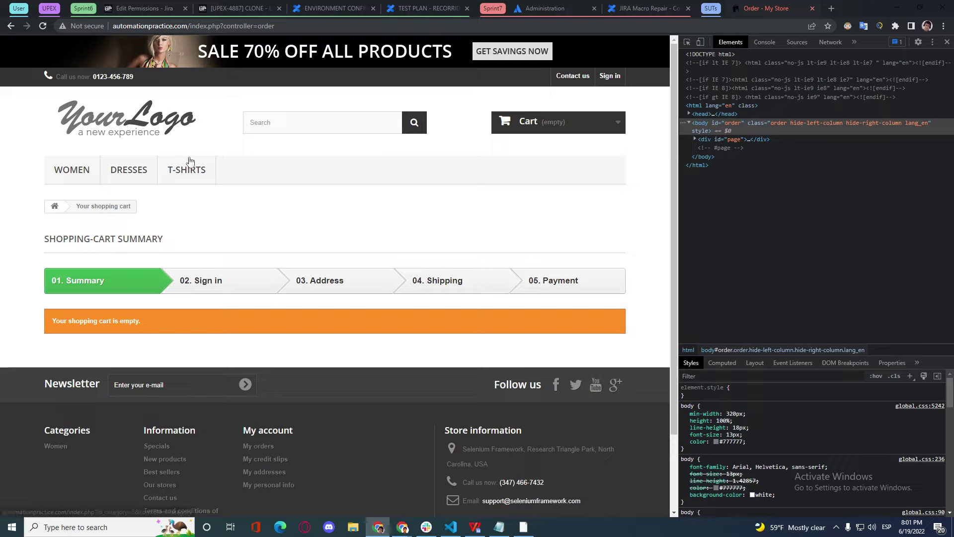
click(86, 170)
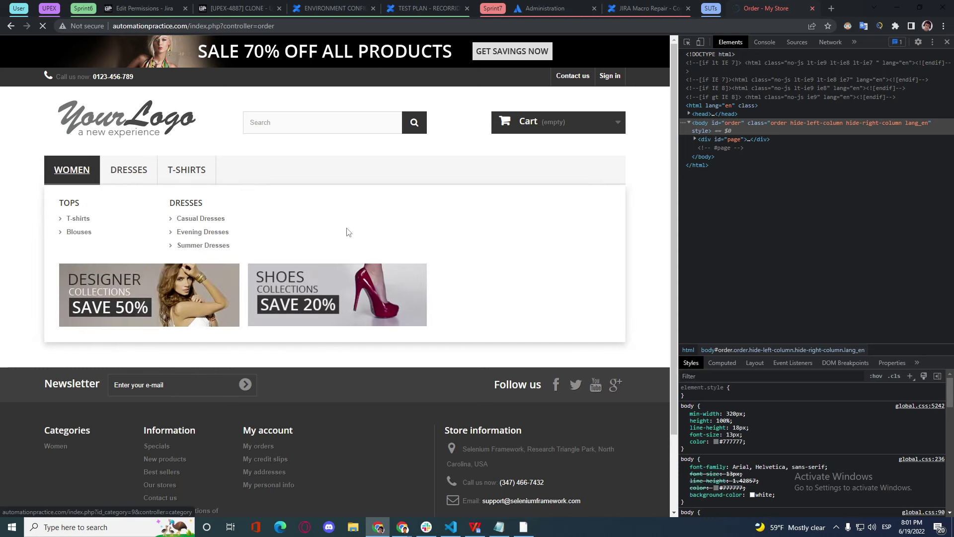
- Add Faded Short Sleeve T-shirts to the cart and proceed to the $18.51 cart summary
scroll(284, 277, down, 5)
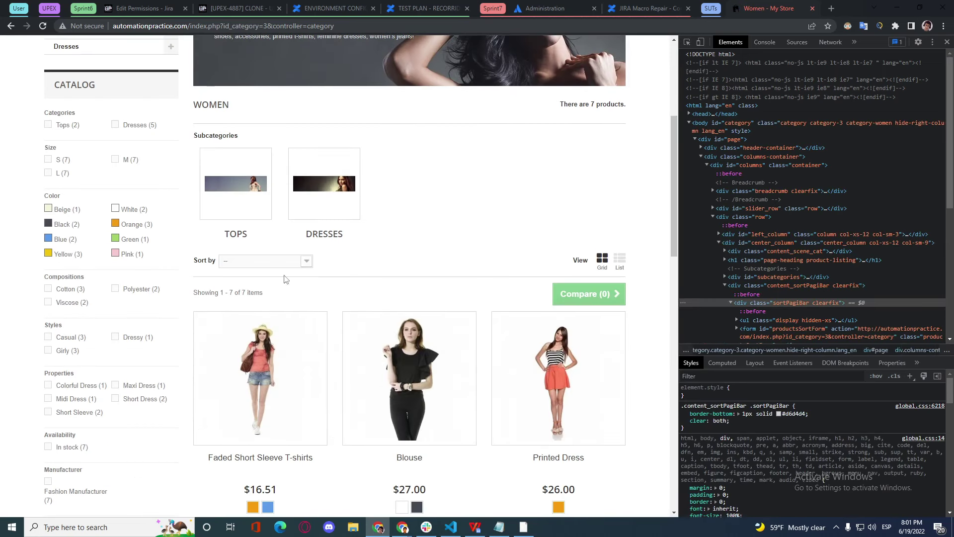
click(244, 485)
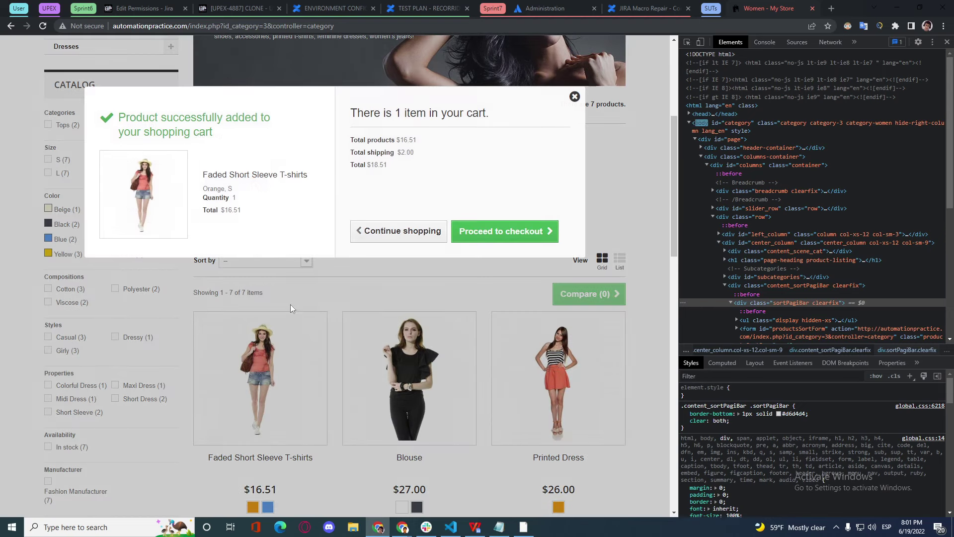
click(480, 240)
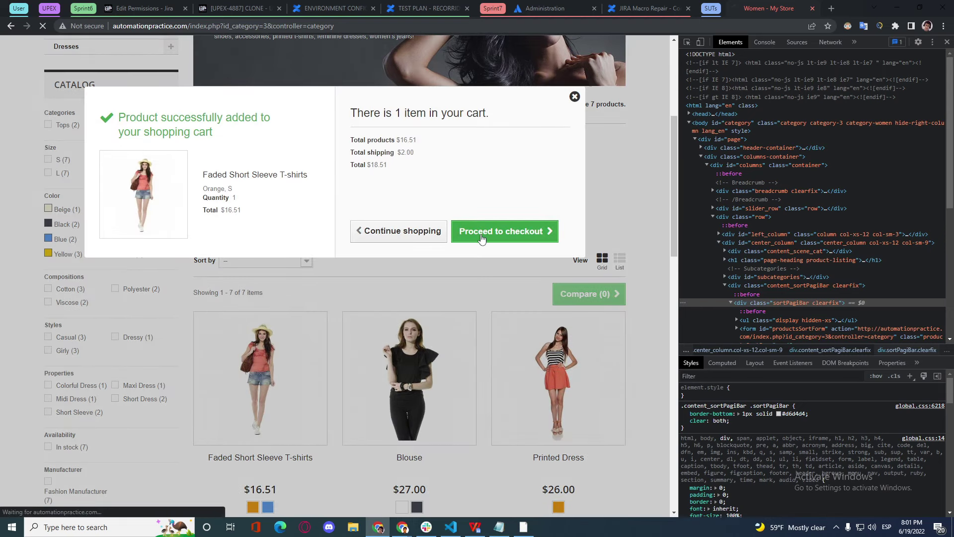
scroll(365, 323, down, 3)
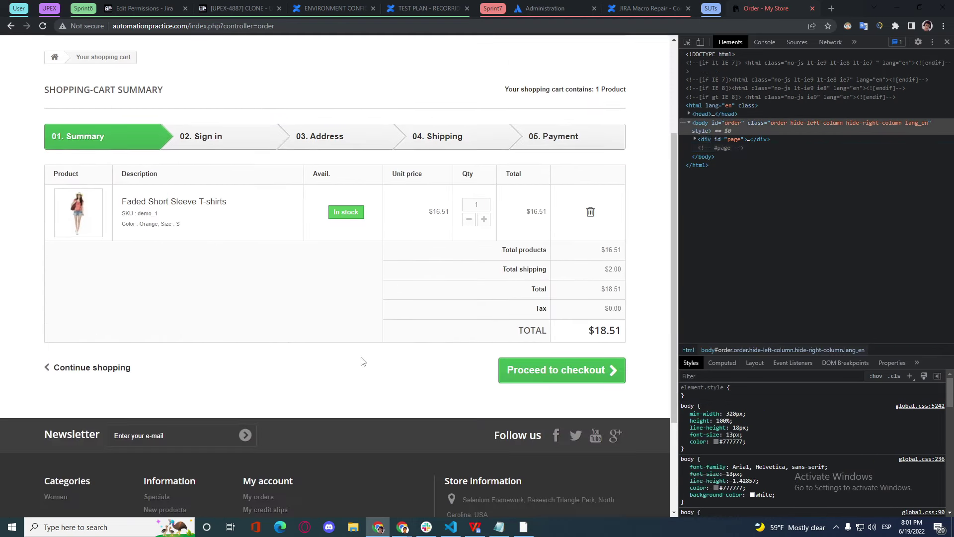
scroll(109, 299, up, 3)
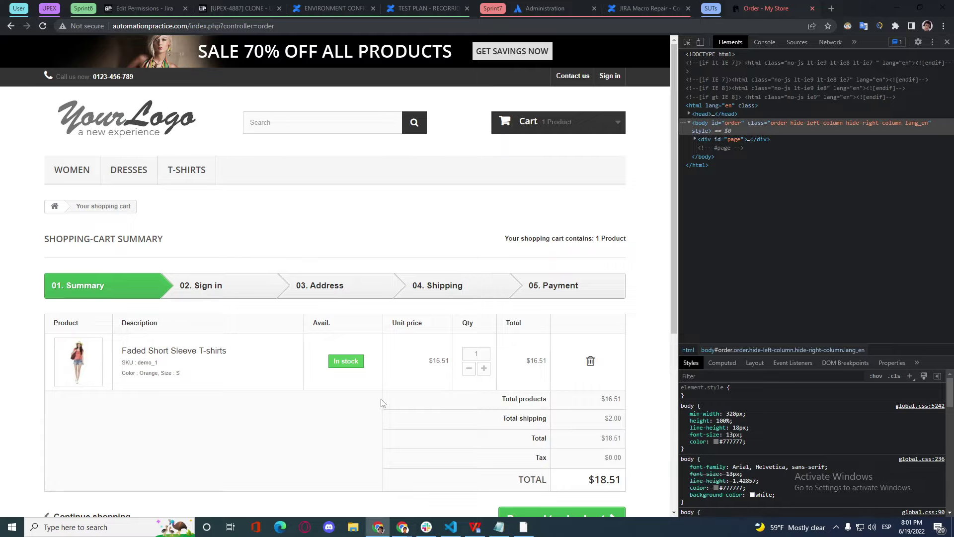
scroll(377, 400, down, 2)
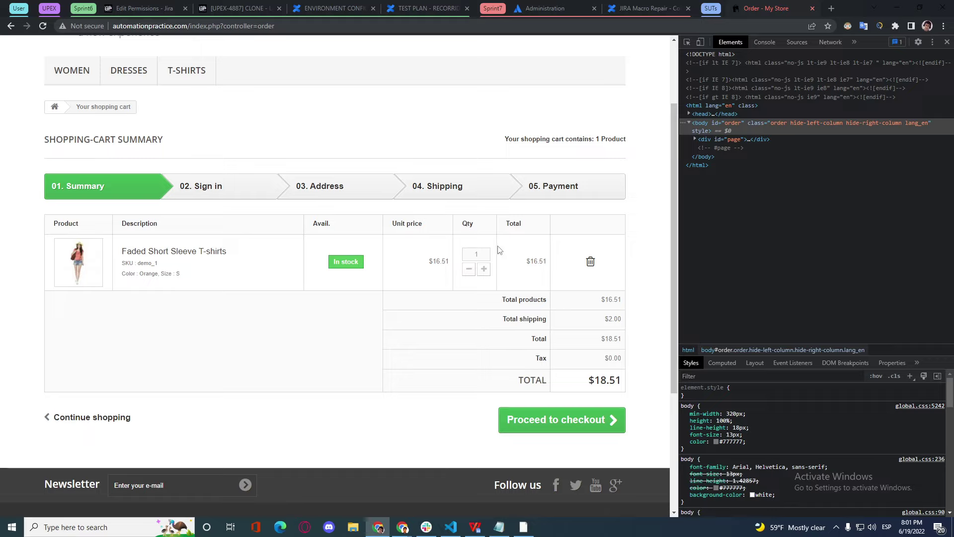
double_click(470, 224)
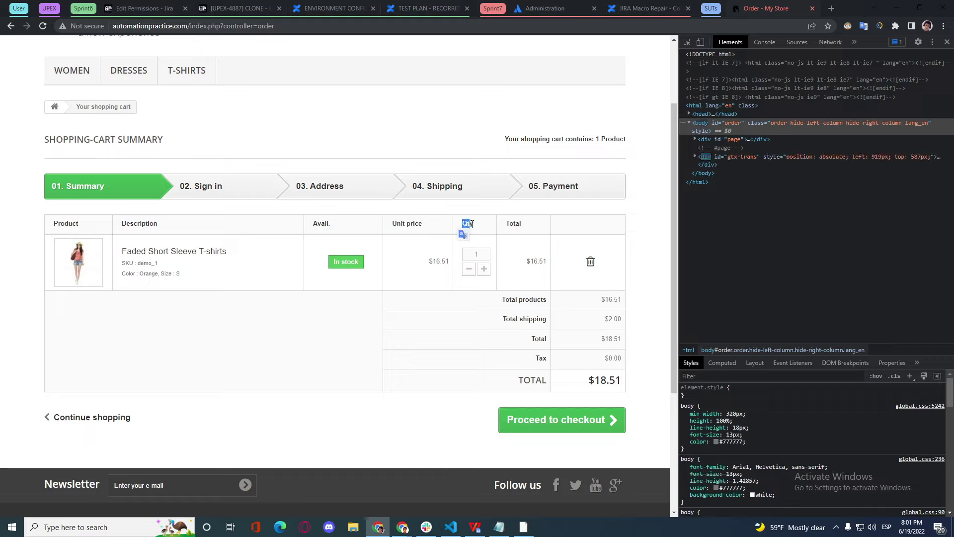
click(486, 230)
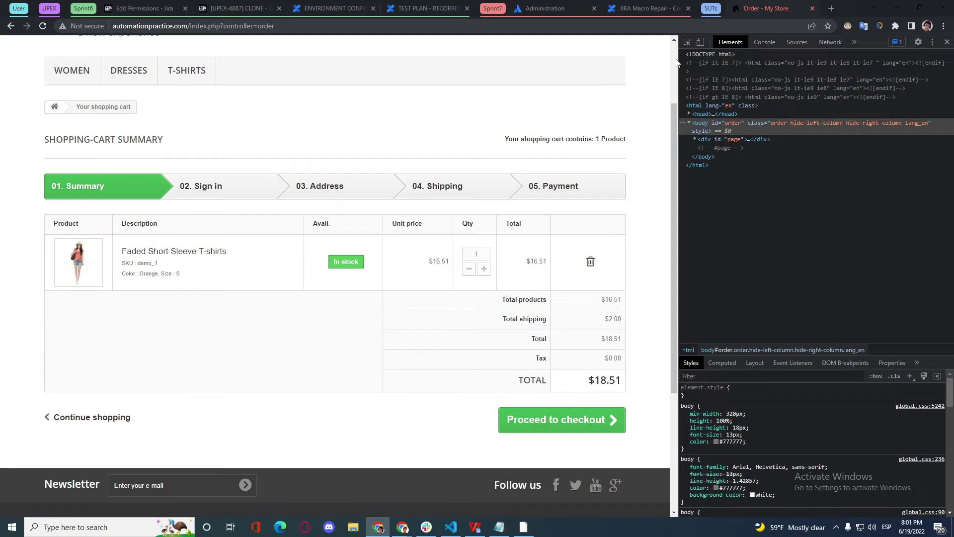
- Inspect the center_column element and the 01. Summary span in DevTools, then return to WPS Writer
click(687, 44)
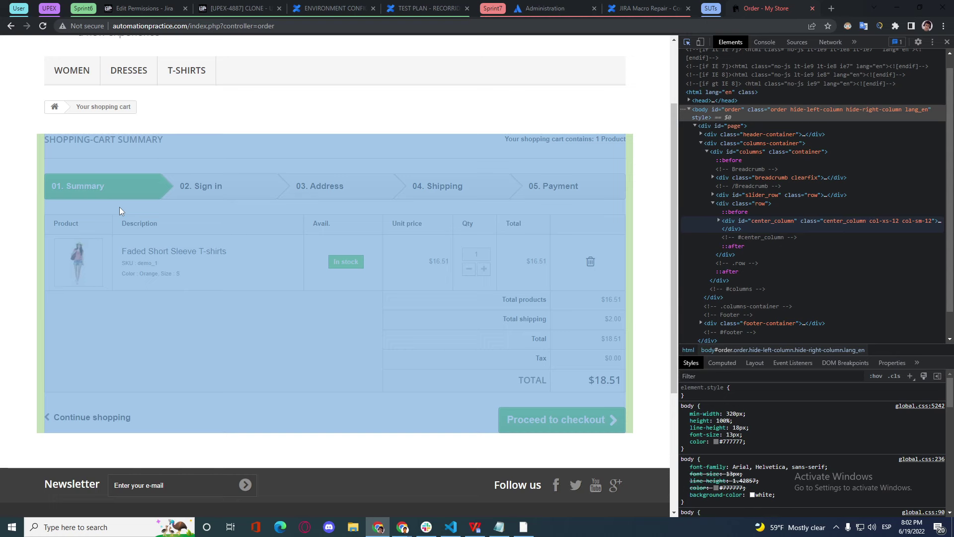
click(120, 206)
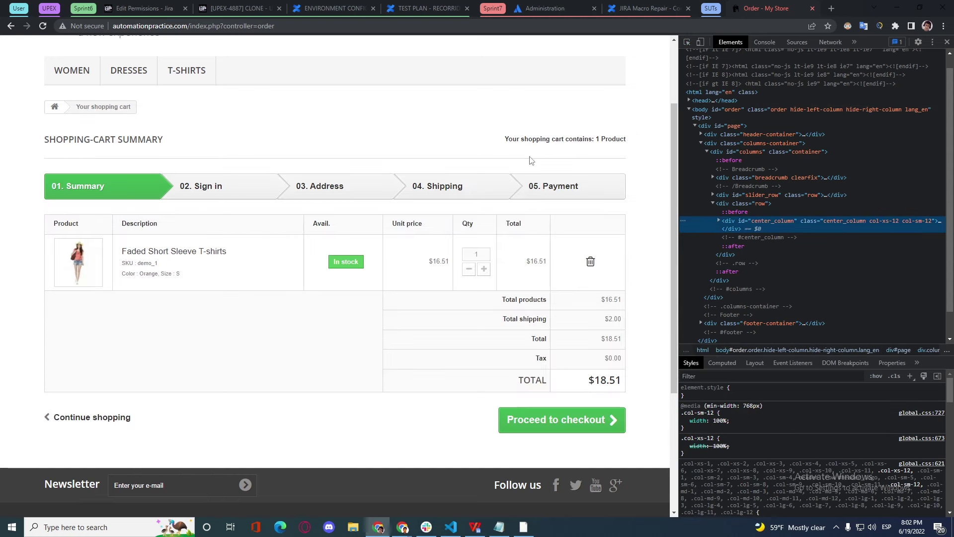
click(687, 42)
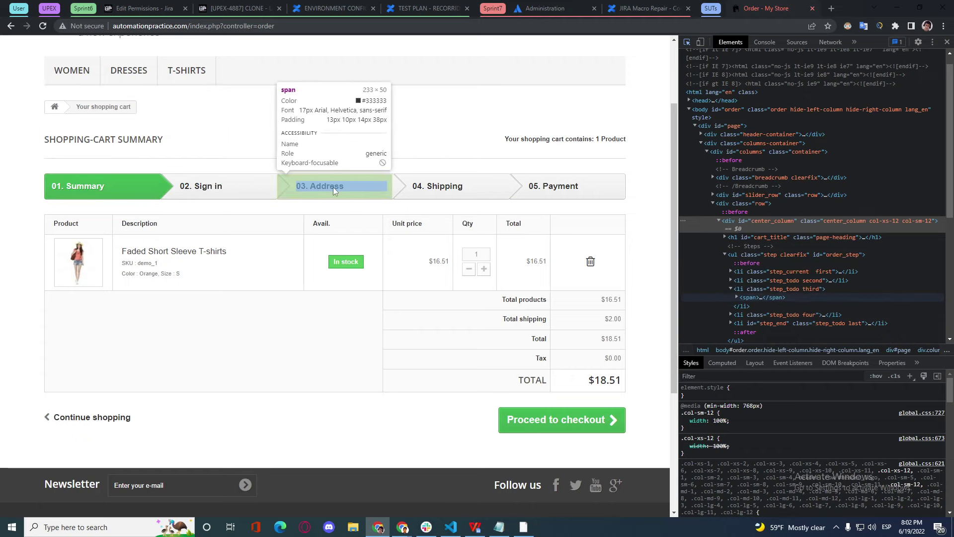
click(131, 183)
click(737, 272)
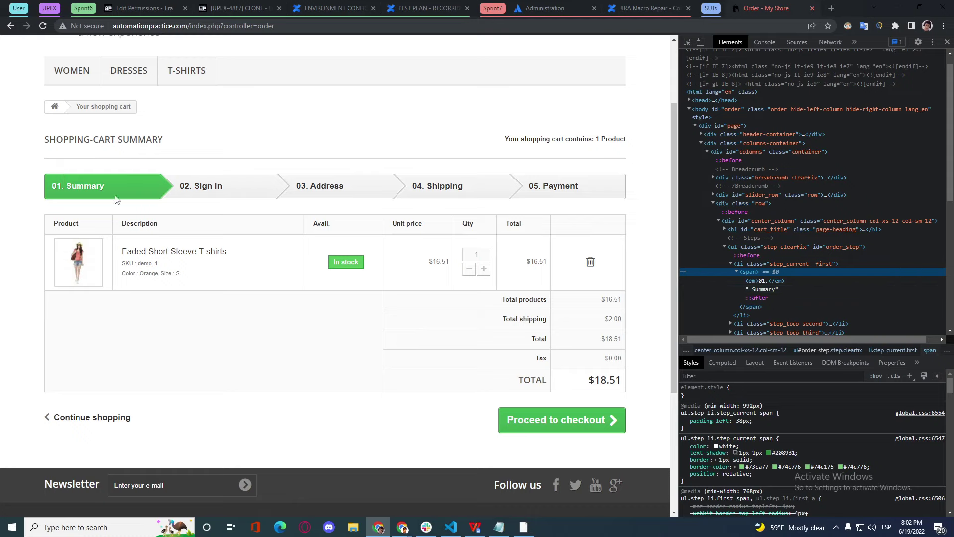
key(alt+Tab)
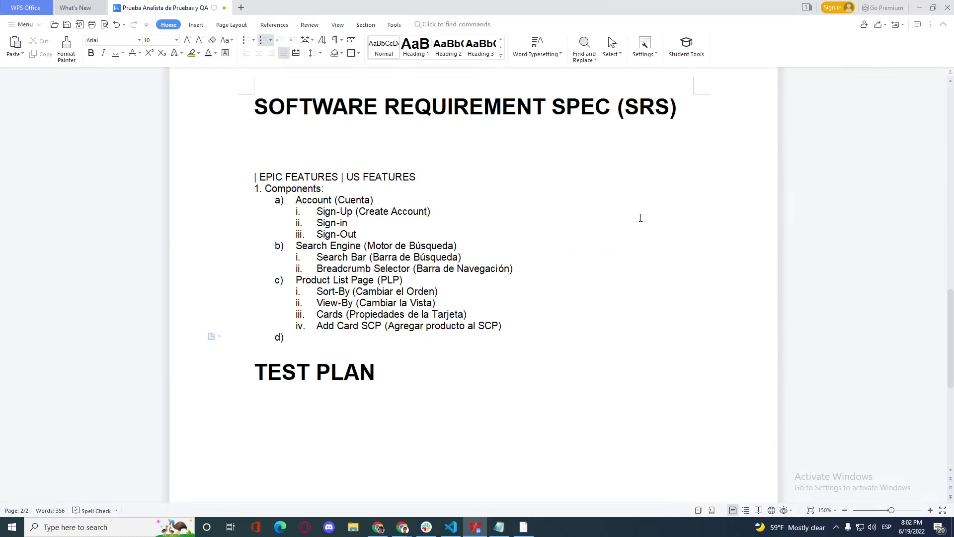
- Select 'Workflow' in the Notepad keyword list and compare it against the store's cart page
key(alt+Tab)
key(alt+Tab)
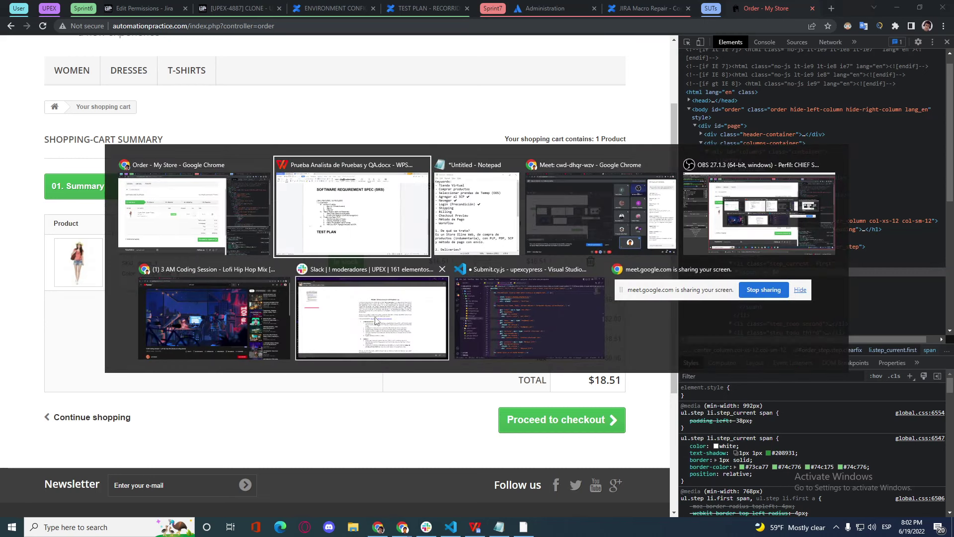
key(alt+Tab)
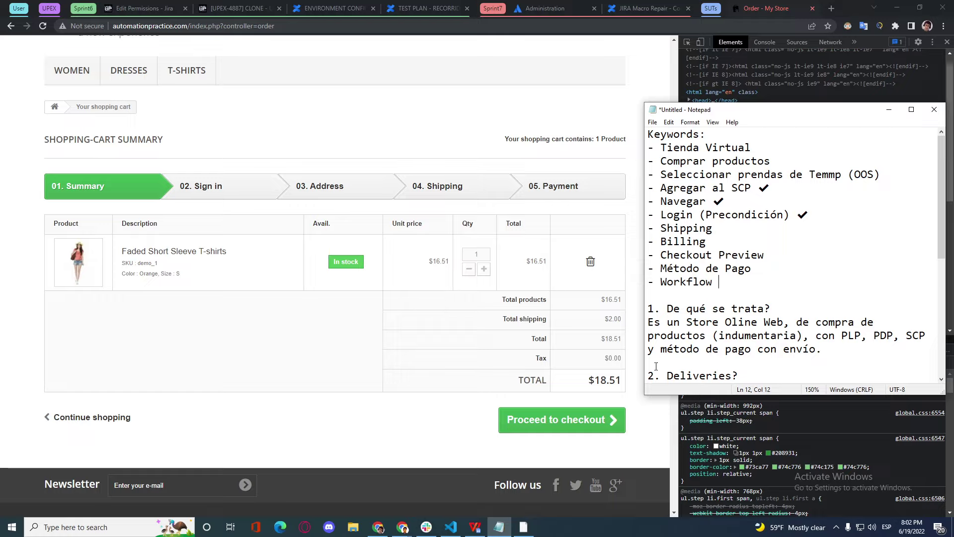
drag(720, 282, 660, 282)
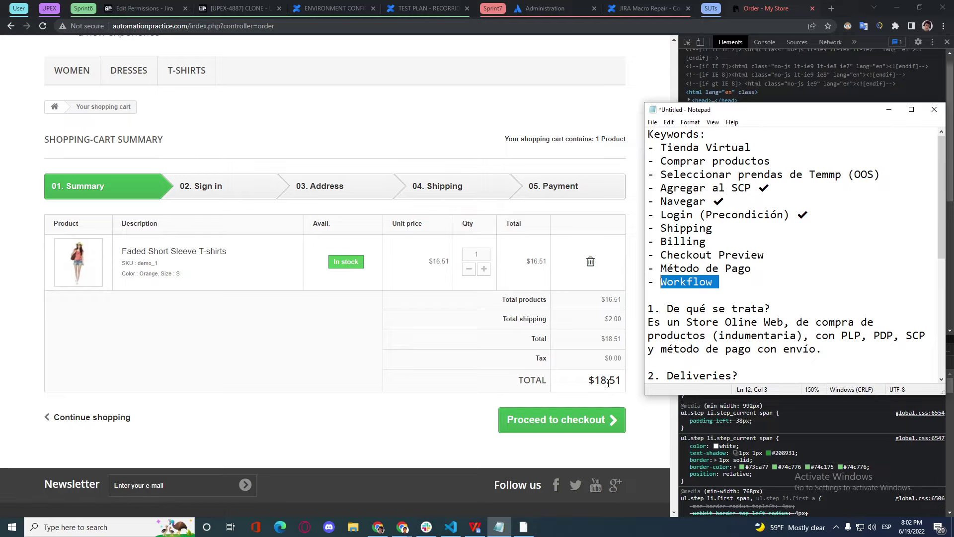
scroll(603, 390, down, 1)
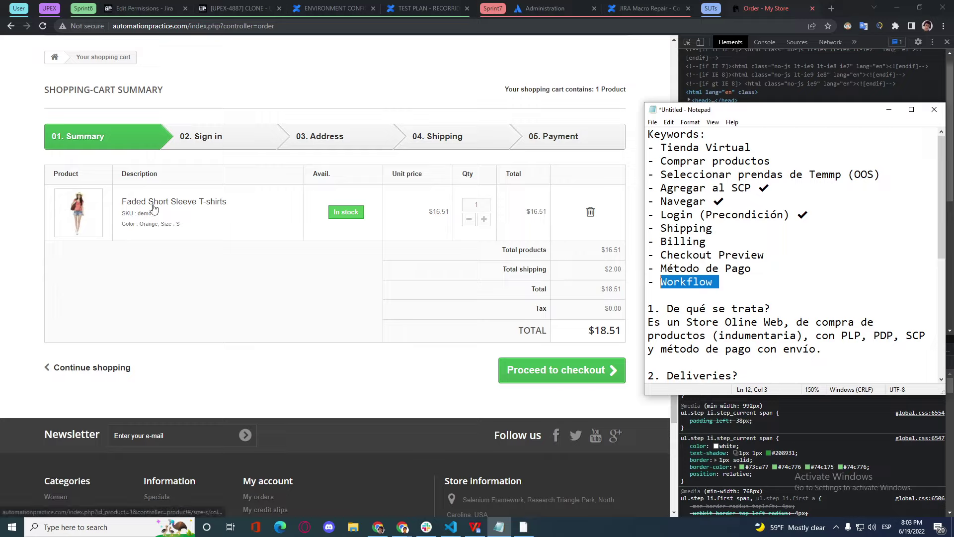
scroll(92, 214, down, 2)
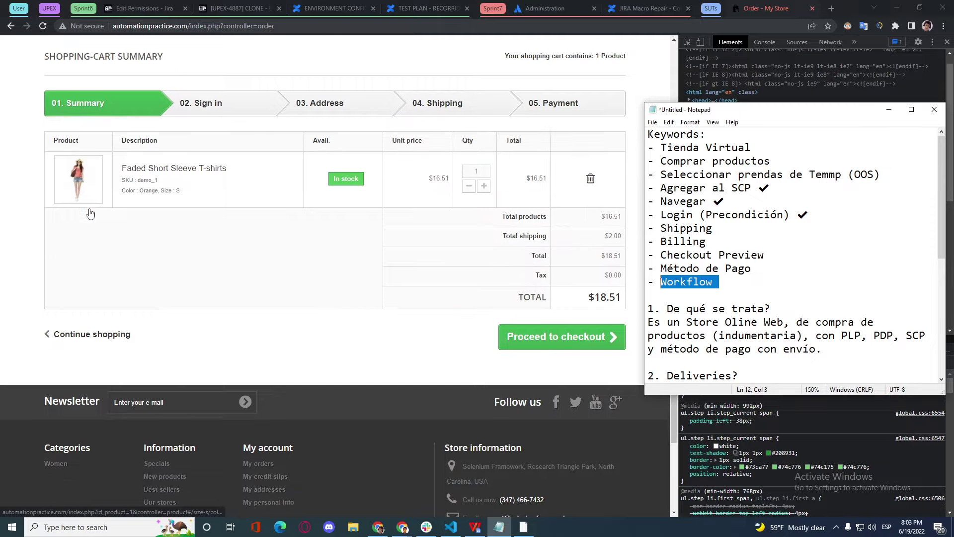
scroll(112, 223, up, 3)
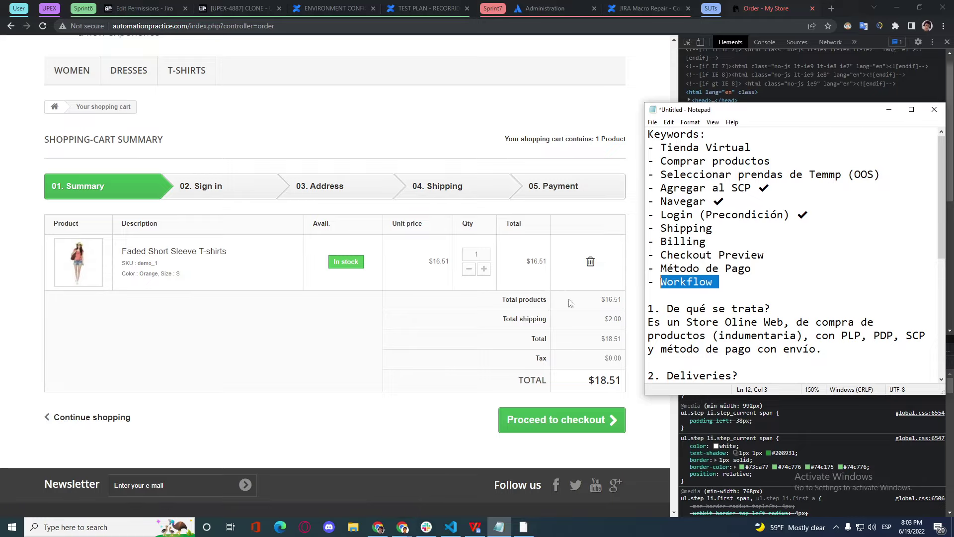
key(alt+Tab)
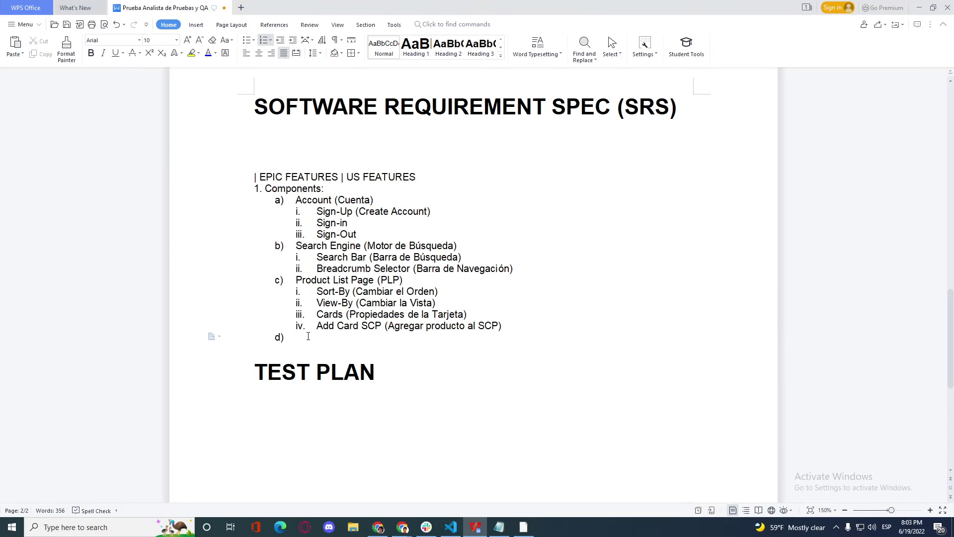
- Type 'Shopping Cart' as item d) and glance back at the store's cart page
text(Shopping Carty)
key(BackSpace)
key(Return)
key(Tab)
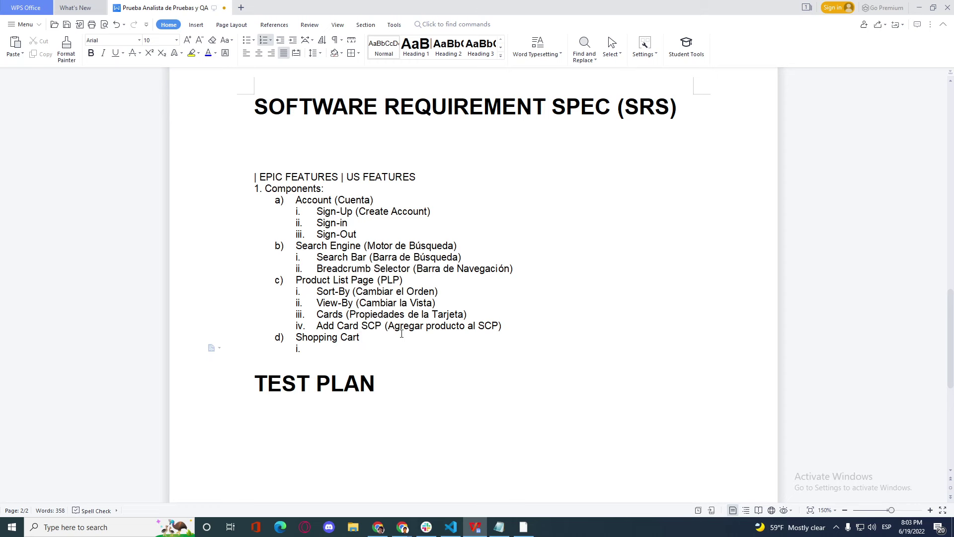
key(alt+Tab)
scroll(246, 173, up, 2)
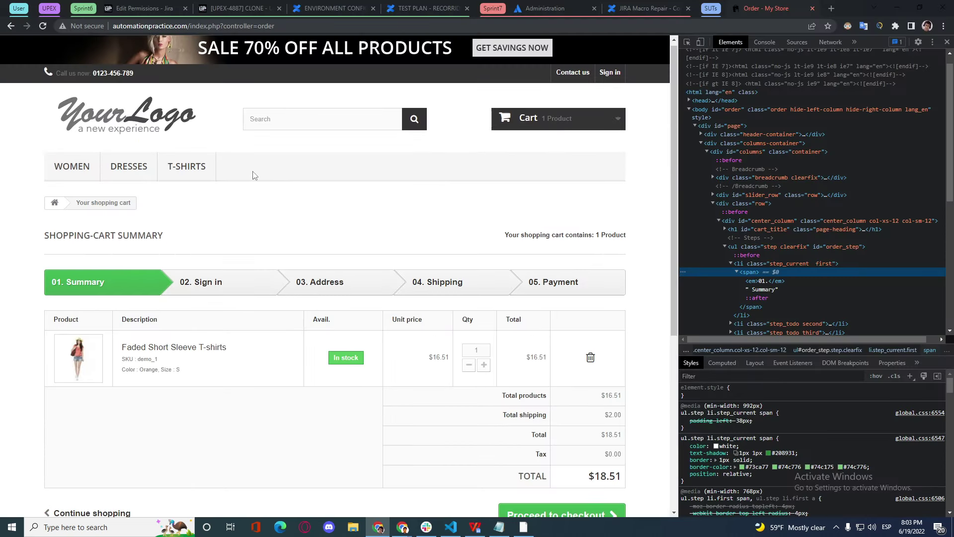
mouse_move(504, 131)
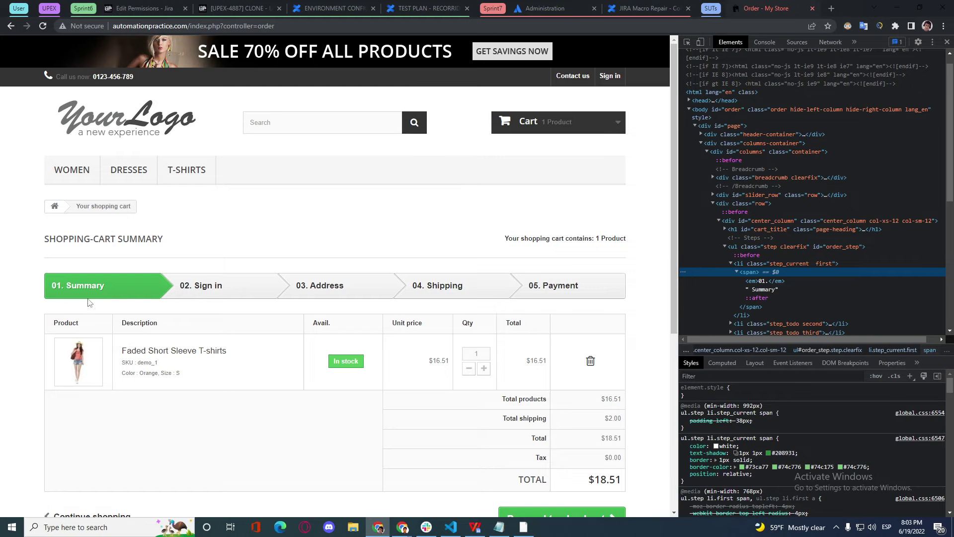
key(alt+Tab)
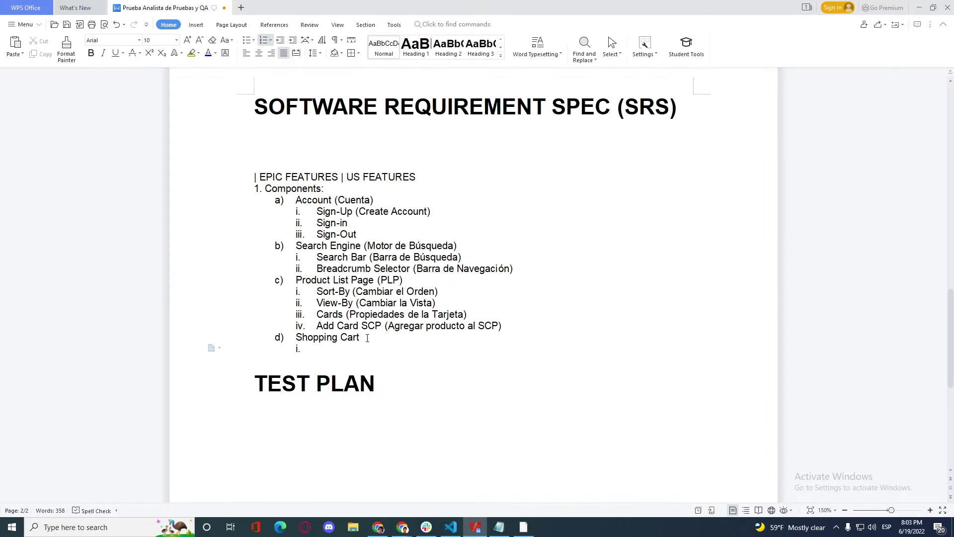
- Complete item d) as 'Shopping Cart Summary (Checkout)' and start a new empty e) item
click(368, 338)
text(Summary)
key(Down)
click(403, 338)
key(Delete)
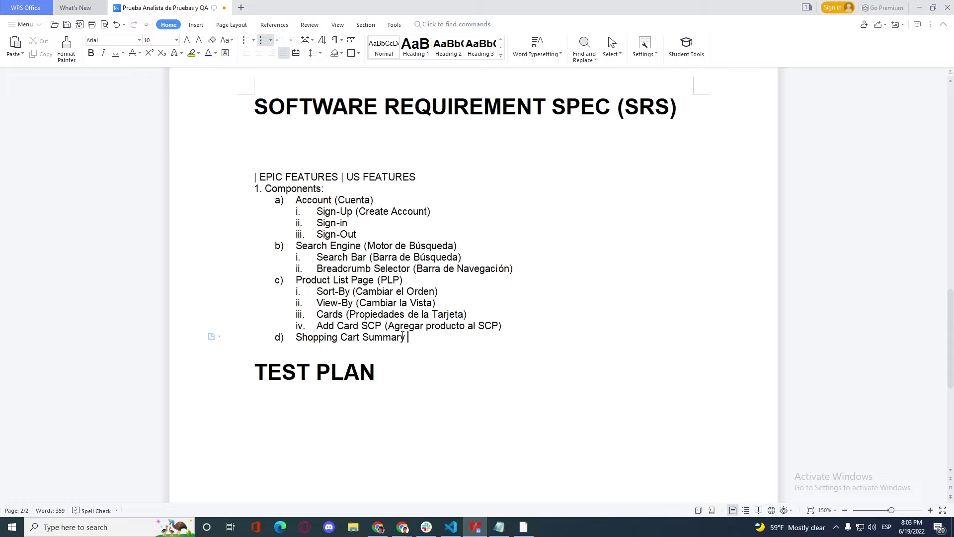
text(()
text(Checkout))
key(Down)
click(458, 336)
key(Return)
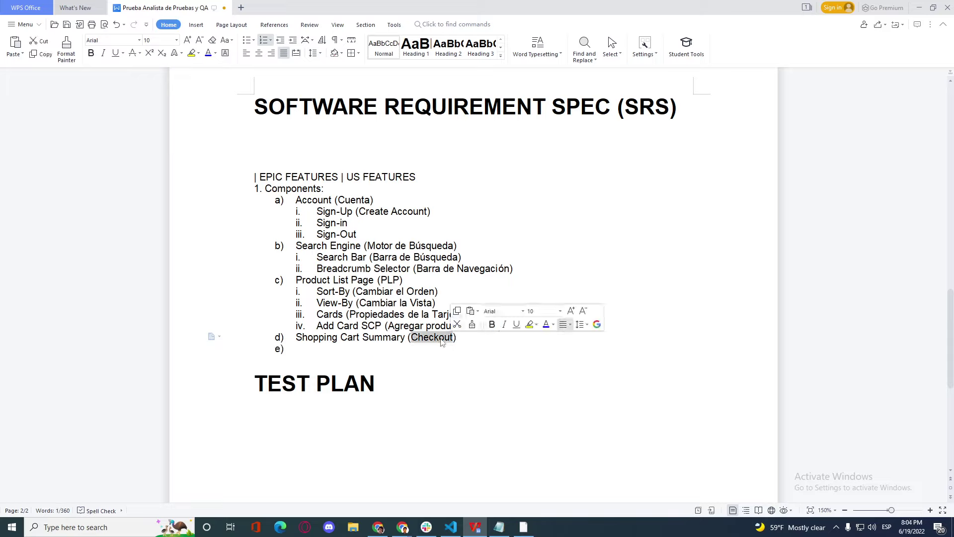
key(alt+Tab)
scroll(472, 350, down, 3)
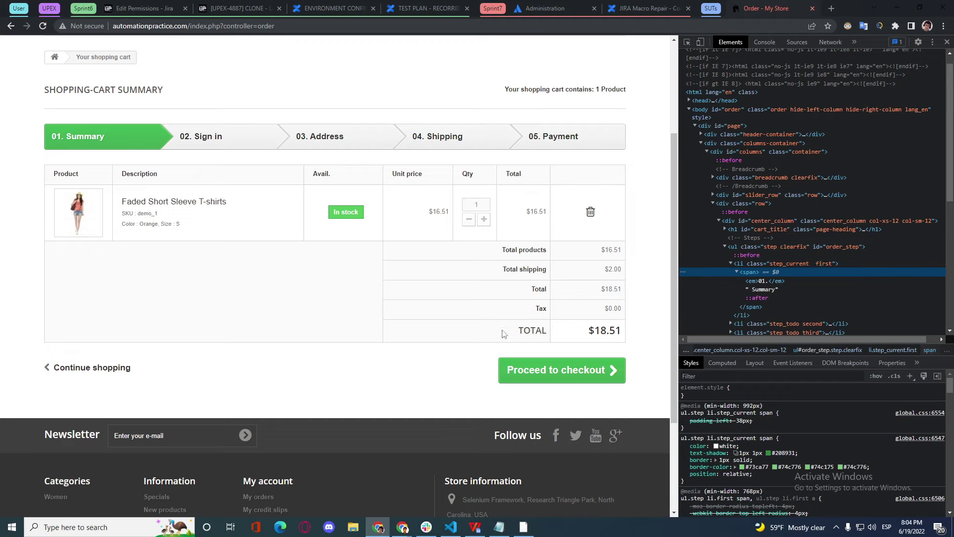
- Change item d)'s Spanish label from 'Confirmar Productos' to 'Resumen de Compra'
scroll(469, 331, up, 1)
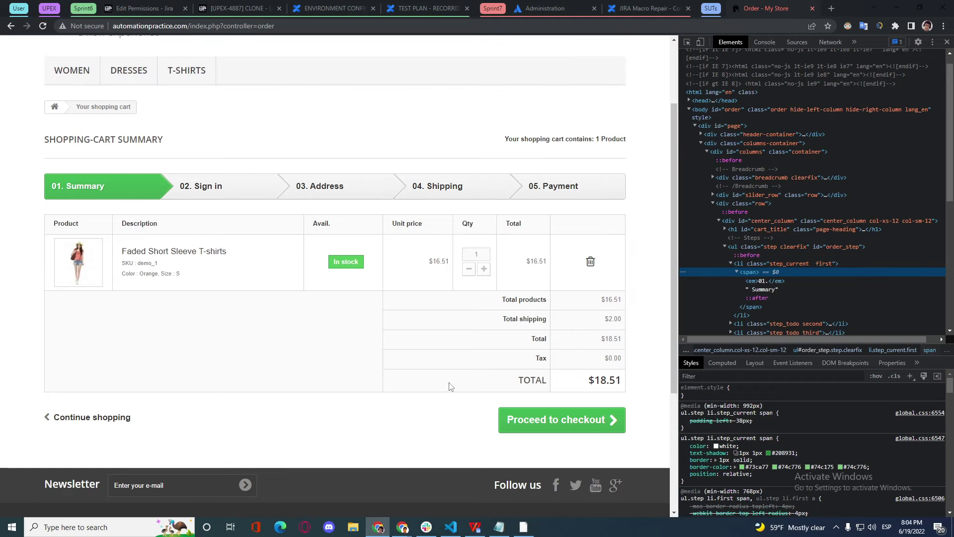
key(alt+Tab)
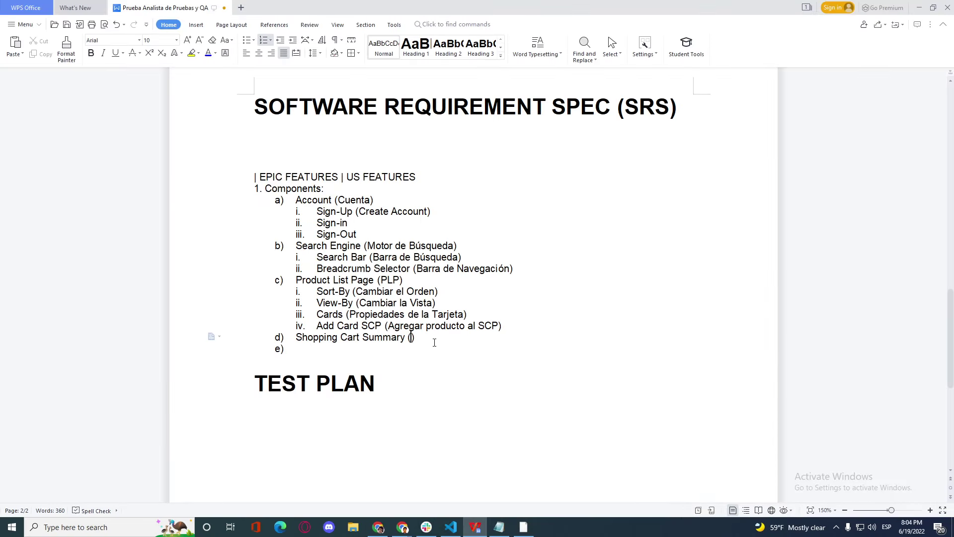
text(Confirmar Productos)
key(Down)
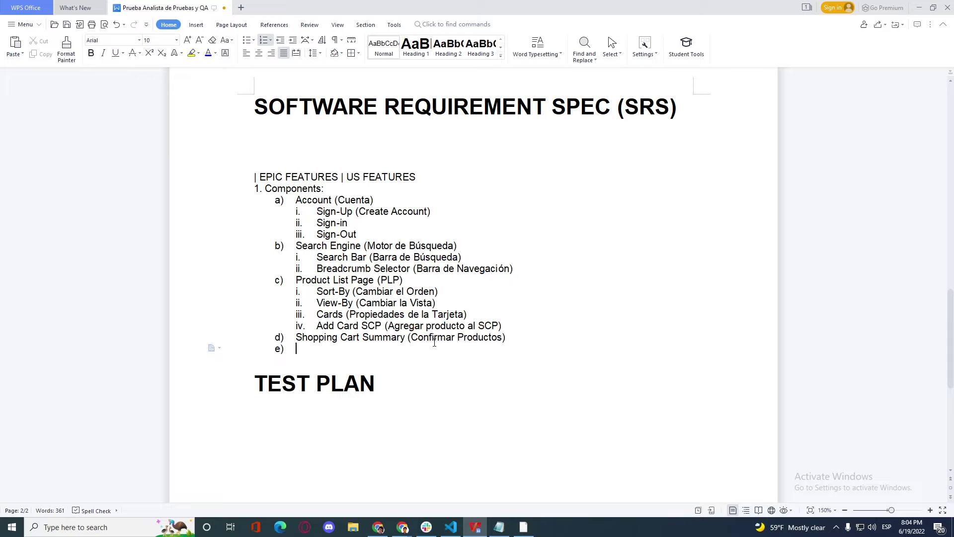
drag(411, 337, 505, 337)
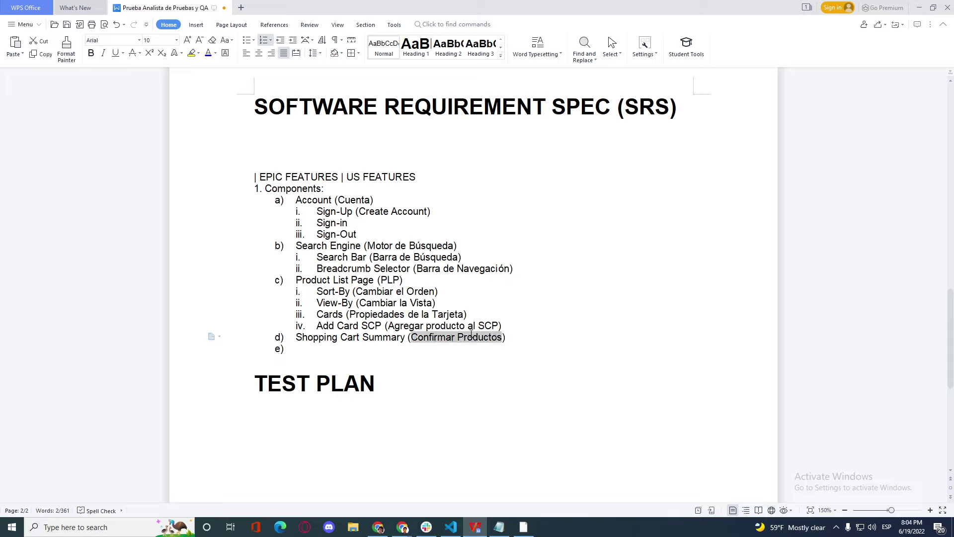
text(Resumen de Comp)
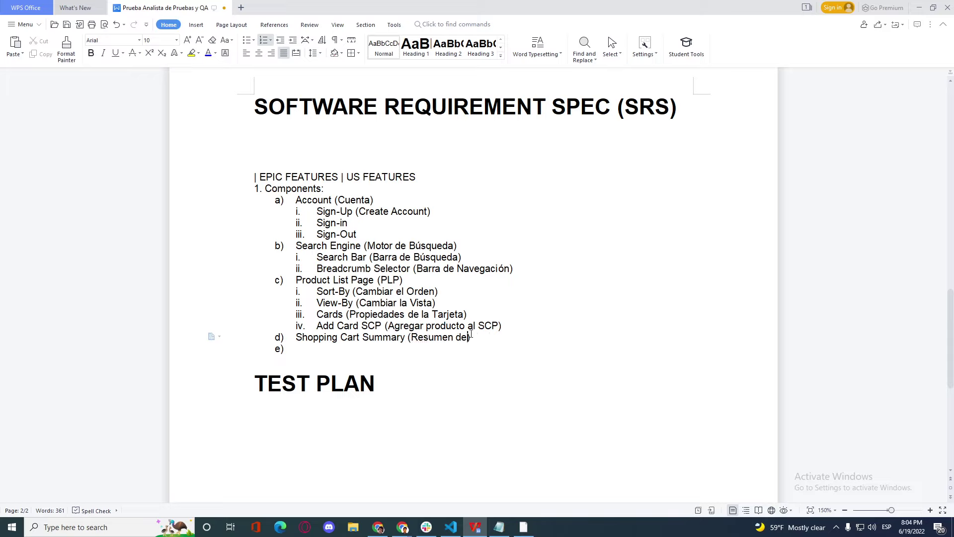
text(ra)
key(Down)
- Indent a first sub-item under d) and name it 'View Details'
key(Tab)
text(Remov)
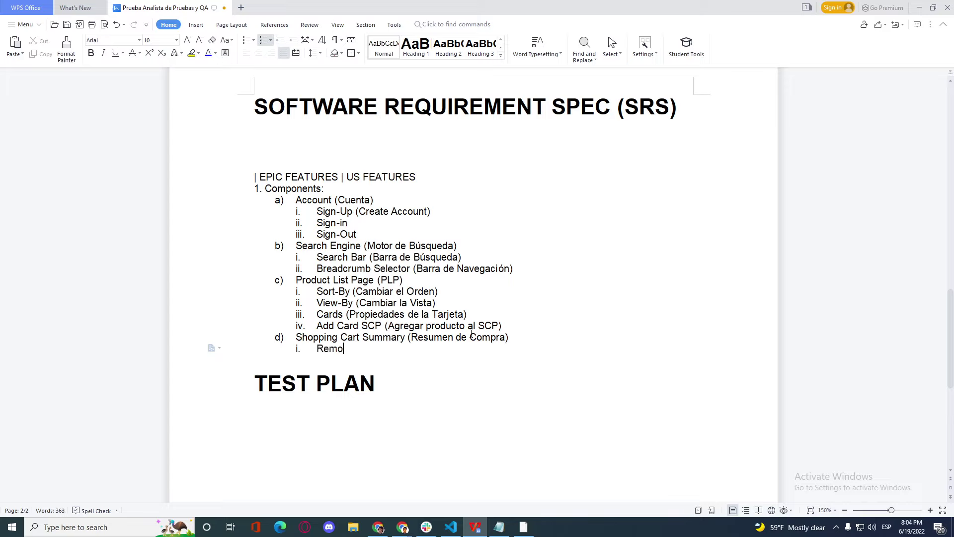
key(BackSpace)
key(BackSpace)
key(BackSpace)
key(BackSpace)
key(BackSpace)
text(View Details)
key(Return)
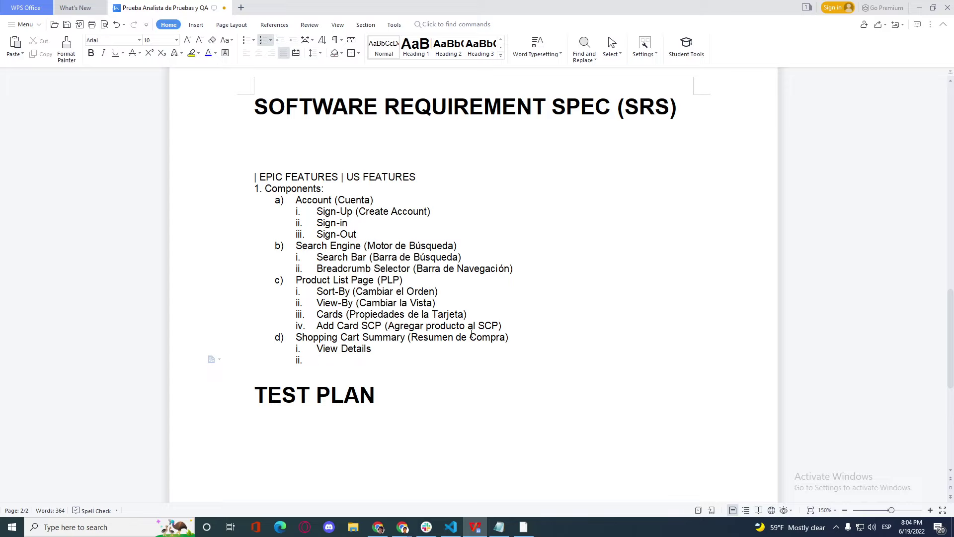
- Add the second sub-item 'Quantity Update' and an empty third sub-item below it
text(Update)
key(Home)
text(Quantit)
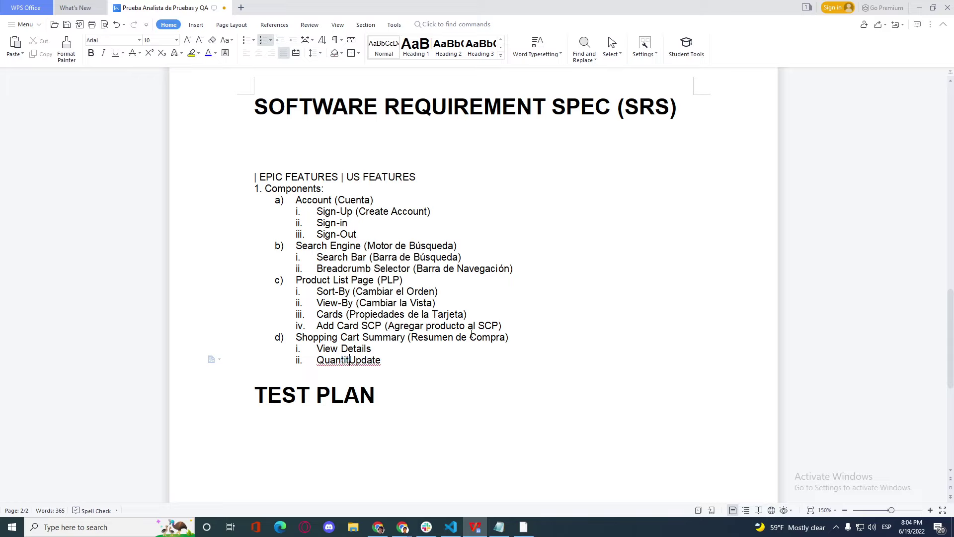
text(y)
key(End)
key(Return)
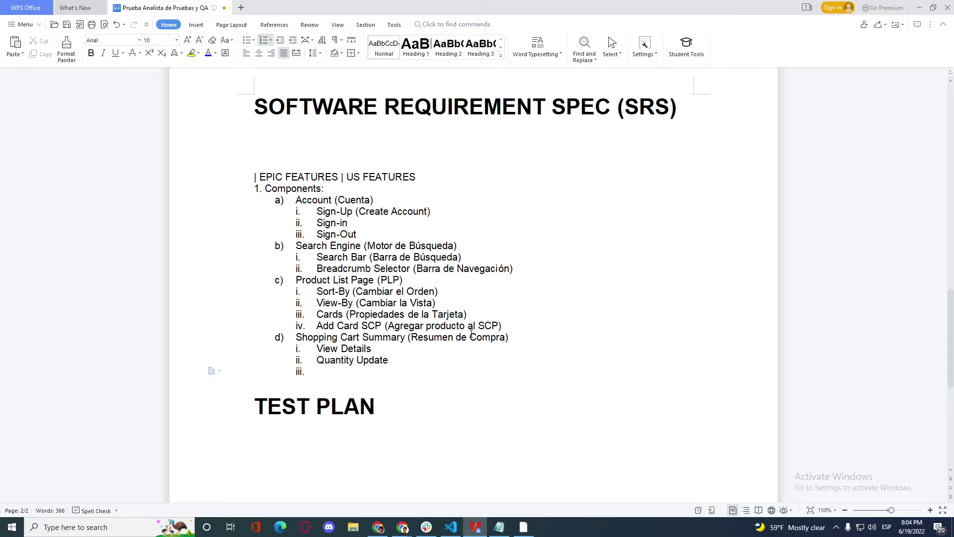
scroll(472, 332, up, 1)
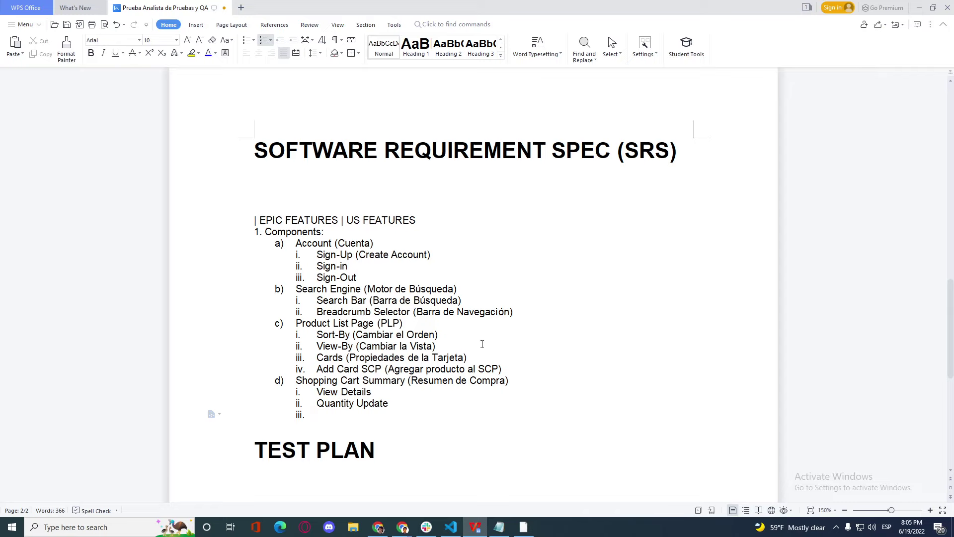
scroll(482, 344, down, 1)
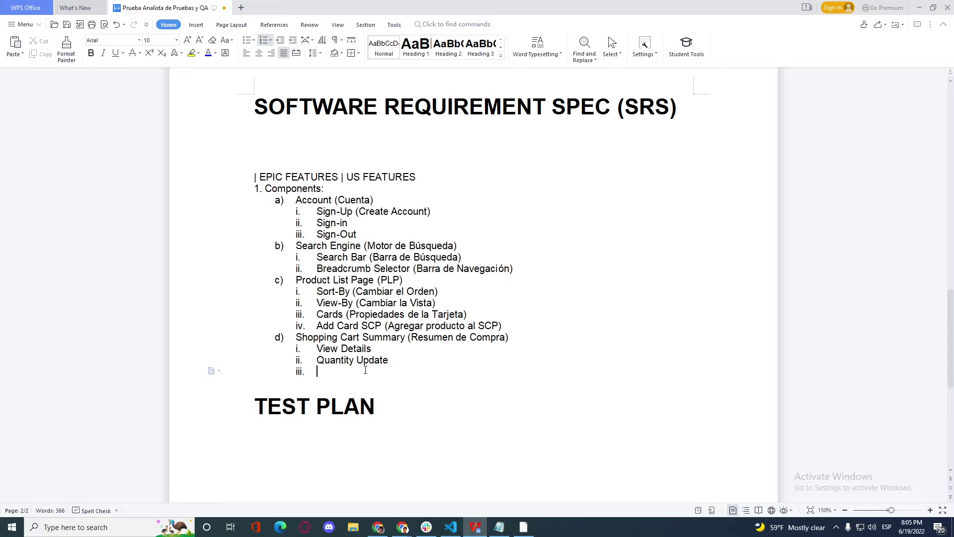
key(Up)
key(Up)
key(Down)
key(Down)
- Inspect the cart page's quantity cell with the DevTools element picker
key(alt+Tab)
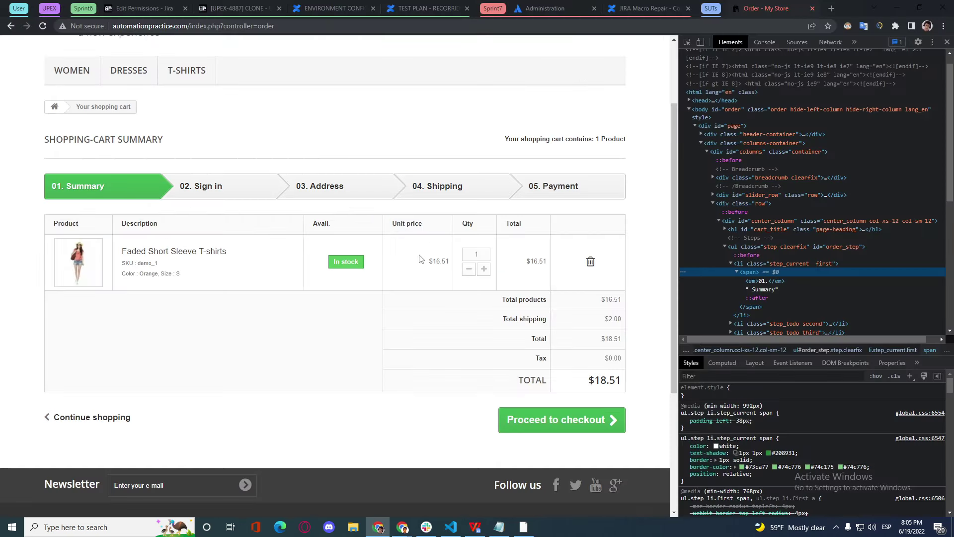
click(689, 43)
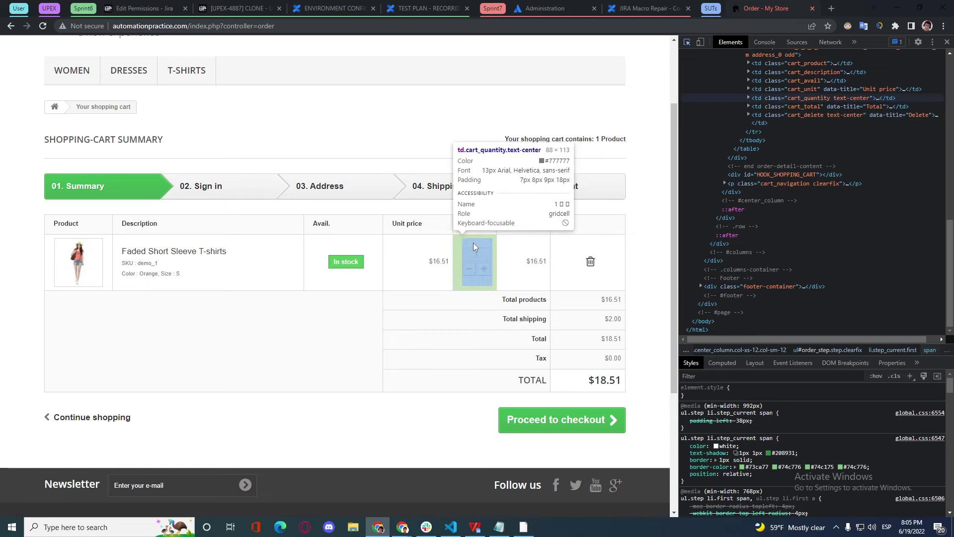
click(475, 254)
key(alt+Tab)
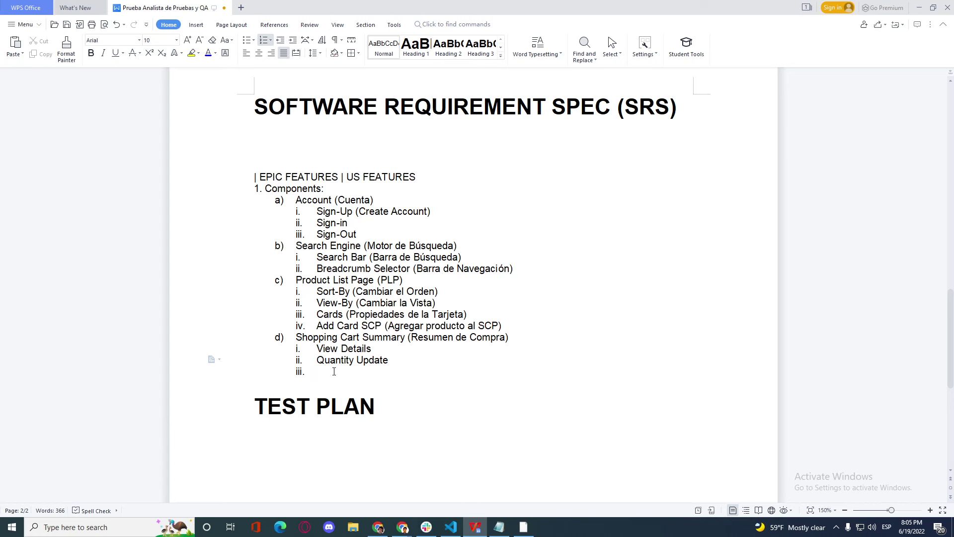
- Inspect the cart page's columns container element, then return to the SRS document
key(alt+Tab)
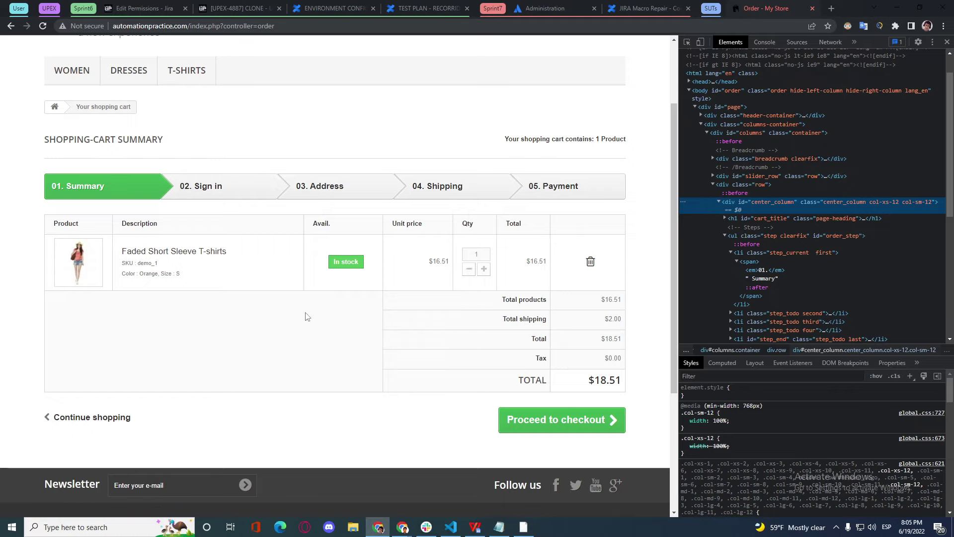
scroll(267, 326, up, 1)
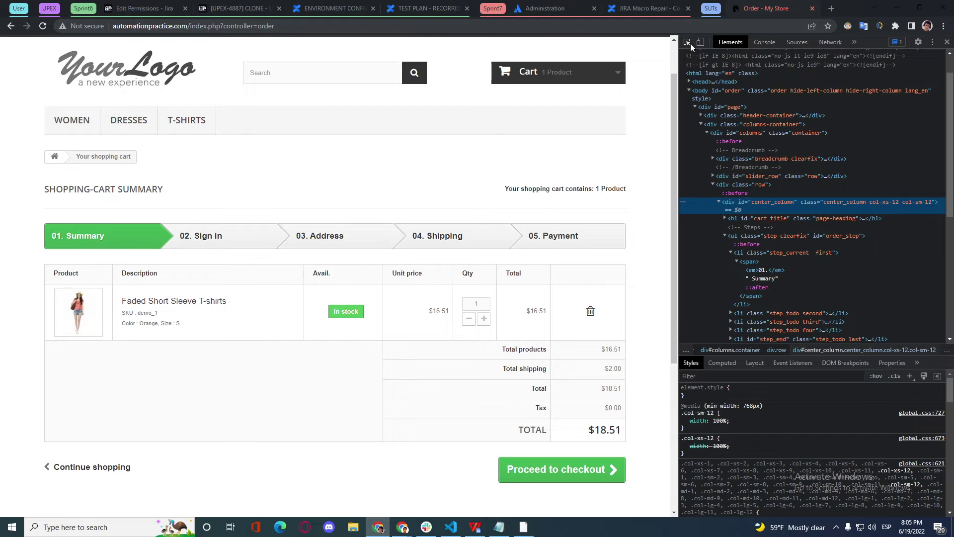
click(689, 43)
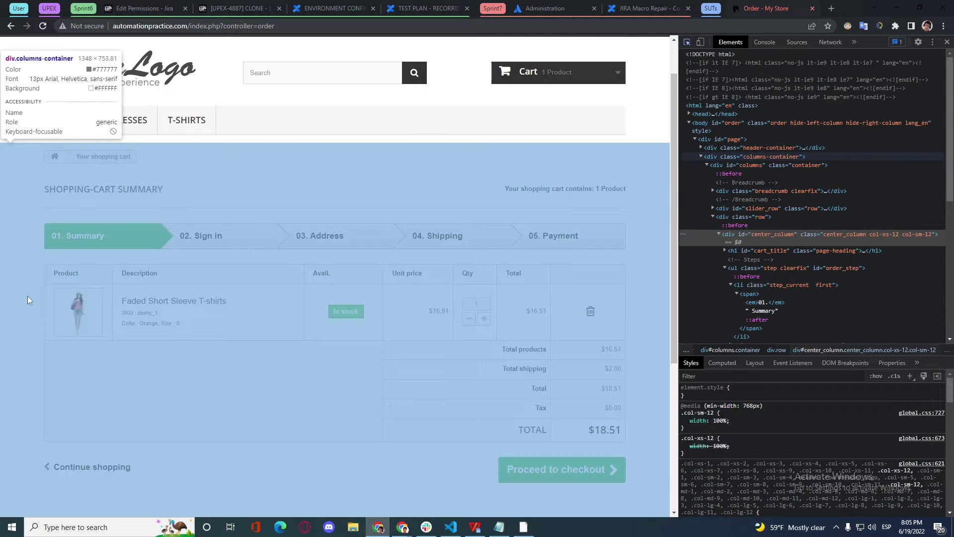
click(28, 296)
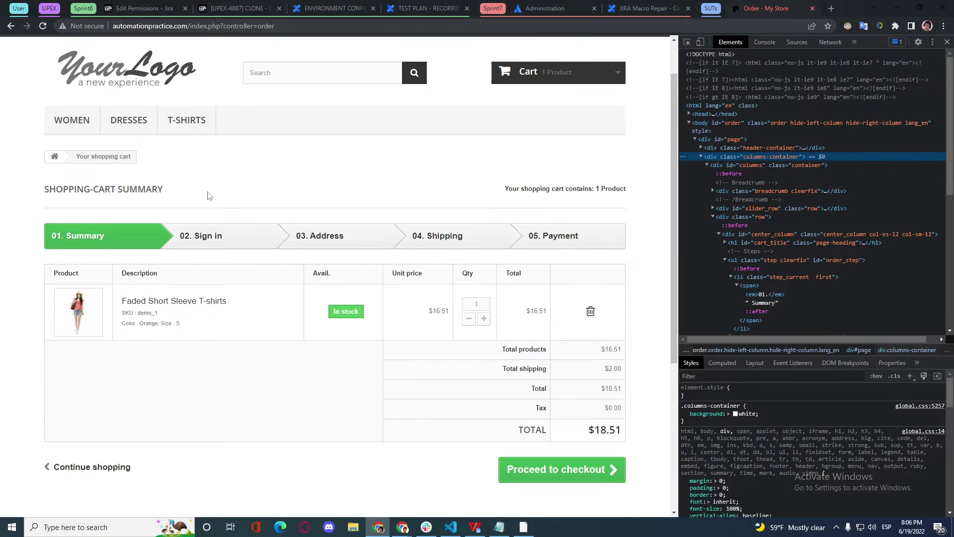
key(alt+Tab)
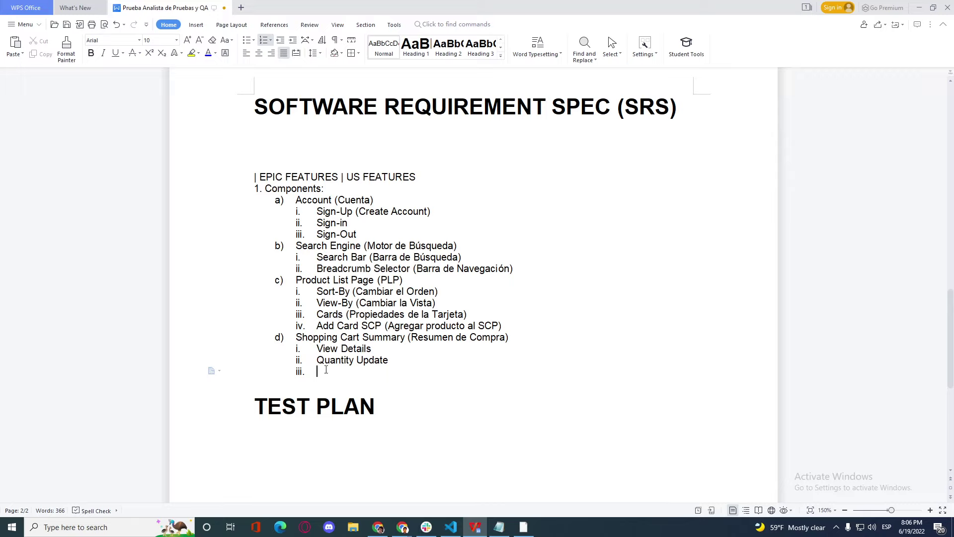
- Name the third sub-item 'Item Remove (Eliminación de Producto)'
text(Remove)
click(318, 371)
text(Item)
click(376, 392)
click(384, 372)
text((El)
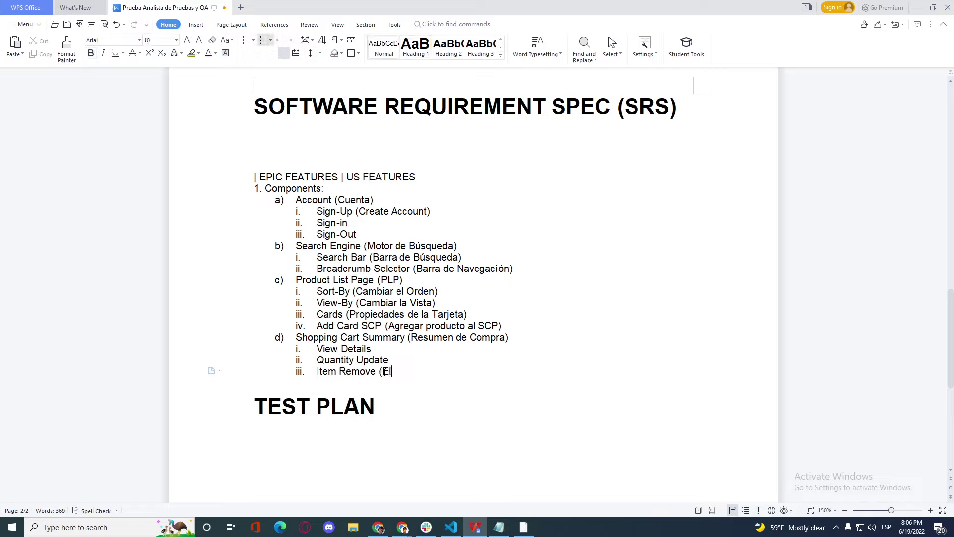
text(iminación de Producto))
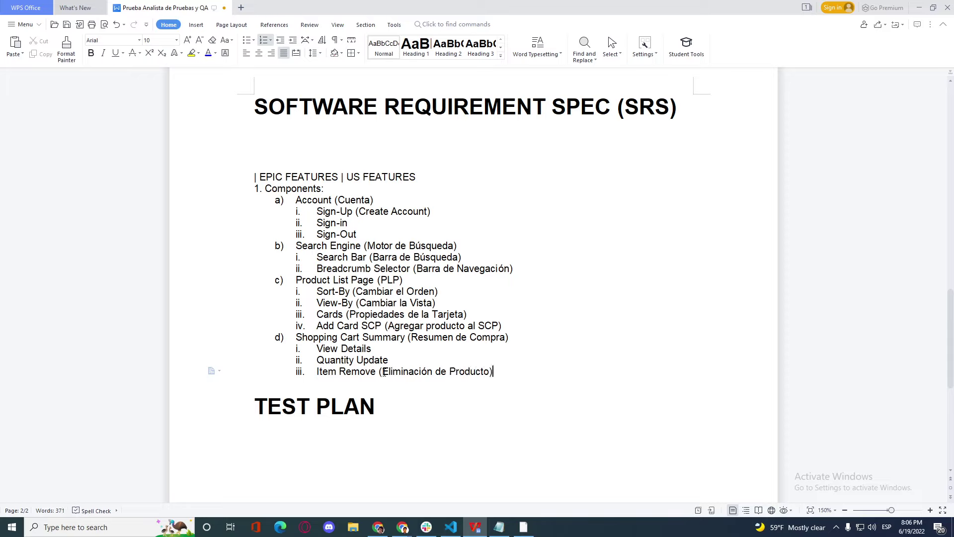
- Add Spanish translations after Quantity Update and View Details, e.g. '(Actualización de Cantidad)'
key(Up)
text((Actualización )
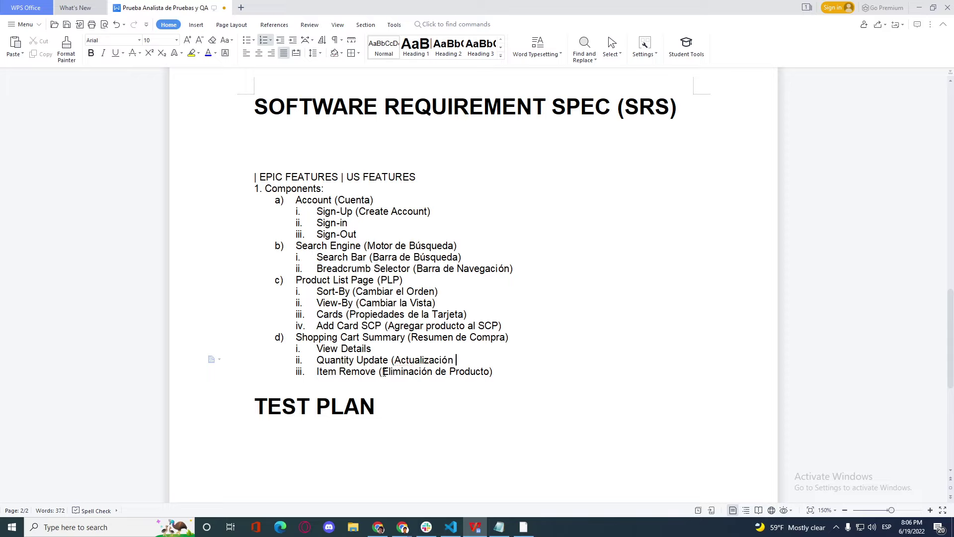
text(de Cantidad))
key(Up)
text((Detalles de )
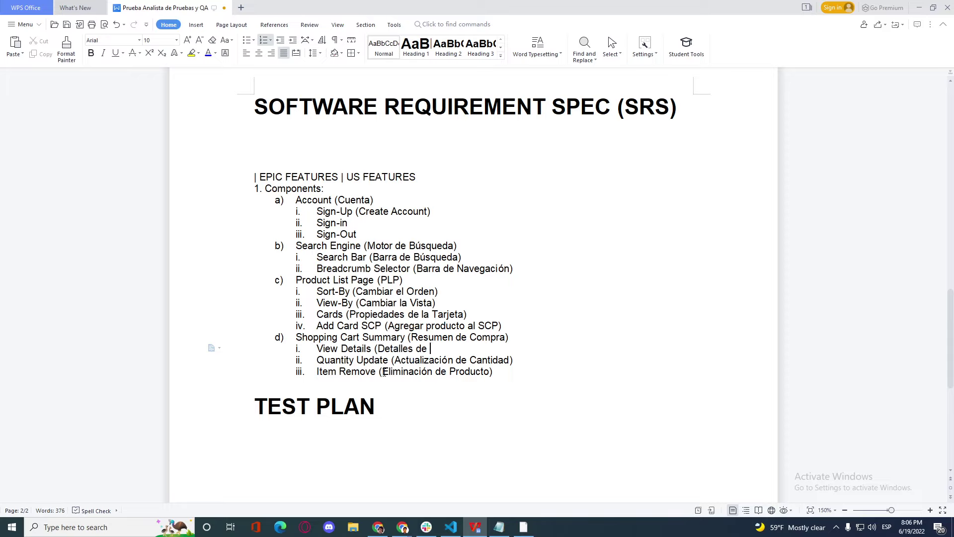
text(Vis)
text())
click(378, 349)
text(Visualizaci)
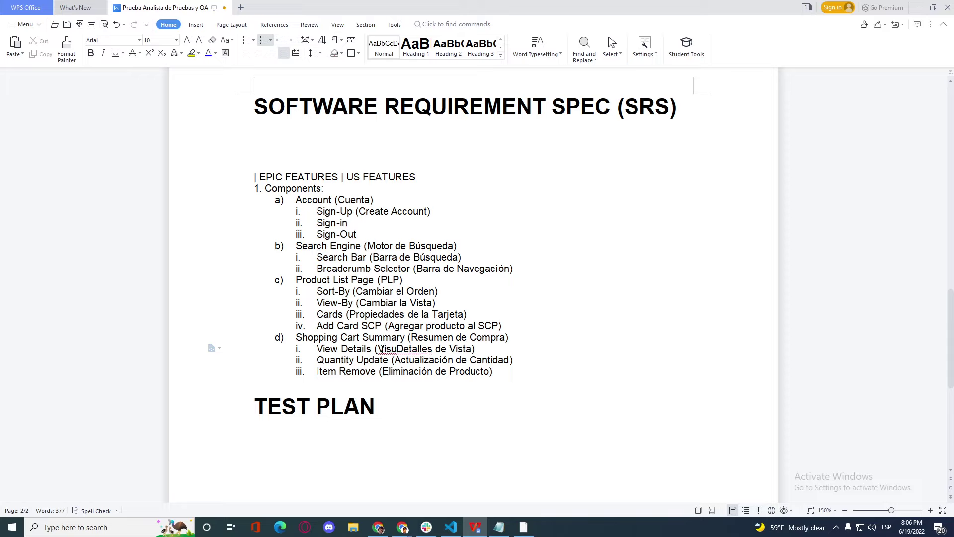
text(´n)
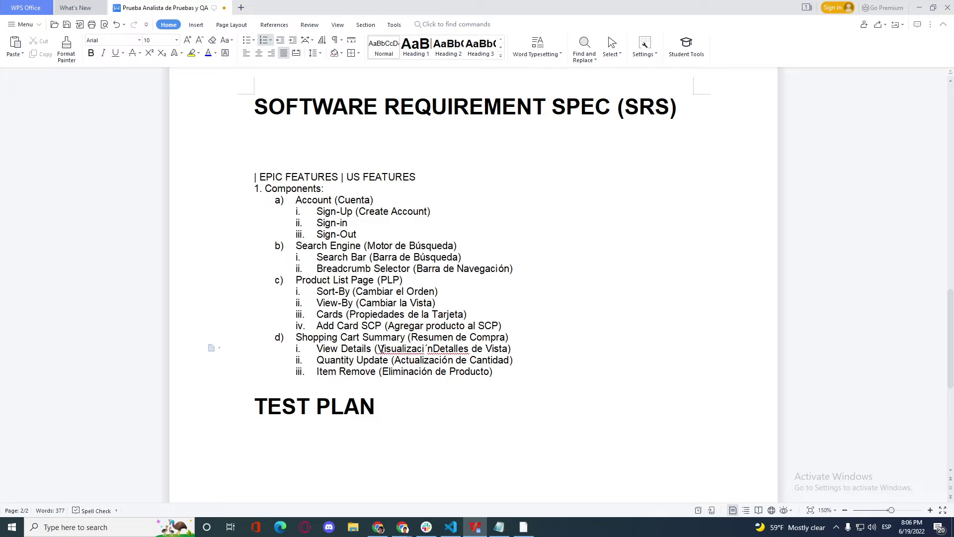
key(BackSpace)
key(BackSpace)
text(ón de)
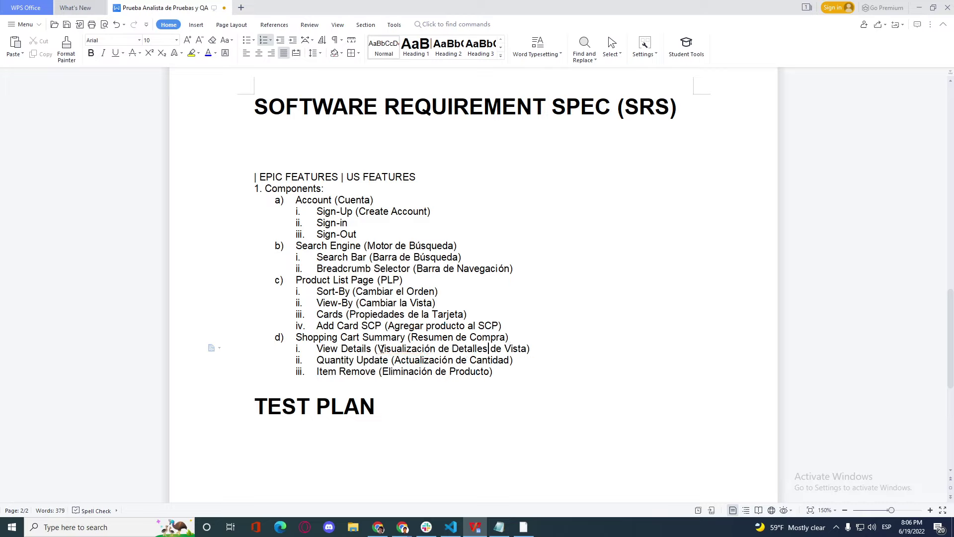
key(Delete)
key(Delete)
key(Delete)
key(Delete)
key(Delete)
key(Delete)
key(Delete)
key(Delete)
key(Delete)
- Rename the 'View Details' sub-item to 'Detail View'
key(Left)
key(Left)
key(Left)
key(BackSpace)
key(BackSpace)
key(BackSpace)
key(BackSpace)
key(BackSpace)
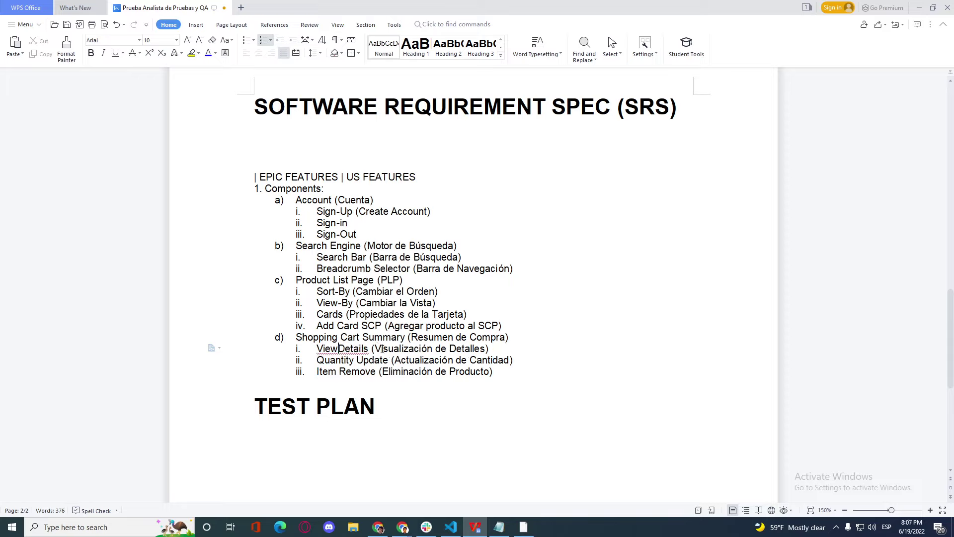
key(Right)
key(Right)
key(Right)
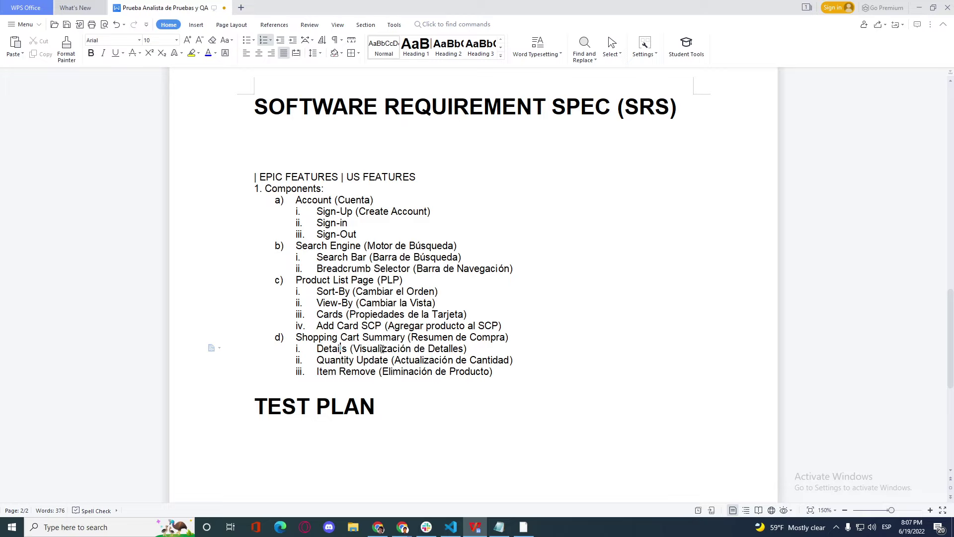
text(View)
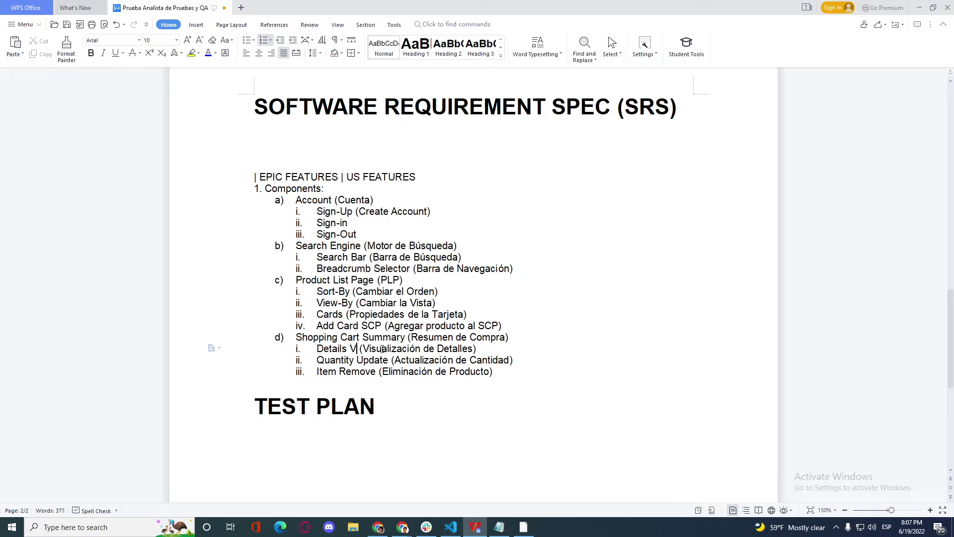
key(Left)
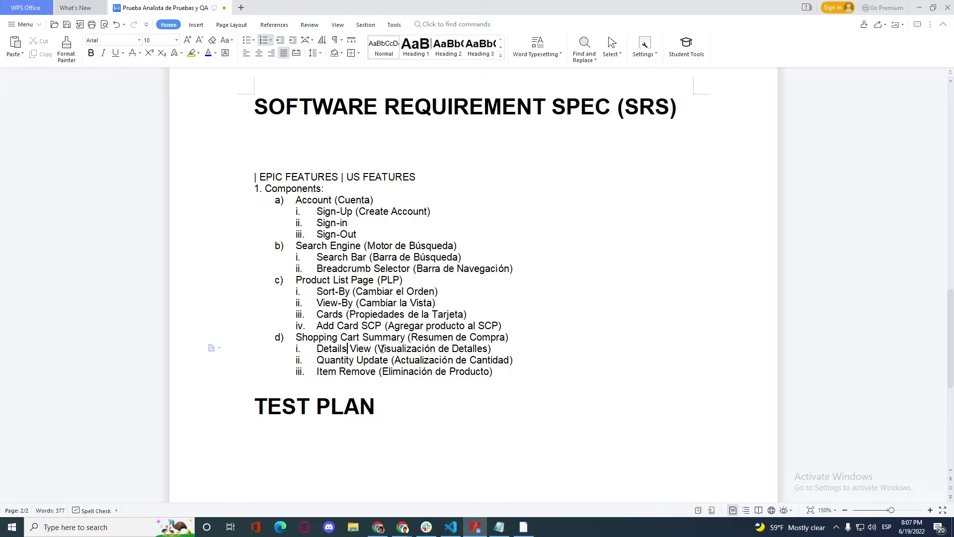
key(BackSpace)
- Add a new top-level item e) after Item Remove
click(513, 380)
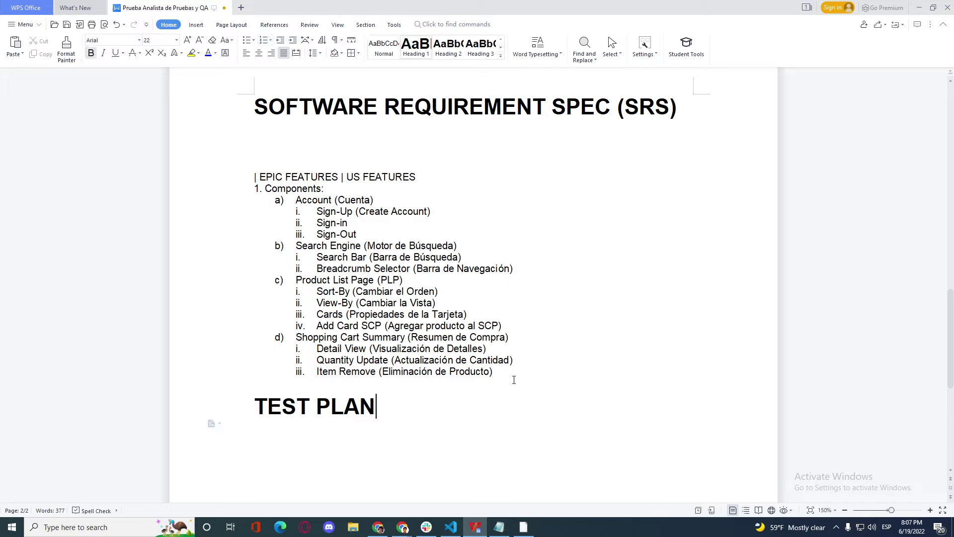
click(512, 371)
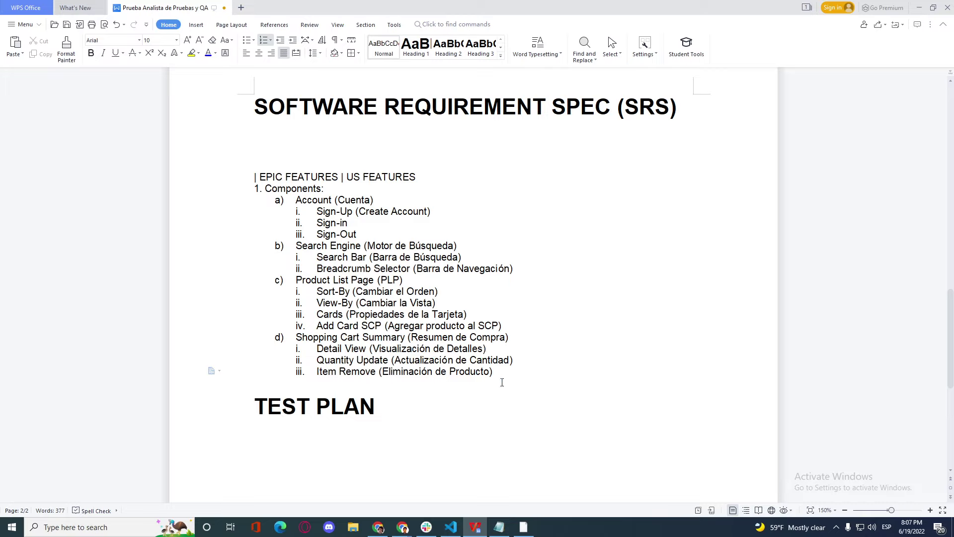
key(Return)
key(shift+Tab)
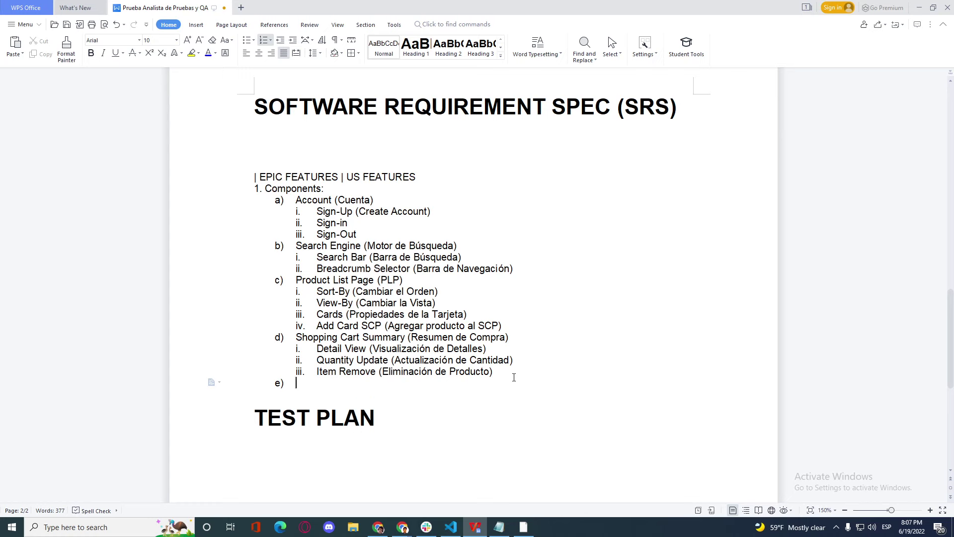
scroll(400, 353, up, 12)
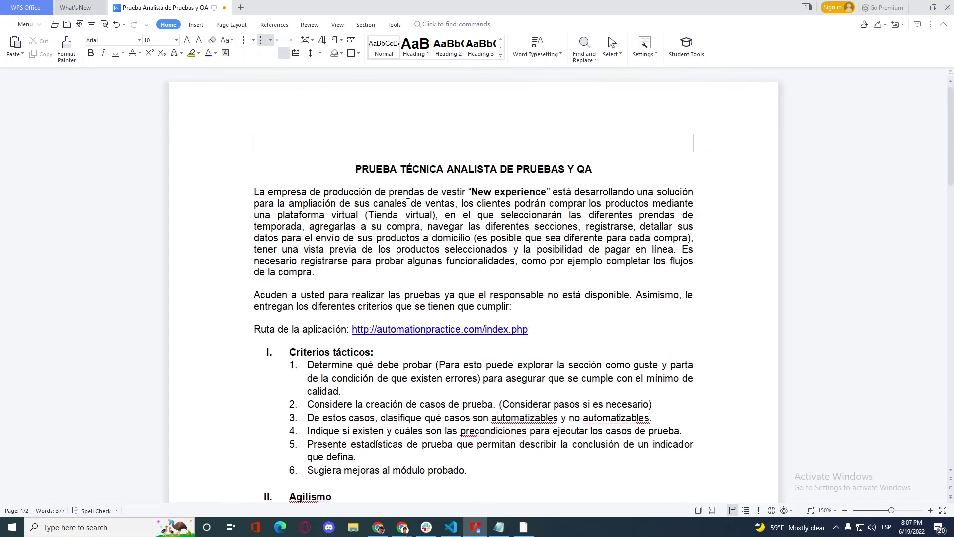
scroll(380, 244, down, 3)
scroll(380, 244, down, 10)
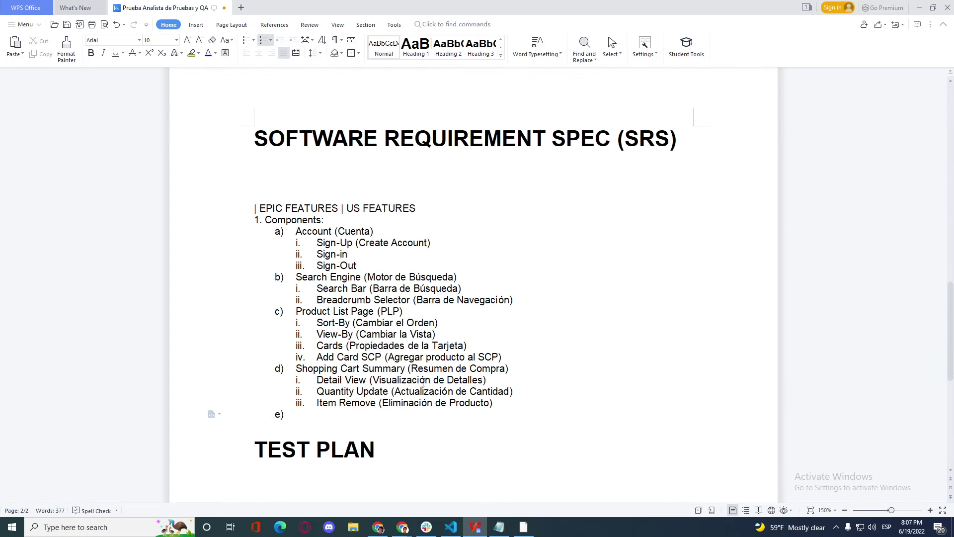
key(alt+Tab)
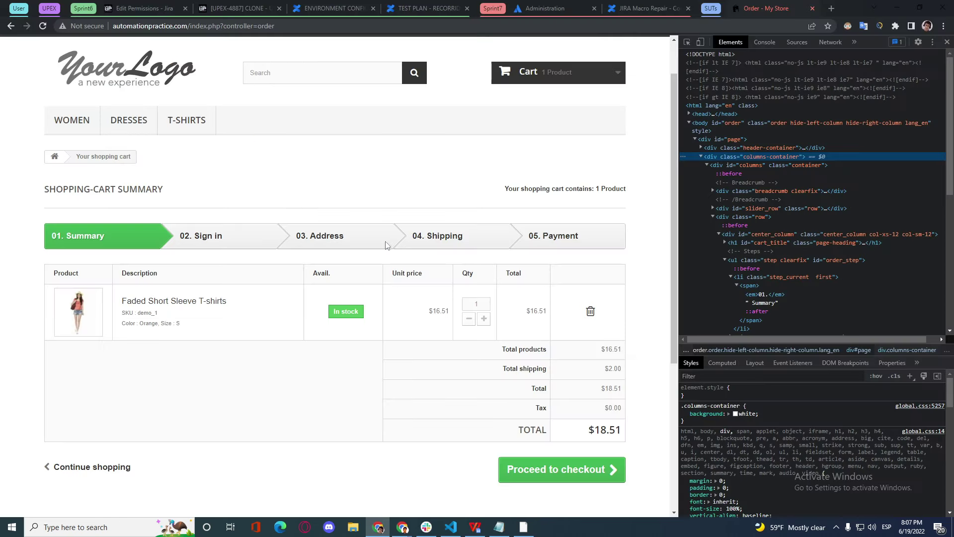
- Inspect the cart summary page's div#center_column with the DevTools element picker
scroll(465, 470, down, 5)
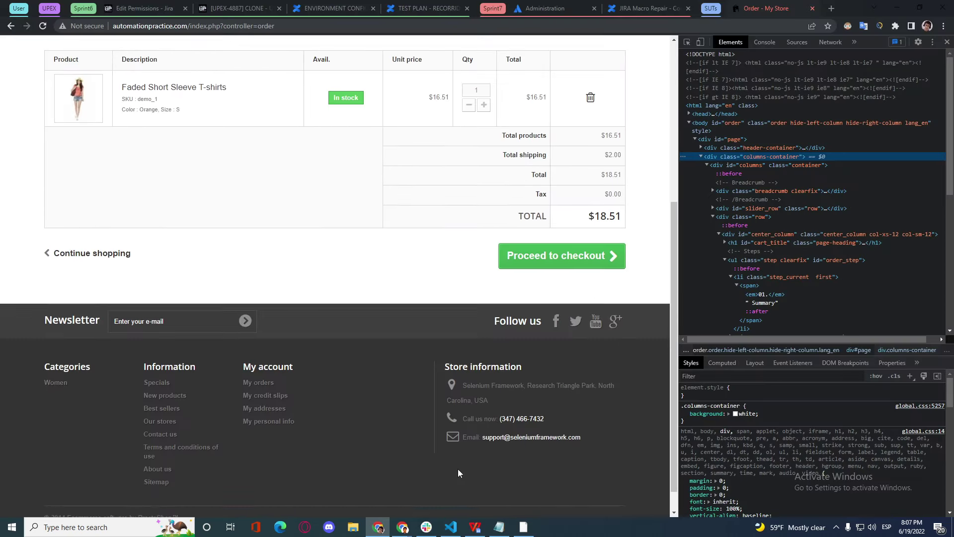
scroll(458, 469, up, 6)
scroll(551, 457, down, 6)
scroll(561, 446, up, 5)
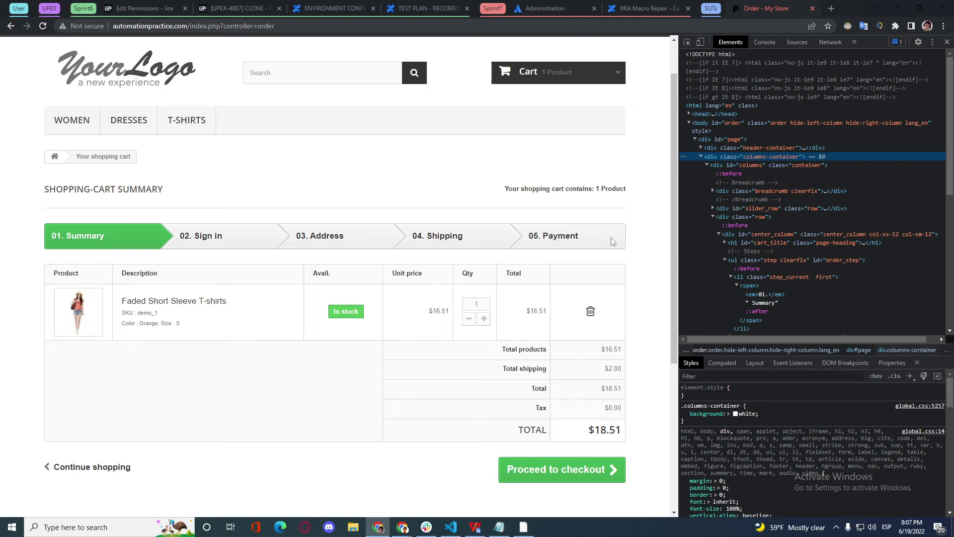
click(688, 44)
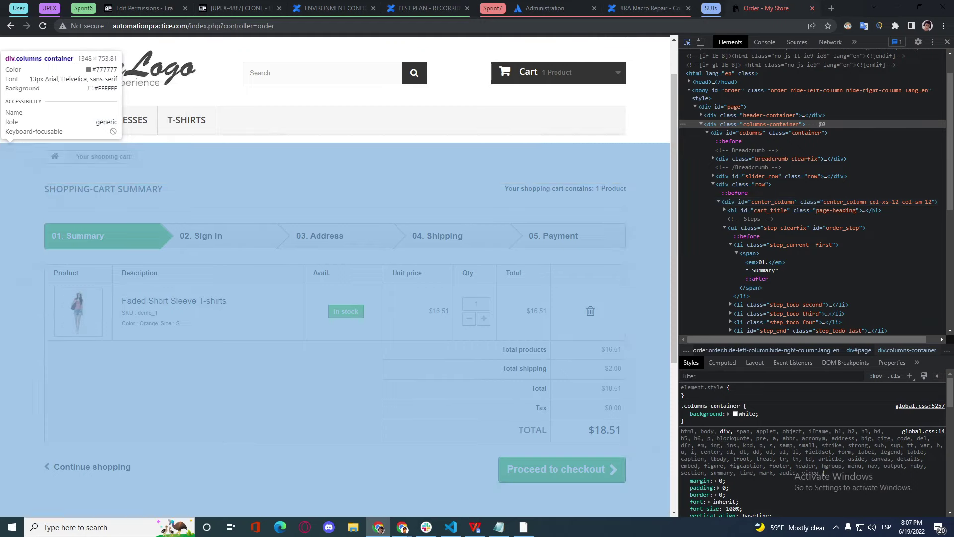
click(207, 221)
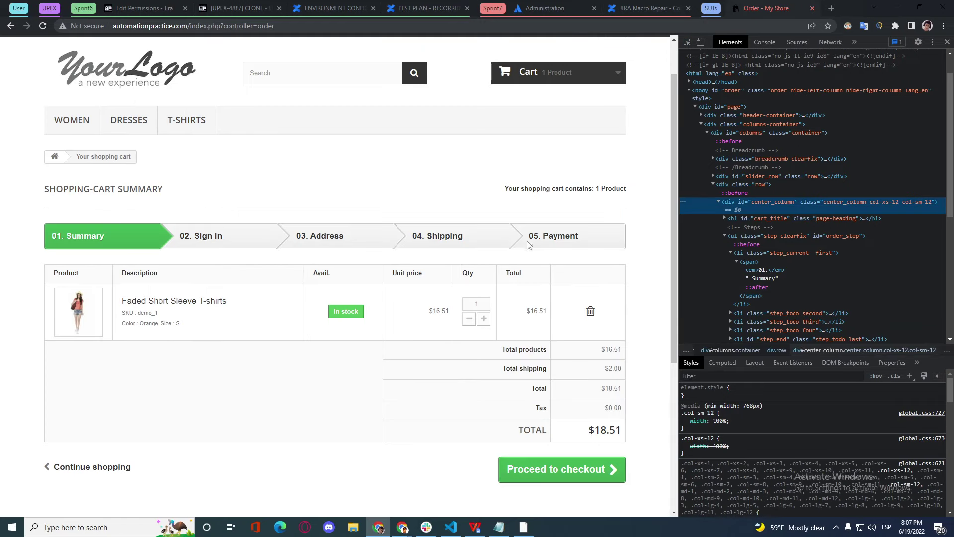
key(alt+Tab)
key(alt+Tab)
key(alt+Tab)
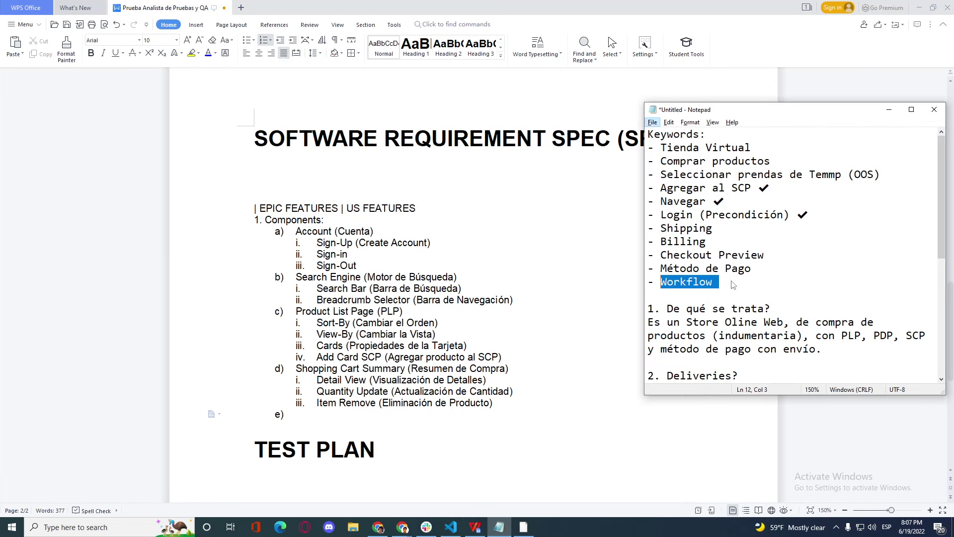
- Append ' (-)' after the Comprar productos keyword in Notepad
key(End)
click(792, 163)
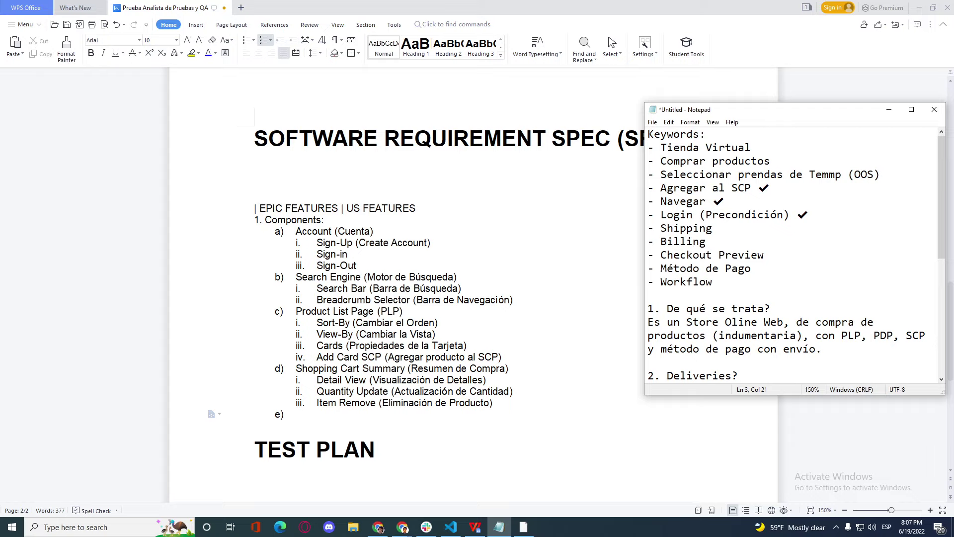
text((-))
double_click(695, 160)
drag(694, 160, 754, 160)
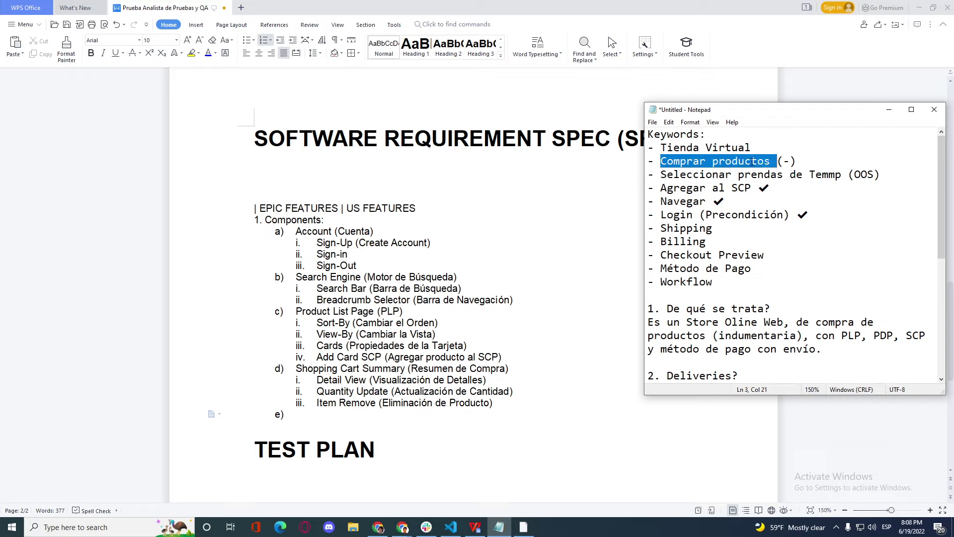
- Try a check mark after Checkout Preview, then remove it
click(754, 255)
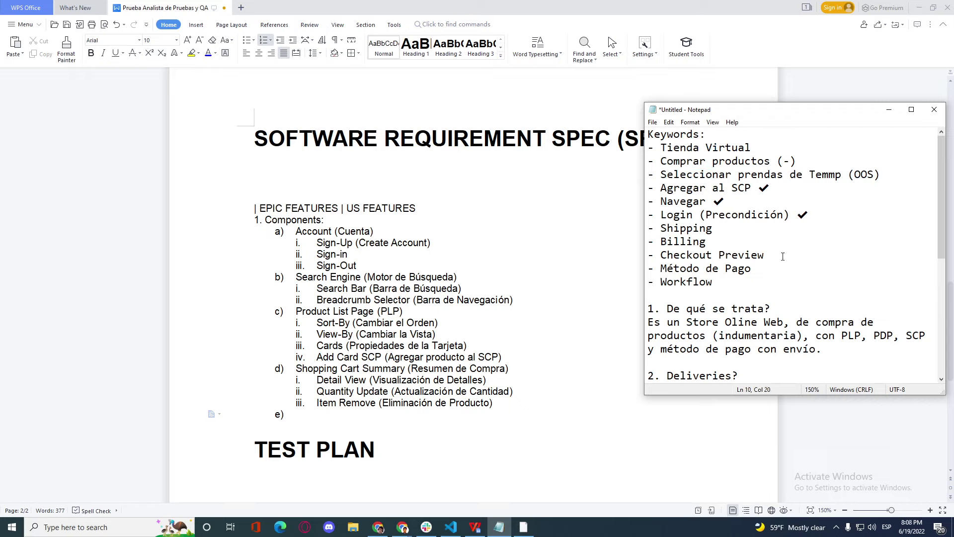
key(super+period)
key(Return)
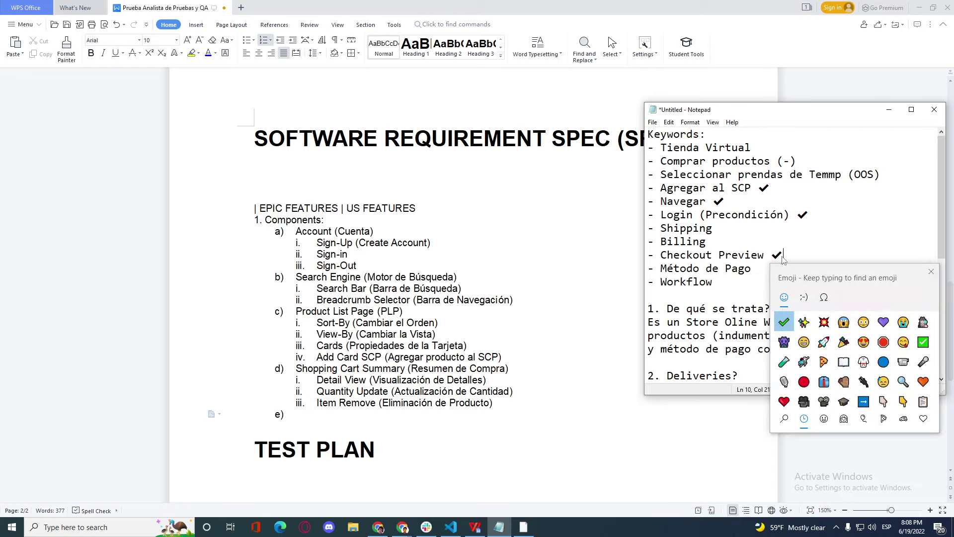
key(Escape)
key(Down)
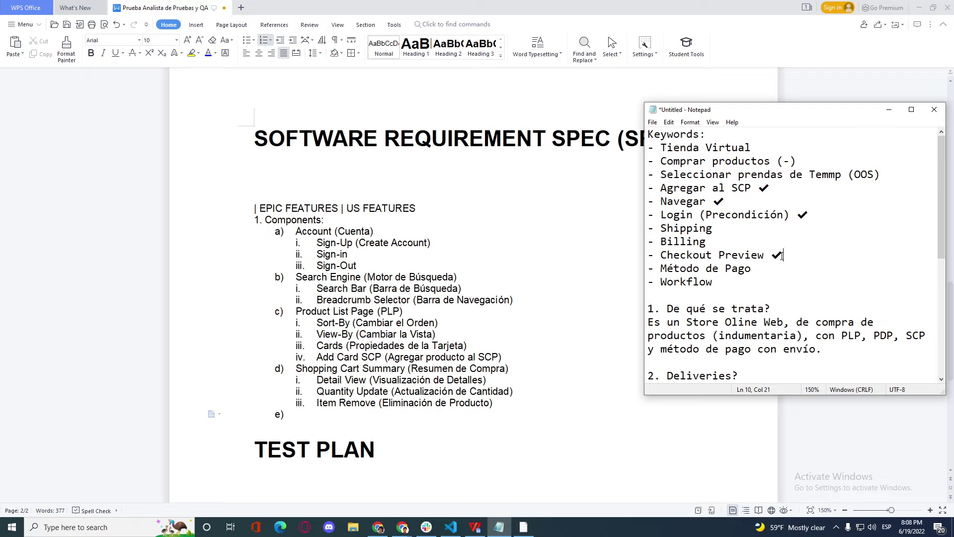
key(BackSpace)
- Add 'SCP Detail' with a check mark after Comprar productos (-), then return to Chrome
click(810, 172)
text(SCP Detail)
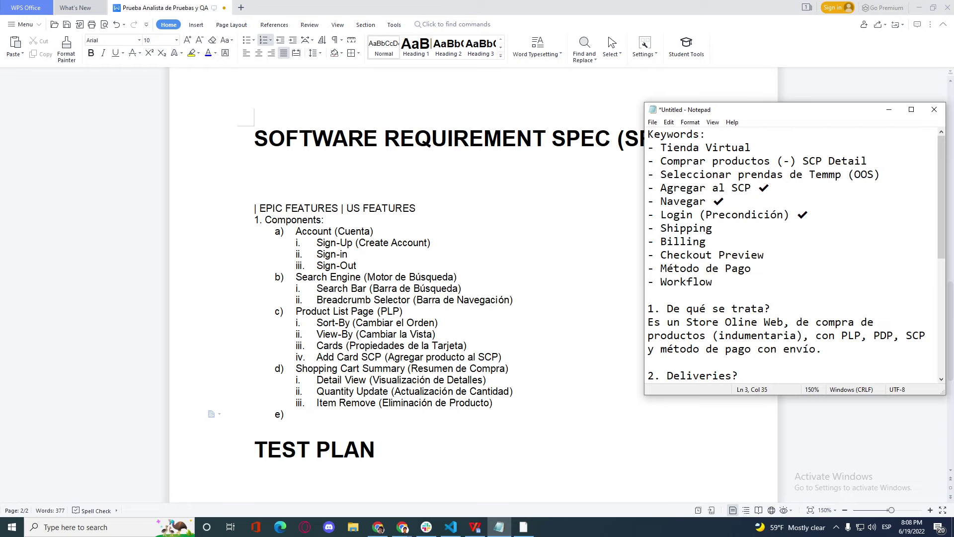
key(super+period)
click(739, 221)
key(Escape)
click(724, 229)
key(alt+Tab)
key(alt+Tab)
click(403, 262)
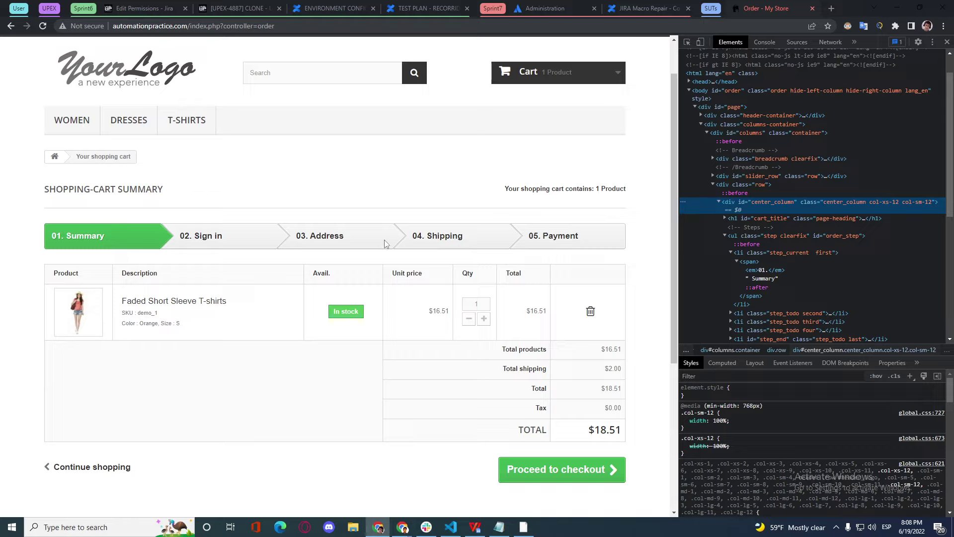
- Proceed from the cart summary to checkout step 02. Sign in
click(521, 468)
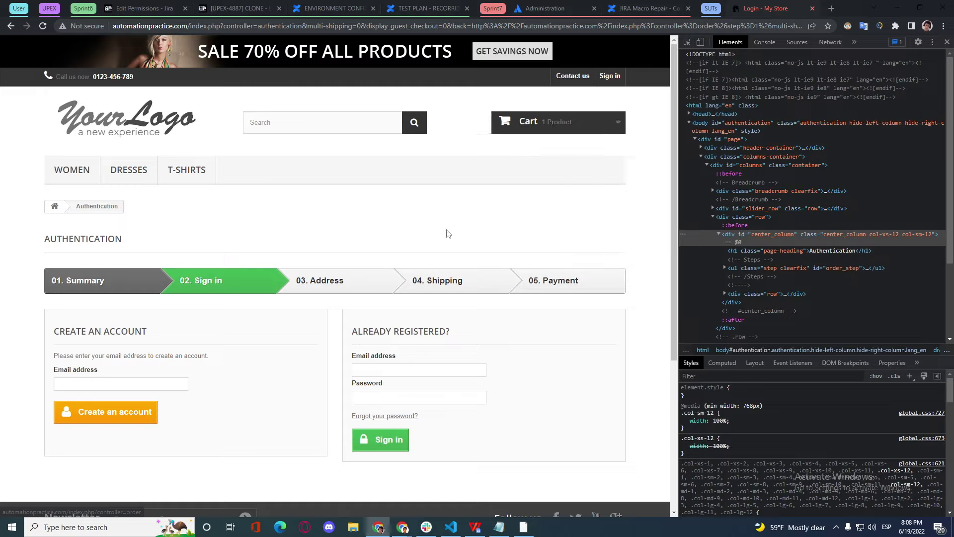
mouse_move(585, 119)
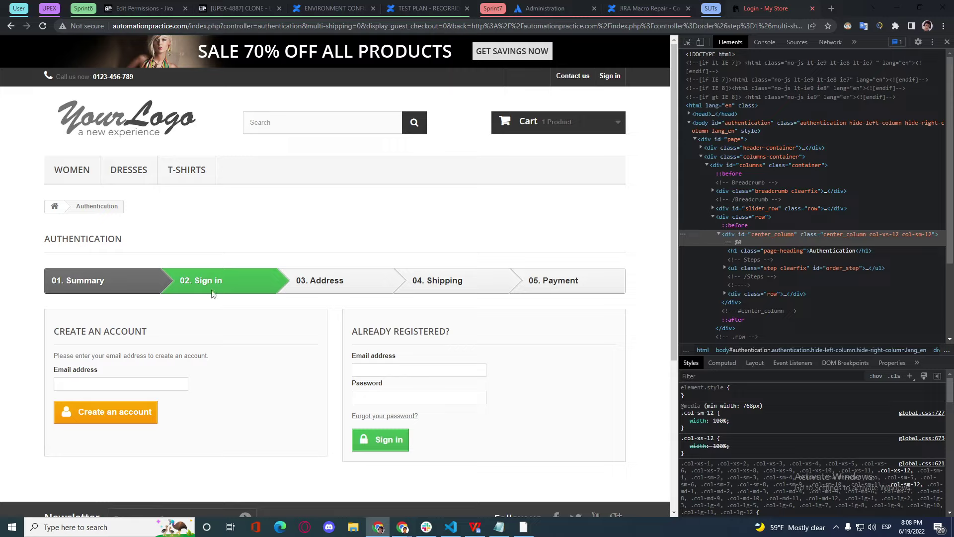
key(alt+Tab)
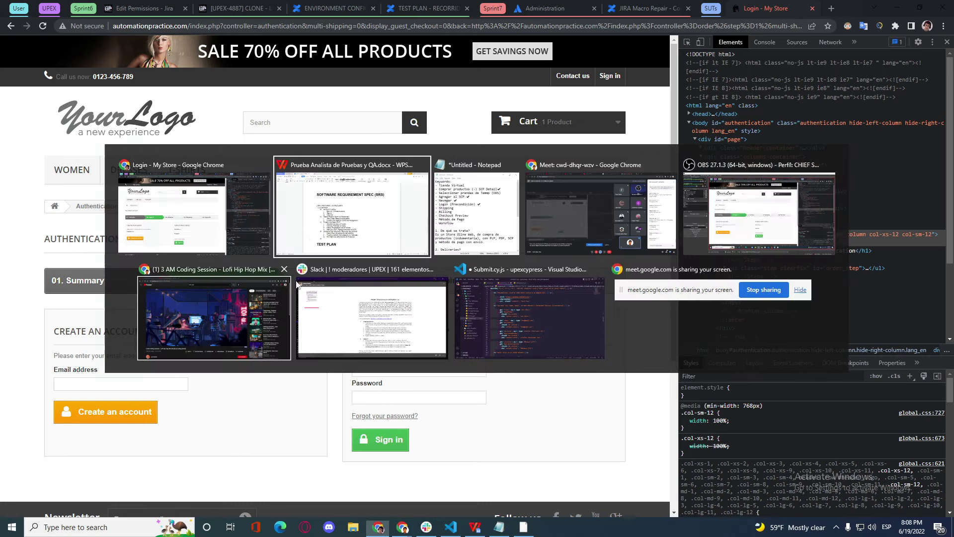
key(alt+Tab)
key(alt+Tab)
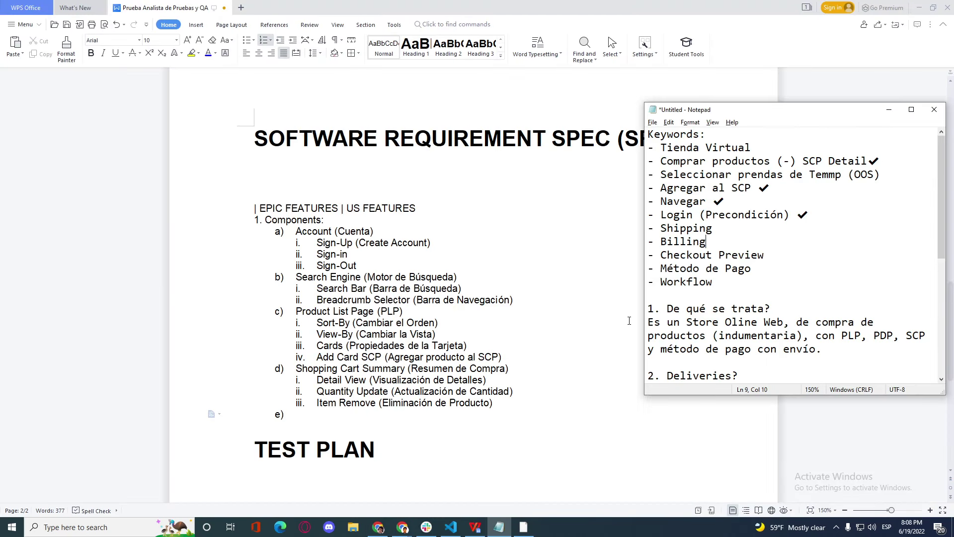
double_click(684, 285)
key(alt+Tab)
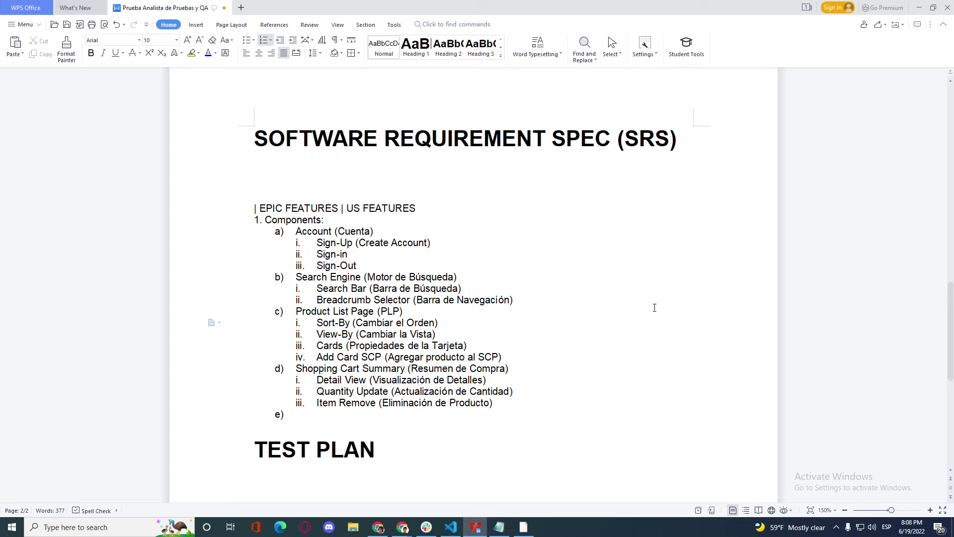
key(alt+Tab)
key(alt+Tab)
key(alt+Tab)
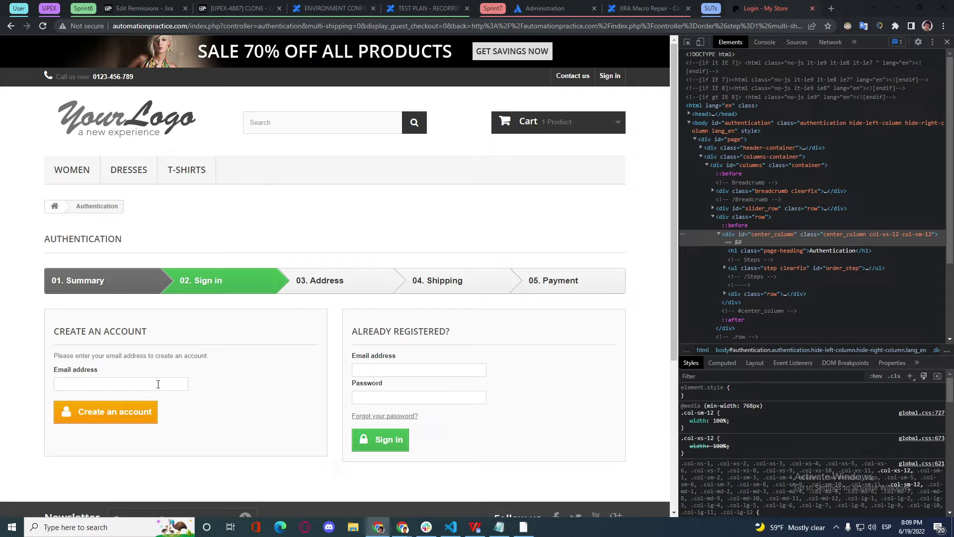
- Log in with the registered account e-mail and password
click(380, 368)
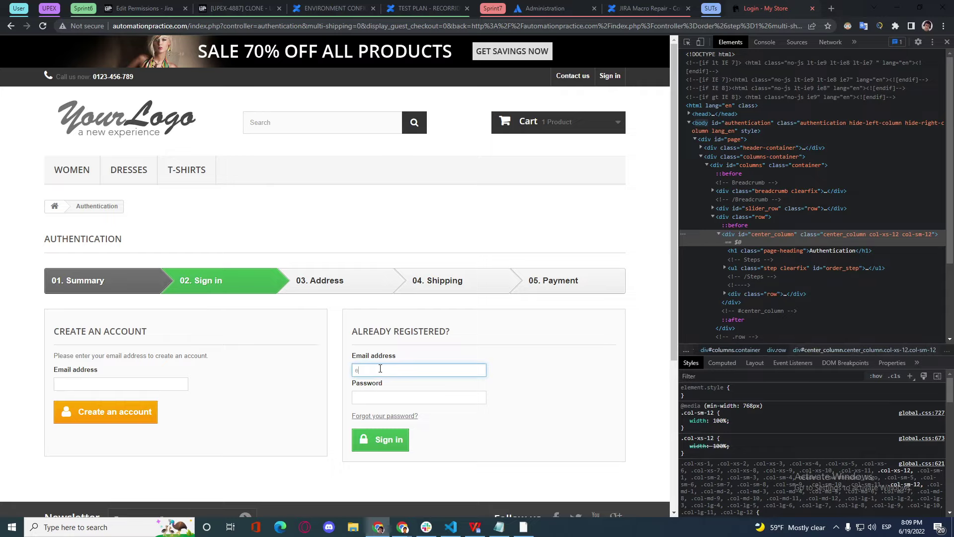
key(Tab)
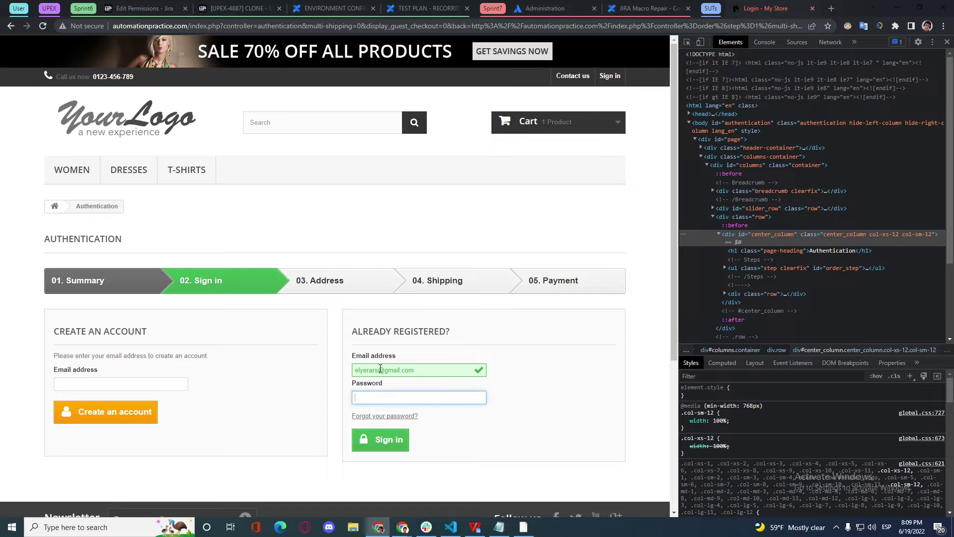
text(•••••)
key(Return)
- Inspect the Addresses step's delivery chooser, keeping My address as the delivery address
scroll(317, 453, down, 2)
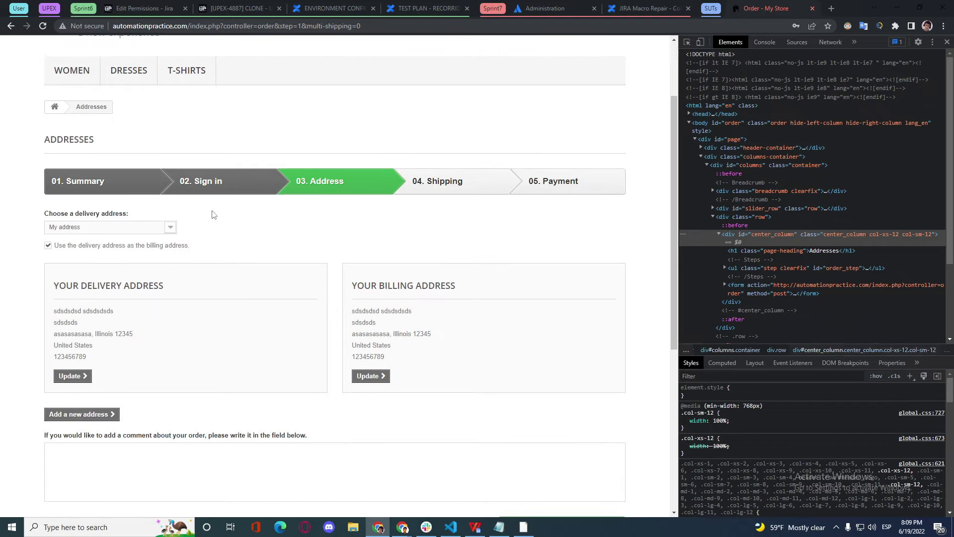
scroll(213, 214, down, 3)
scroll(348, 391, up, 2)
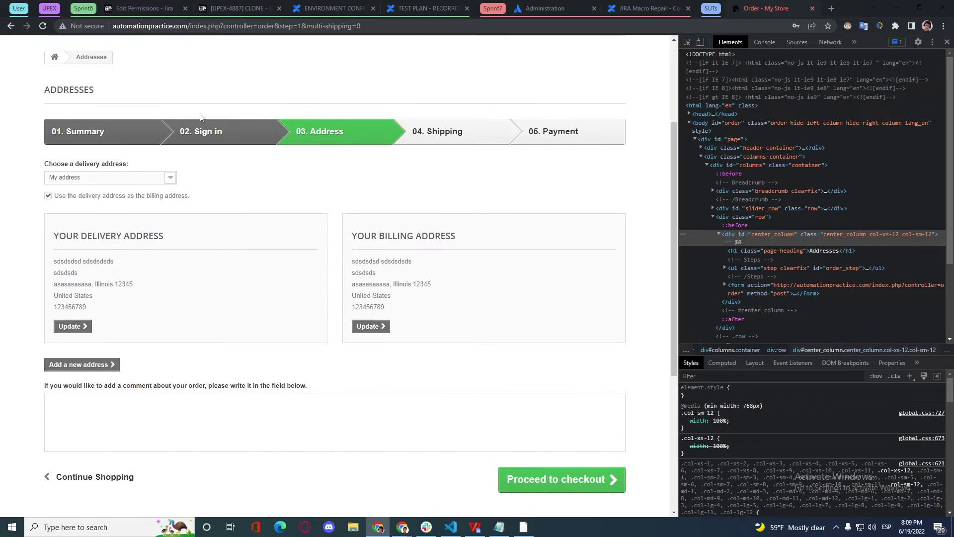
click(686, 43)
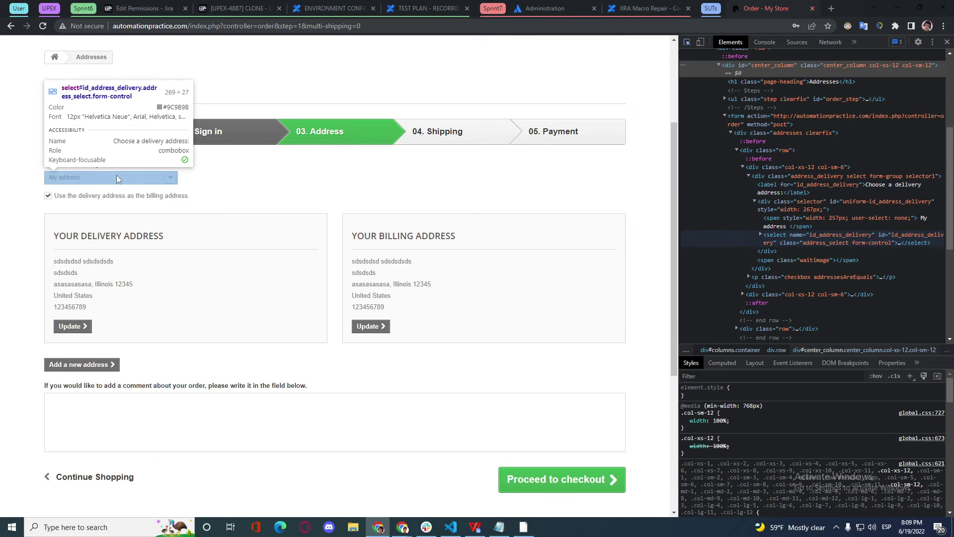
key(alt+Tab)
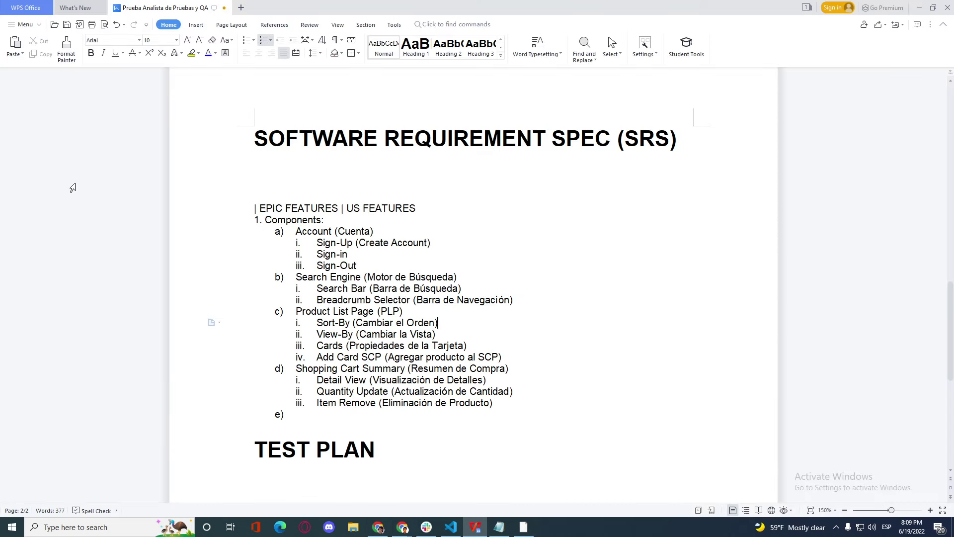
key(alt+Tab)
click(82, 185)
click(84, 179)
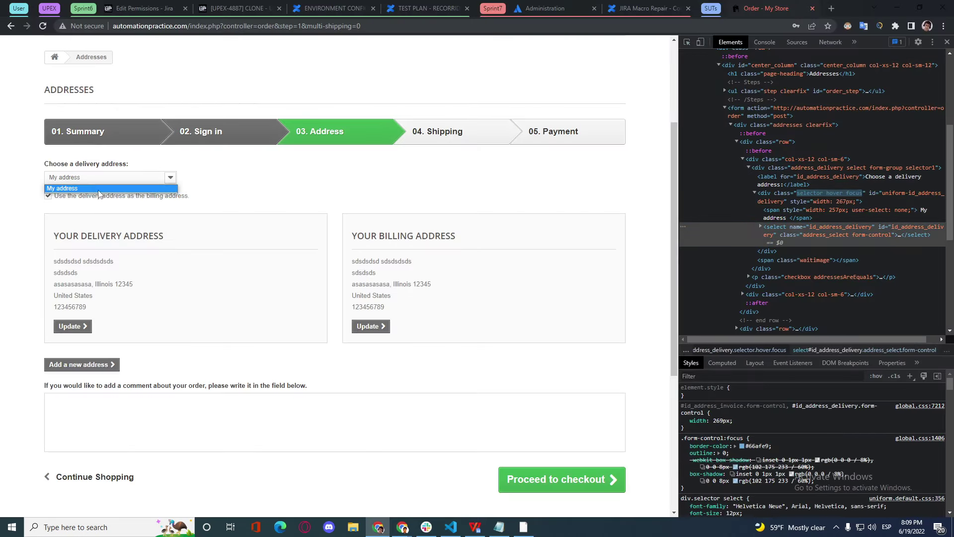
click(99, 193)
click(213, 177)
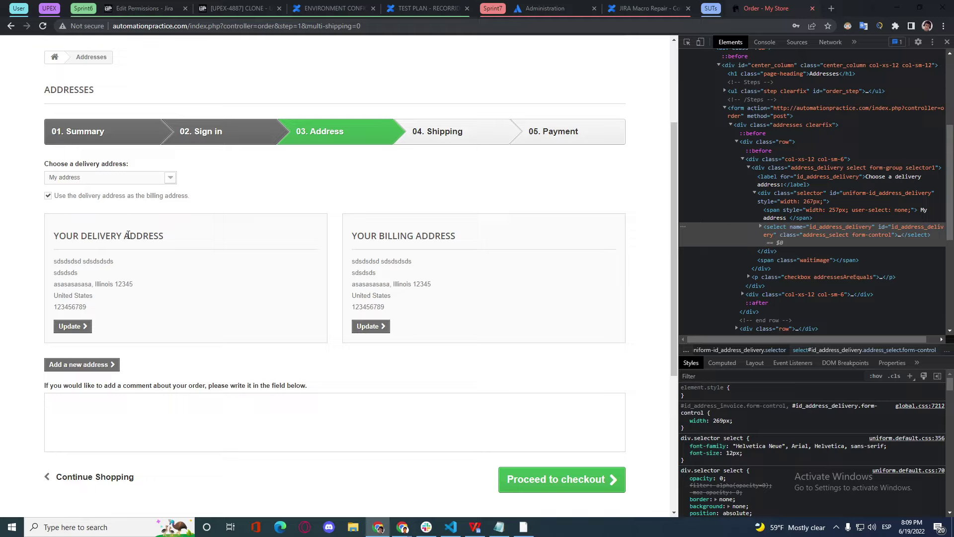
- Select the BILLING heading and the billing and delivery address lines to examine them
double_click(393, 239)
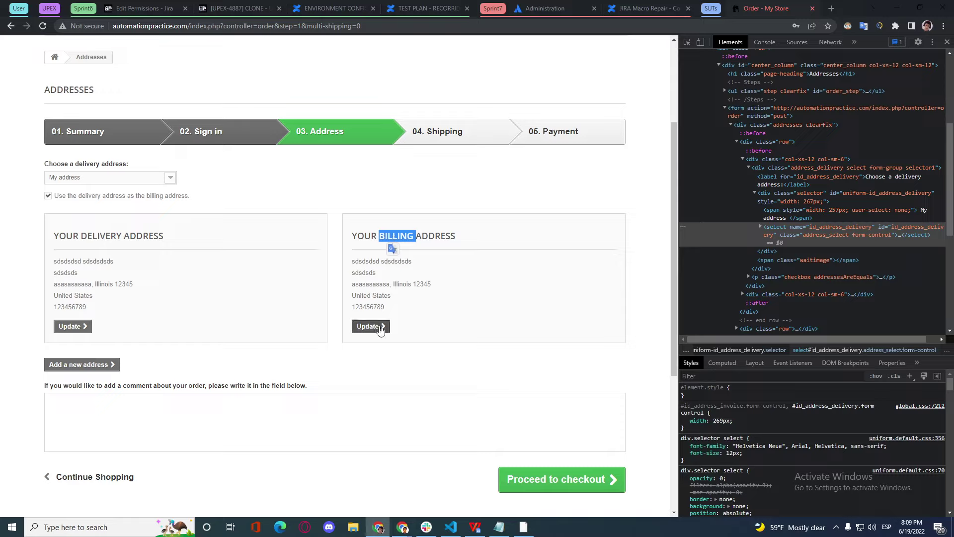
click(386, 299)
drag(385, 298, 347, 256)
click(340, 212)
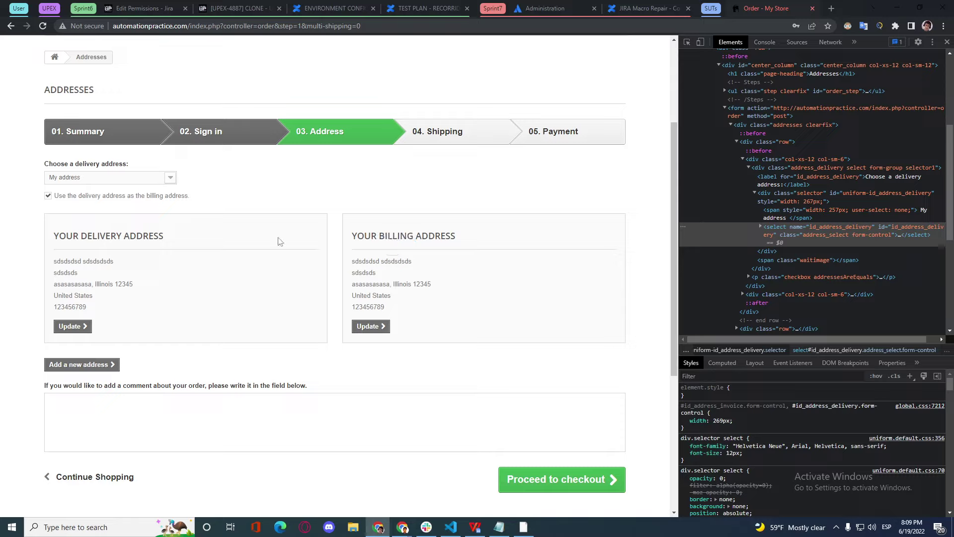
drag(109, 311, 31, 256)
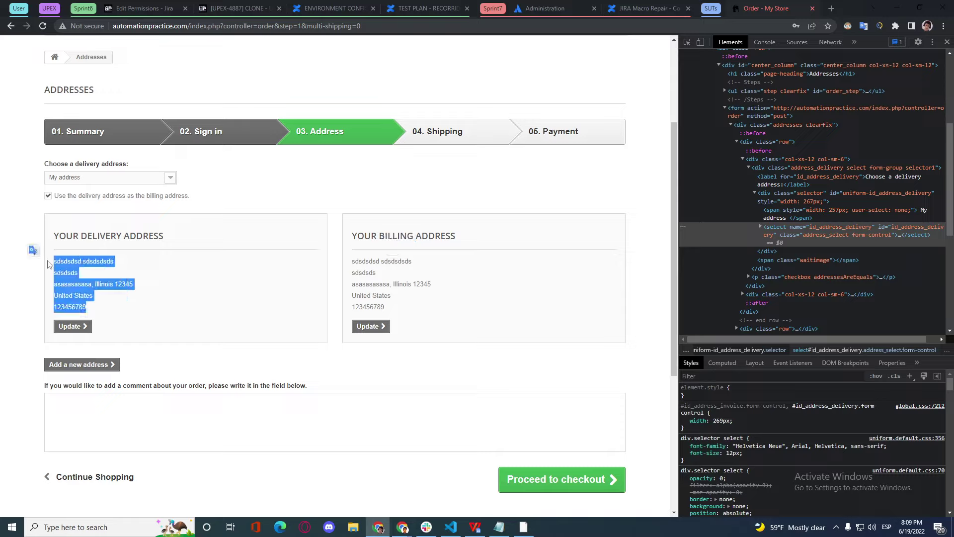
click(403, 175)
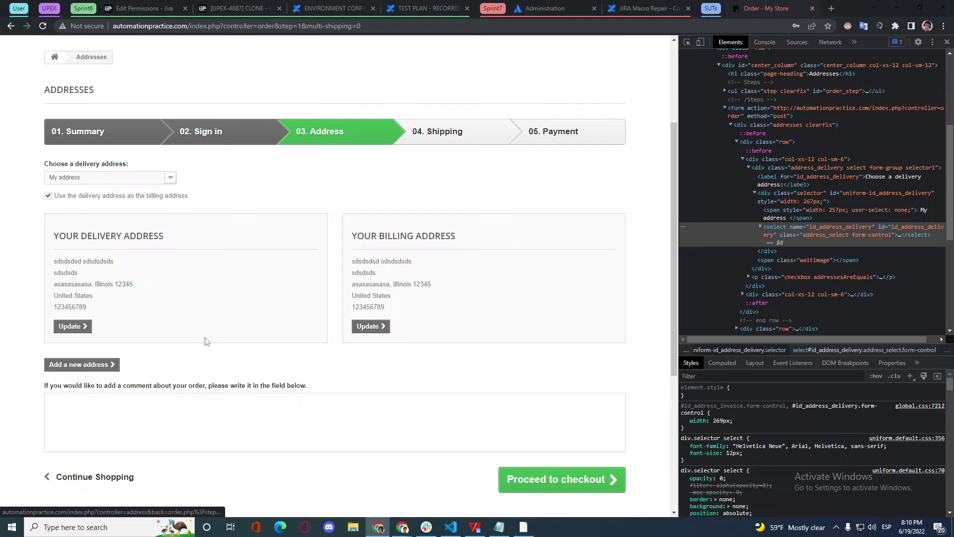
- Open the delivery address's Update form, then go back to the Addresses step
click(70, 327)
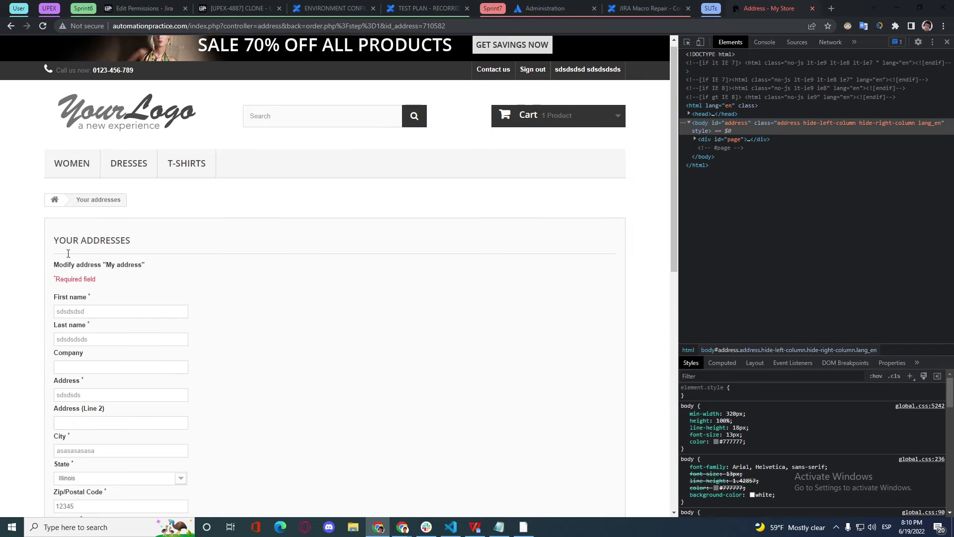
scroll(97, 318, down, 6)
scroll(102, 358, up, 5)
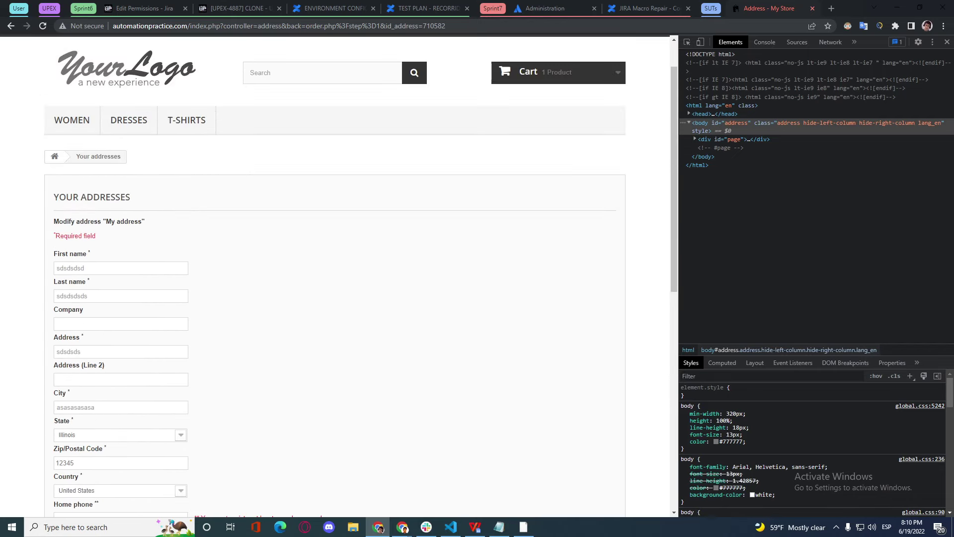
click(11, 25)
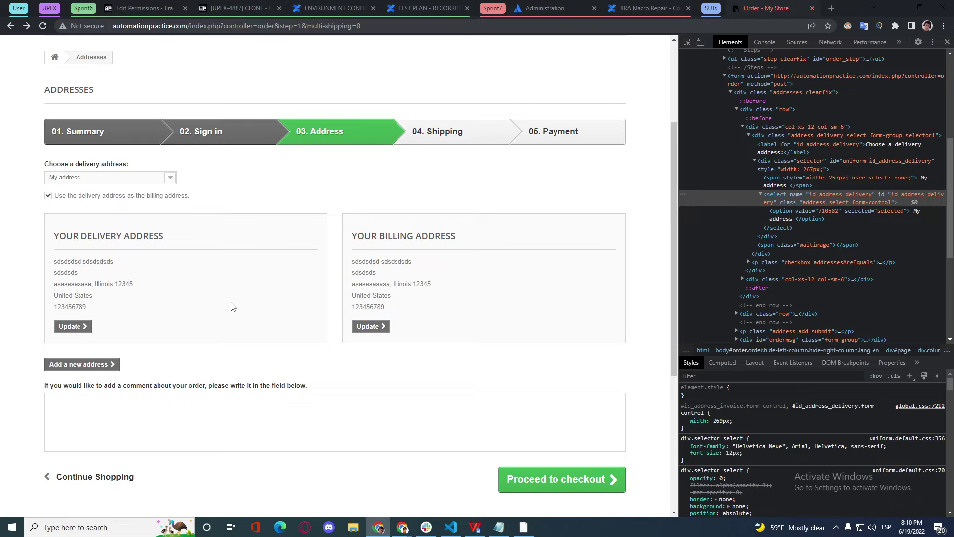
- Inspect the order comment box, then open the Add a new address form
click(688, 42)
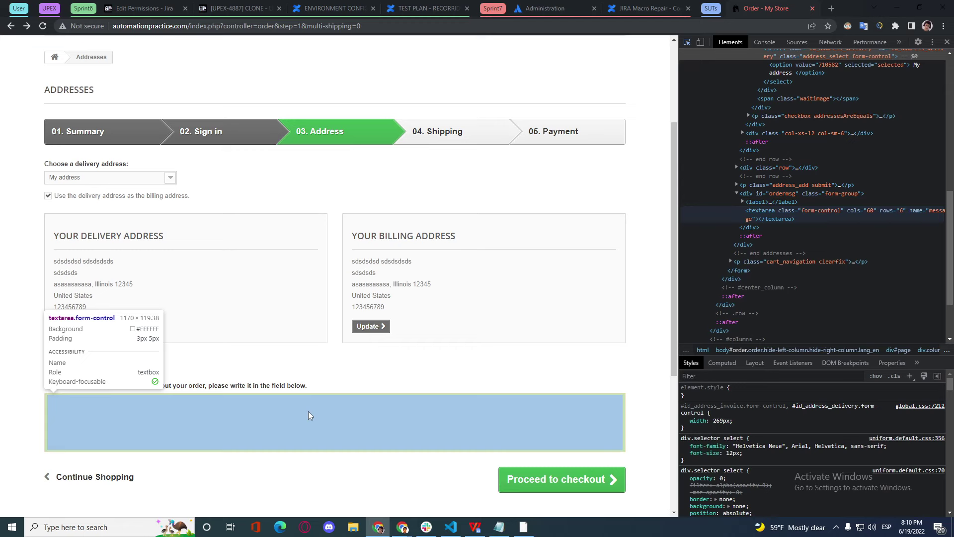
click(324, 387)
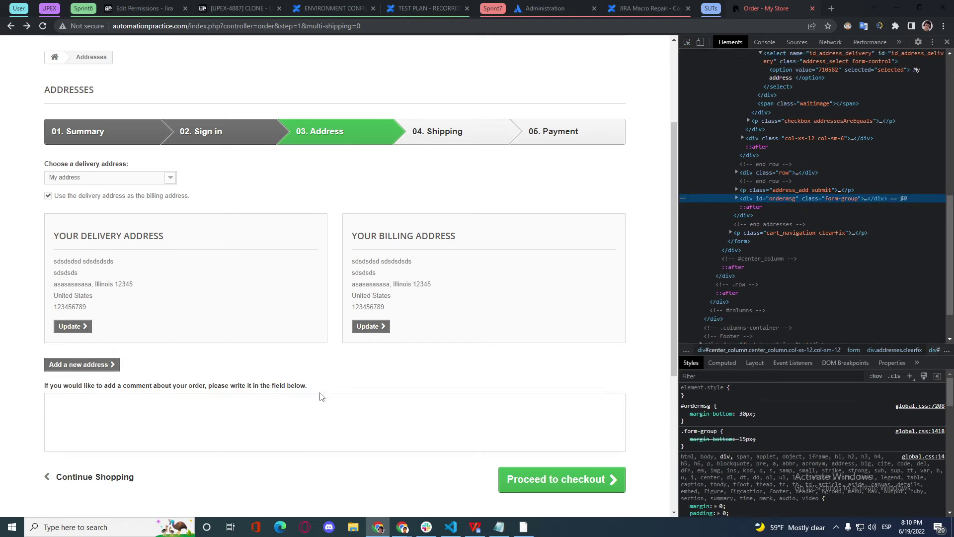
click(106, 406)
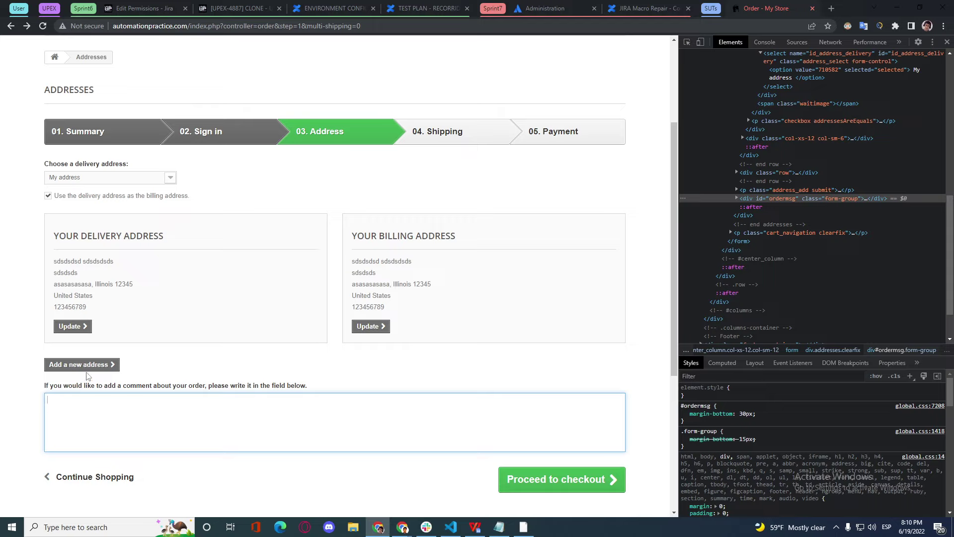
click(109, 368)
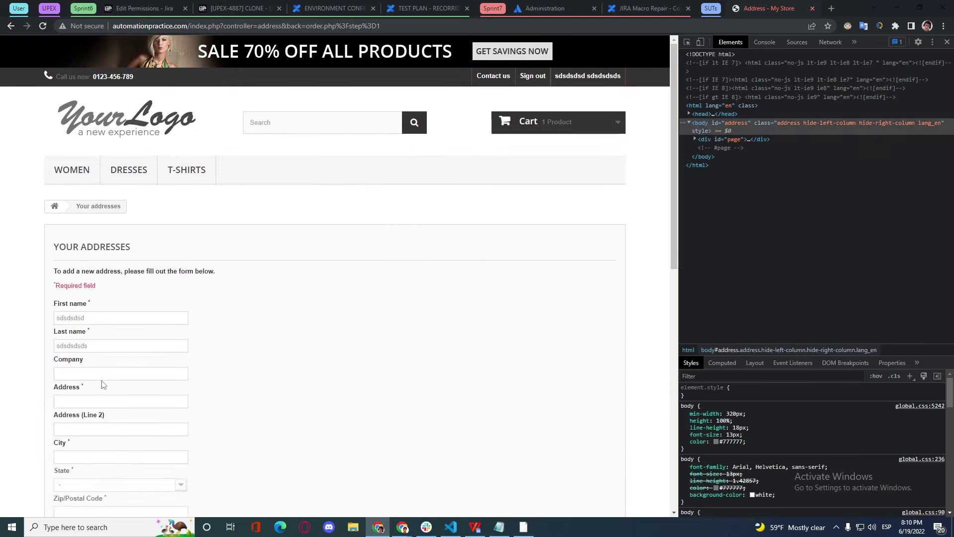
scroll(89, 276, down, 10)
scroll(89, 276, up, 10)
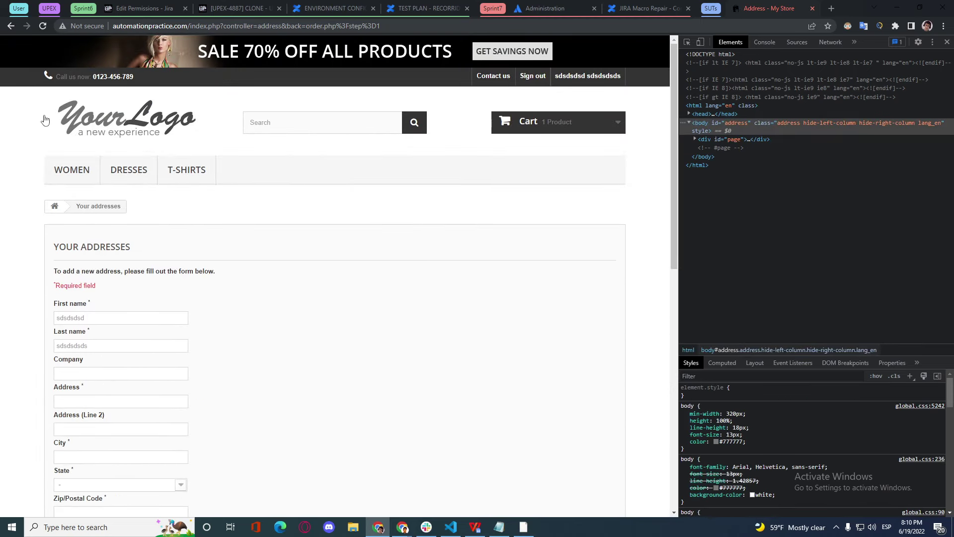
- Go back to the Addresses step and inspect its columns container and comment box
key(alt+Left)
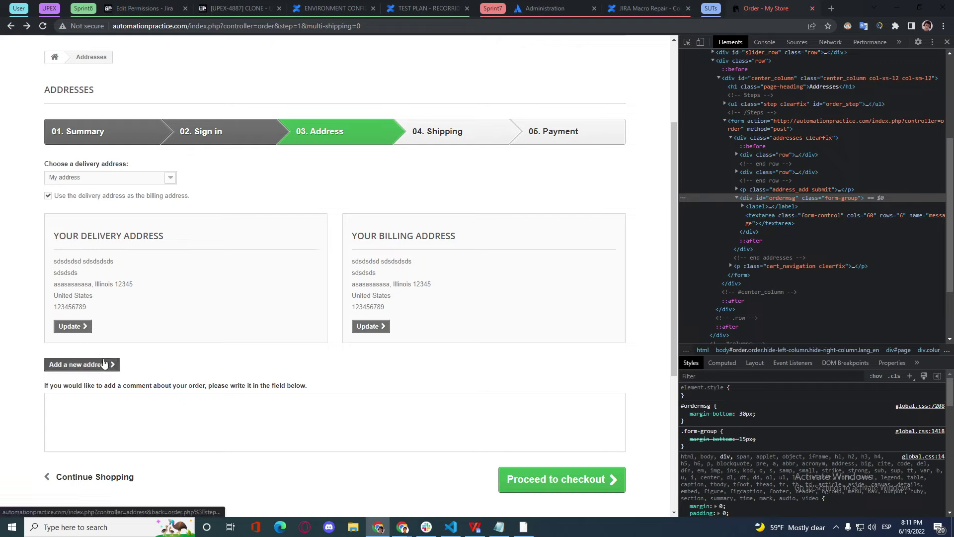
click(687, 43)
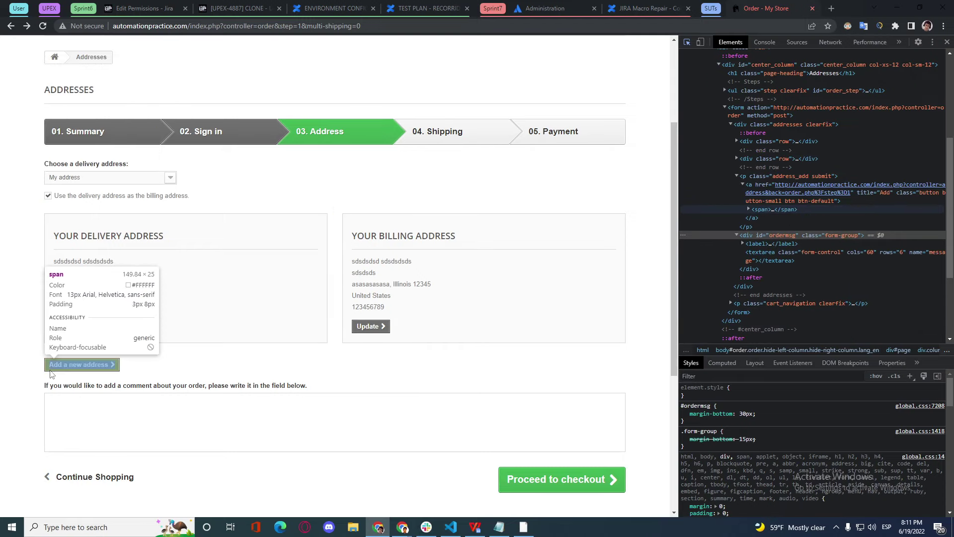
scroll(397, 332, down, 3)
scroll(398, 332, up, 3)
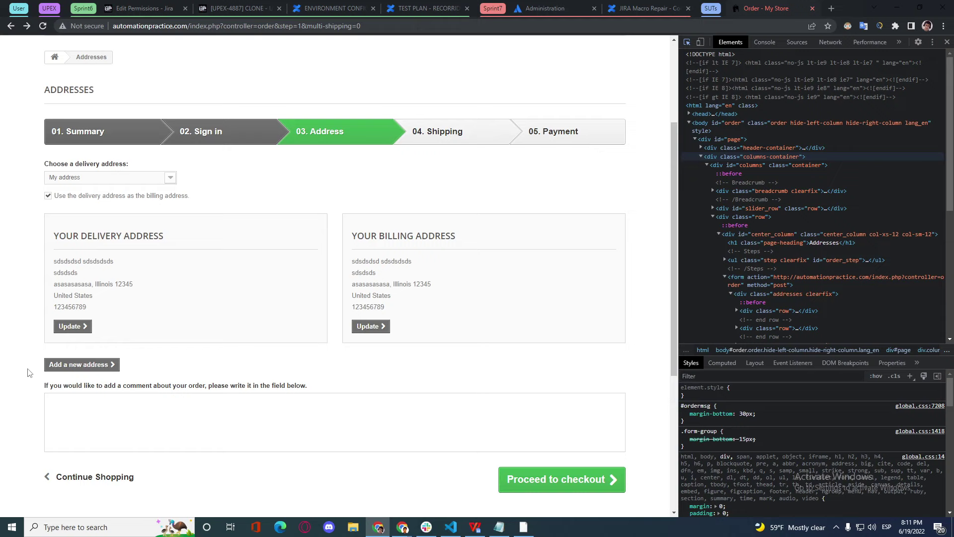
click(29, 372)
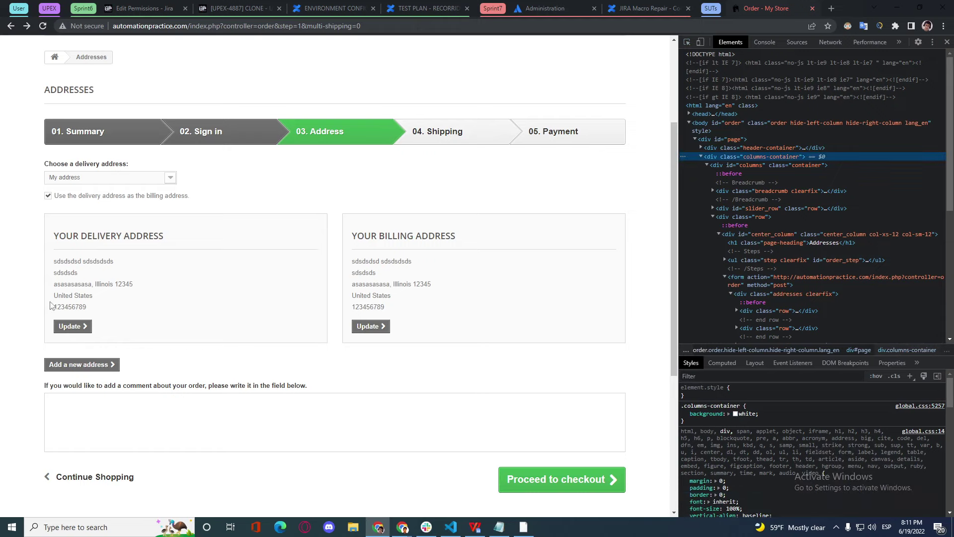
click(75, 403)
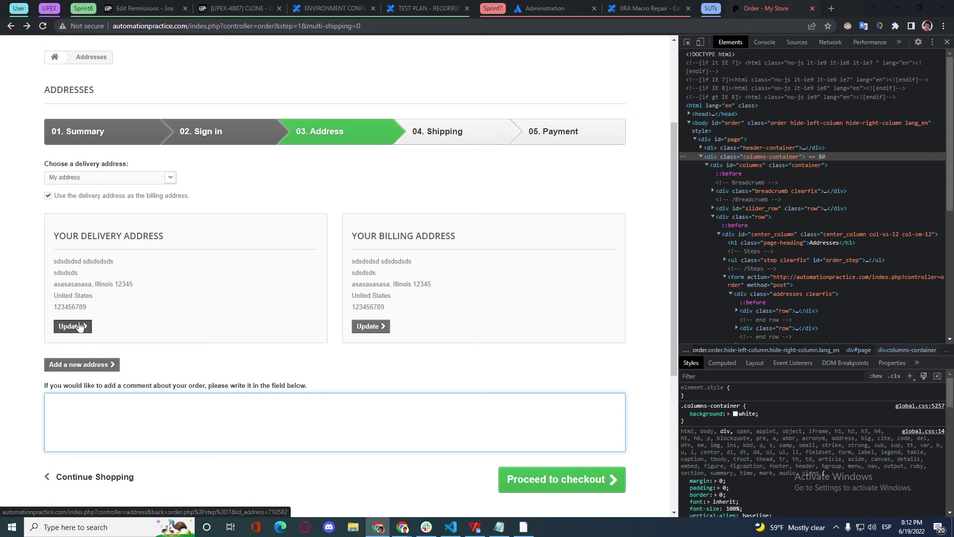
key(alt+Tab)
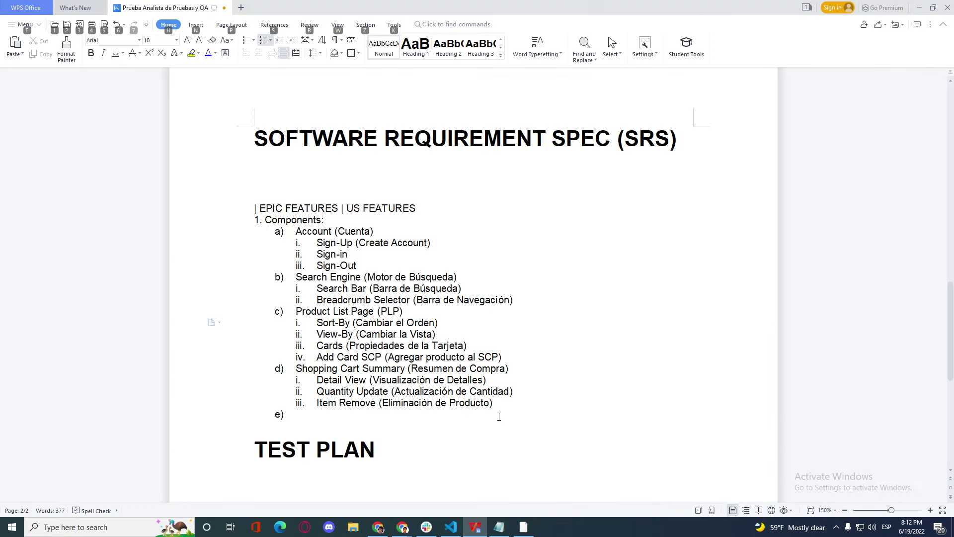
- Type 'Billing & Shopping Address' as item e) and indent an empty sub-item i. beneath it
click(502, 414)
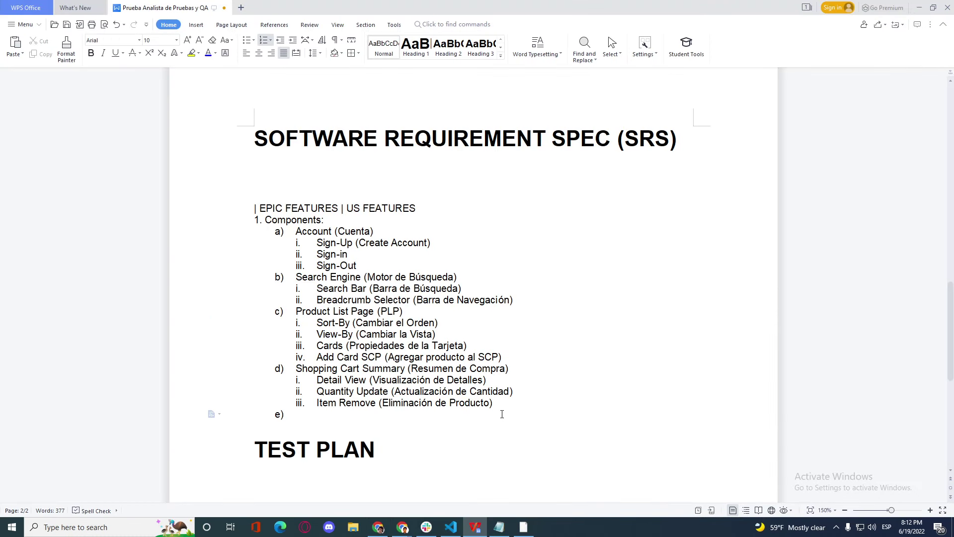
text(Billing Adresss)
key(BackSpace)
text(& Sgh)
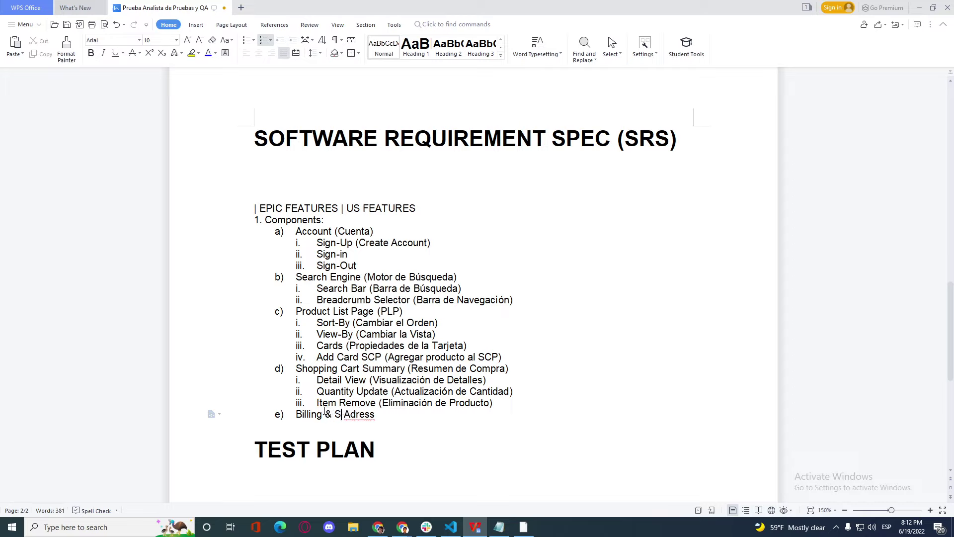
key(BackSpace)
key(BackSpace)
text(hopping  A)
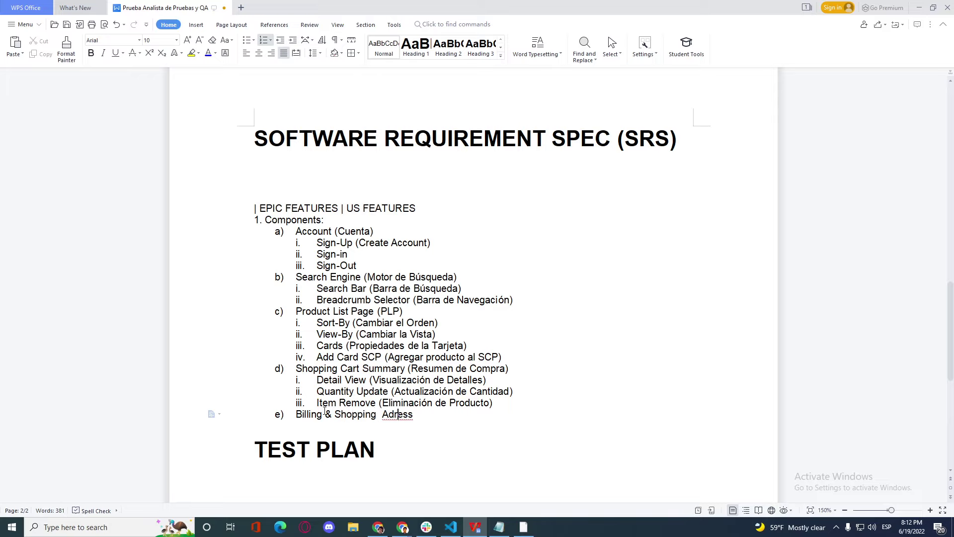
text(ddres)
key(BackSpace)
key(Return)
key(Tab)
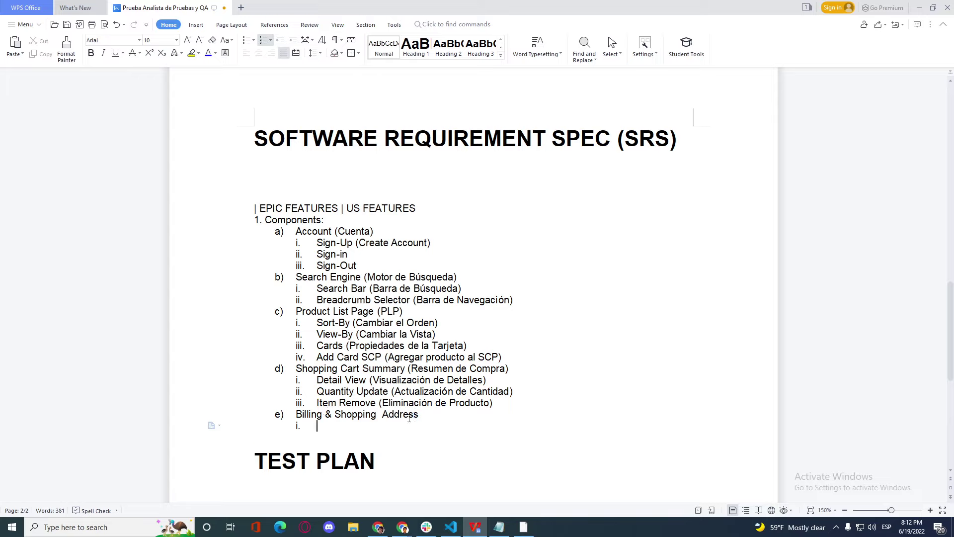
- Append '(Direción de Entrega)' to item e) and add sub-items Address Update and Address Creation
click(420, 414)
text((Direción de Entrega))
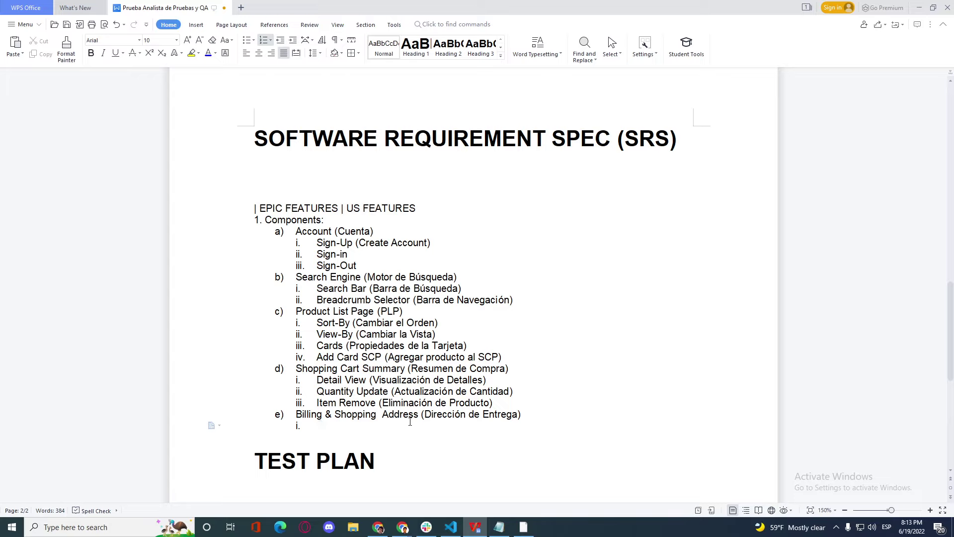
text(Adress)
key(BackSpace)
key(BackSpace)
key(BackSpace)
key(BackSpace)
text(dress Update)
key(Return)
text(Address)
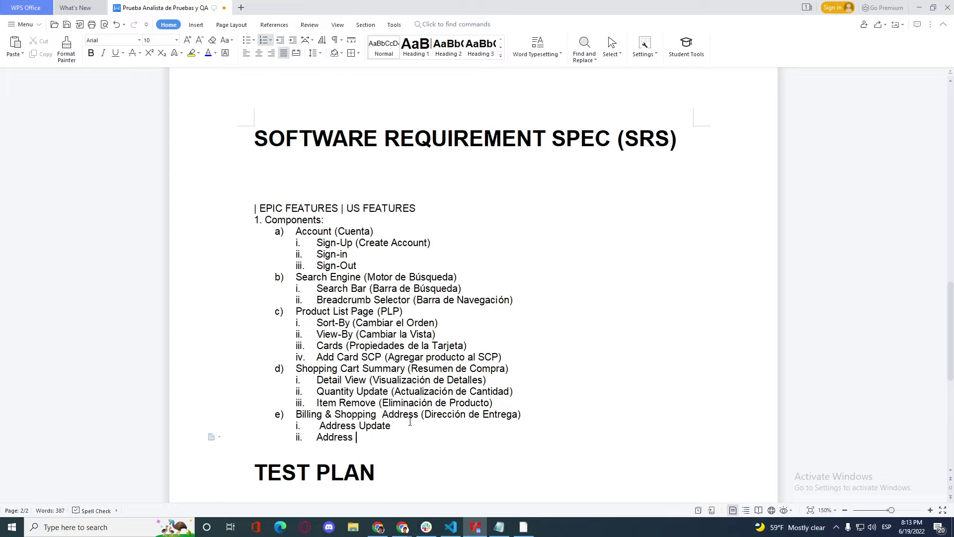
text(Creation)
- Add translations '(Modificar /Actualizar la dirección de entrega)' and '(Crear una nueva Dirección)', then start sub-item iii
click(319, 426)
key(BackSpace)
click(397, 437)
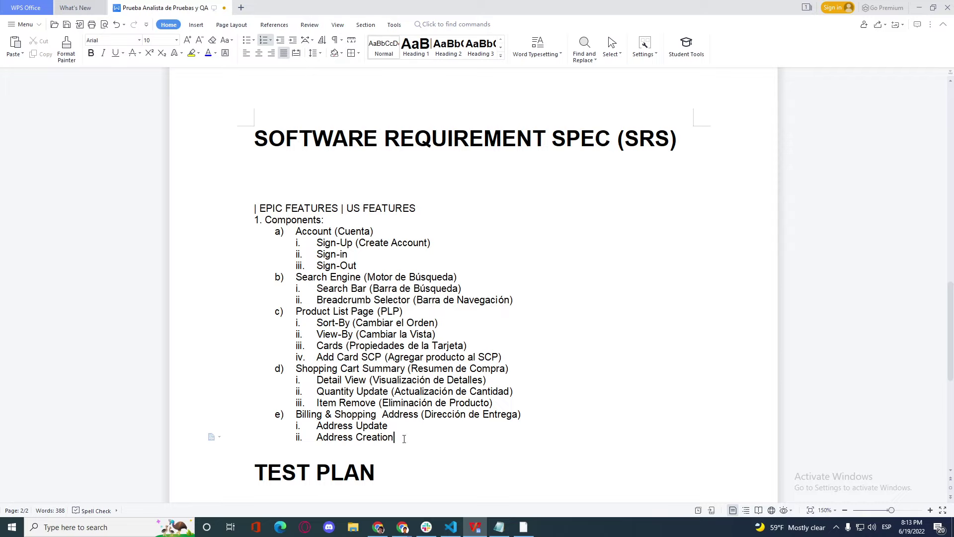
click(393, 426)
click(399, 441)
click(397, 431)
text((Modificar /A)
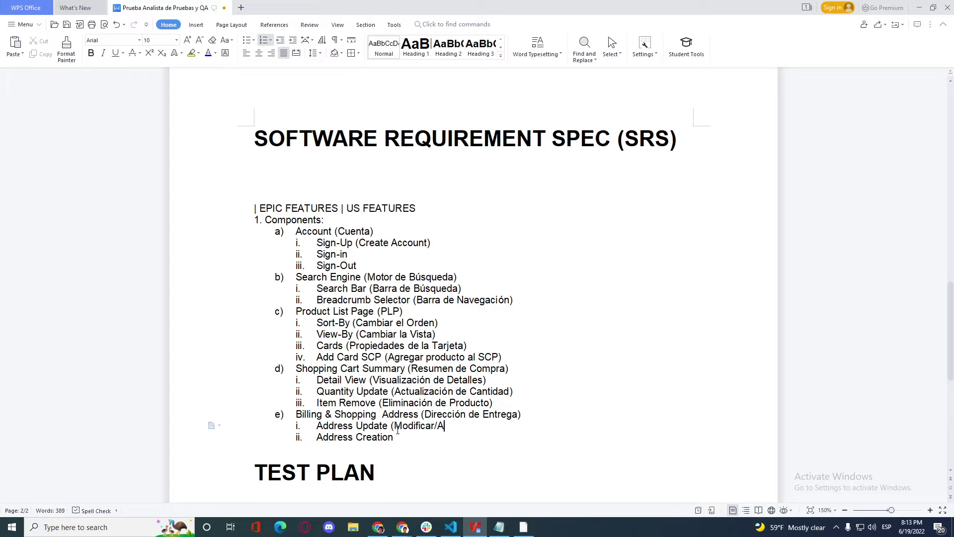
text(ctualizar la direcci)
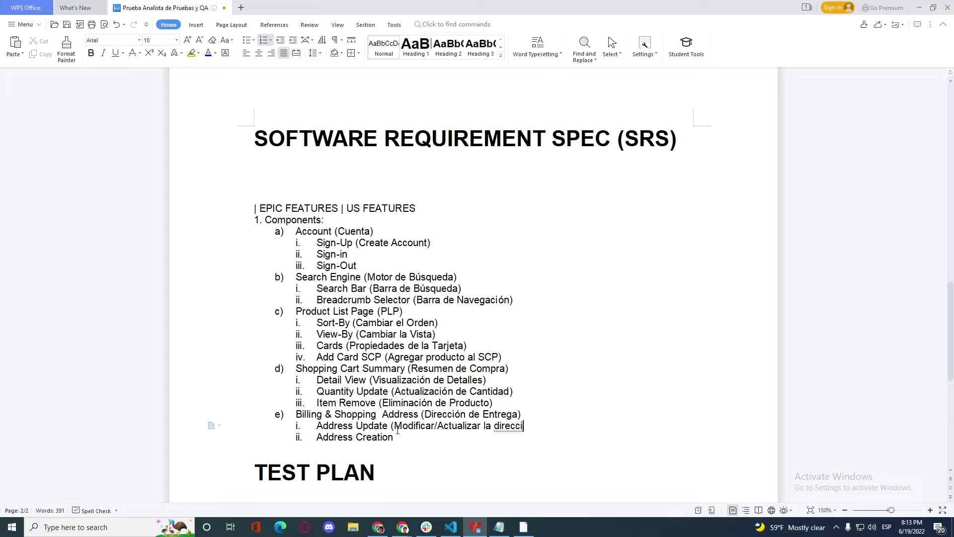
text(ón de entrega))
click(397, 430)
text(()
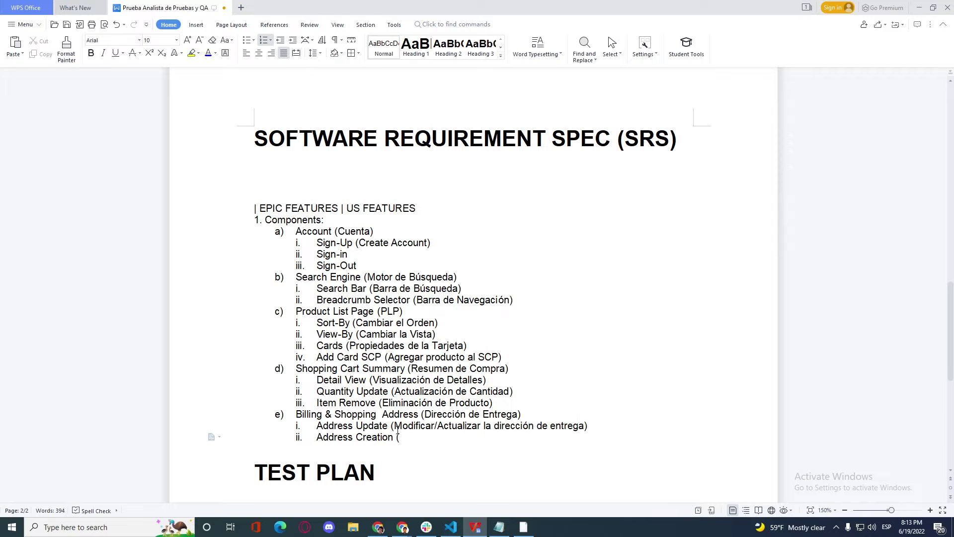
text(Crear una nueva Direcc)
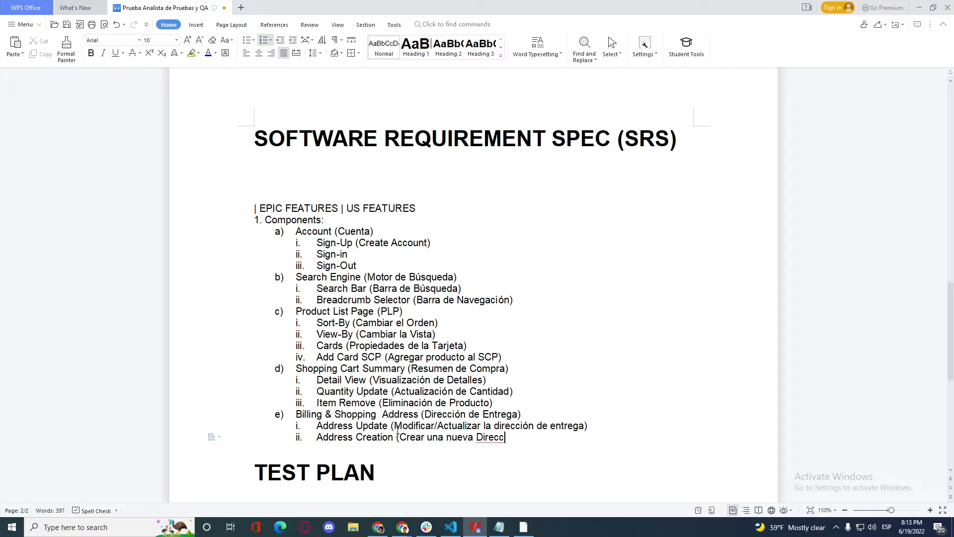
text(ión))
key(Return)
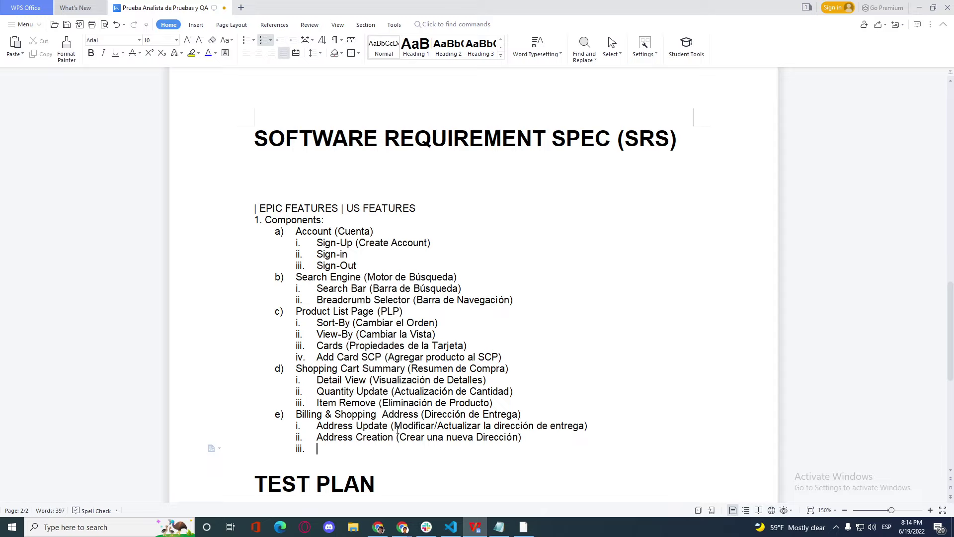
- Add sub-item iii. 'Adresss Commentary (Agregar comentario de Dirección de entrega)' under item e)
key(shift+Tab)
key(alt+Tab)
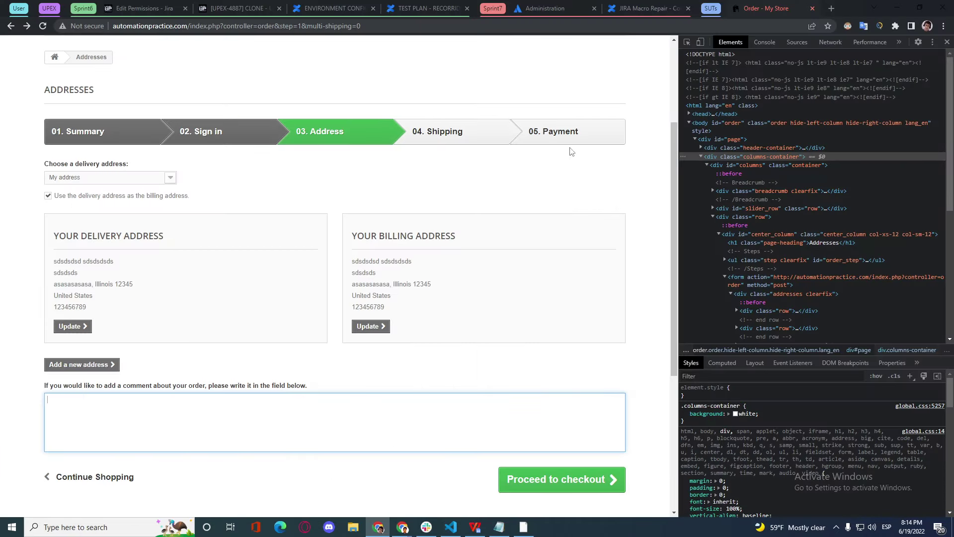
key(alt+Tab)
key(Tab)
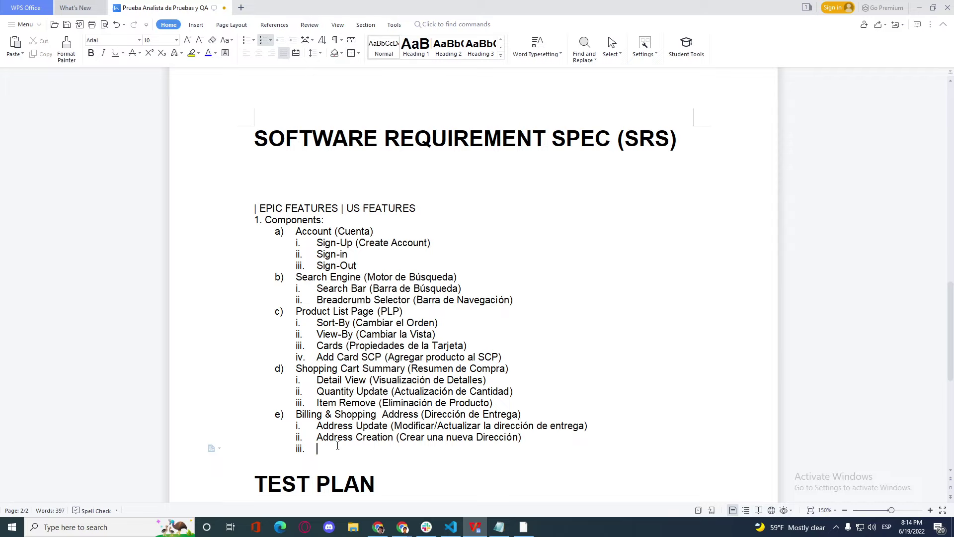
text(A)
key(BackSpace)
text(Adresss Commen)
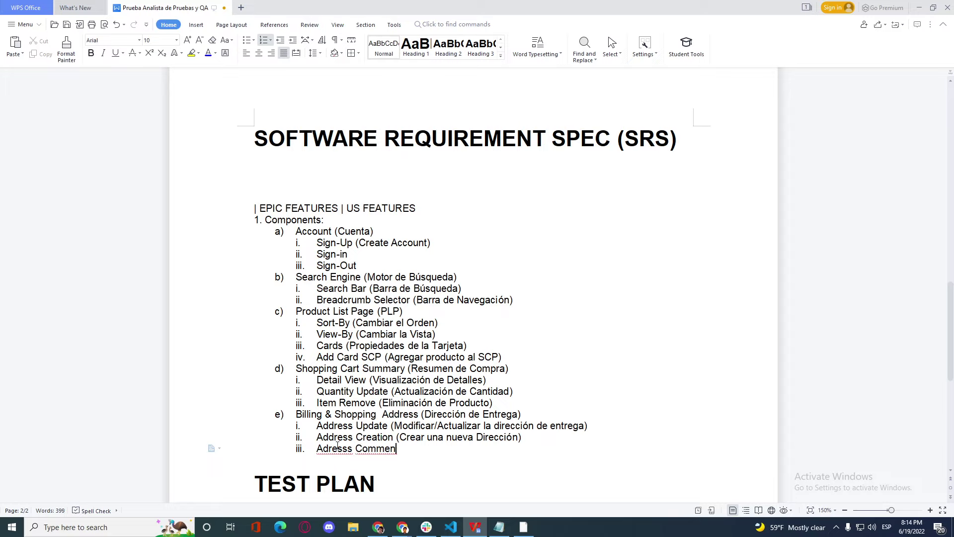
text(tary (Agregar co)
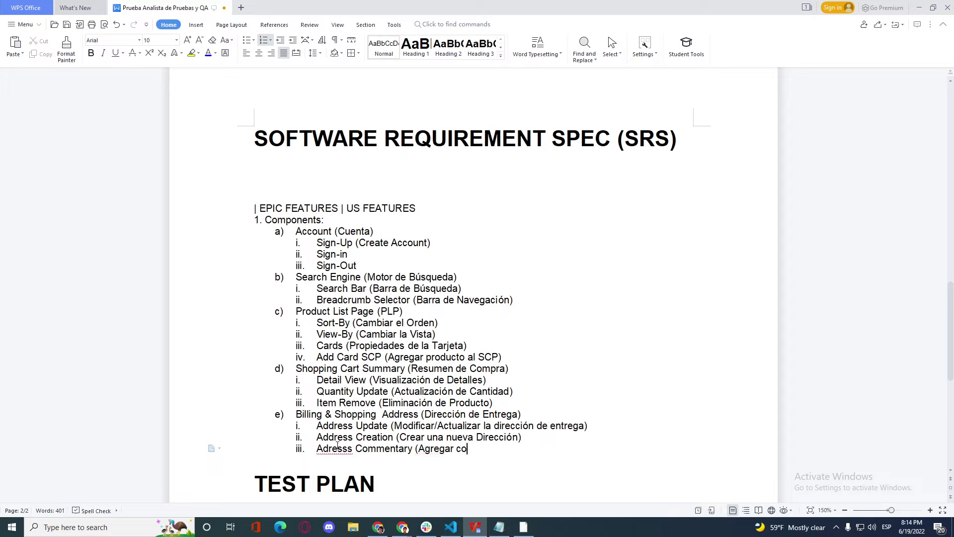
text(mentario de Dirección de )
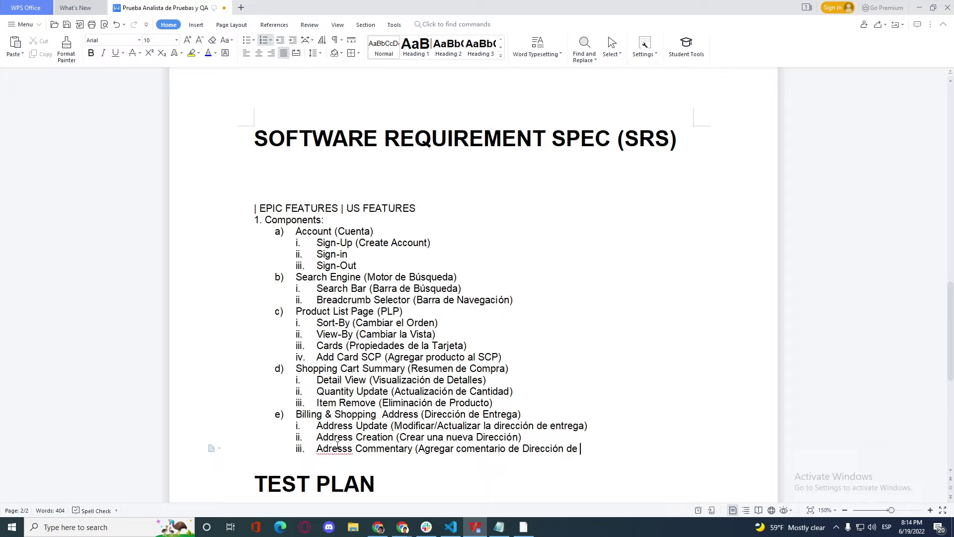
text(entrega))
key(Return)
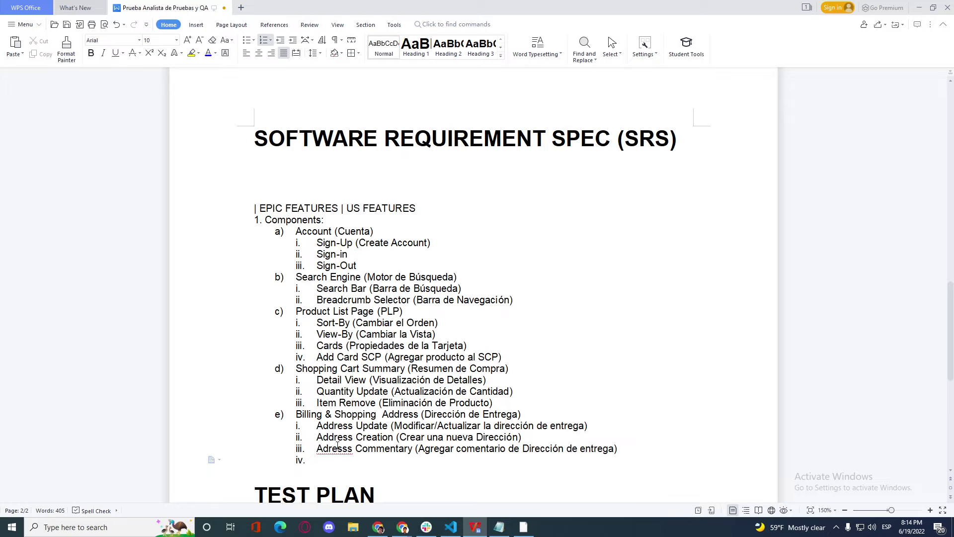
- Promote the new empty line to item f) and review the sub-items of e)
key(shift+Tab)
key(Up)
key(Up)
key(Up)
key(Up)
key(Down)
key(Down)
key(Down)
key(Down)
key(Up)
key(Up)
key(Up)
key(Up)
key(Down)
key(Down)
key(Down)
key(Down)
scroll(337, 446, down, 1)
key(Up)
key(Down)
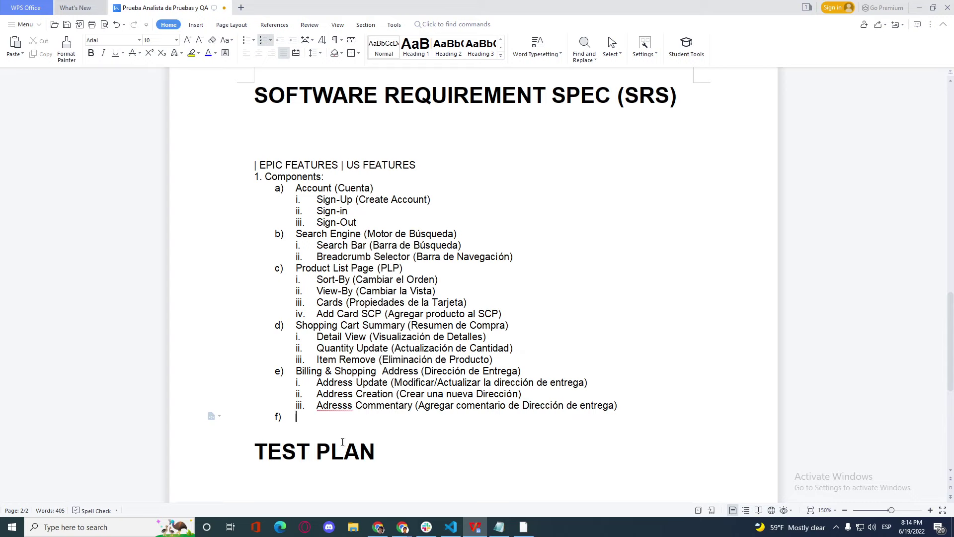
- Move between sub-item iii and the empty f) line to review the list
scroll(332, 293, up, 2)
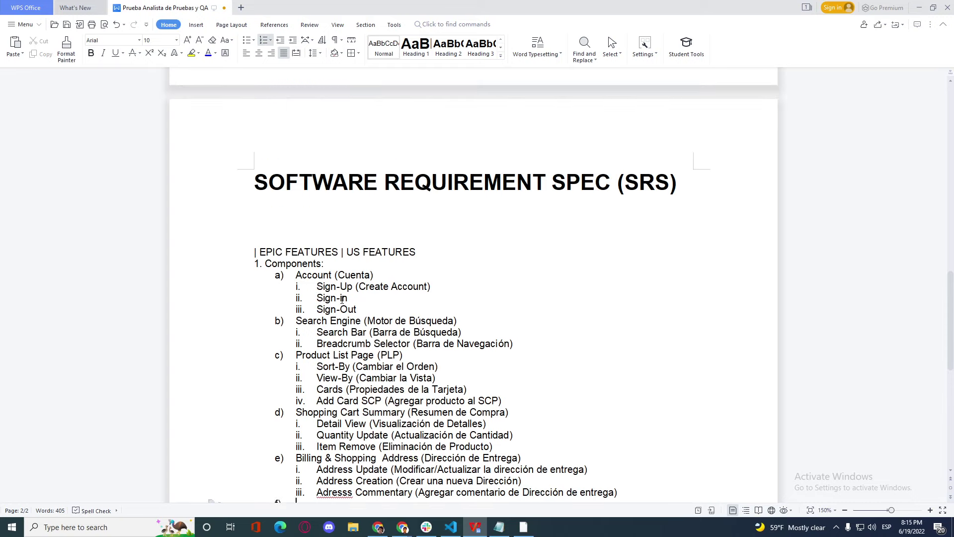
scroll(335, 297, down, 2)
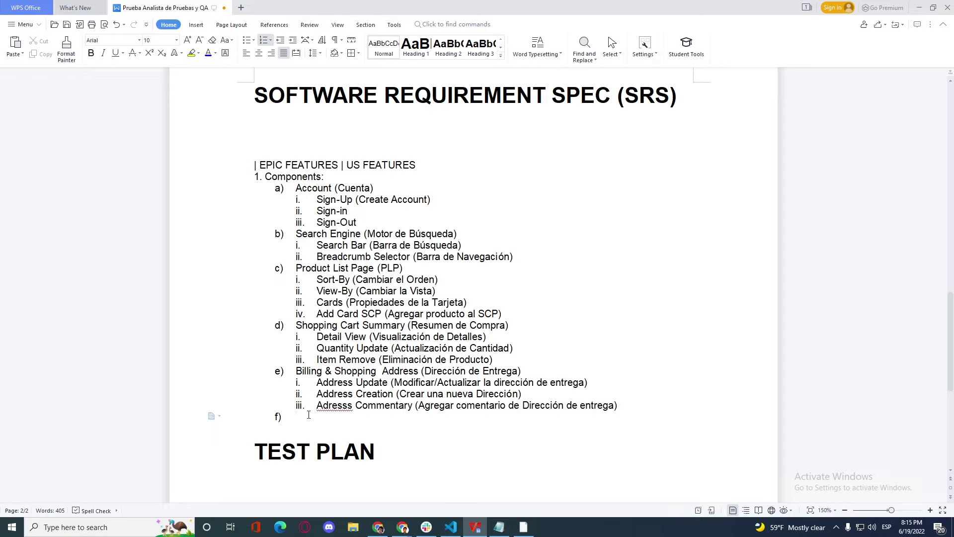
key(Up)
key(Down)
key(Up)
key(Down)
key(Up)
key(Up)
key(Up)
key(Up)
key(Down)
key(Down)
key(Down)
key(Down)
key(Up)
key(Up)
key(Up)
key(Down)
key(Down)
key(Down)
- Correct 'Adresss' to 'Address' in sub-item iii, then return to the store's checkout page
click(314, 405)
click(329, 405)
text(d)
key(Down)
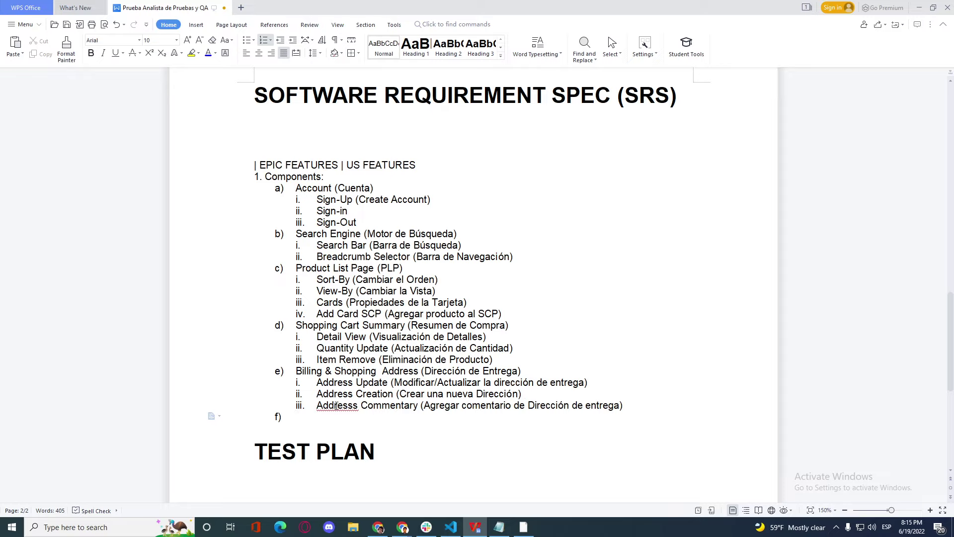
click(355, 405)
key(BackSpace)
click(343, 418)
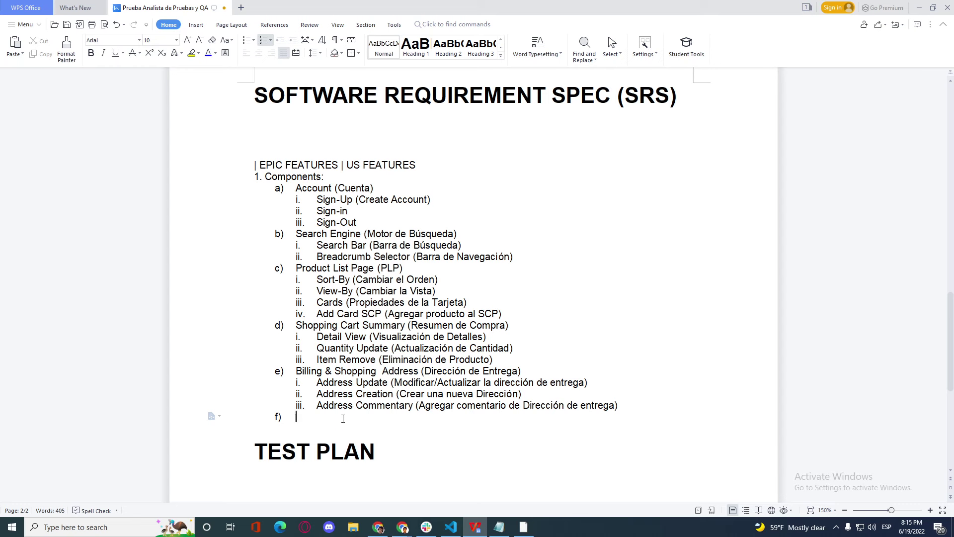
key(alt+Tab)
- Enter the order comment 'Hola facha' and proceed to the Shipping step
scroll(313, 396, down, 2)
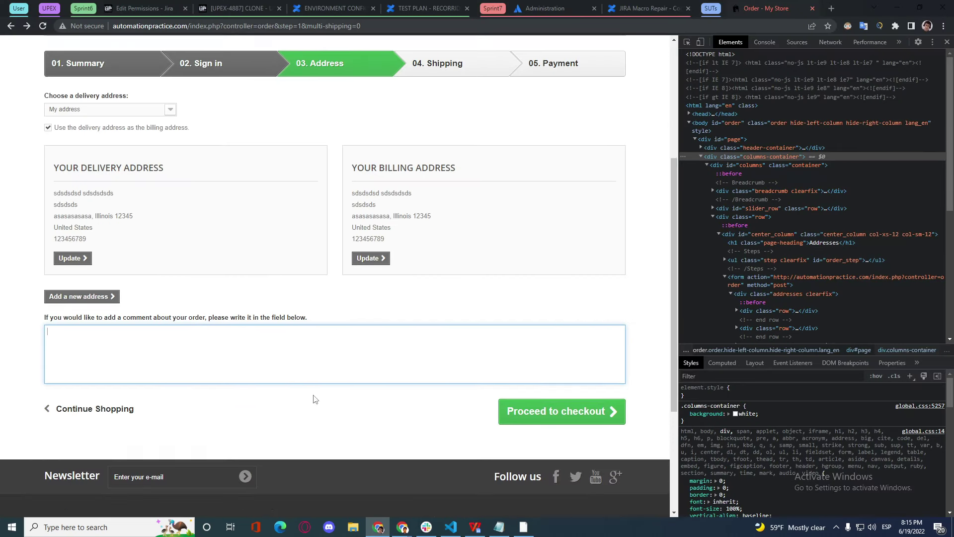
click(233, 322)
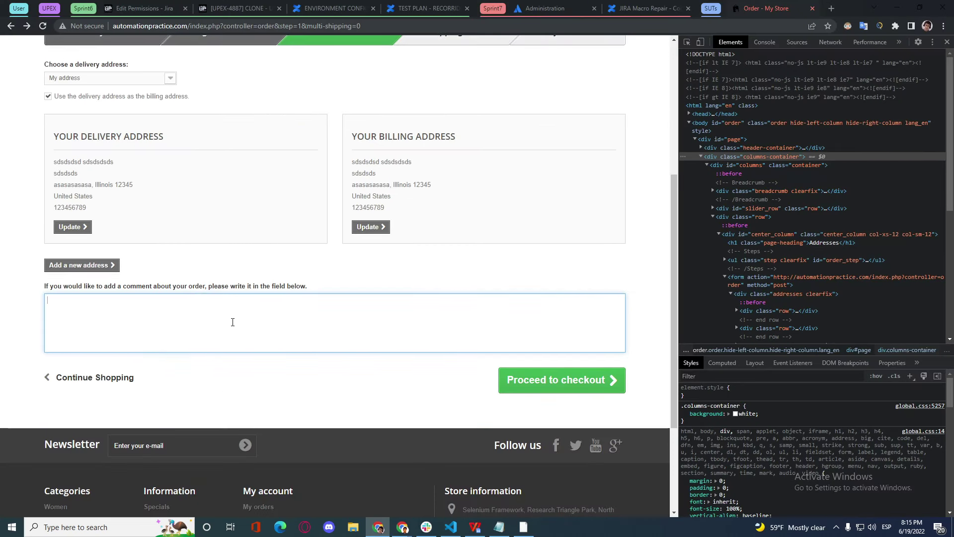
text(Hola facha)
scroll(221, 326, up, 3)
scroll(432, 428, down, 3)
click(528, 382)
- Inspect the Shipping step's My carrier option and its $2.00 price
scroll(393, 388, up, 1)
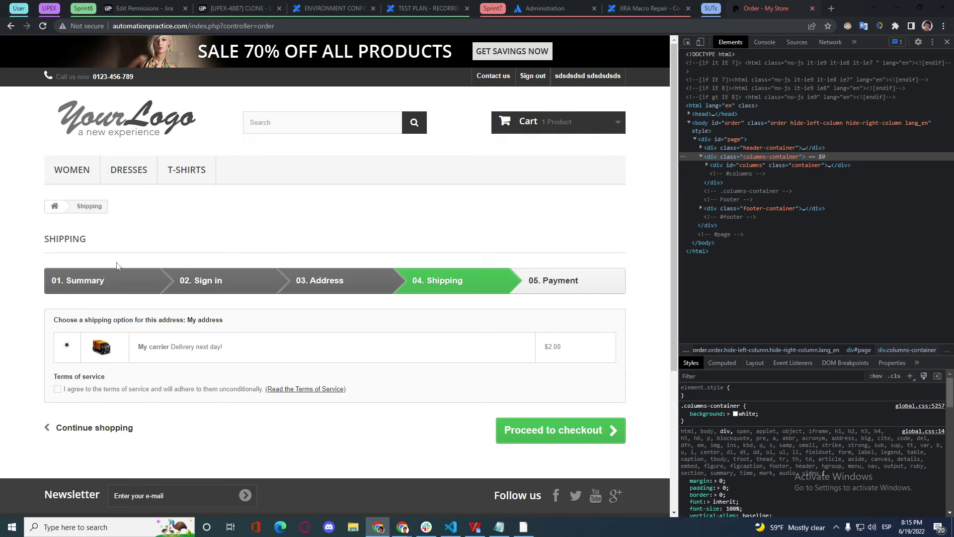
key(alt+Tab)
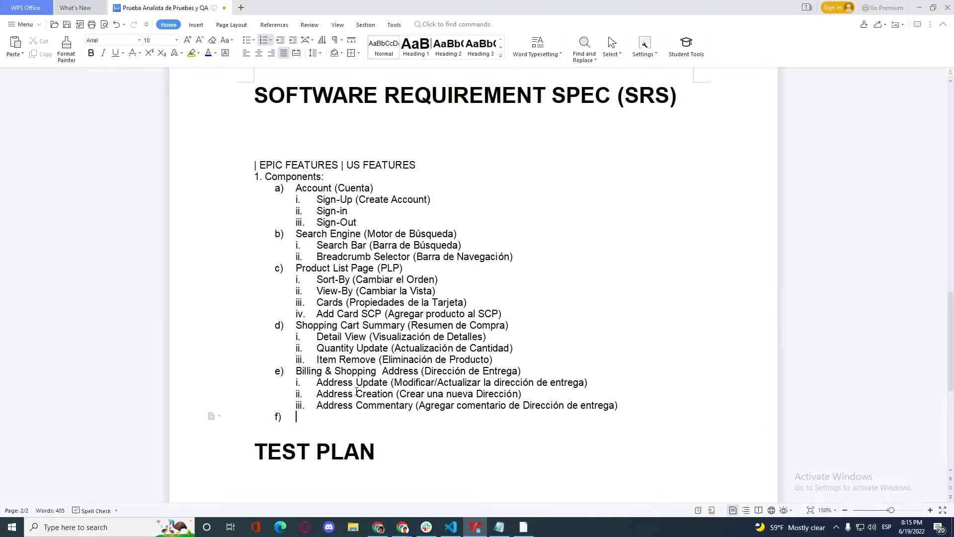
key(alt+Tab)
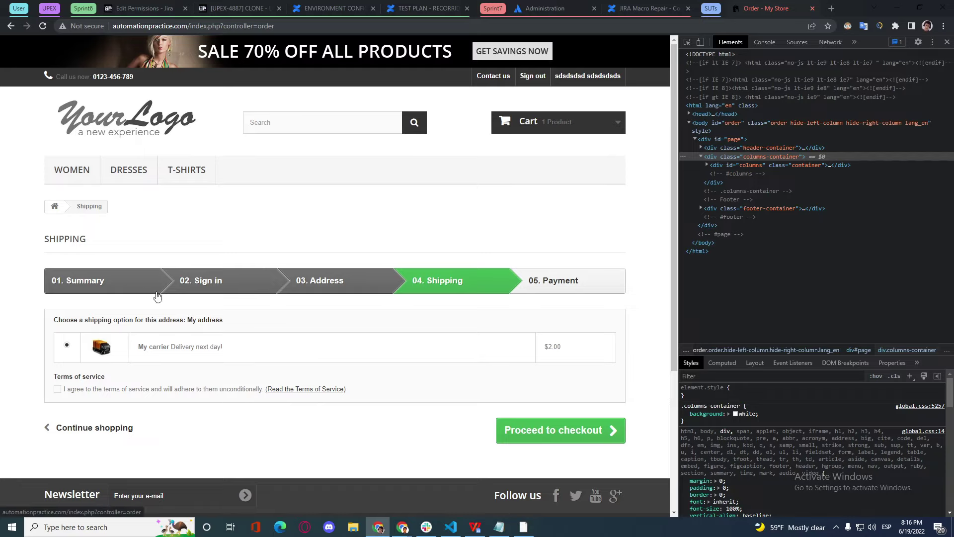
scroll(544, 347, down, 1)
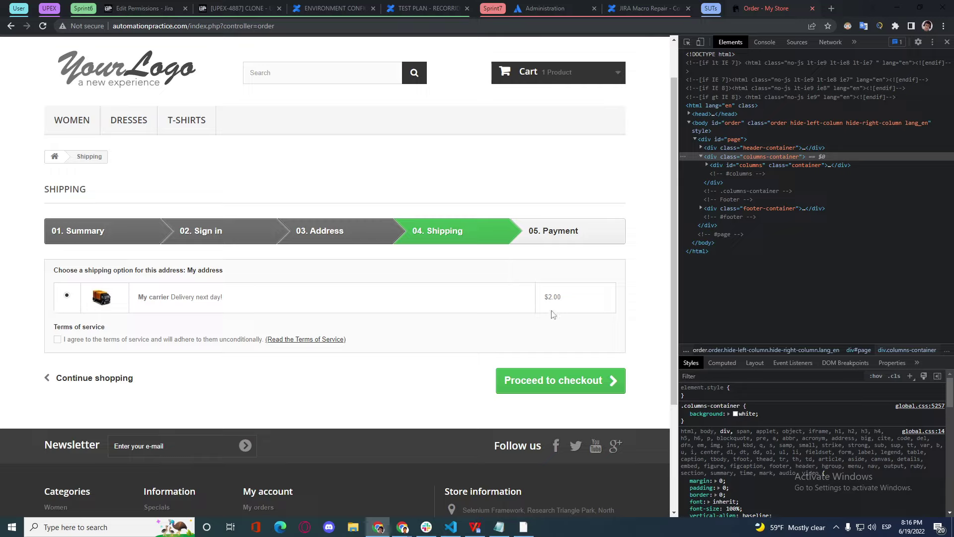
double_click(559, 297)
click(556, 297)
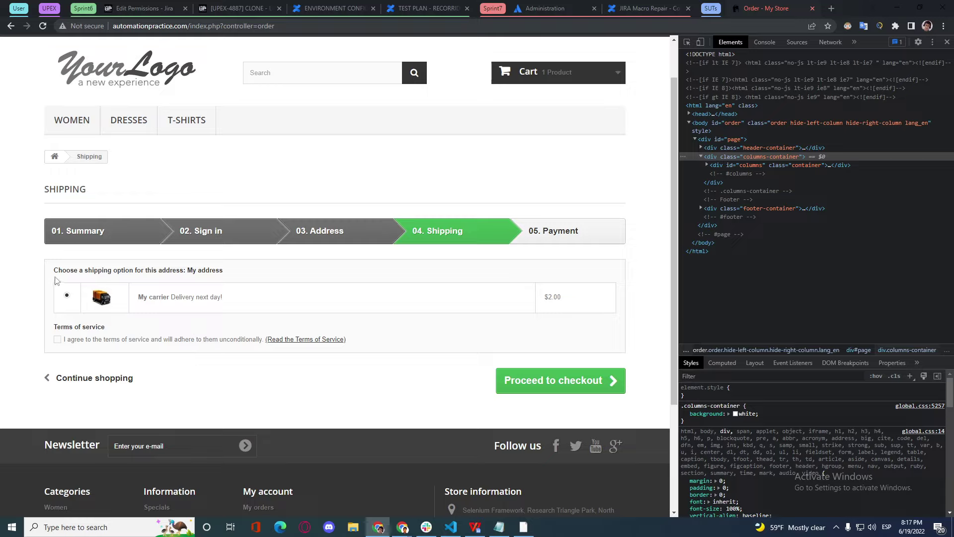
- Untick the terms of service, confirm the warning blocks checkout, then re-accept the terms
drag(56, 270, 576, 298)
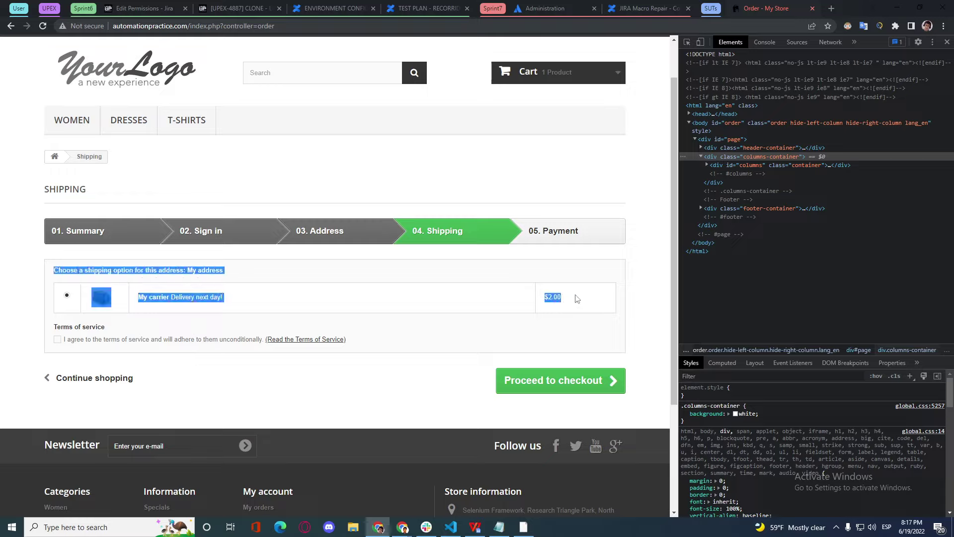
click(328, 372)
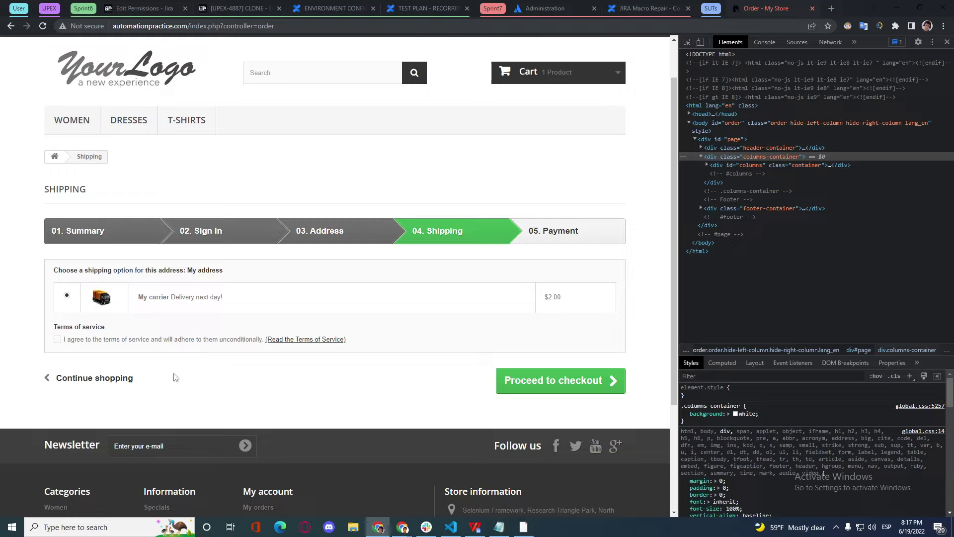
click(58, 339)
click(571, 386)
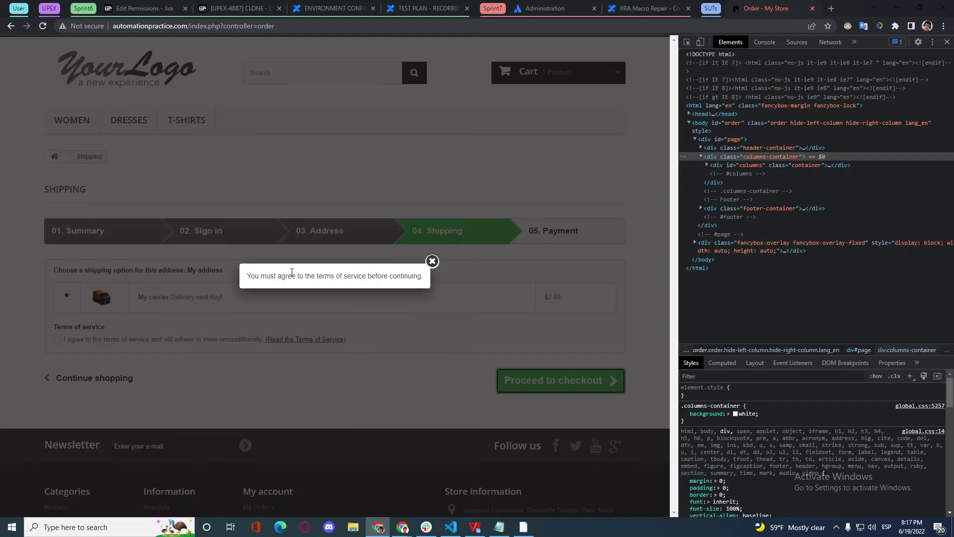
drag(260, 276, 429, 277)
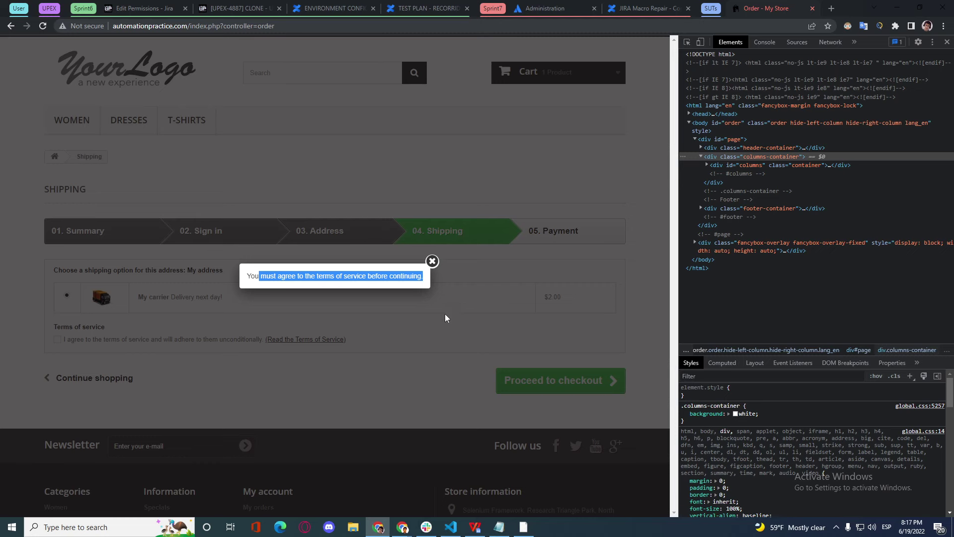
click(432, 262)
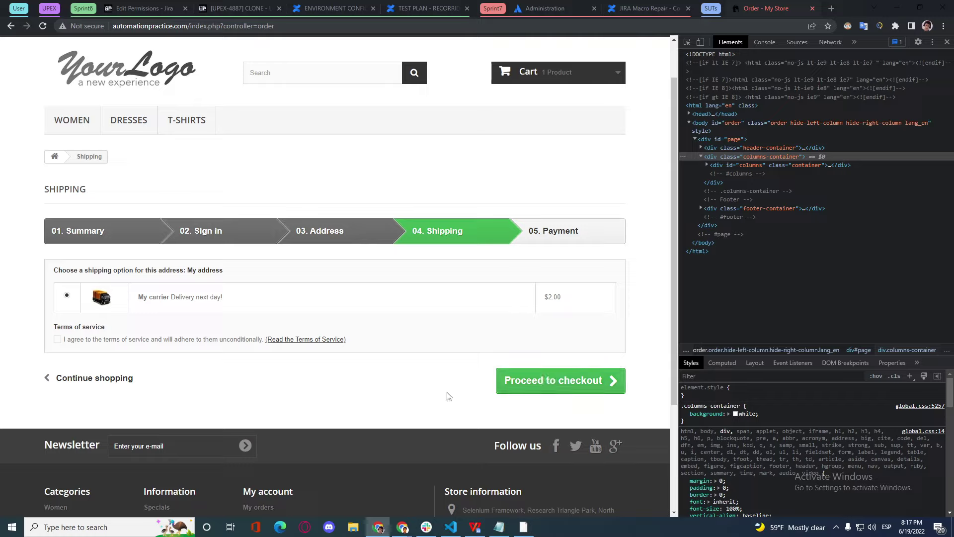
click(57, 340)
- Demote item f) to sub-item iv reading 'Address Confirmation (Confirmación de Dirección de Entrega)', then start item v
key(alt+Tab)
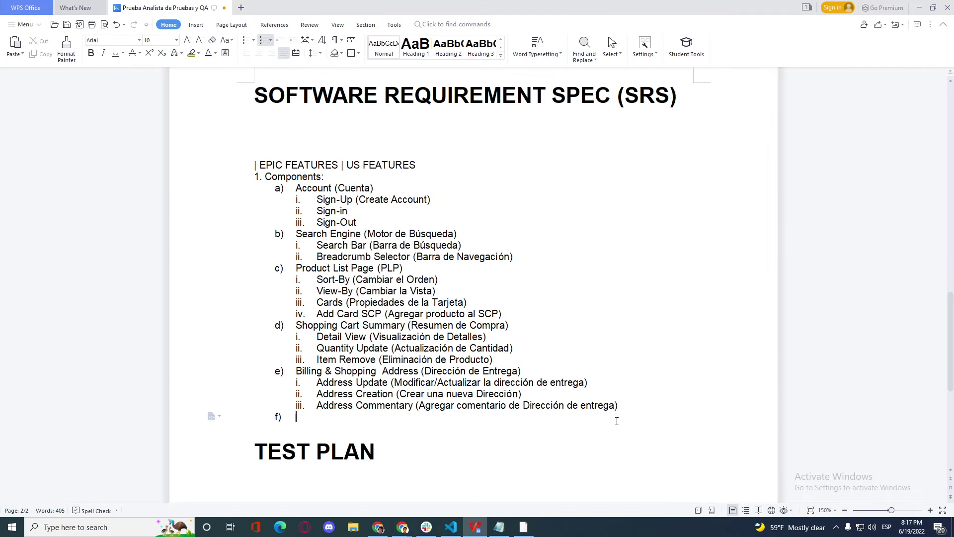
key(Tab)
text(Checkout)
key(alt+Tab)
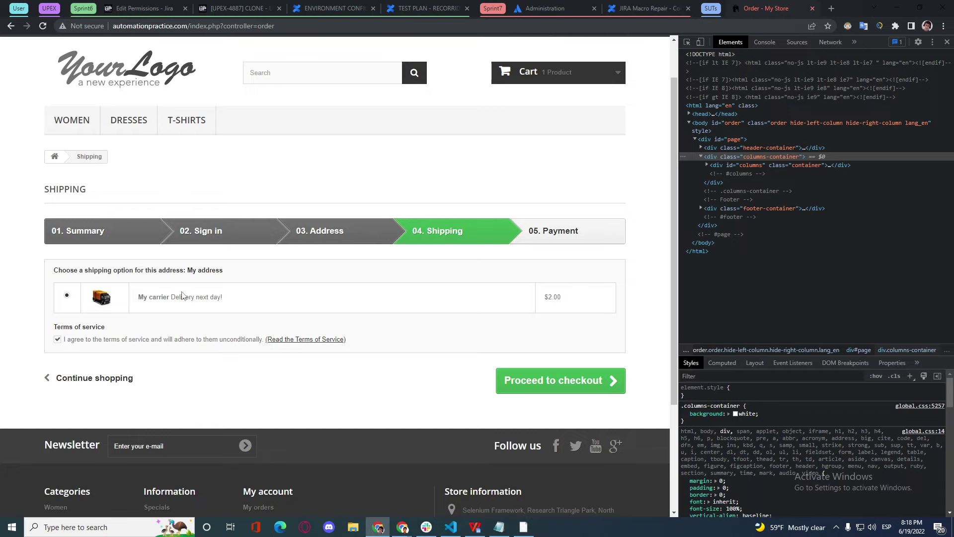
key(alt+Tab)
double_click(348, 418)
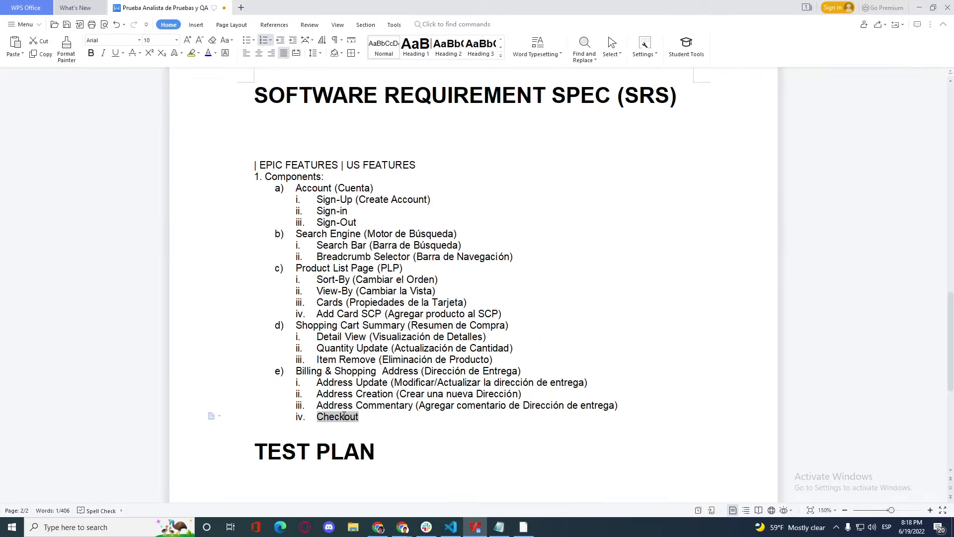
text(Add)
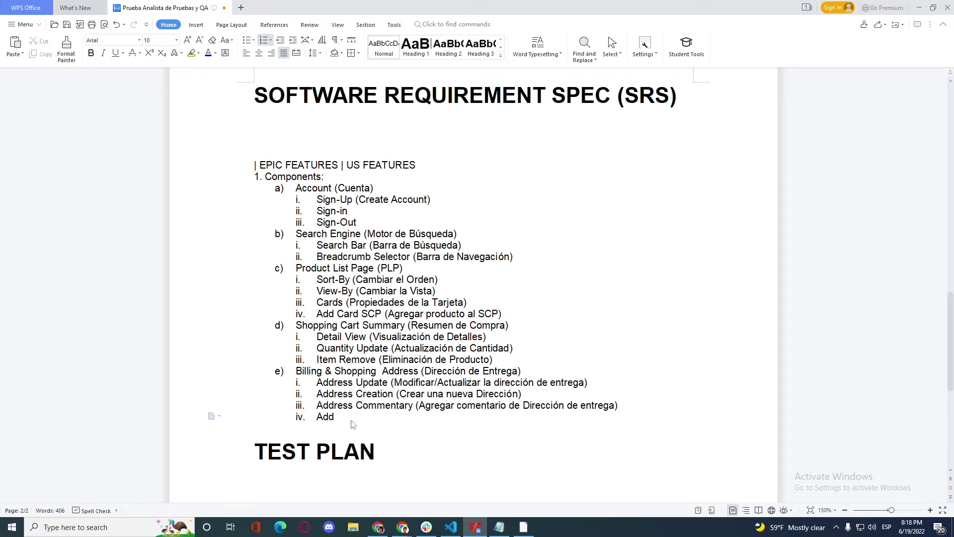
text(ress Confirmation)
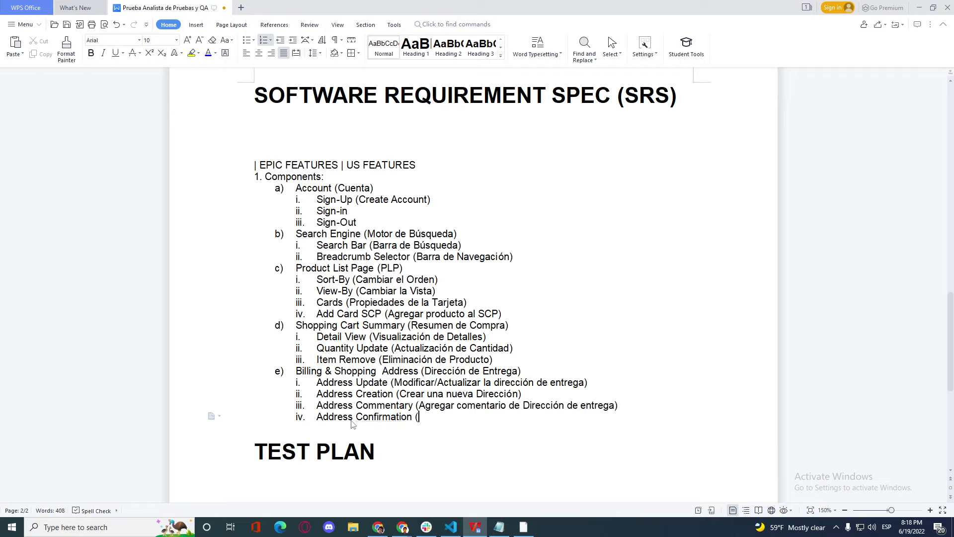
text( (Confirmación de Dir)
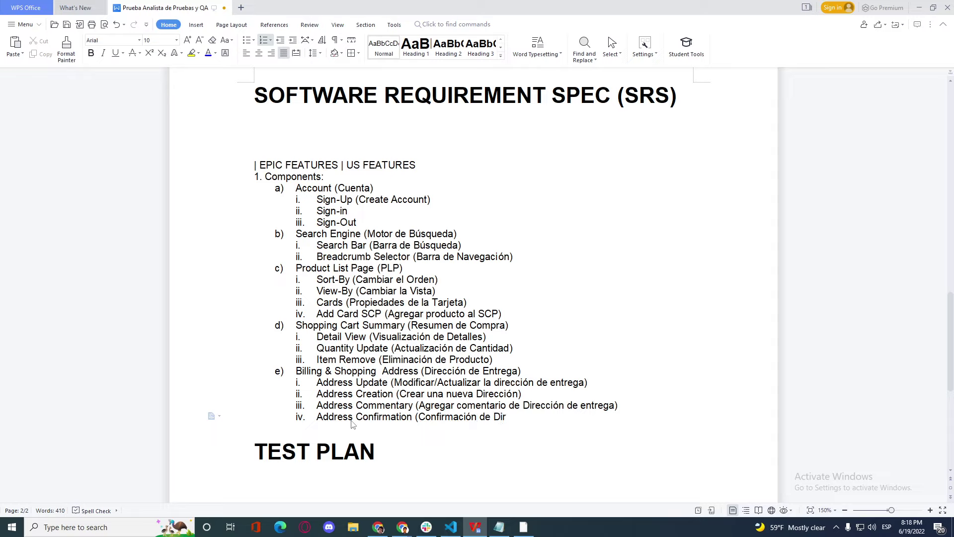
text(ección de Entrega)
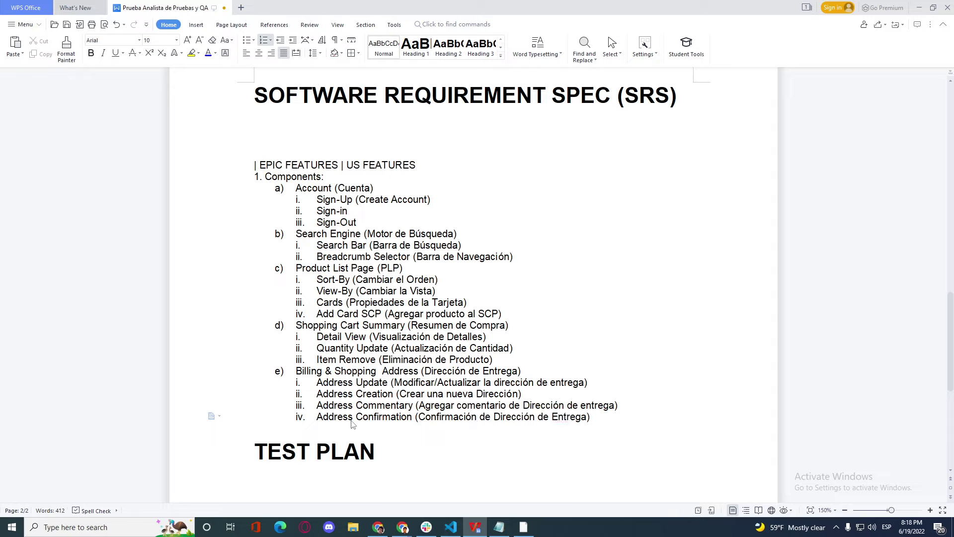
text())
key(Return)
- Advance checkout to the Payment step, preview Pay by bank wire, then go back to the method choice
key(alt+Tab)
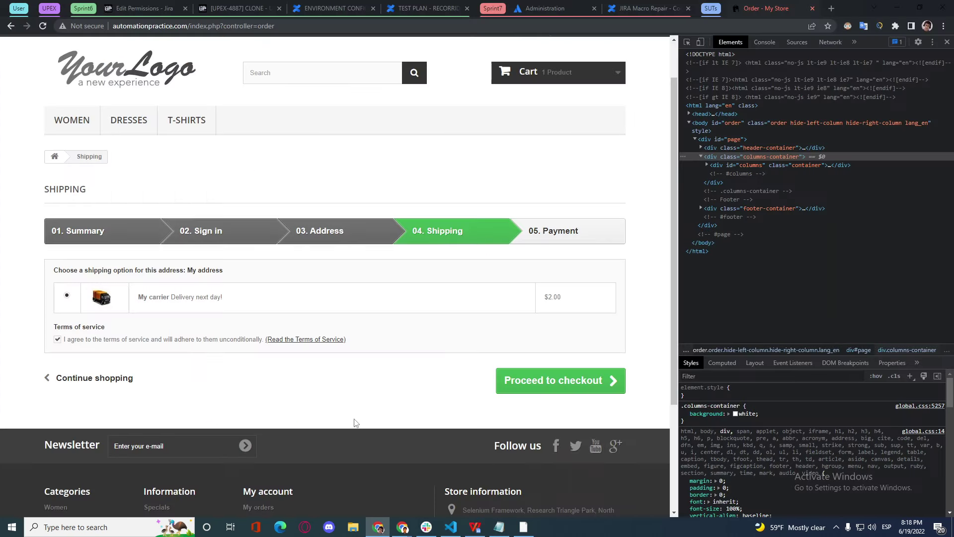
click(535, 387)
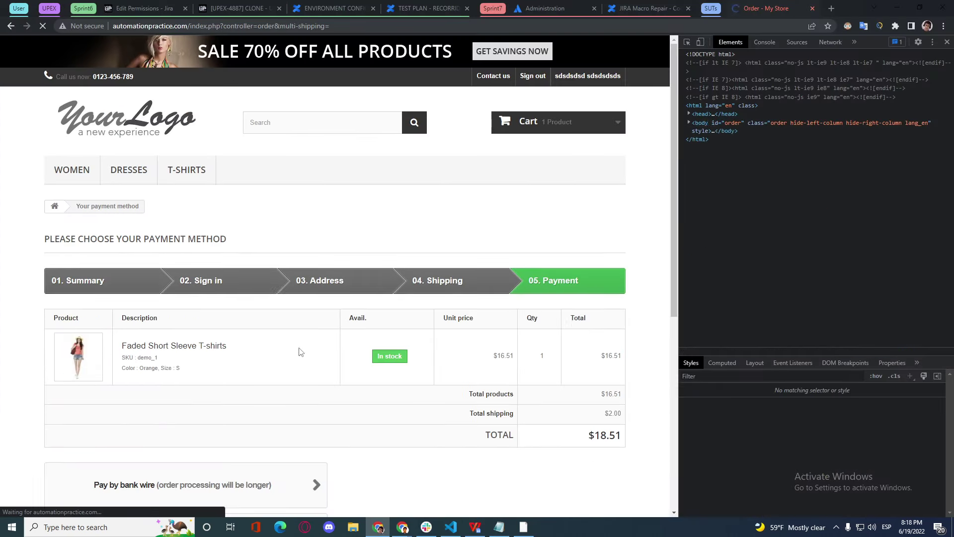
scroll(397, 326, down, 2)
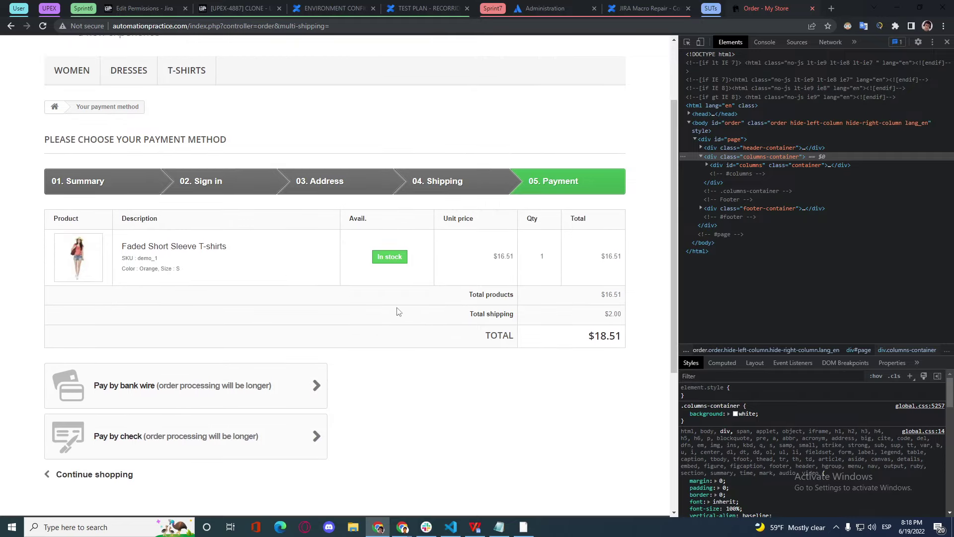
scroll(403, 311, down, 3)
scroll(405, 311, up, 3)
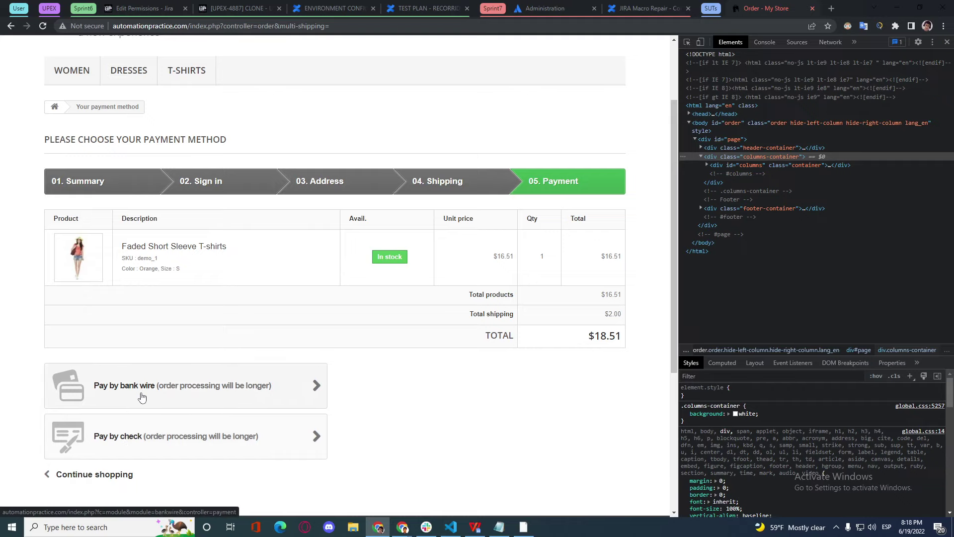
click(316, 386)
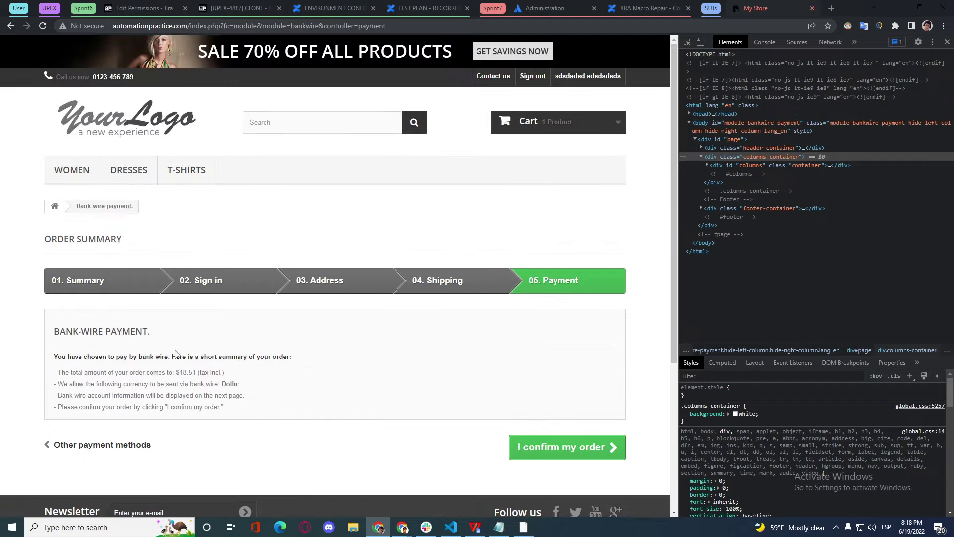
scroll(88, 373, down, 3)
scroll(88, 372, up, 1)
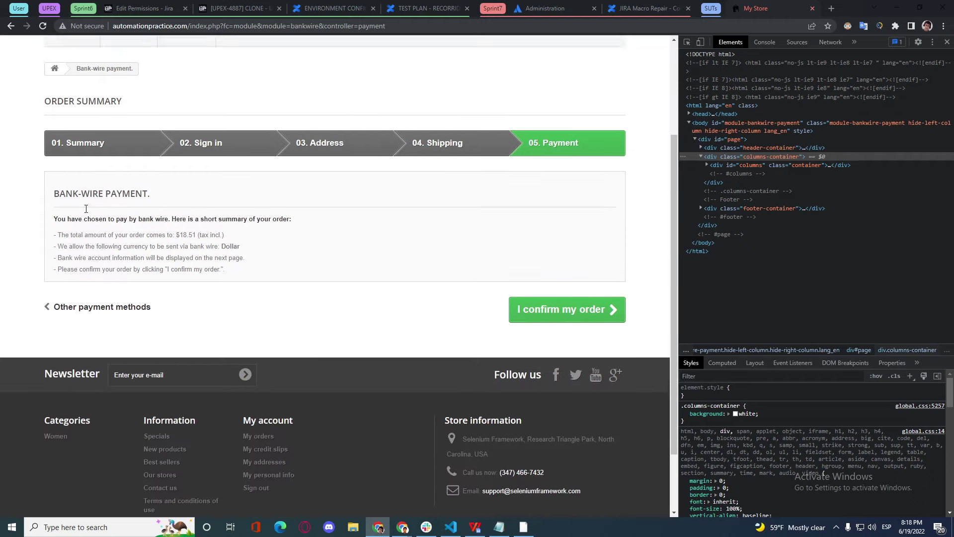
click(11, 25)
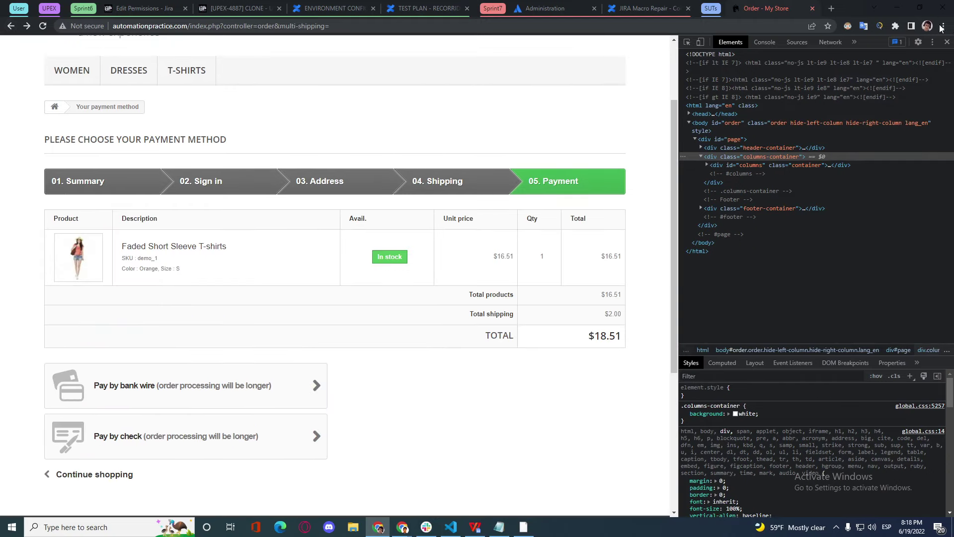
- Close the developer tools and review the Pay by check payment summary
click(947, 41)
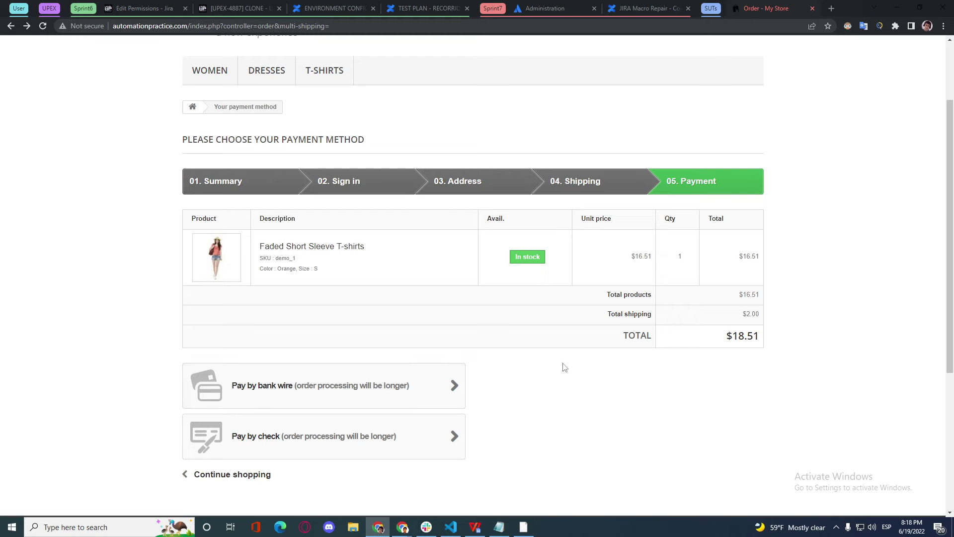
scroll(502, 375, down, 1)
click(452, 383)
scroll(523, 367, down, 1)
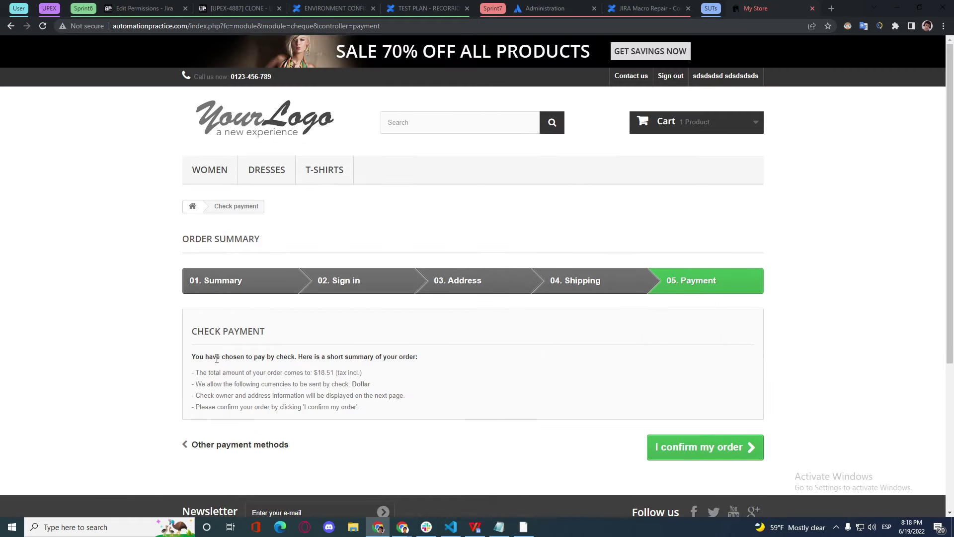
drag(257, 357, 296, 356)
click(437, 370)
scroll(298, 393, down, 1)
drag(370, 361, 207, 279)
click(272, 308)
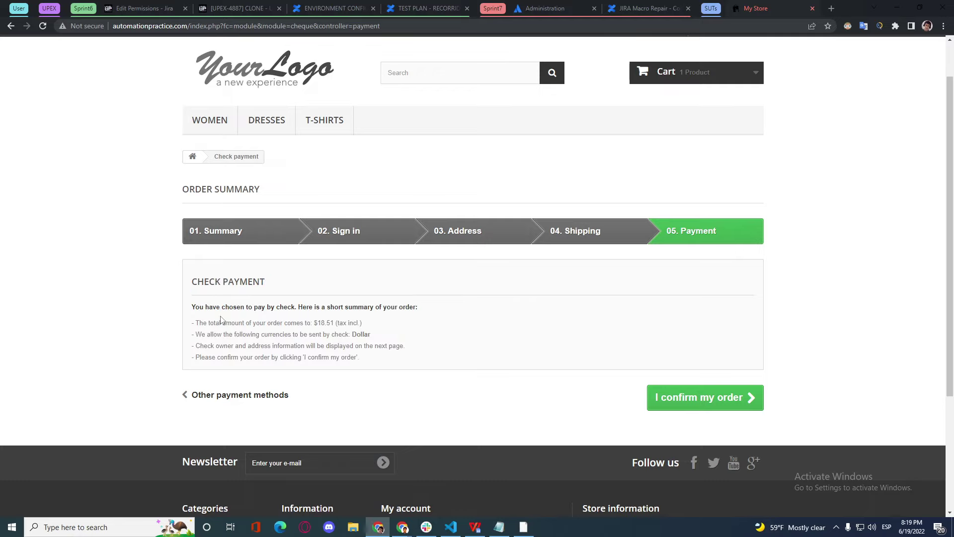
- Return to the payment methods and open the bank-wire summary for the $18.51 total
click(189, 397)
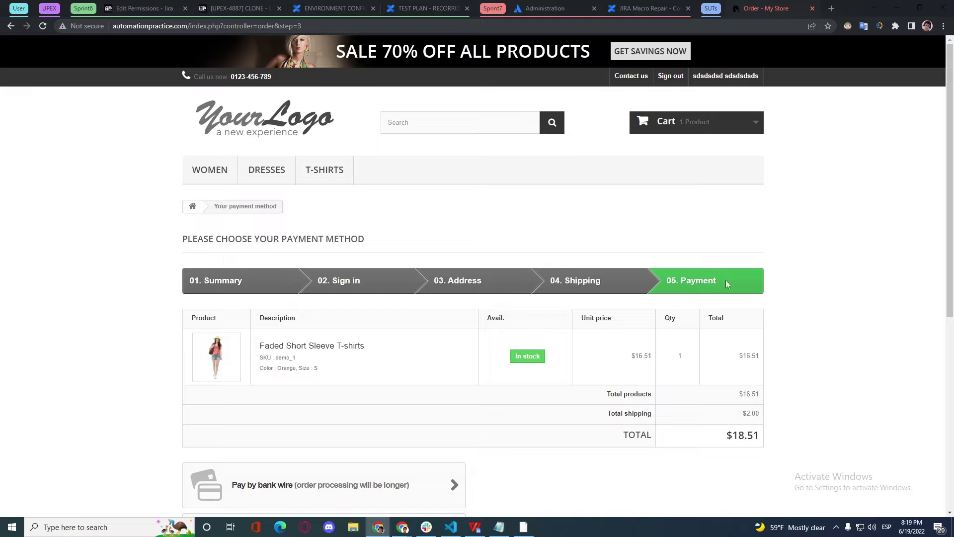
scroll(726, 284, down, 4)
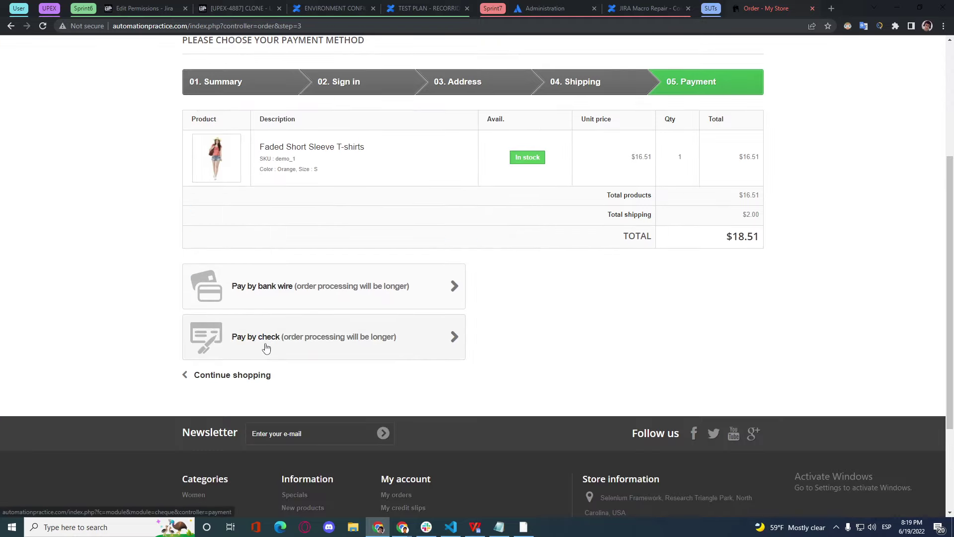
click(266, 294)
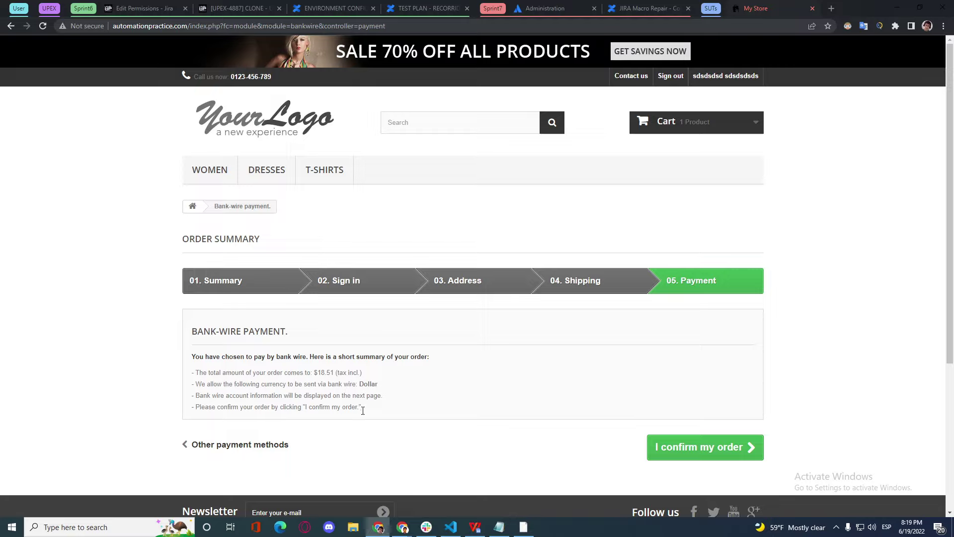
scroll(665, 402, down, 3)
scroll(445, 266, up, 3)
- Leave the bank-wire summary for the payment method list showing bank wire and check options
click(239, 445)
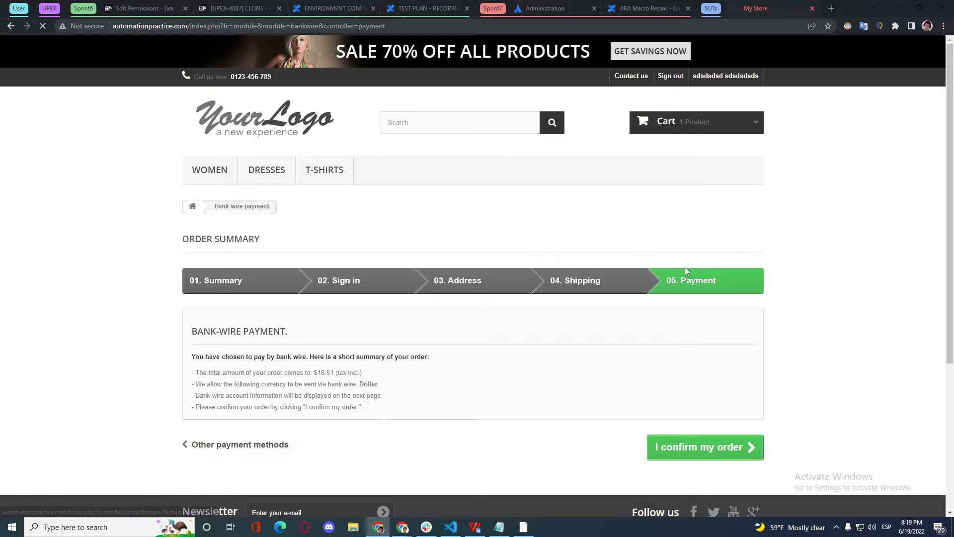
scroll(273, 420, down, 2)
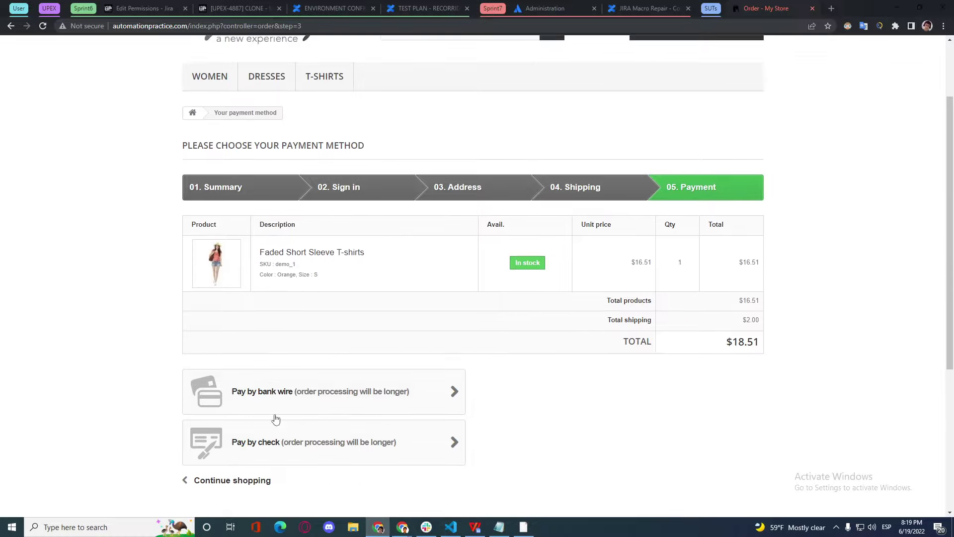
scroll(463, 359, up, 1)
scroll(502, 362, down, 2)
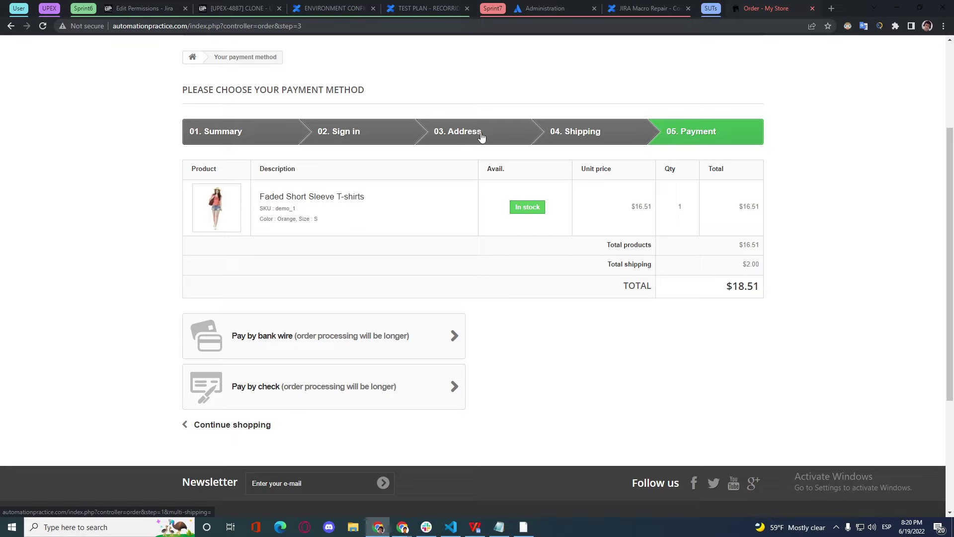
- Go back to the '03. Address' step and proceed on to the Shipping step
click(459, 140)
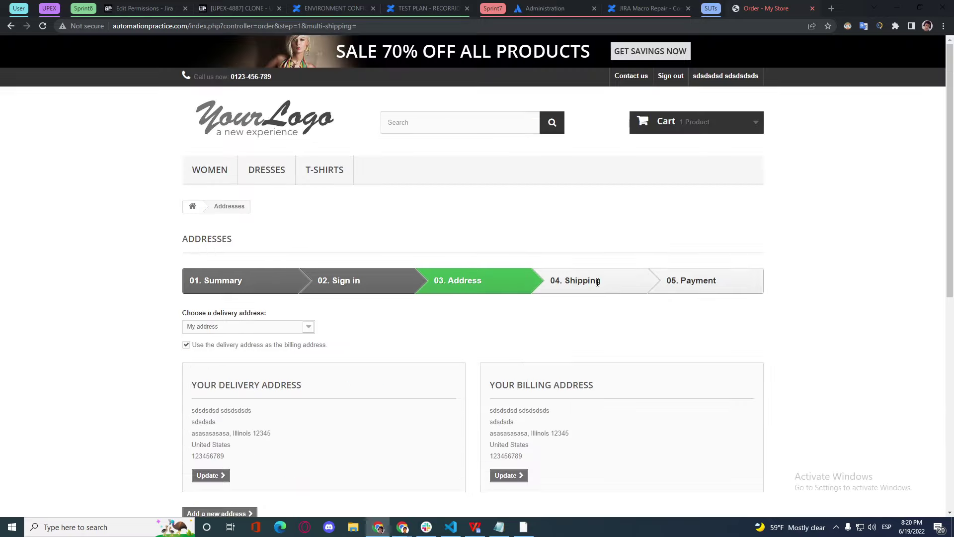
scroll(563, 369, down, 1)
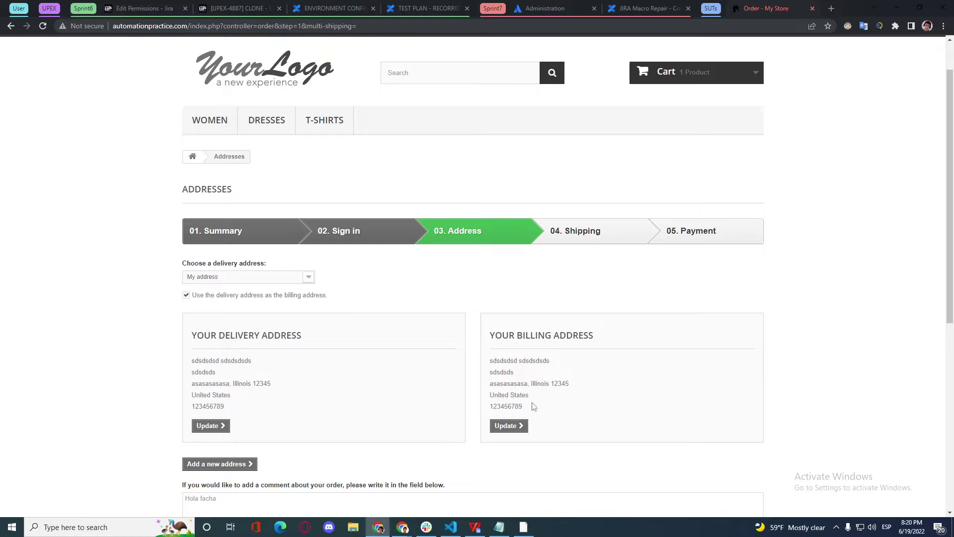
scroll(533, 397, down, 1)
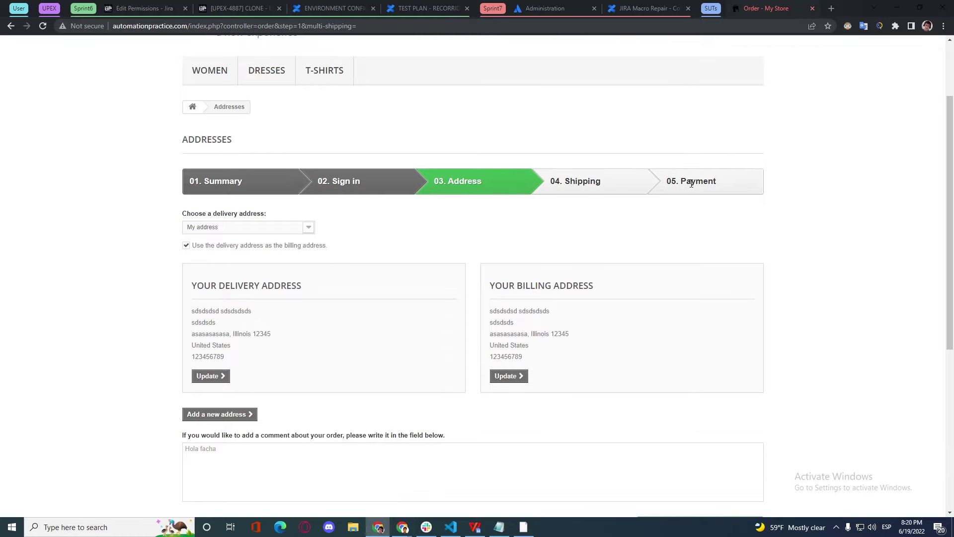
scroll(541, 282, down, 2)
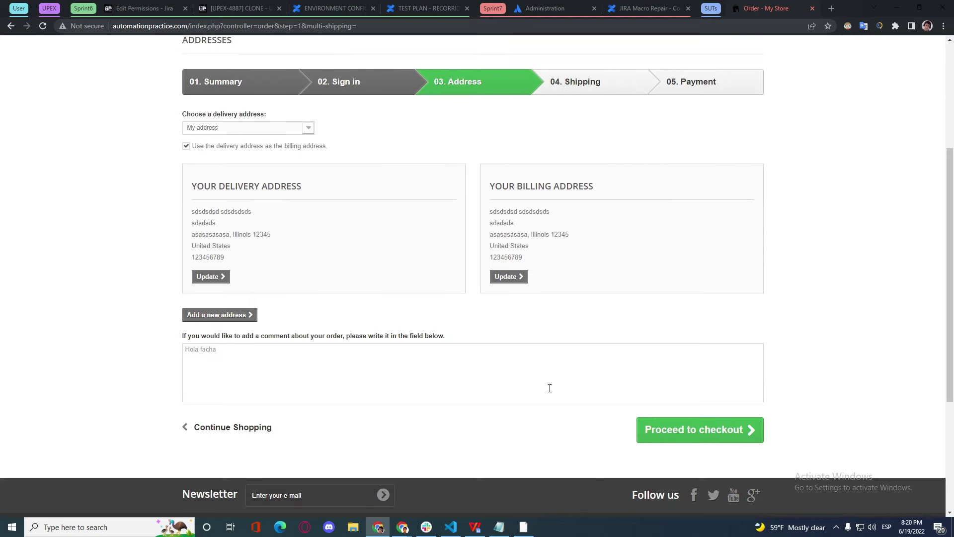
click(739, 441)
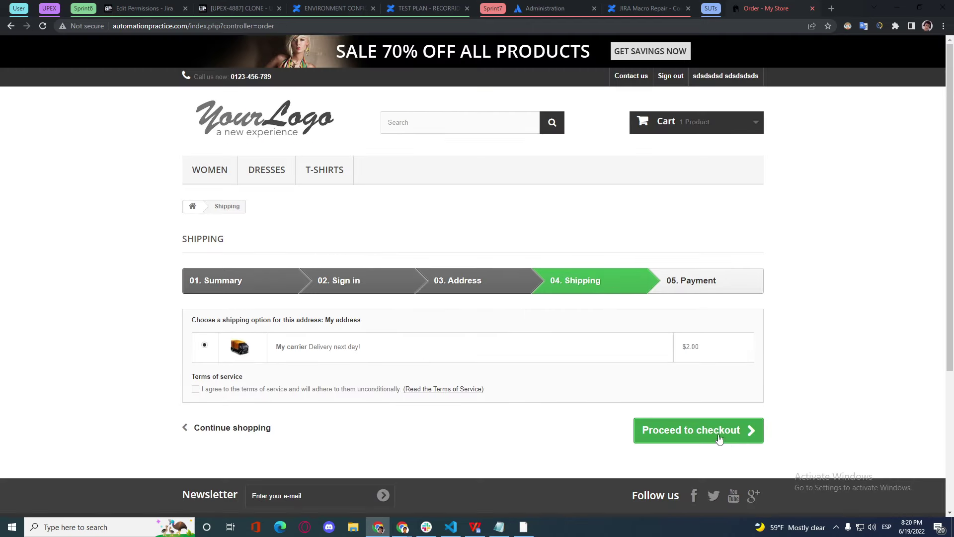
- Accept the terms of service and proceed to the Payment step
click(195, 389)
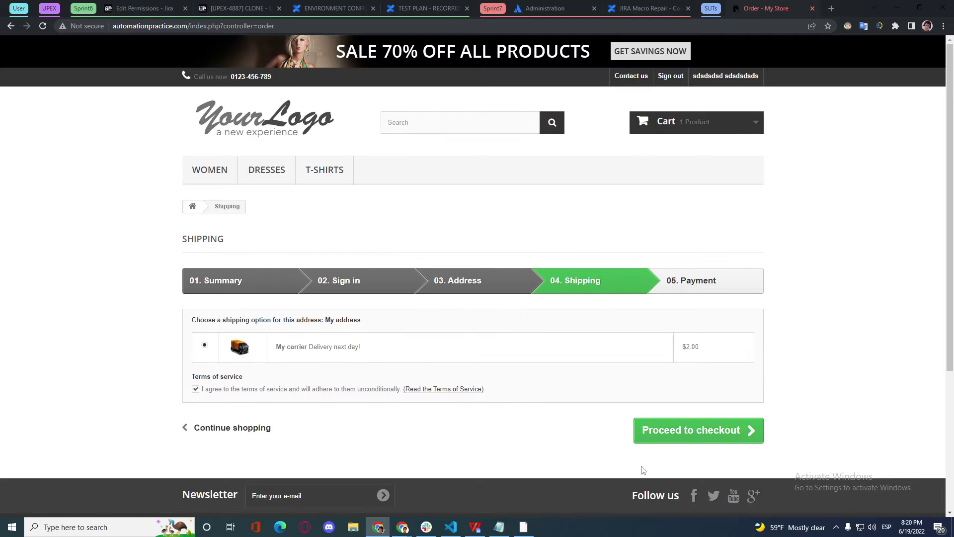
click(726, 446)
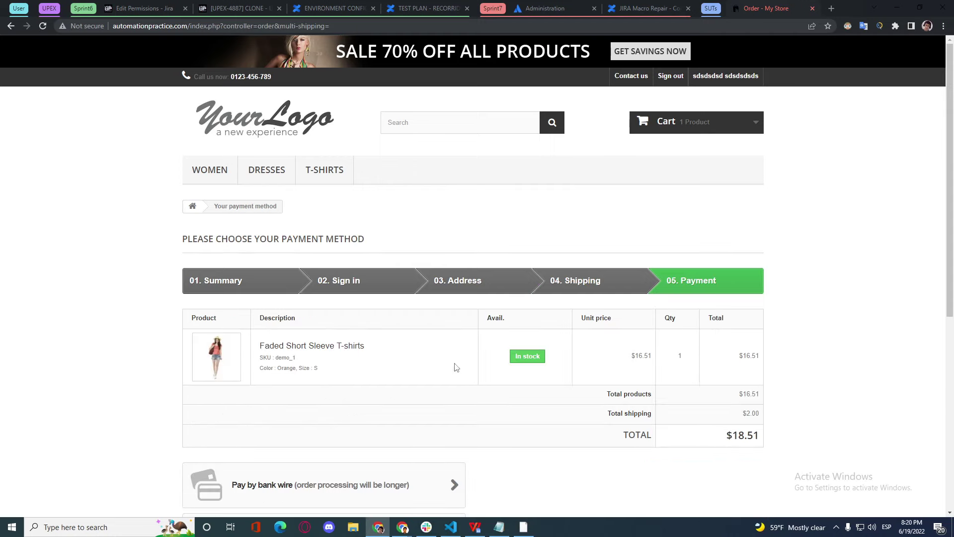
scroll(570, 388, down, 1)
scroll(571, 385, down, 2)
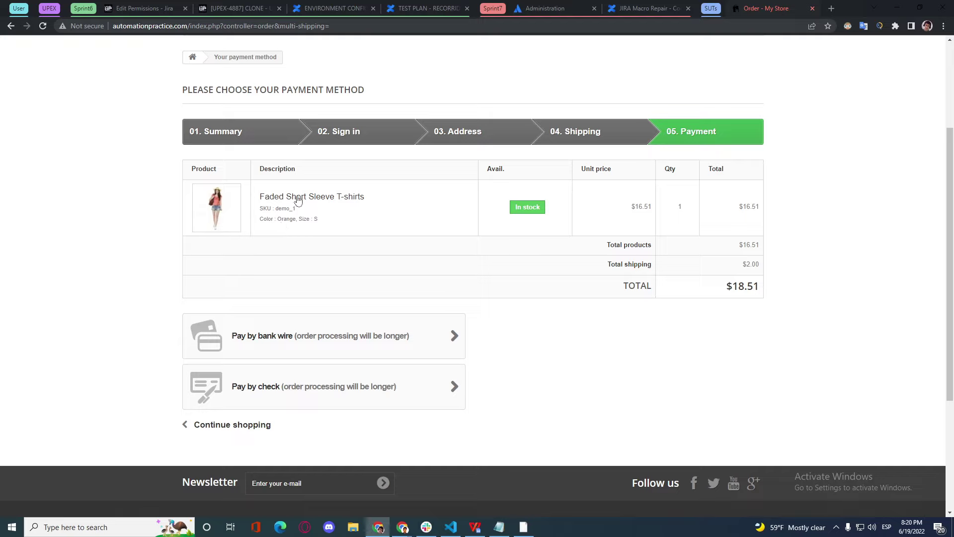
drag(223, 57, 274, 70)
click(306, 64)
- Review the Pay by check order summary, then return to Other payment methods
click(455, 395)
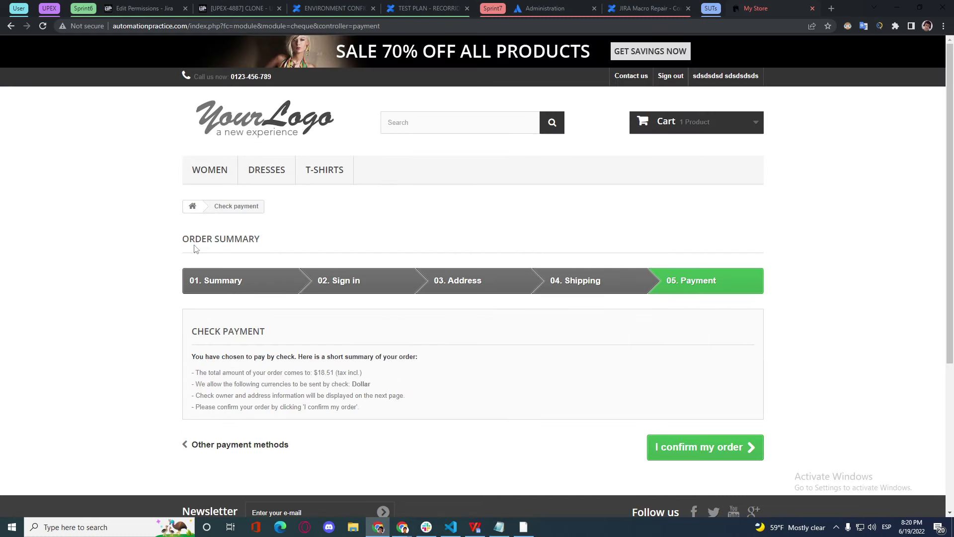
drag(199, 239, 231, 240)
click(263, 246)
scroll(291, 338, down, 1)
drag(214, 277, 253, 284)
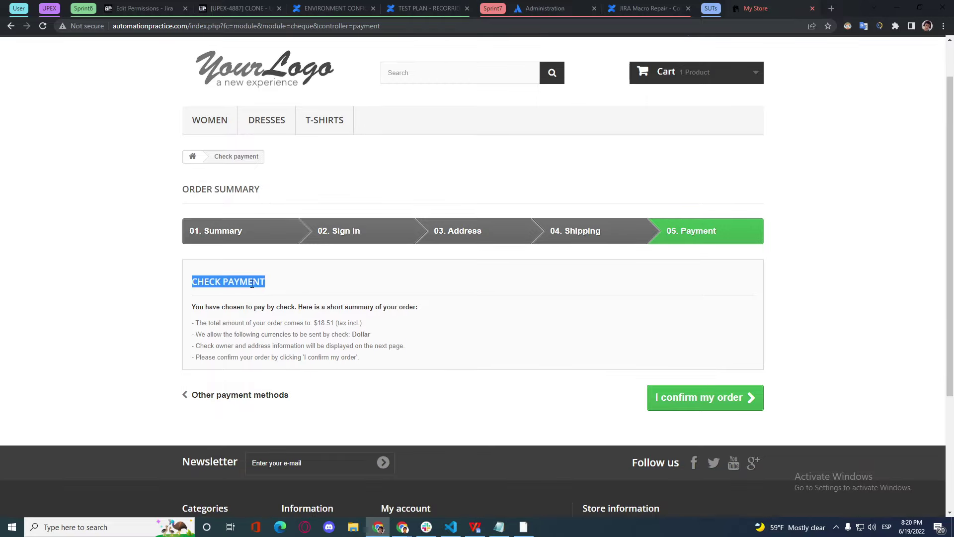
click(262, 295)
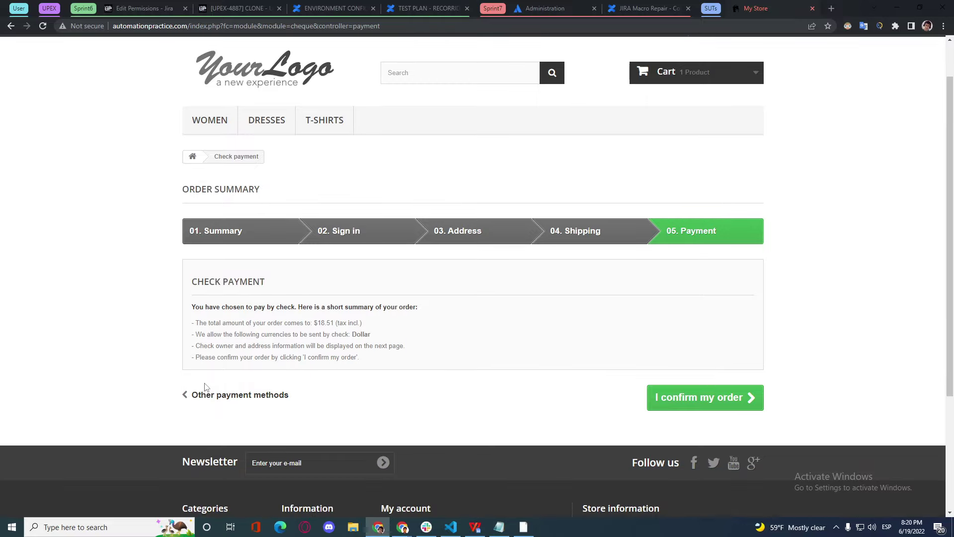
click(190, 394)
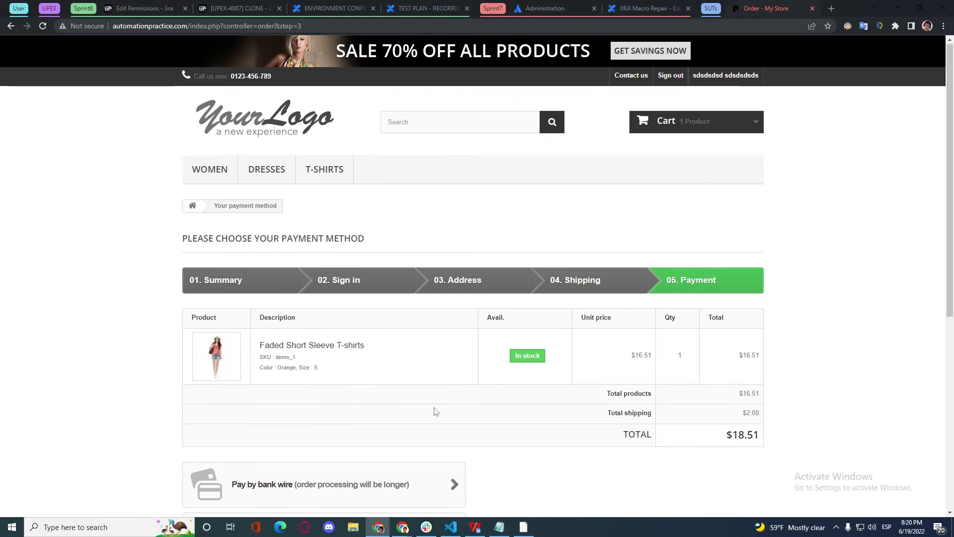
- Switch between bank-wire and check summaries, finishing on the bank-wire summary for $18.51
scroll(552, 396, down, 2)
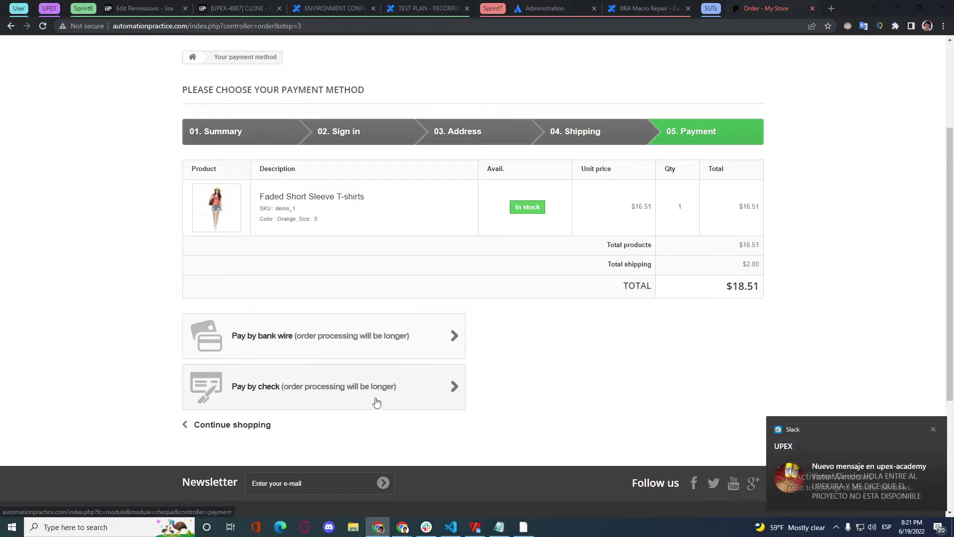
click(449, 338)
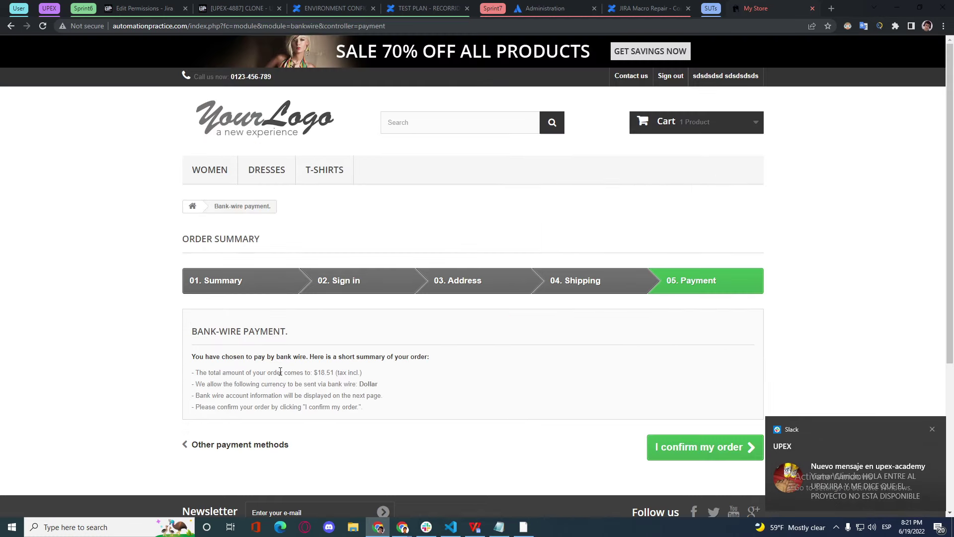
scroll(509, 398, down, 1)
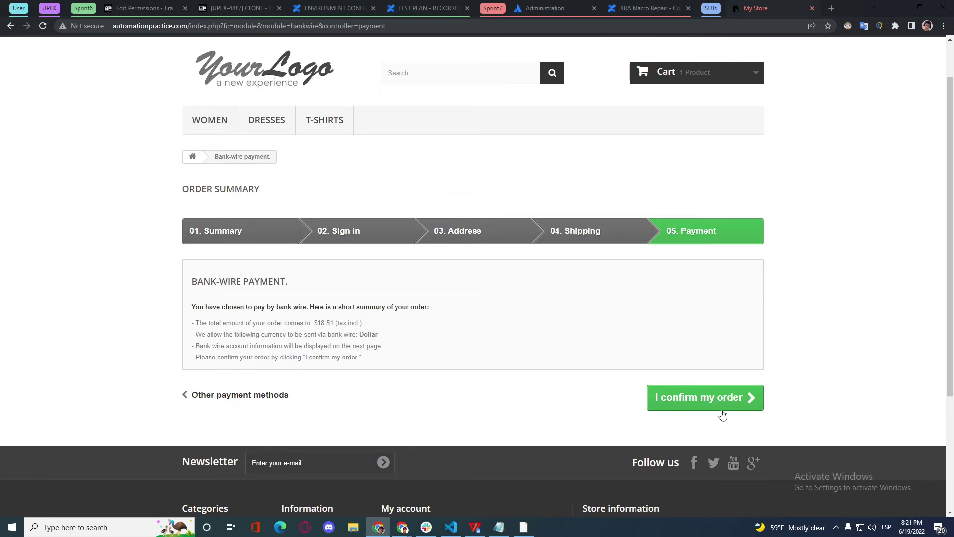
click(247, 400)
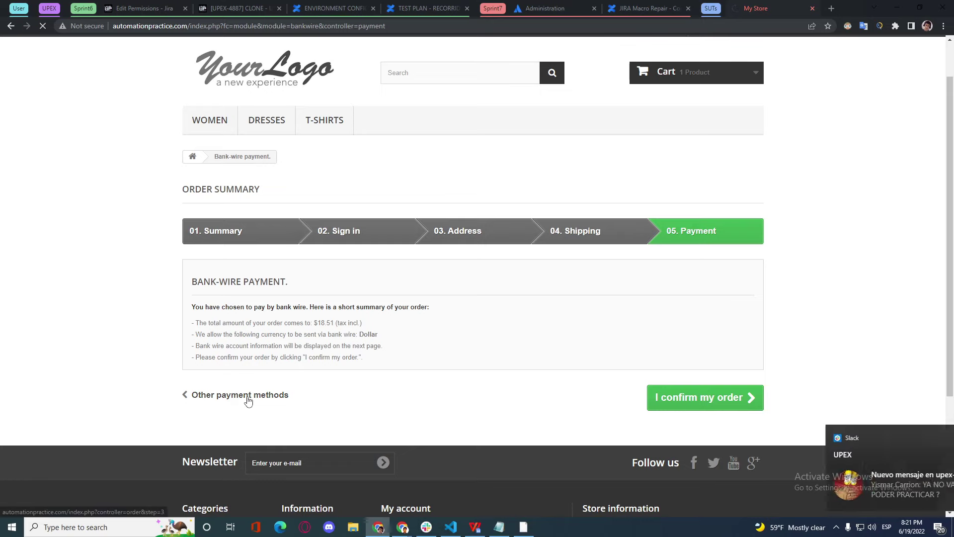
scroll(328, 397, down, 1)
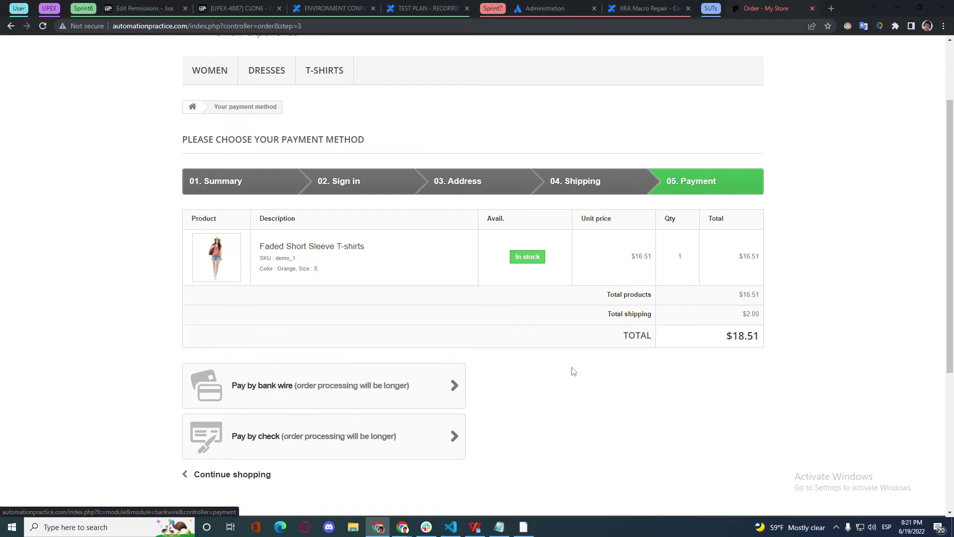
click(273, 447)
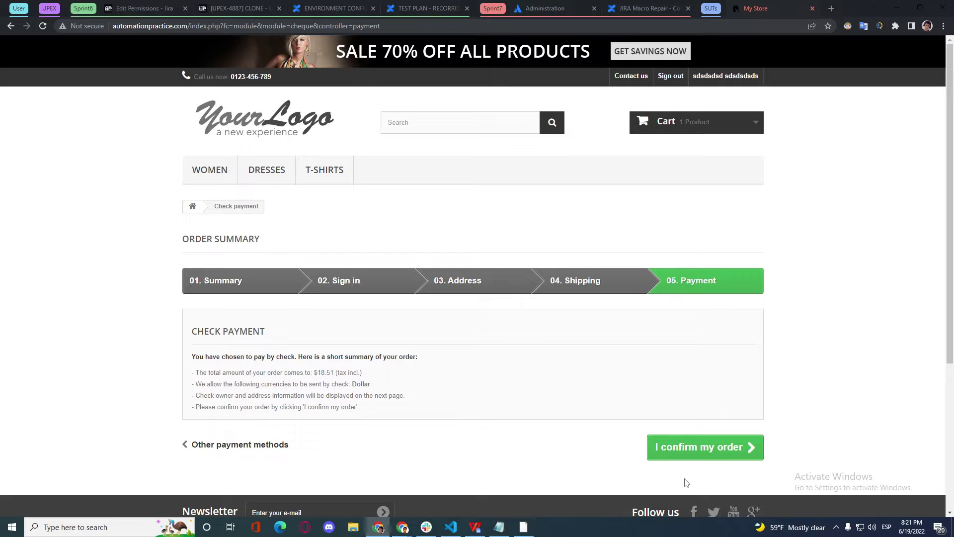
click(273, 446)
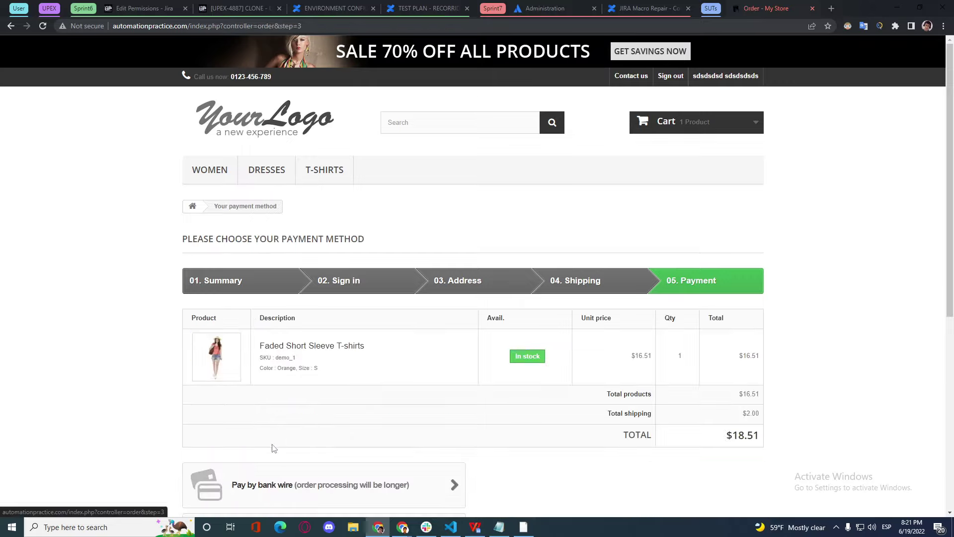
click(305, 488)
- Read the bank-wire summary's account information and order confirmation lines
drag(273, 332, 190, 331)
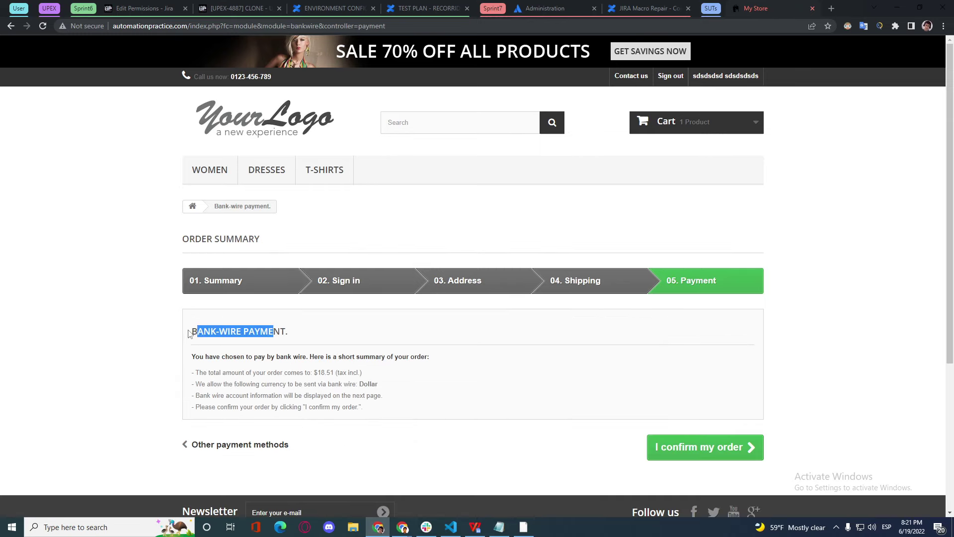
key(alt+Tab)
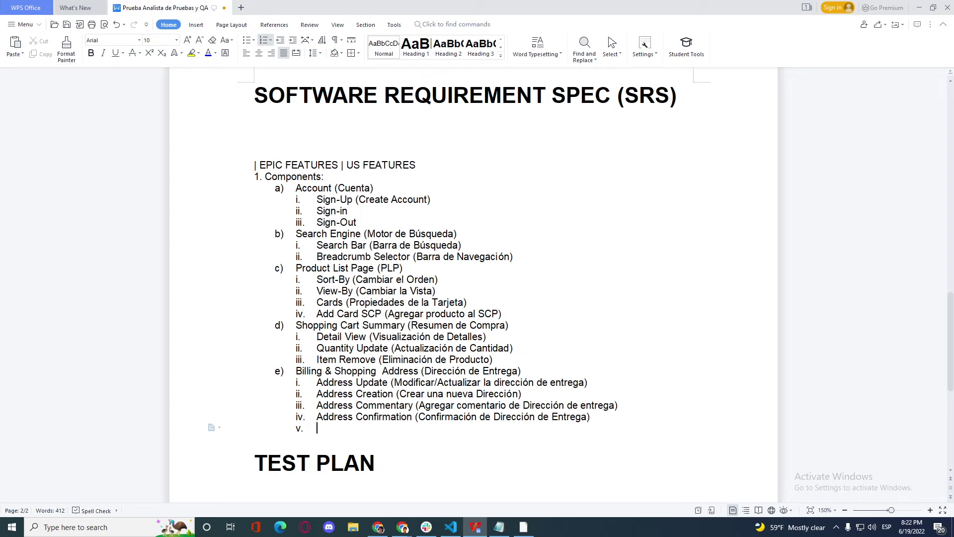
key(alt+Tab)
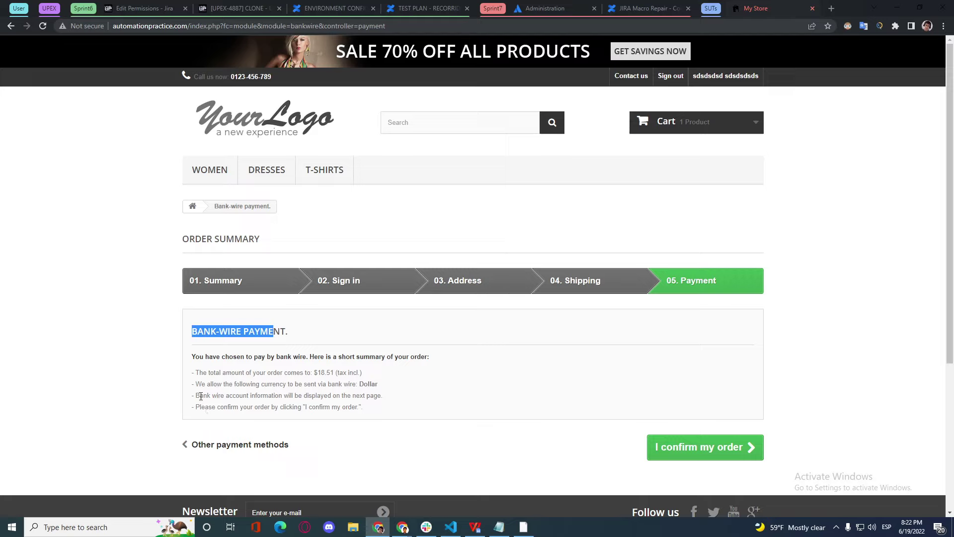
drag(200, 396, 379, 393)
click(298, 396)
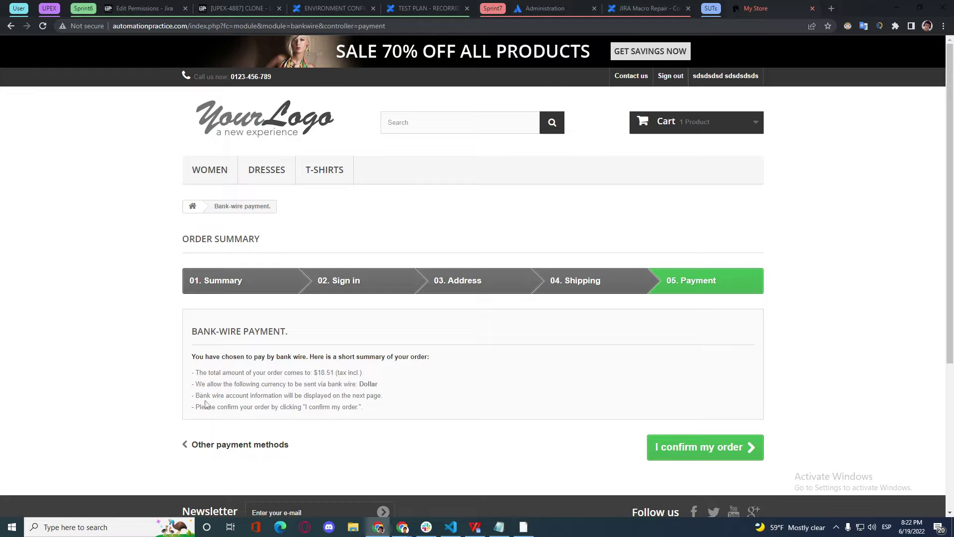
drag(203, 404, 386, 409)
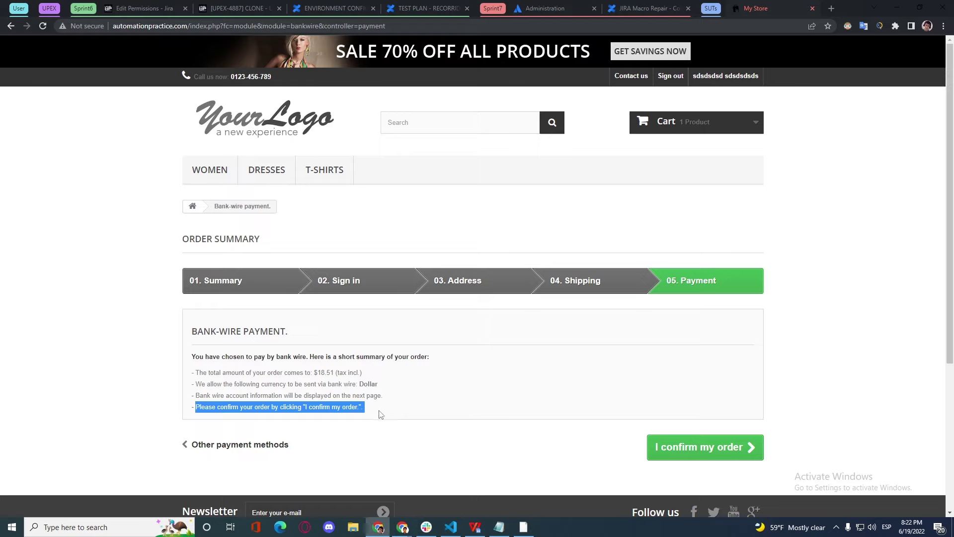
scroll(528, 423, down, 2)
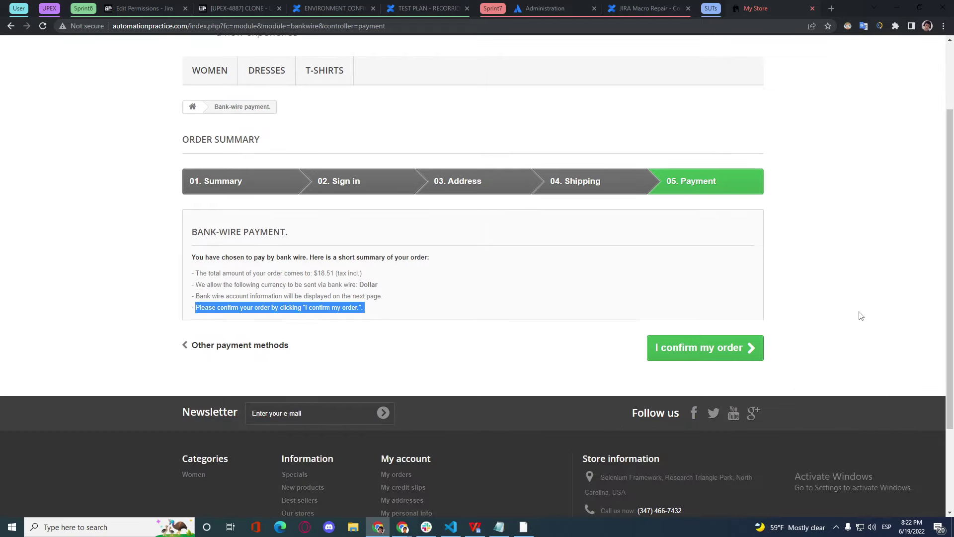
click(766, 290)
scroll(413, 324, up, 1)
scroll(413, 326, down, 1)
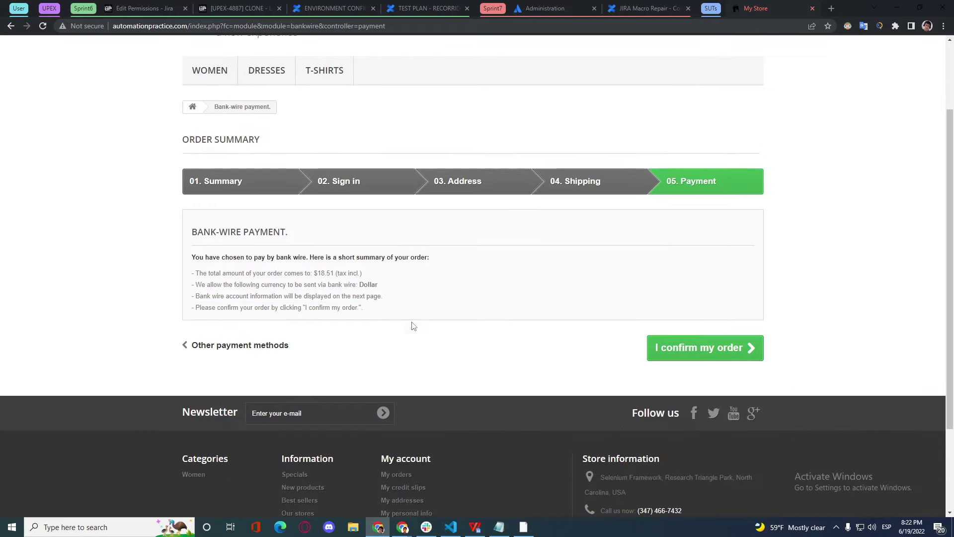
- In the SRS document, promote empty sub-item v to a new lettered item
key(alt+Tab)
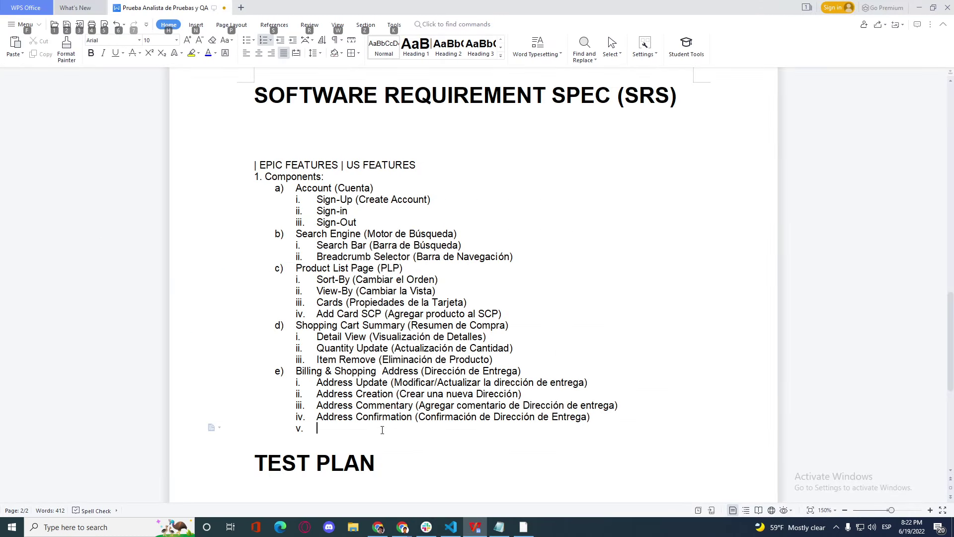
click(382, 429)
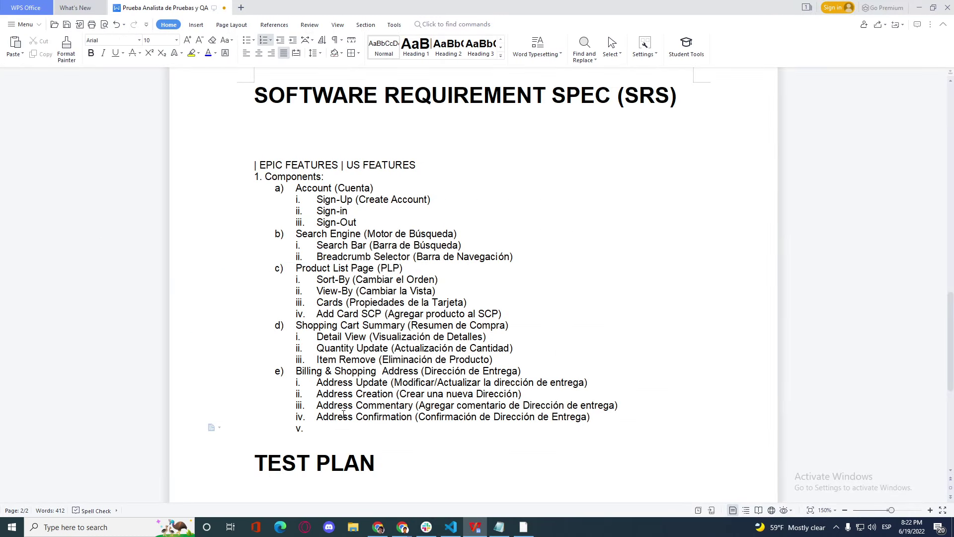
key(shift+Tab)
- Back in the store, choose Other payment methods to reach the payment options
key(alt+Tab)
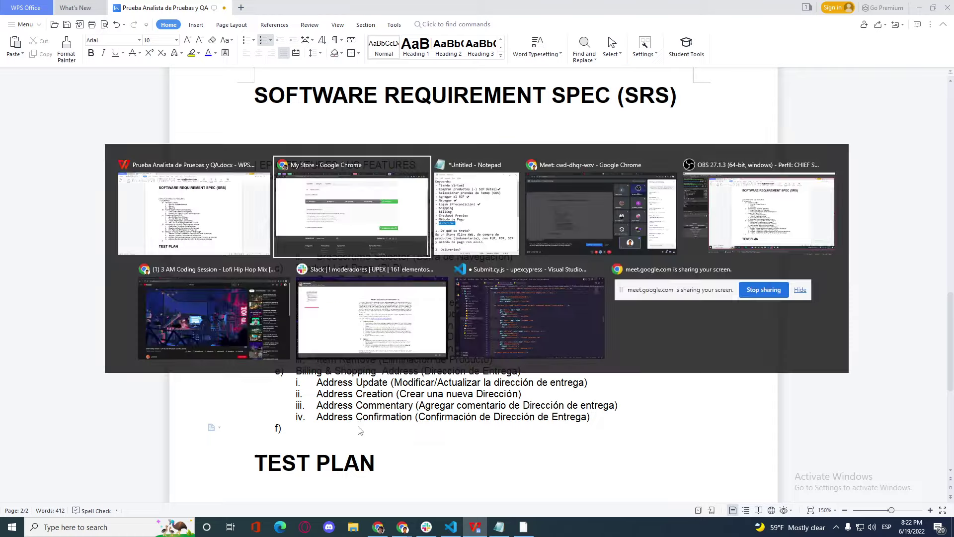
scroll(315, 219, up, 1)
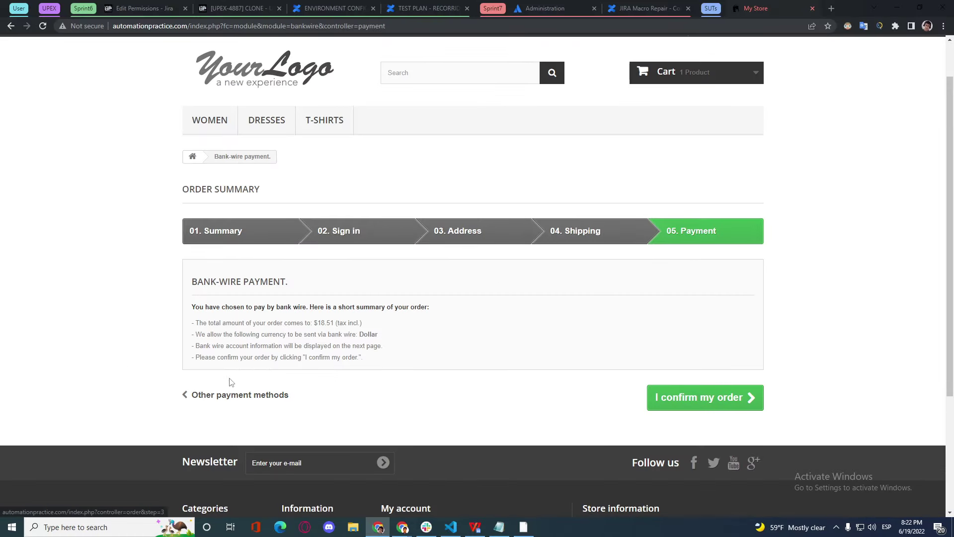
click(191, 396)
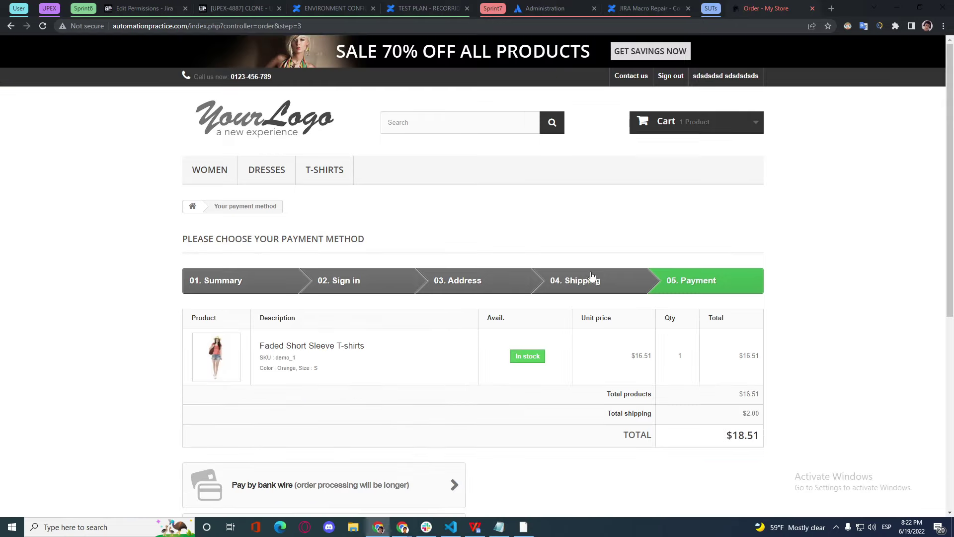
scroll(631, 305, down, 2)
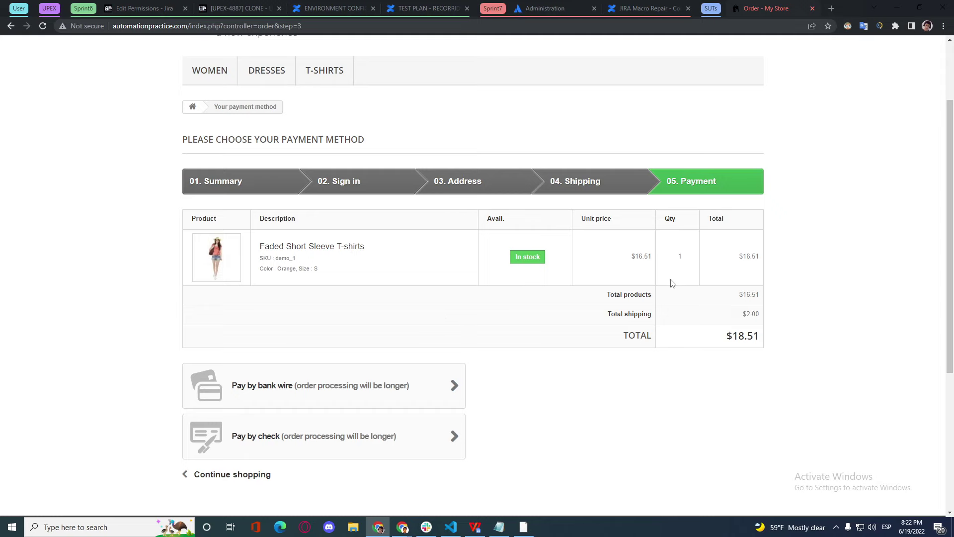
- Name the new lettered item 'Payment Method (Método de Pago)' and start a line below it
key(alt+Tab)
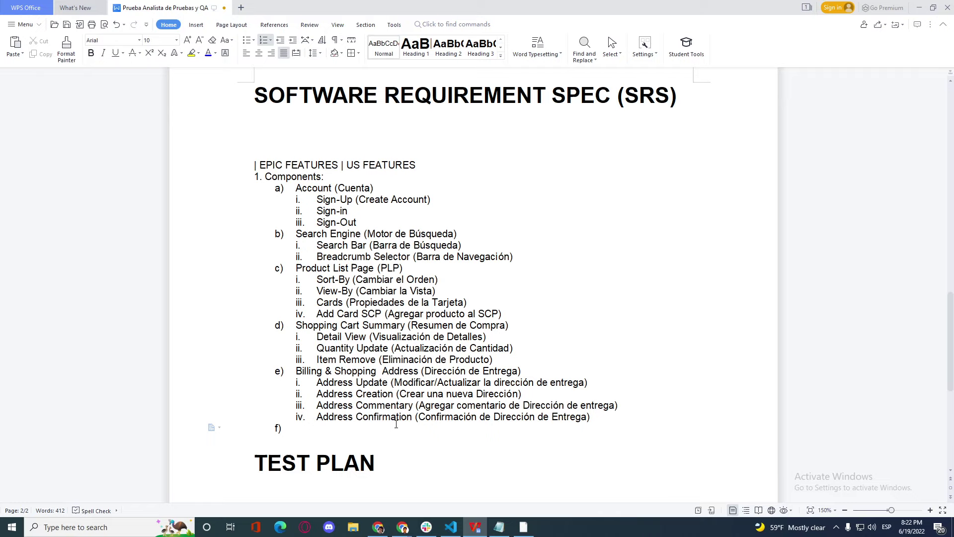
text(Payment Methoi)
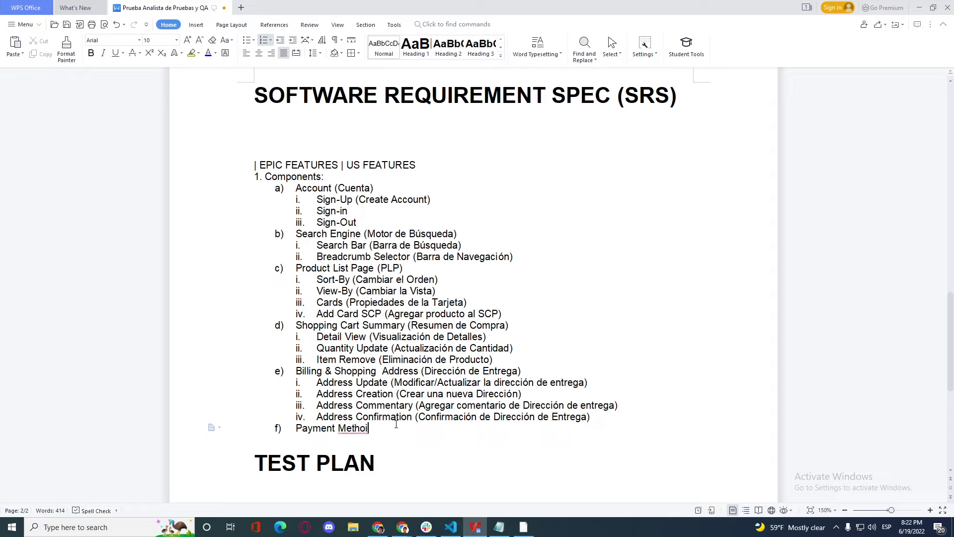
key(BackSpace)
text(d (Método de Pago)
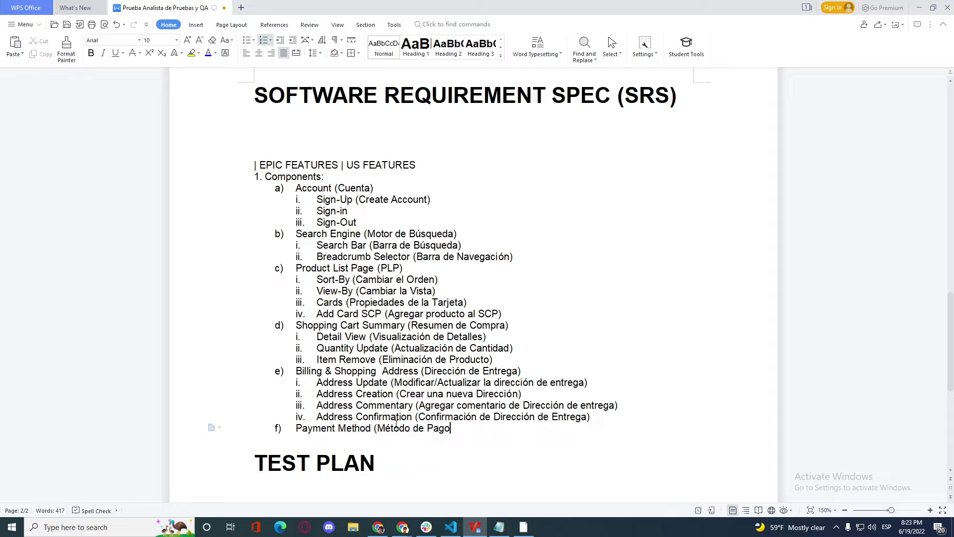
text())
key(Return)
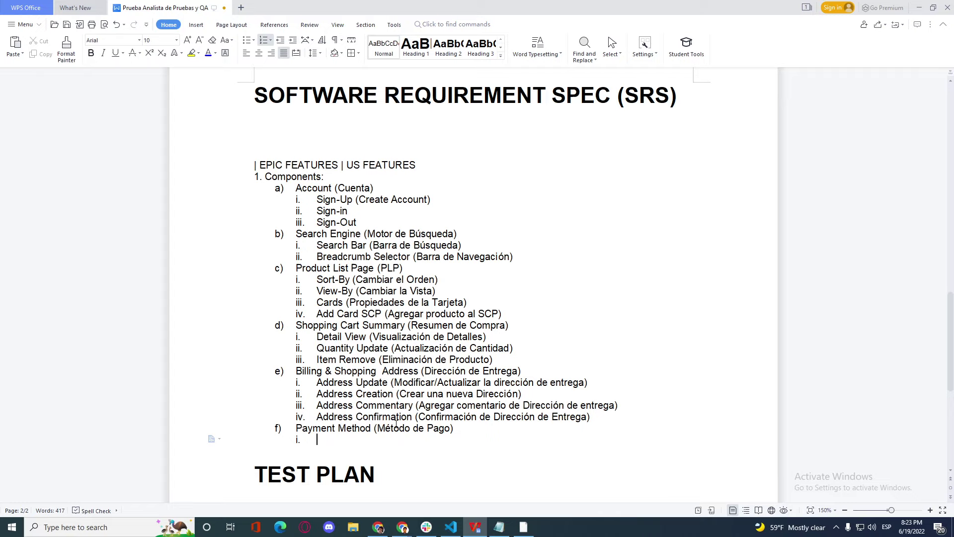
- Add sub-items 'Payment Preview (Previsualización de Compra)', 'Bank-Wire Method (Método de compra por Banco)', 'Check Method (Método de compra por Efectivo'
text(Payment Preview (Previsua)
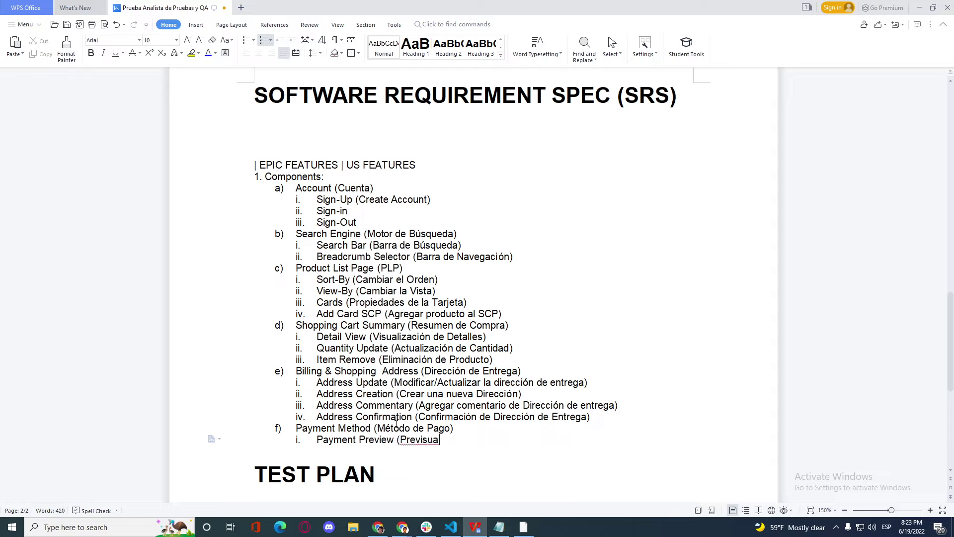
text(lización de Compra))
key(Return)
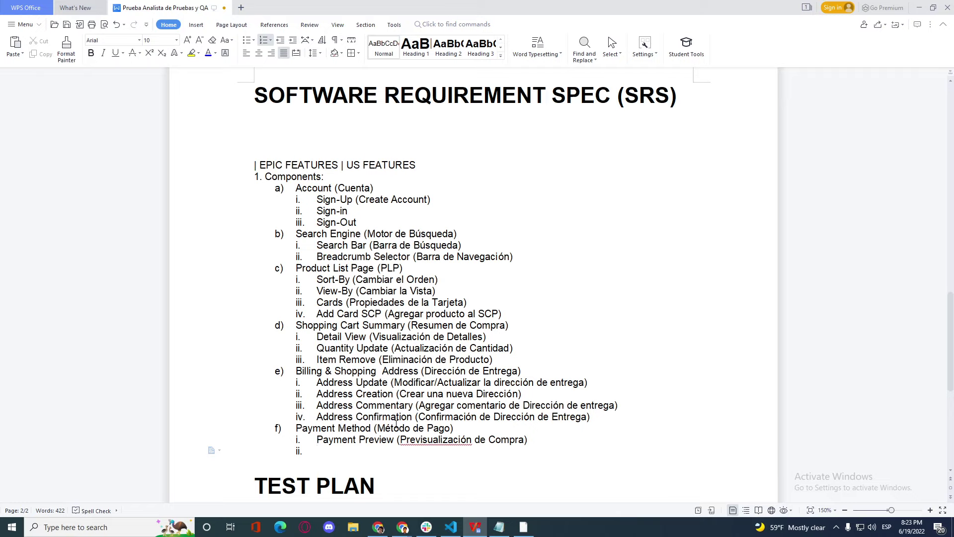
text(Bank-Wire Mwet)
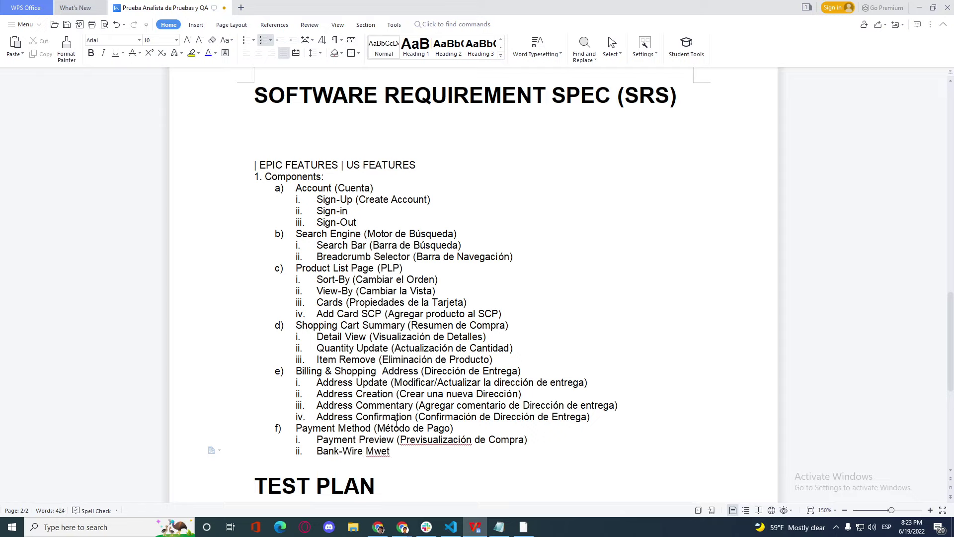
key(BackSpace)
key(BackSpace)
key(BackSpace)
text(ethod (Método de compra por Banc)
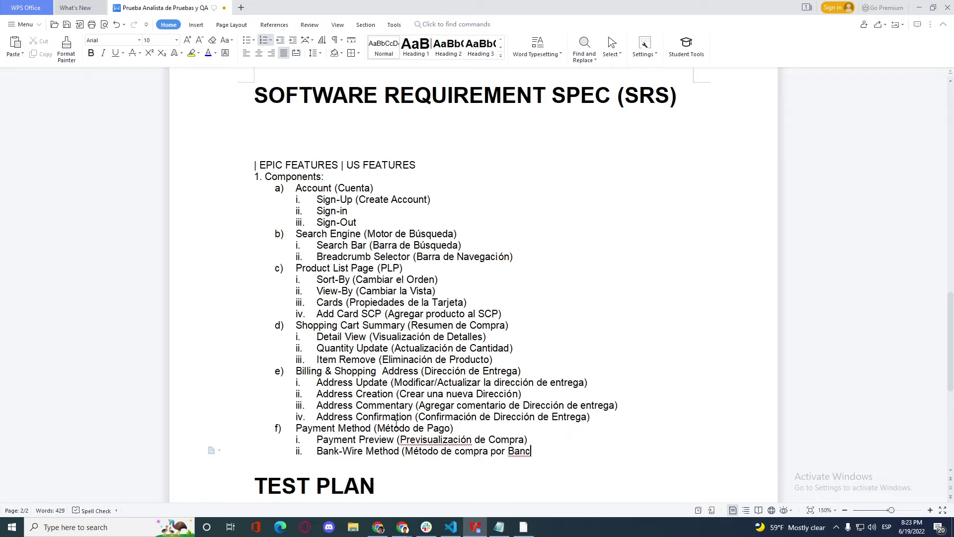
text(o))
key(Return)
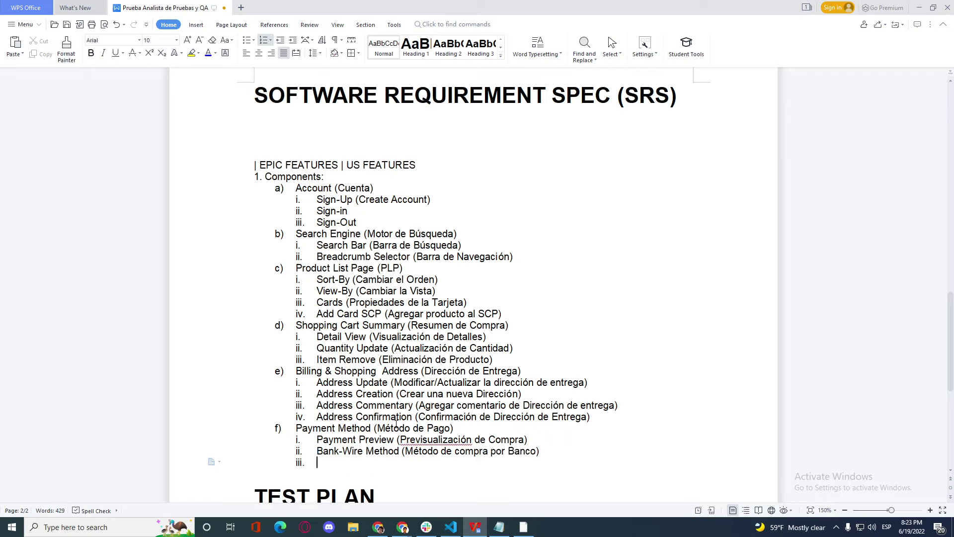
text(Check Method (Méto)
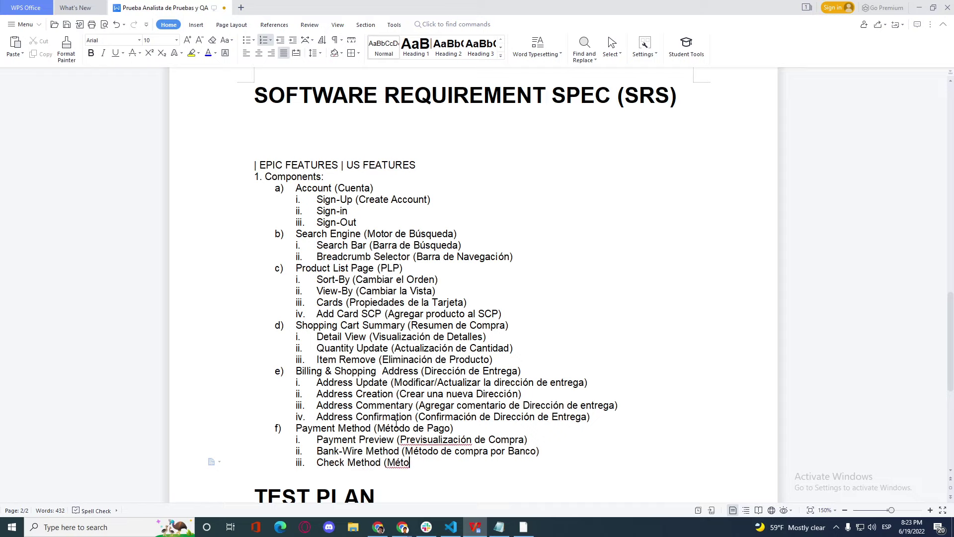
text(do de compra po)
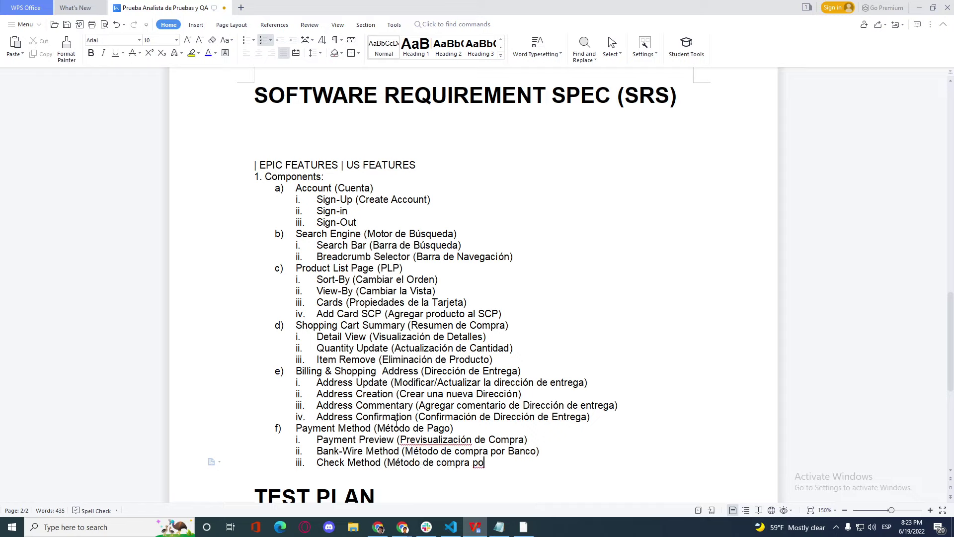
text(r Efectivo)
- Pay for the My Store order by bank wire and confirm the $18.51 order
key(alt+Tab)
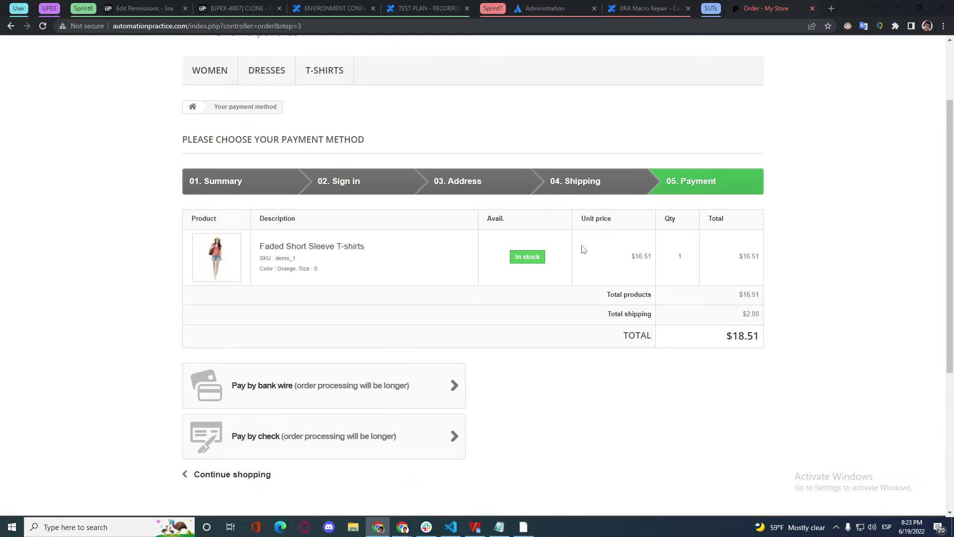
click(374, 388)
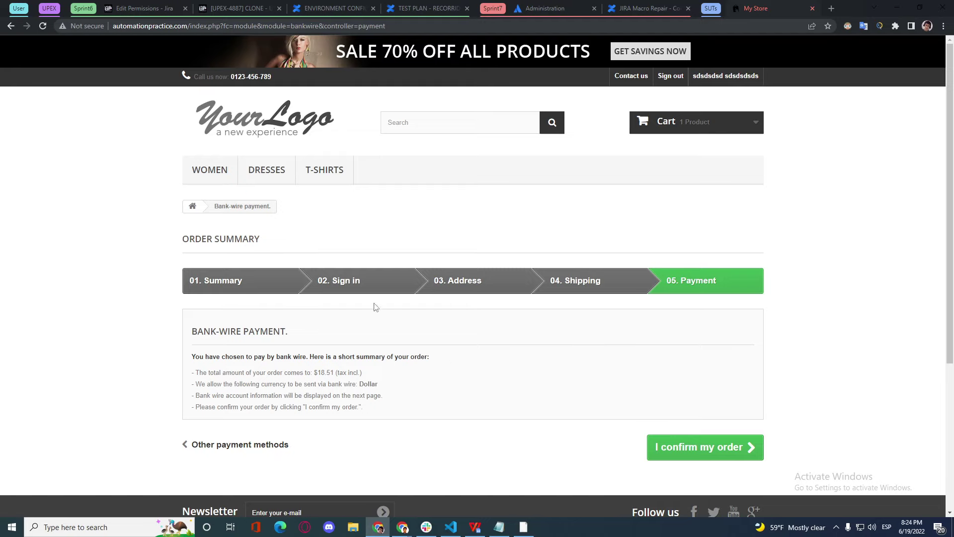
scroll(376, 307, down, 1)
scroll(537, 401, down, 1)
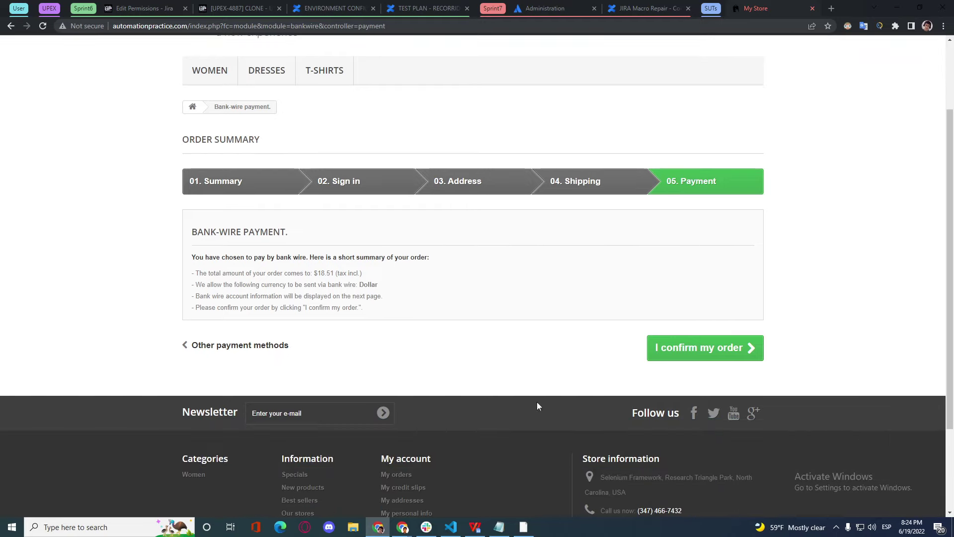
scroll(372, 417, up, 2)
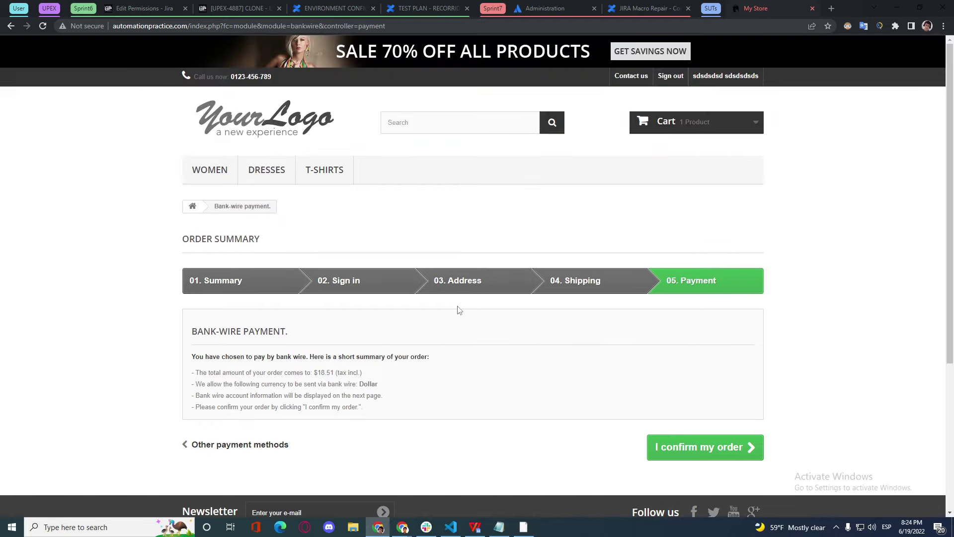
scroll(459, 313, down, 1)
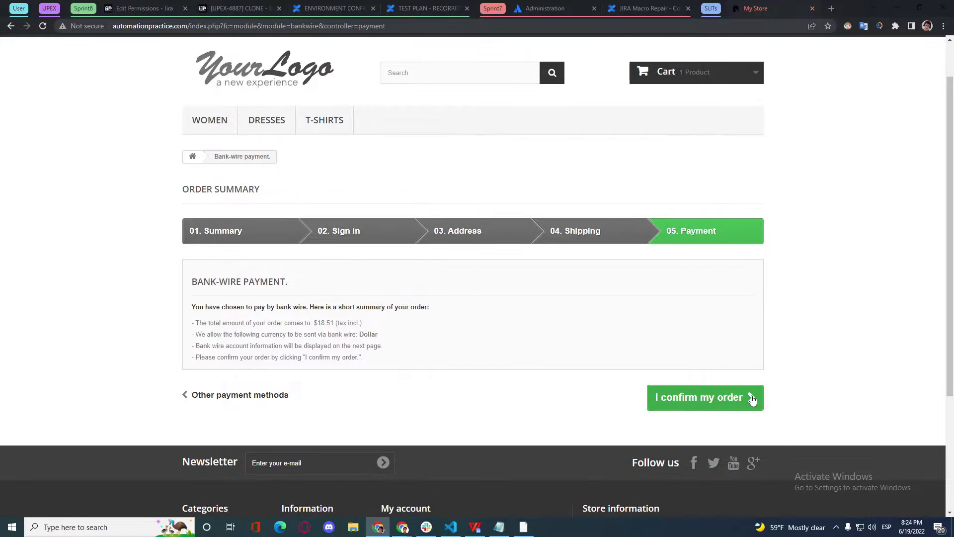
click(722, 404)
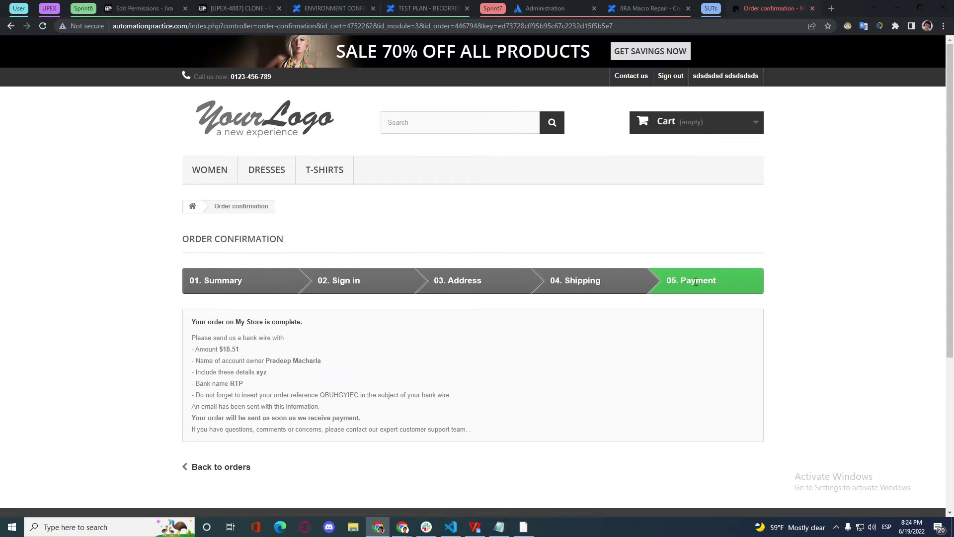
scroll(700, 284, down, 3)
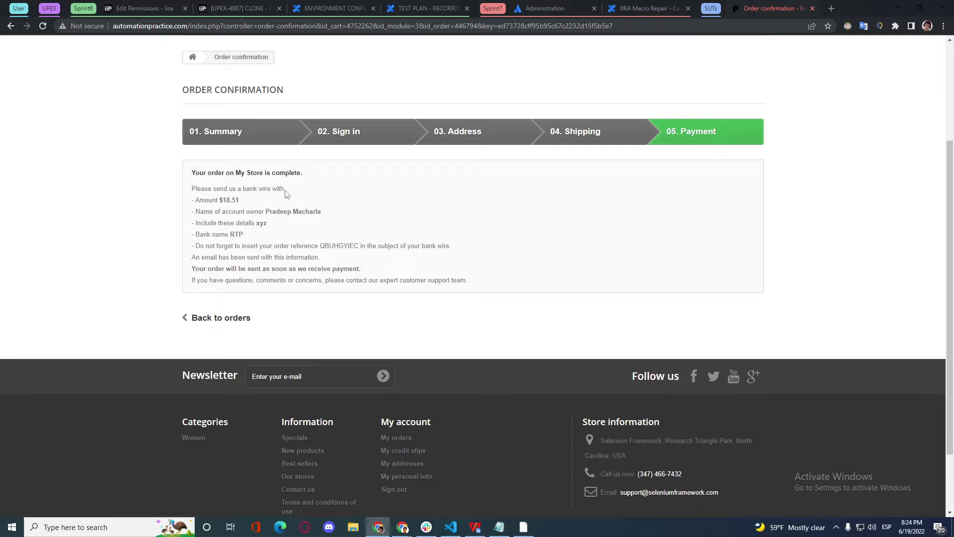
drag(285, 189, 199, 184)
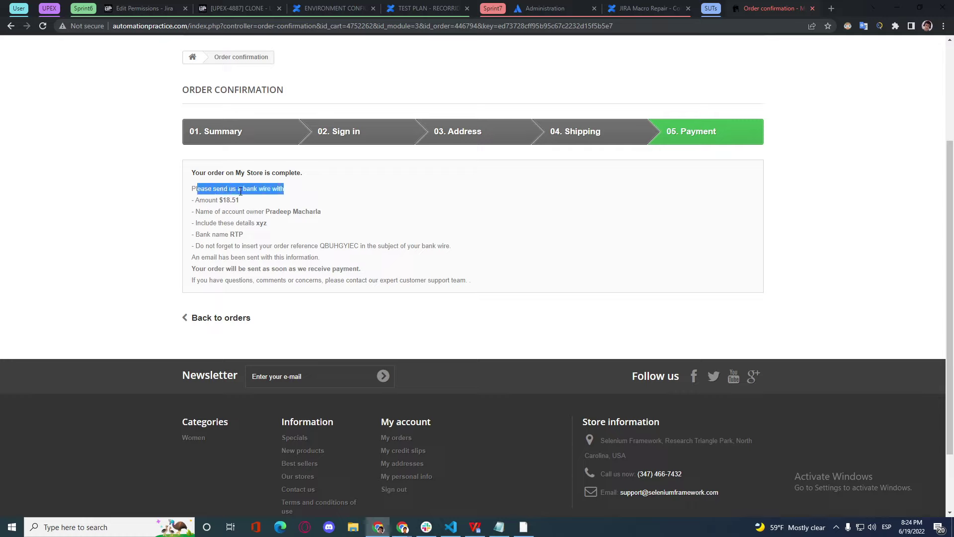
drag(247, 202, 192, 203)
click(277, 209)
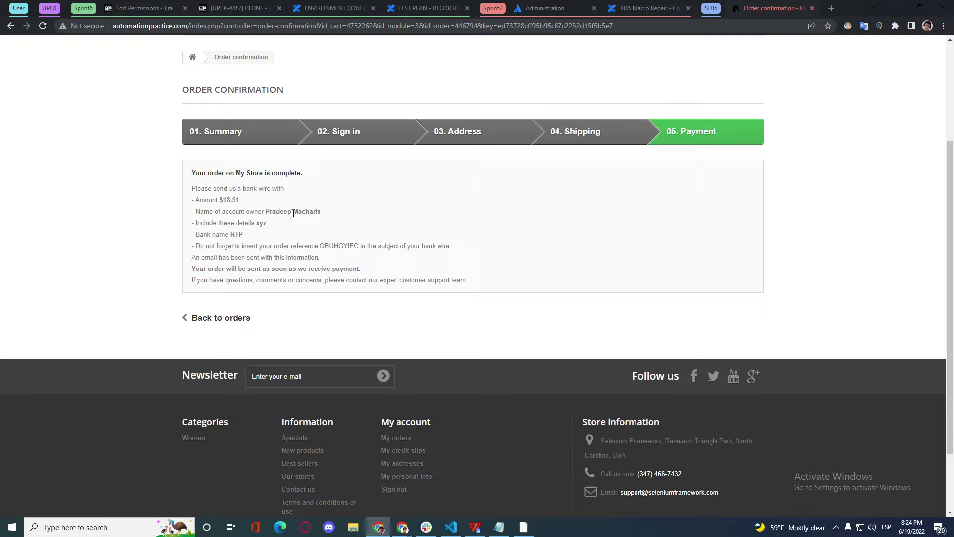
drag(279, 227, 190, 225)
drag(245, 234, 188, 235)
click(282, 257)
double_click(342, 246)
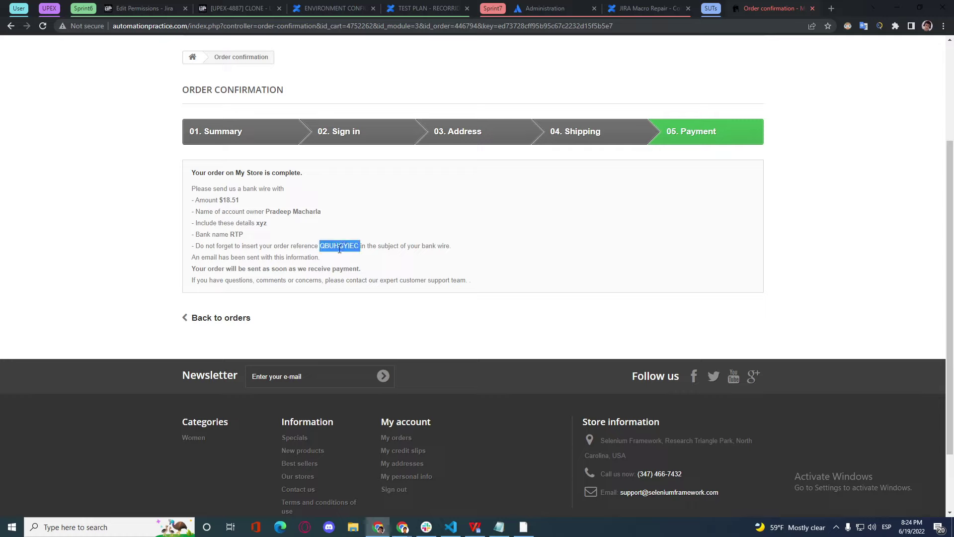
click(392, 243)
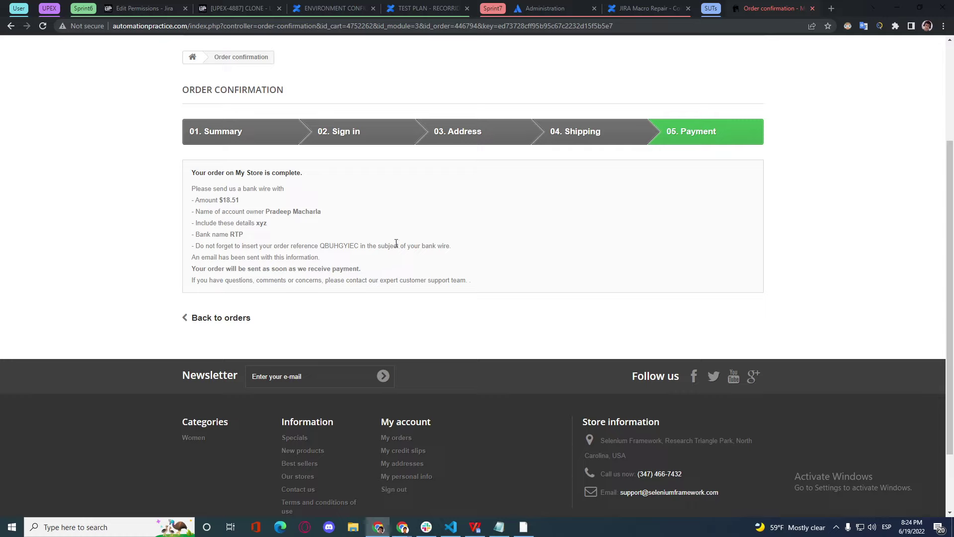
drag(393, 244, 458, 251)
click(373, 246)
double_click(387, 245)
click(366, 247)
drag(194, 256, 320, 258)
click(328, 261)
drag(192, 268, 364, 276)
click(362, 272)
drag(192, 280, 467, 283)
click(422, 274)
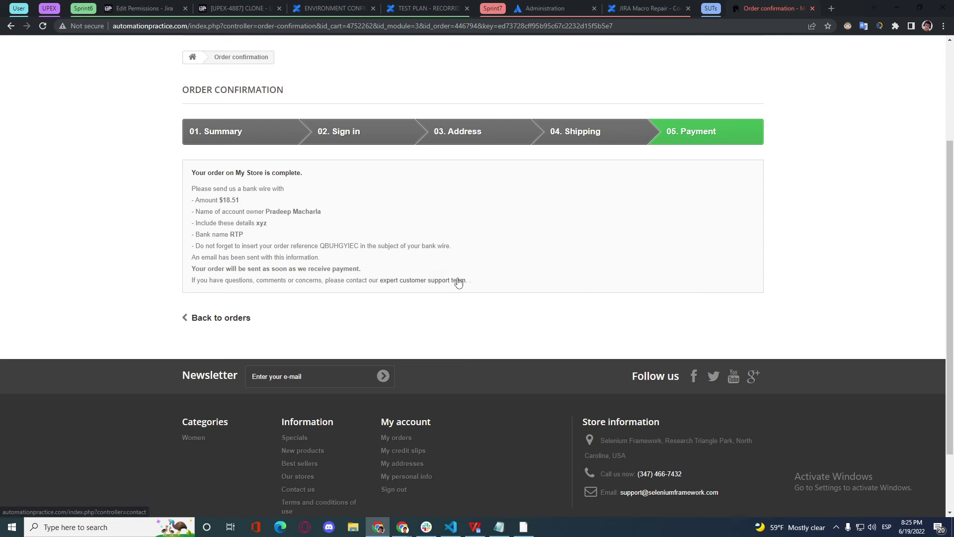
- Glance at the SRS document, then scroll the store's confirmation page to the bank-wire details
key(alt+Tab)
scroll(434, 436, down, 1)
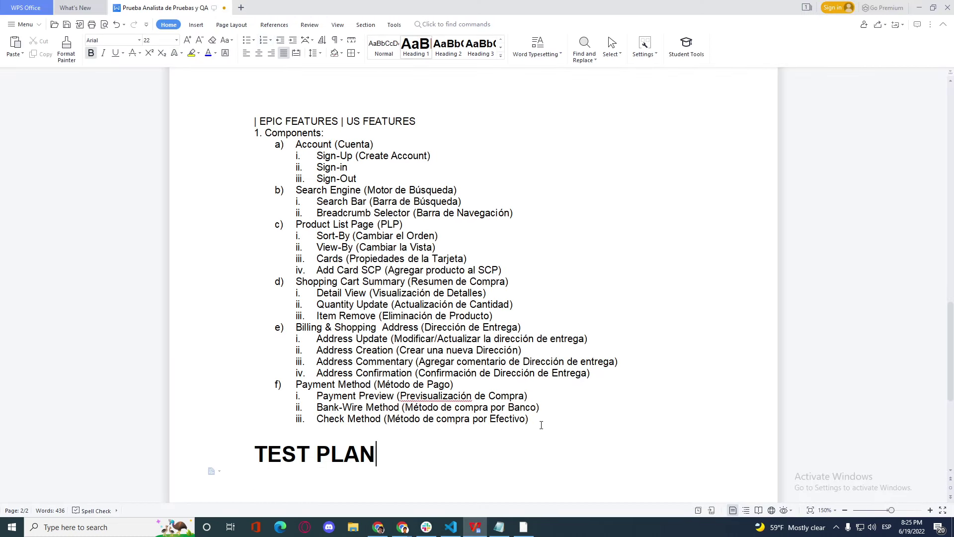
key(alt+Tab)
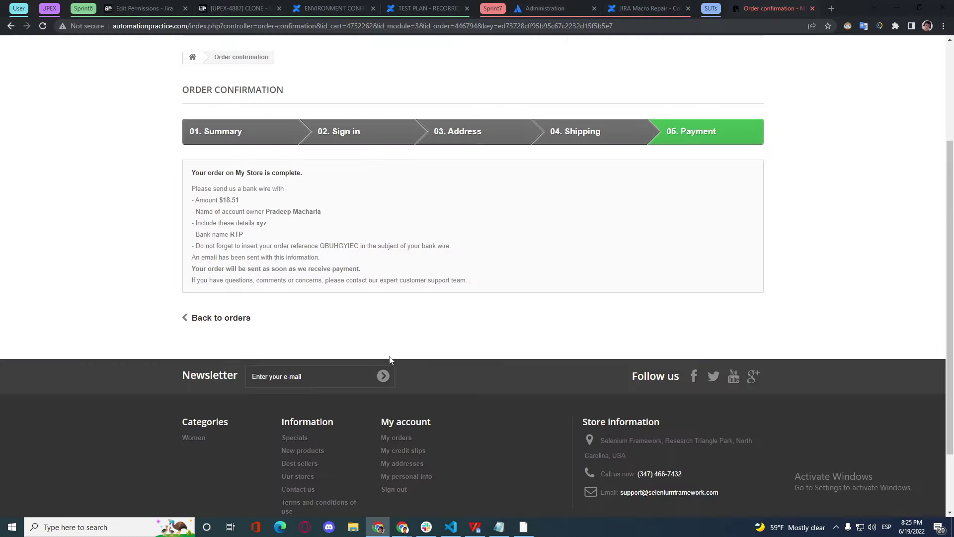
scroll(451, 323, up, 3)
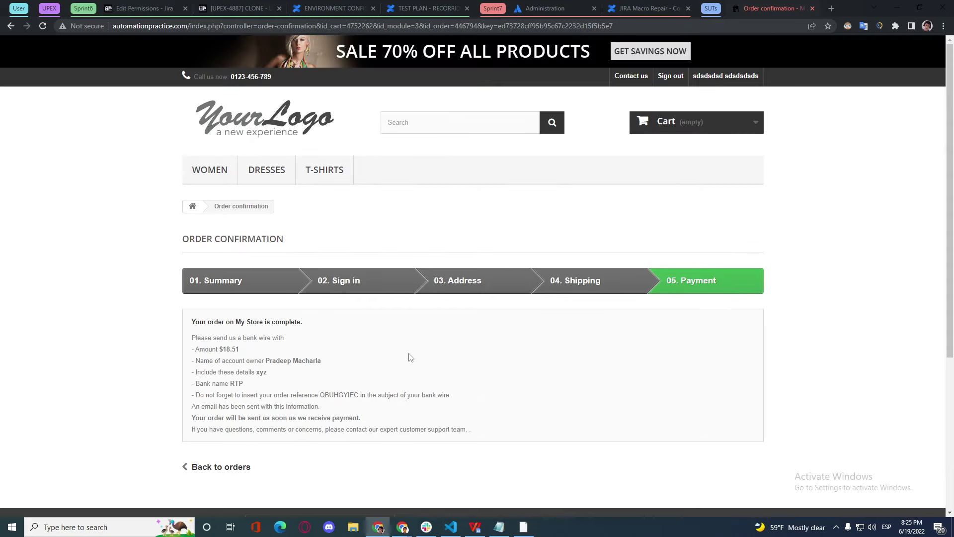
scroll(409, 356, down, 3)
scroll(416, 340, up, 1)
scroll(417, 339, up, 1)
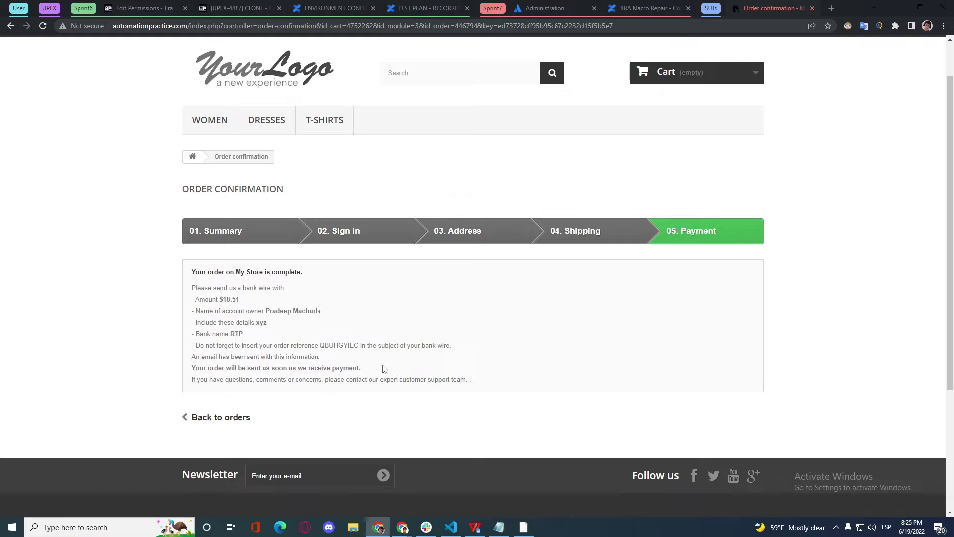
- Highlight the bank-wire instructions, account owner details and payment notice lines to read them
drag(471, 383, 179, 297)
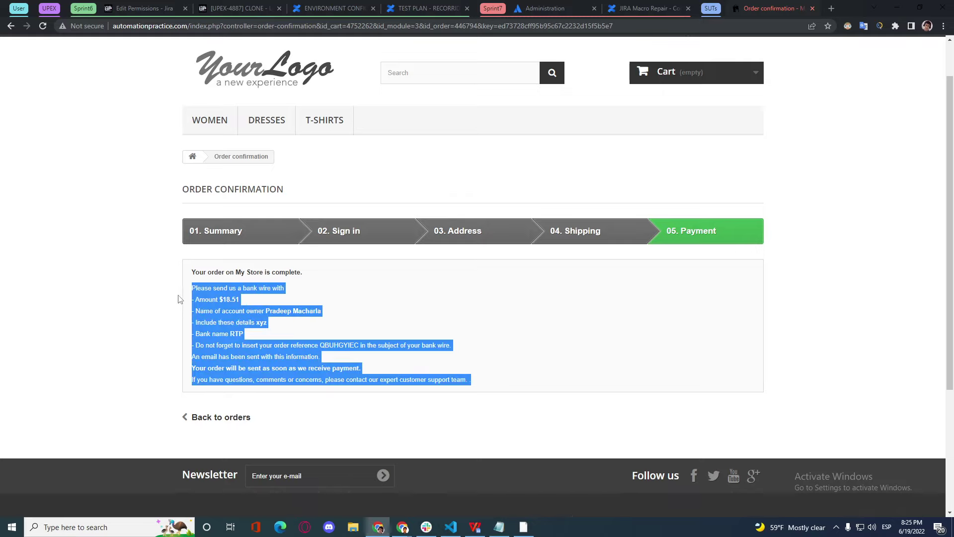
click(252, 292)
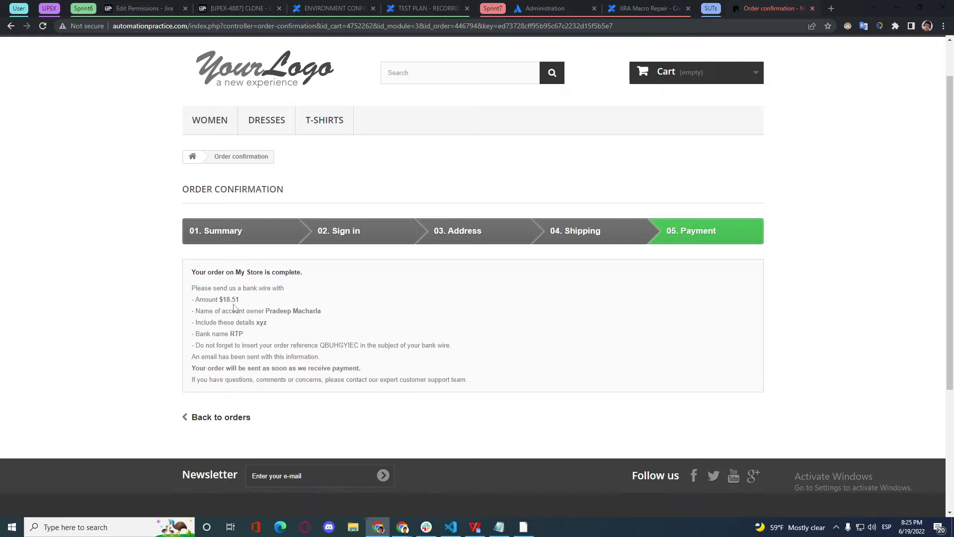
drag(233, 310, 322, 311)
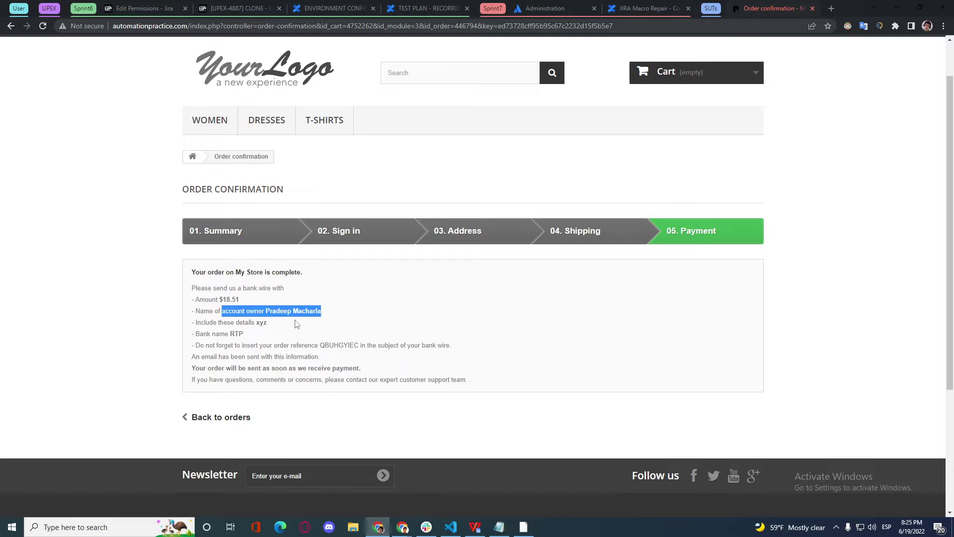
drag(271, 331, 209, 323)
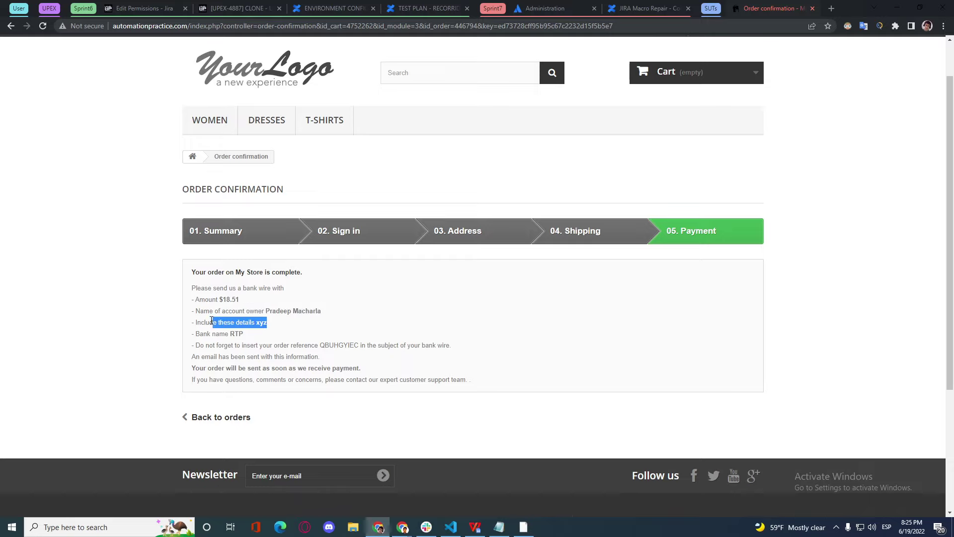
click(243, 337)
drag(384, 372, 194, 279)
click(448, 371)
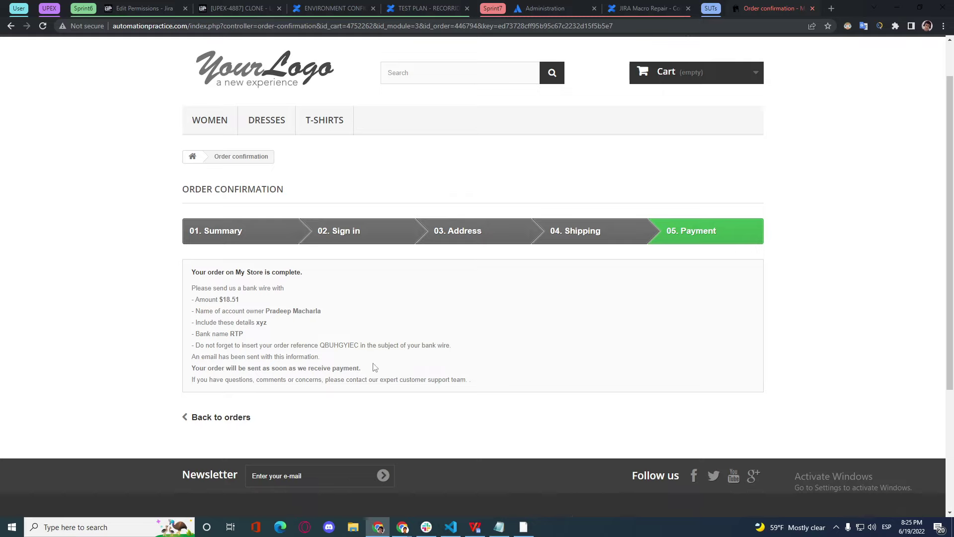
drag(376, 367, 174, 295)
click(174, 295)
- Back in the SRS document, inspect the Check Method and Bank-Wire Method list items
key(alt+Tab)
double_click(335, 419)
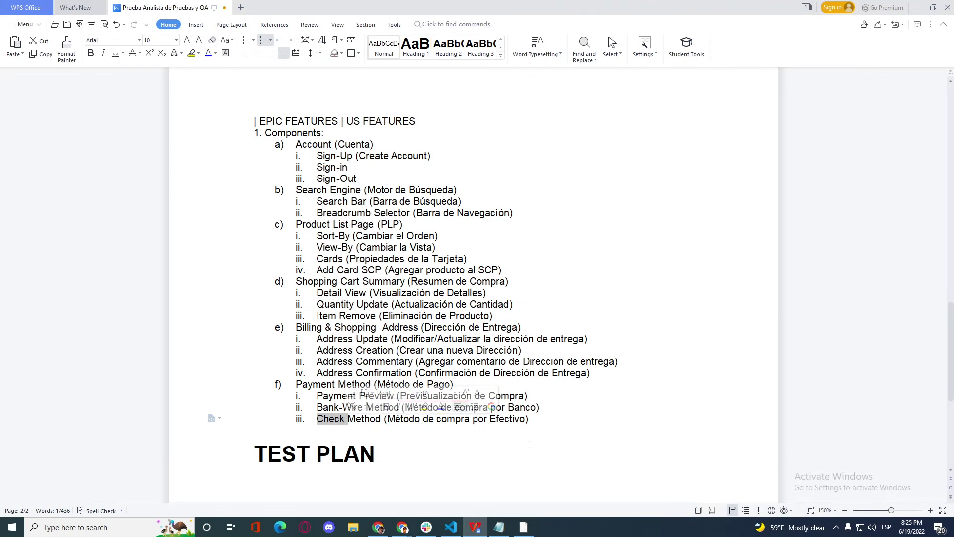
click(543, 423)
key(Return)
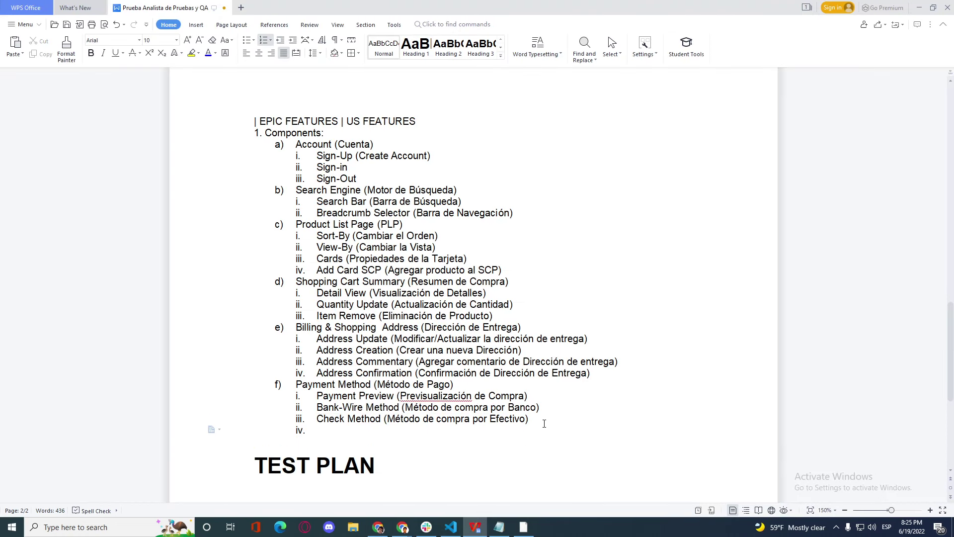
key(BackSpace)
key(BackSpace)
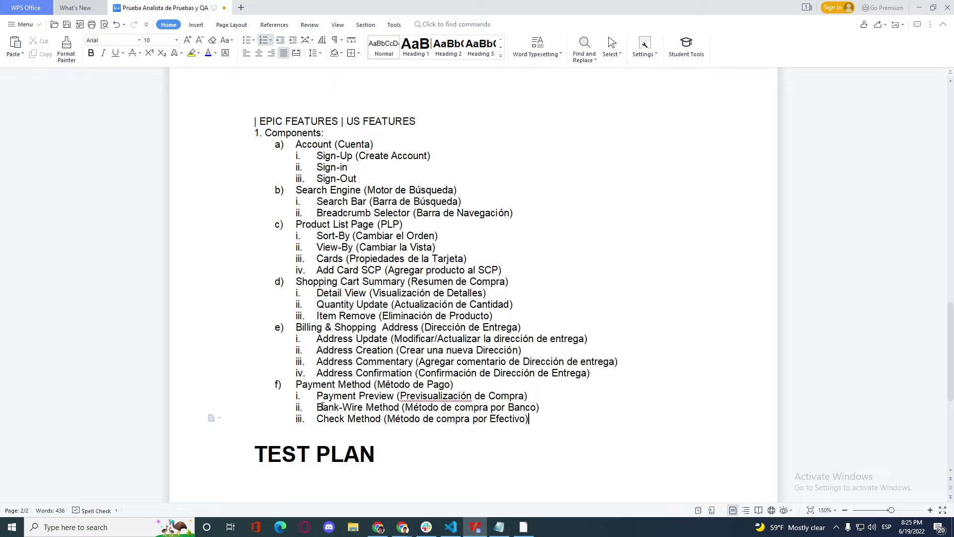
double_click(353, 420)
click(330, 406)
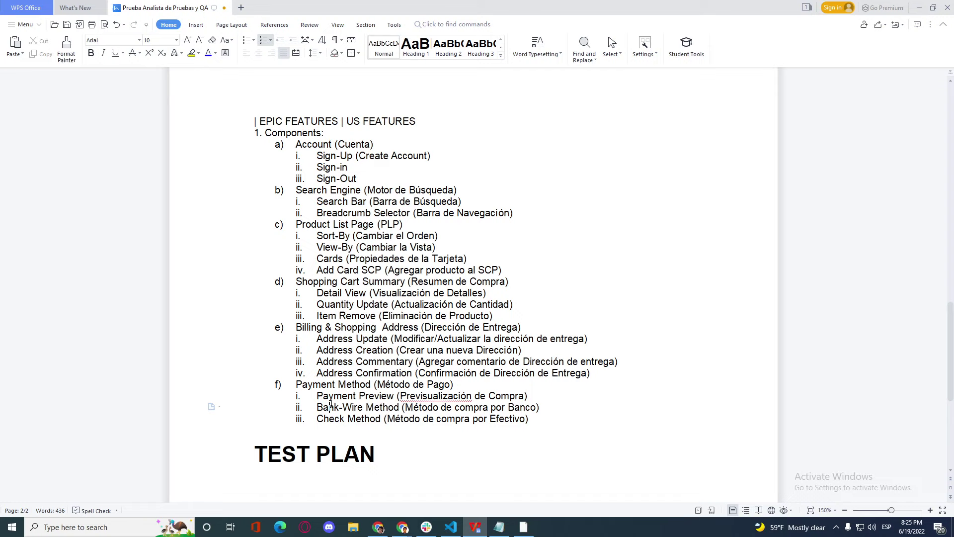
triple_click(370, 407)
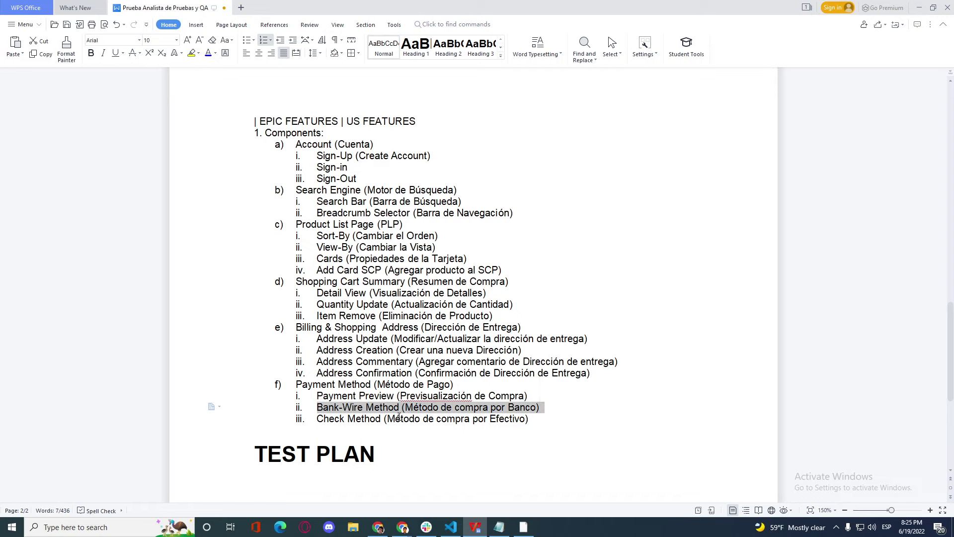
drag(396, 418, 402, 418)
click(419, 428)
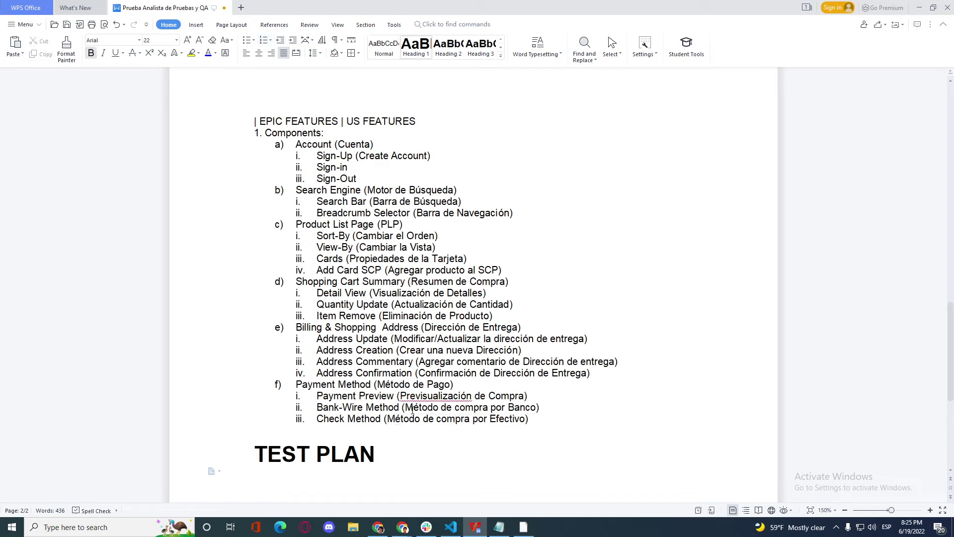
- Insert 'Pay-' before Method in both the Bank-Wire and Check items
click(368, 406)
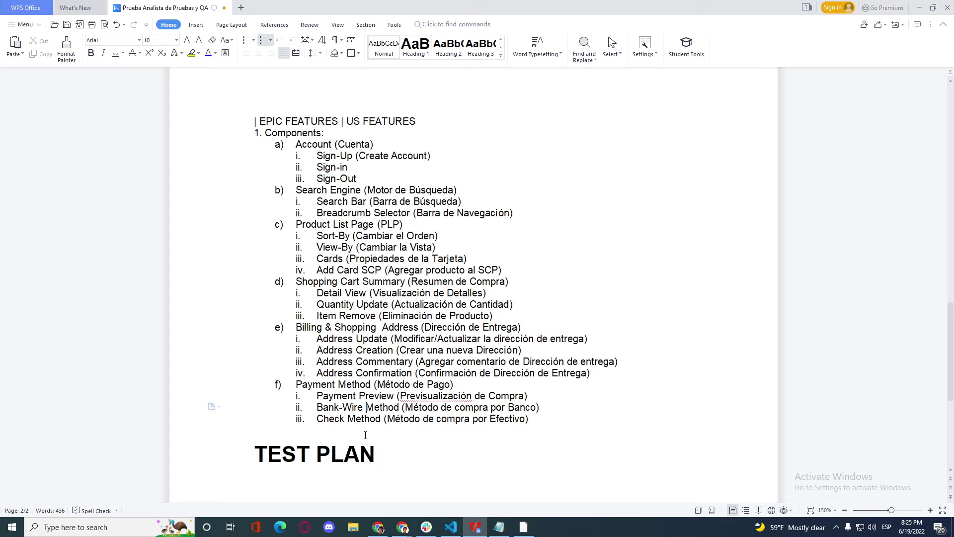
key(alt+Tab)
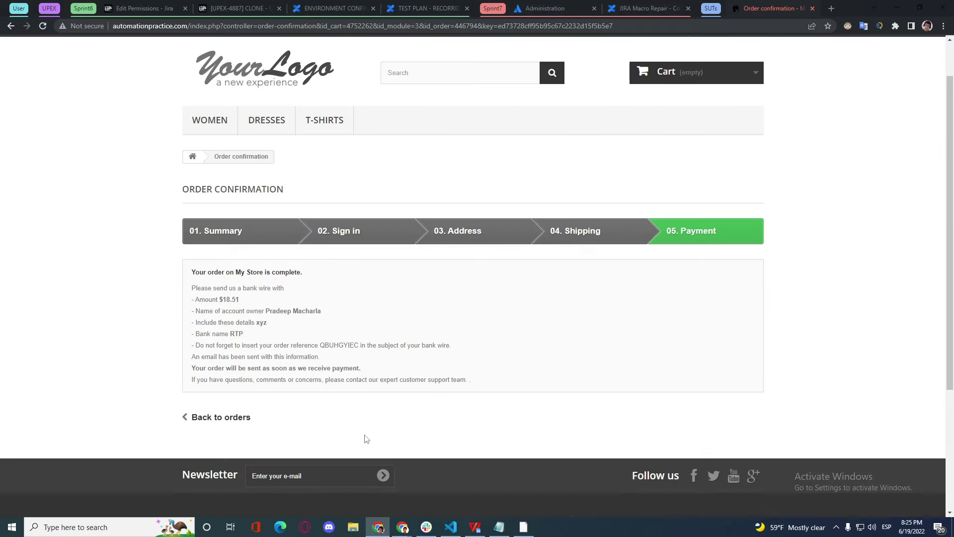
key(alt+Tab)
text(Pay-)
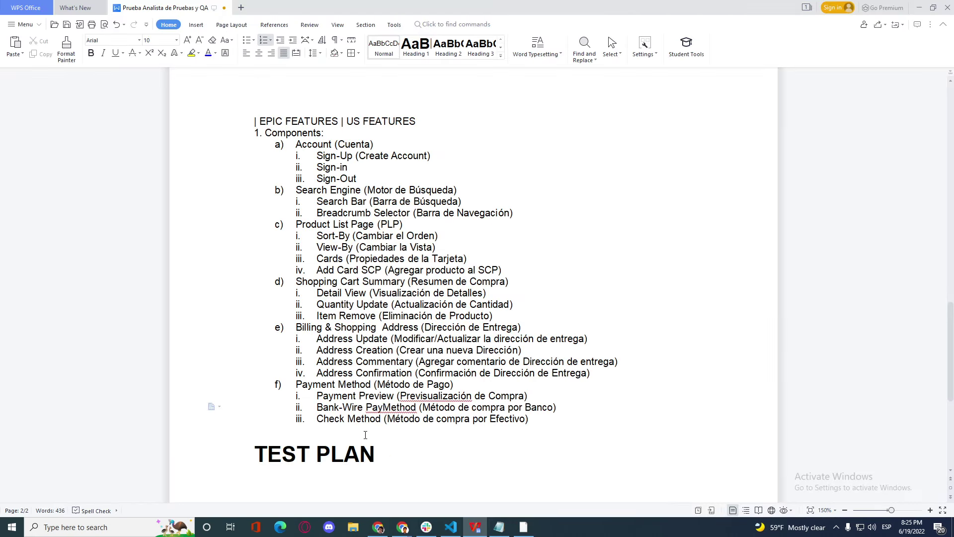
click(348, 418)
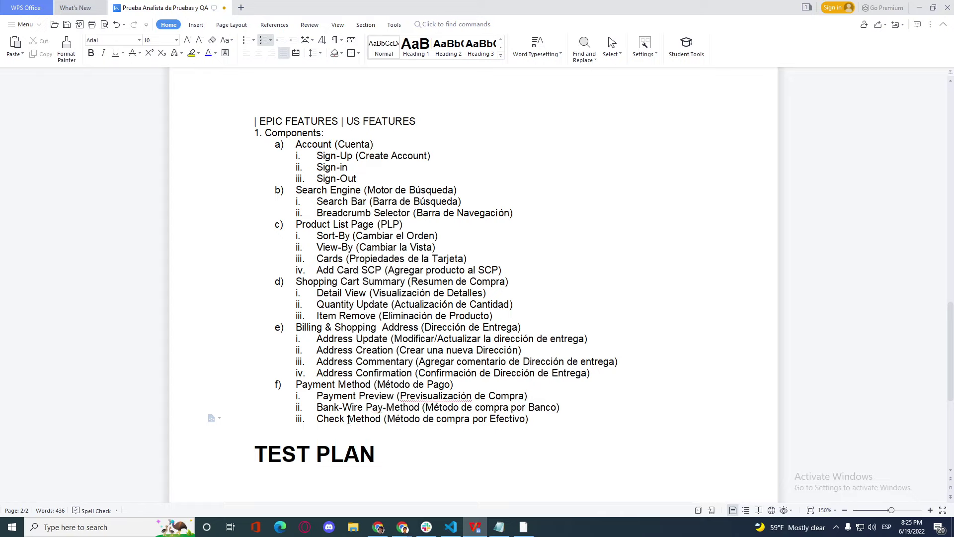
text(Pay-)
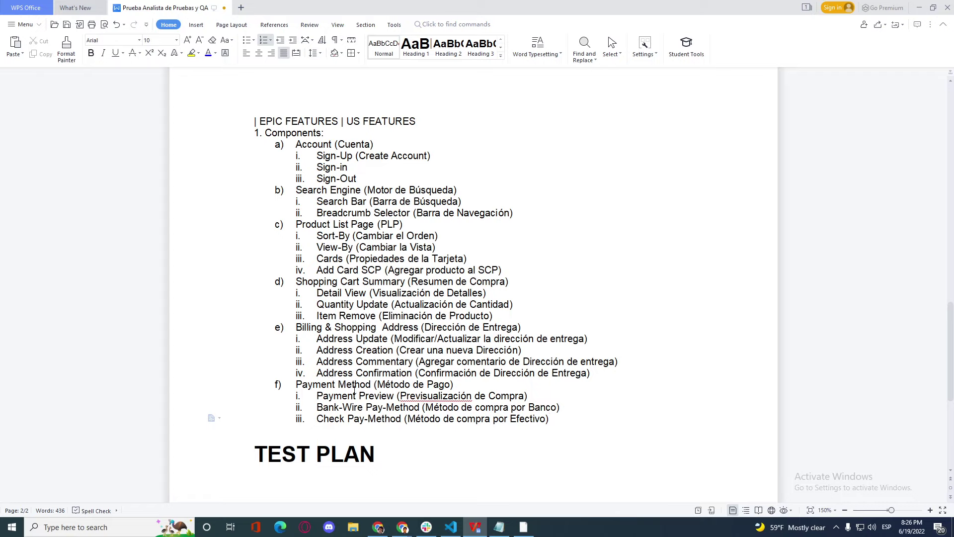
- Add lettered item g) 'Payment Integration Workflow' below Check Pay-Method, then return to the store
key(Return)
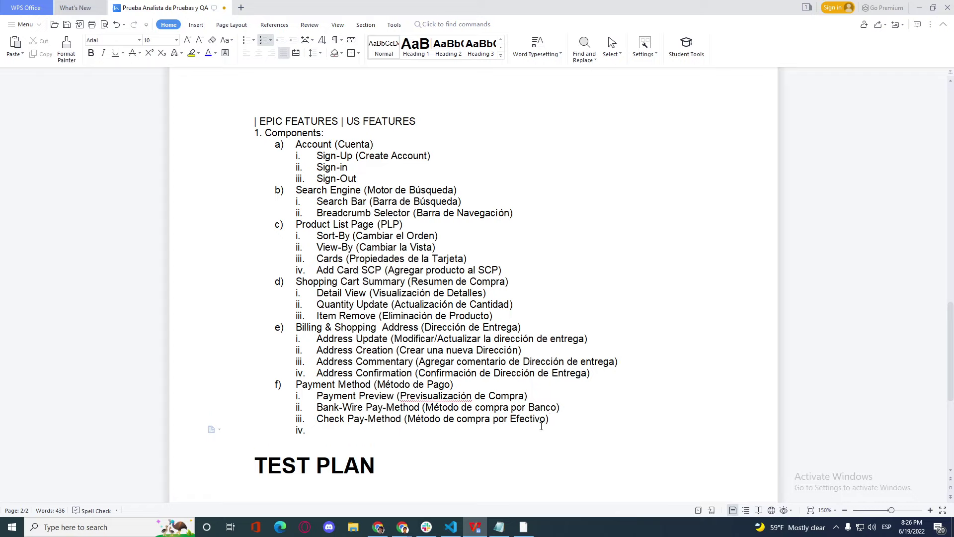
key(shift+Tab)
text(Payment Integration Workfl)
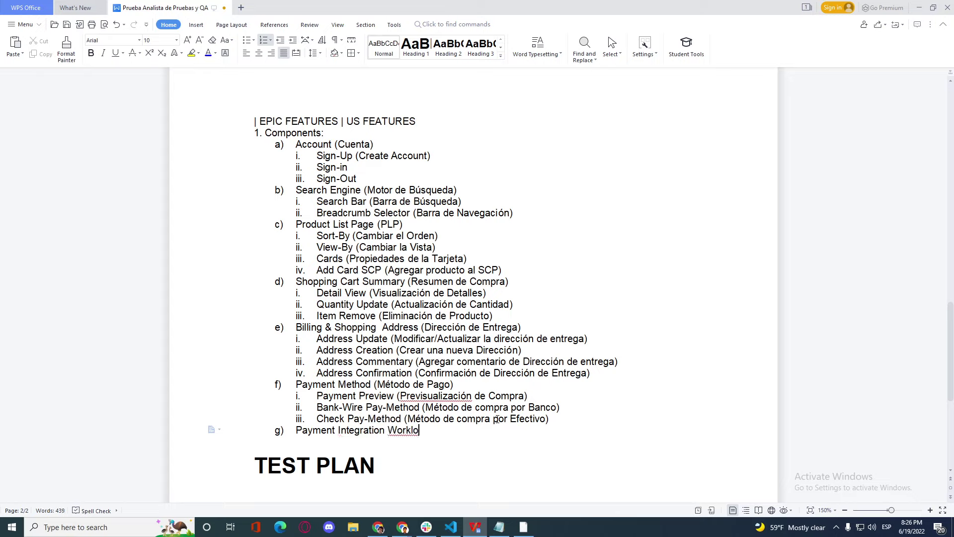
key(BackSpace)
key(BackSpace)
text(flow)
key(BackSpace)
key(alt+Tab)
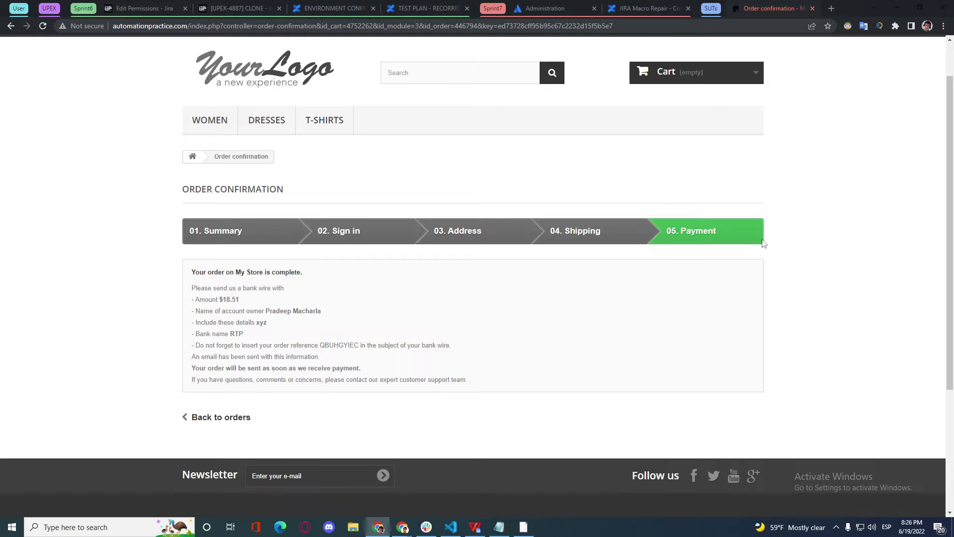
- Load the store's checkout summary showing an empty cart, then return to the SRS document
click(349, 233)
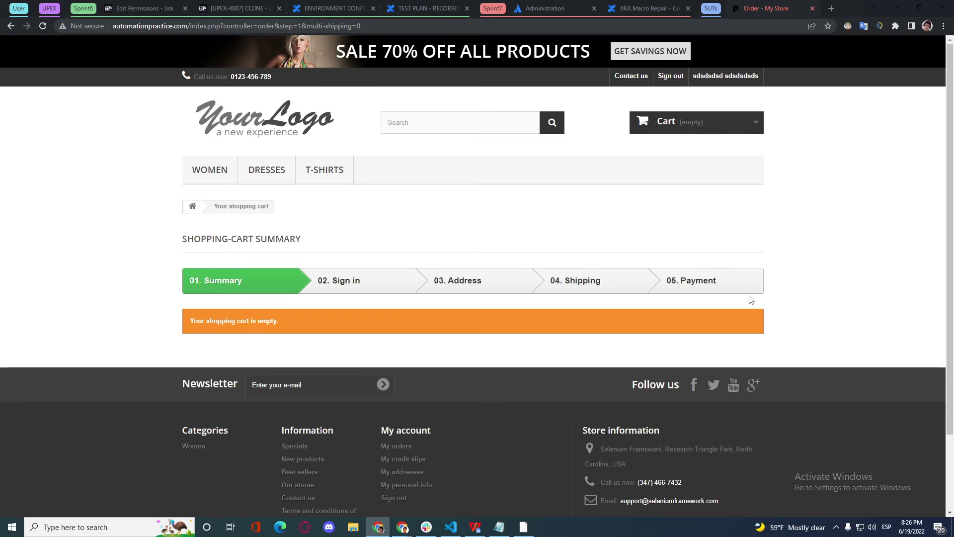
key(alt+Tab)
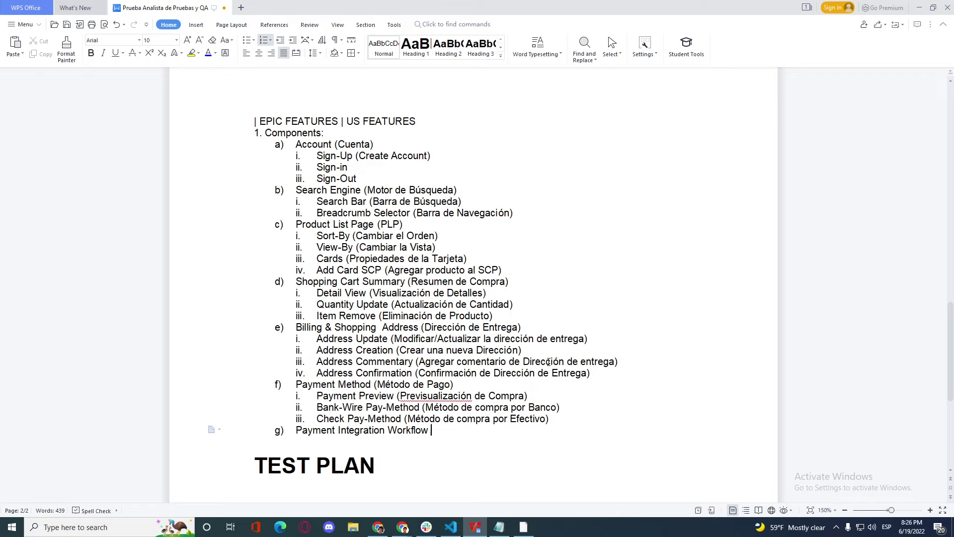
- Review the feature list and add a hyphen after 'Pre' in Previsualización
drag(308, 431, 410, 435)
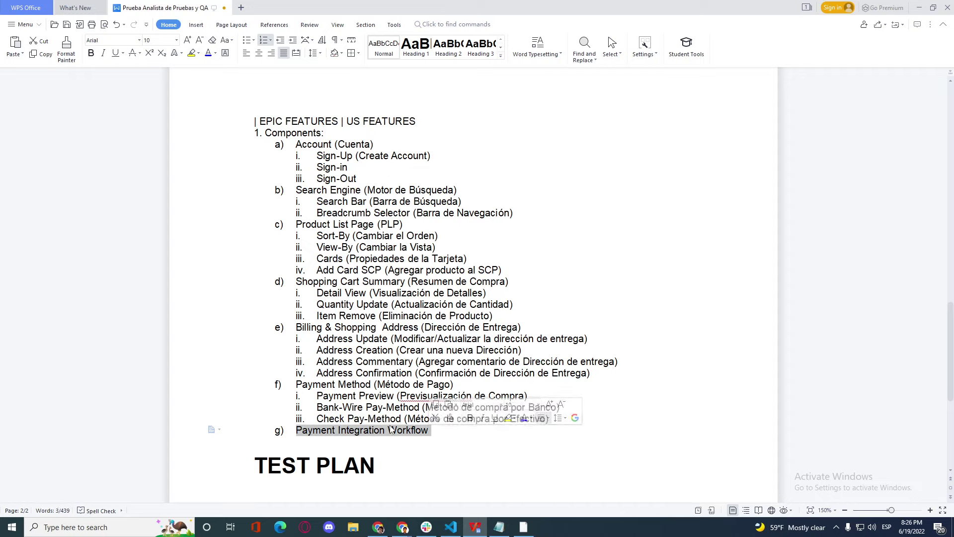
click(522, 416)
drag(523, 416, 274, 223)
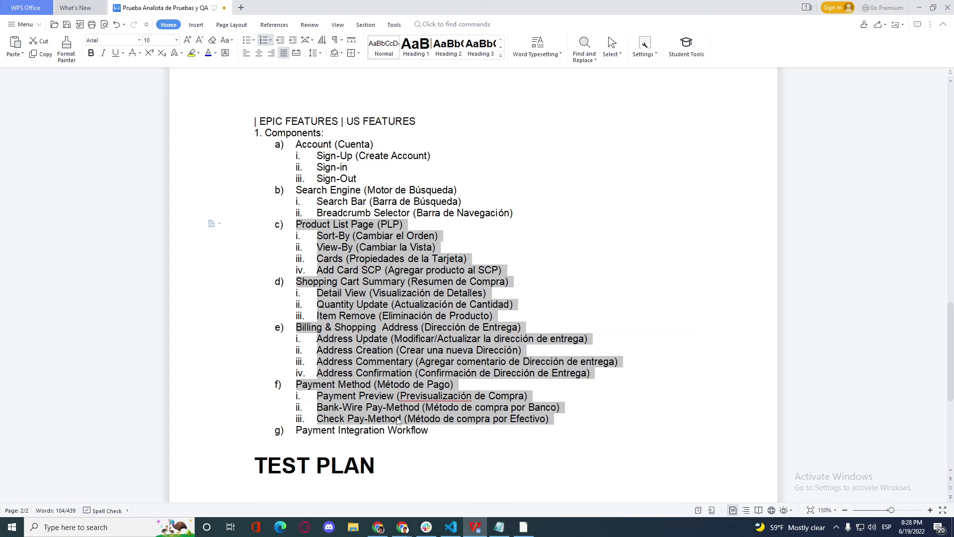
click(416, 409)
click(416, 395)
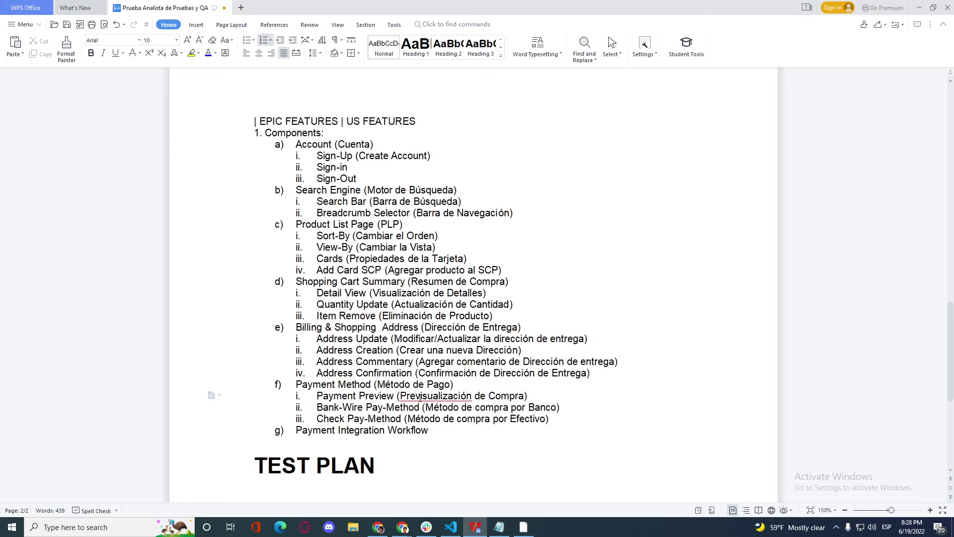
text(-)
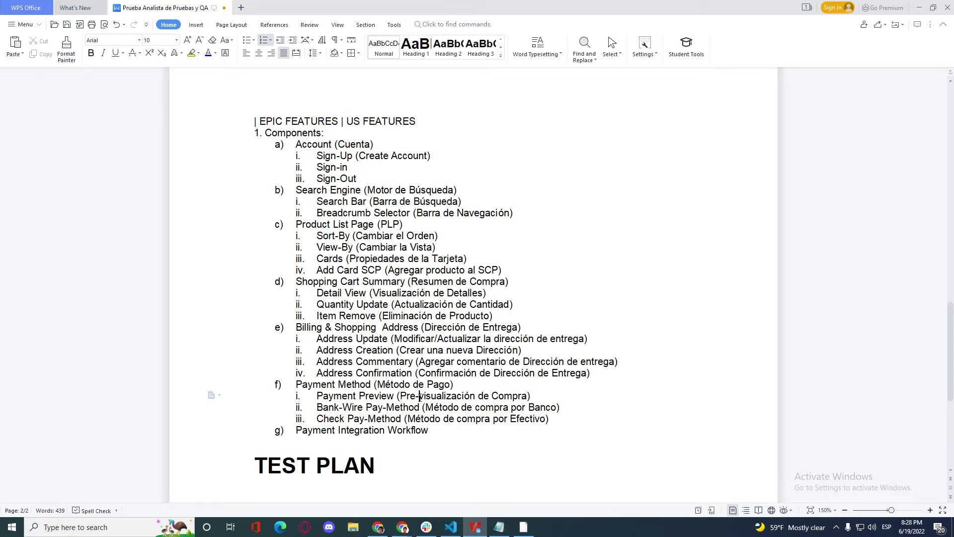
- Check the words Integration and Workflow in item g), then switch to the store's cart page
key(ctrl+End)
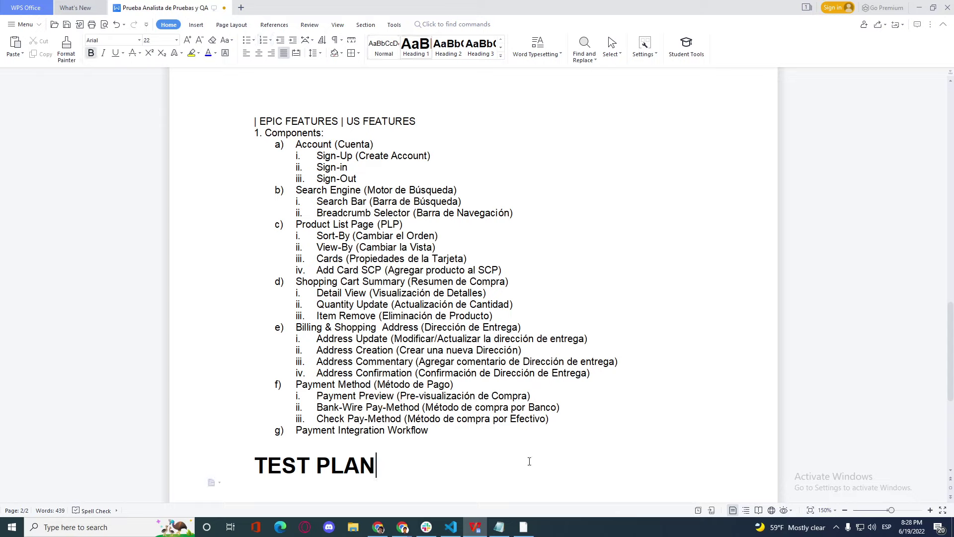
click(451, 429)
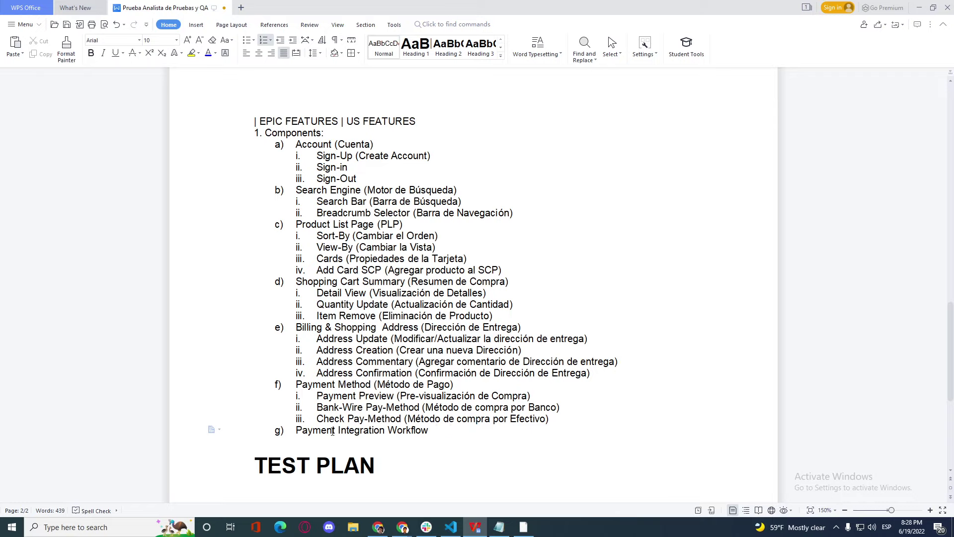
double_click(362, 430)
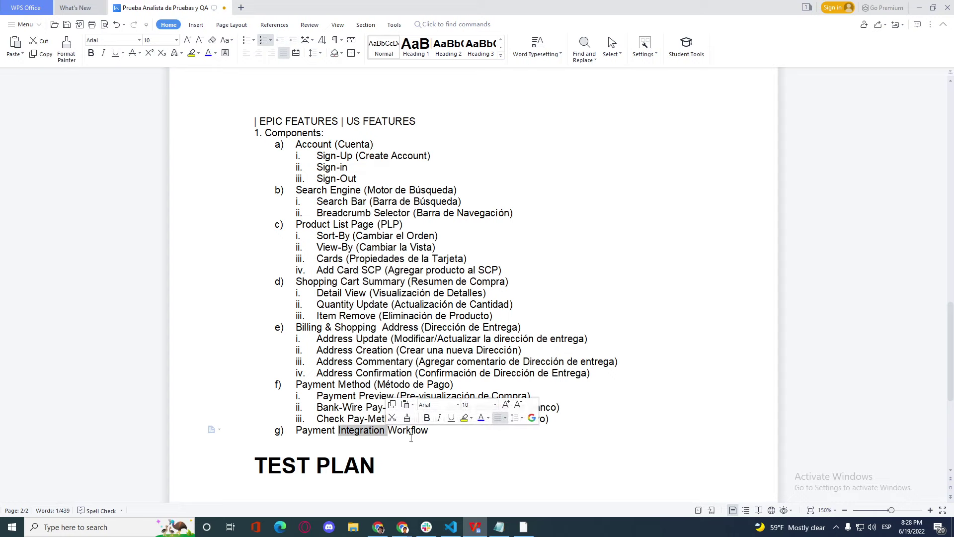
click(395, 432)
double_click(394, 431)
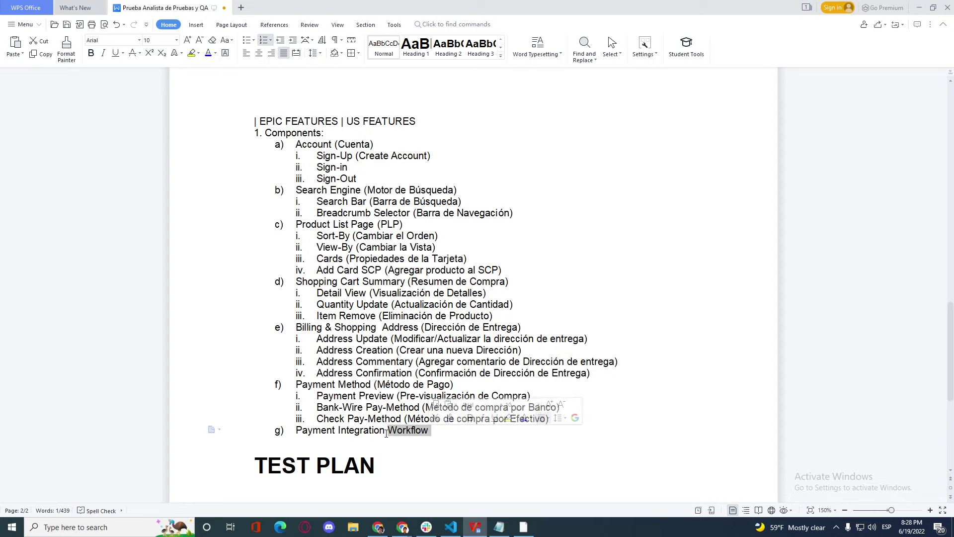
key(alt+Tab)
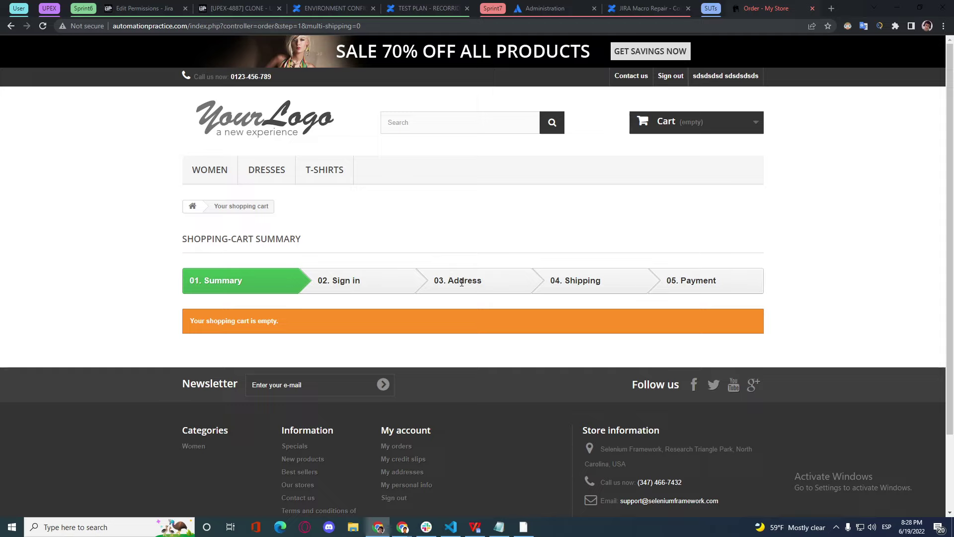
- Select the 03. Address checkout label and dock Chrome DevTools with the Elements panel
drag(485, 282, 423, 276)
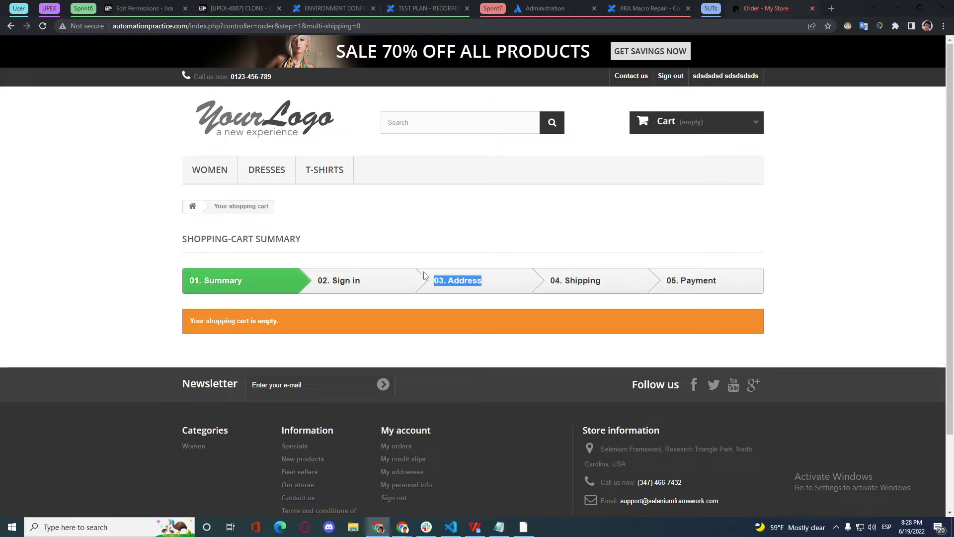
click(412, 254)
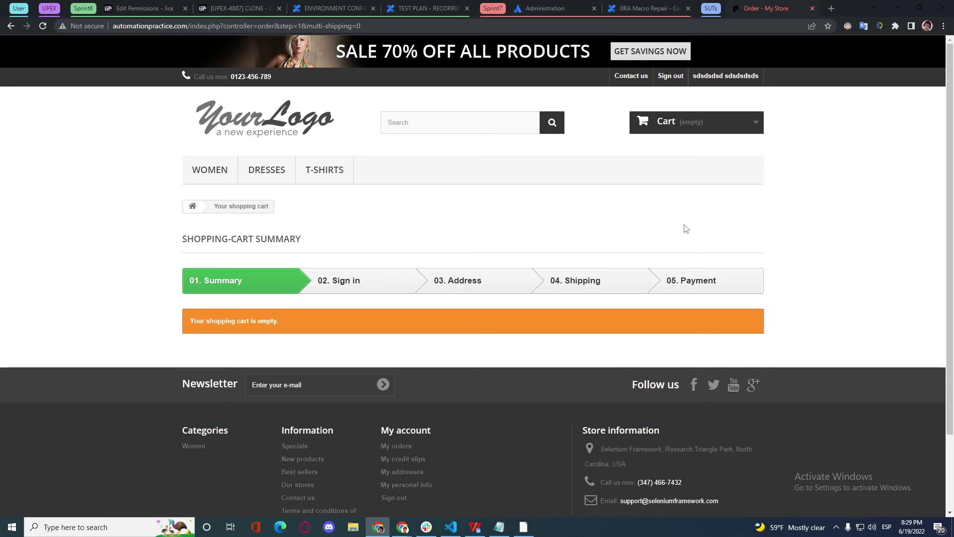
key(F12)
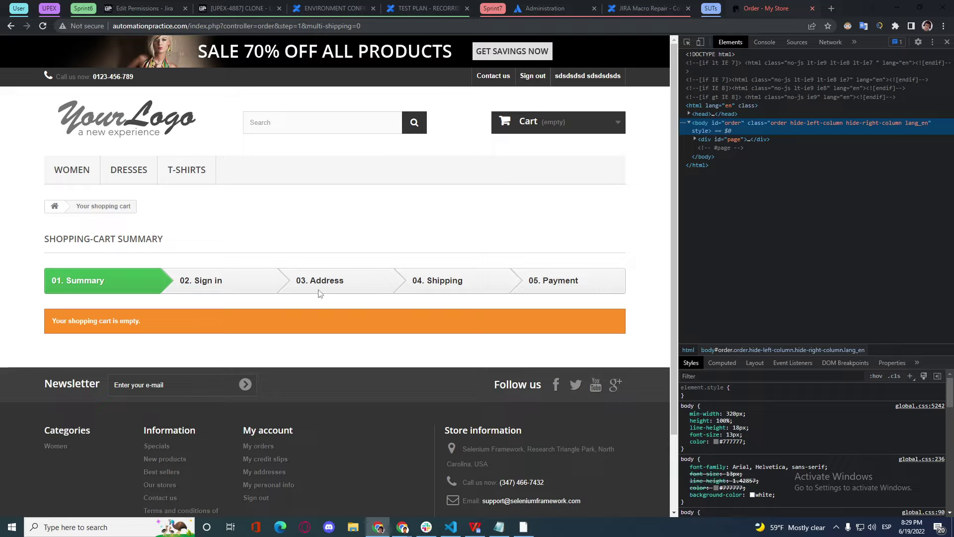
click(183, 247)
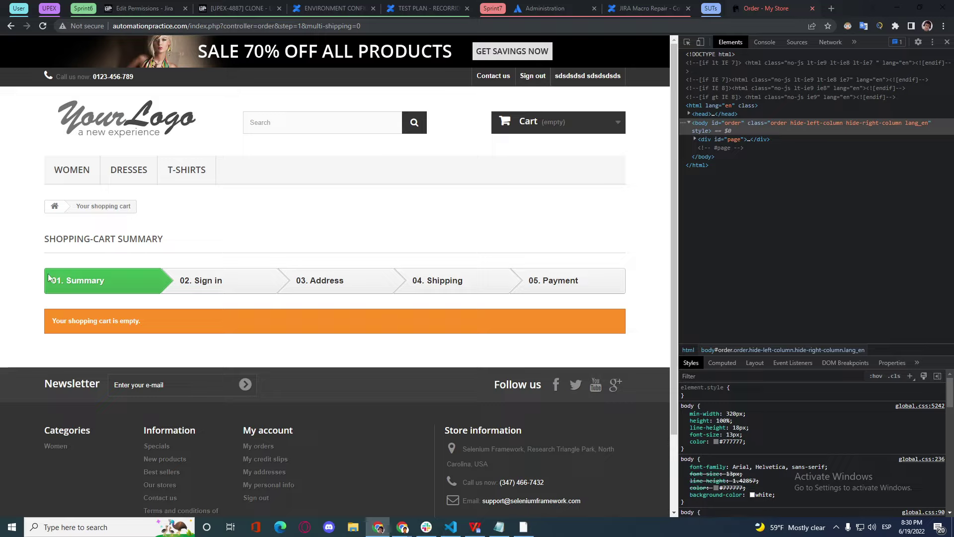
- Start a parenthetical note with ' (' at the end of item g) Payment Integration Workflow
key(alt+Tab)
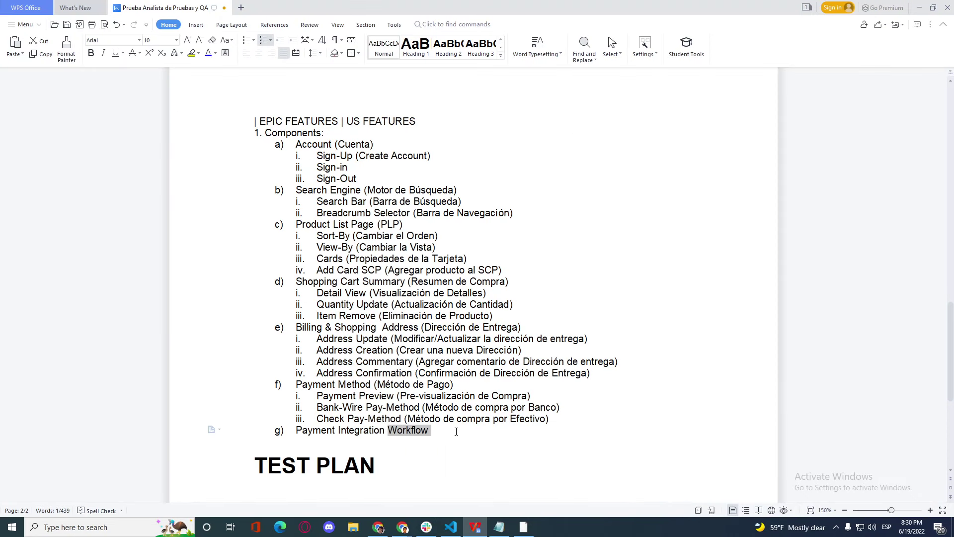
click(438, 434)
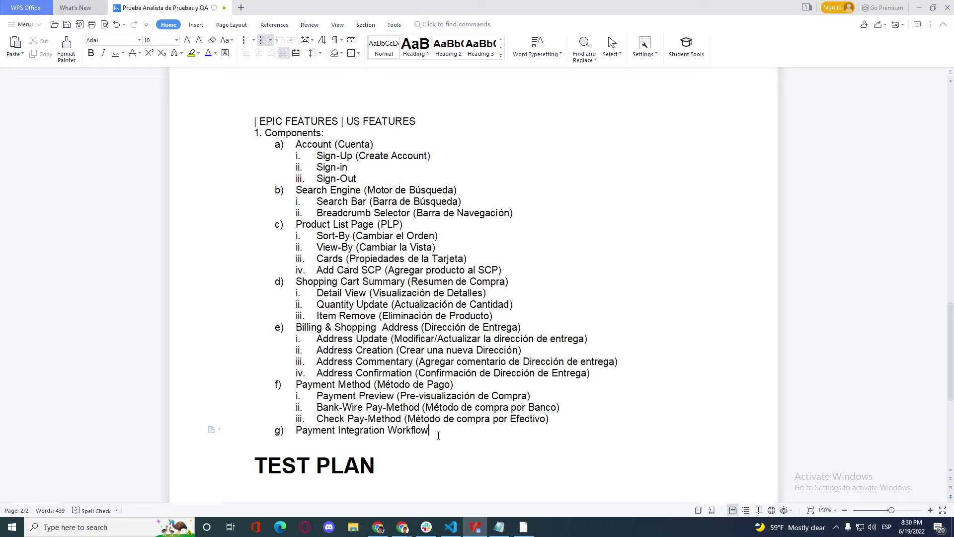
scroll(432, 378, up, 10)
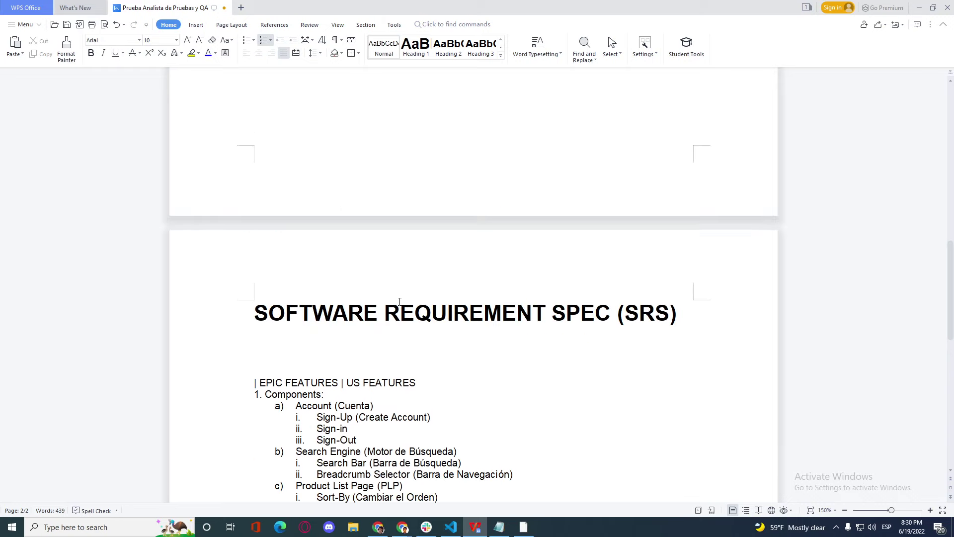
scroll(416, 288, down, 3)
scroll(417, 295, down, 6)
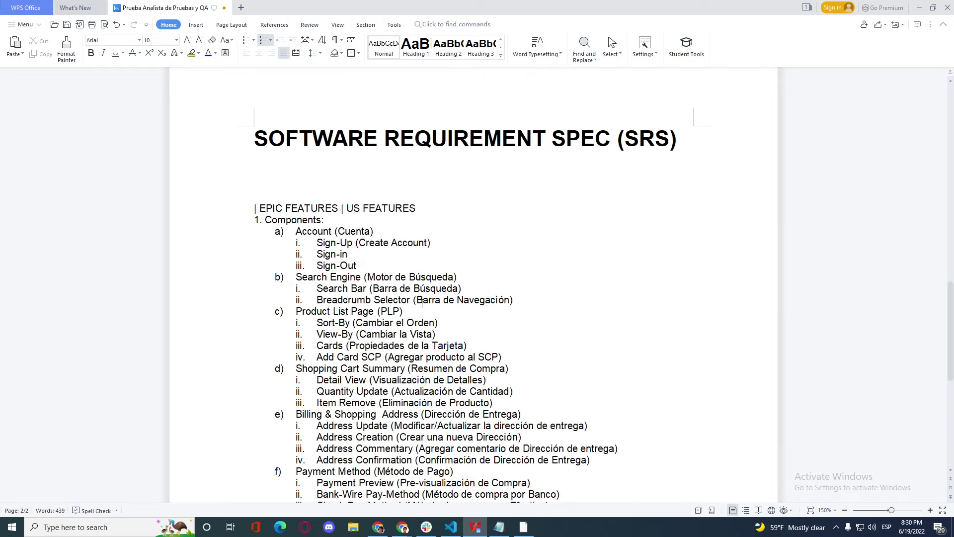
scroll(419, 298, up, 17)
scroll(499, 255, up, 3)
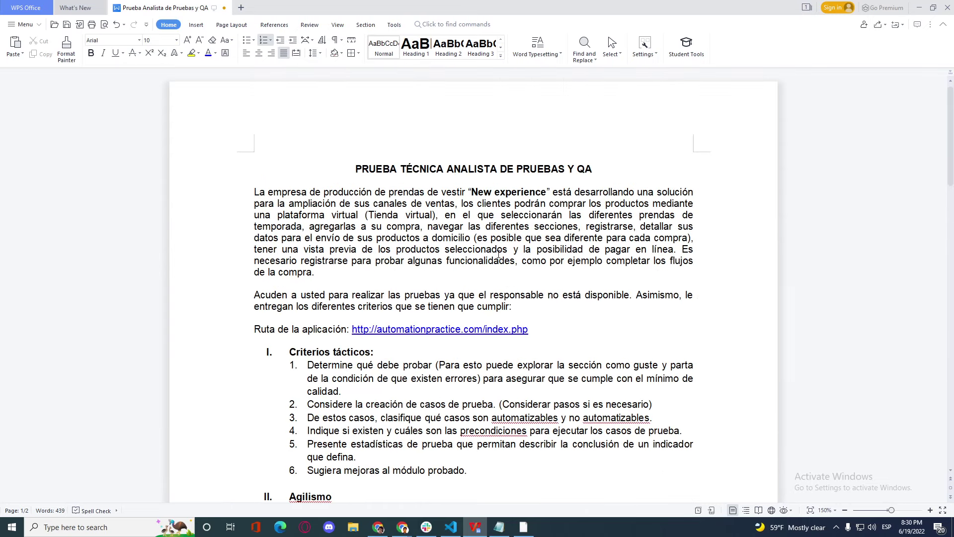
scroll(439, 190, down, 5)
scroll(418, 208, up, 5)
scroll(398, 224, down, 3)
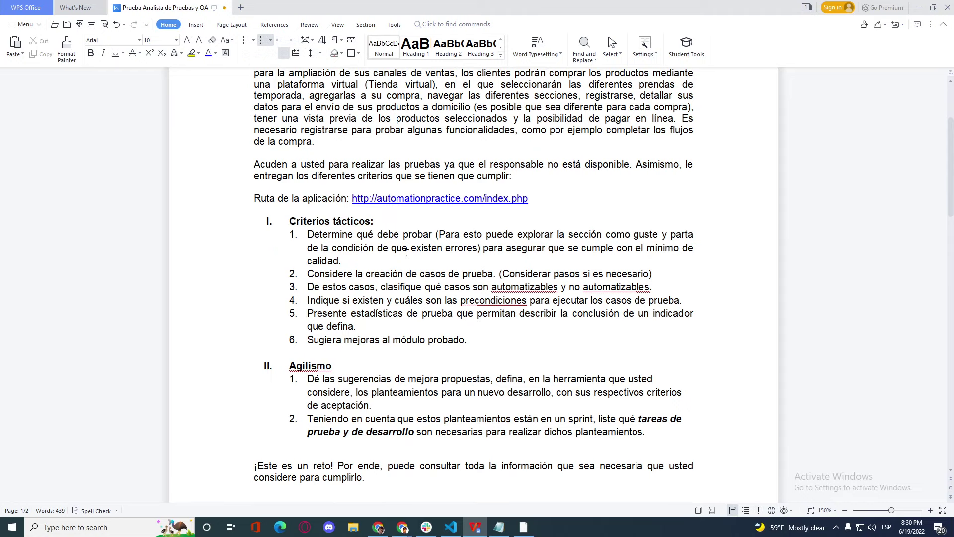
scroll(407, 254, down, 2)
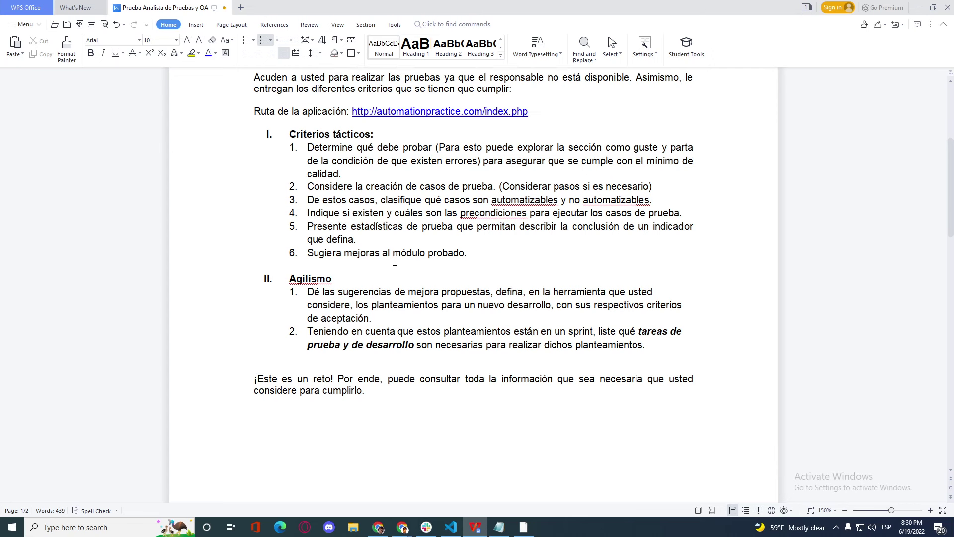
scroll(482, 283, up, 3)
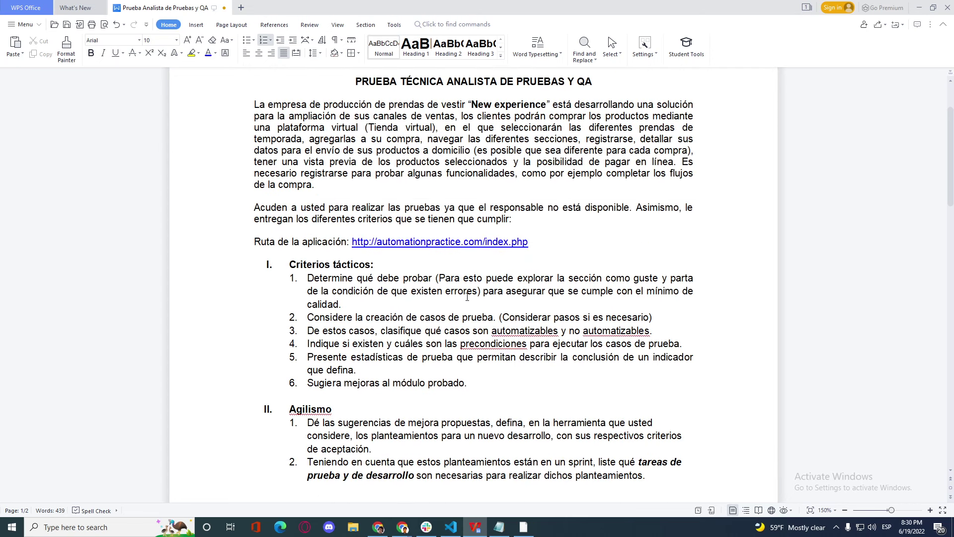
scroll(467, 296, down, 3)
scroll(465, 296, down, 10)
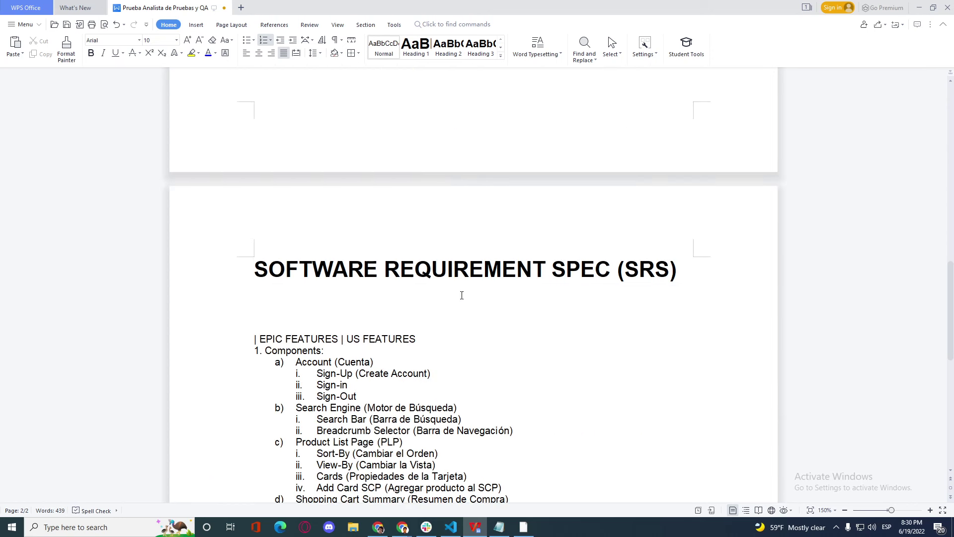
scroll(461, 295, down, 4)
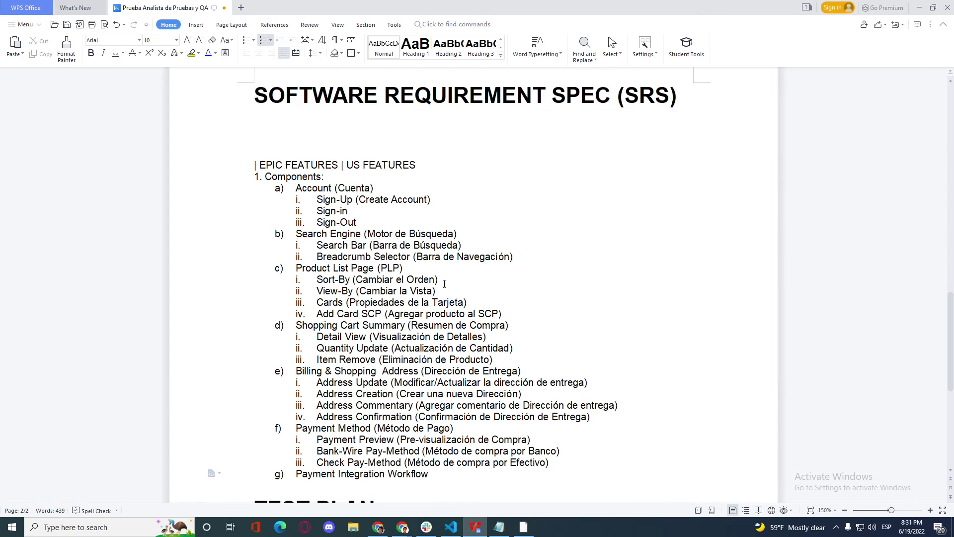
scroll(462, 303, down, 2)
scroll(471, 308, down, 1)
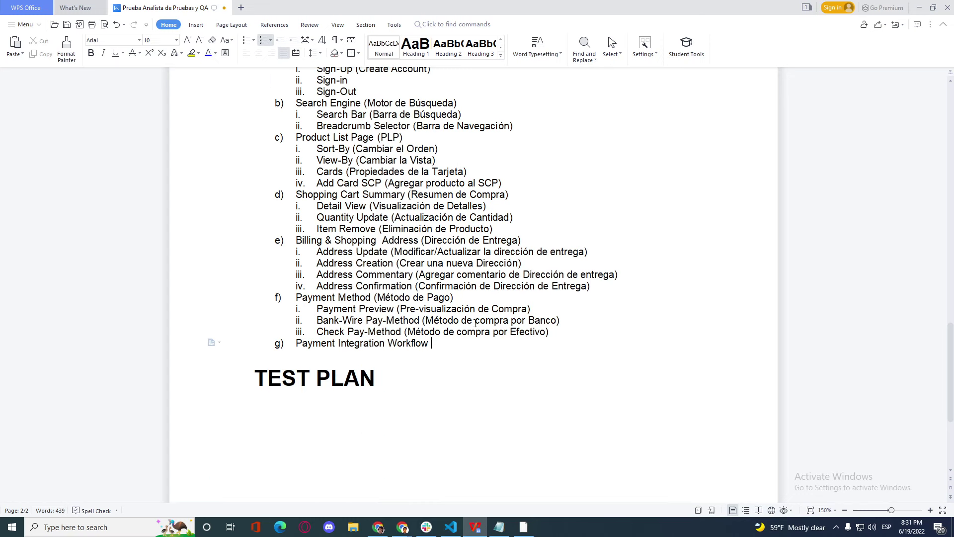
scroll(470, 326, up, 2)
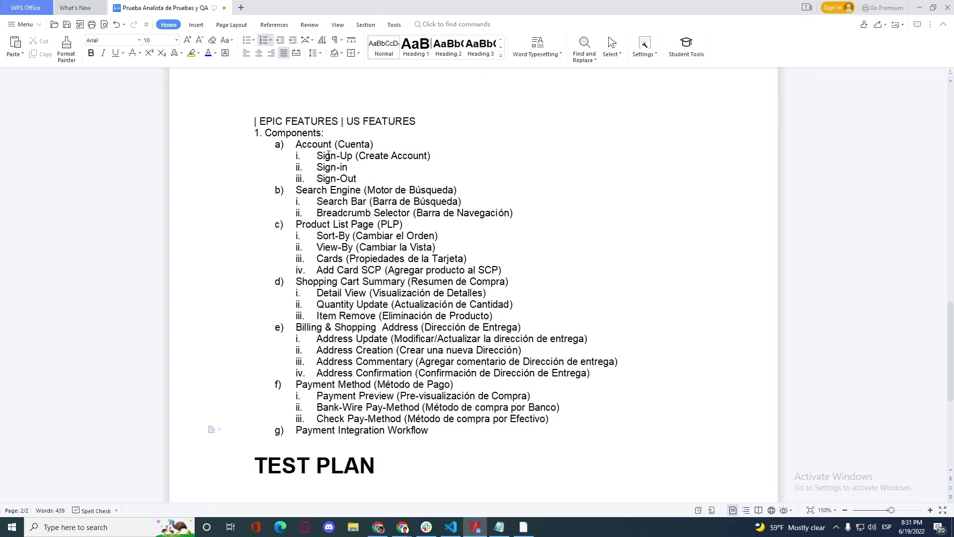
scroll(432, 271, up, 20)
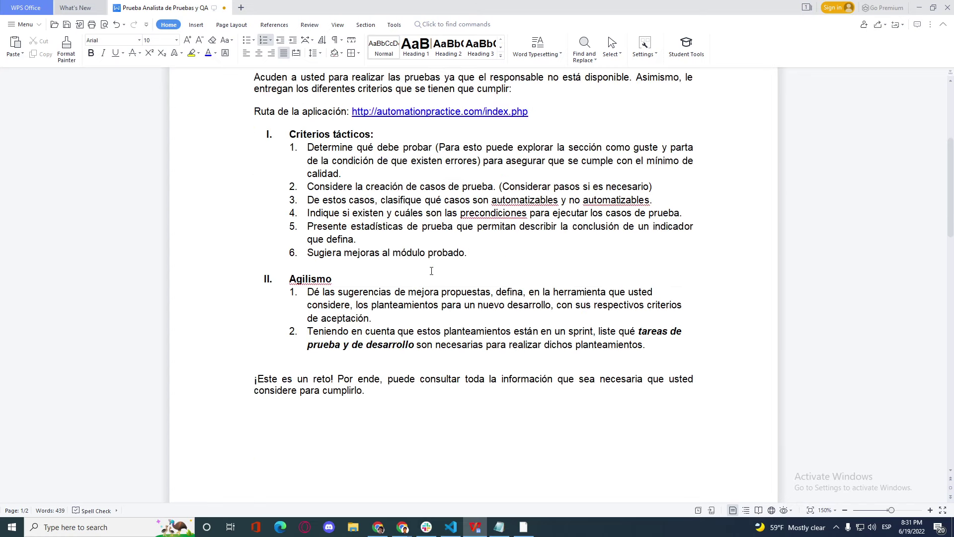
scroll(498, 215, down, 20)
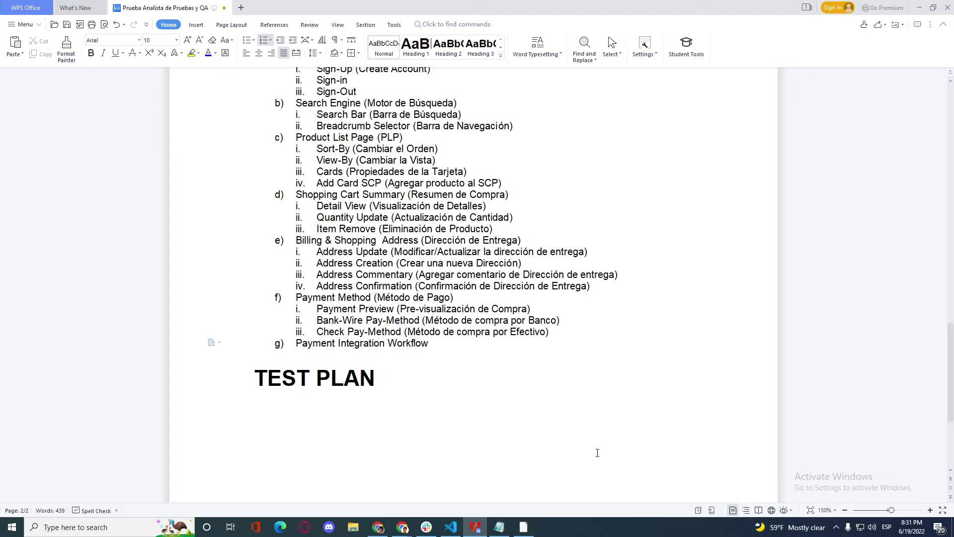
scroll(461, 334, up, 4)
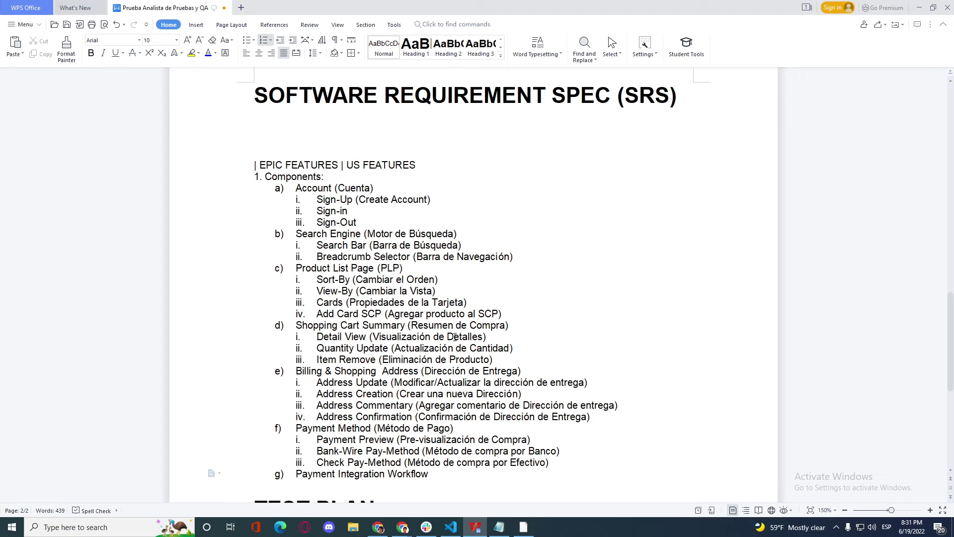
text(()
scroll(465, 393, down, 3)
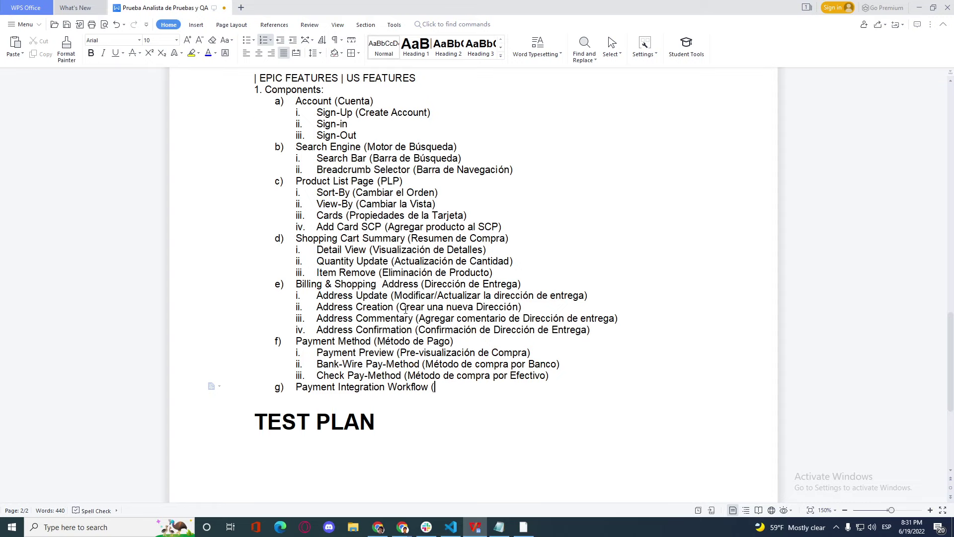
- Return the caret to the end of item g) Payment Integration Workflow
scroll(405, 308, up, 3)
scroll(421, 303, down, 4)
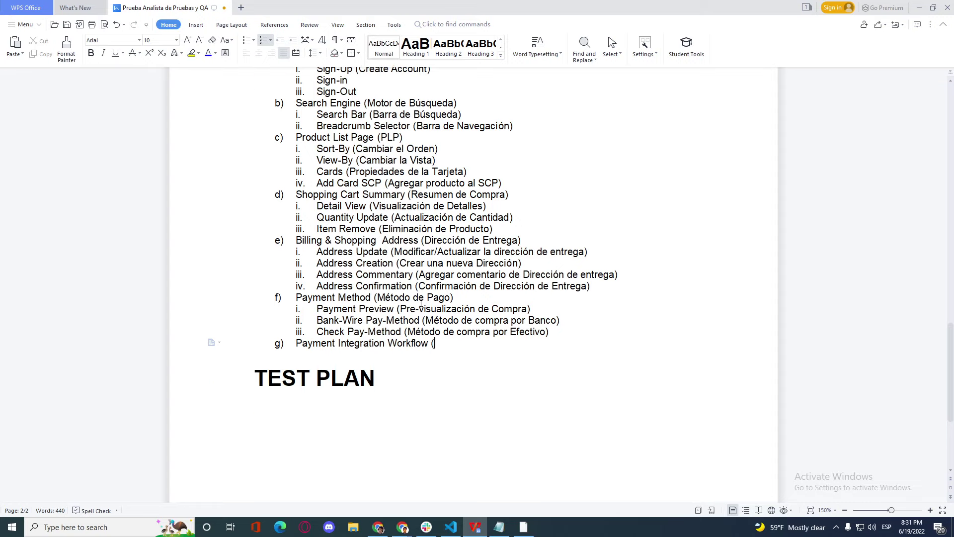
drag(453, 343, 323, 156)
scroll(412, 332, up, 3)
scroll(376, 291, down, 3)
click(451, 341)
drag(396, 361, 440, 344)
click(448, 341)
- Complete the note as '(Flujo de Testing)' and start an empty sub-item i. beneath g)
text(Flujo de Workflow)
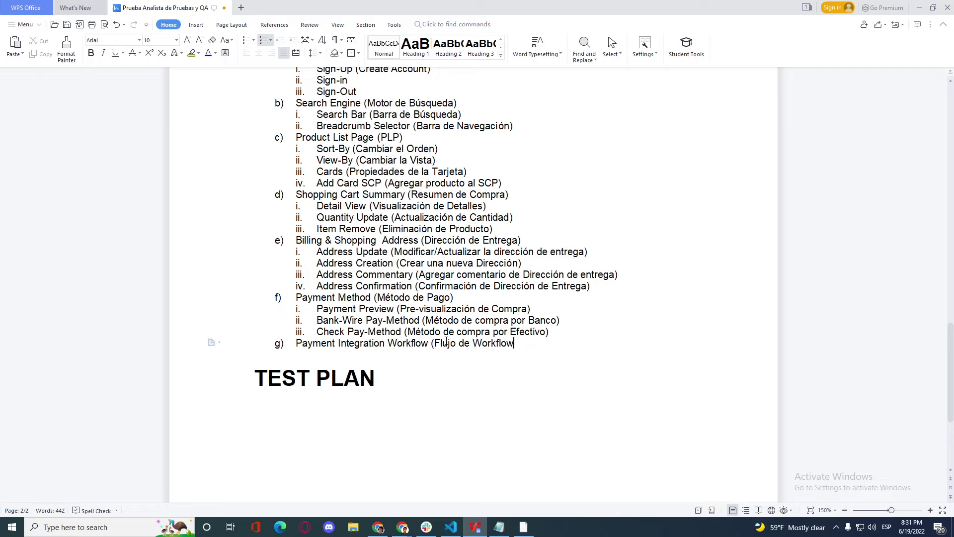
key(BackSpace)
key(BackSpace)
key(BackSpace)
key(BackSpace)
key(BackSpace)
key(BackSpace)
key(BackSpace)
key(BackSpace)
text(Testing))
key(Return)
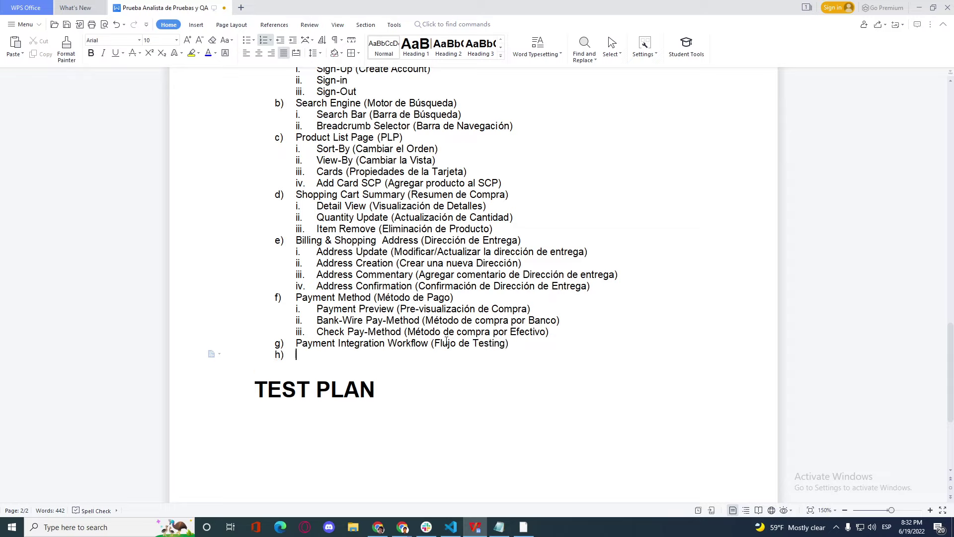
key(Tab)
- Replace 'Testing' with 'Compra' so item g) ends '(Flujo de Compra)'
double_click(487, 343)
text(Compra)
scroll(458, 359, up, 3)
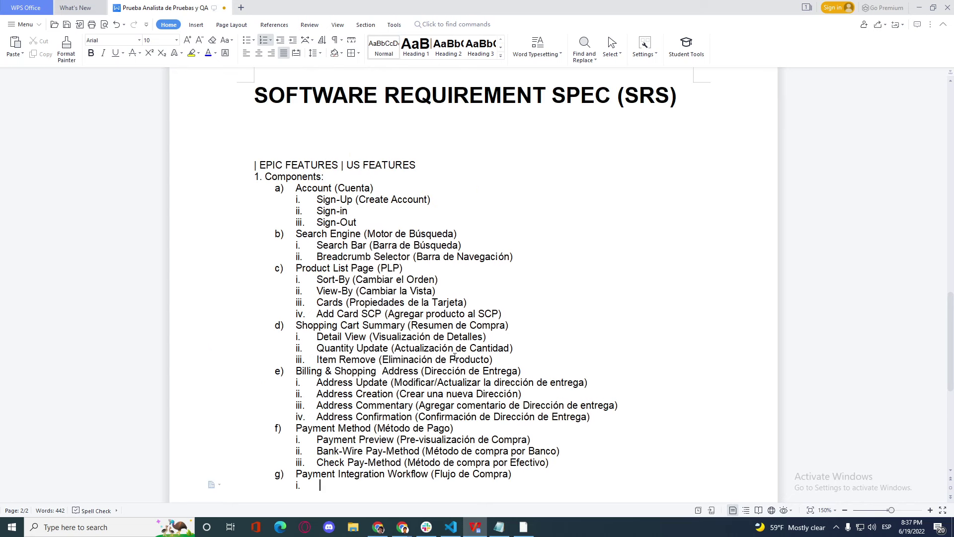
scroll(454, 357, down, 2)
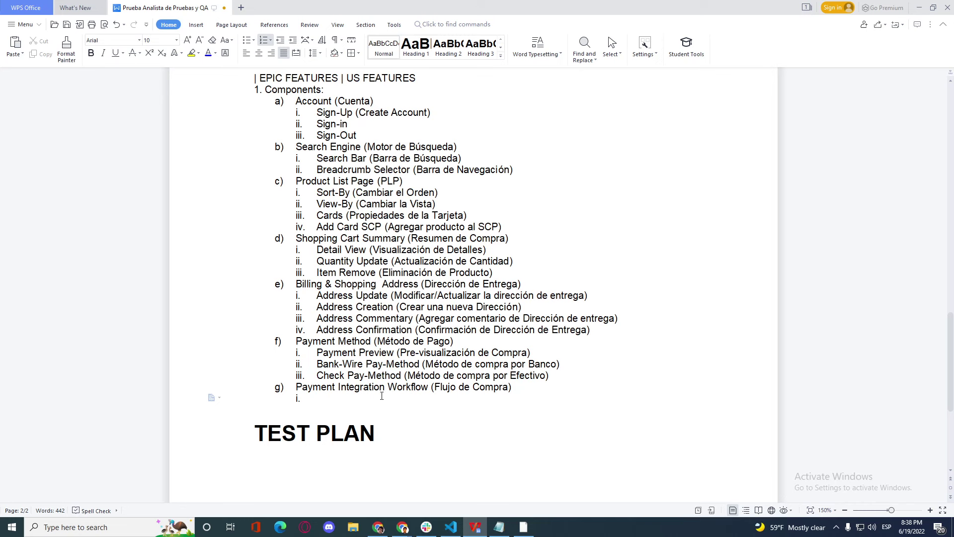
key(alt+Tab)
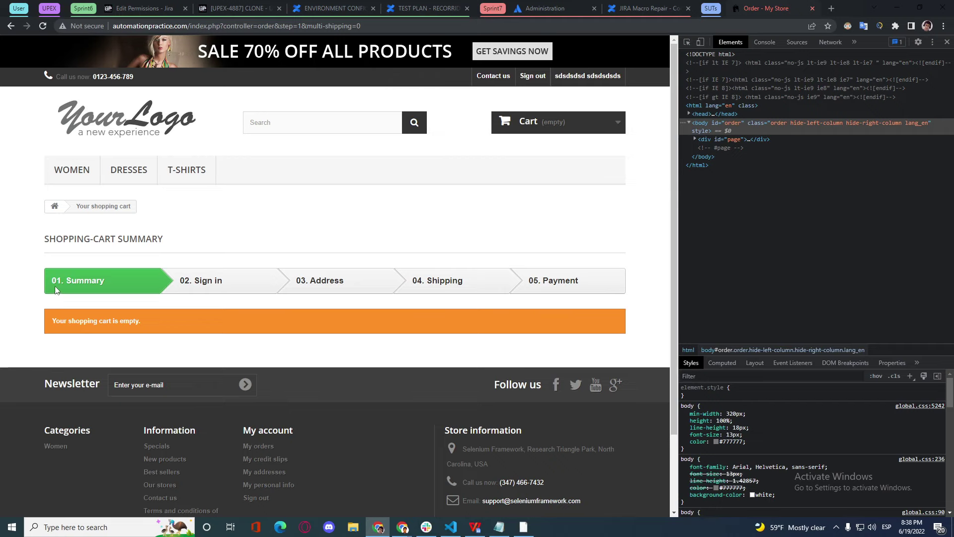
key(alt+Tab)
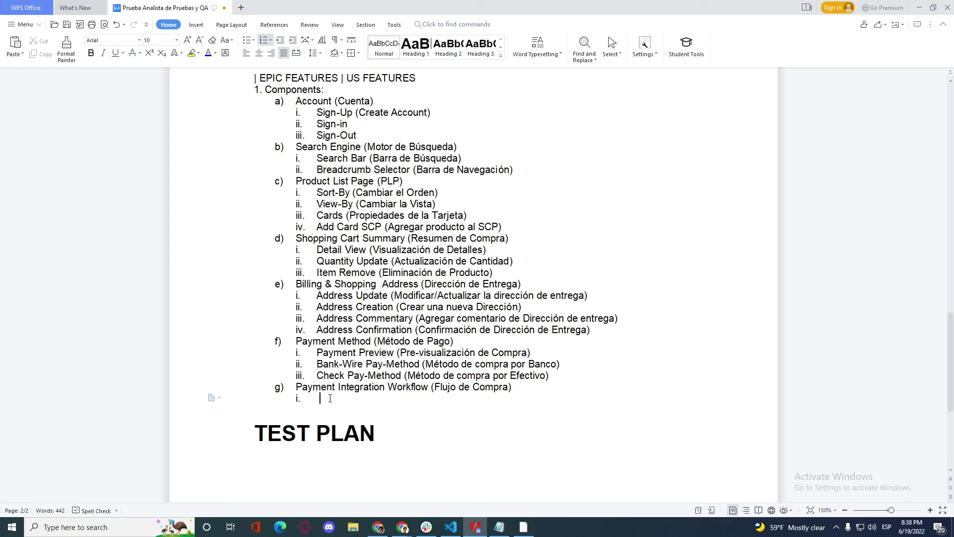
key(alt+Tab)
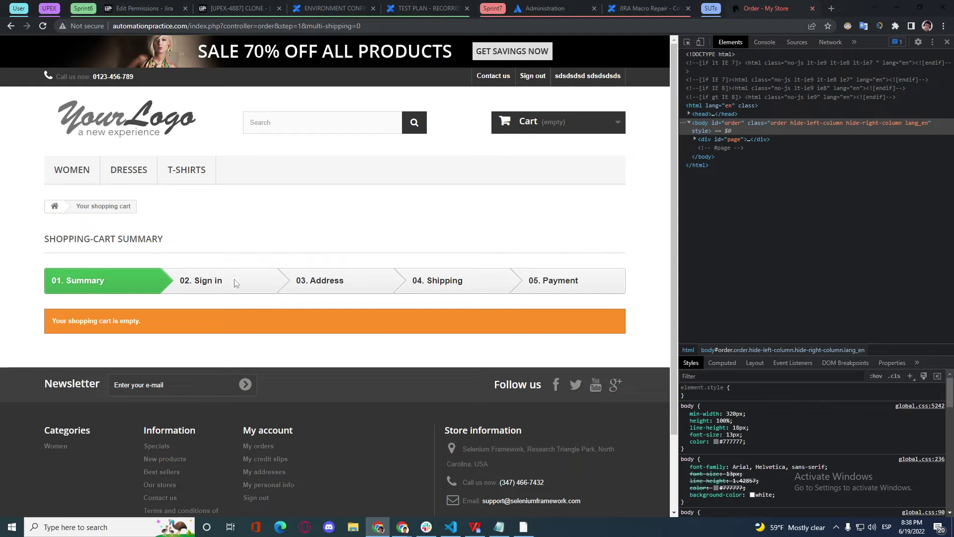
key(alt+Tab)
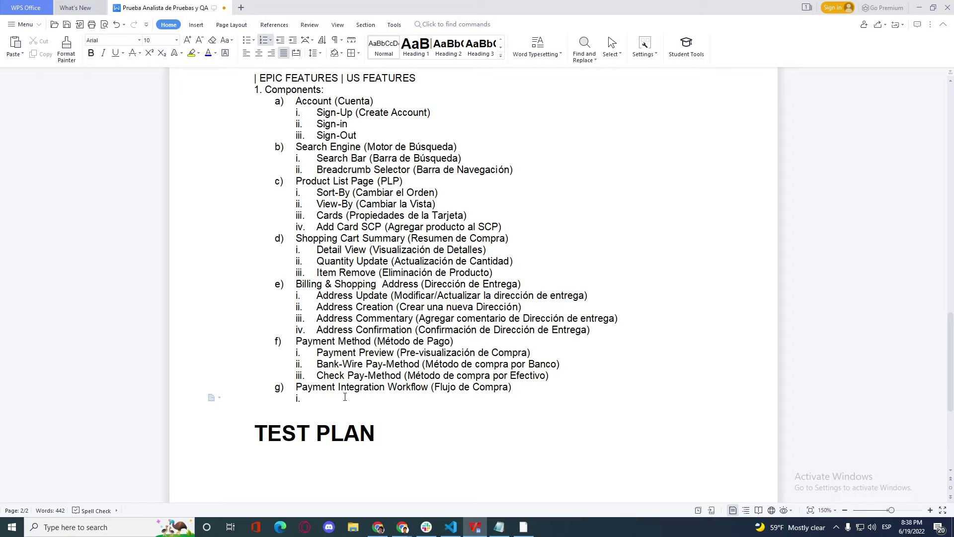
- Type the sub-item as 'Payment Workflow (Sumarizar, Rellenar información, Comprar)', checking the store's cart page
text(Payment Workflow)
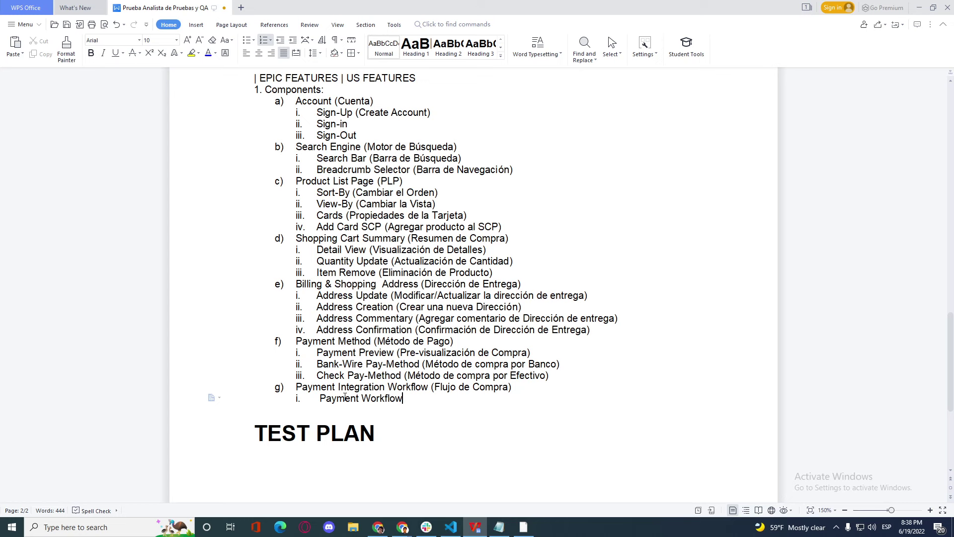
key(alt+Tab)
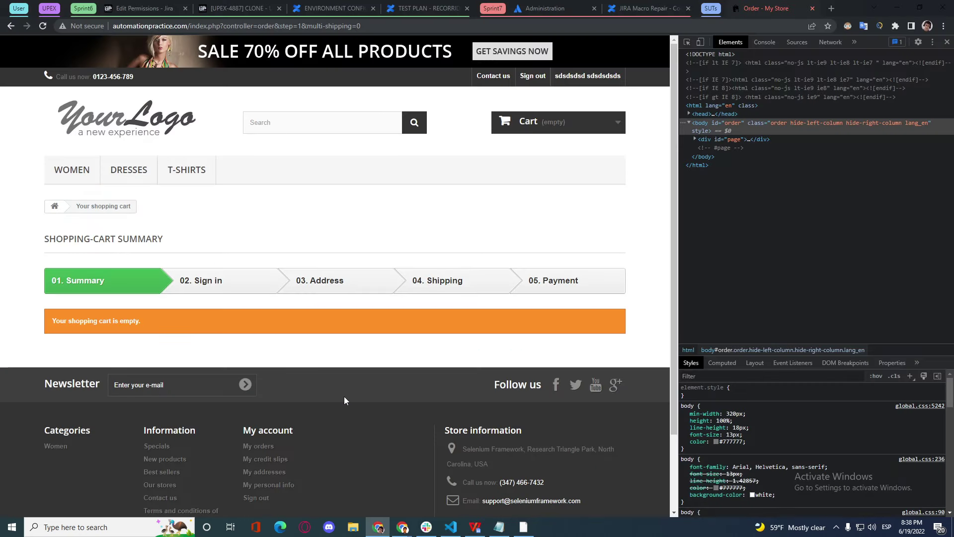
key(alt+Tab)
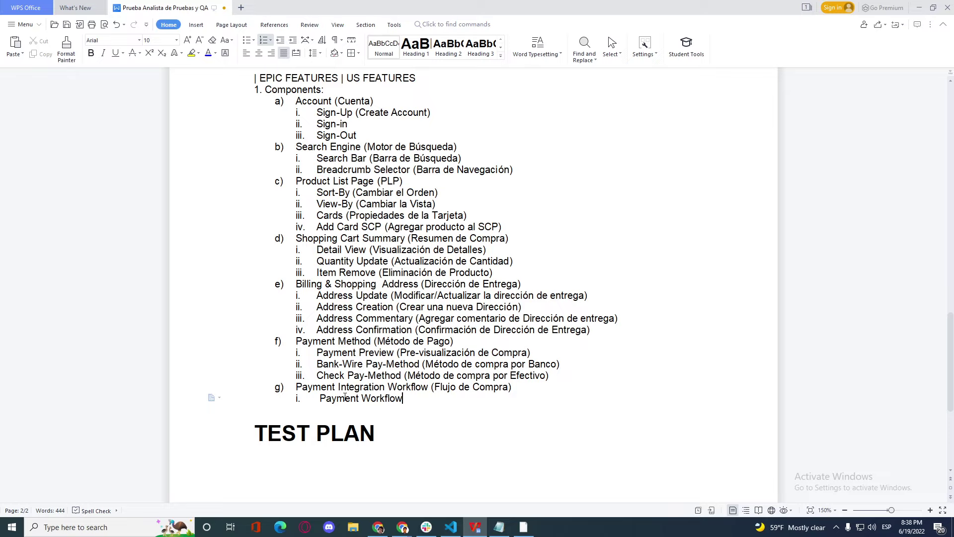
text(.)
key(BackSpace)
text(m()
key(BackSpace)
key(BackSpace)
text(Sumariza)
key(BackSpace)
key(BackSpace)
key(BackSpace)
key(BackSpace)
key(BackSpace)
key(BackSpace)
key(BackSpace)
key(BackSpace)
text((Sumarizar, Relle)
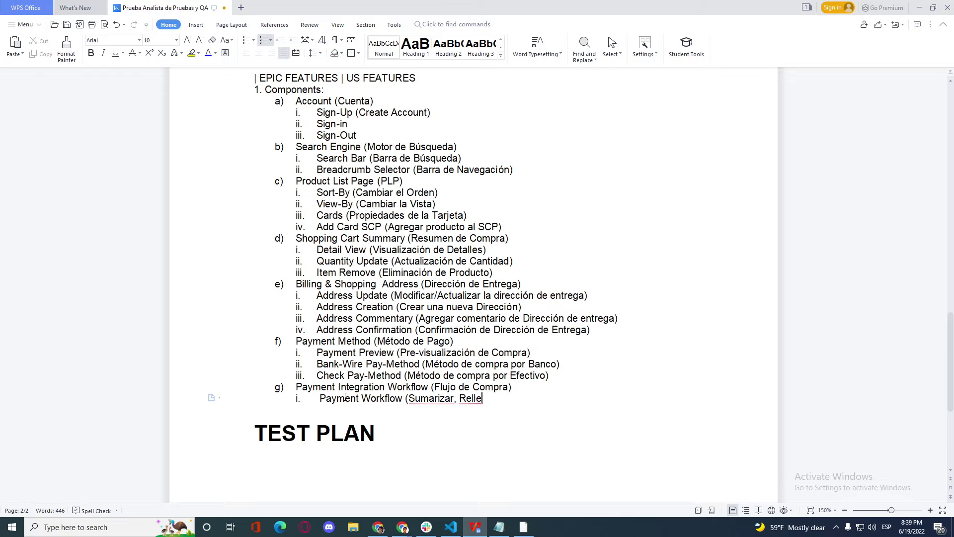
text(nar información, Comprar))
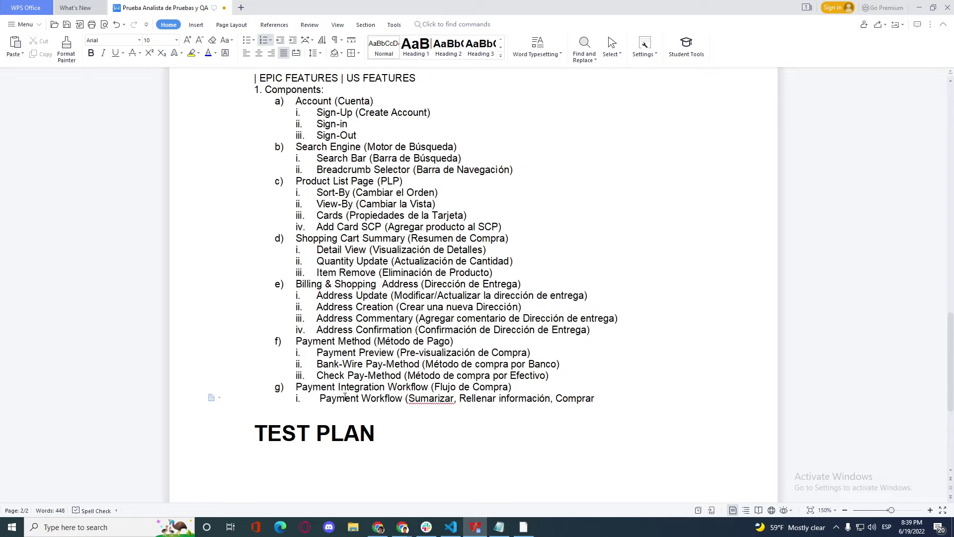
- Change 'Comprar' and 'Payment' to 'Checkout' so the item reads Checkout Workflow (...)
key(Left)
key(BackSpace)
key(BackSpace)
key(BackSpace)
key(BackSpace)
key(BackSpace)
key(BackSpace)
key(BackSpace)
text(Checkout)
double_click(345, 397)
text(Checko)
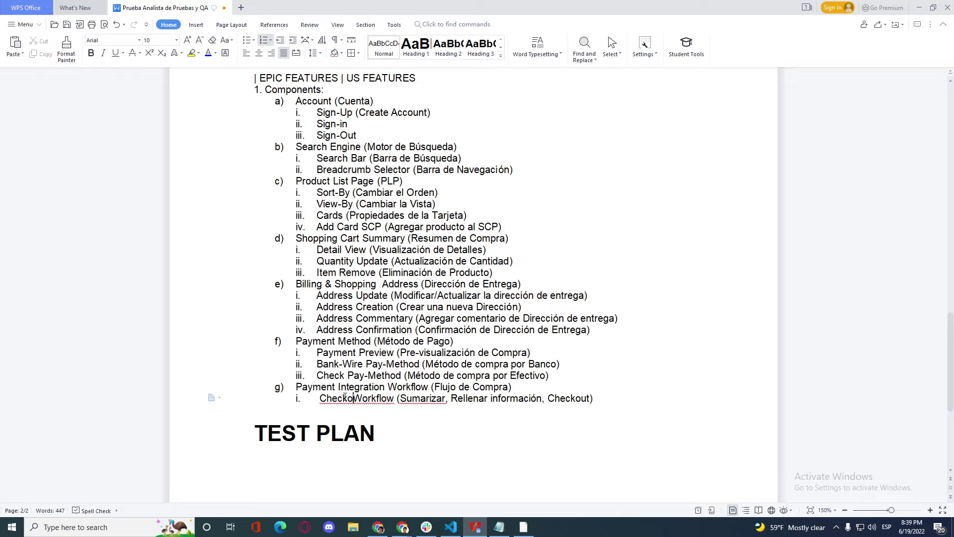
text(ut)
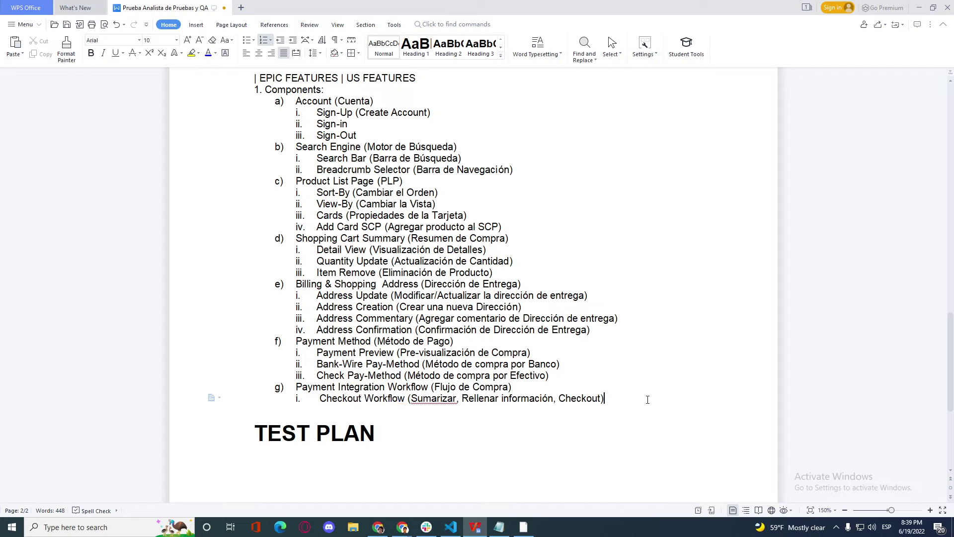
- Step up through the Components list lines from Payment Preview to the top to review them
click(316, 352)
click(323, 226)
click(315, 215)
click(315, 203)
click(316, 192)
click(316, 169)
click(316, 158)
click(318, 135)
click(318, 122)
- Place the cursor after the Checkout Workflow item and compare it with the store page
click(603, 431)
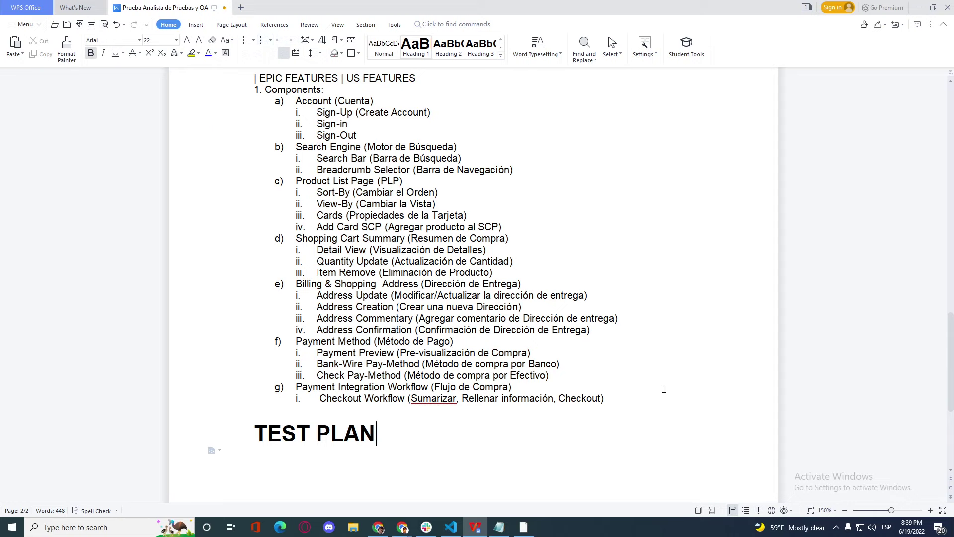
click(637, 399)
key(alt+Tab)
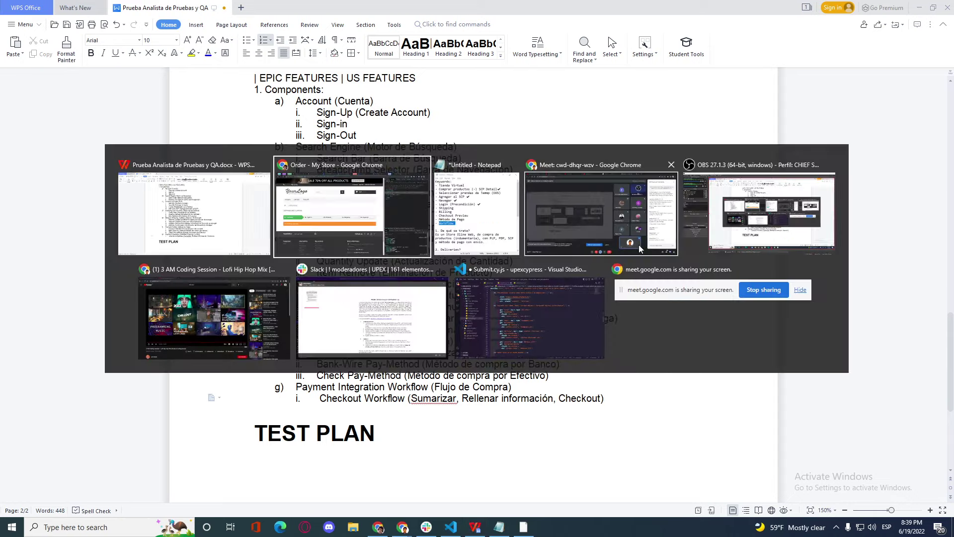
key(alt+Tab)
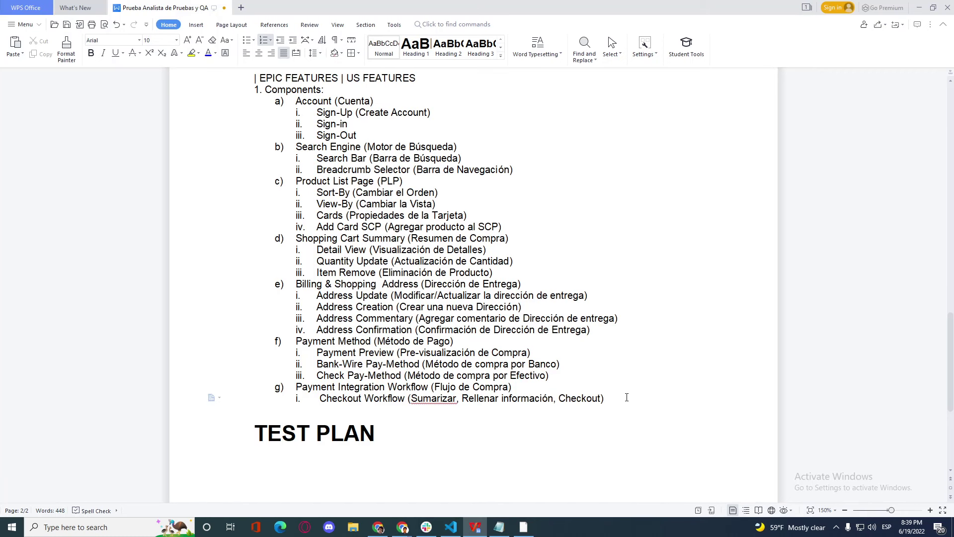
- Launch Calculator via the 'calc' search and place it beside the document's list
key(super)
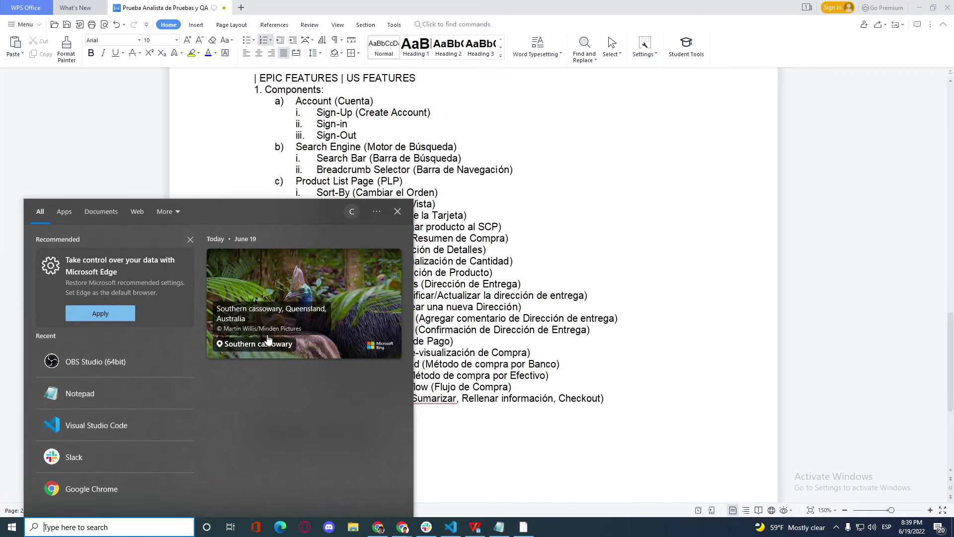
text(calc)
key(Return)
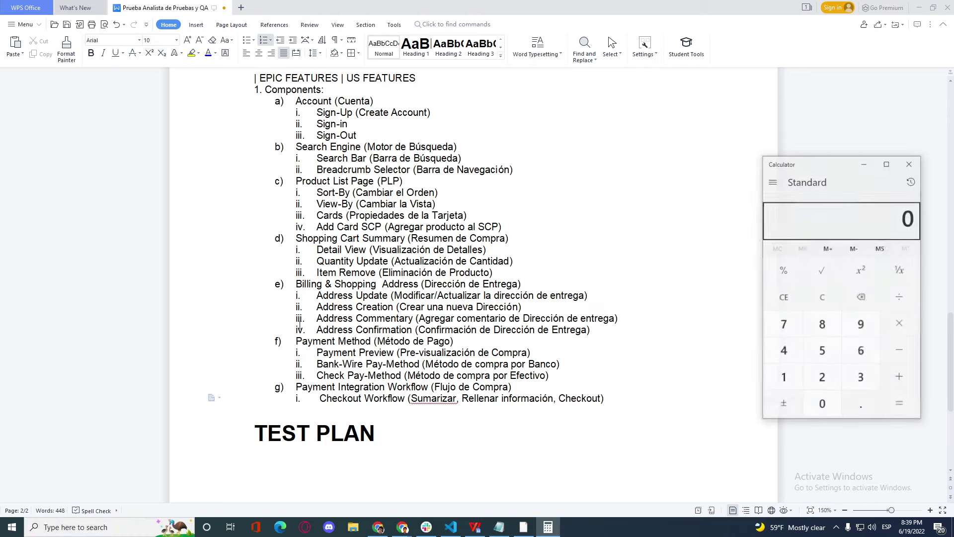
drag(810, 163, 690, 120)
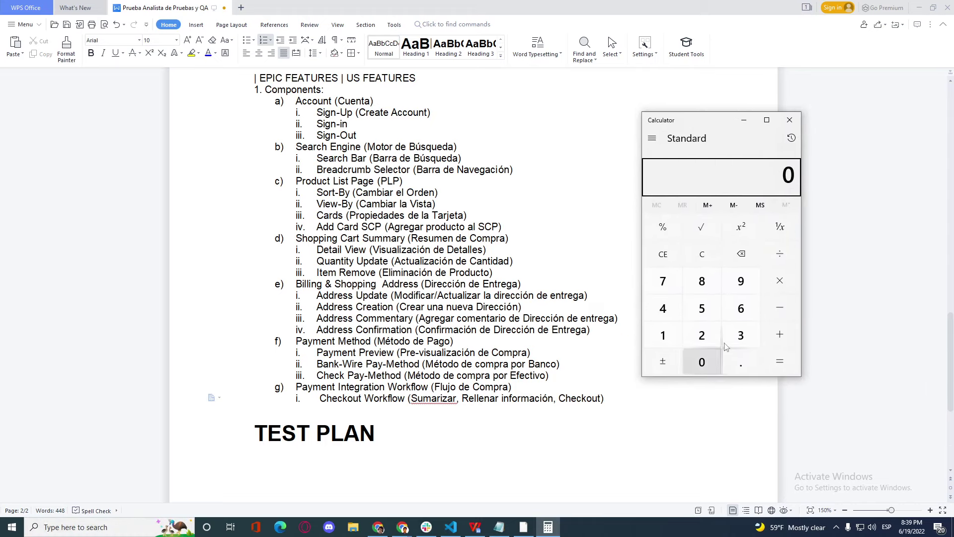
click(714, 257)
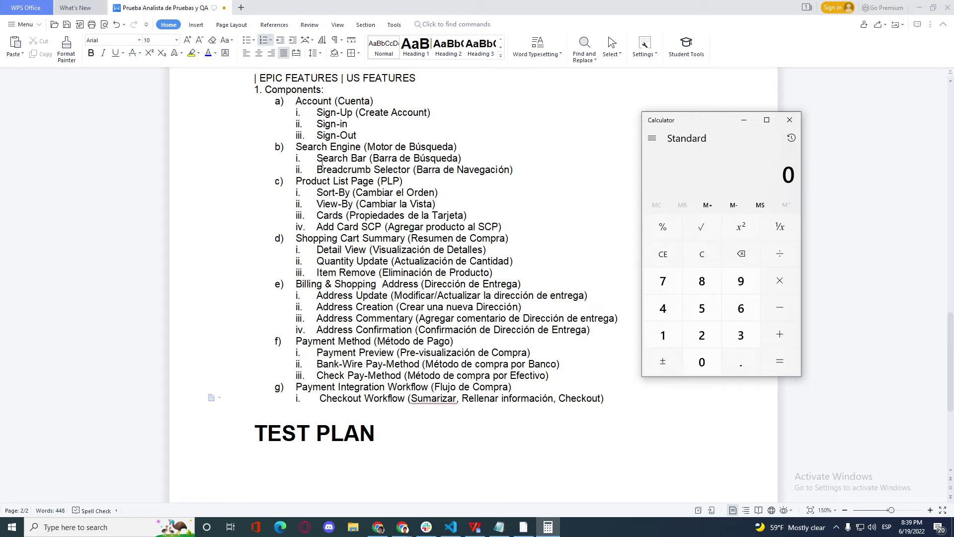
- Remove a stray '¿' before Checkout in the SRS document
click(332, 416)
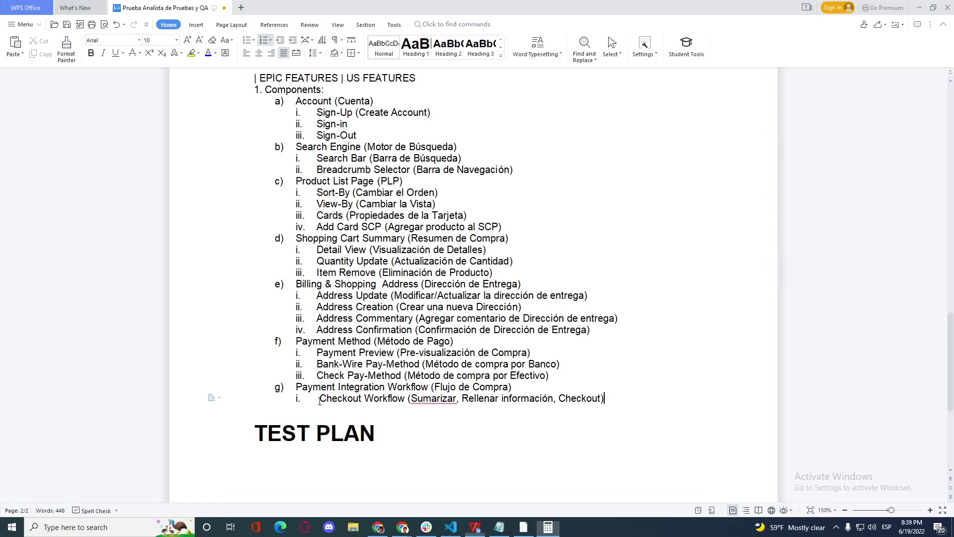
text(¿)
key(BackSpace)
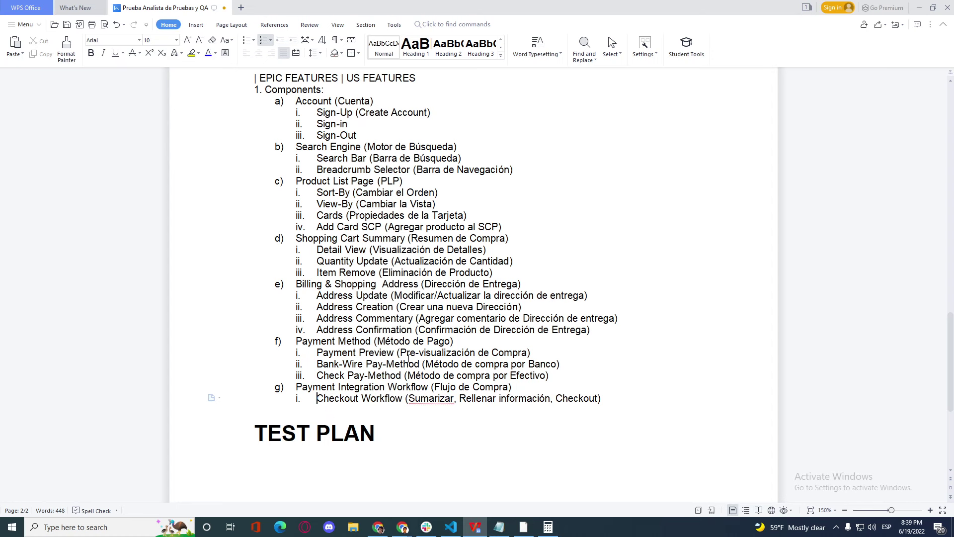
- Enter 20 × in the Calculator
key(alt+Tab)
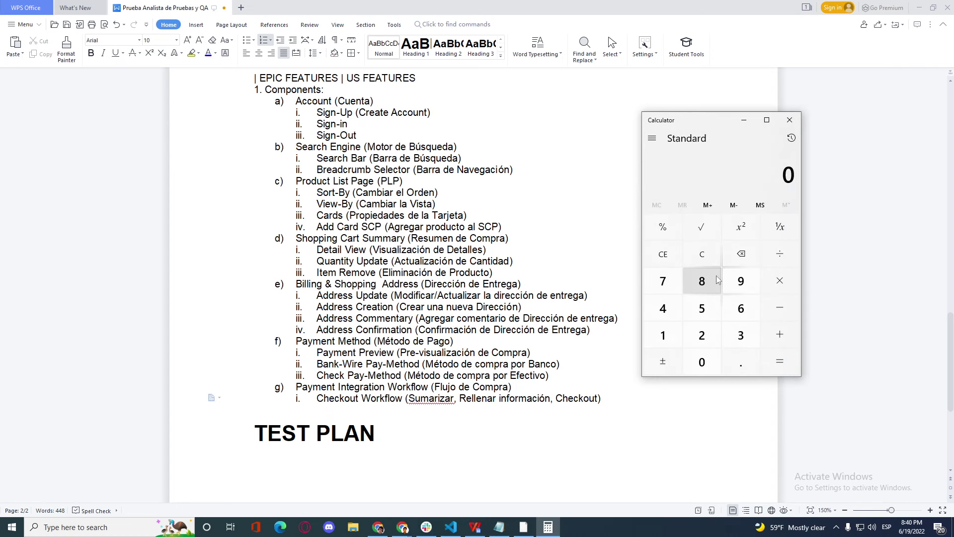
click(708, 338)
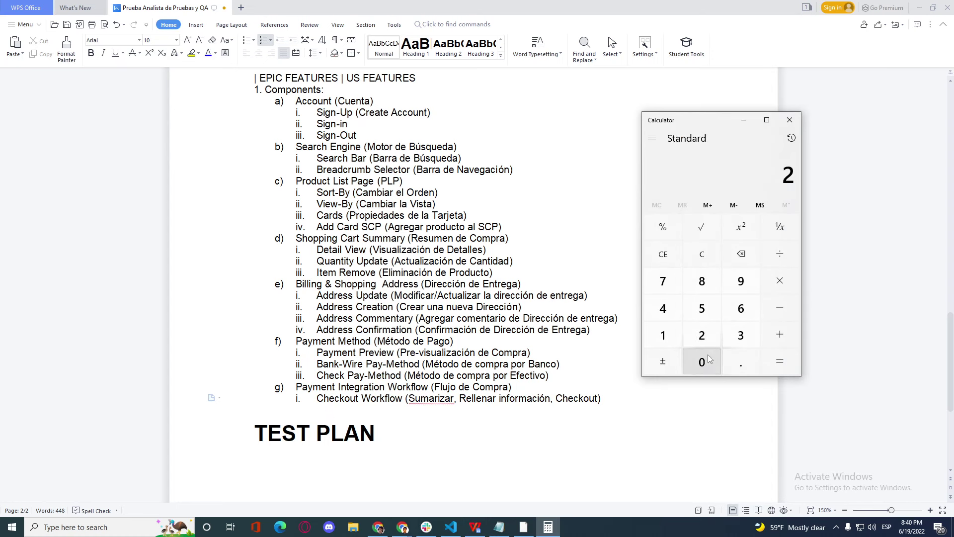
click(709, 359)
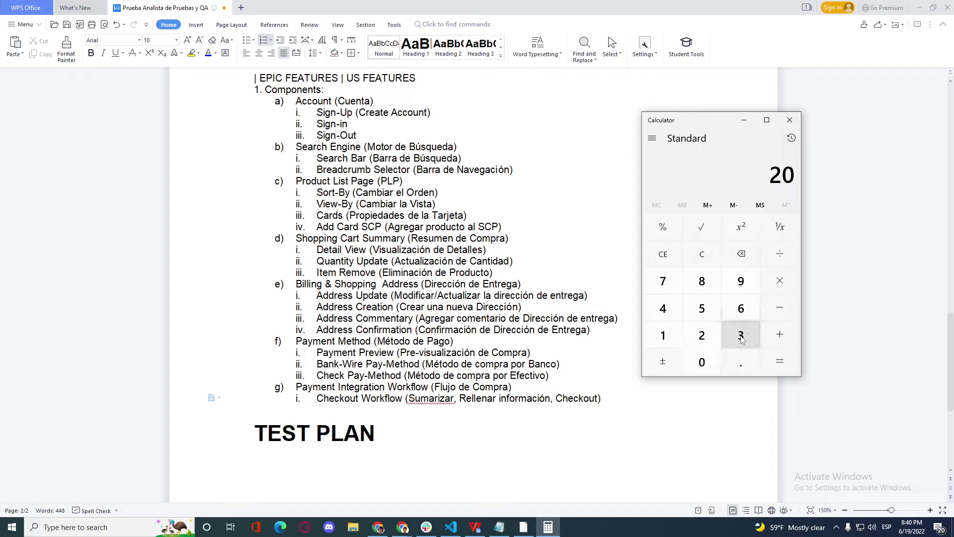
click(779, 282)
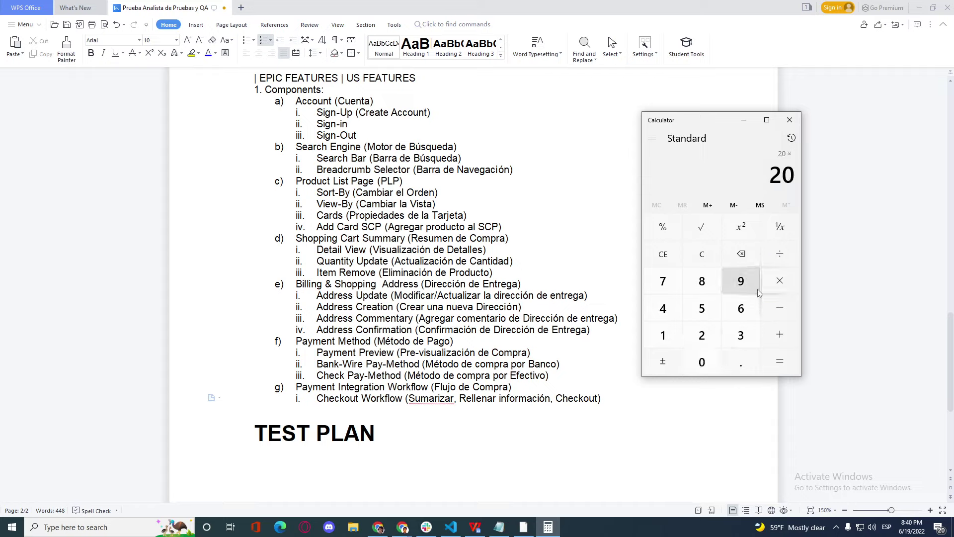
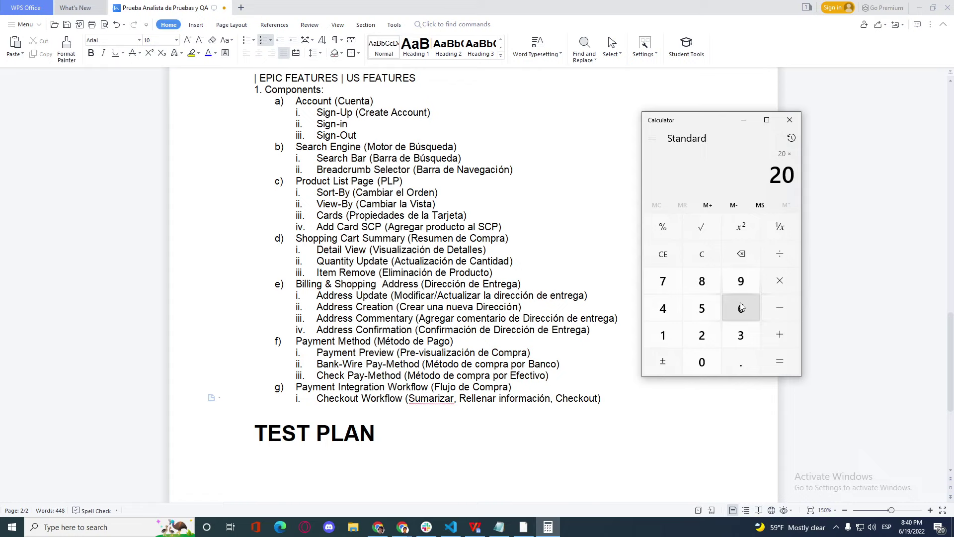
- Finish 20 × 6 = 120 in Calculator and return to the QA document
click(741, 307)
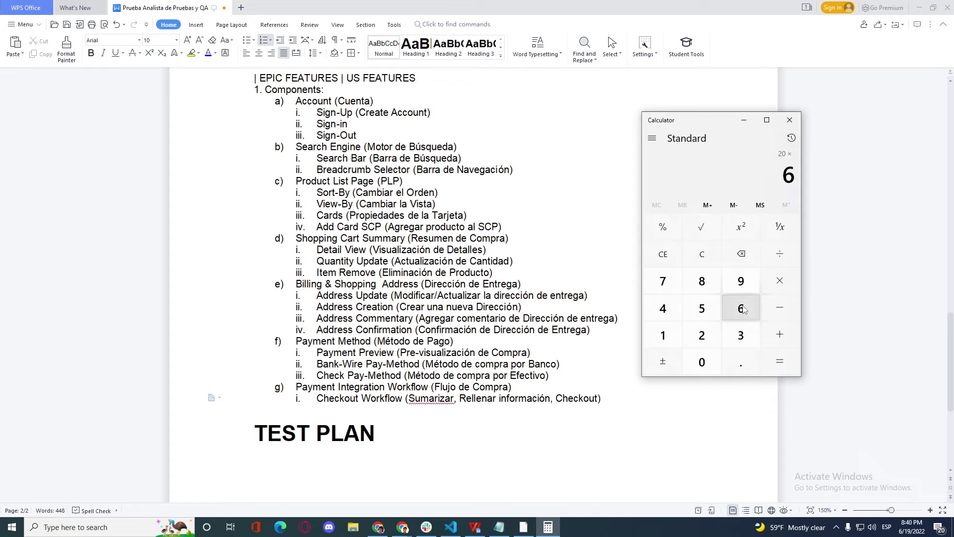
click(763, 360)
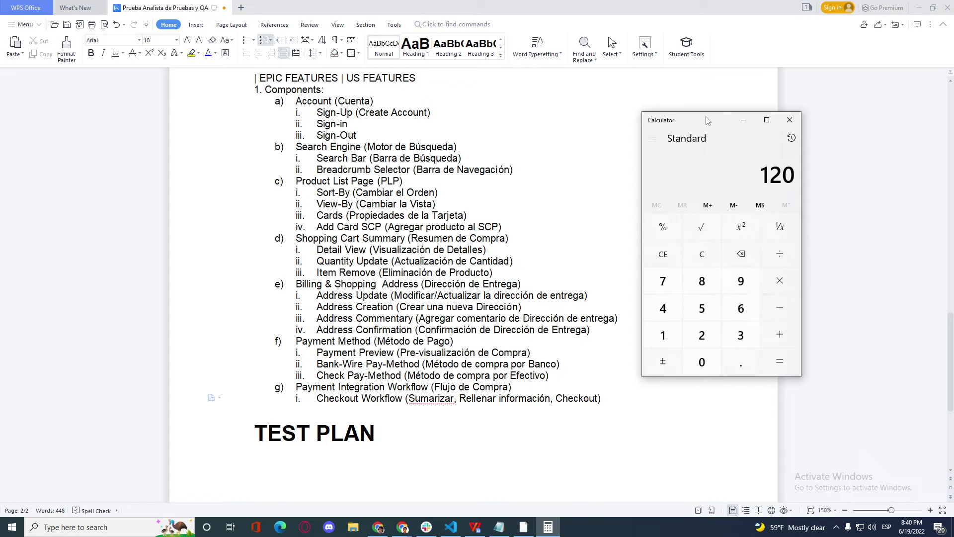
mouse_move(716, 121)
mouse_down()
mouse_move(644, 143)
mouse_move(722, 137)
mouse_up()
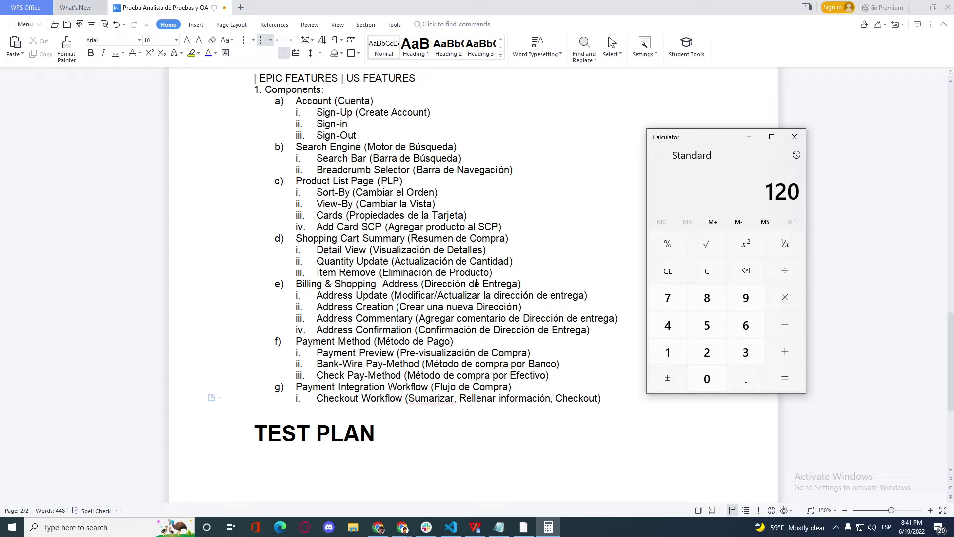
click(232, 181)
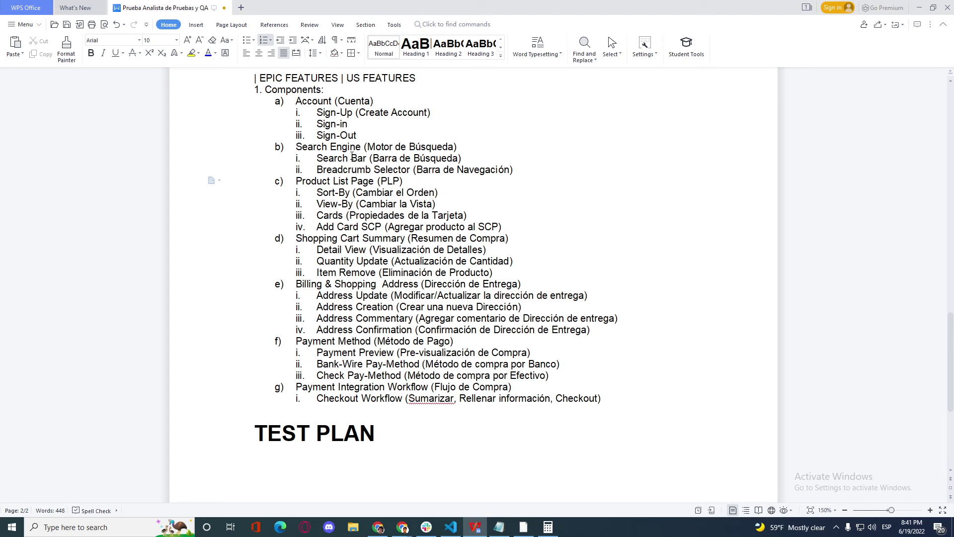
- Add an empty, one-level-indented sub-item below Sign-Up (Create Account)
scroll(368, 155, up, 3)
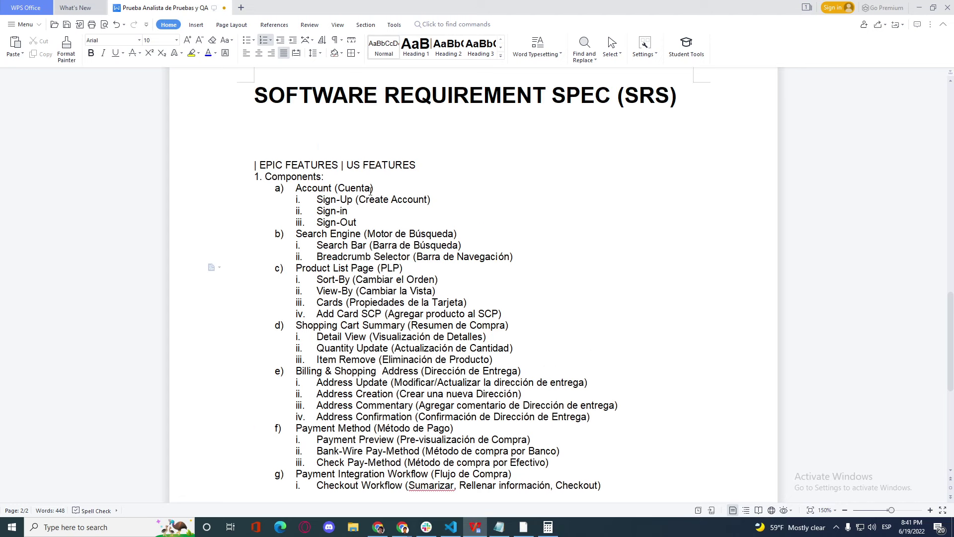
click(446, 197)
key(Return)
key(Tab)
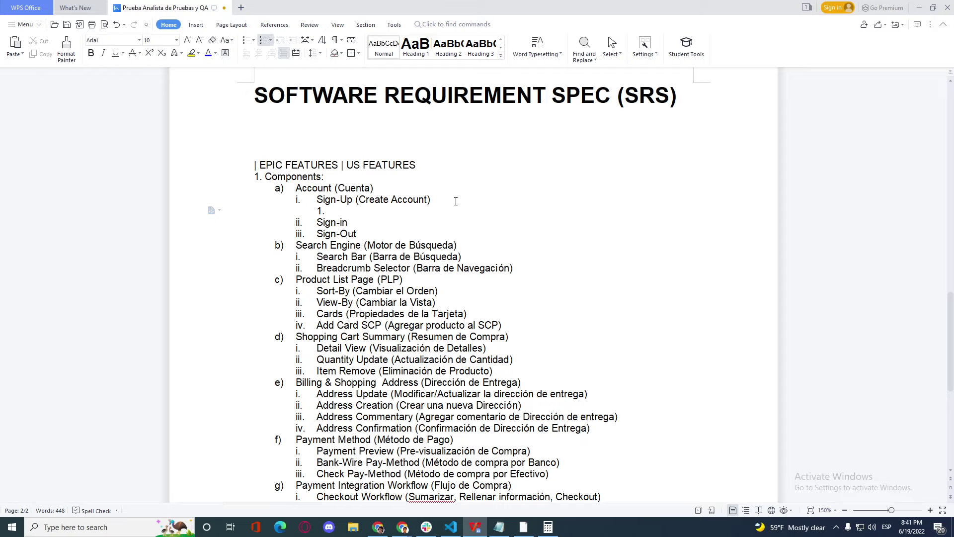
- Append '| Assumptions' to the end of the EPIC FEATURES | US FEATURES line
click(426, 165)
text(| Assumptions)
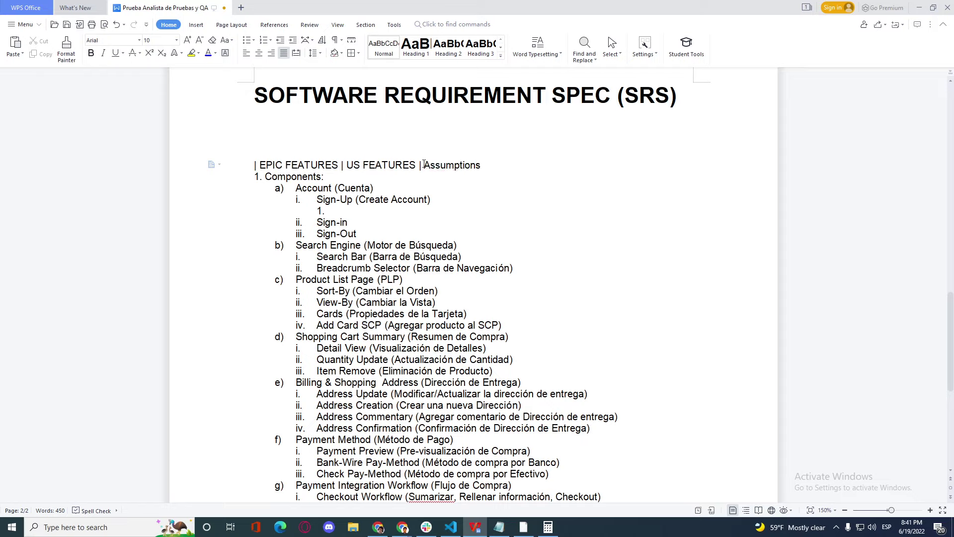
click(479, 178)
double_click(477, 166)
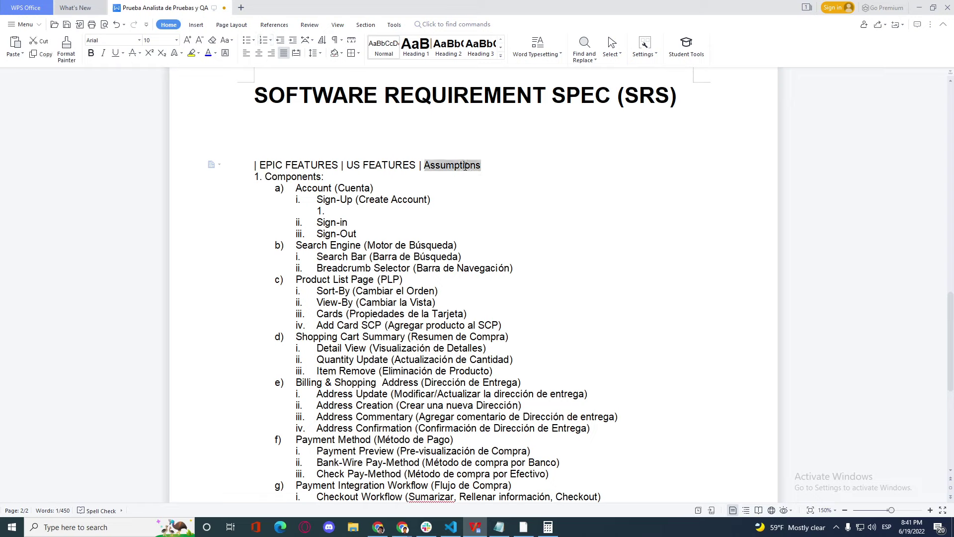
click(479, 187)
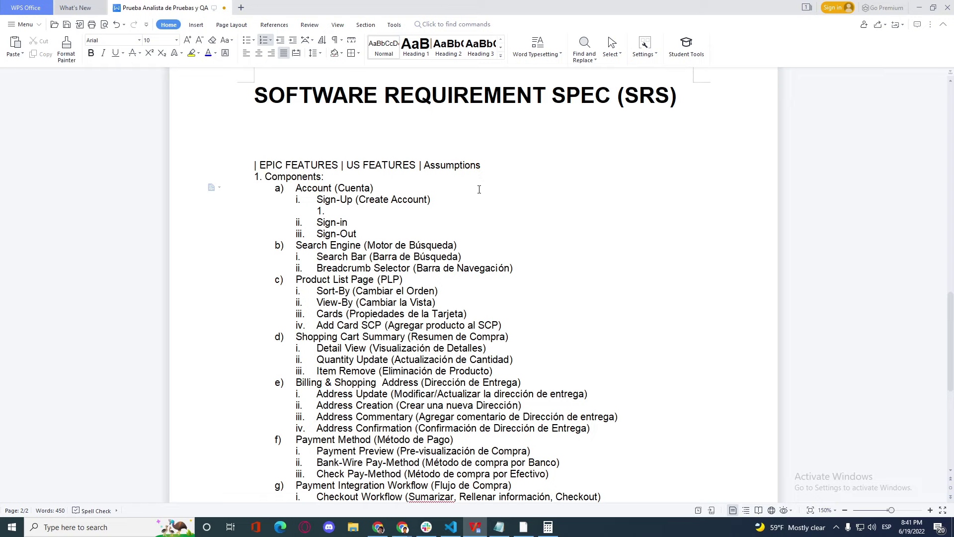
click(473, 207)
- Replace the Assumptions label on the header line with 'Criterios'
double_click(450, 165)
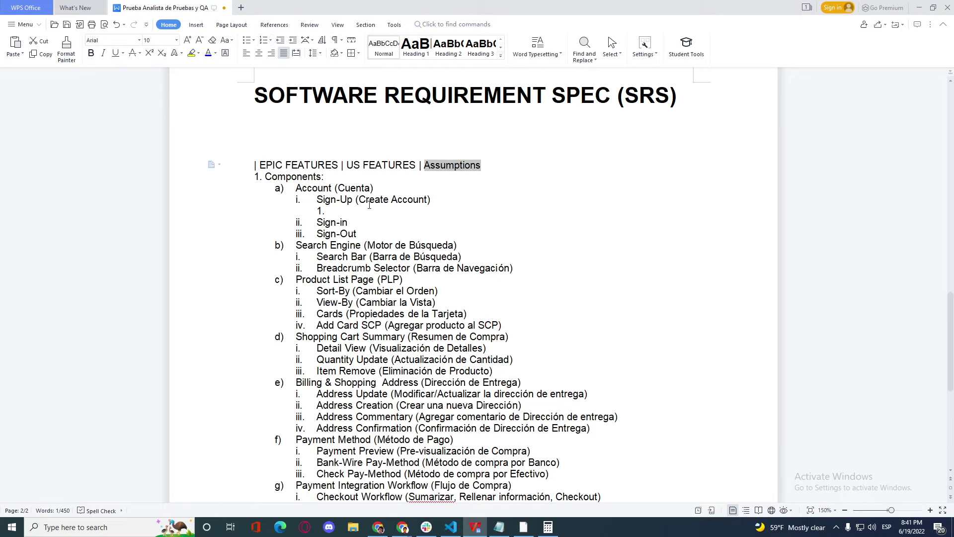
click(307, 188)
drag(307, 188, 389, 188)
click(403, 226)
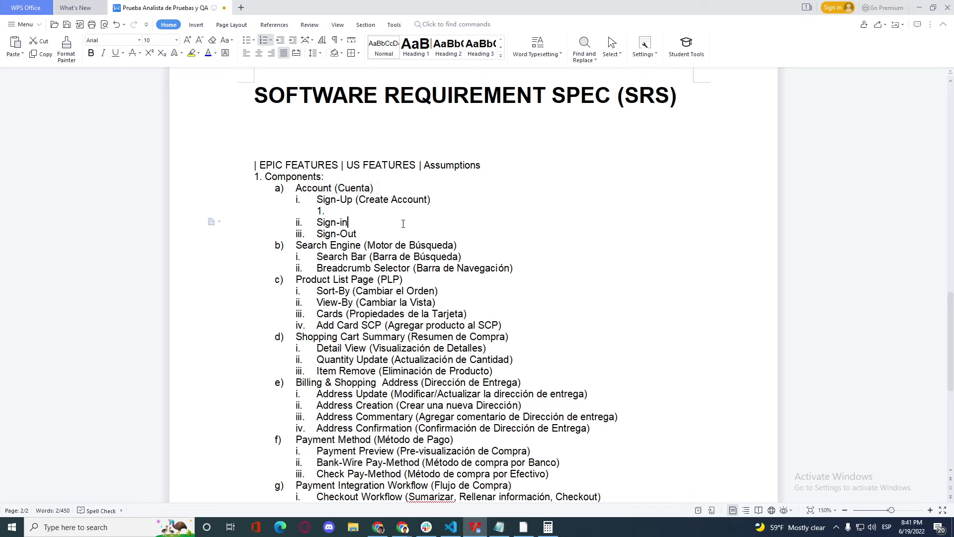
double_click(454, 165)
text(Critew)
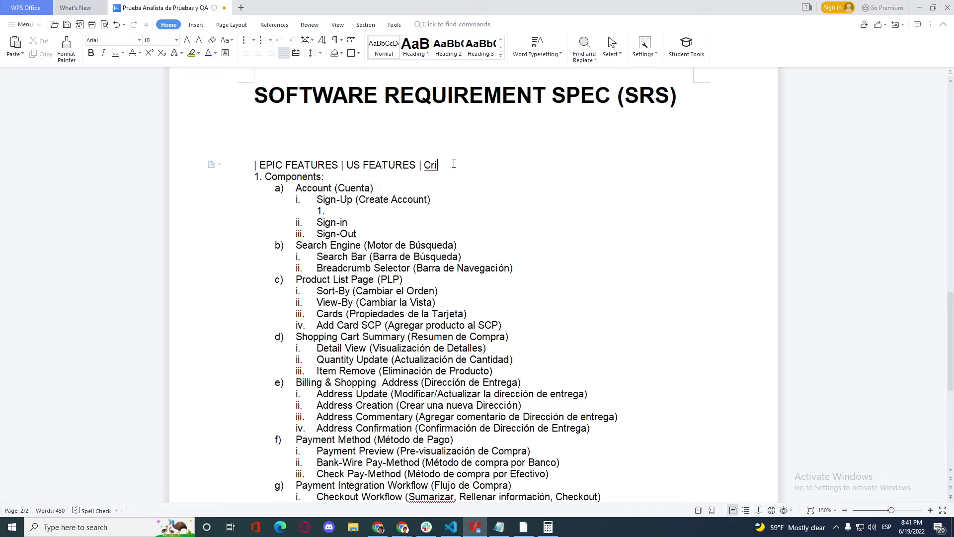
key(BackSpace)
text(rios)
- Review the Account items from Sign-Up through Breadcrumb, including the new empty sub-item
click(437, 198)
click(351, 207)
double_click(324, 198)
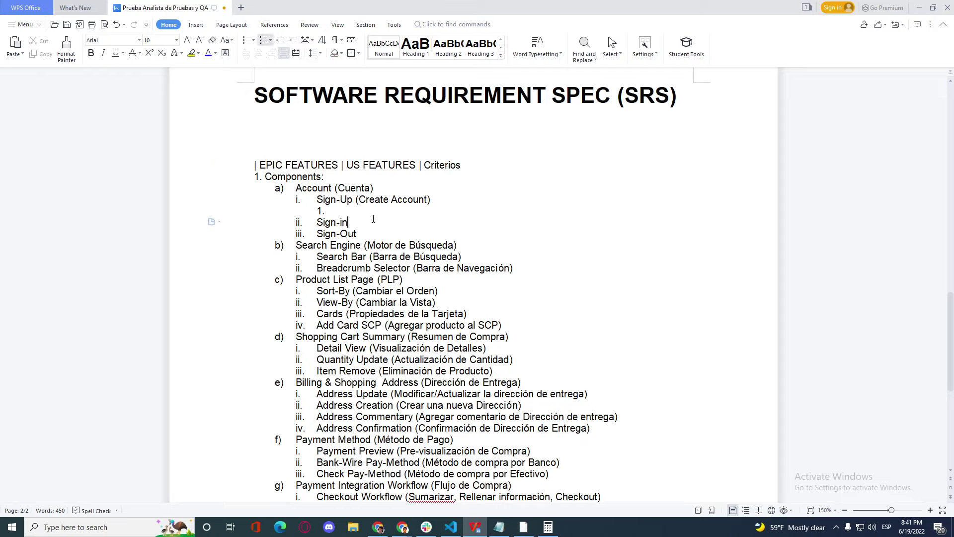
drag(374, 233, 334, 209)
click(355, 222)
drag(419, 268, 298, 188)
click(418, 267)
drag(364, 237, 321, 209)
click(343, 219)
scroll(376, 360, down, 5)
scroll(376, 361, up, 10)
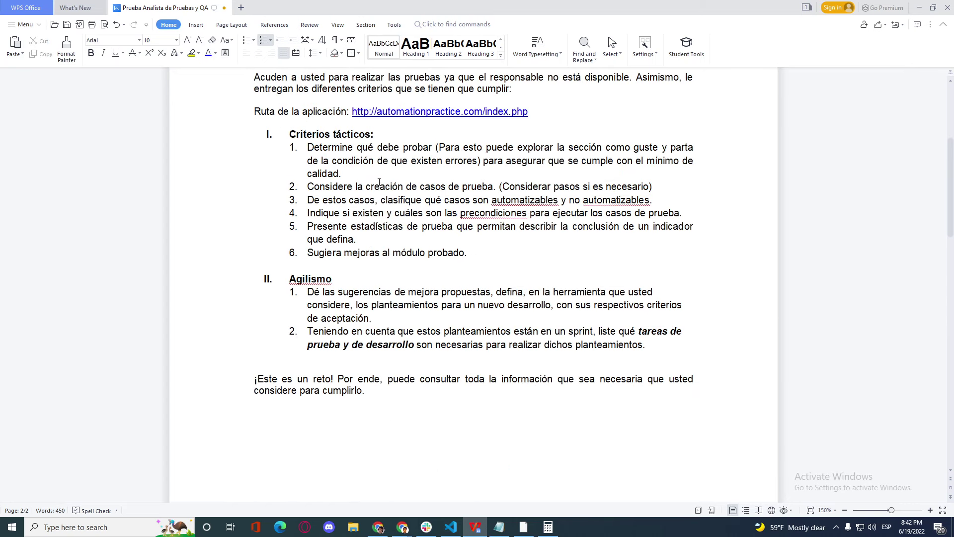
- Under TEST PLAN, start a numbered list with '1. Assuptions' and a new item
scroll(388, 308, down, 9)
scroll(394, 281, down, 3)
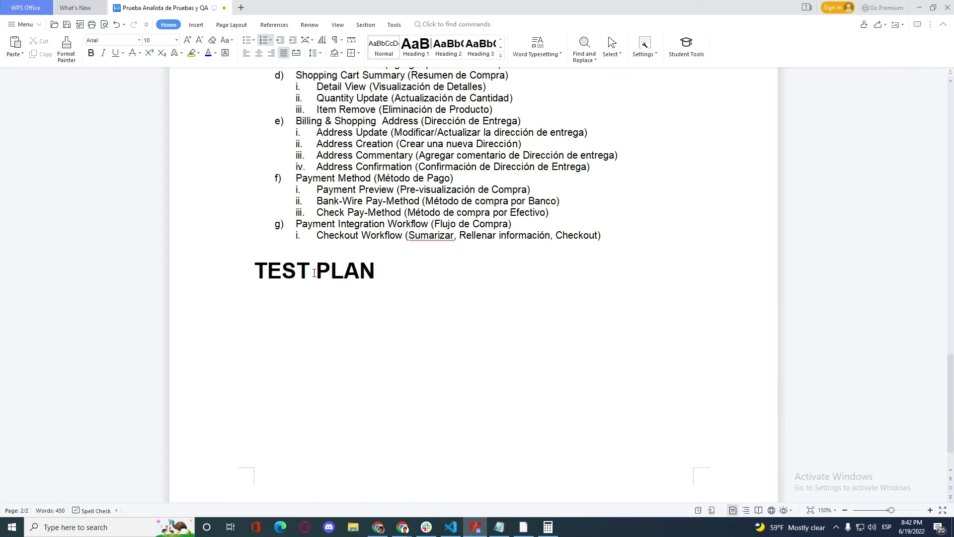
click(420, 274)
text(1. Assuptions)
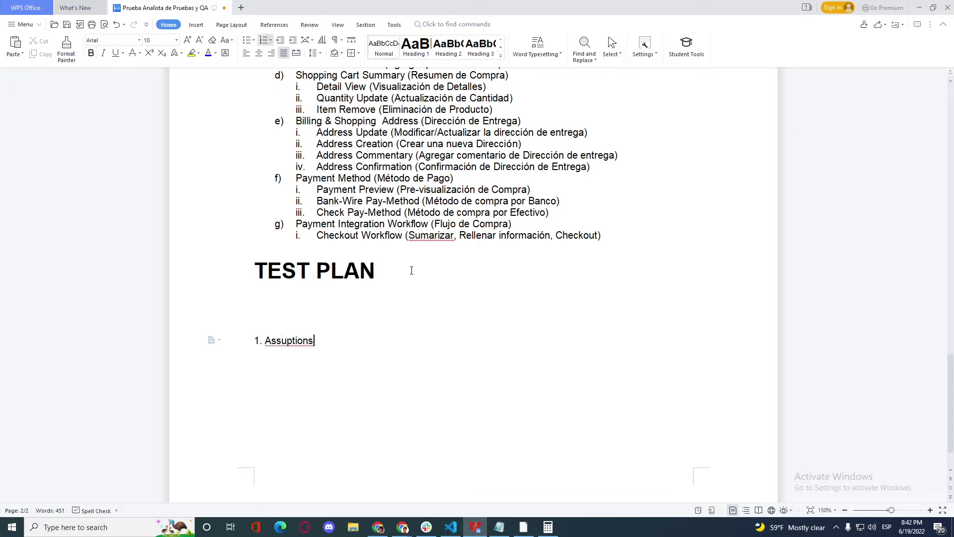
key(BackSpace)
text(s)
key(Return)
- Correct the misspelled 'Assuptions' to 'Assumption' using the spelling suggestion
click(277, 341)
scroll(377, 280, up, 5)
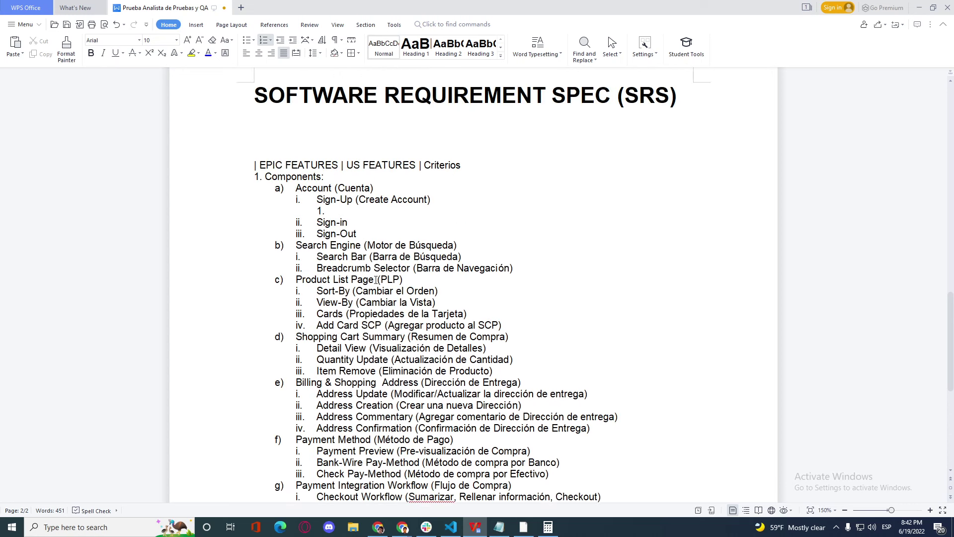
scroll(366, 336, down, 5)
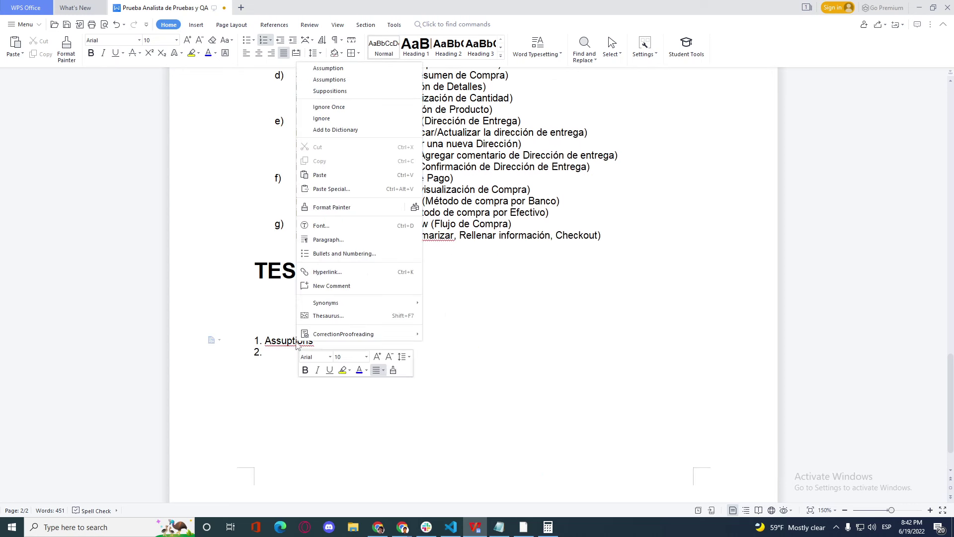
right_click(294, 344)
click(328, 69)
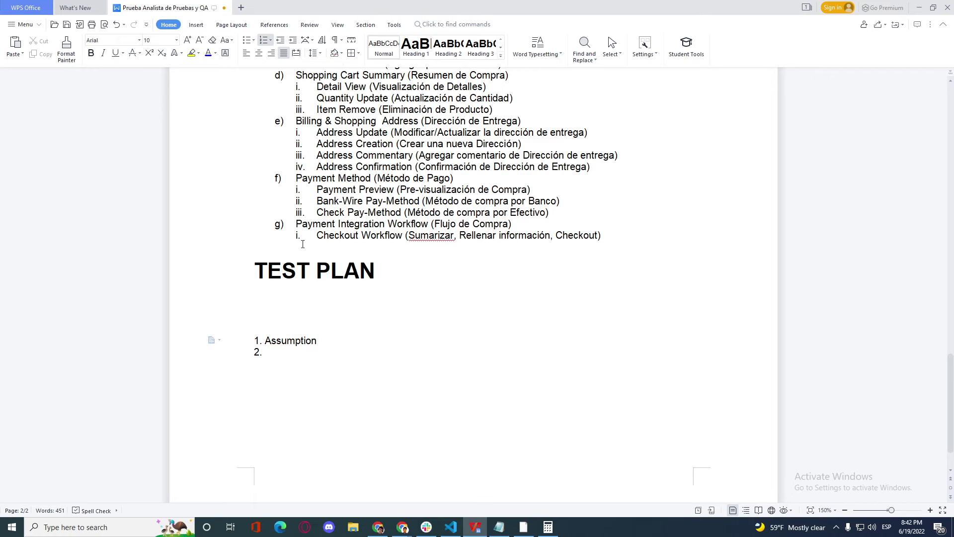
- Add Scope and Focus as items 2 and 3, leaving an empty item 4
click(315, 355)
text(Scope)
key(Return)
text(Focus)
key(Return)
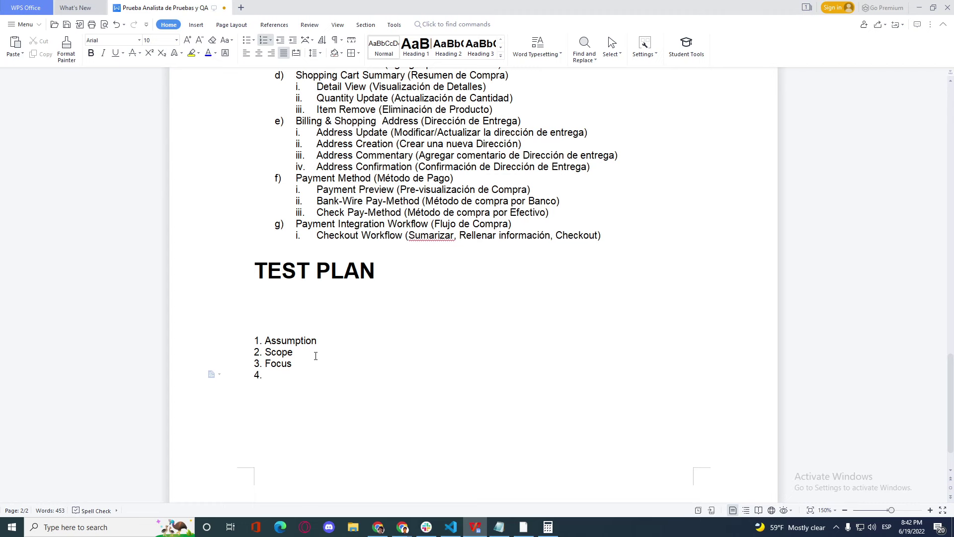
scroll(334, 209, up, 5)
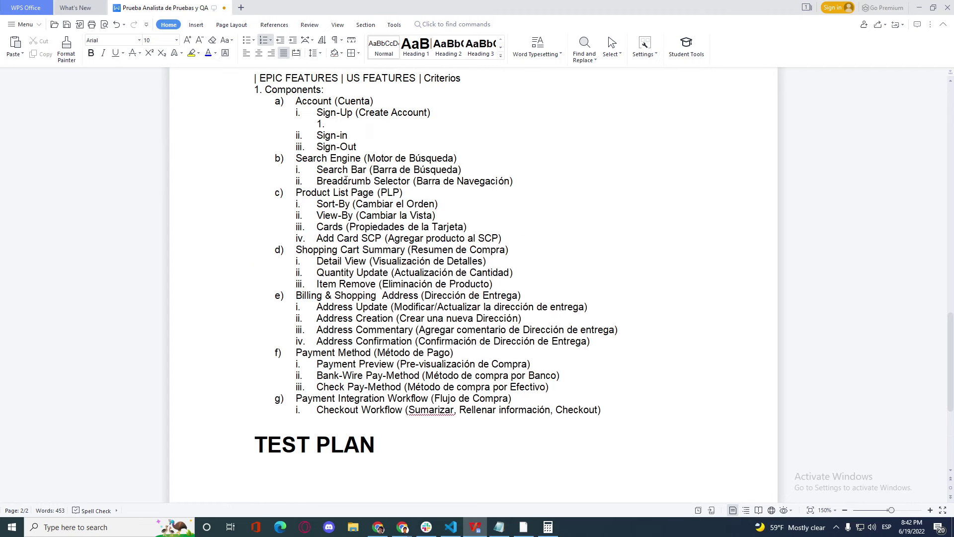
scroll(344, 248, down, 3)
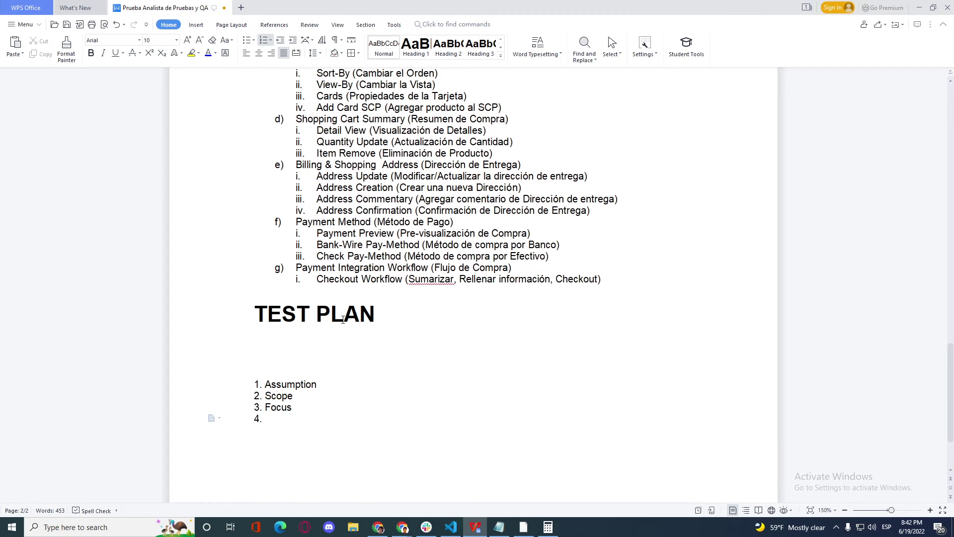
- Add 'Resources (HR / Tools)' as item 4 and start item 5
click(310, 396)
click(299, 421)
text(Resources)
scroll(272, 400, down, 3)
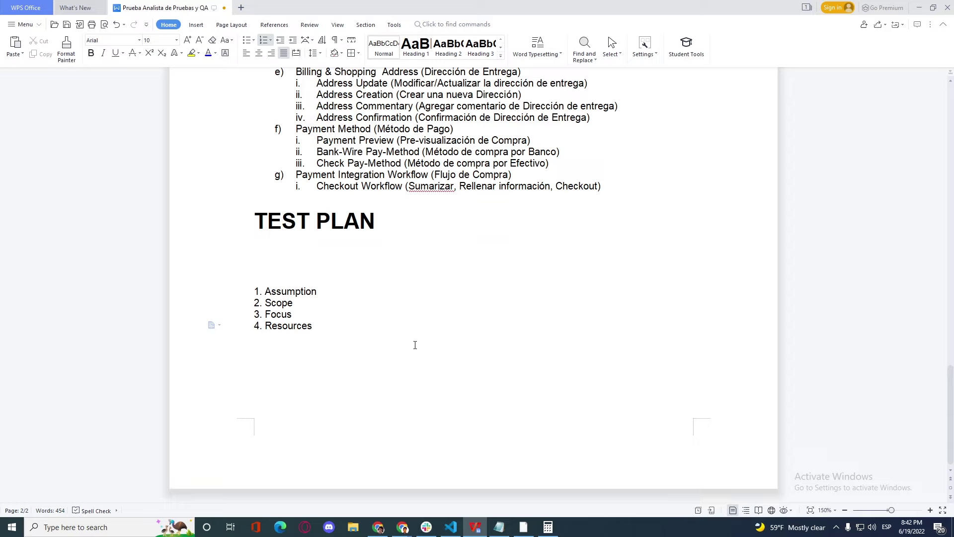
text((HR / Tools))
key(Return)
key(Return)
key(Return)
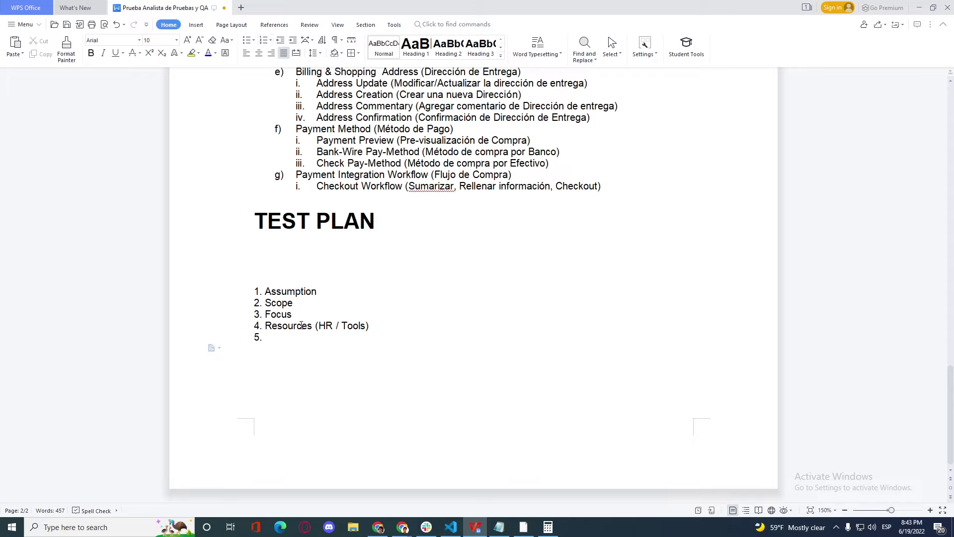
- Type 'Test Criteria' as item 5, then insert 'Risk' after Resources
click(294, 313)
click(292, 339)
text(Test Cri)
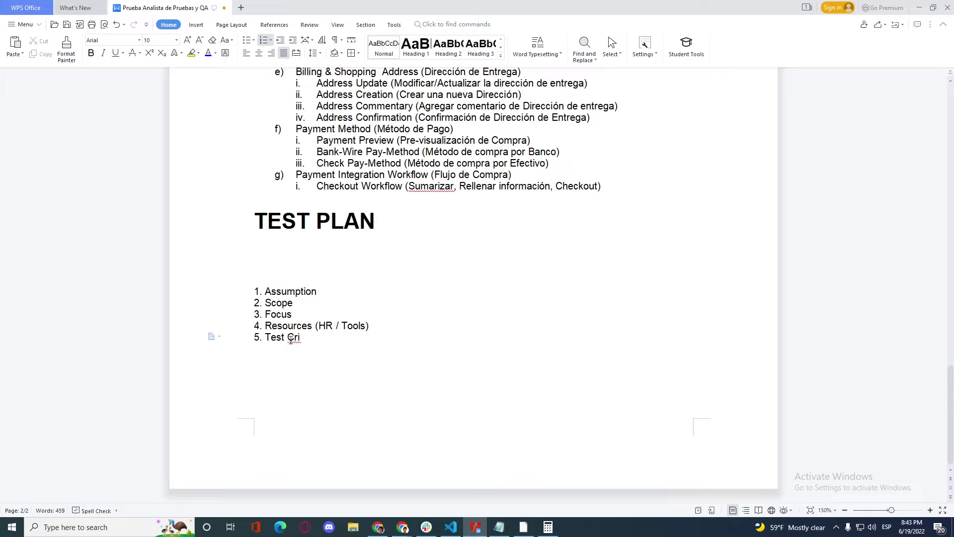
text(teria)
key(Up)
key(Return)
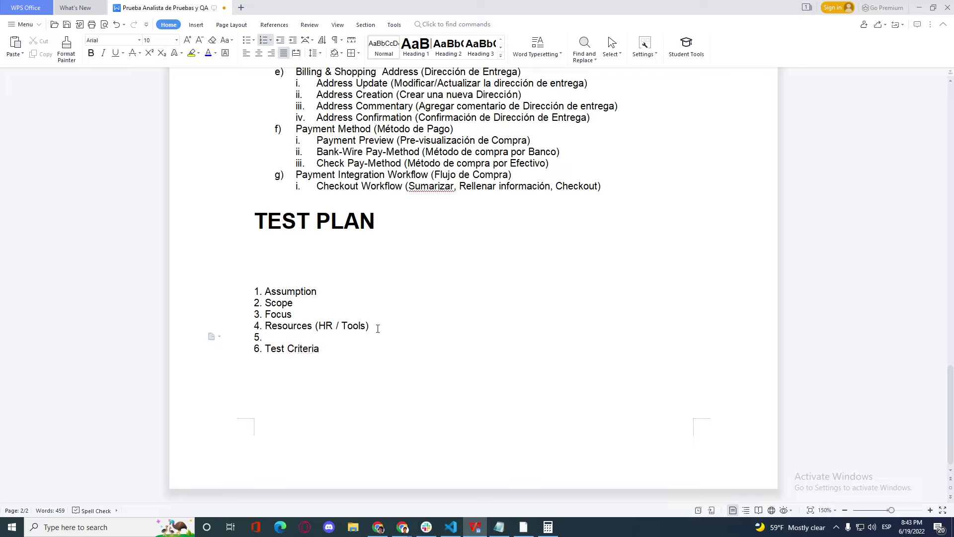
text(Risk)
- Start a new empty list item after Test Criteria
triple_click(322, 350)
click(329, 350)
key(Return)
key(alt+Tab)
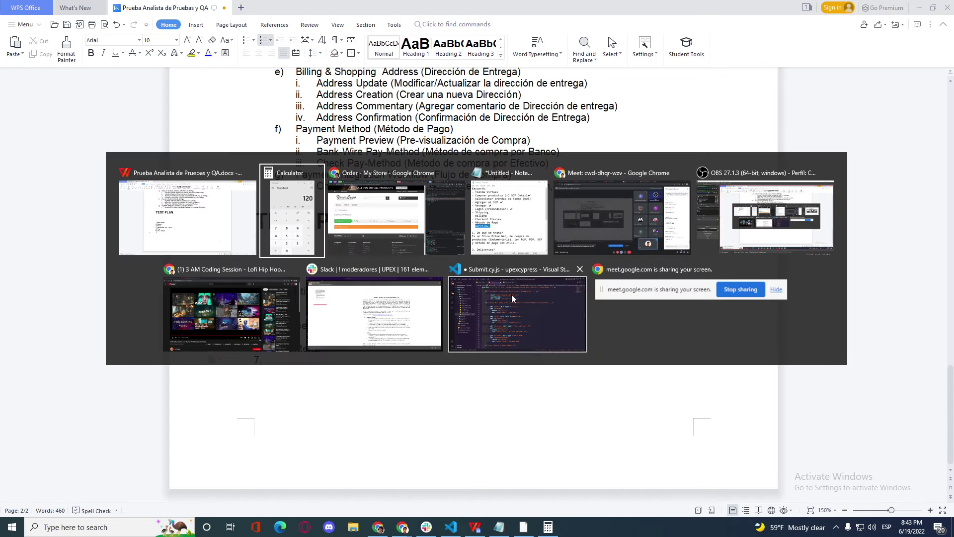
- In Chrome's Jira tab, search UPEX-46 and open the QA TEST PLAN - UPEX SUT - Releases issue
click(403, 211)
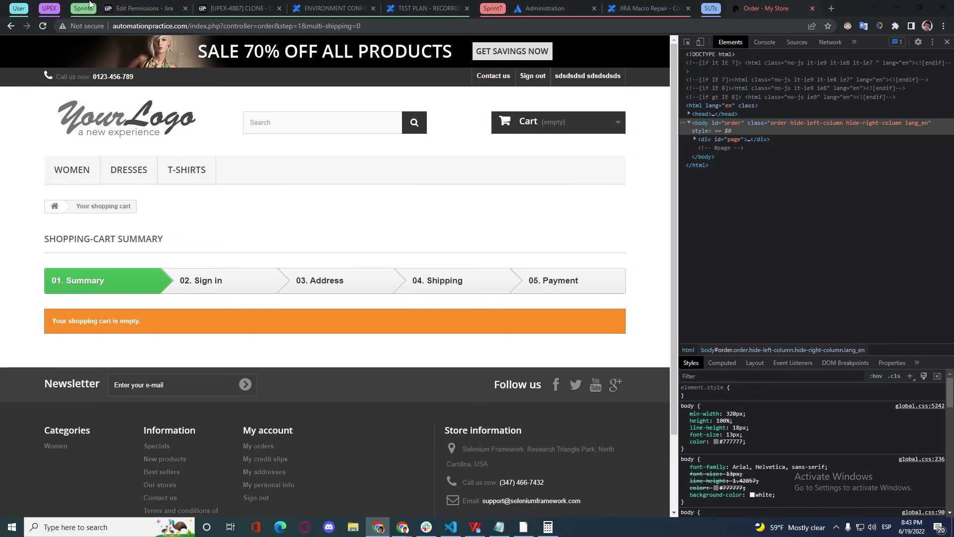
click(253, 9)
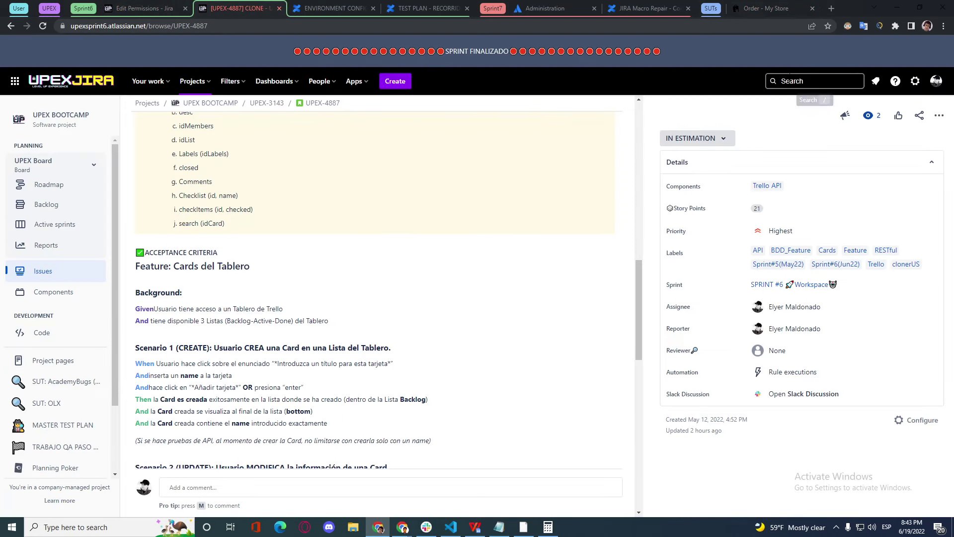
click(797, 82)
text(UPEX)
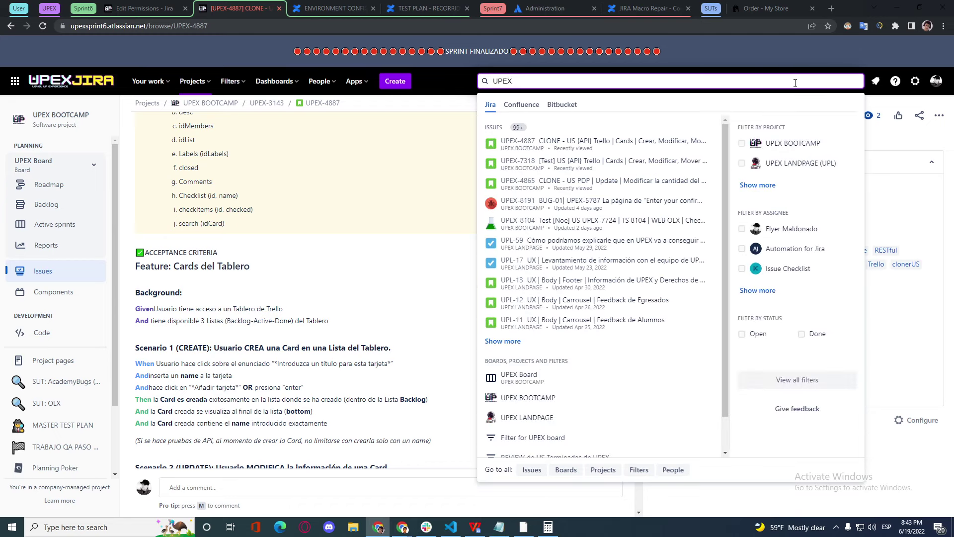
text(-57)
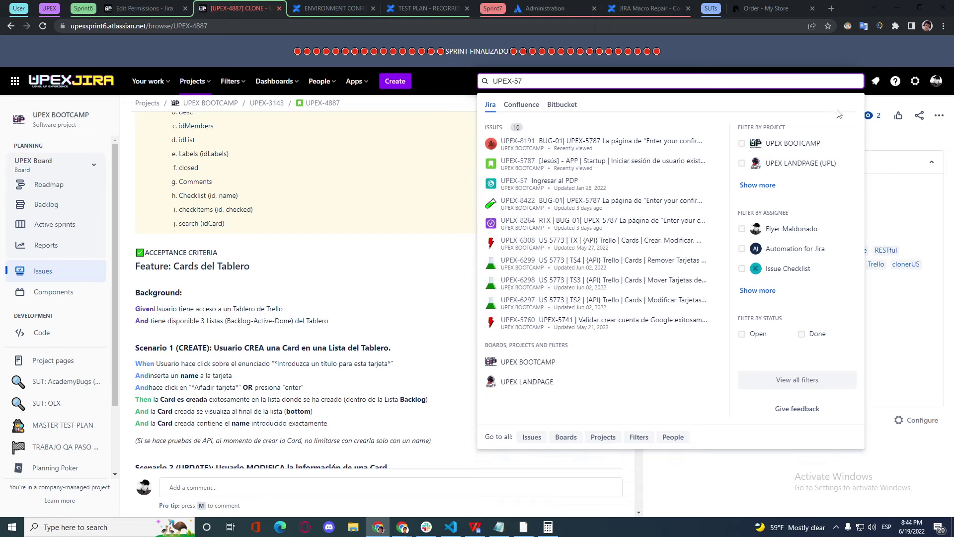
key(BackSpace)
text(6)
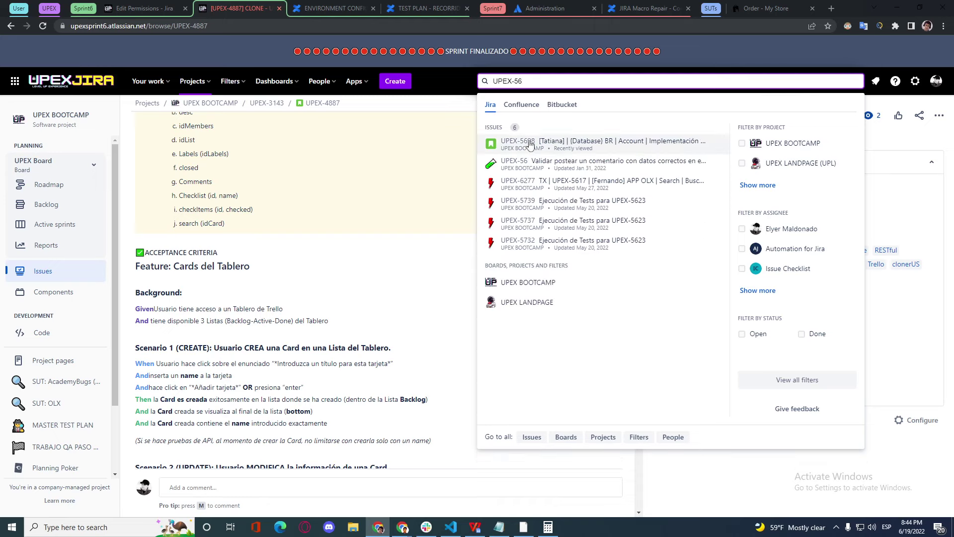
key(BackSpace)
key(BackSpace)
text(46)
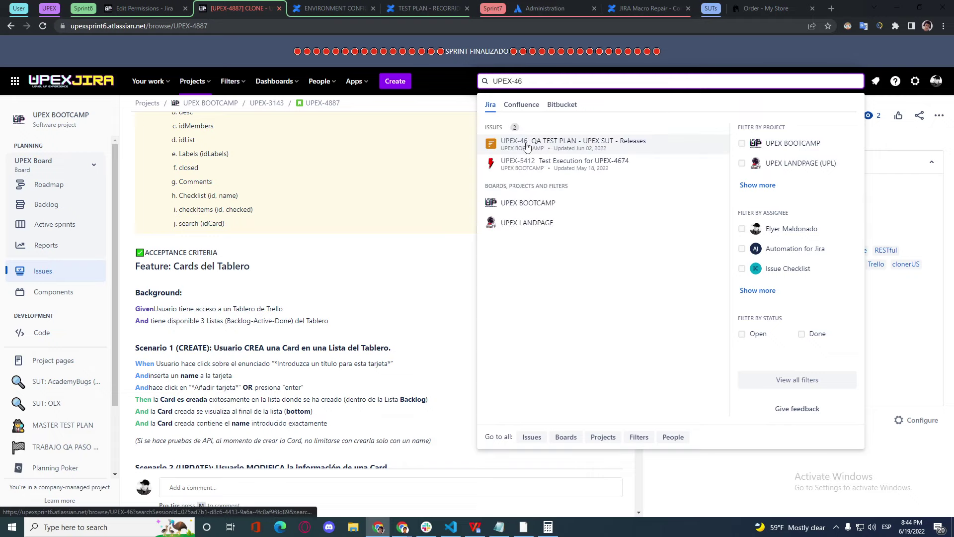
click(528, 146)
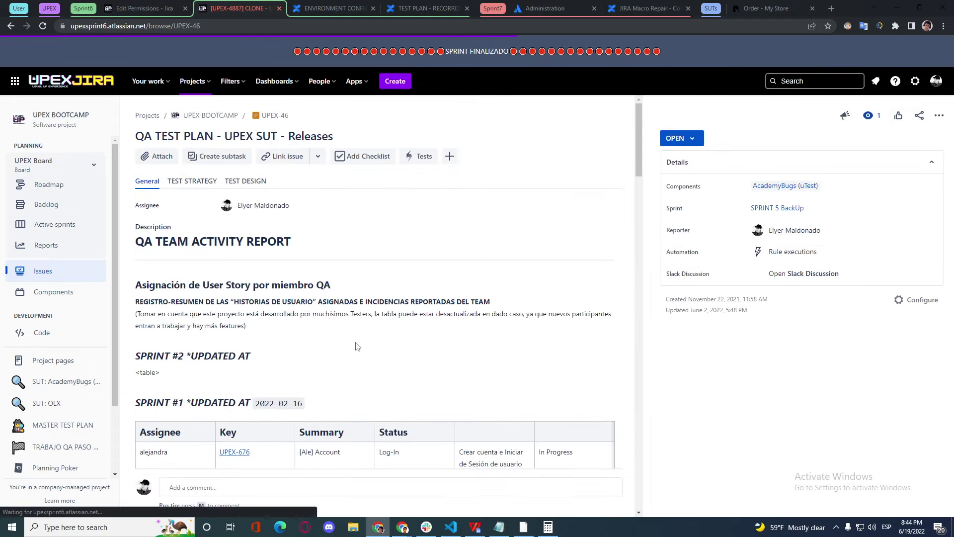
scroll(269, 288, down, 1)
- Show UPEX-46's TEST STRATEGY and scroll past the step diagram to the SCOPE section
scroll(269, 289, down, 5)
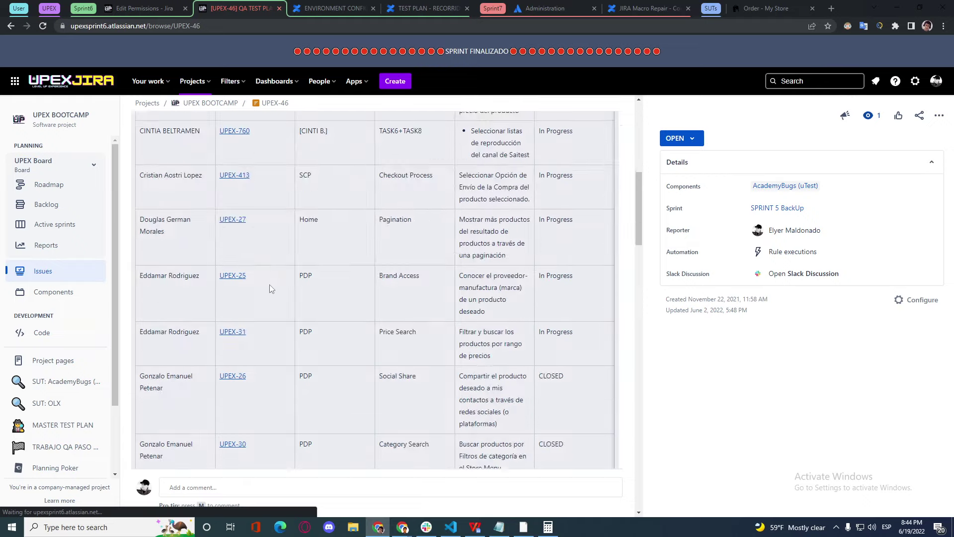
scroll(269, 289, up, 10)
click(196, 183)
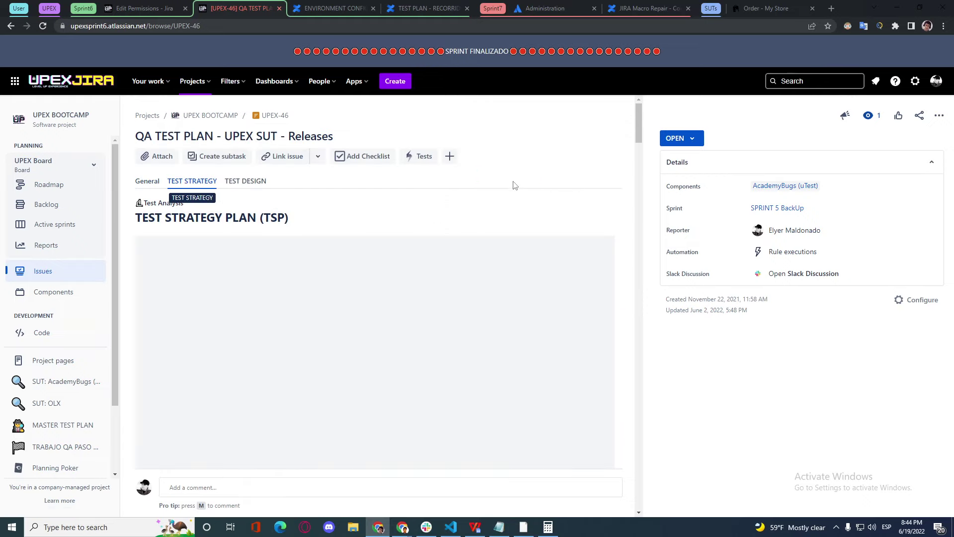
scroll(451, 248, down, 2)
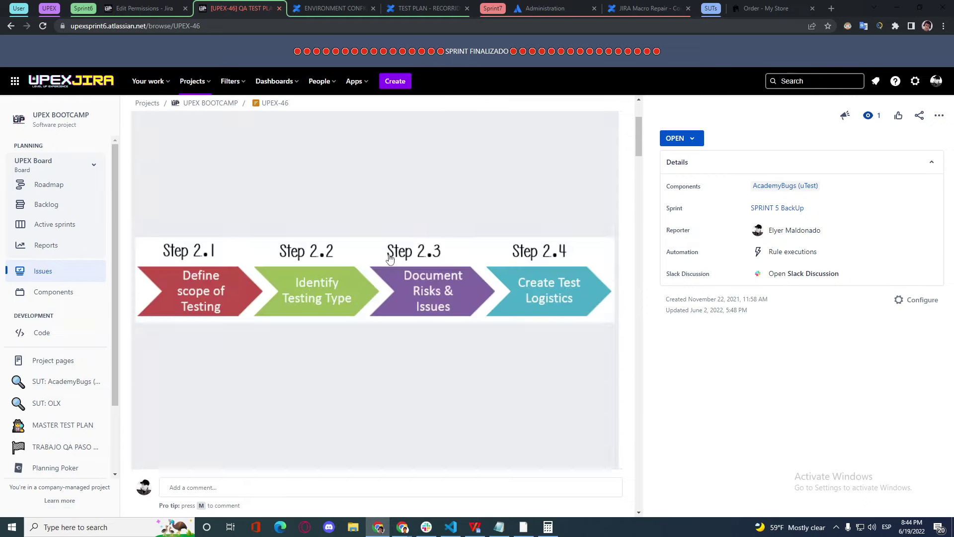
scroll(388, 260, up, 3)
scroll(379, 266, down, 6)
scroll(429, 229, up, 3)
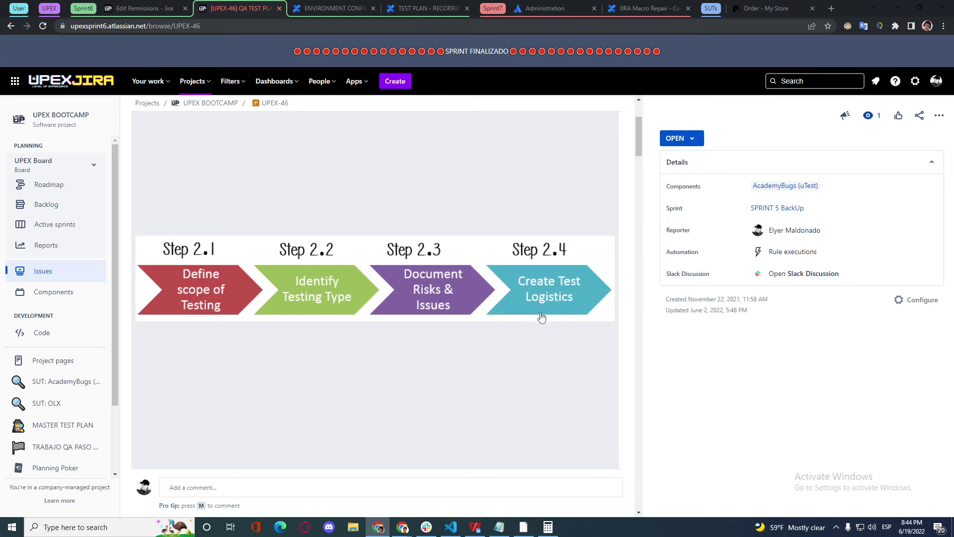
scroll(334, 326, down, 9)
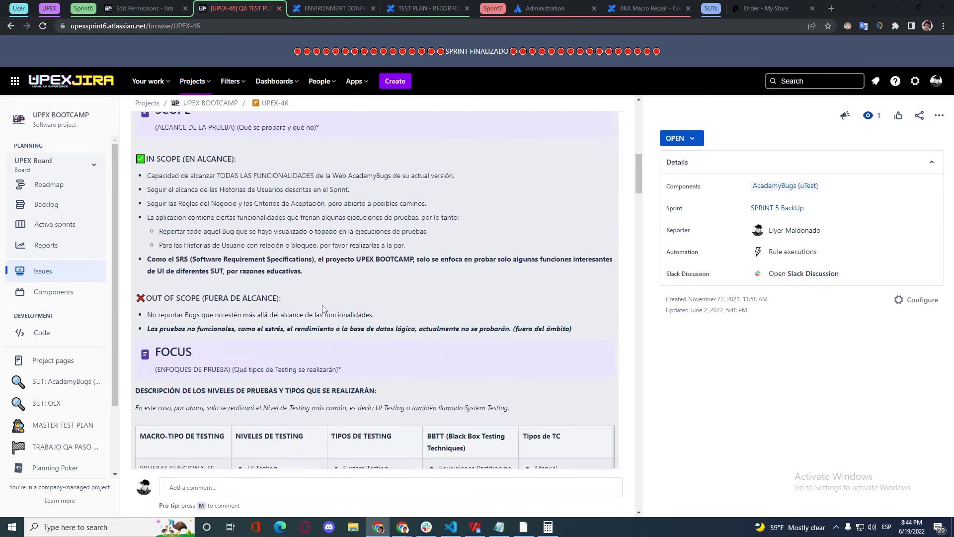
- Read the FOCUS testing-types table and the four black-box technique items, reaching the BBTT section
scroll(296, 273, up, 3)
scroll(297, 273, down, 6)
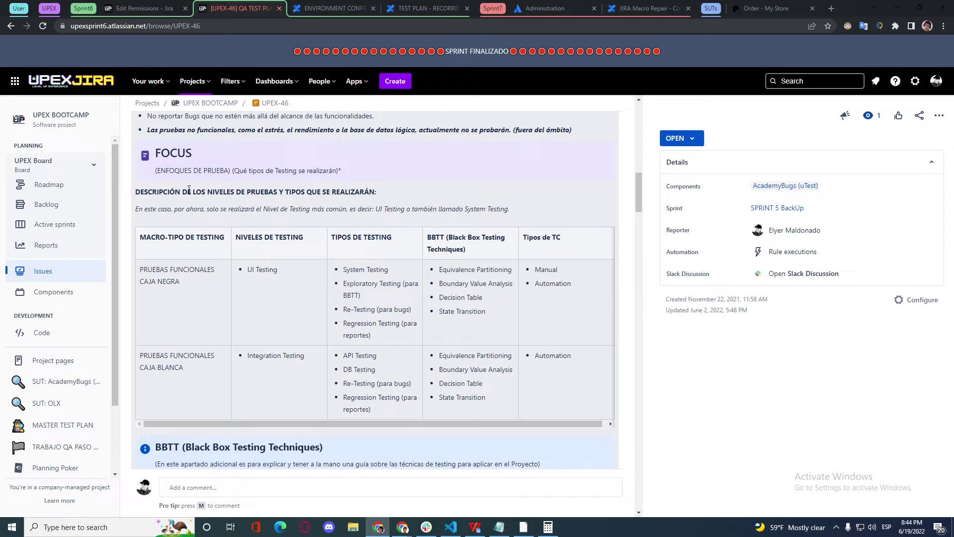
scroll(184, 214, down, 1)
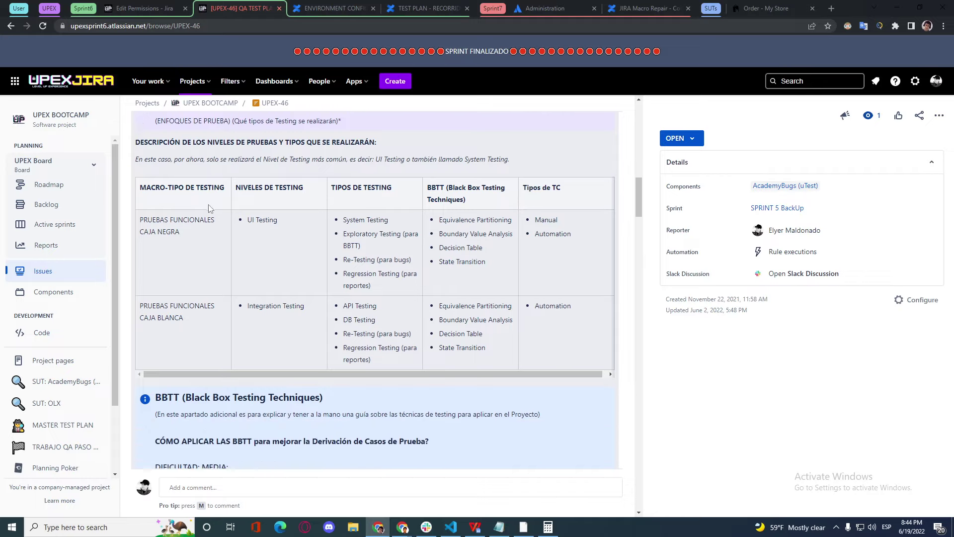
scroll(197, 190, up, 1)
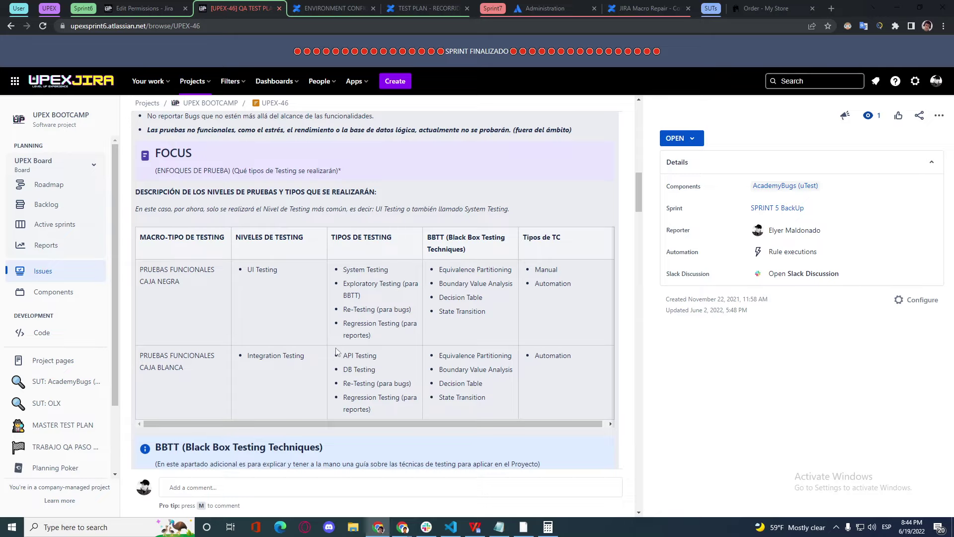
scroll(476, 287, down, 1)
scroll(509, 380, up, 1)
drag(506, 313, 438, 268)
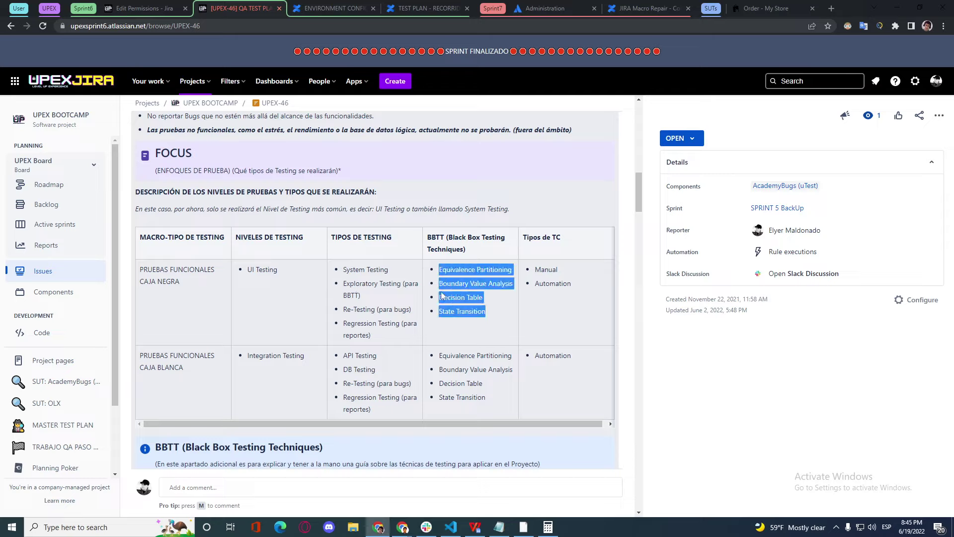
click(669, 389)
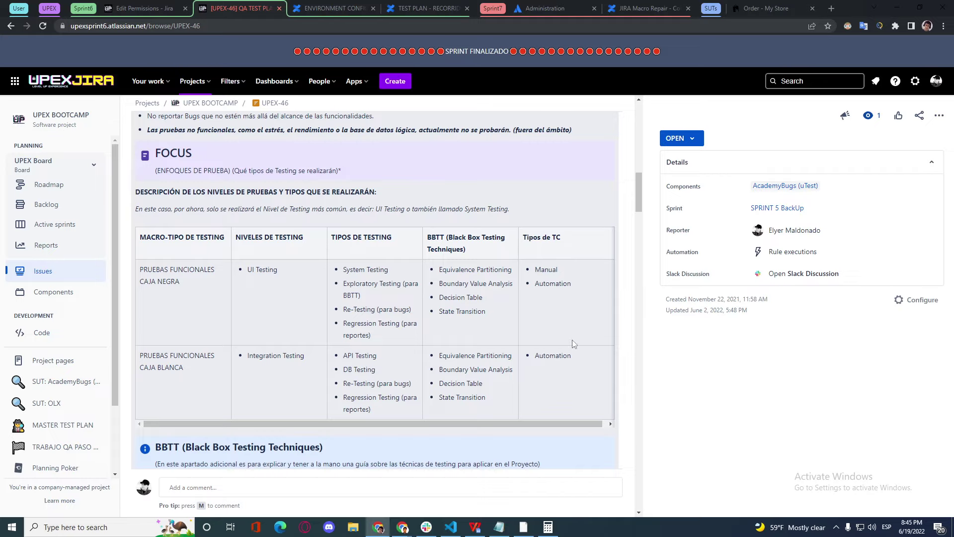
scroll(574, 343, down, 6)
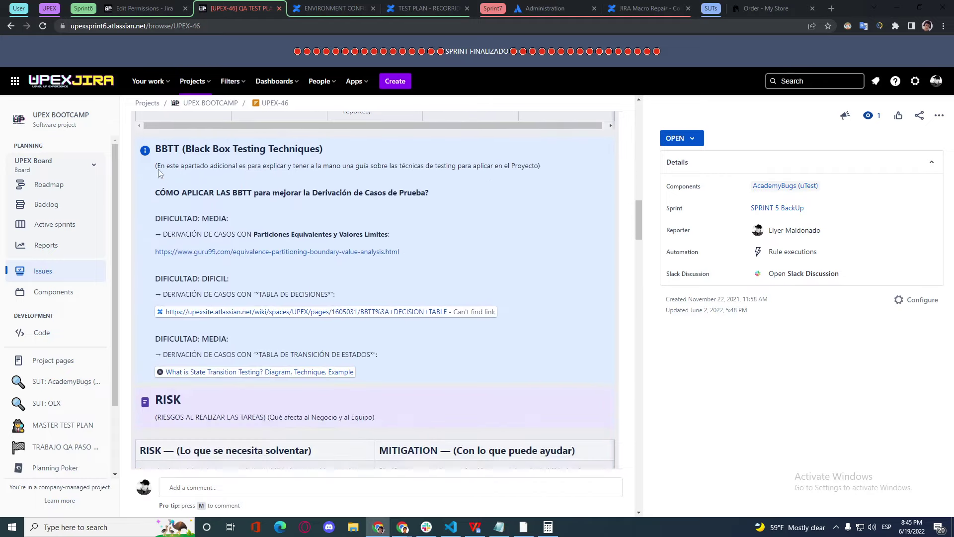
- Scroll past the RISK table to the TEST SUSPENSION CRITERIA heading (pause at 40% failures)
scroll(169, 199, down, 2)
scroll(184, 224, up, 3)
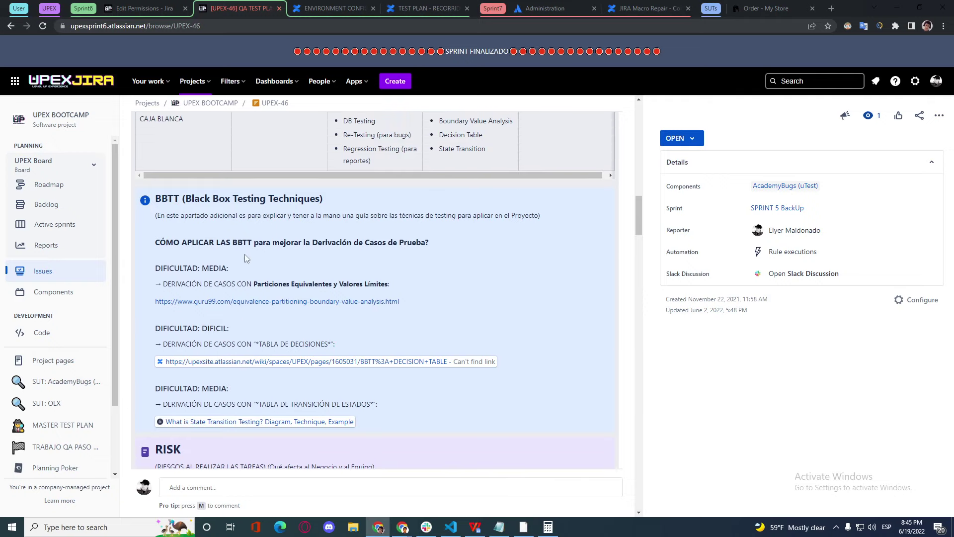
scroll(197, 251, down, 2)
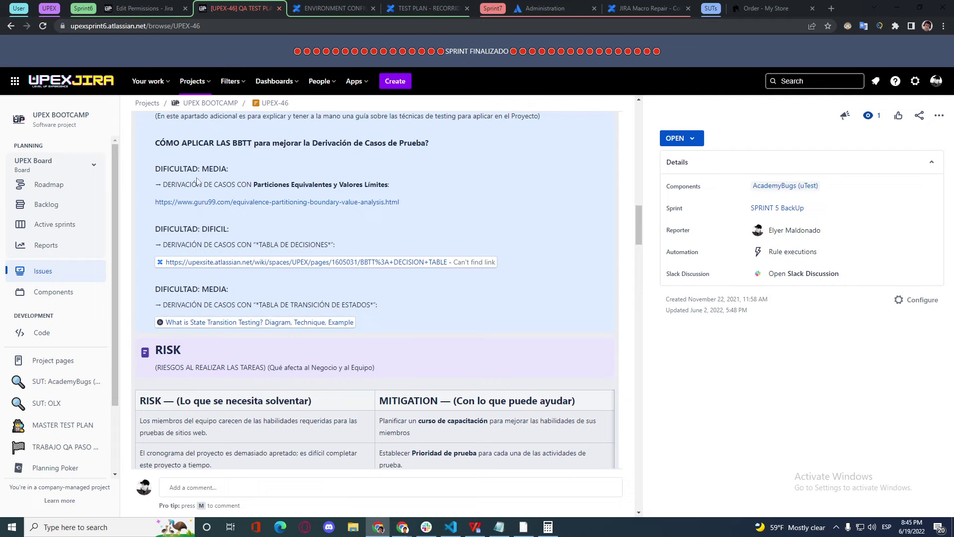
scroll(279, 303, down, 3)
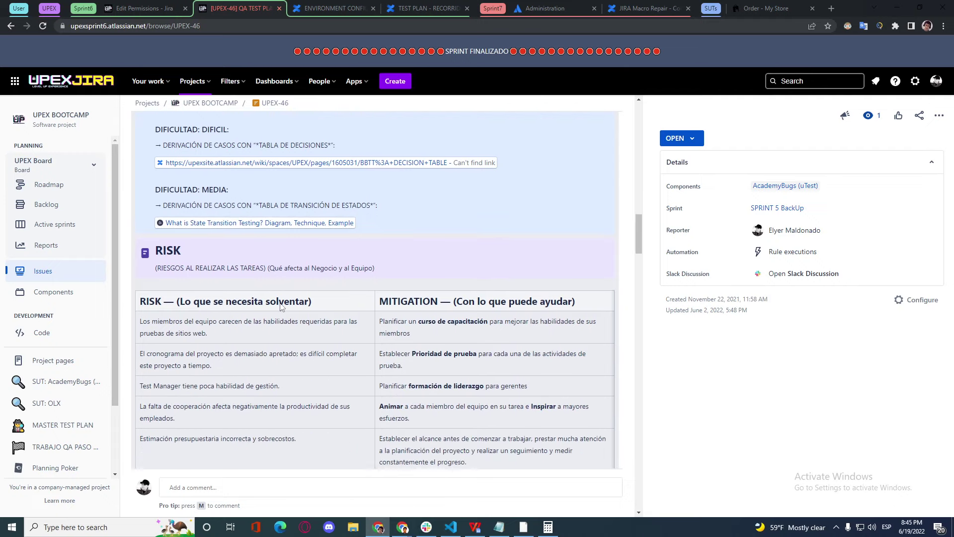
scroll(279, 303, down, 1)
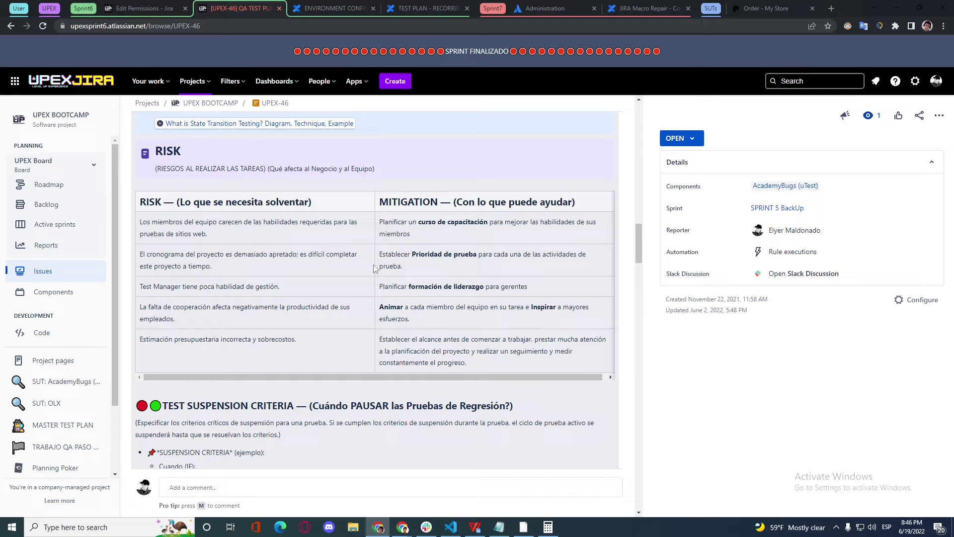
scroll(319, 248, down, 6)
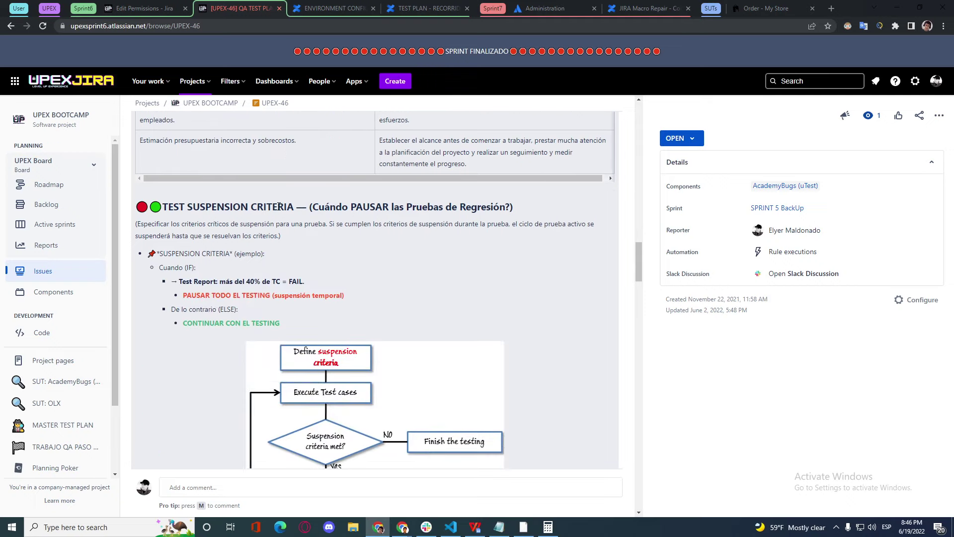
- Scroll to show the full suspension flowchart and the TEST EXIT CRITERIA heading
scroll(264, 194, up, 1)
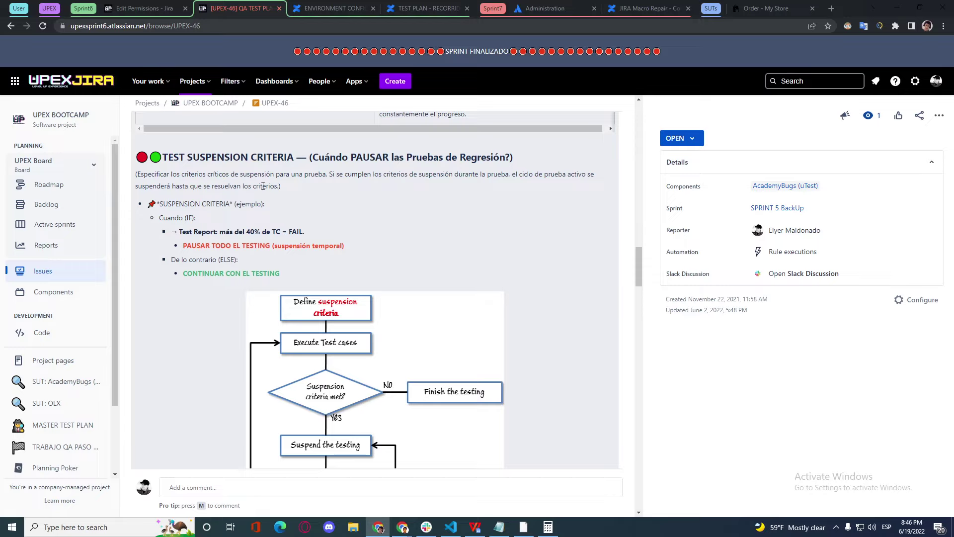
scroll(236, 202, down, 1)
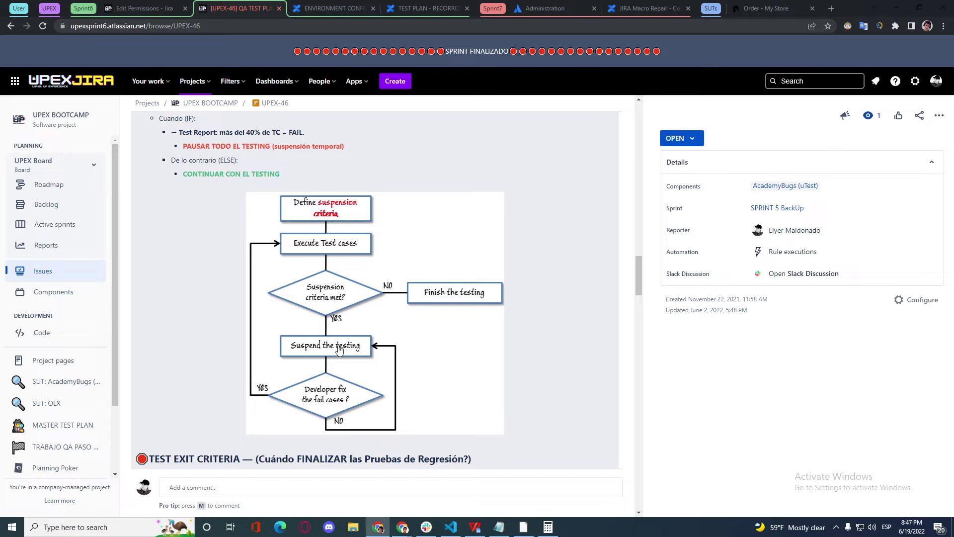
- Scroll to the exit criteria (100% run rate, +95% pass rate) and RESOURCE PLANNING
scroll(338, 351, down, 1)
scroll(332, 316, up, 4)
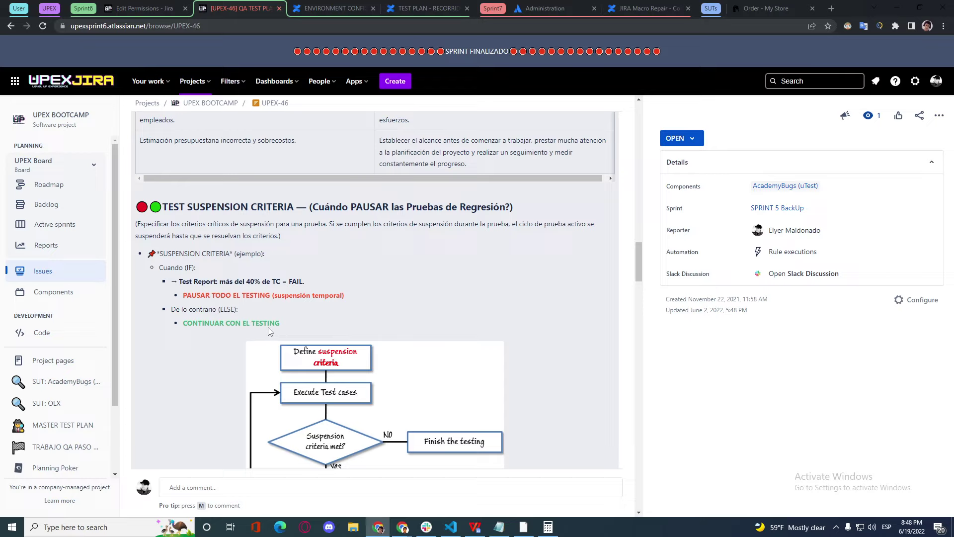
scroll(220, 333, down, 8)
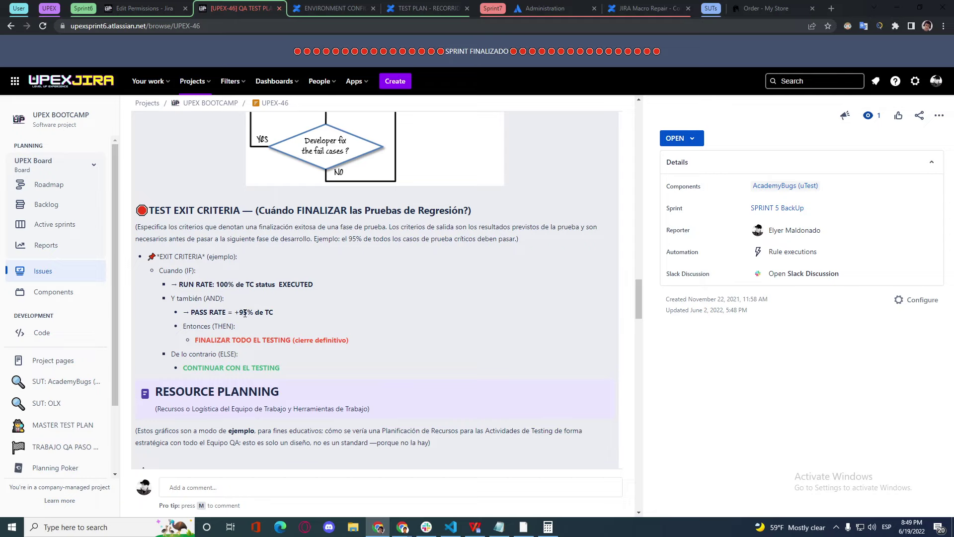
- Scroll Jira's UPEX-46 test plan past the Human and System Resource tables to Test Environments
scroll(237, 329, down, 3)
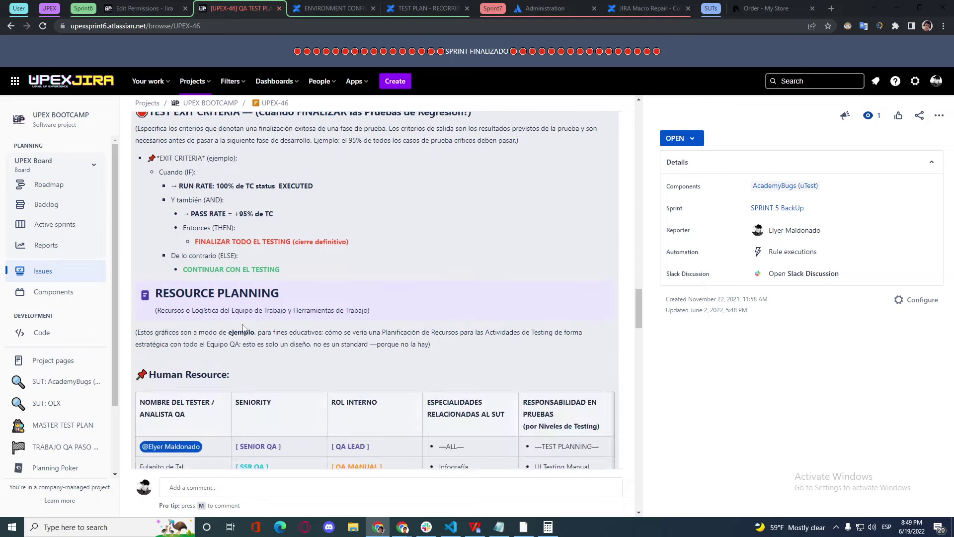
scroll(261, 203, down, 2)
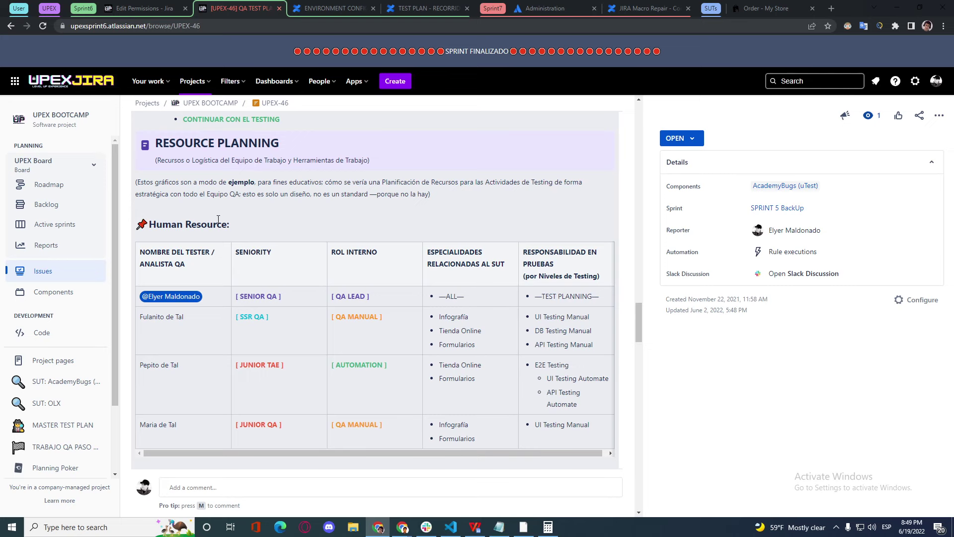
scroll(250, 193, down, 3)
scroll(214, 213, down, 3)
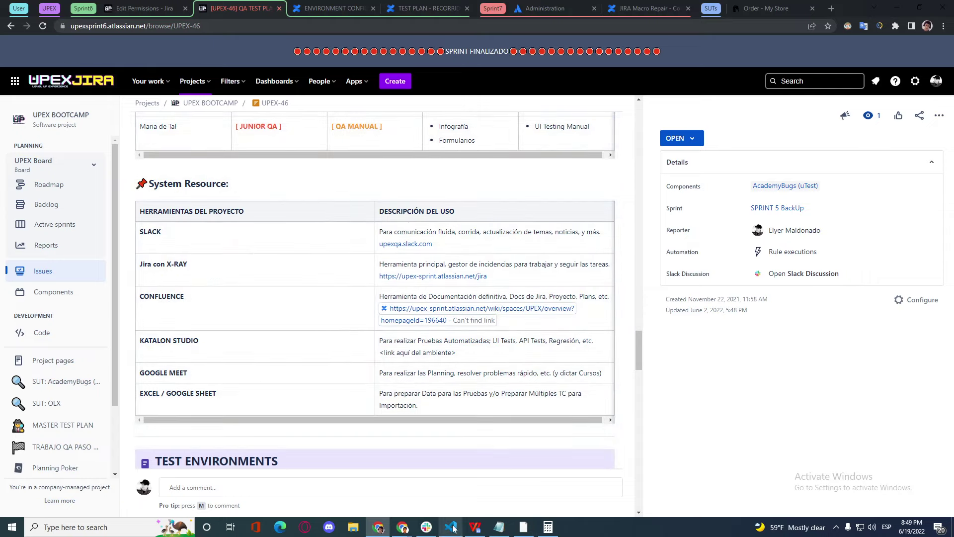
- Place the cursor in the Risk item of the Writer Test Plan list, then return to Jira
key(alt+Tab)
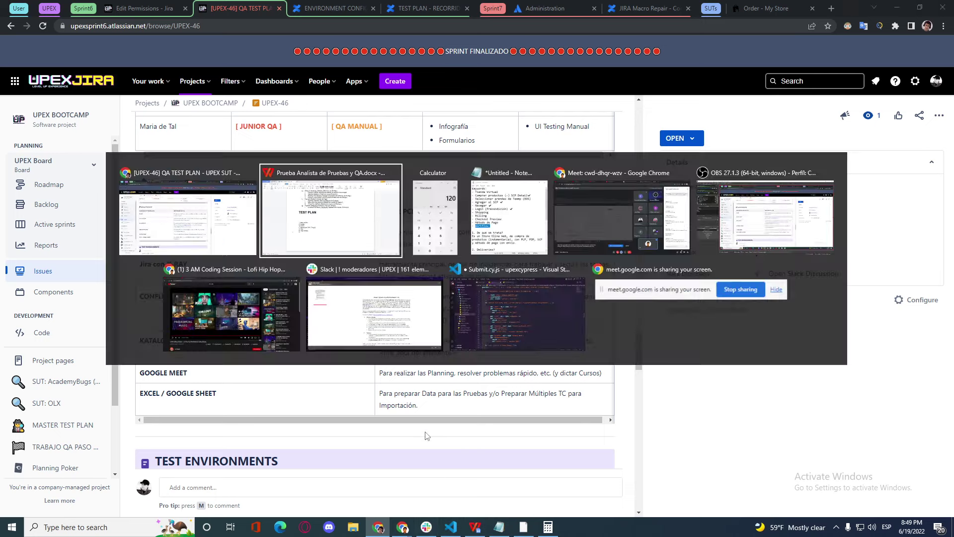
key(alt+Tab)
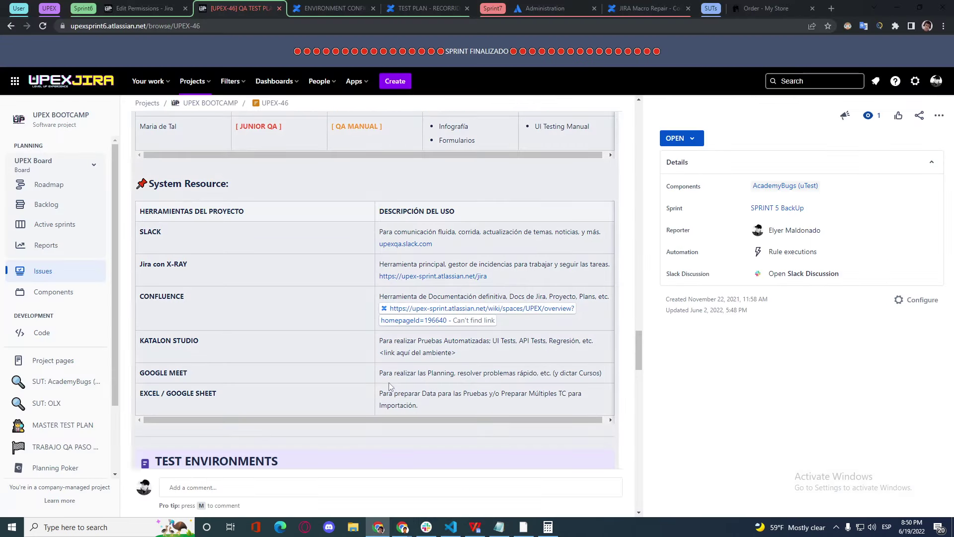
key(alt+Tab)
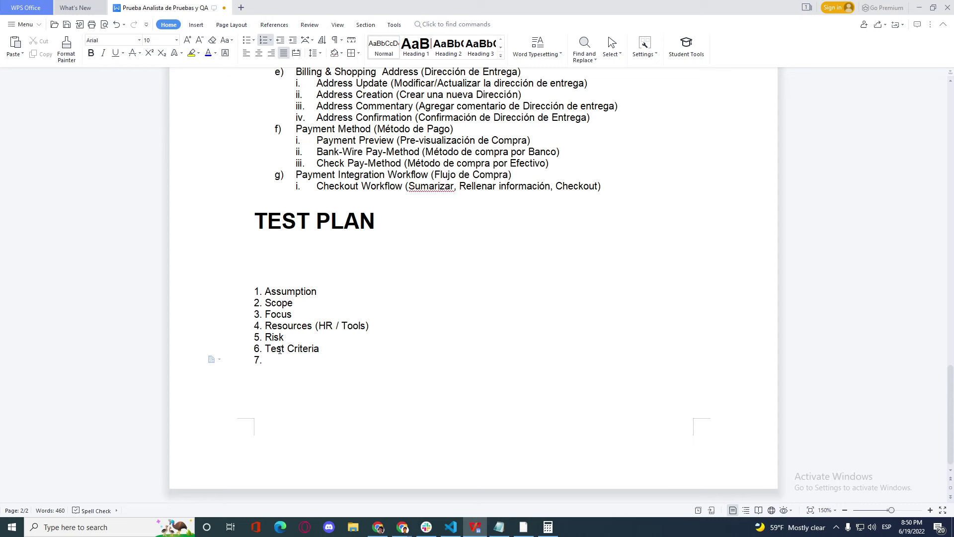
click(279, 348)
click(274, 337)
key(alt+Tab)
- Check Jira's Test Environments table, then type 'Environment' as item 7 of the Writer outline
scroll(258, 375, down, 3)
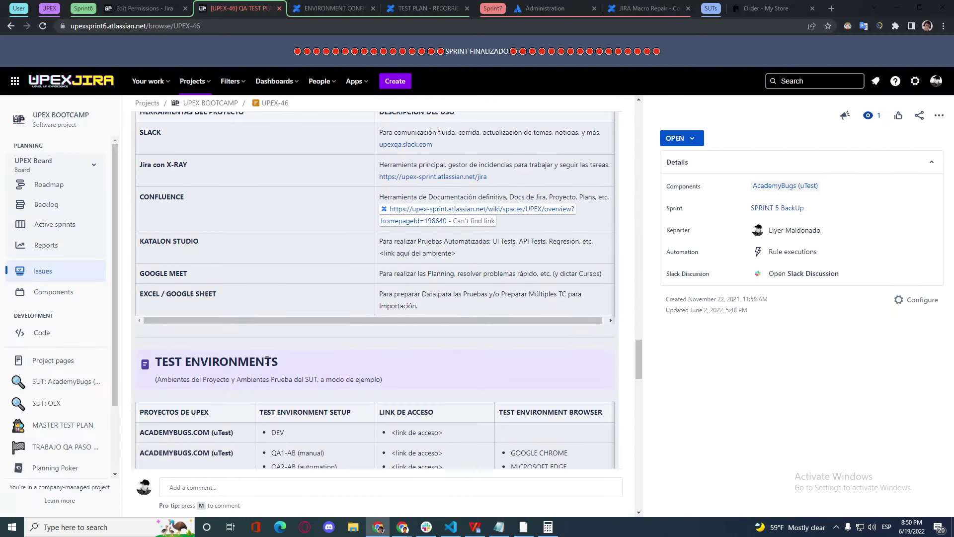
scroll(257, 373, up, 6)
scroll(219, 292, down, 5)
scroll(223, 311, down, 5)
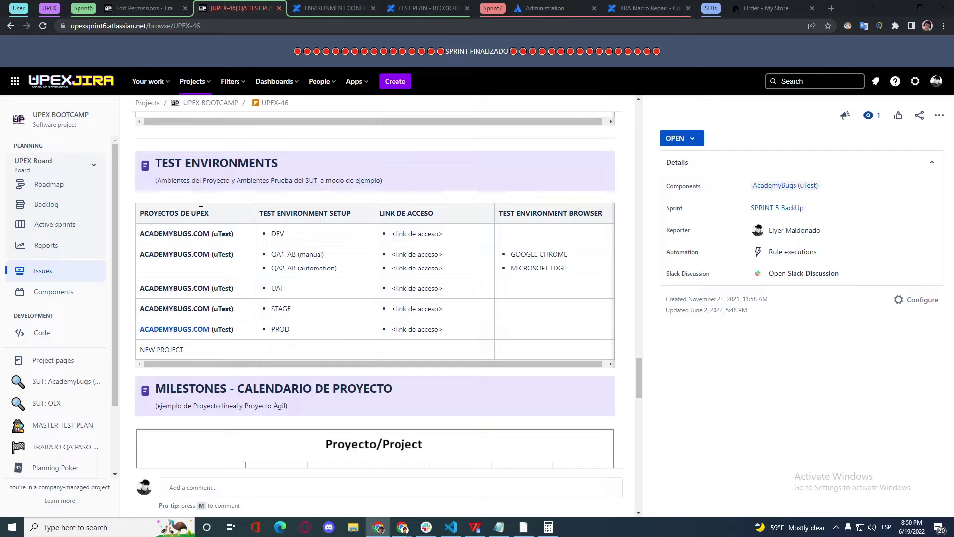
key(alt+Tab)
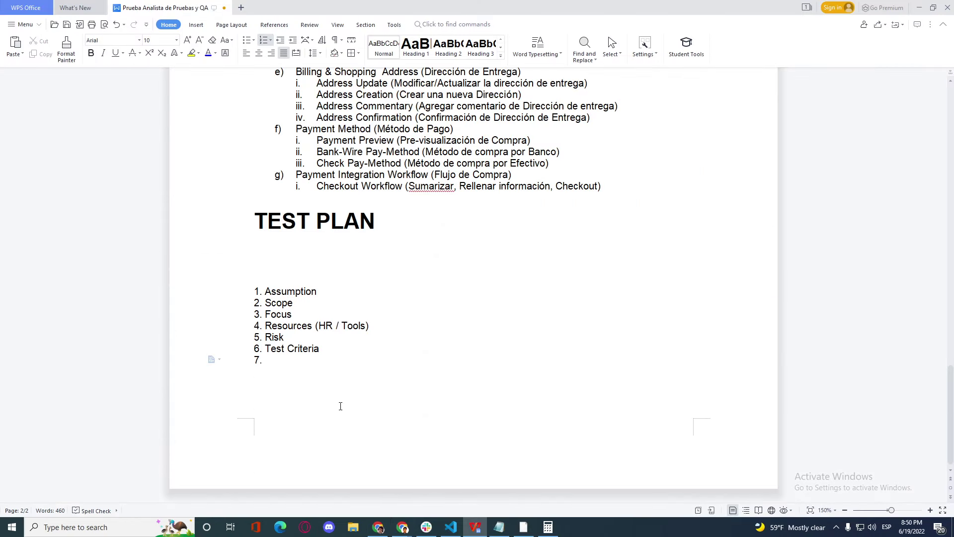
text(Environment)
- Scroll the UPEX-46 issue past Test Environments to the Milestones Gantt chart and Milestones - Proyecto Ágil table
key(alt+Tab)
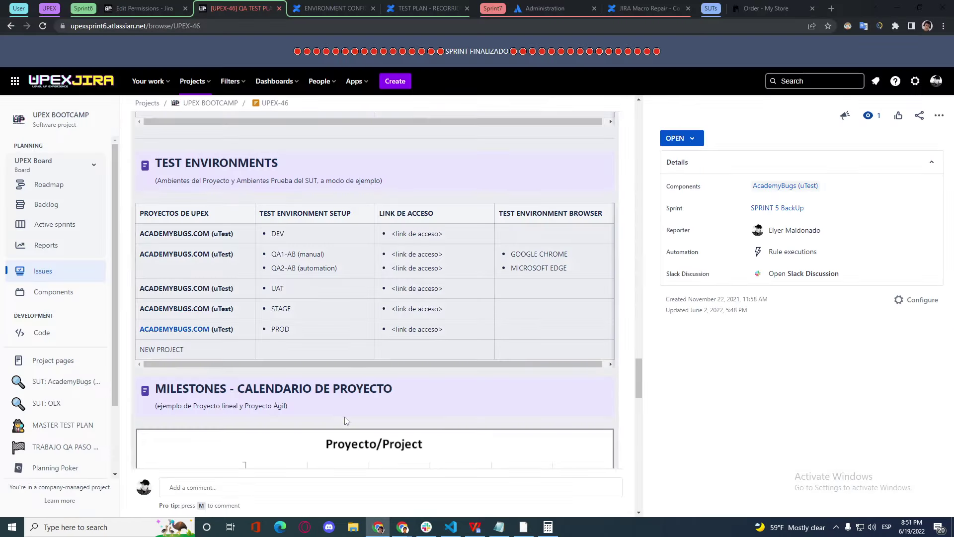
scroll(335, 225, down, 3)
scroll(336, 240, down, 2)
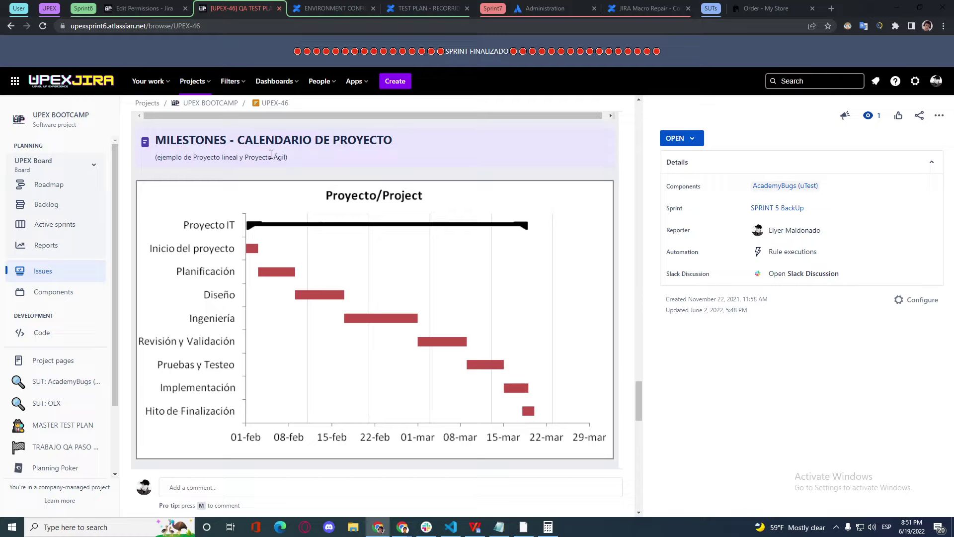
scroll(355, 250, down, 5)
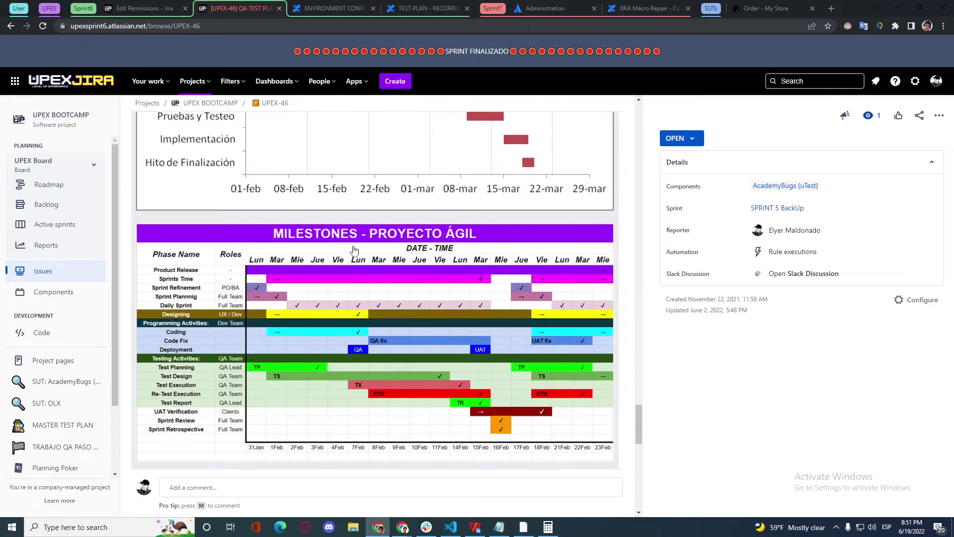
scroll(403, 284, down, 2)
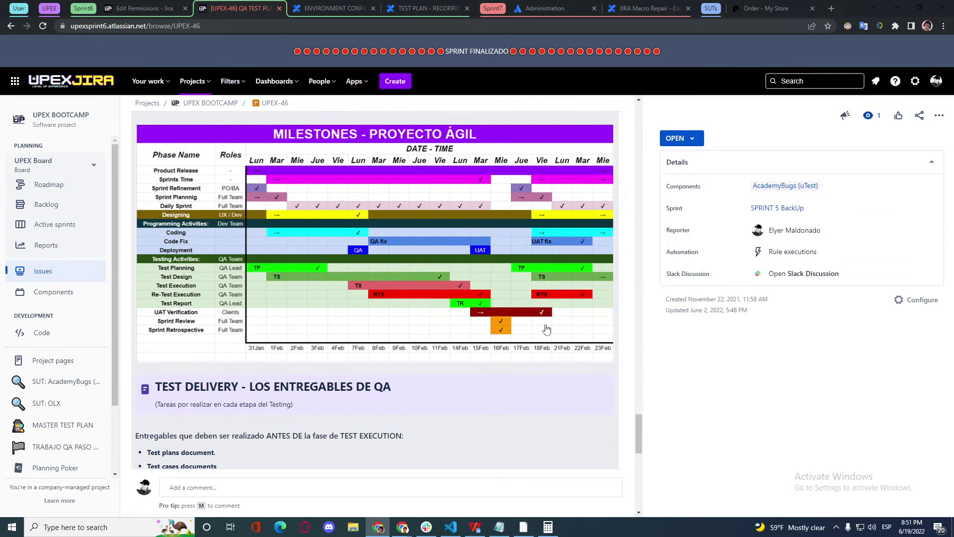
scroll(449, 358, up, 1)
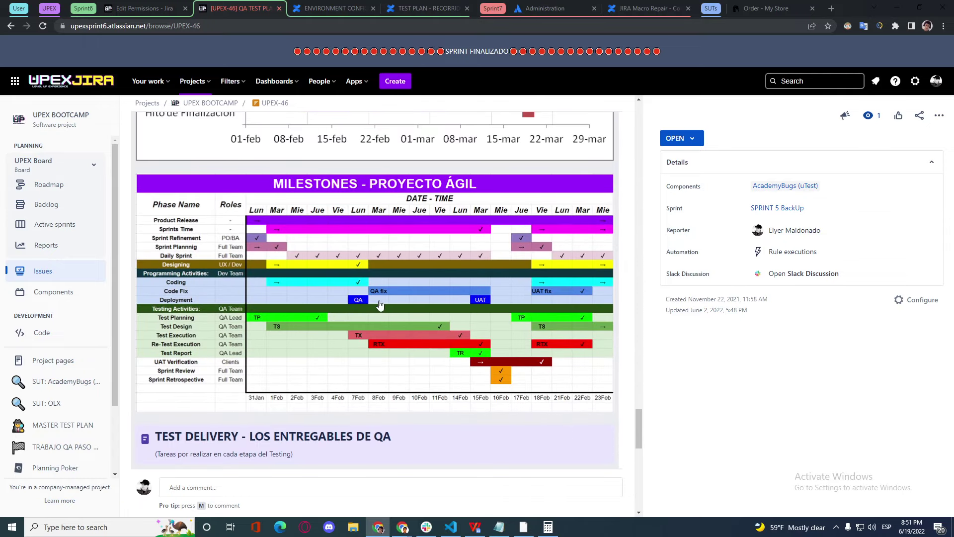